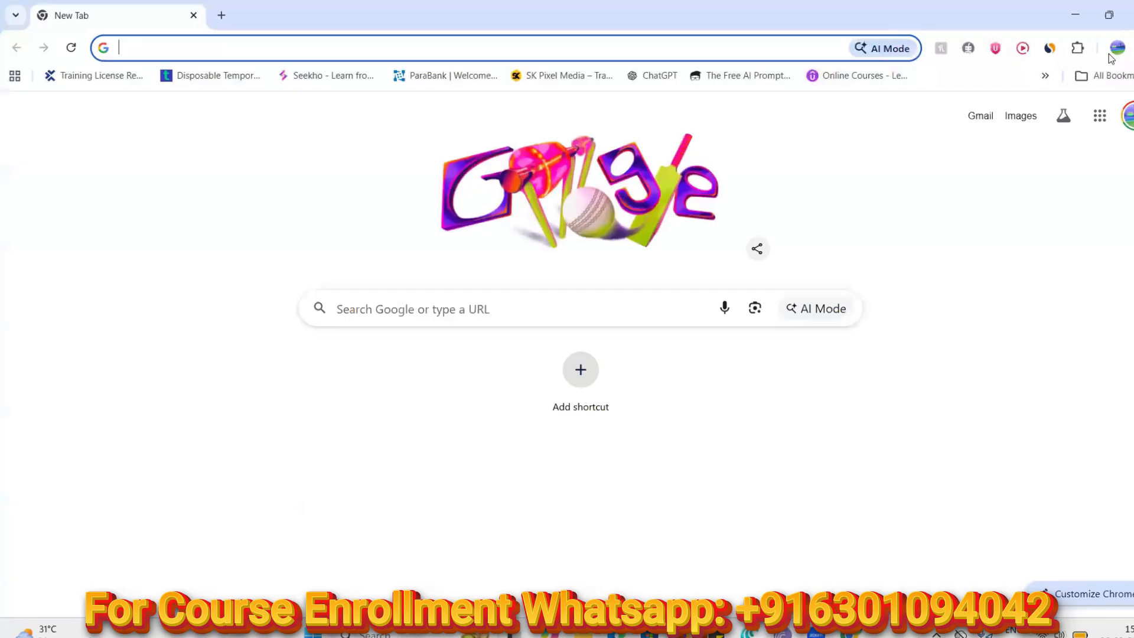
Launch Google Docs and open the 'Tosca Feb 2026 Sessions' card from Recent documents
scroll(1001, 270, down, 2)
click(938, 459)
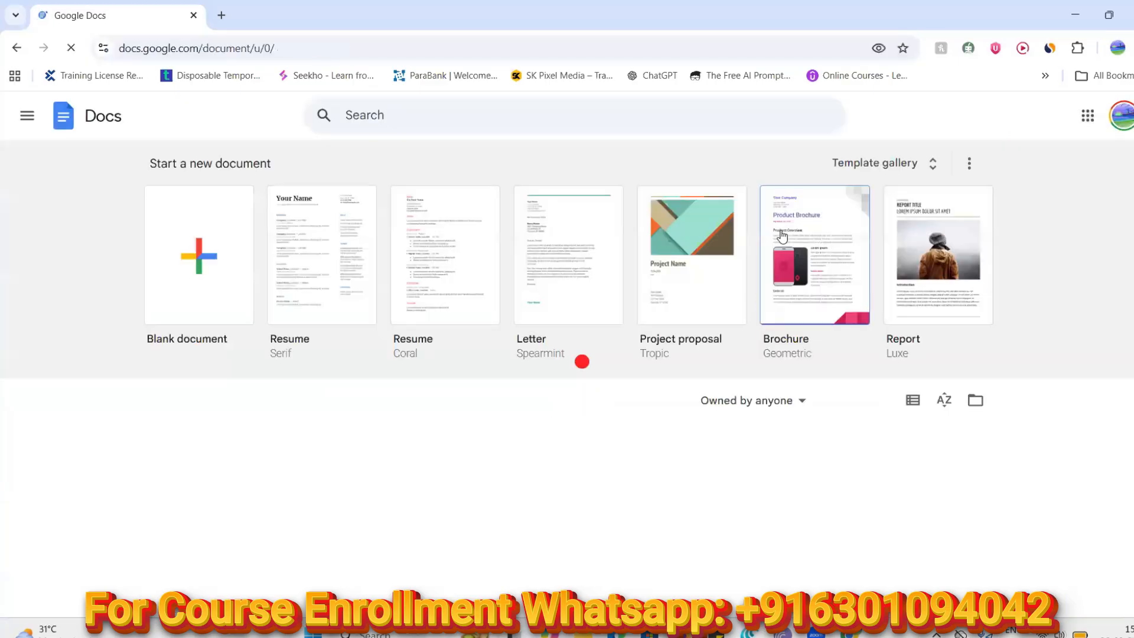
scroll(630, 245, down, 3)
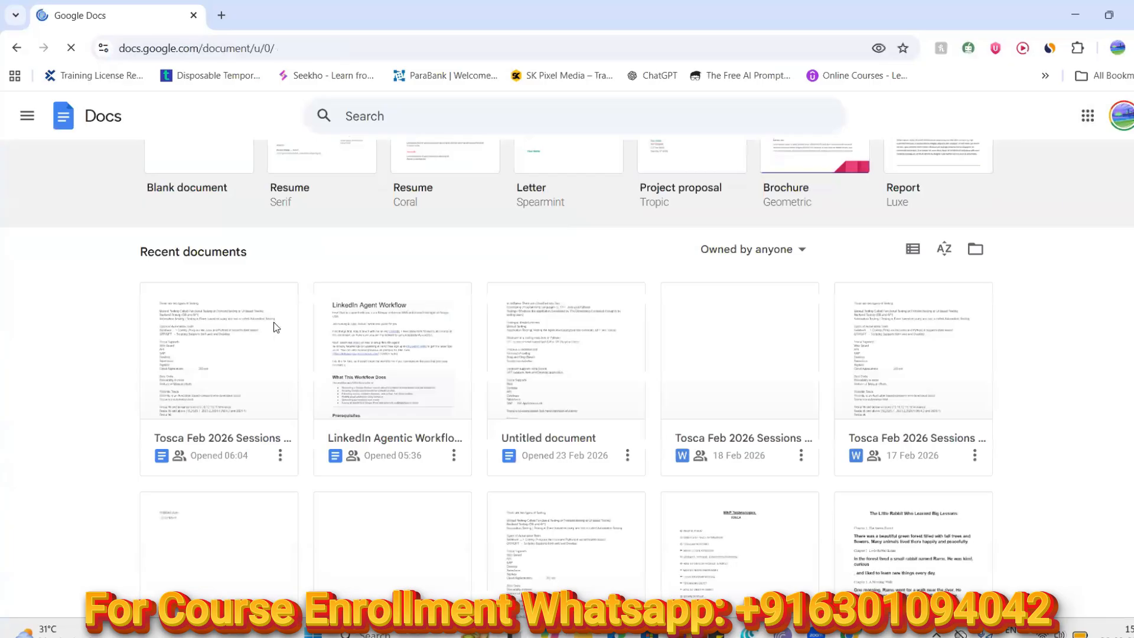
click(233, 336)
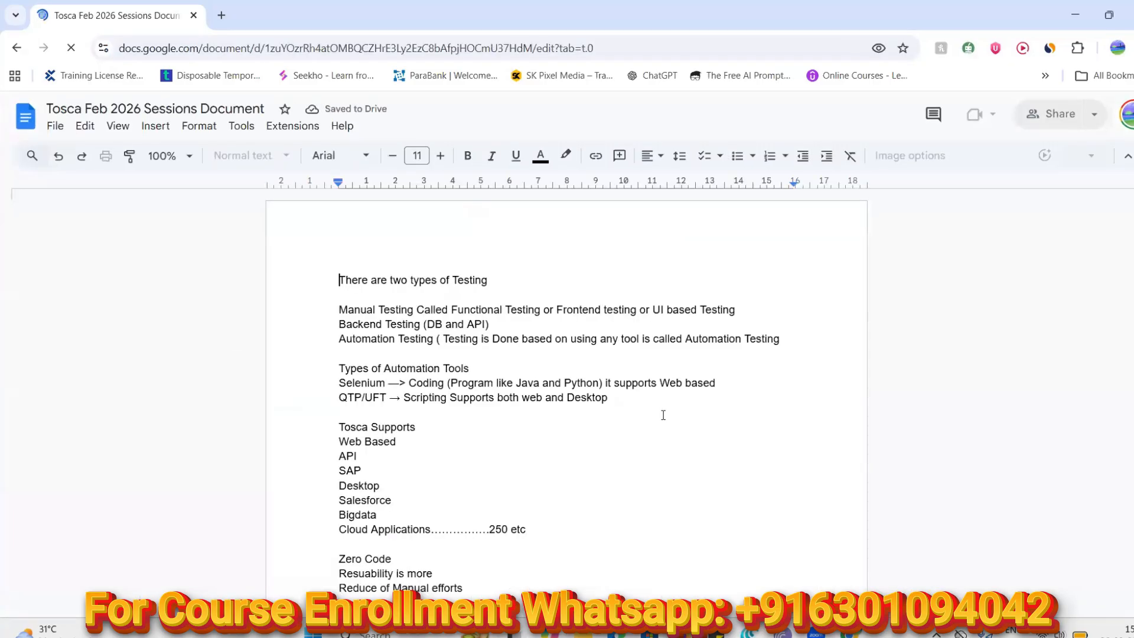
Dismiss the document summary suggestion and add blank lines after '4 Non UI' in the Engines list
scroll(663, 415, down, 20)
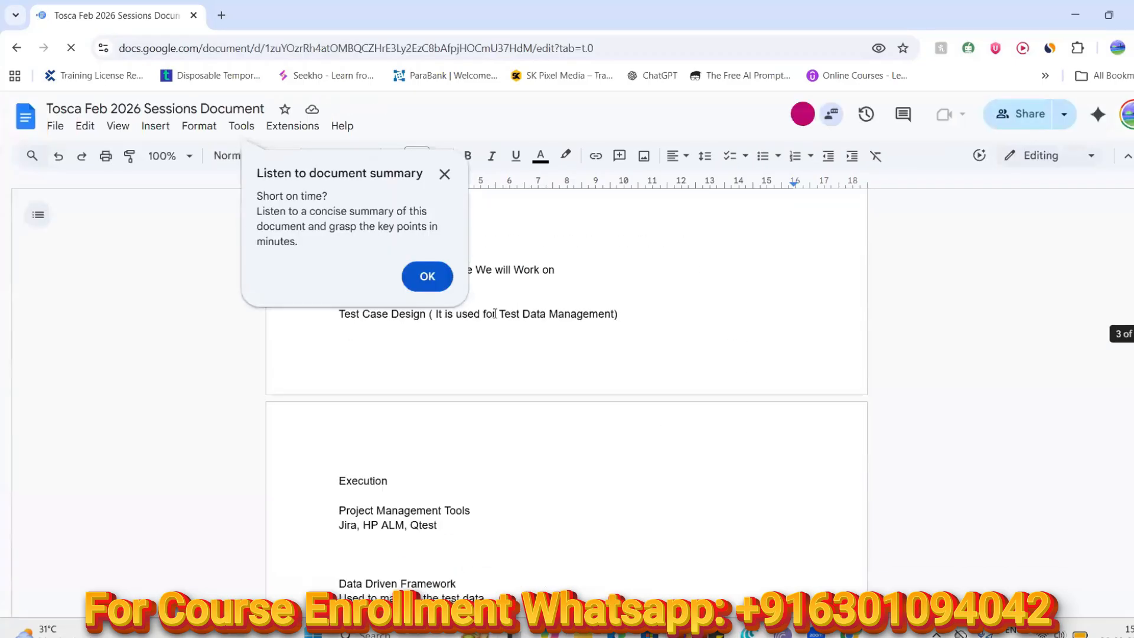
click(444, 174)
scroll(518, 430, up, 10)
scroll(518, 431, down, 15)
scroll(517, 431, down, 15)
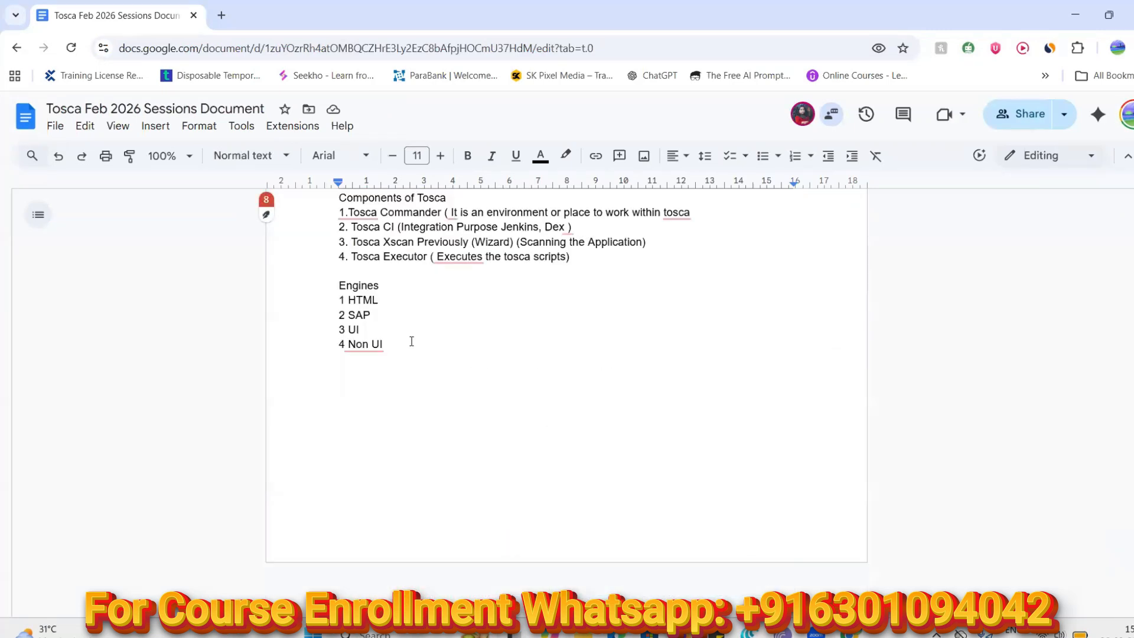
click(401, 345)
key(Return)
key(Return)
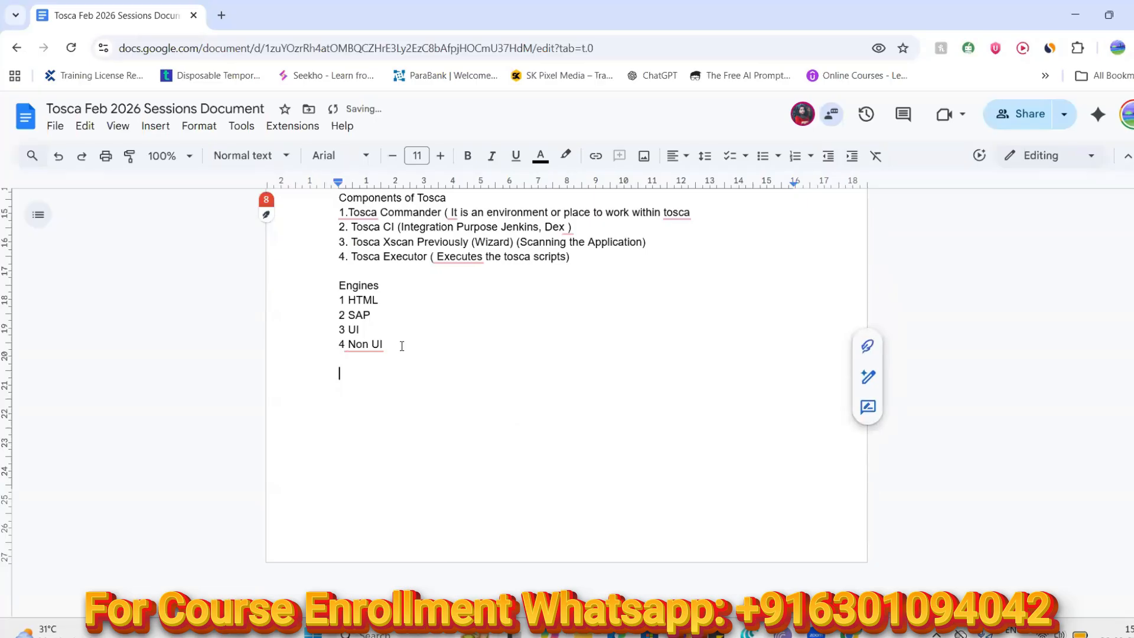
click(395, 633)
click(321, 461)
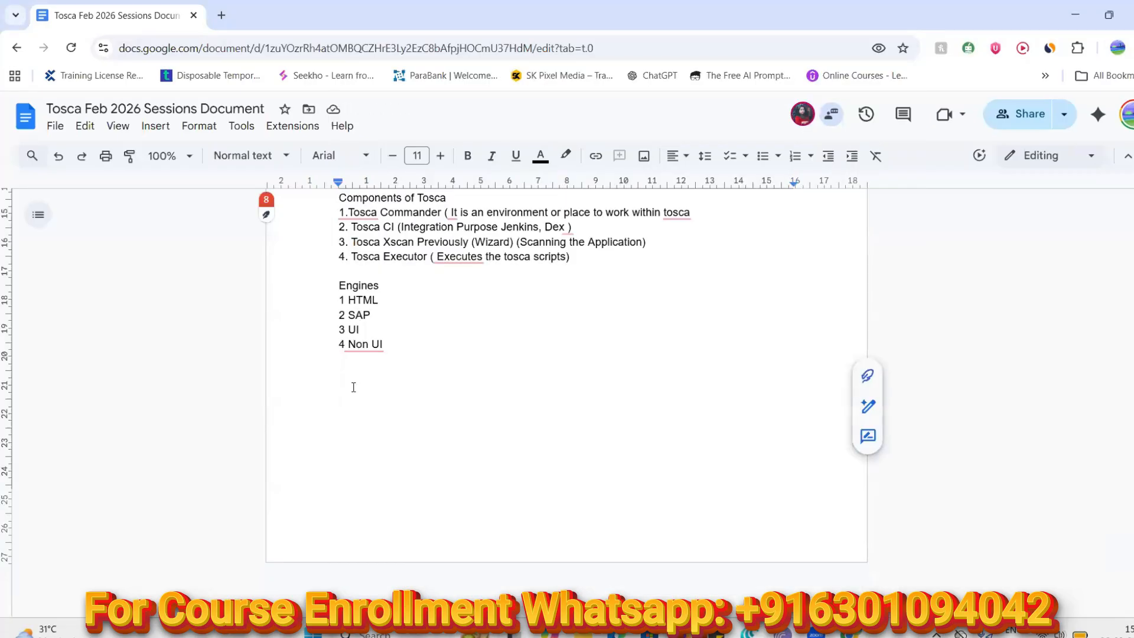
Type a row of equals signs as a separator with the date 26-Feb-2026 below it, then bring up the Start menu
text(======================================================================)
key(Return)
key(BackSpace)
key(Return)
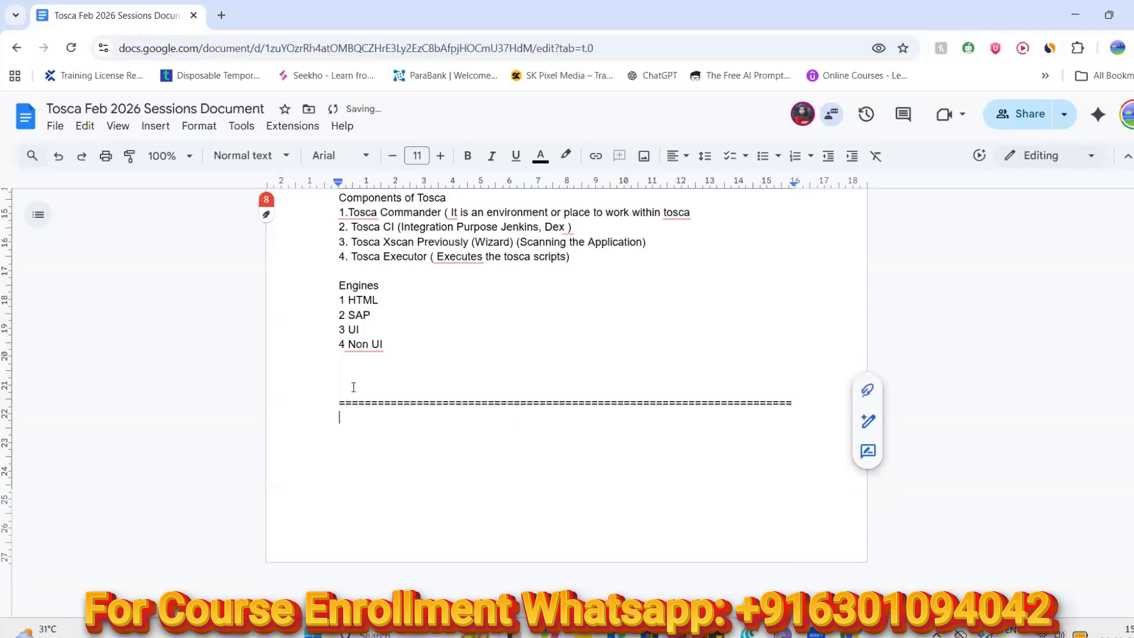
text(26-)
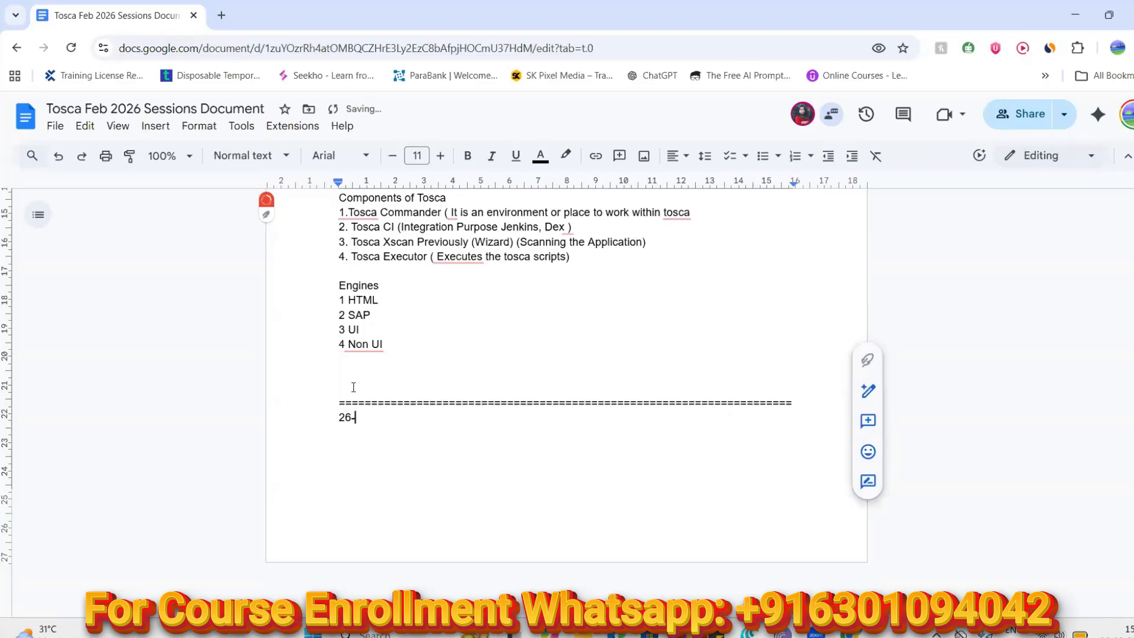
text(Feb-2026)
key(Return)
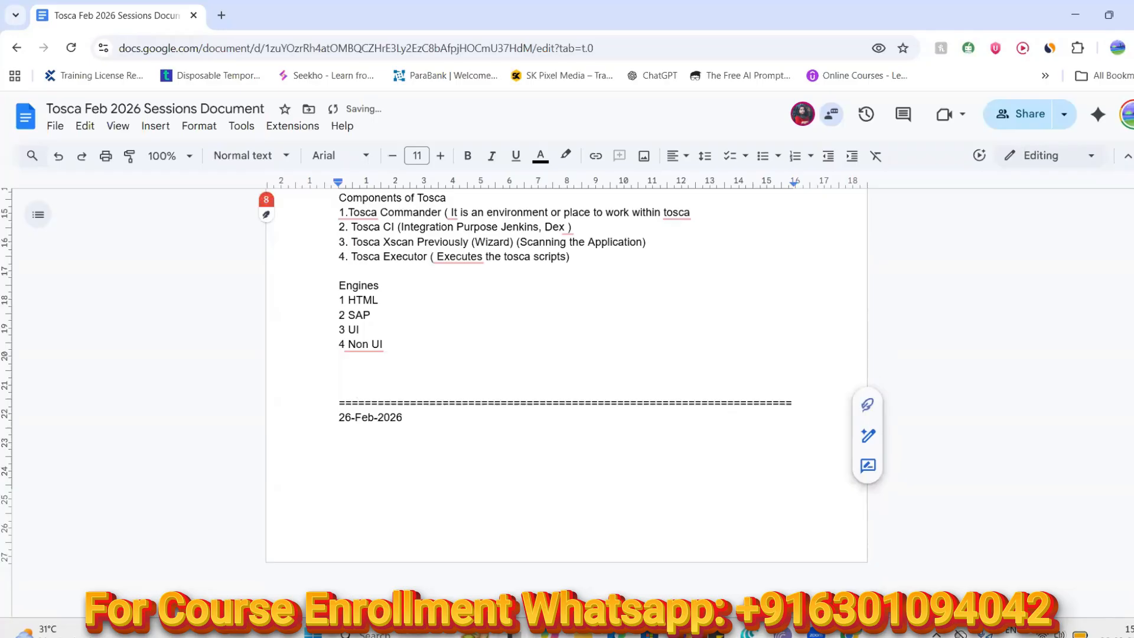
key(super)
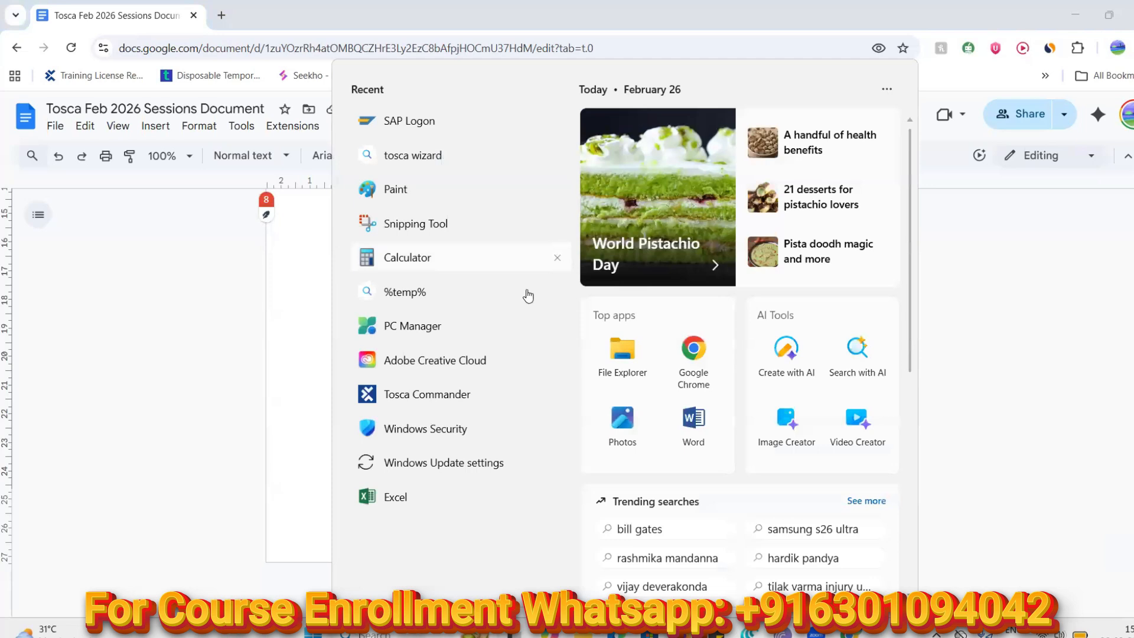
Launch Tosca Commander, choose the Multi_User recent project, and log in with the account password
click(435, 393)
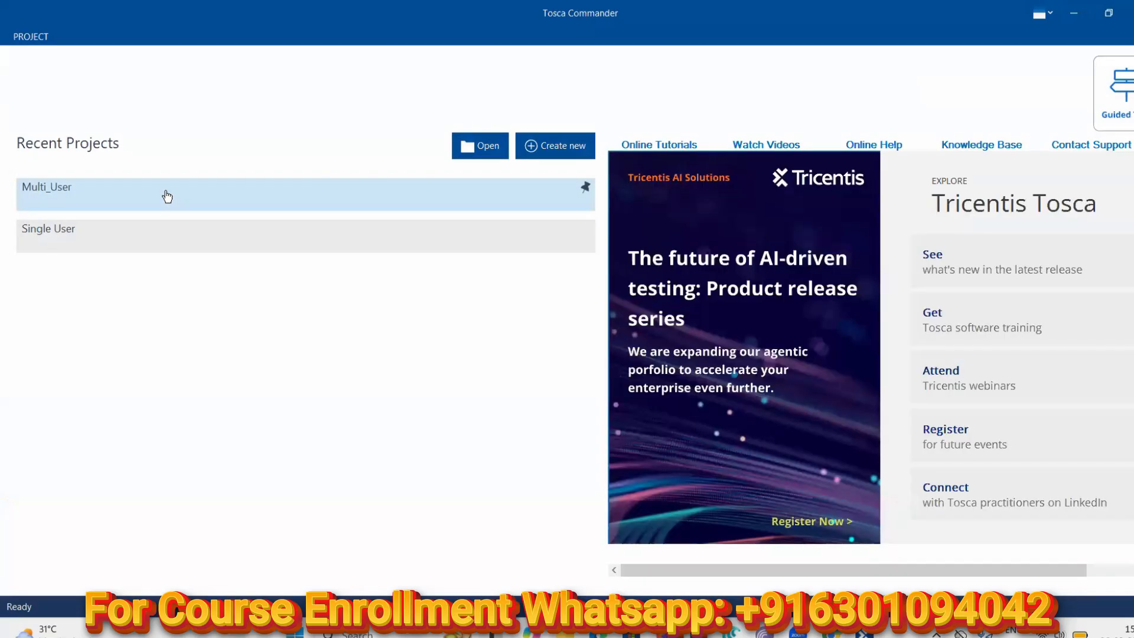
click(167, 196)
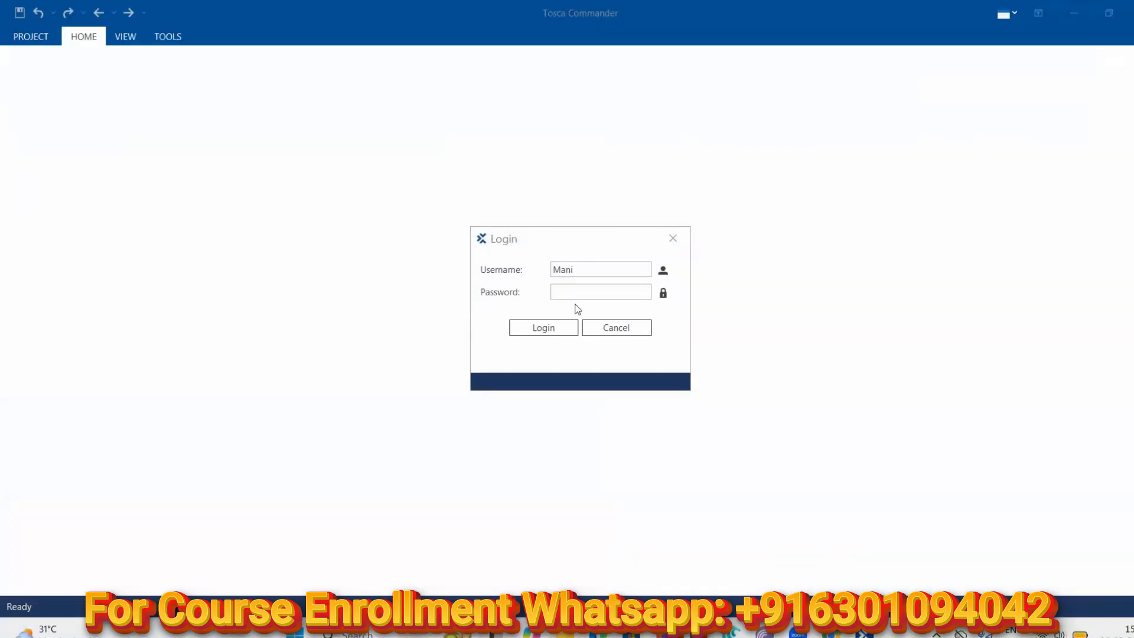
text(12345)
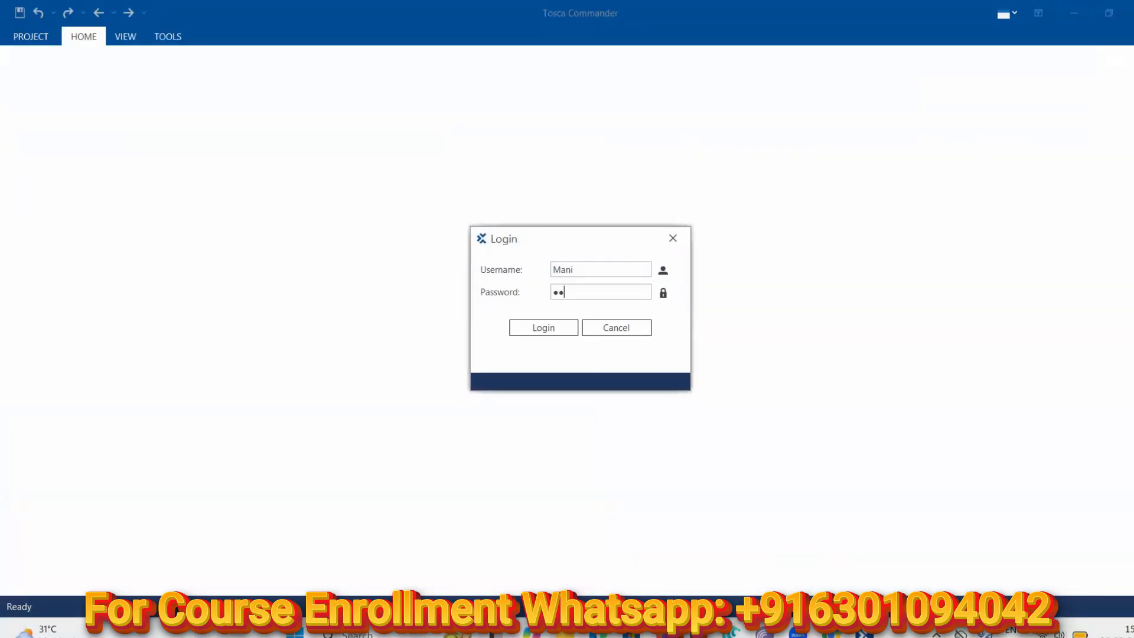
click(555, 330)
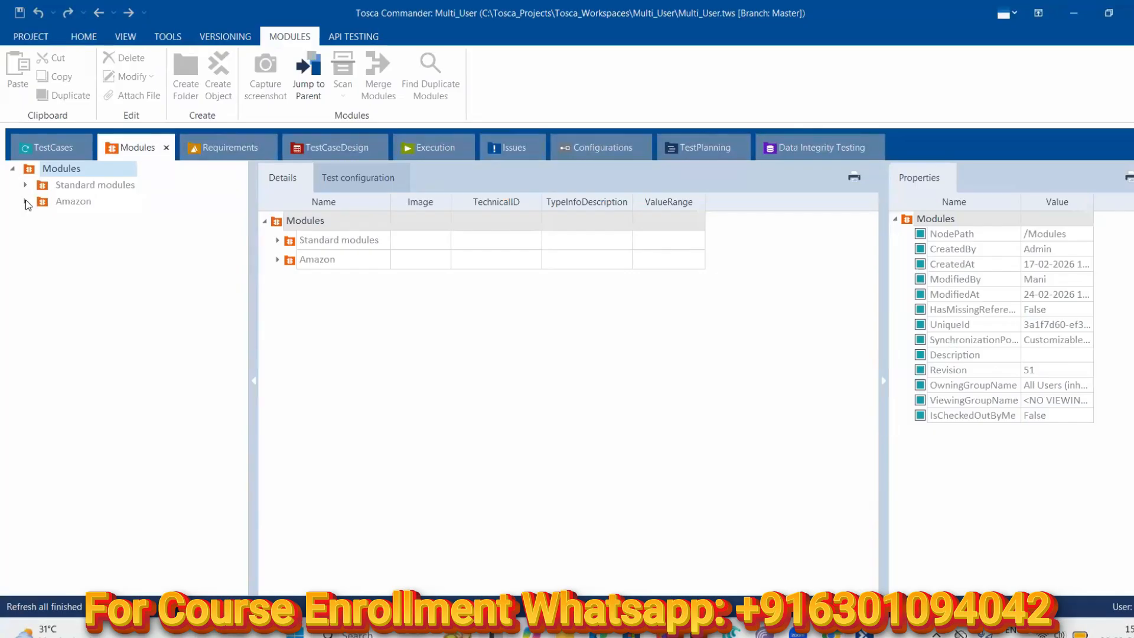
Expand Amazon > Amazon Search Bar and view properties of the department dropdown, Search Amazon.in and Go elements
click(26, 200)
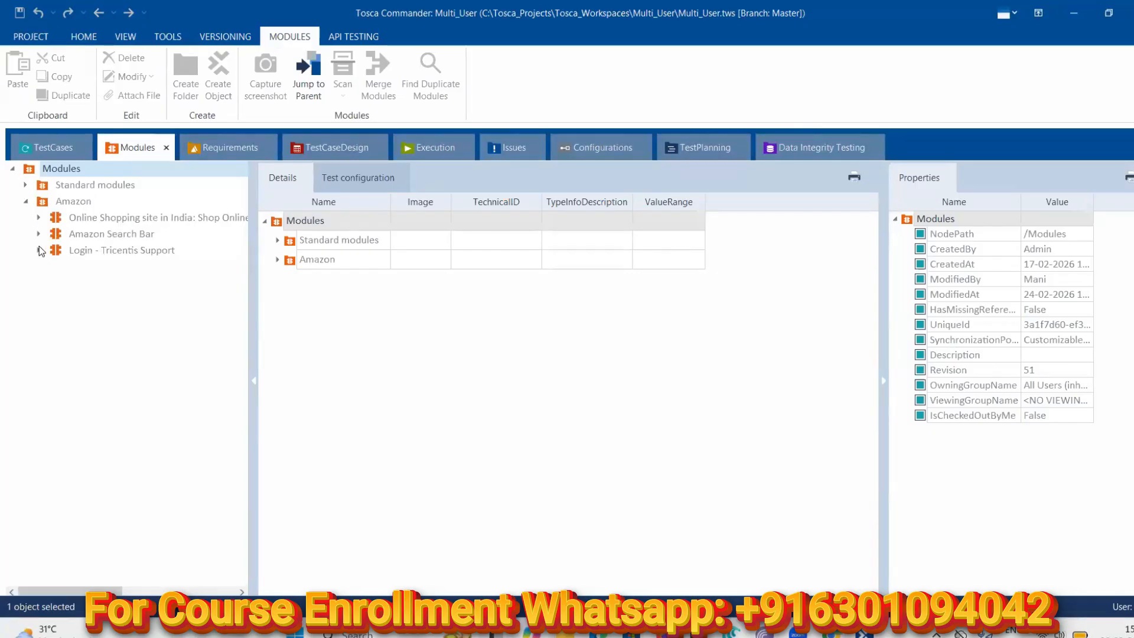
click(38, 251)
click(39, 250)
click(38, 233)
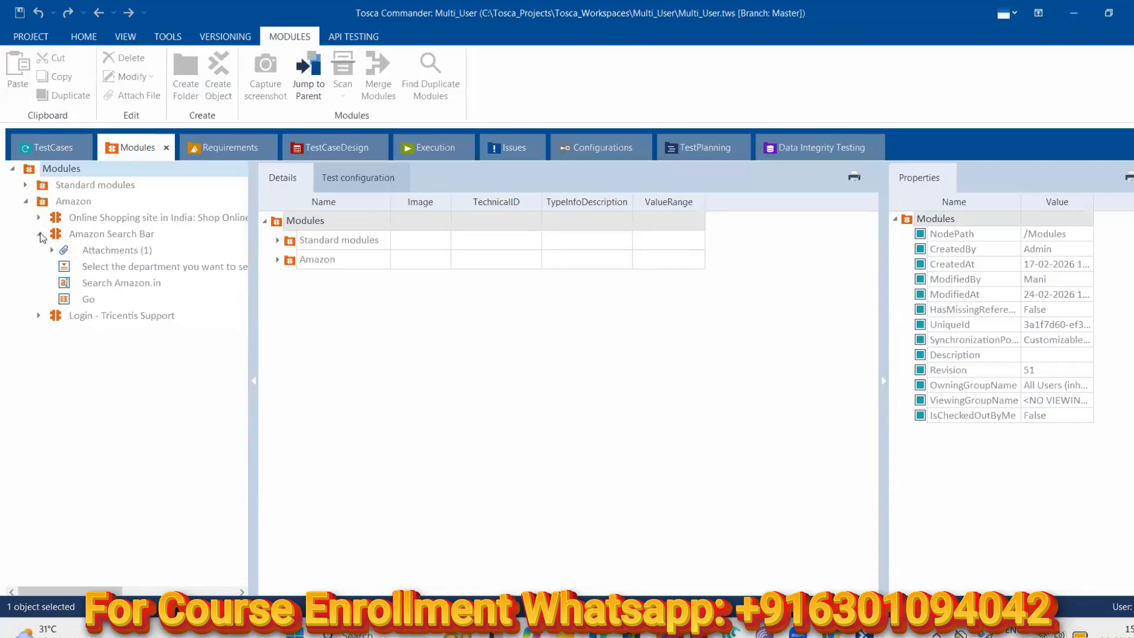
click(112, 268)
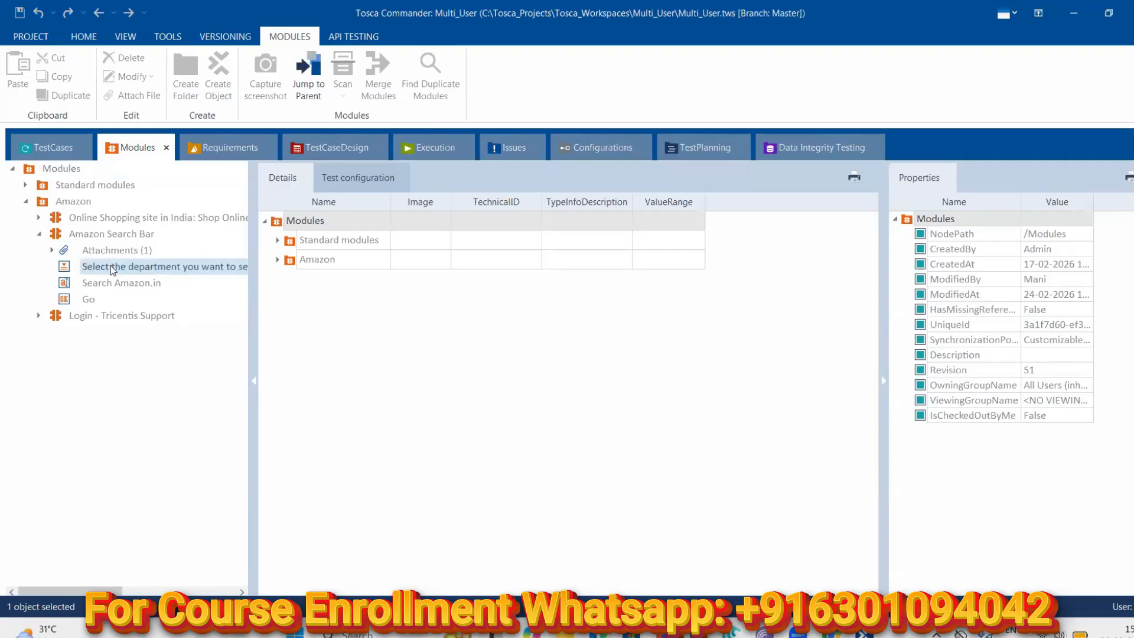
click(110, 283)
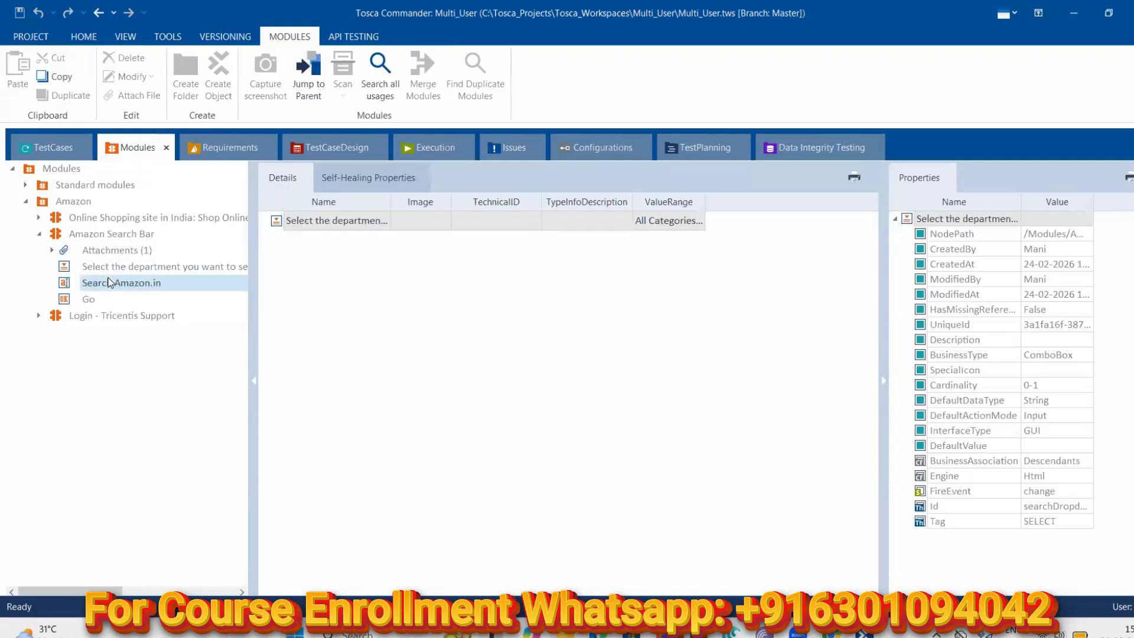
click(105, 302)
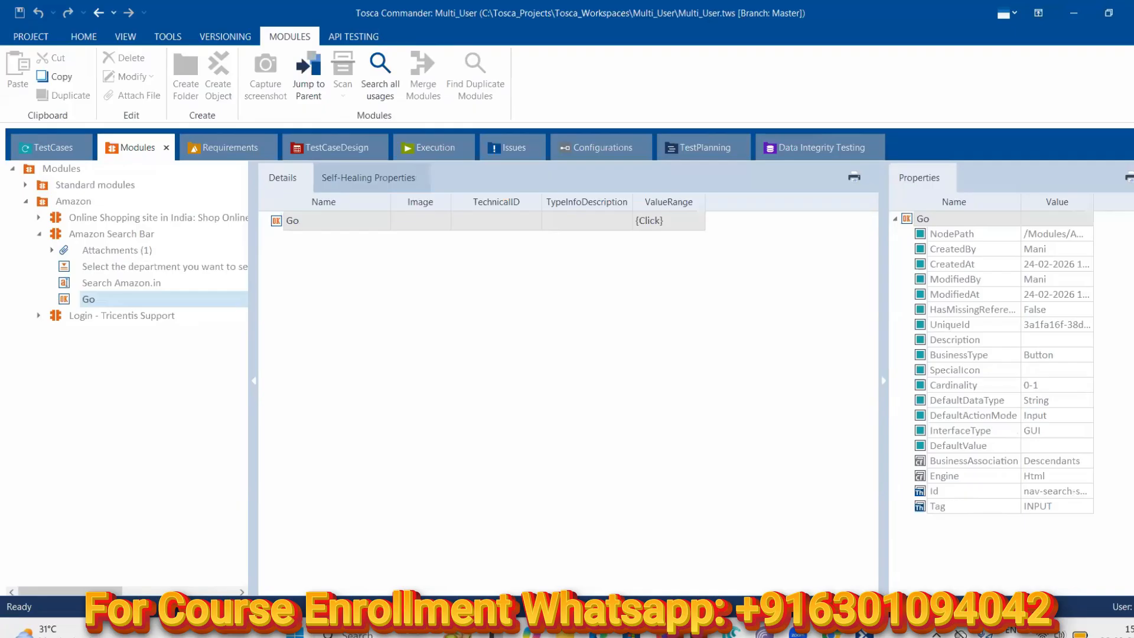
key(super)
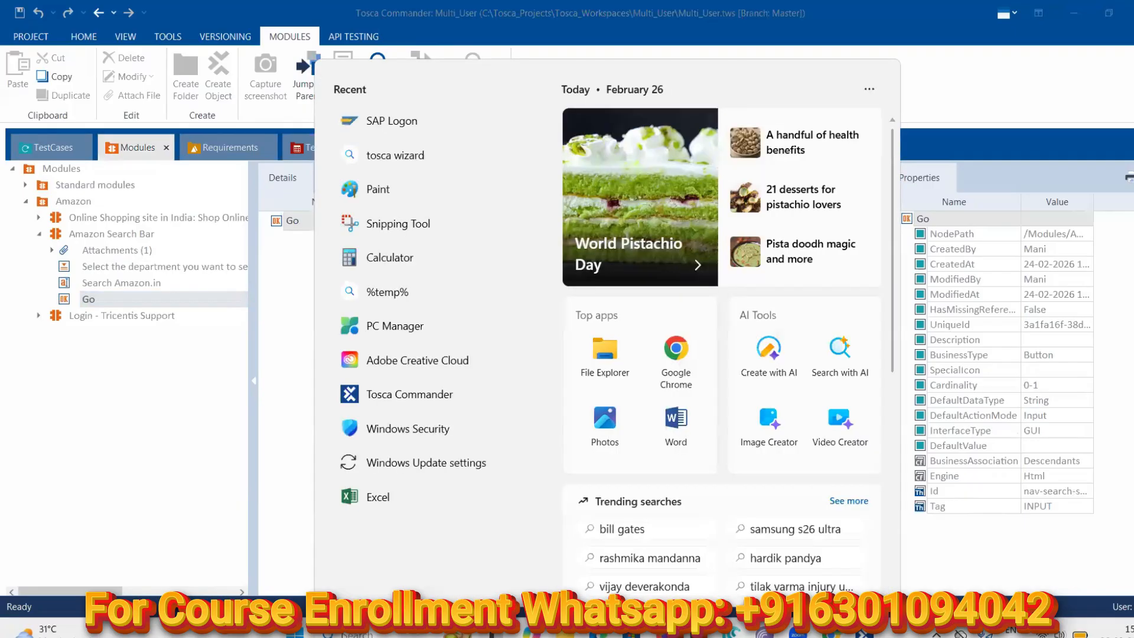
Return to the browser and load the Amazon.in home page in a new tab
click(833, 634)
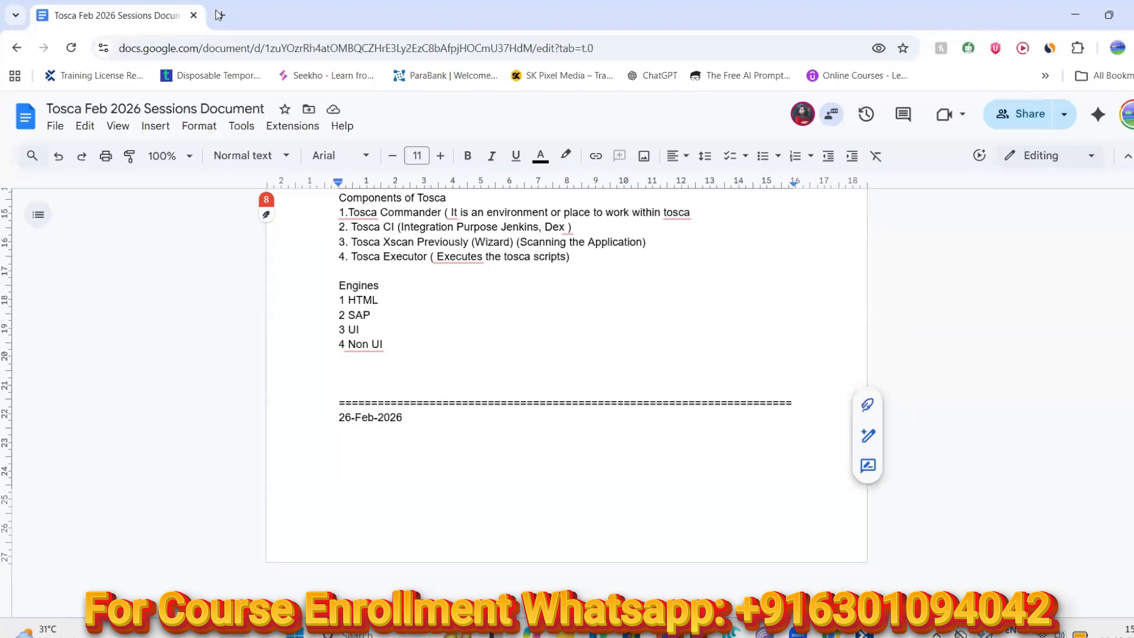
click(221, 15)
click(271, 49)
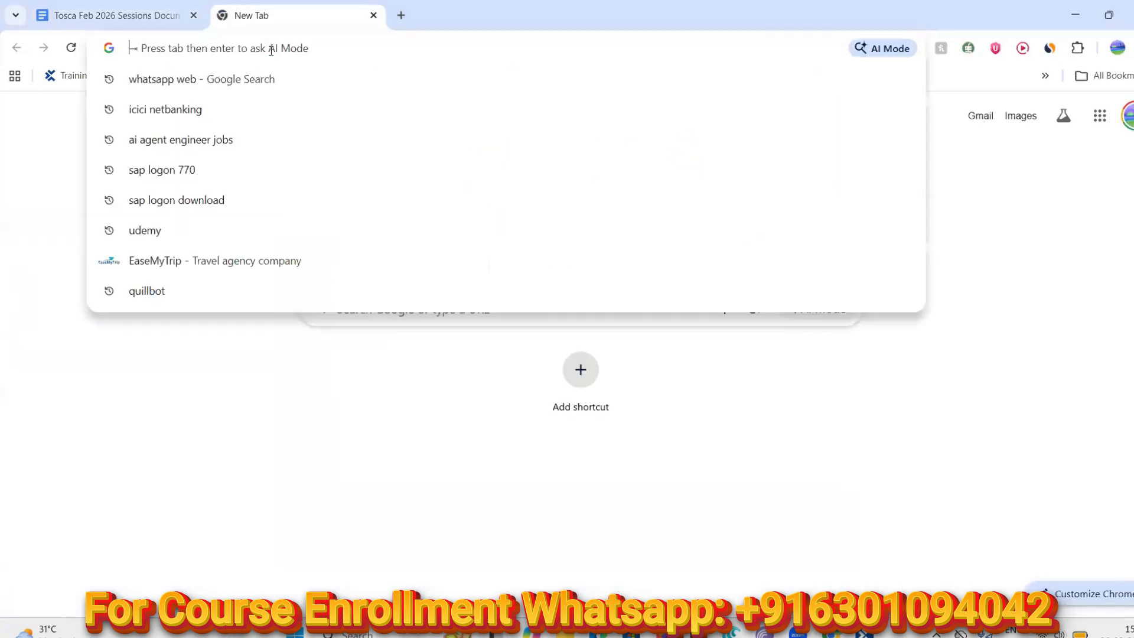
text(ama)
key(Return)
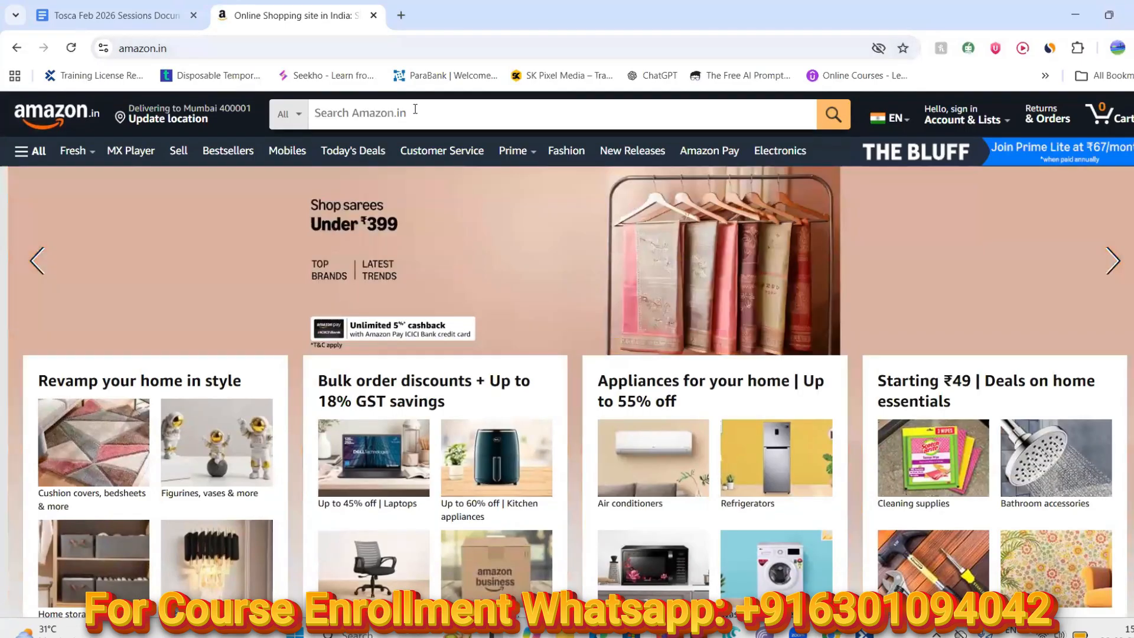
Search for 'iphone' in the Amazon Devices category, replacing the earlier query
click(415, 109)
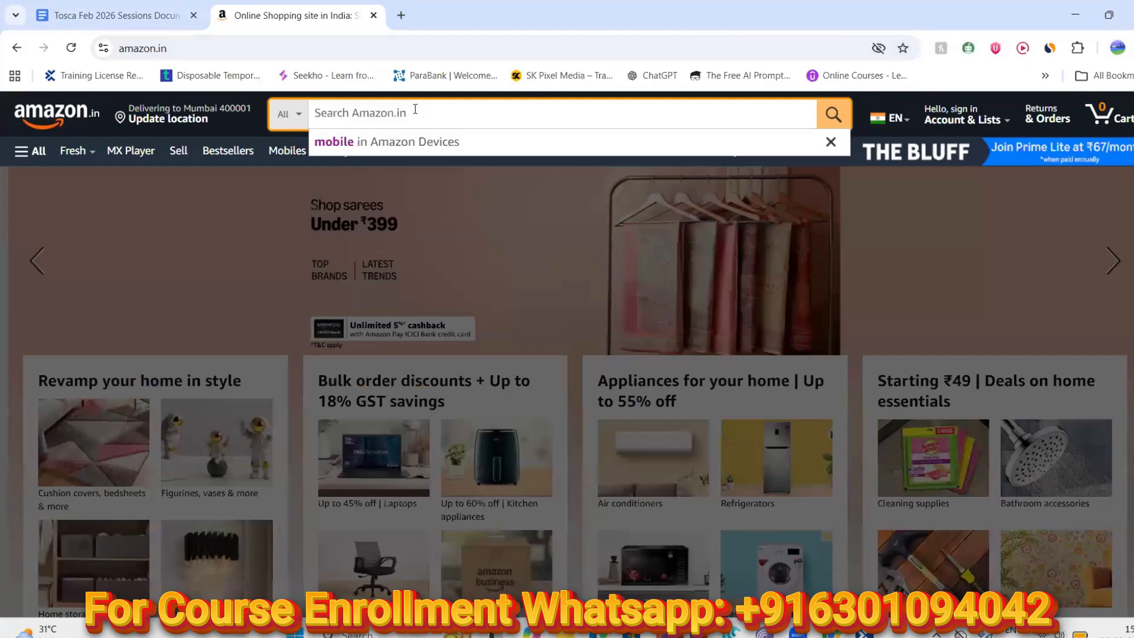
click(367, 146)
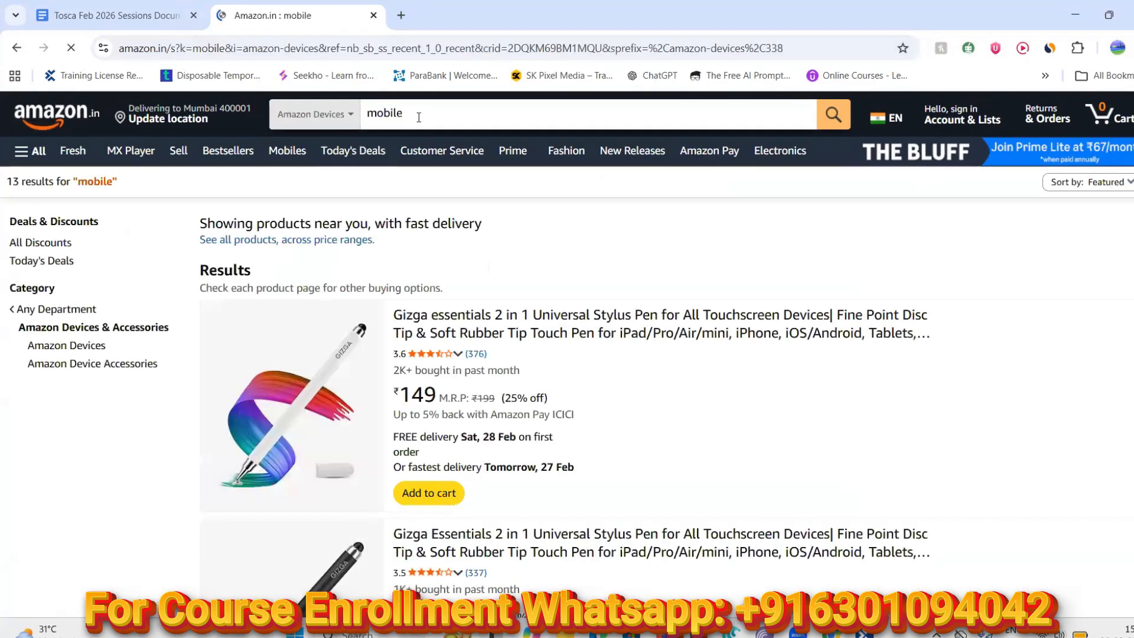
click(419, 117)
key(BackSpace)
key(BackSpace)
key(BackSpace)
key(BackSpace)
key(BackSpace)
key(BackSpace)
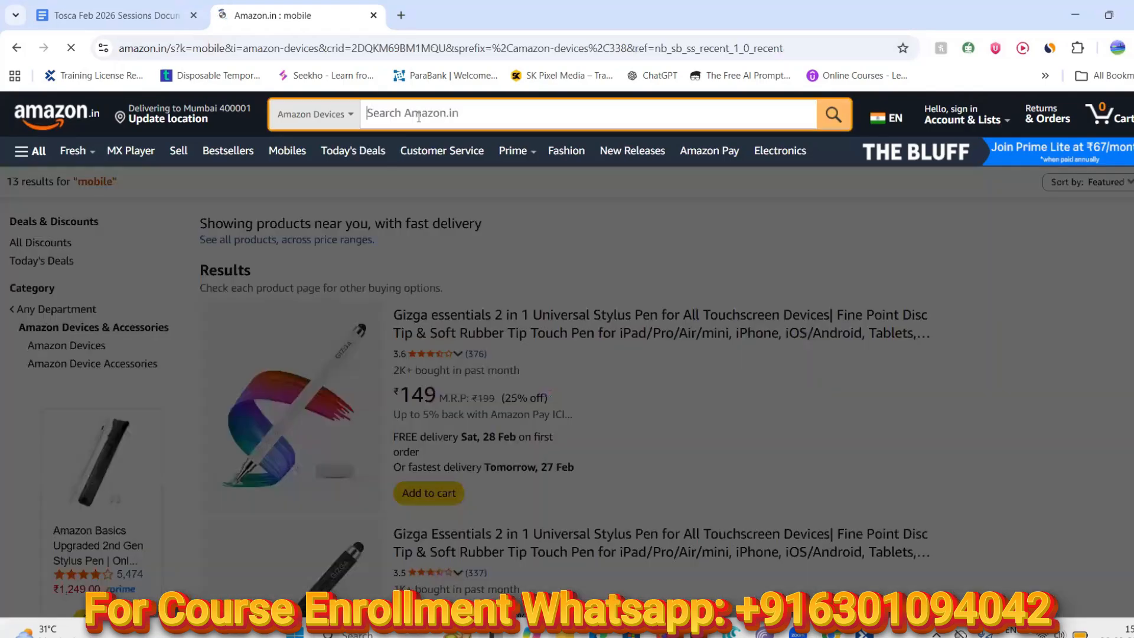
text(mobiliphon)
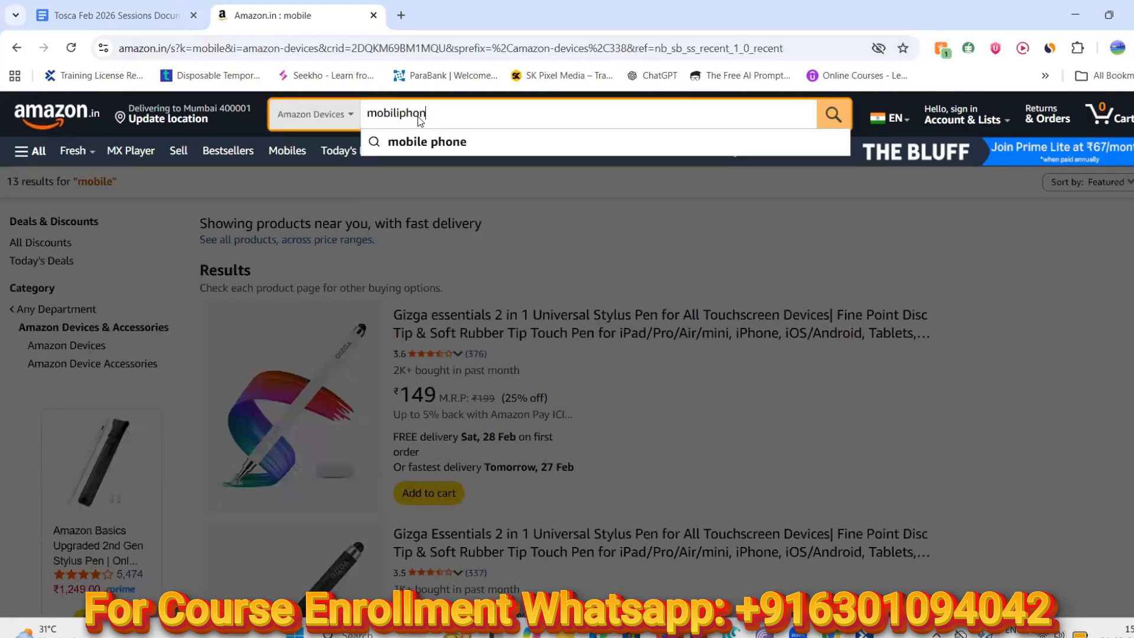
text(e)
key(BackSpace)
key(BackSpace)
key(BackSpace)
key(BackSpace)
key(BackSpace)
key(BackSpace)
key(BackSpace)
key(BackSpace)
key(BackSpace)
key(BackSpace)
key(BackSpace)
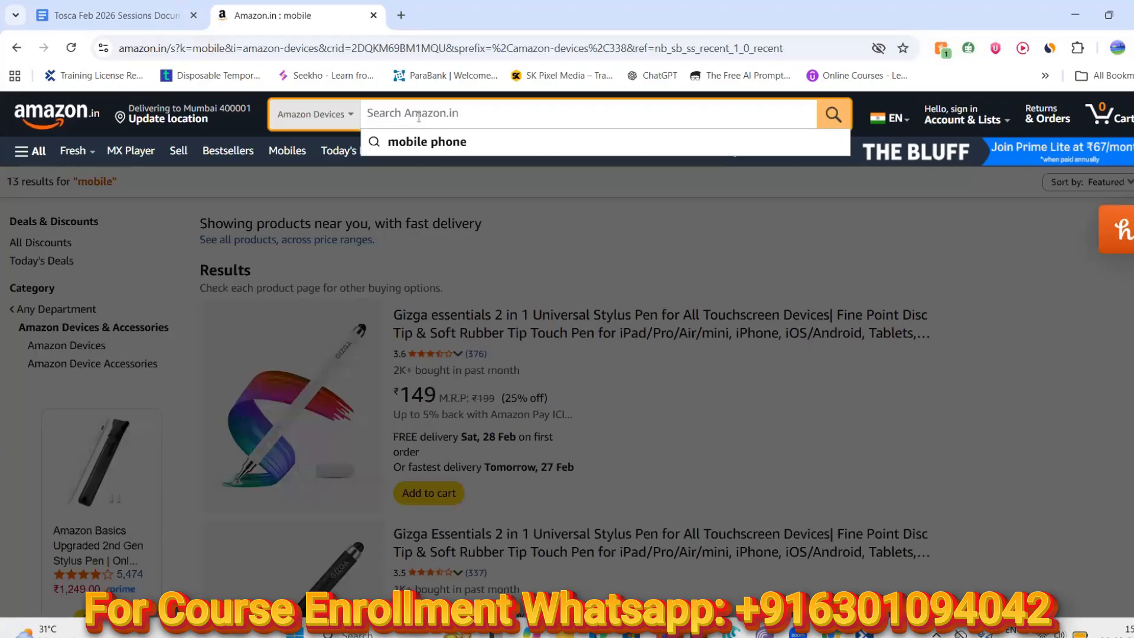
text(iphi)
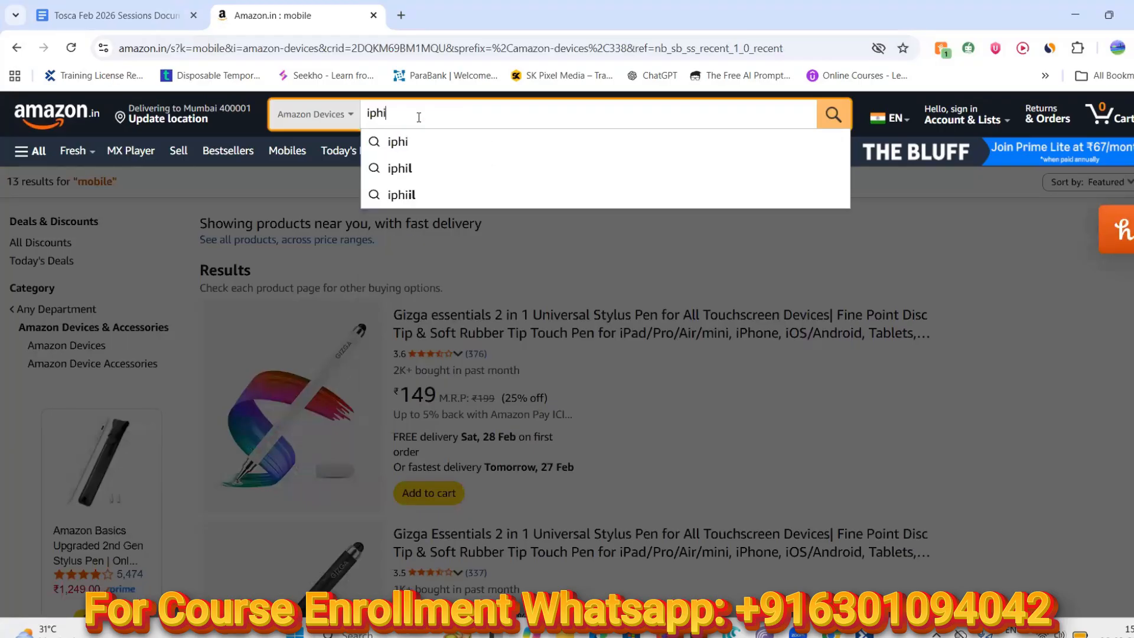
key(BackSpace)
text(one)
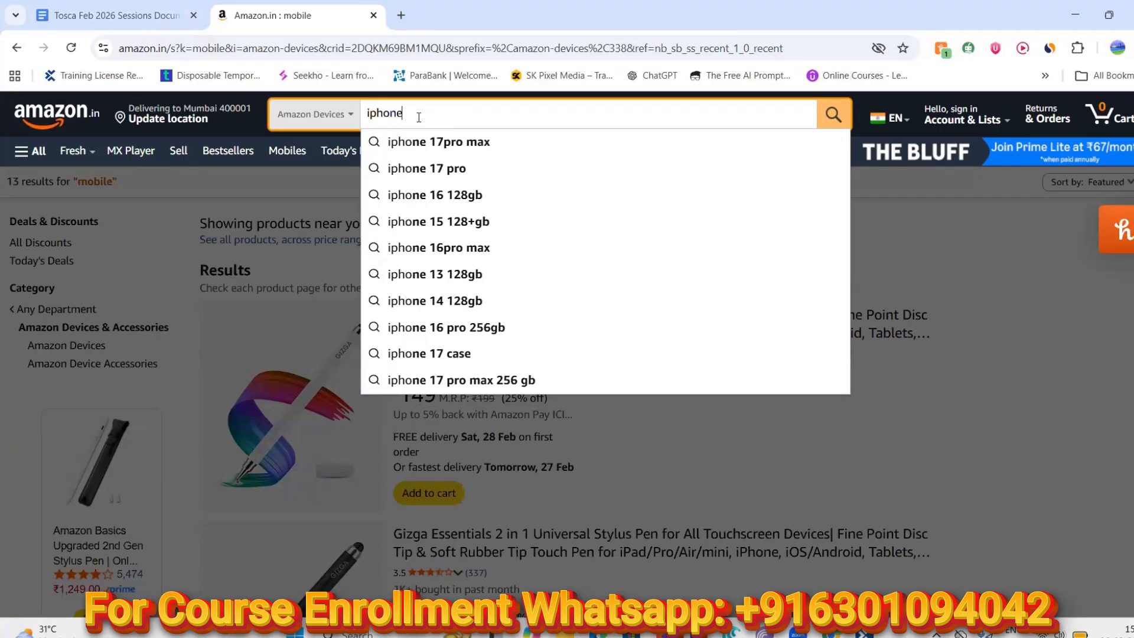
key(Return)
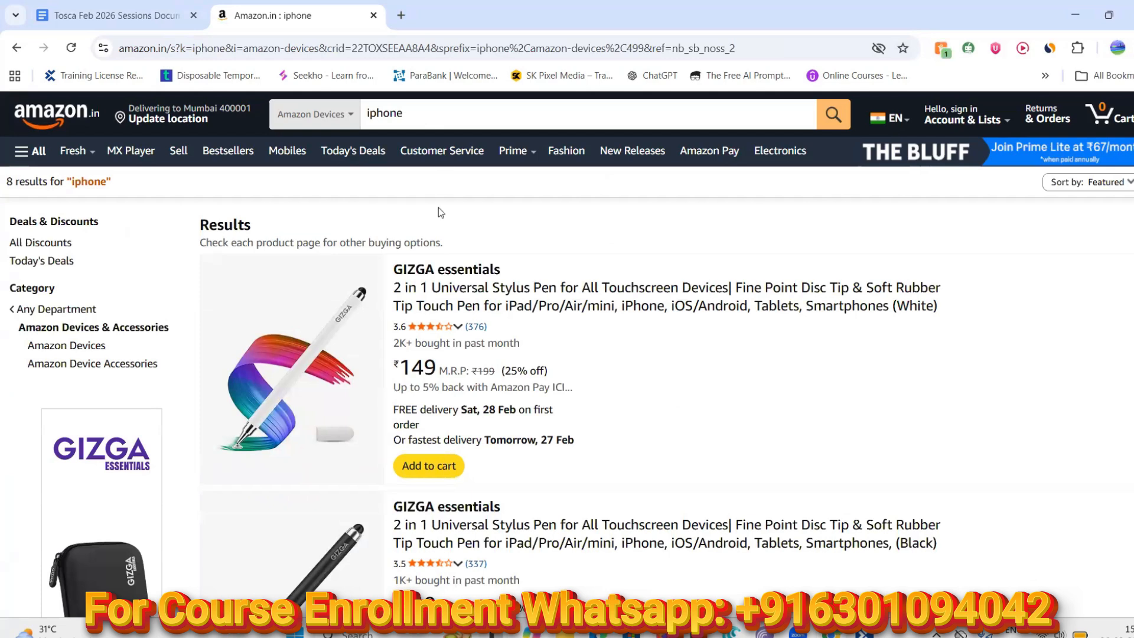
Search for 'apple iphone', then rerun the search with the category set to All Categories
click(406, 111)
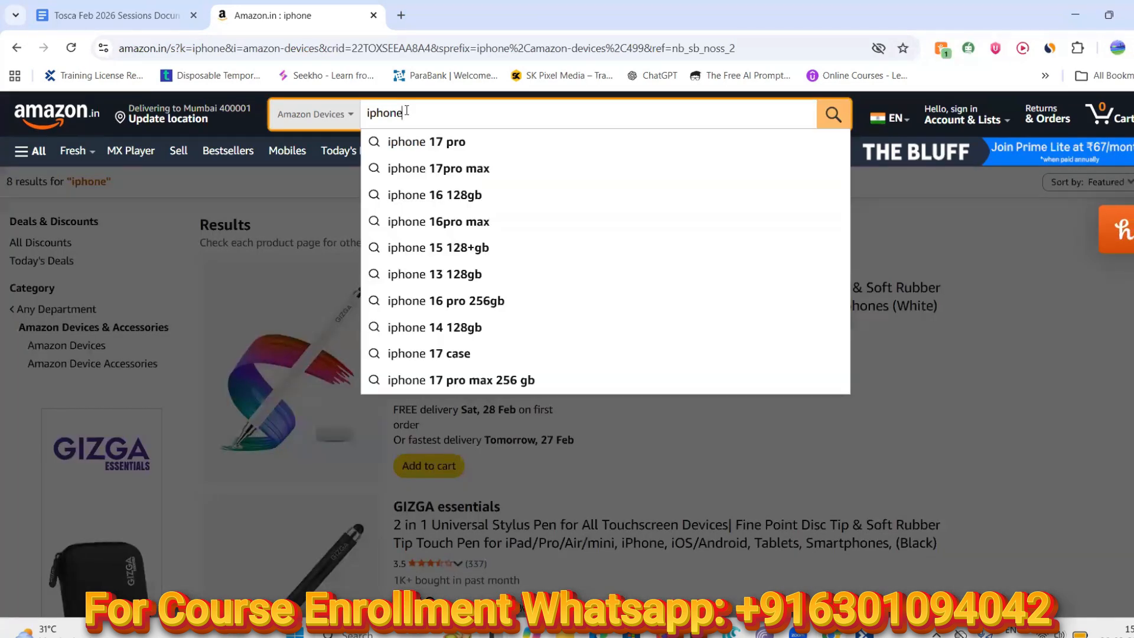
key(BackSpace)
key(BackSpace)
key(BackSpace)
key(BackSpace)
key(BackSpace)
key(BackSpace)
text(apple)
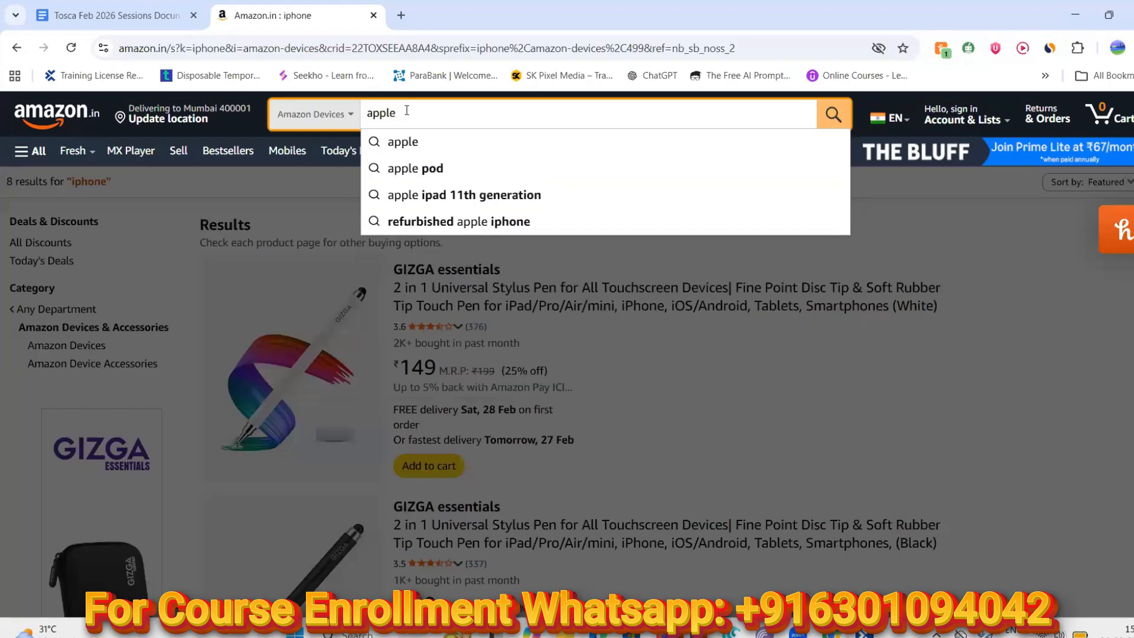
text( iphone)
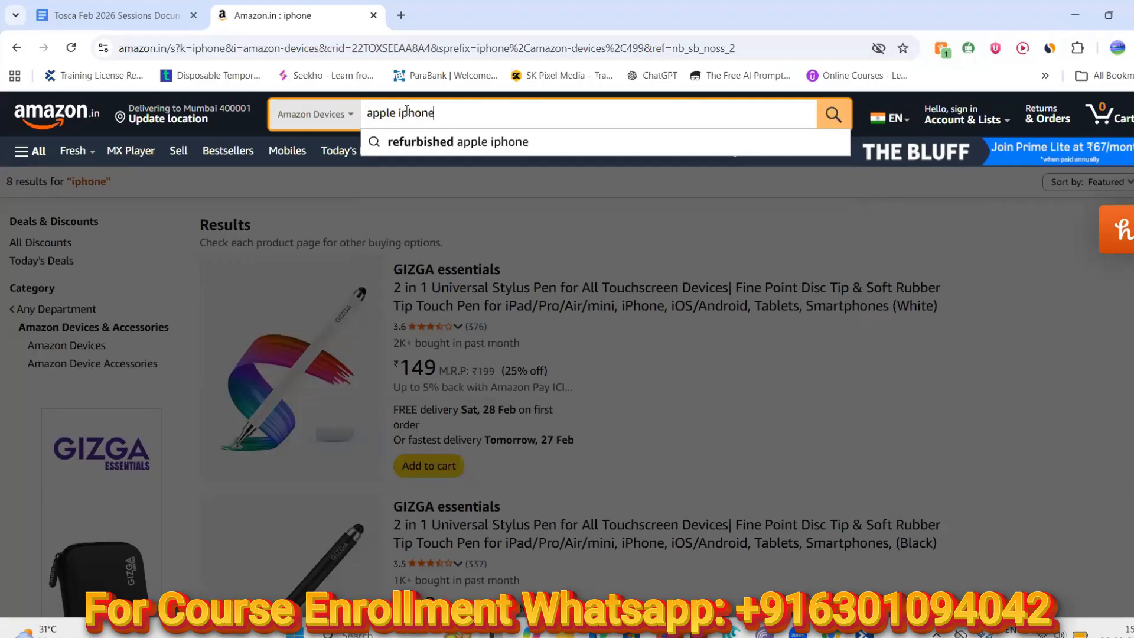
key(Return)
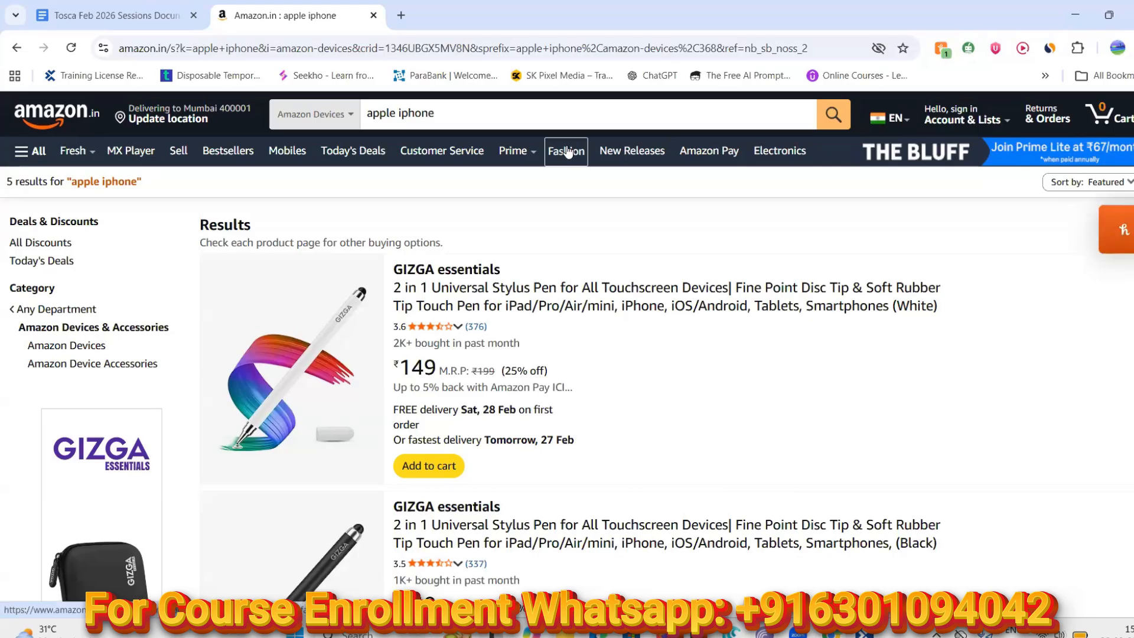
click(352, 117)
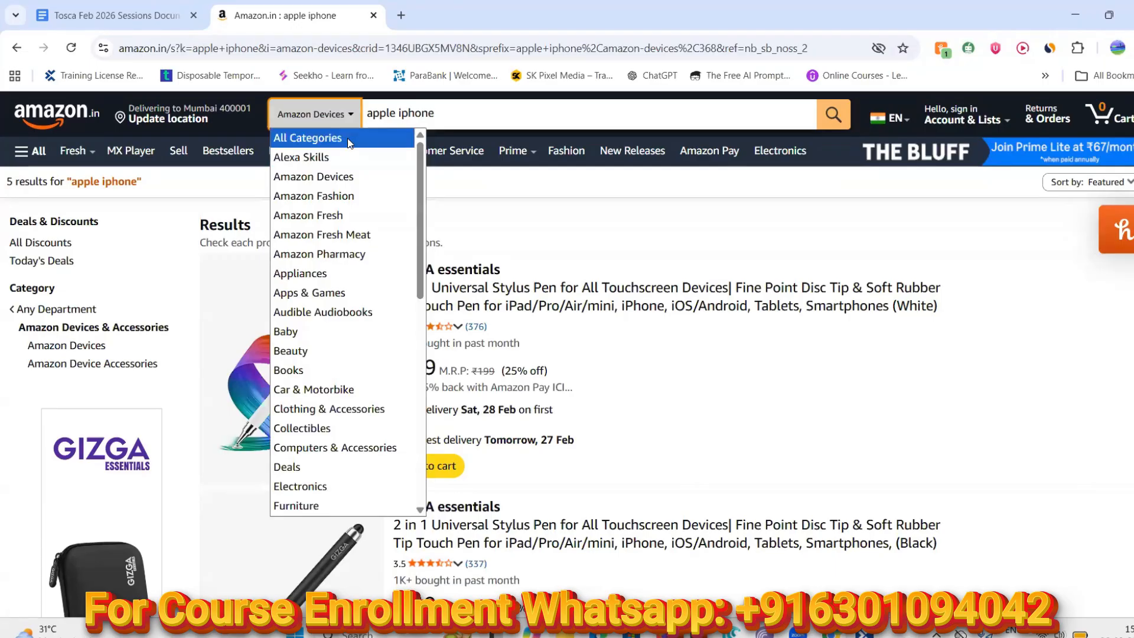
click(348, 139)
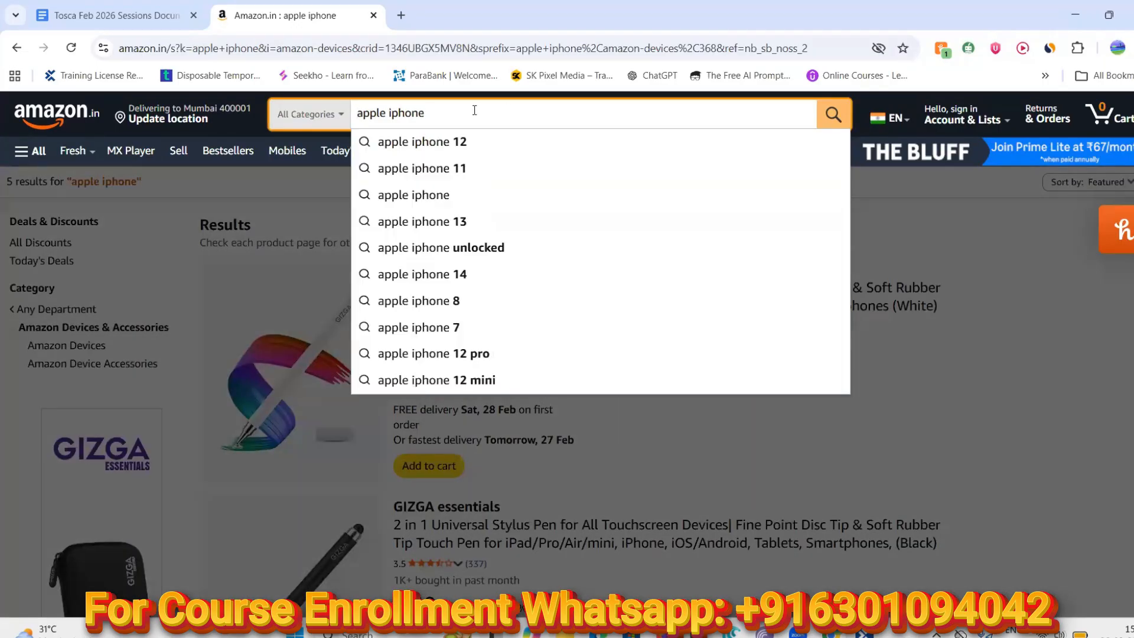
key(Return)
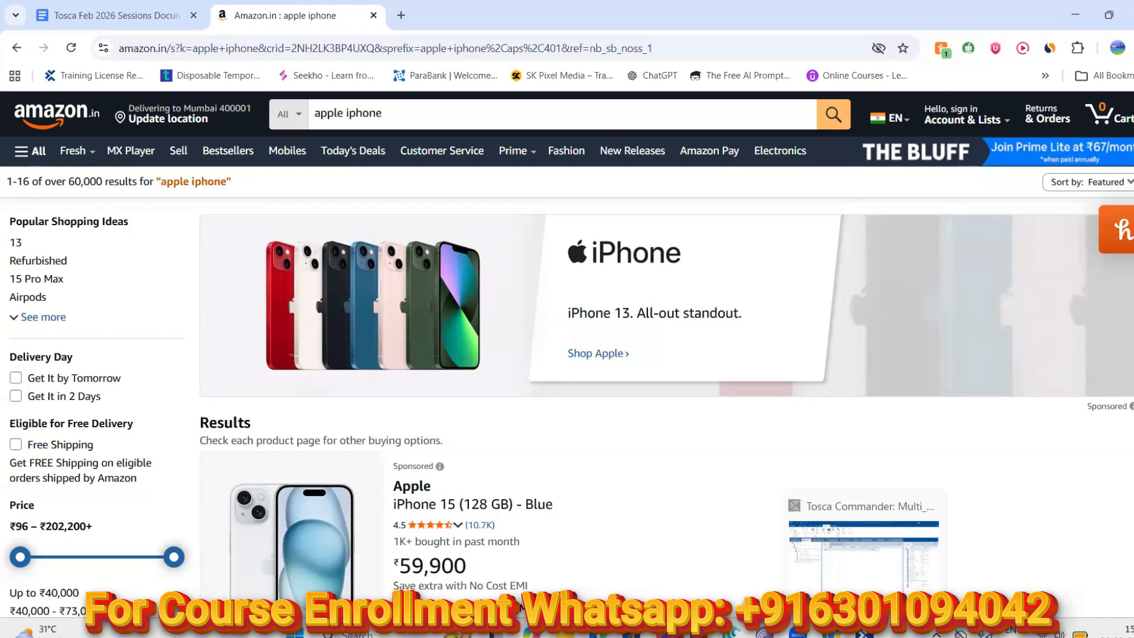
Pass through Tosca Commander back to Chrome and reopen the Tosca Feb 2026 Sessions Document tab
click(863, 634)
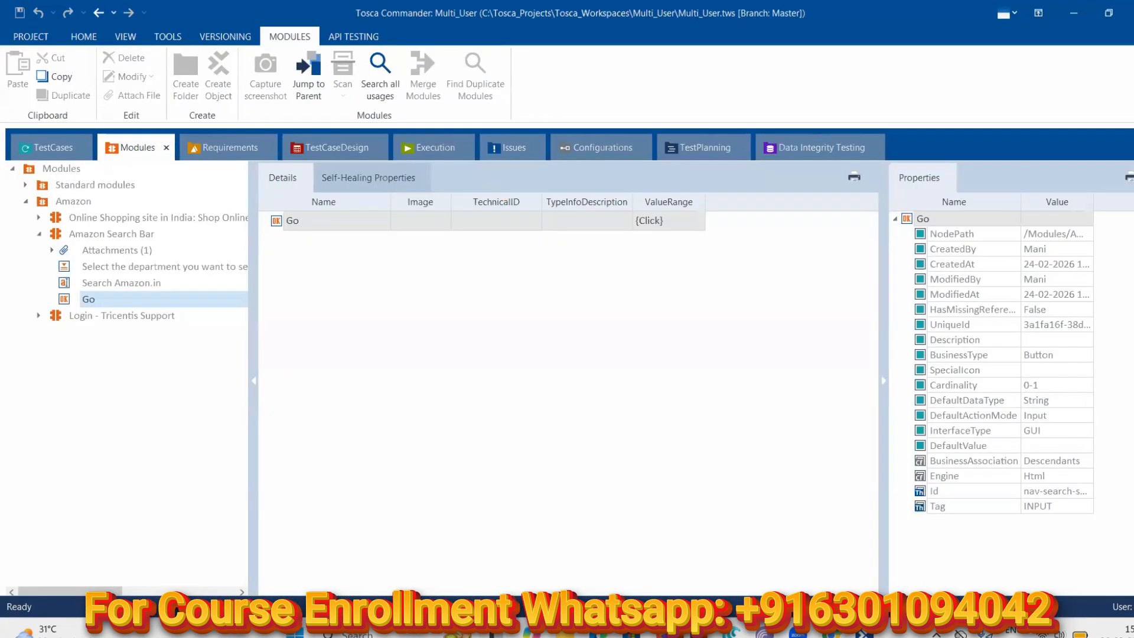
key(alt+Tab)
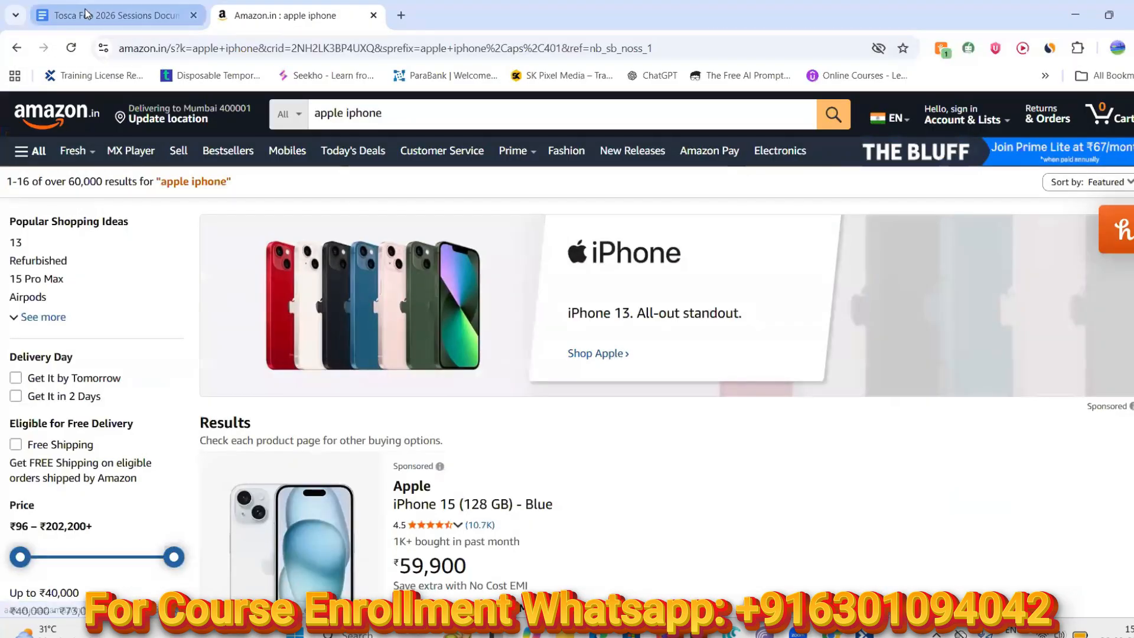
click(86, 13)
scroll(471, 396, up, 2)
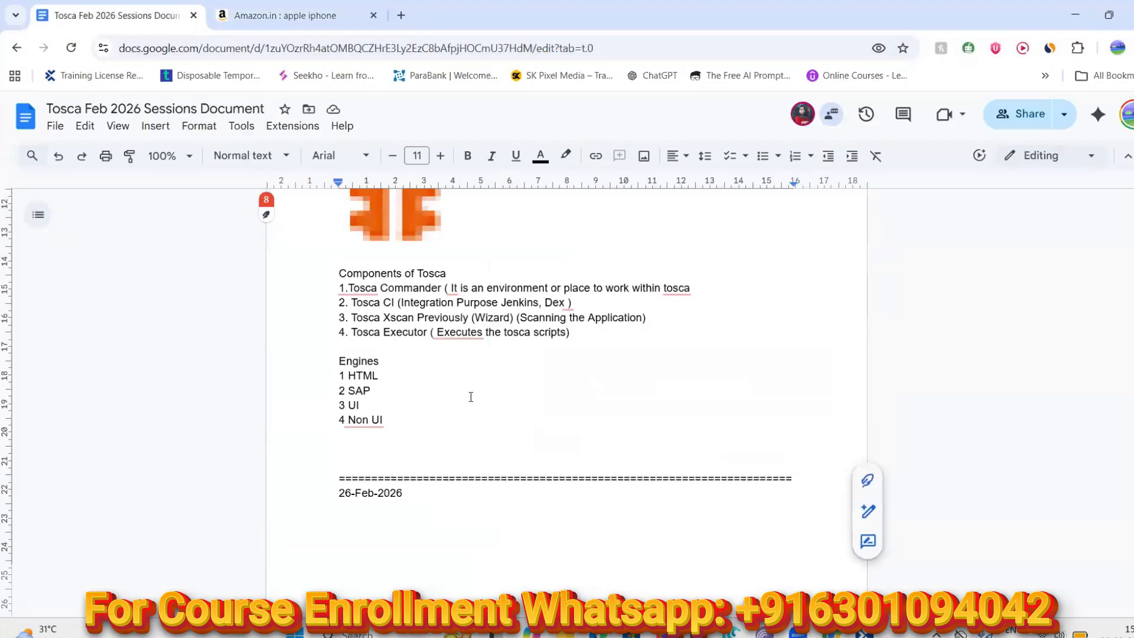
scroll(470, 396, down, 2)
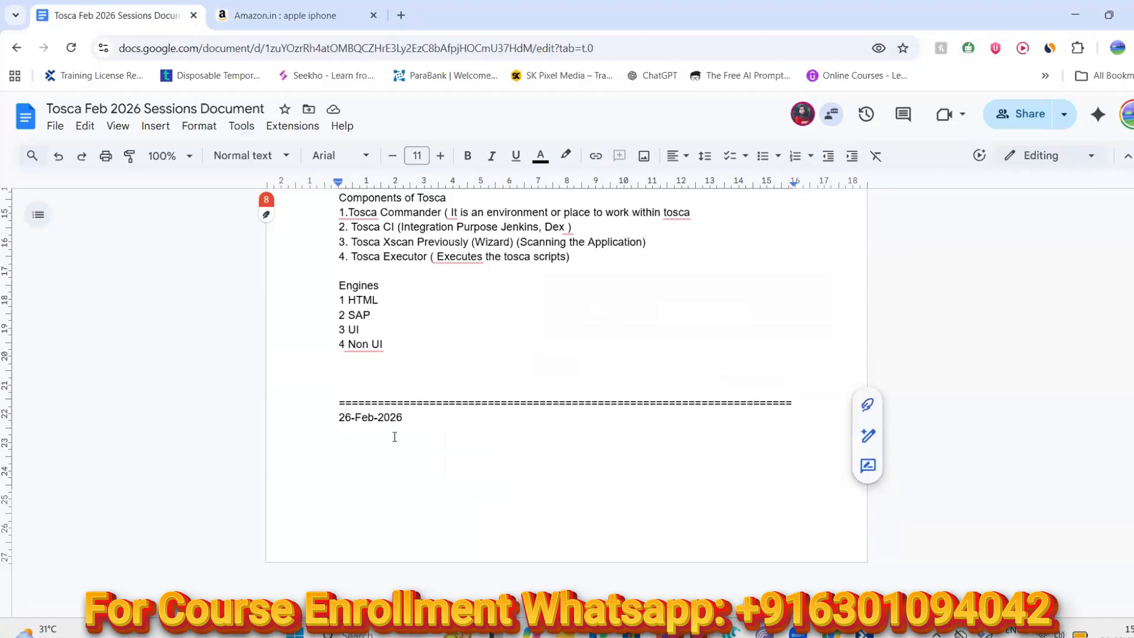
Under 26-Feb-2026, type 'Identification By Properties' and 'Properties By Default (Technical Properties)' on separate lines
key(Return)
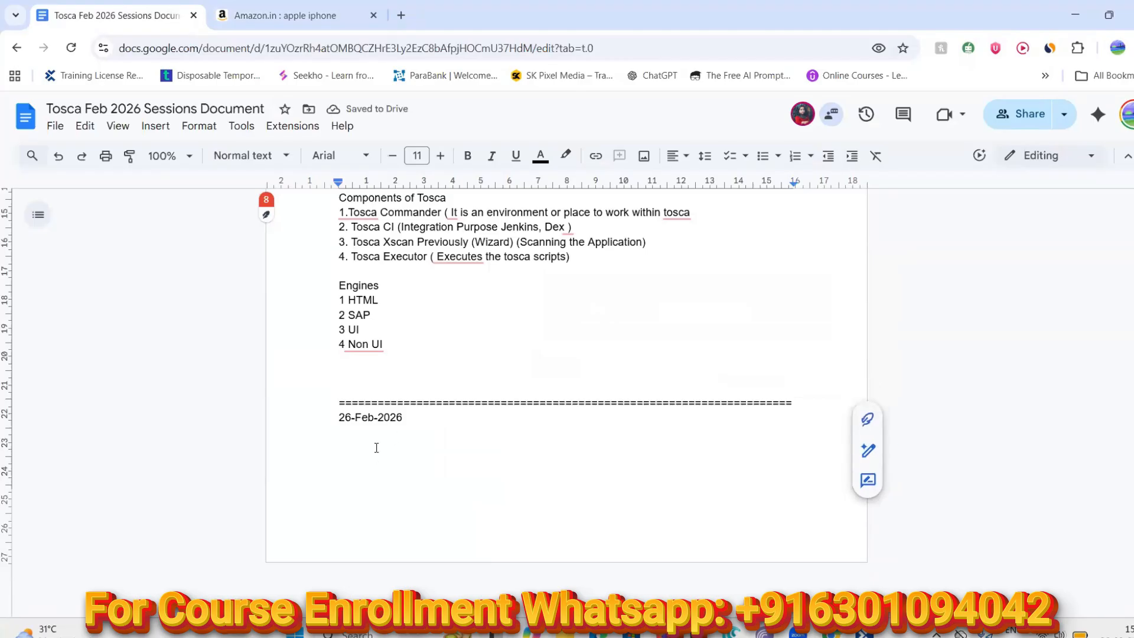
text(Identific)
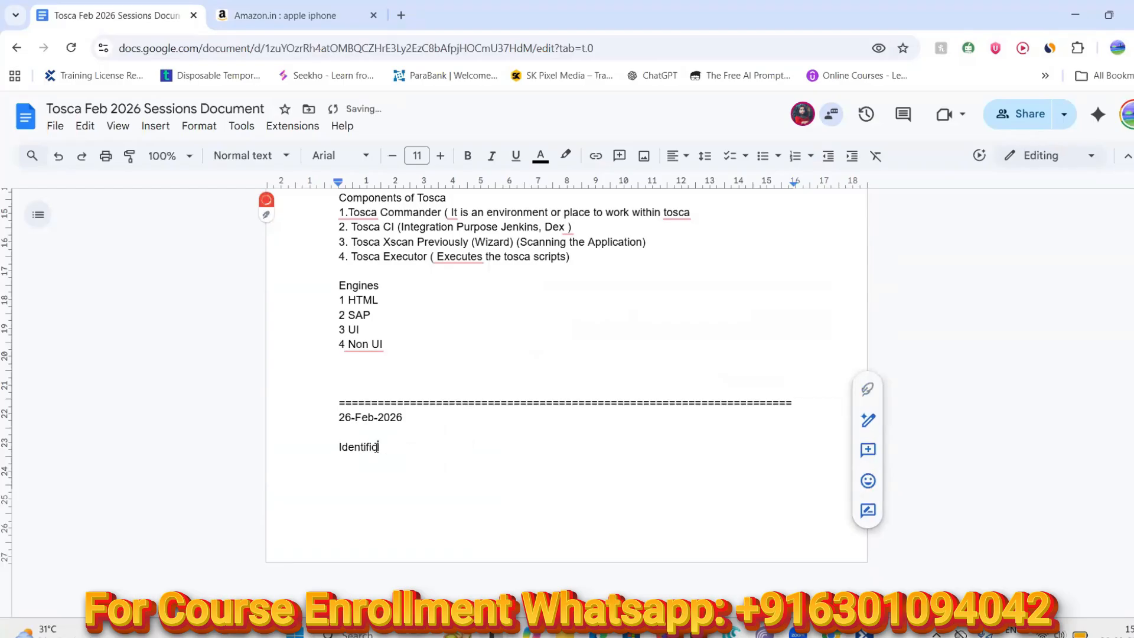
text(ation By Properties)
key(Return)
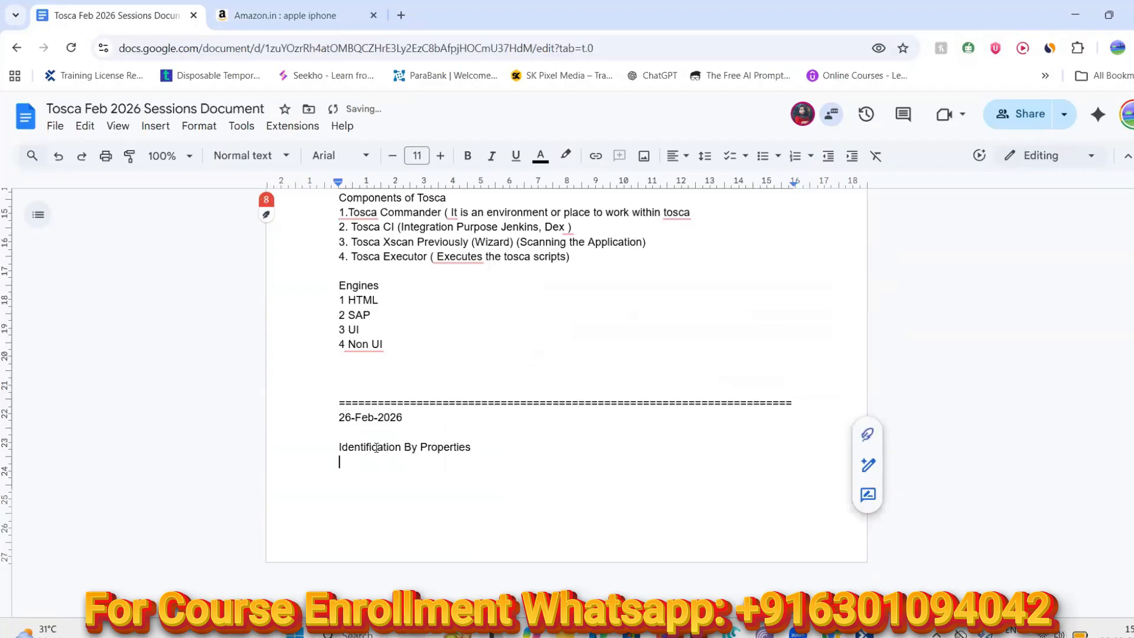
text(Prop)
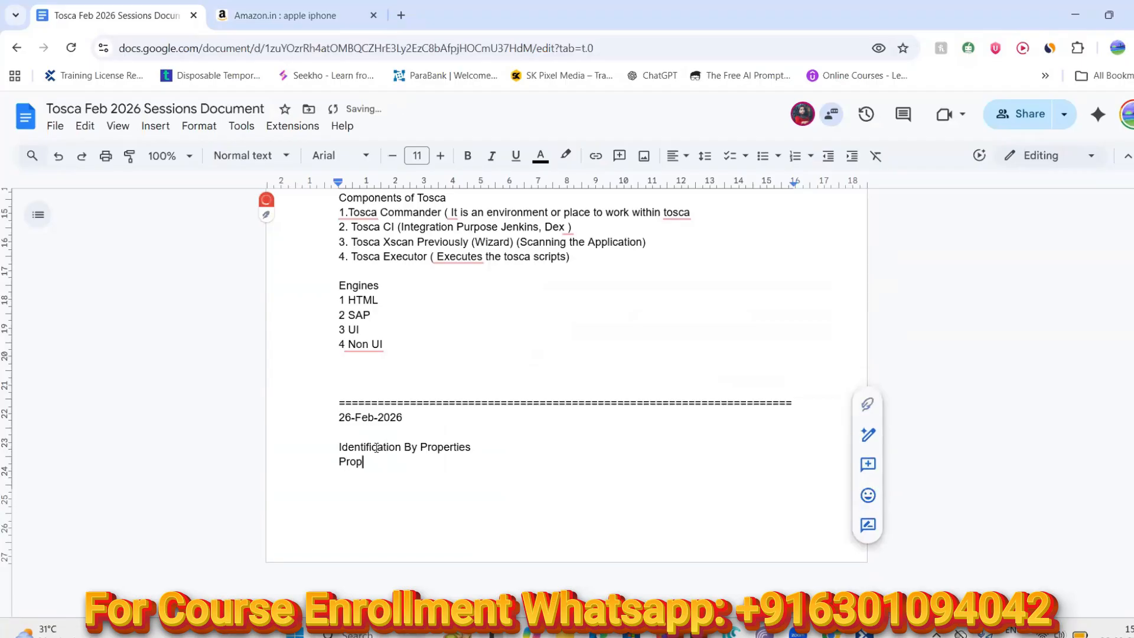
text(erties By Default)
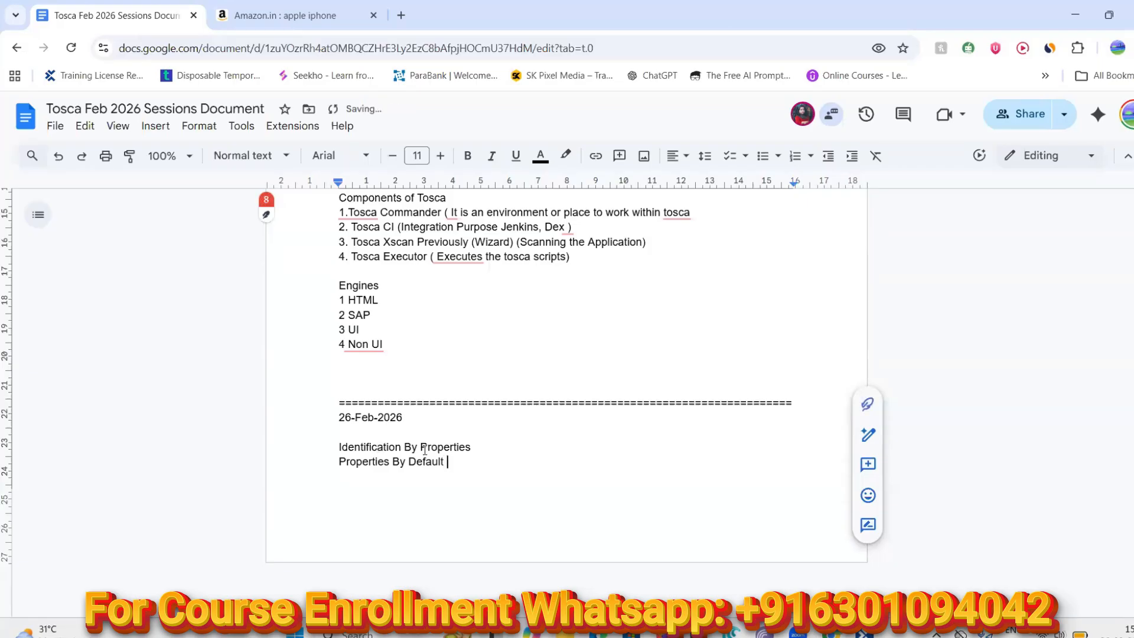
text( (Technical Properties)
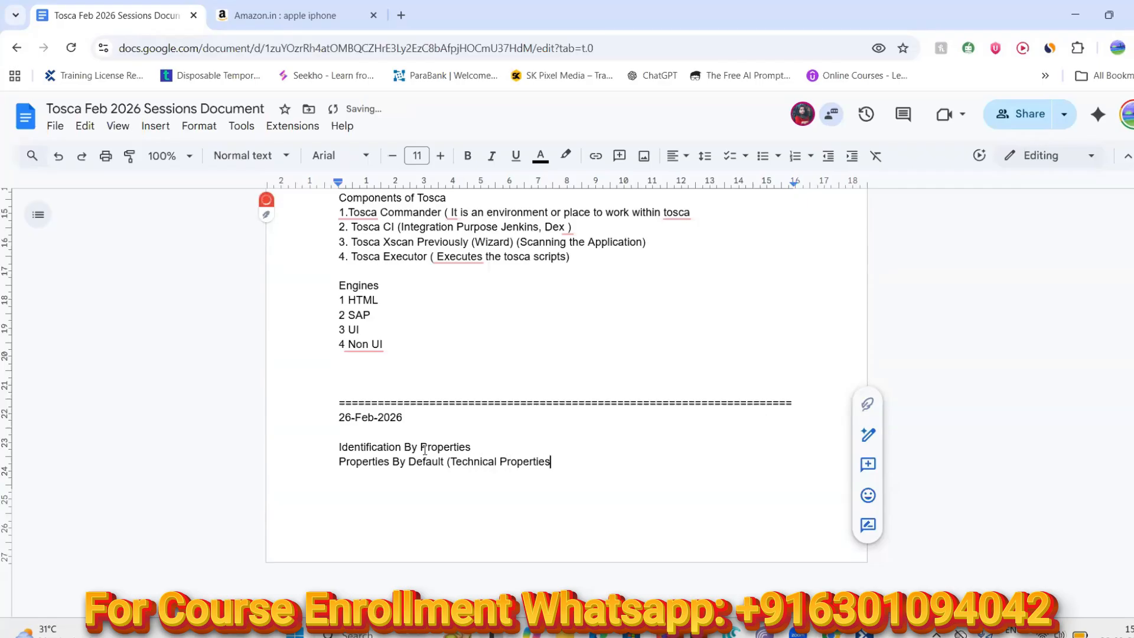
text())
key(Return)
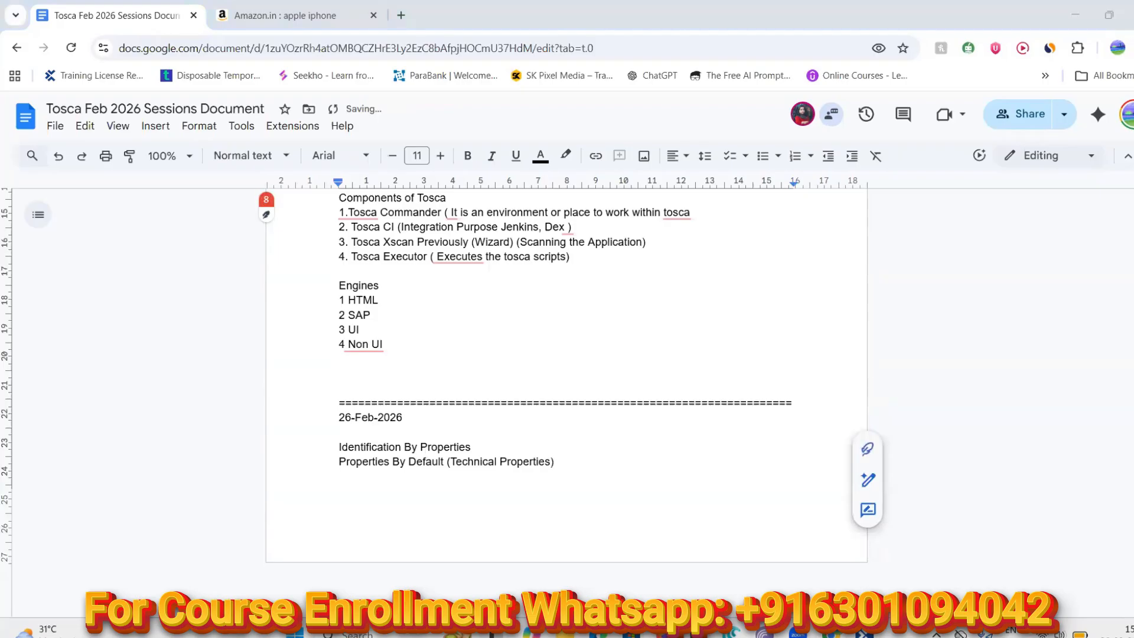
Add a 'Parent Properties' line on the empty line below, correcting the mistyped text
key(alt+Tab)
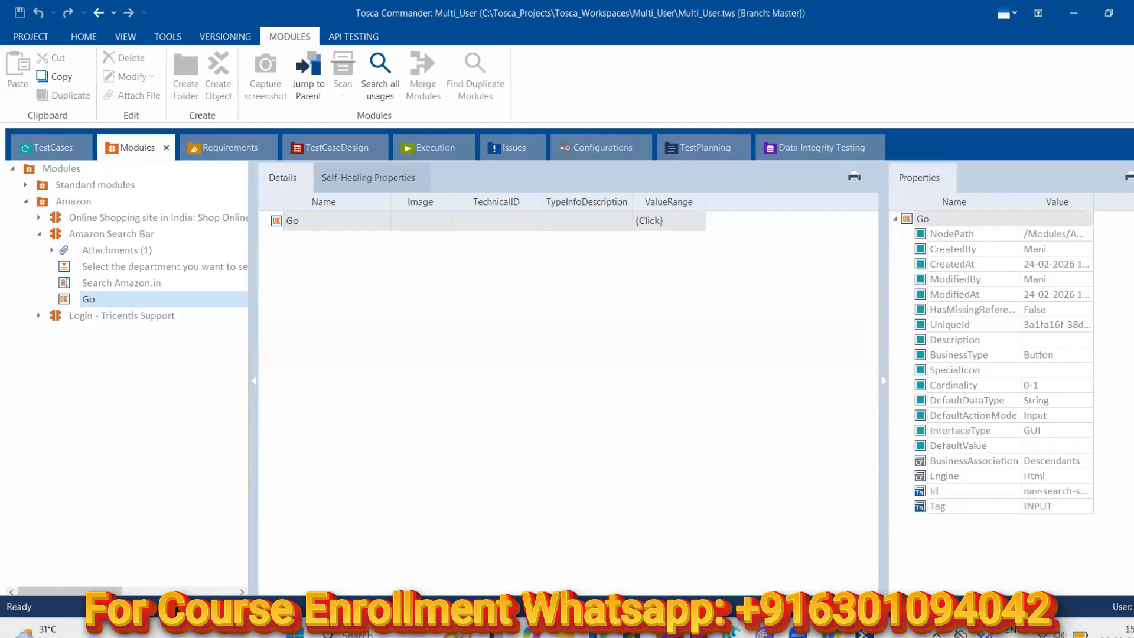
key(alt+Tab)
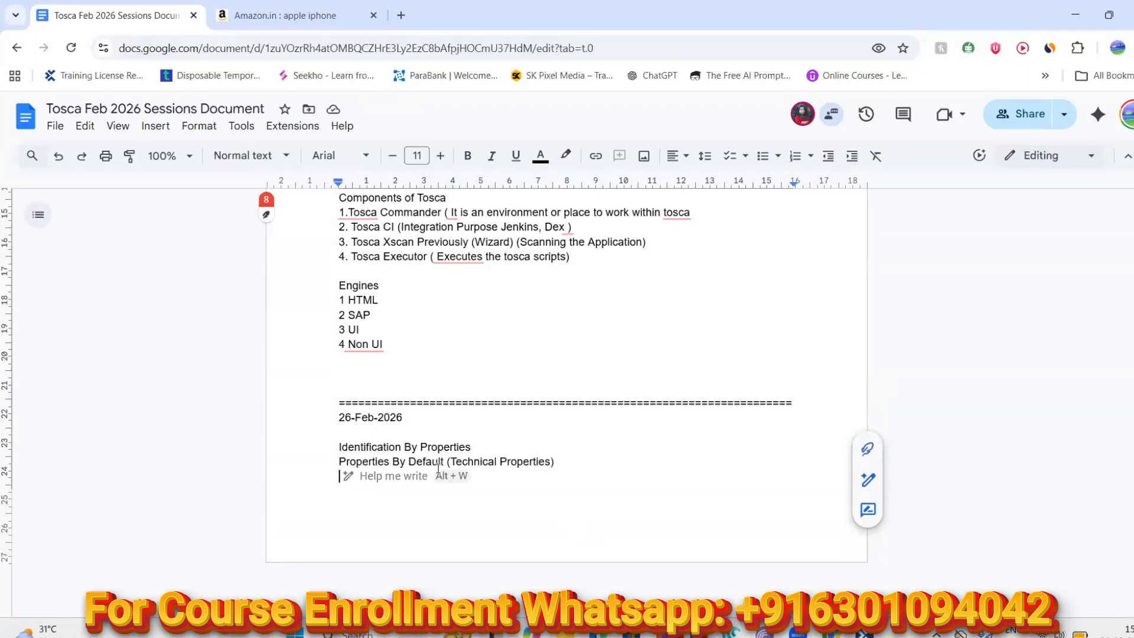
click(356, 473)
text(Identid)
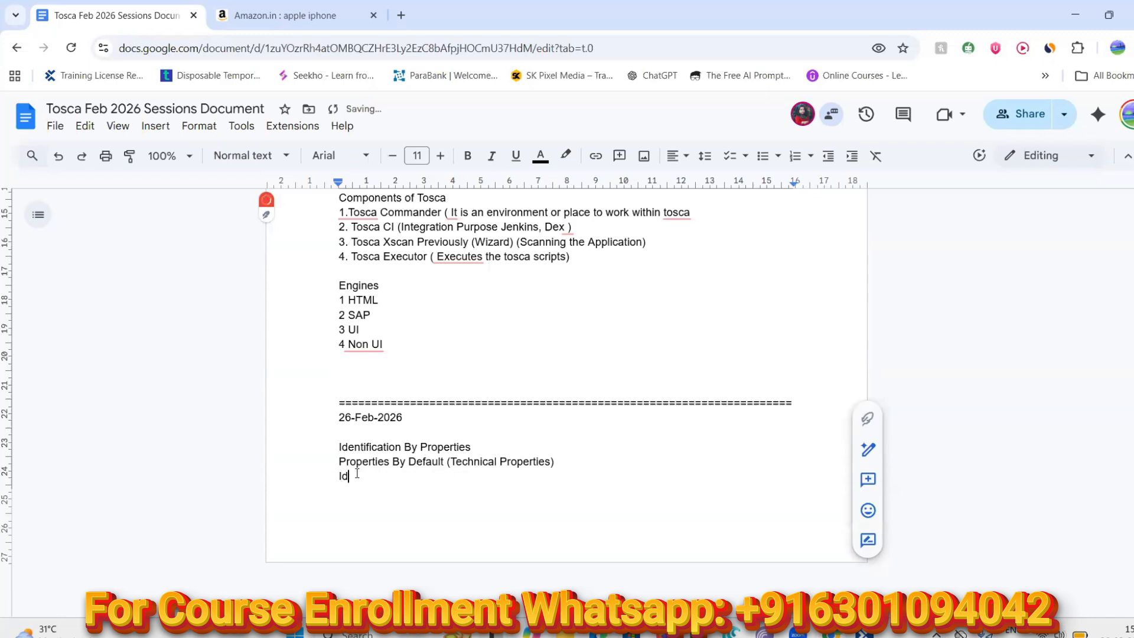
key(BackSpace)
text(fy)
key(BackSpace)
key(BackSpace)
key(BackSpace)
key(BackSpace)
key(BackSpace)
key(BackSpace)
key(BackSpace)
key(BackSpace)
key(BackSpace)
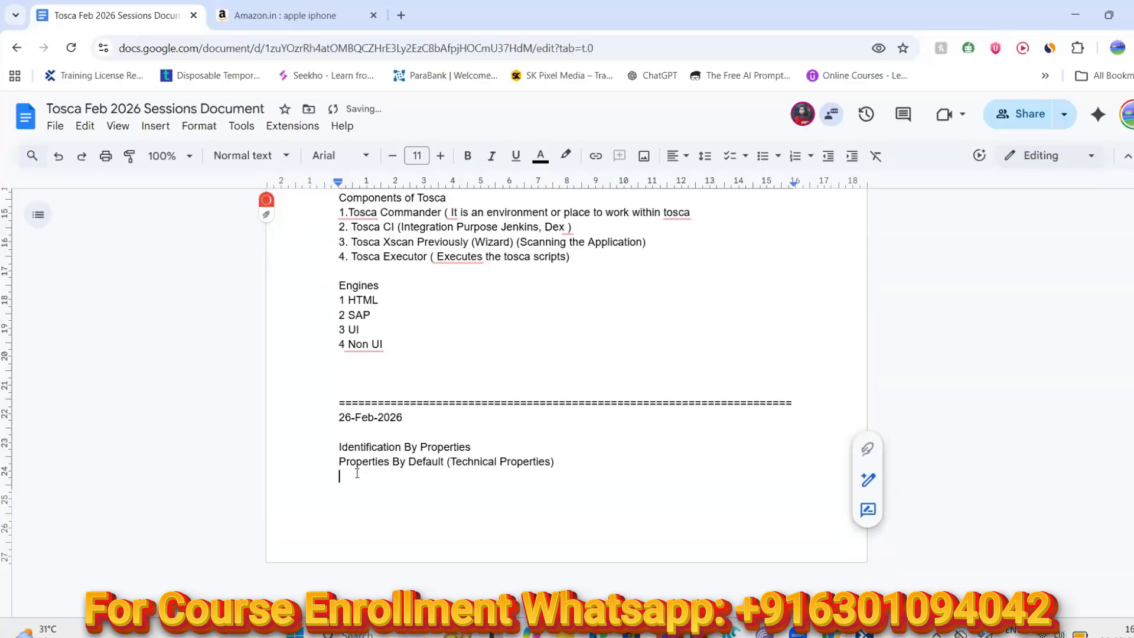
text(Parent )
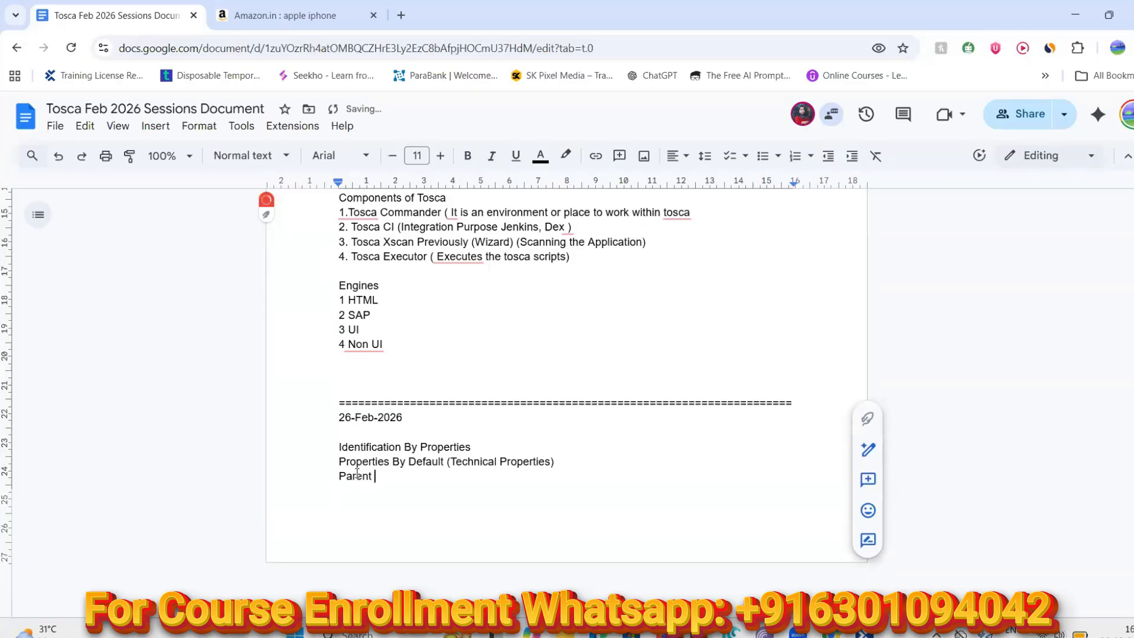
text(Properties)
key(ctrl+Return)
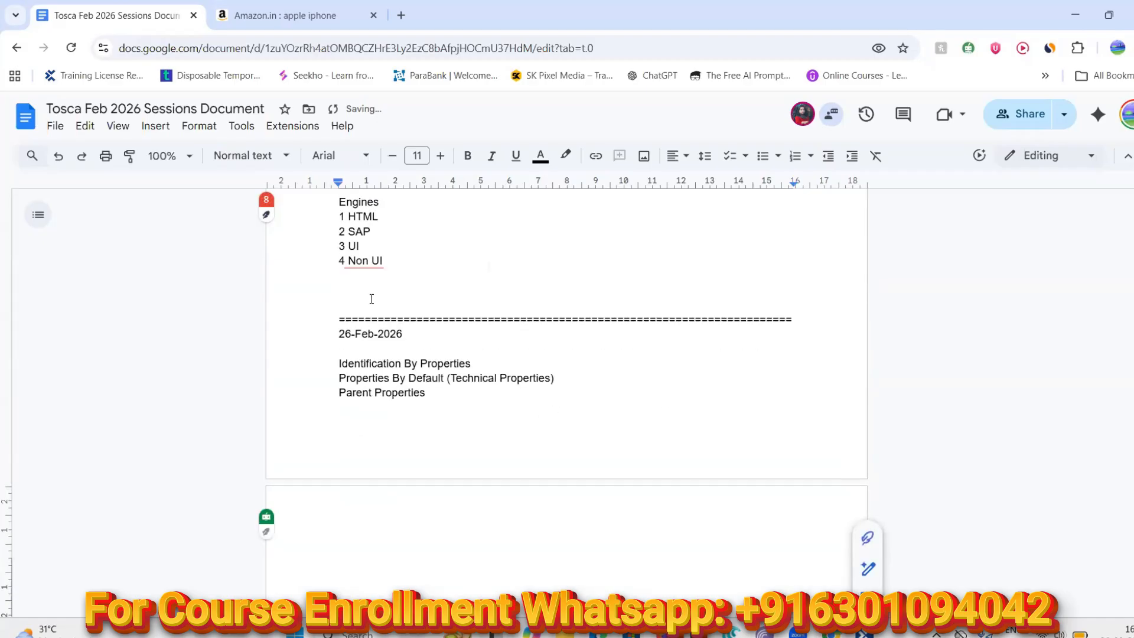
Insert blank lines above the separator line to make room below Parent Properties
click(338, 334)
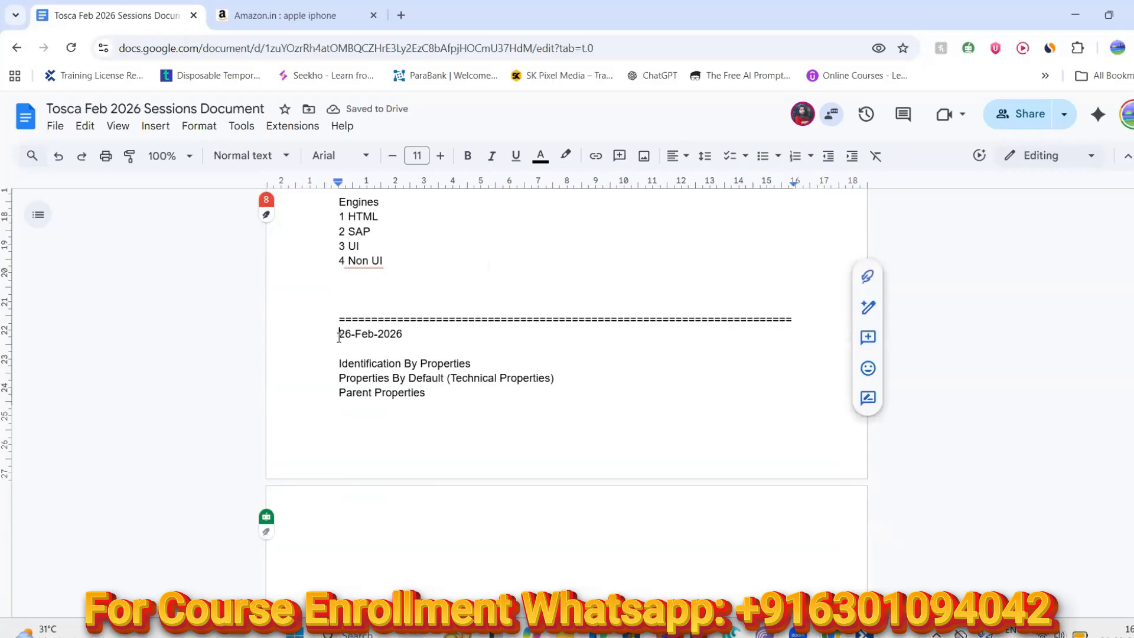
click(343, 290)
key(Return)
key(Return)
key(Return)
key(Return)
key(Return)
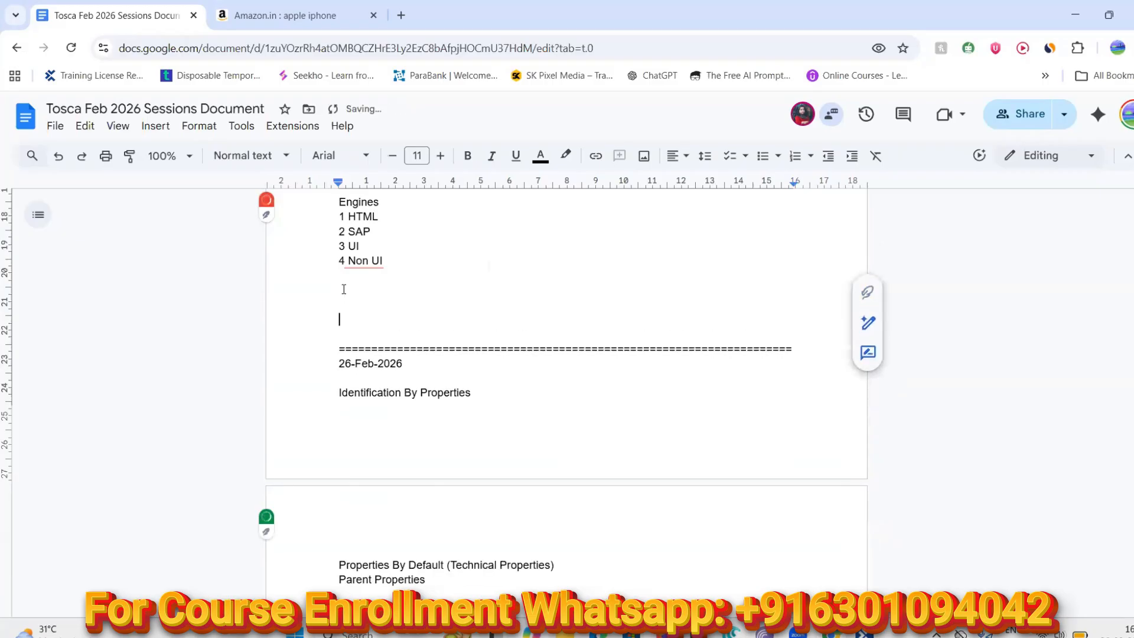
scroll(372, 379, down, 5)
click(350, 345)
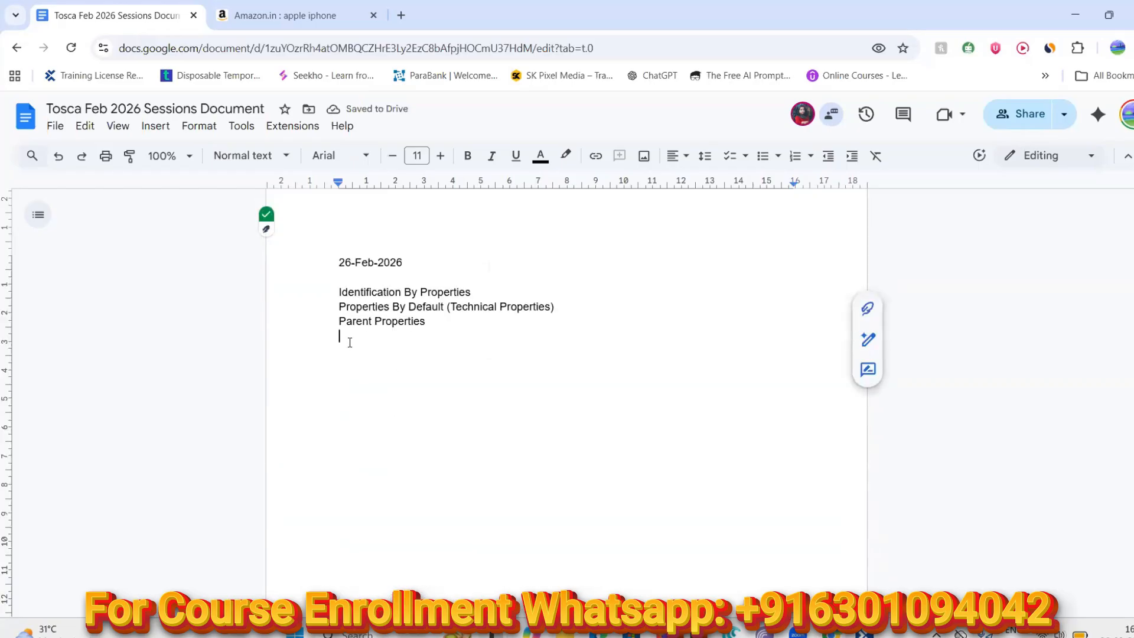
Type 'Identify By Anchor', 'Identify By Image' and 'Identify By Index' lines, then switch to Tosca Commander
text(Identify By Anchor)
key(Return)
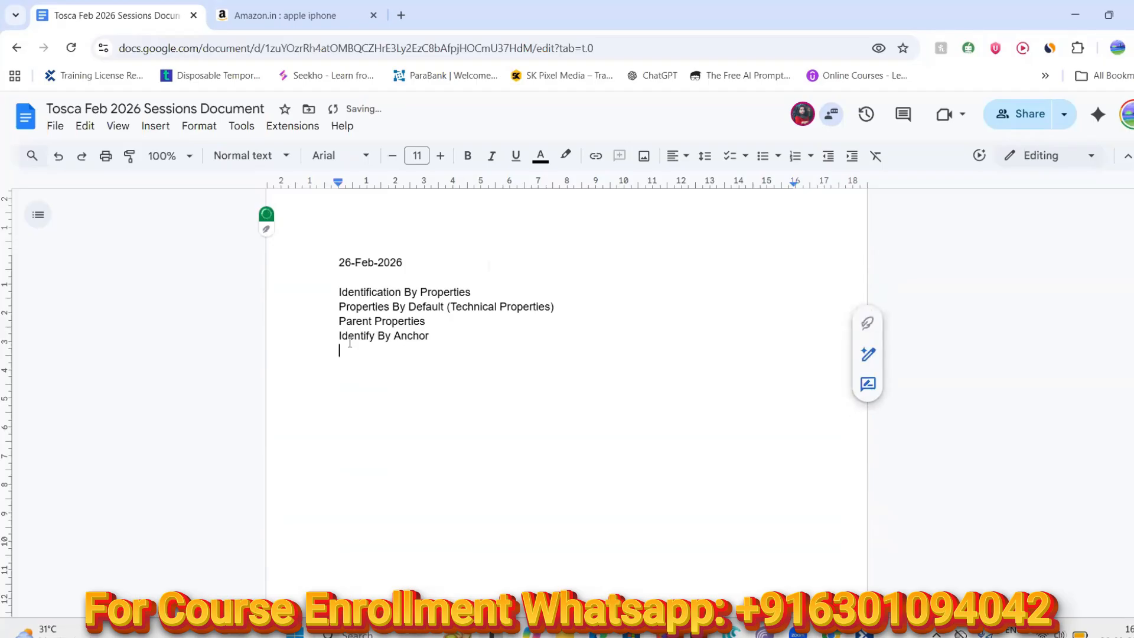
text(Identi)
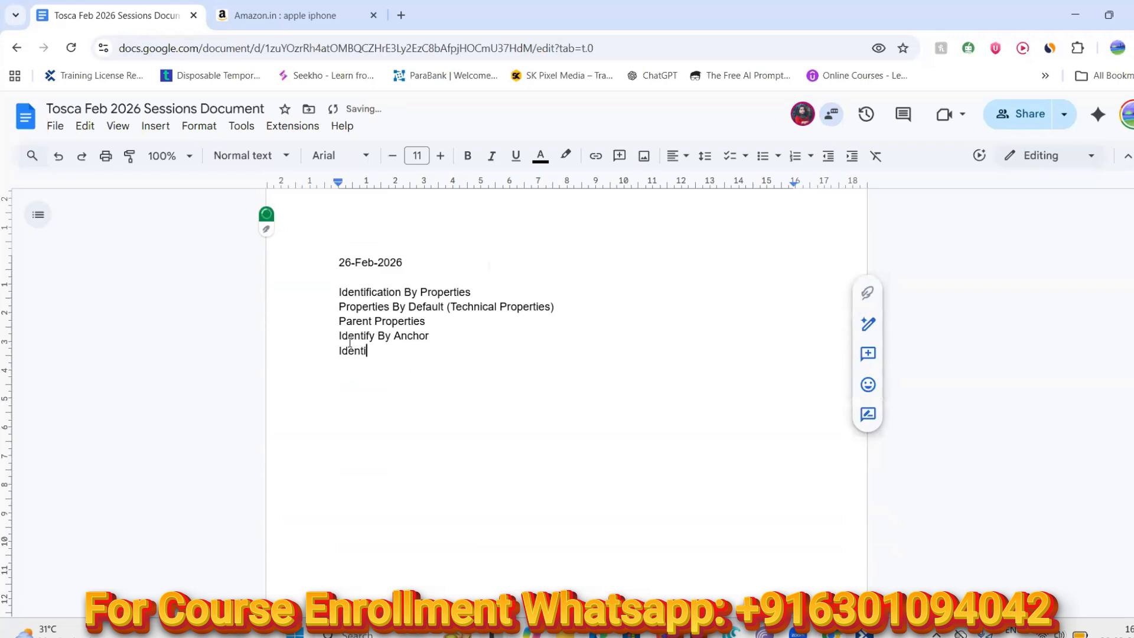
text(fy By )
text(Um)
key(BackSpace)
key(BackSpace)
text(Image)
key(Return)
text(Identify)
key(BackSpace)
key(BackSpace)
text(fy B)
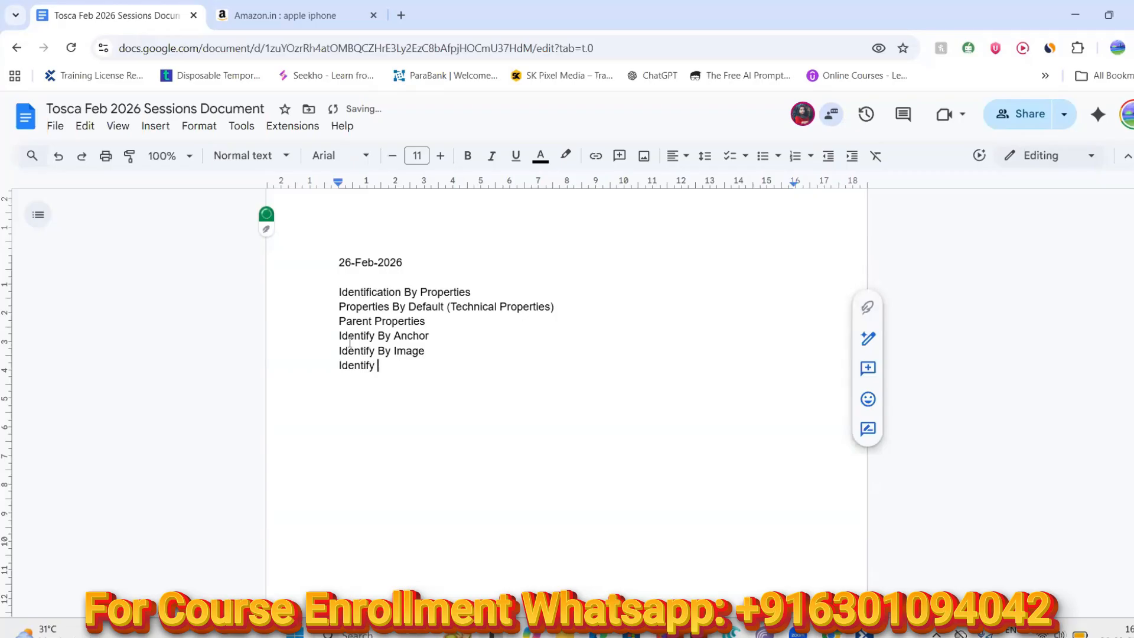
text(y Index)
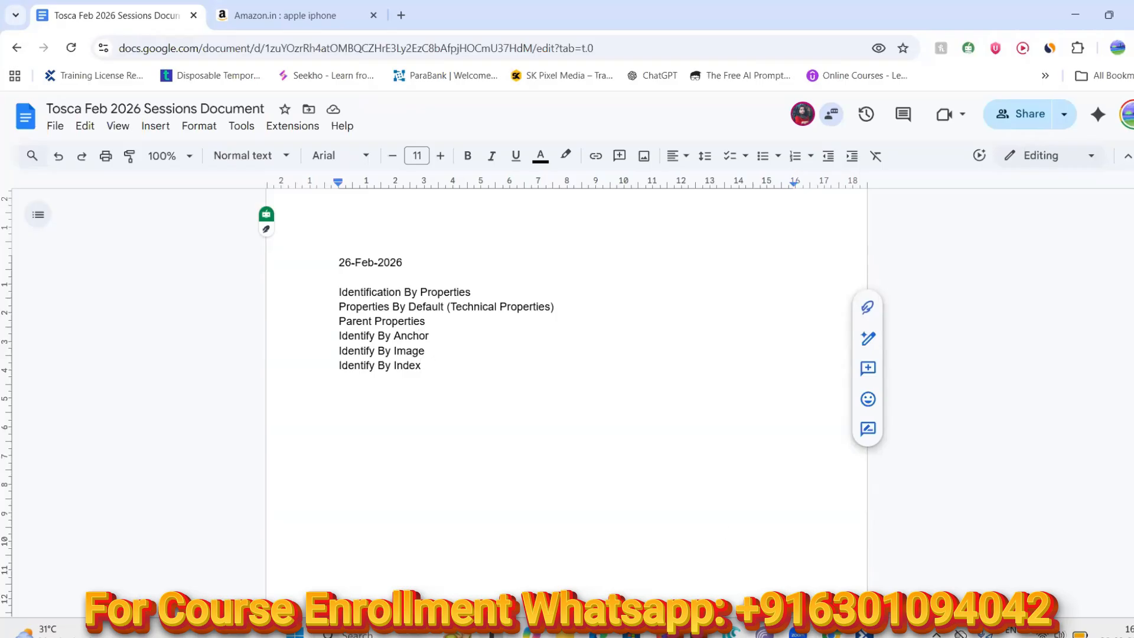
key(alt+Tab)
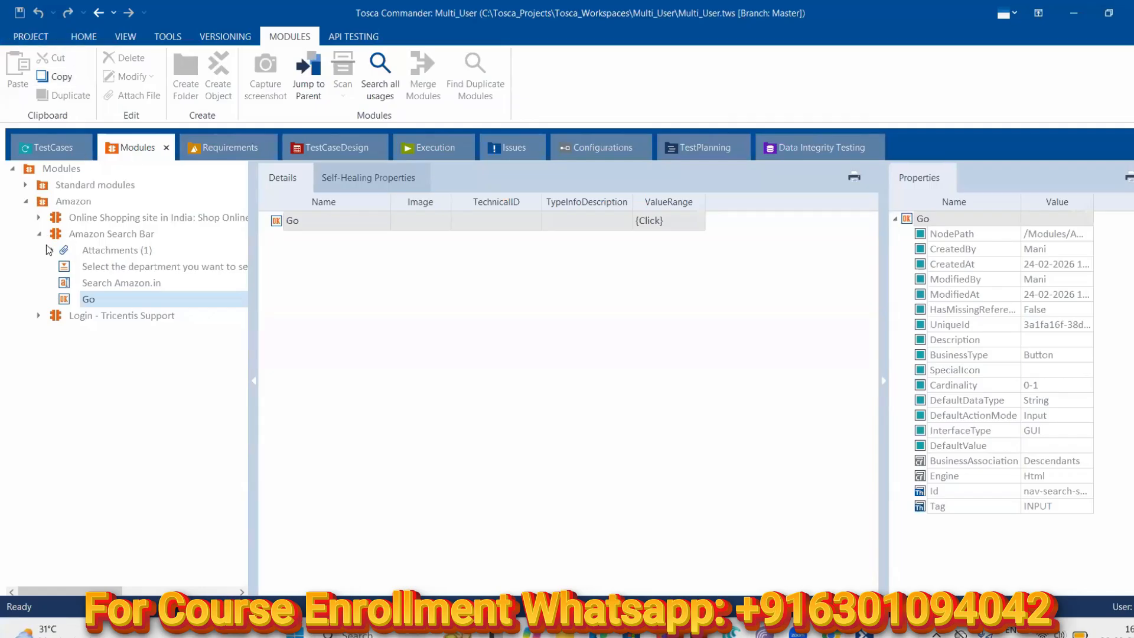
Select the Amazon folder, run Update all from the HOME ribbon, then check out the folder
click(44, 203)
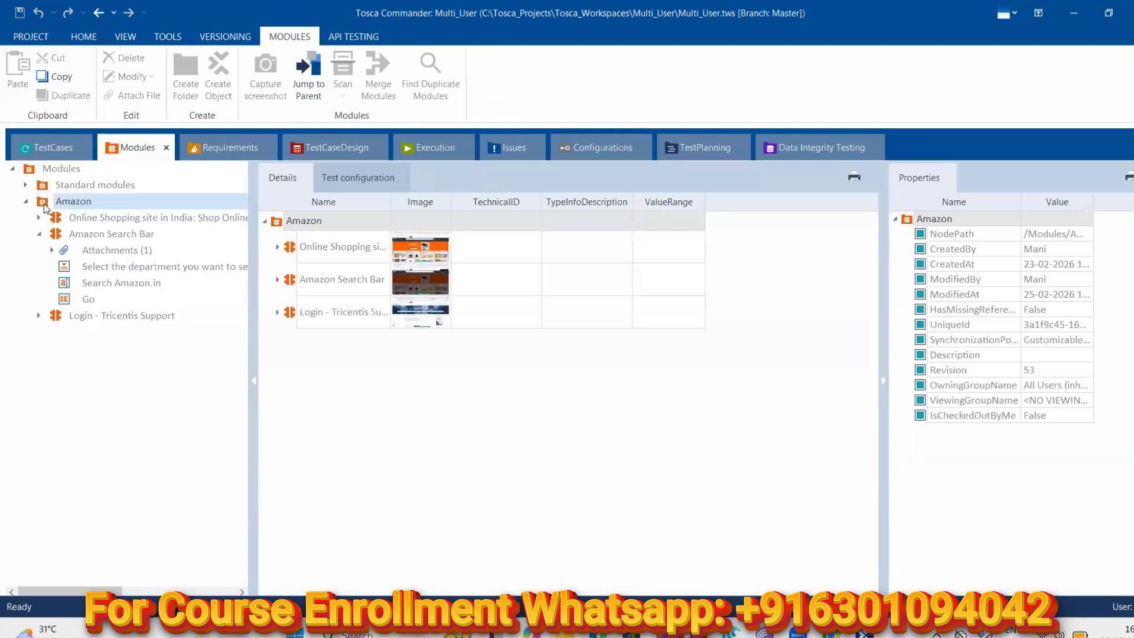
click(83, 37)
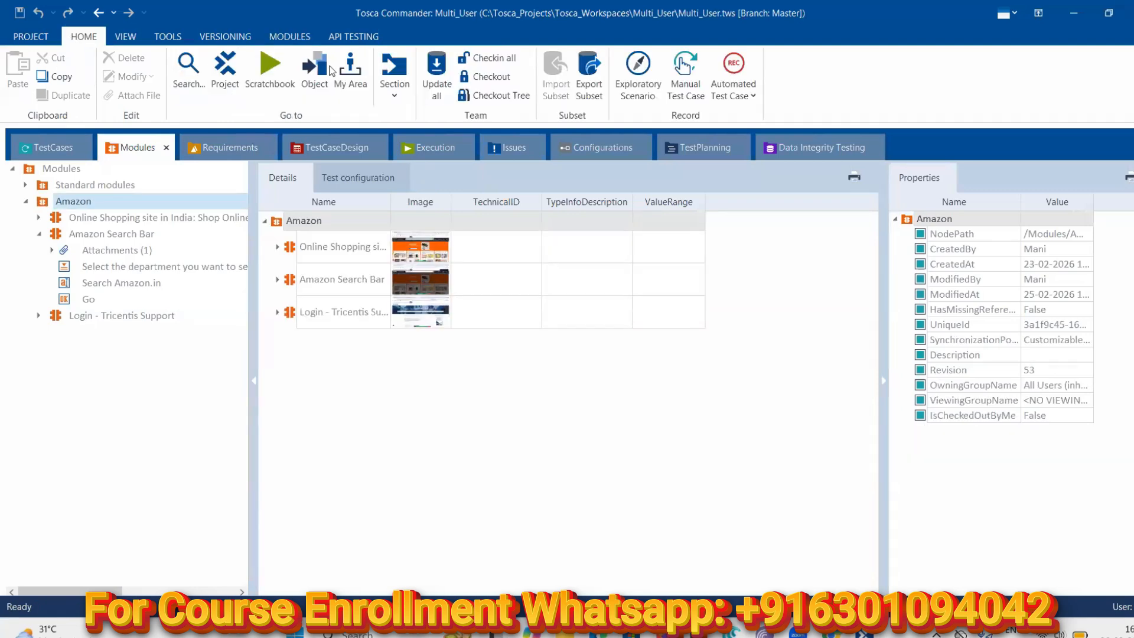
click(441, 73)
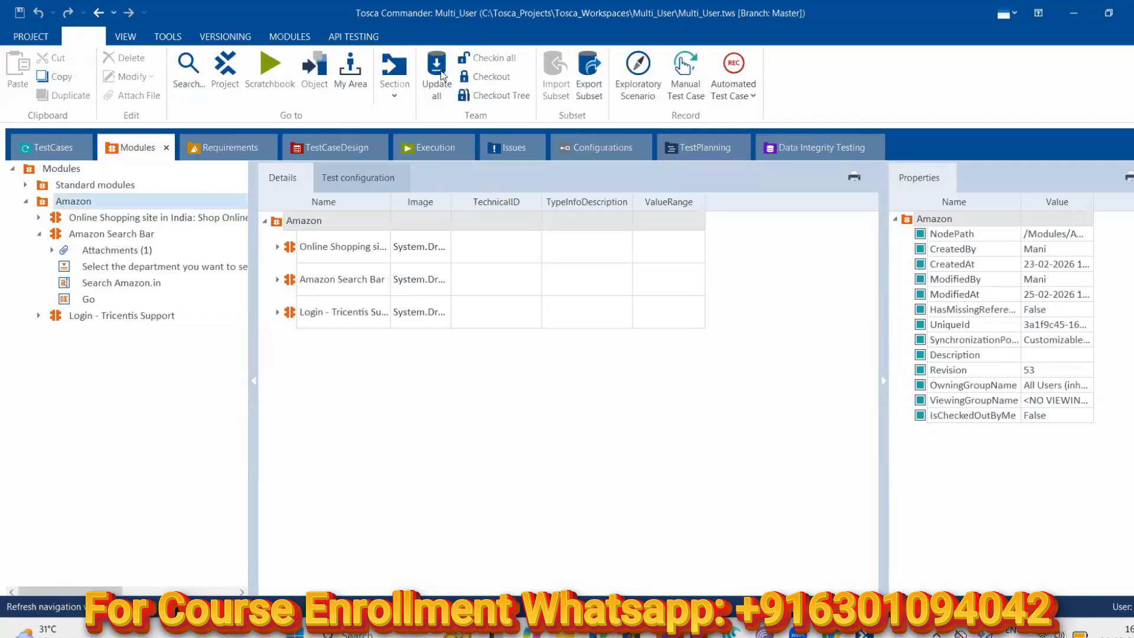
click(486, 76)
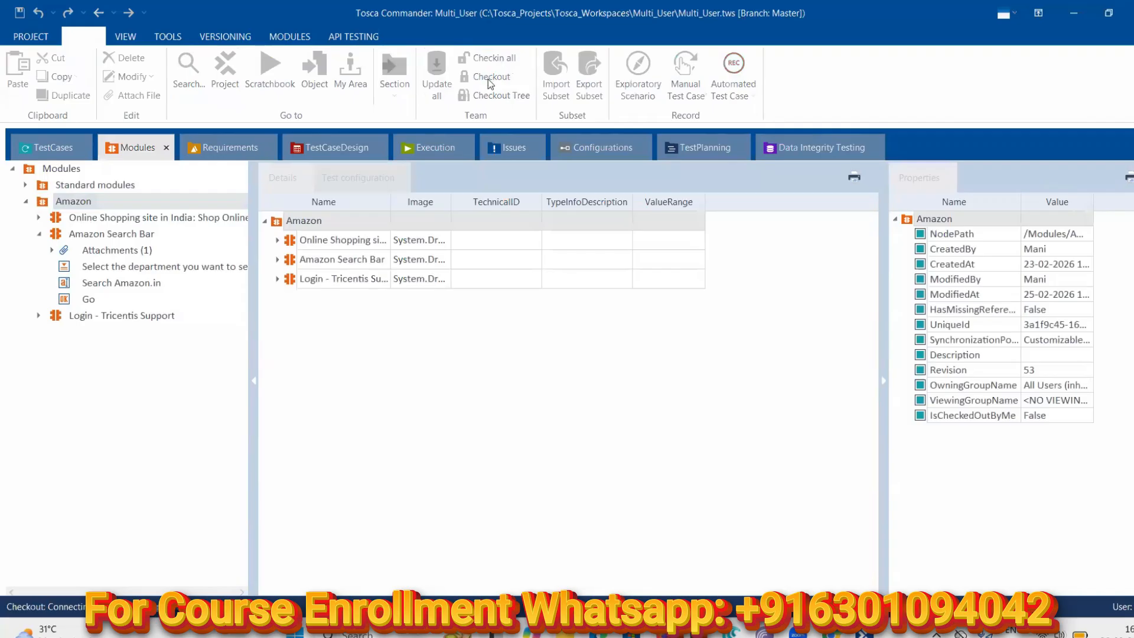
Check the Amazon.in apple iphone tab in Chrome, then return to Tosca Commander
right_click(42, 201)
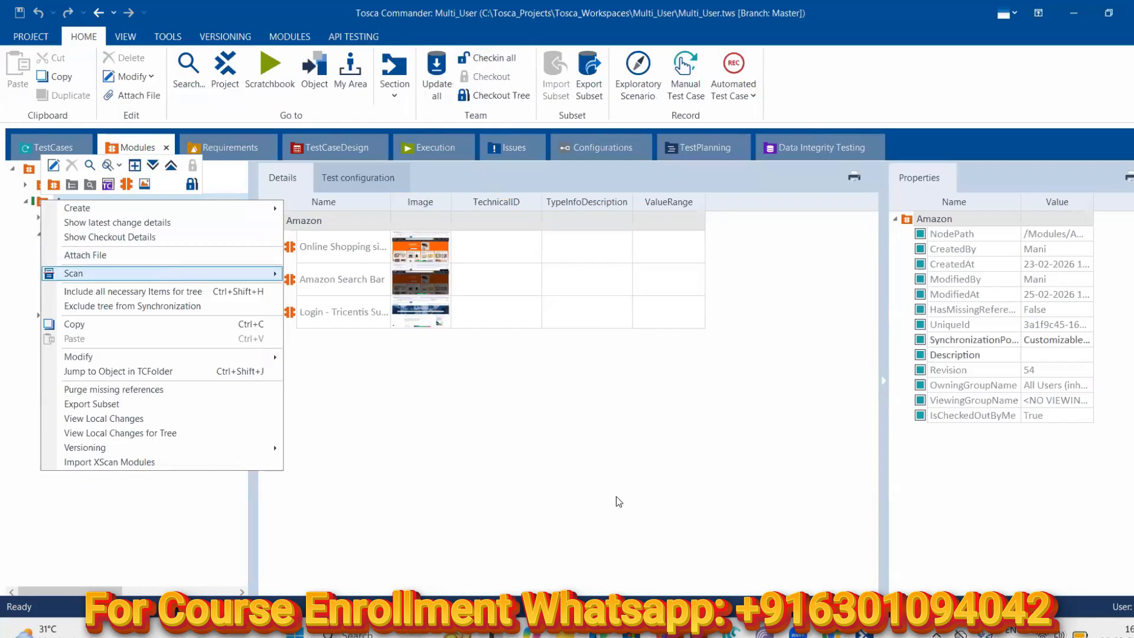
key(alt+Tab)
click(255, 9)
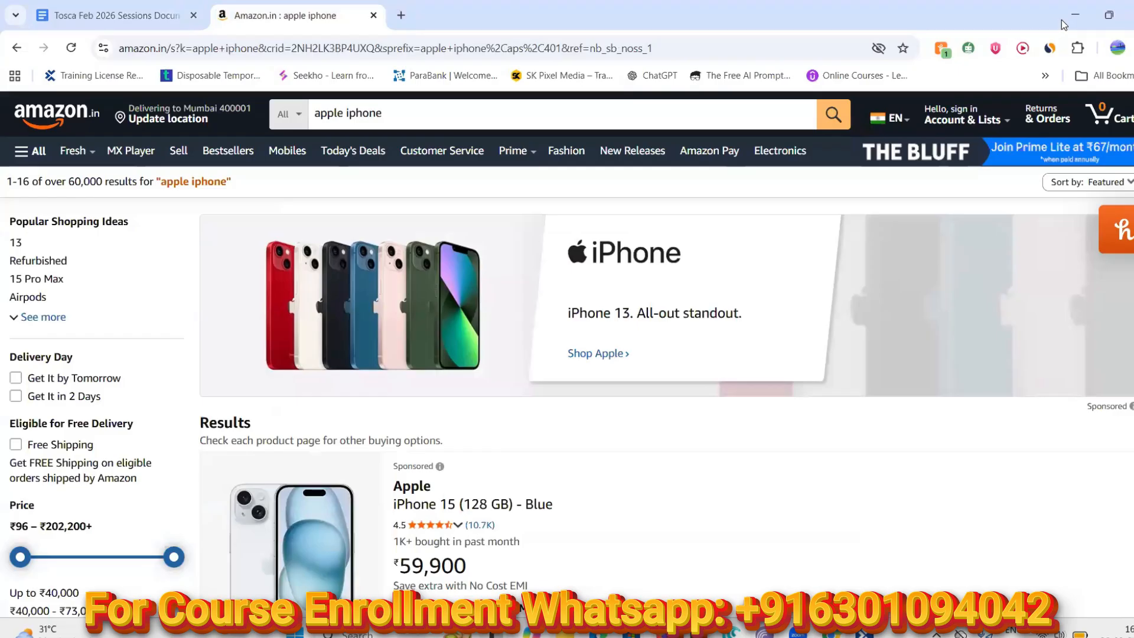
key(alt+Tab)
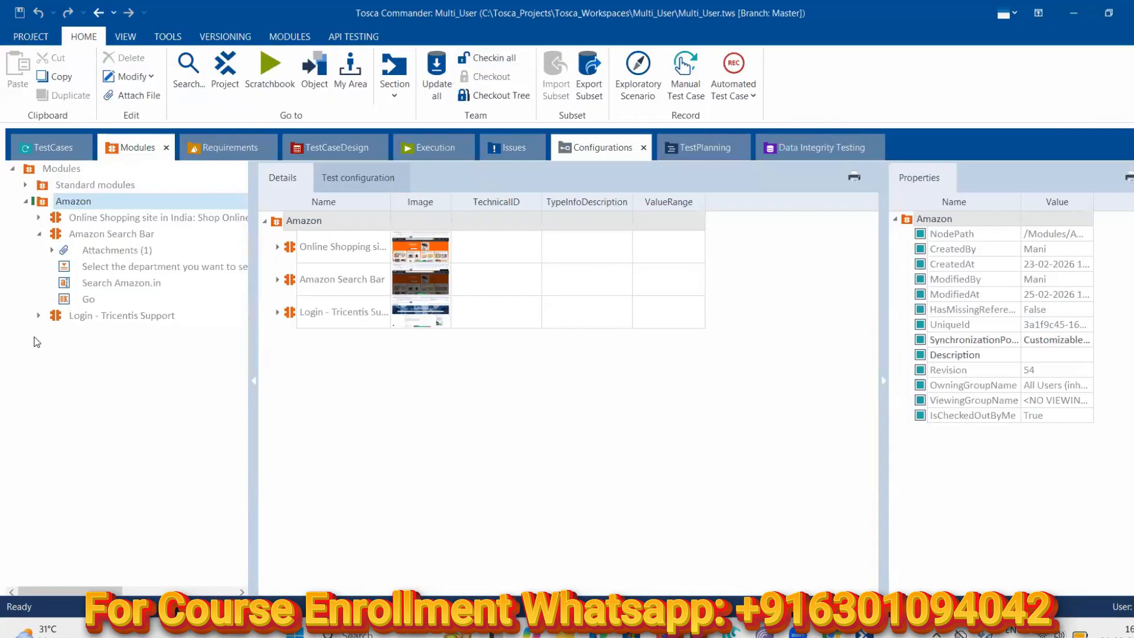
Start Scan > Application on the Amazon folder
right_click(70, 201)
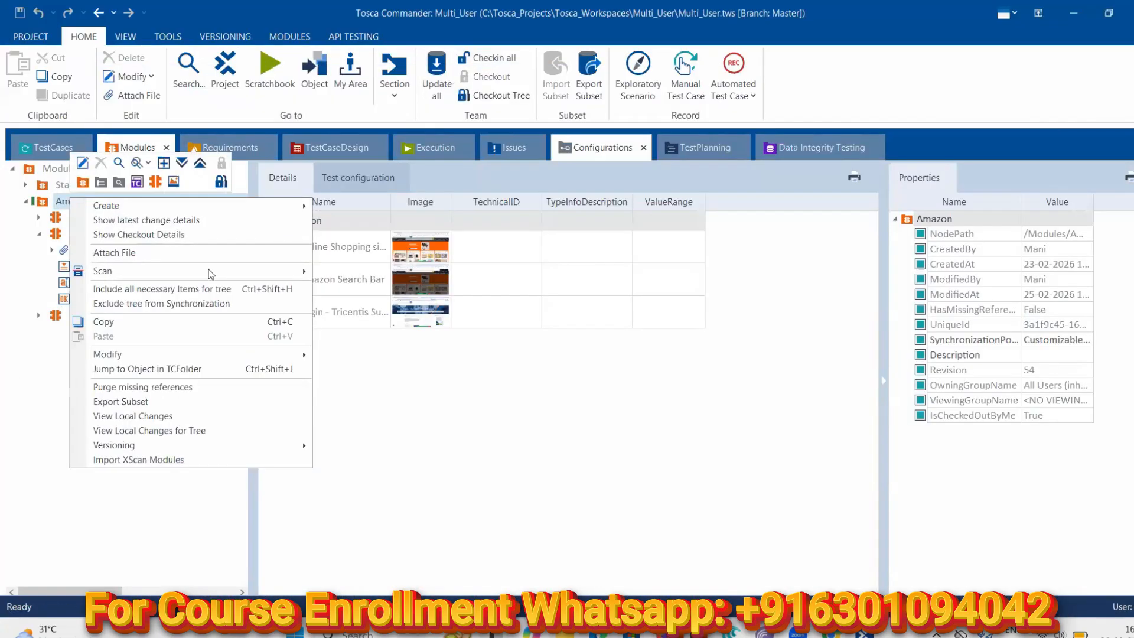
mouse_move(220, 271)
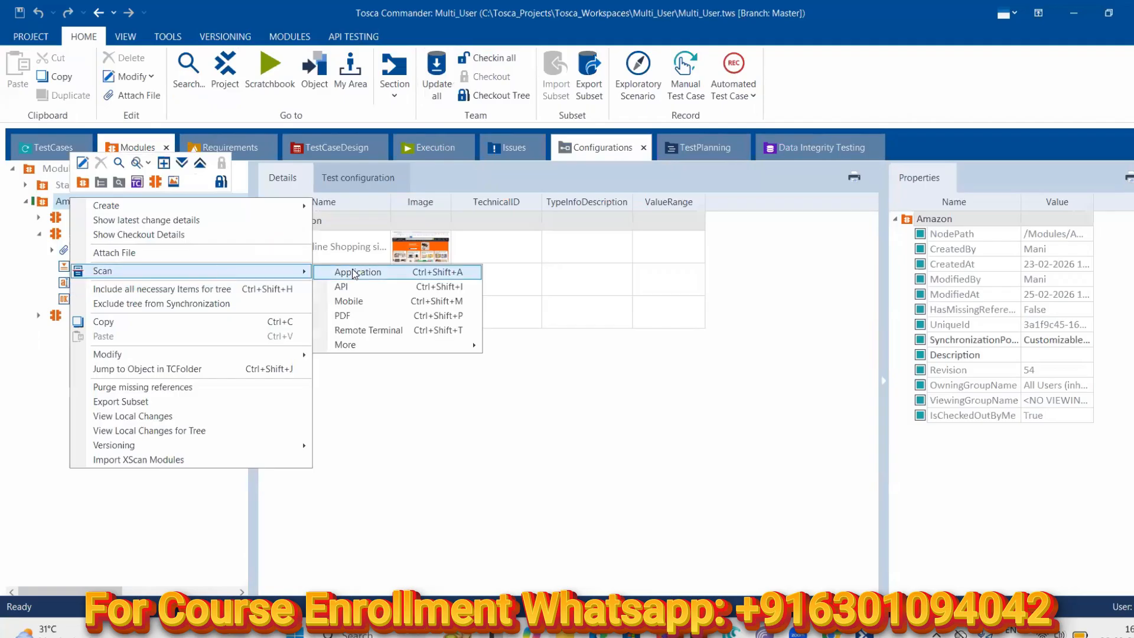
click(352, 272)
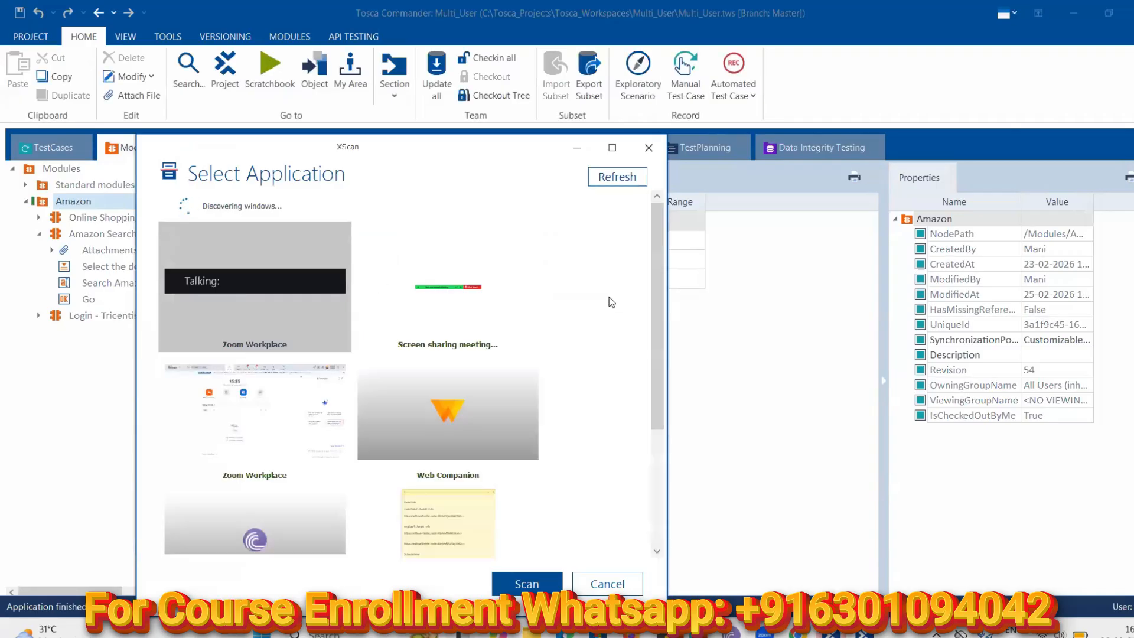
Pick the Amazon.in : apple iphone browser window in Select Application and scan it
scroll(509, 300, down, 3)
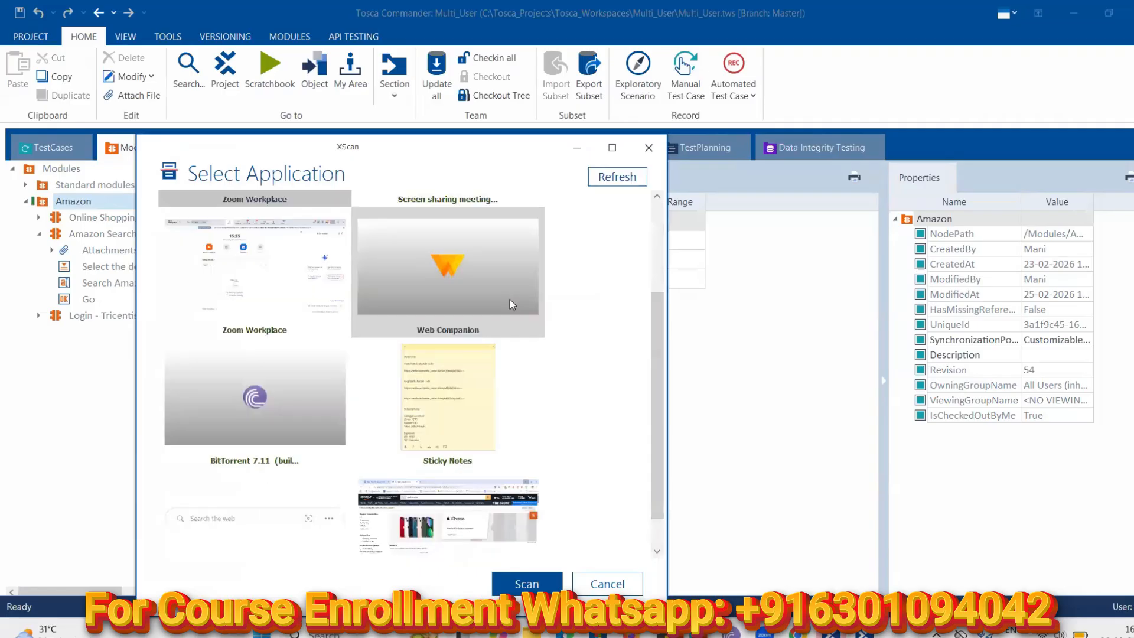
click(463, 478)
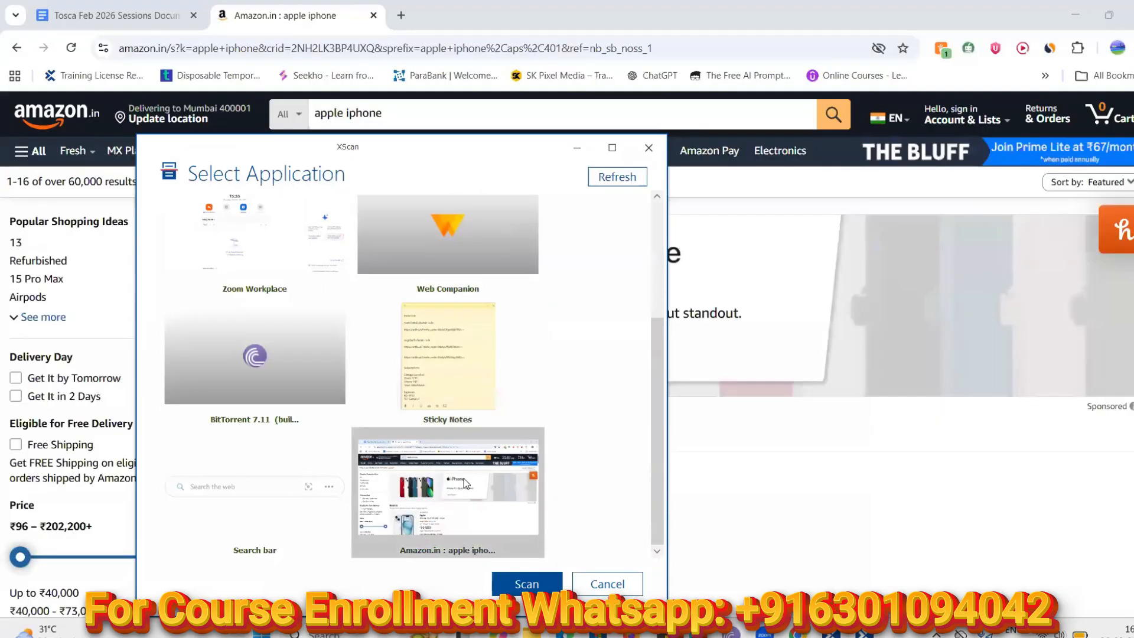
double_click(491, 539)
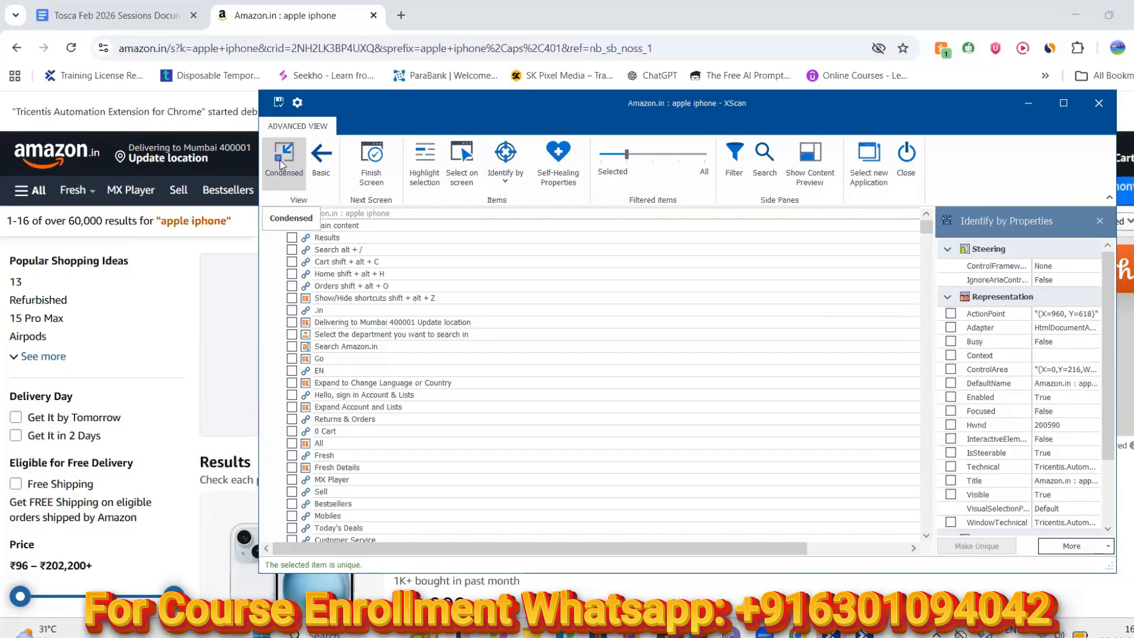
Try XScan's Basic and Advanced views while maximized, then restore it and move it aside
click(320, 160)
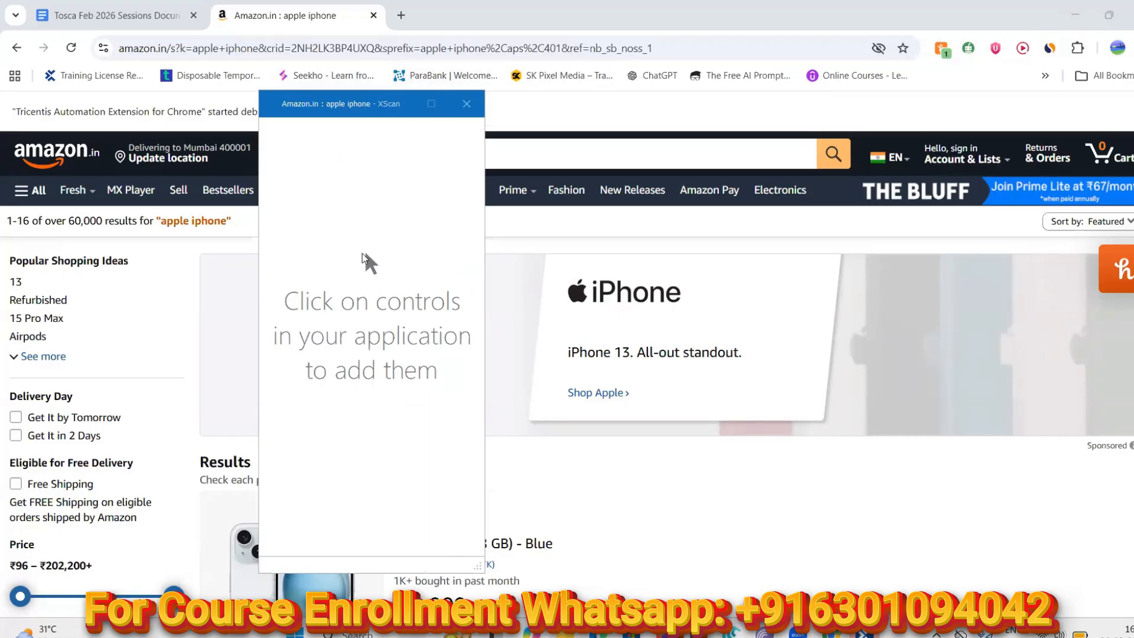
click(364, 258)
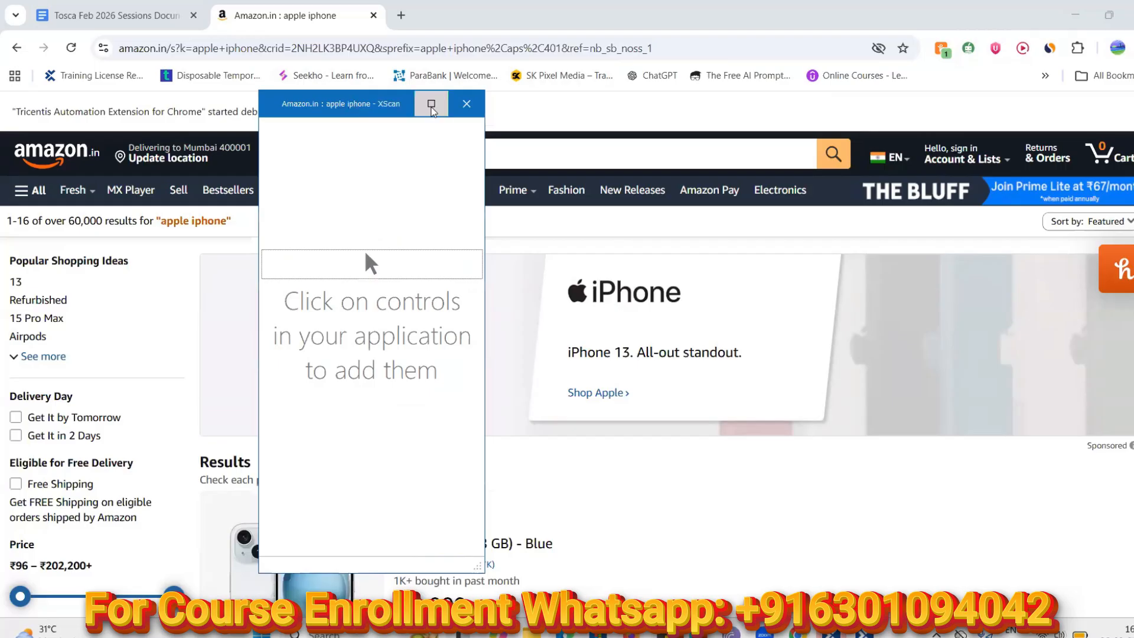
click(432, 105)
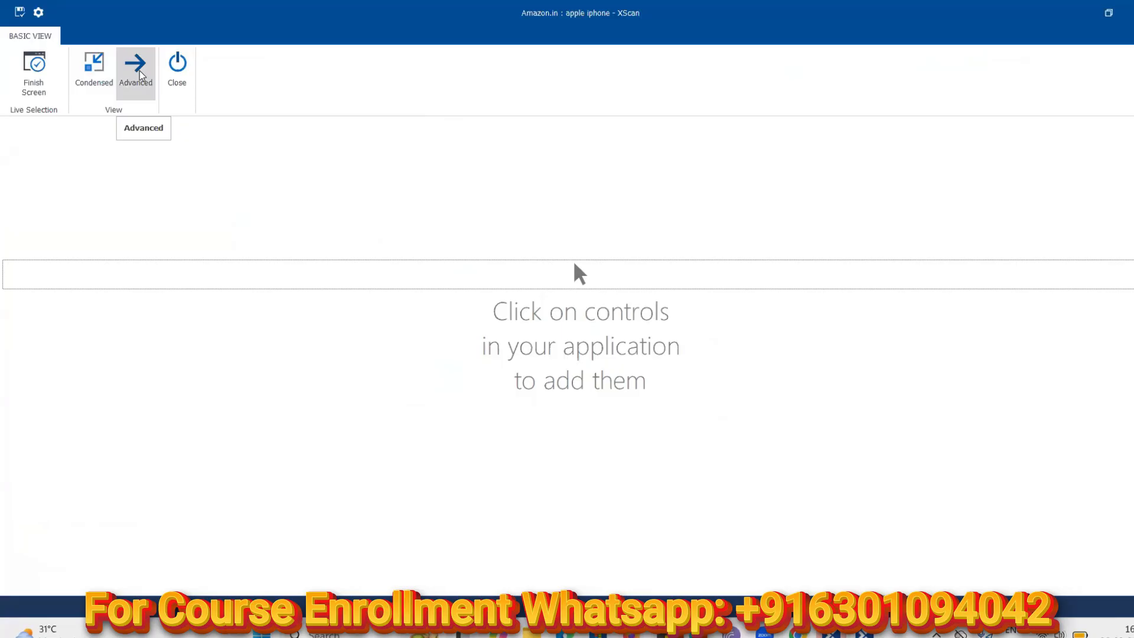
click(140, 75)
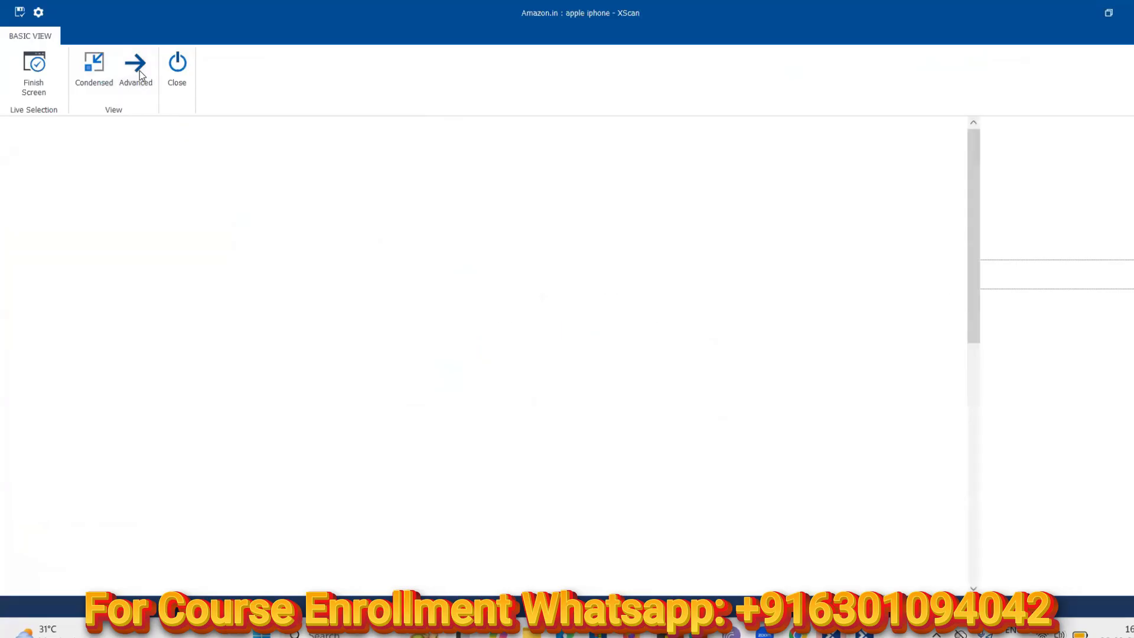
click(1110, 14)
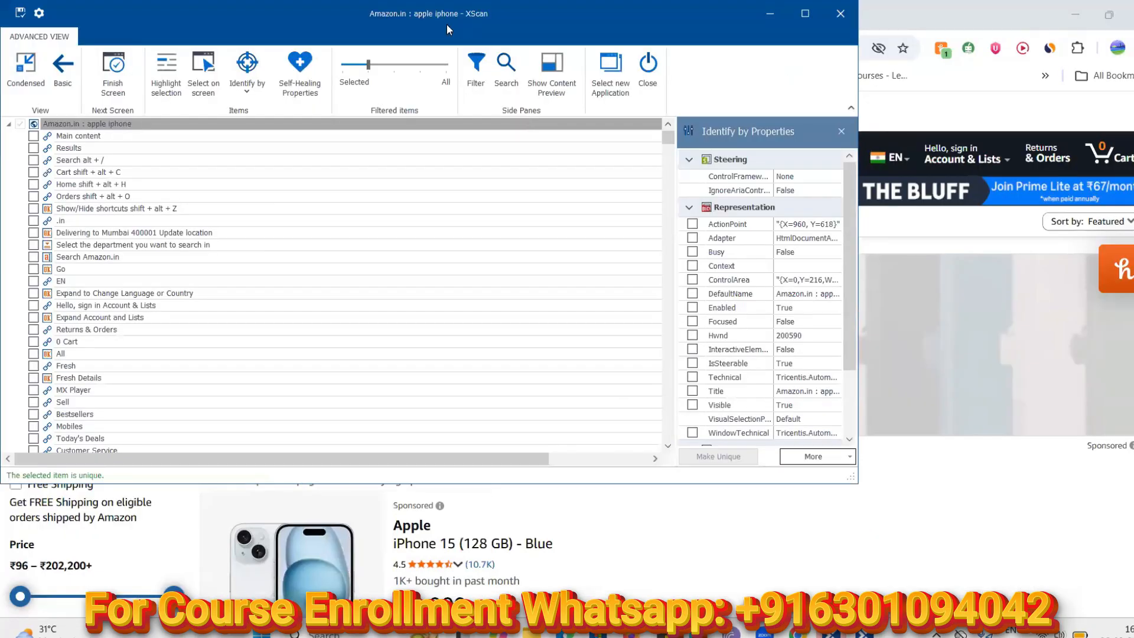
drag(447, 23, 784, 143)
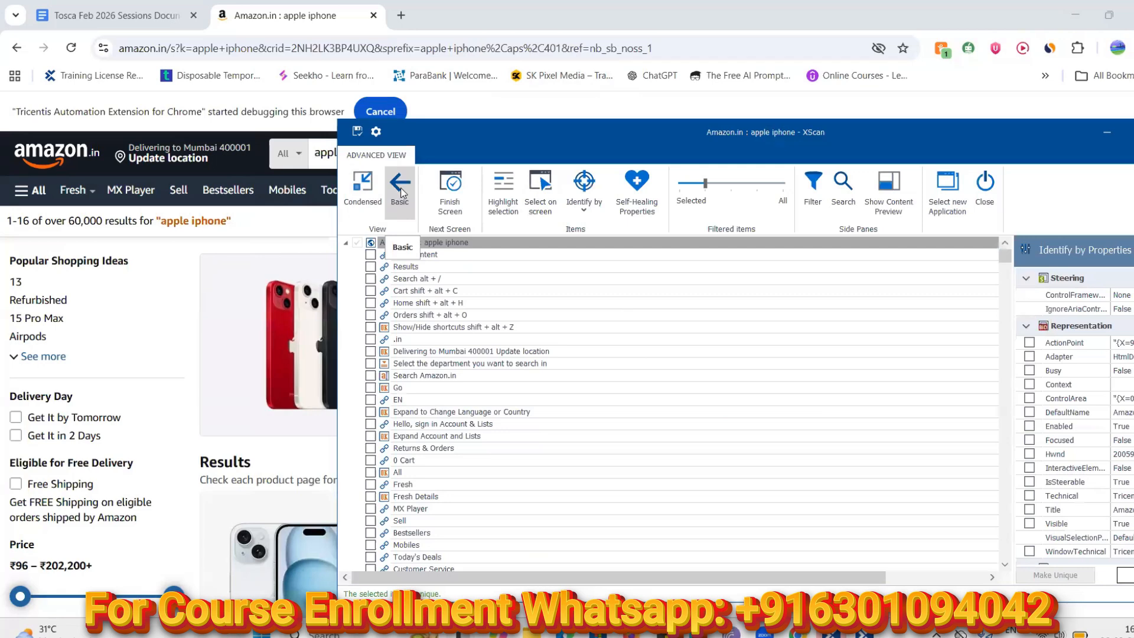
Toggle the views again, drag XScan aside and collapse it to Condensed view
click(400, 192)
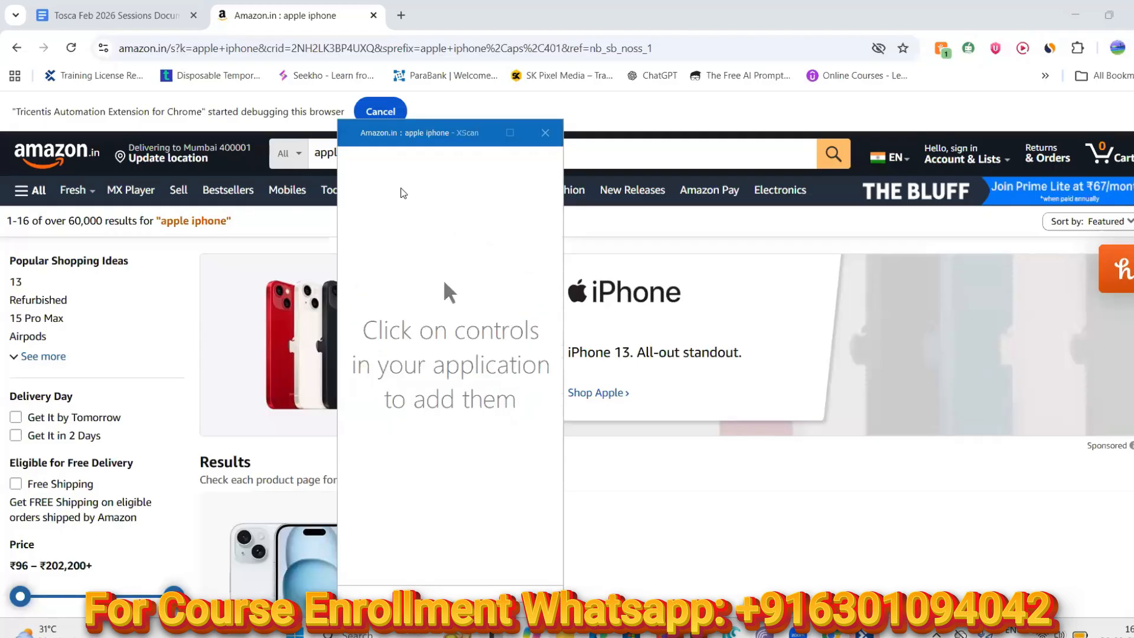
mouse_move(510, 135)
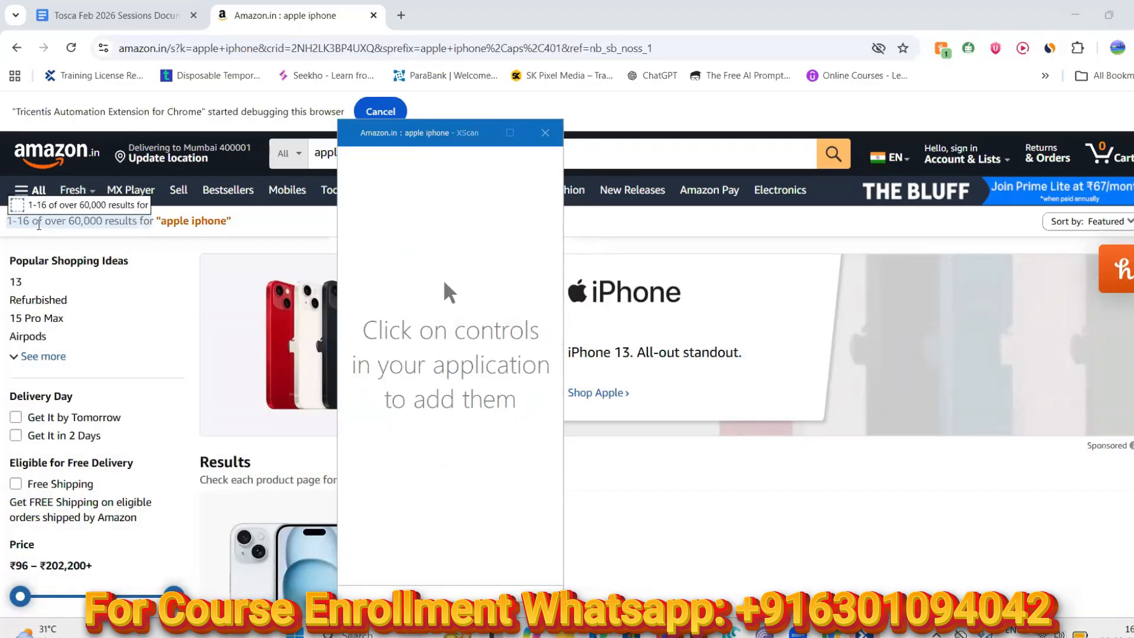
click(510, 132)
click(129, 74)
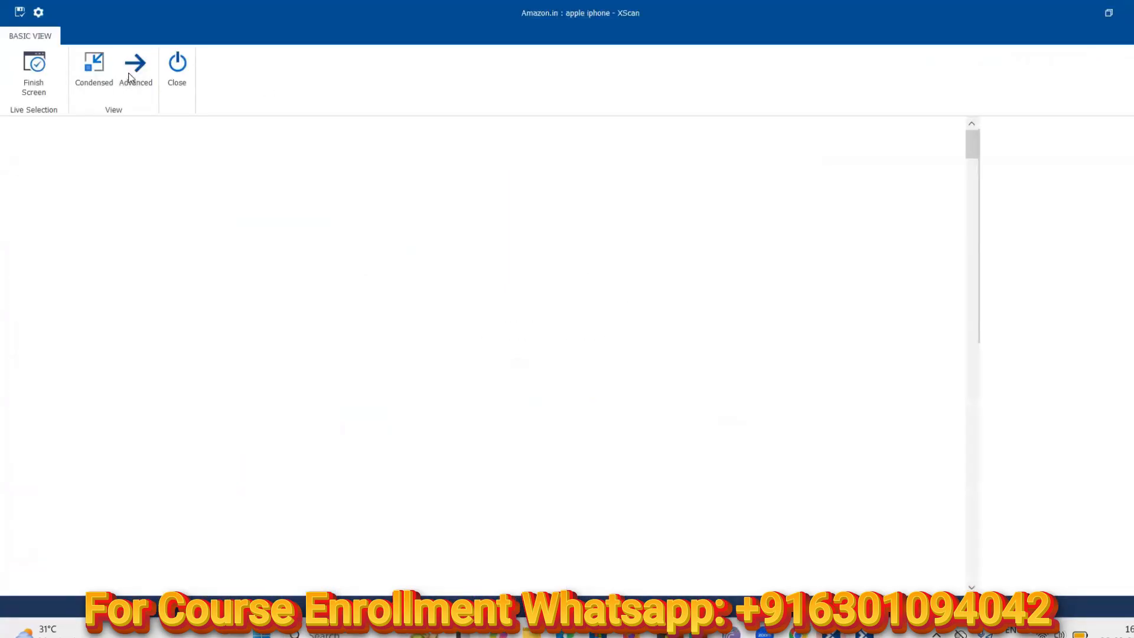
click(1111, 17)
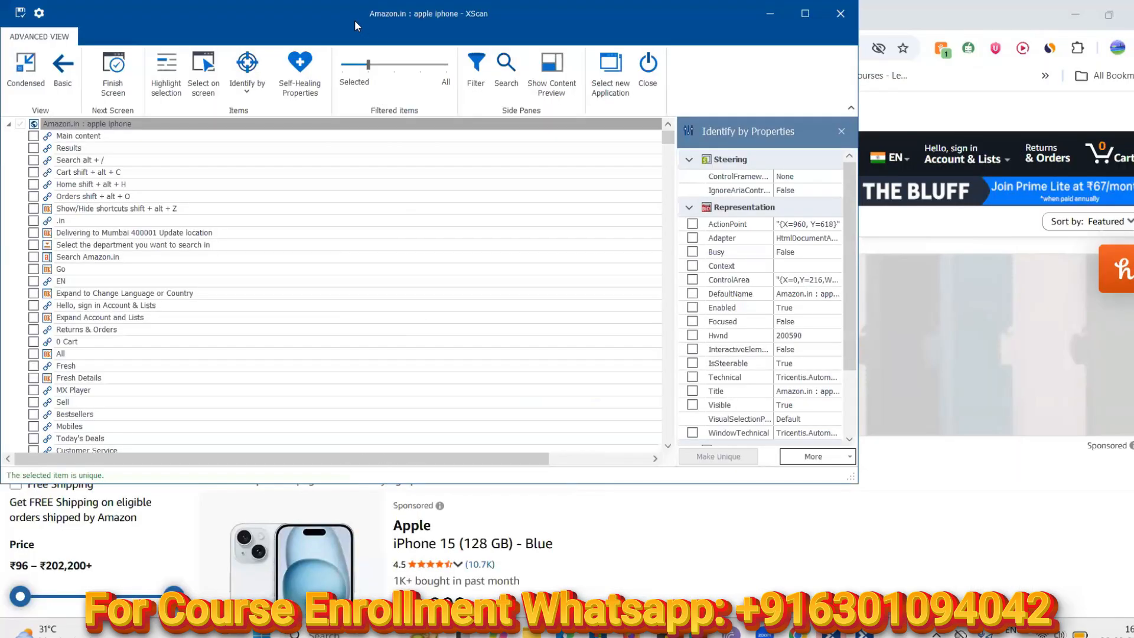
drag(354, 20, 689, 137)
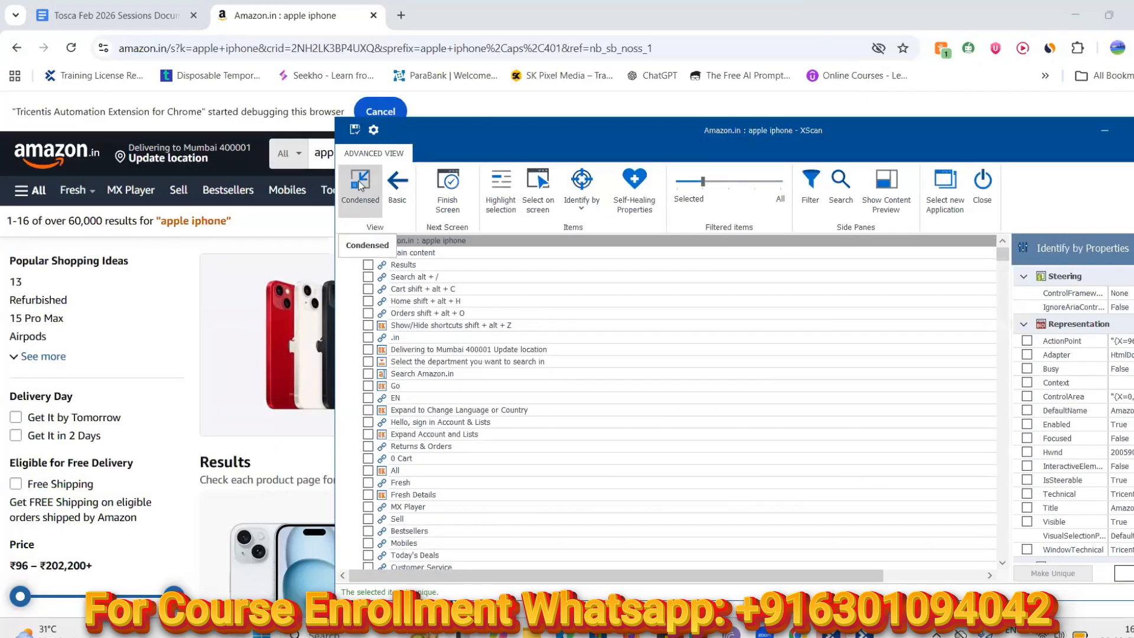
click(359, 181)
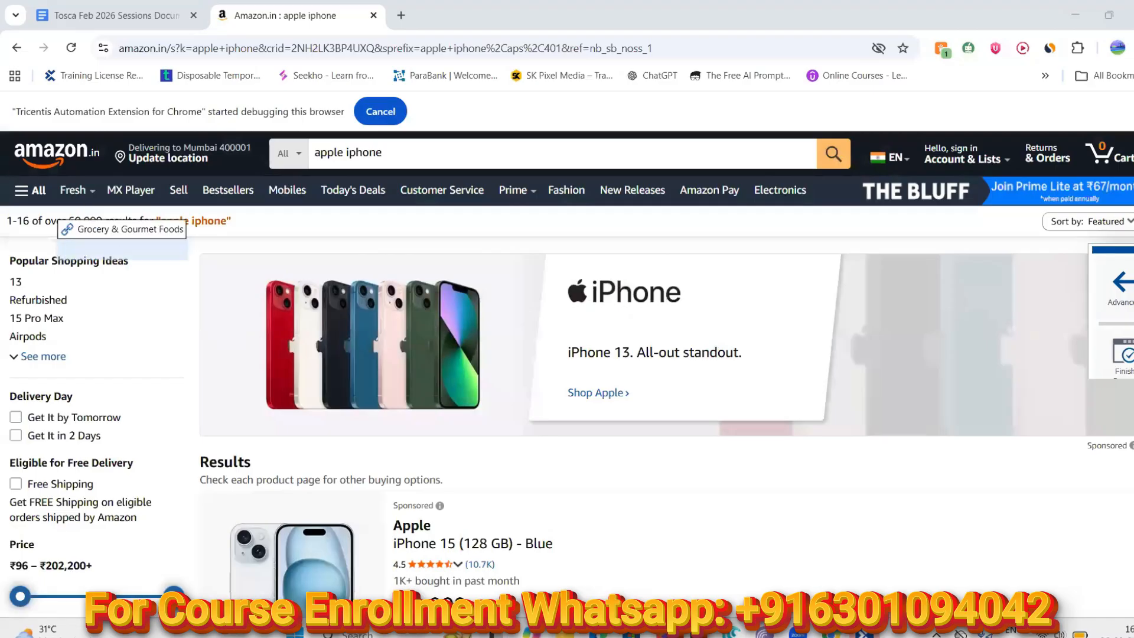
Untick Main content, tick 'Delivering to Mumbai 400001 Update location' and finish the screen
click(1130, 289)
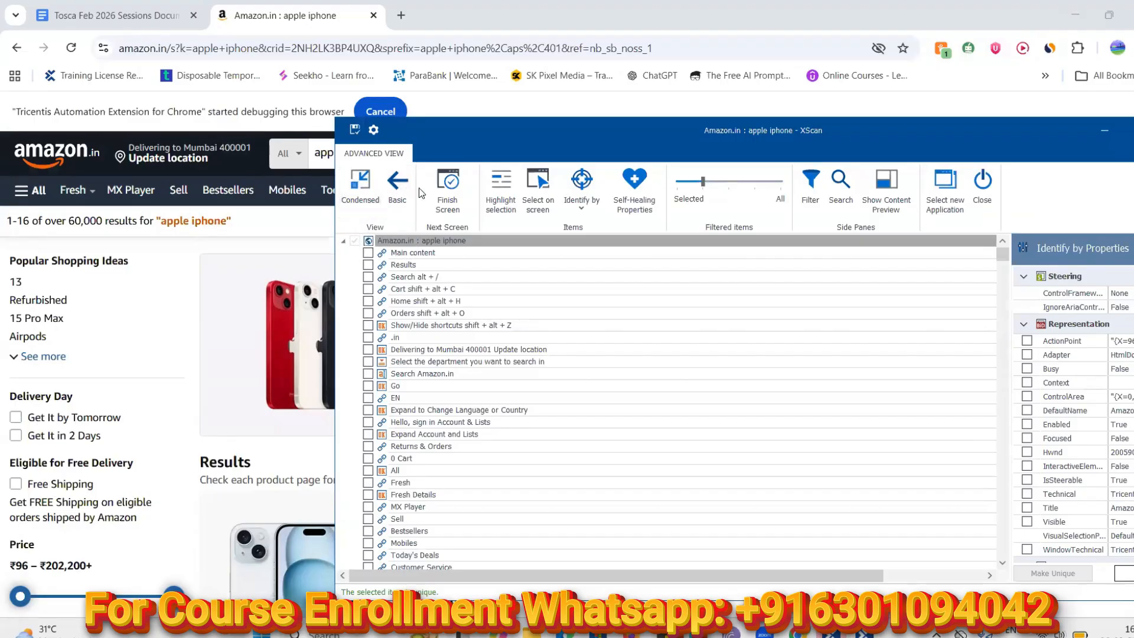
click(367, 253)
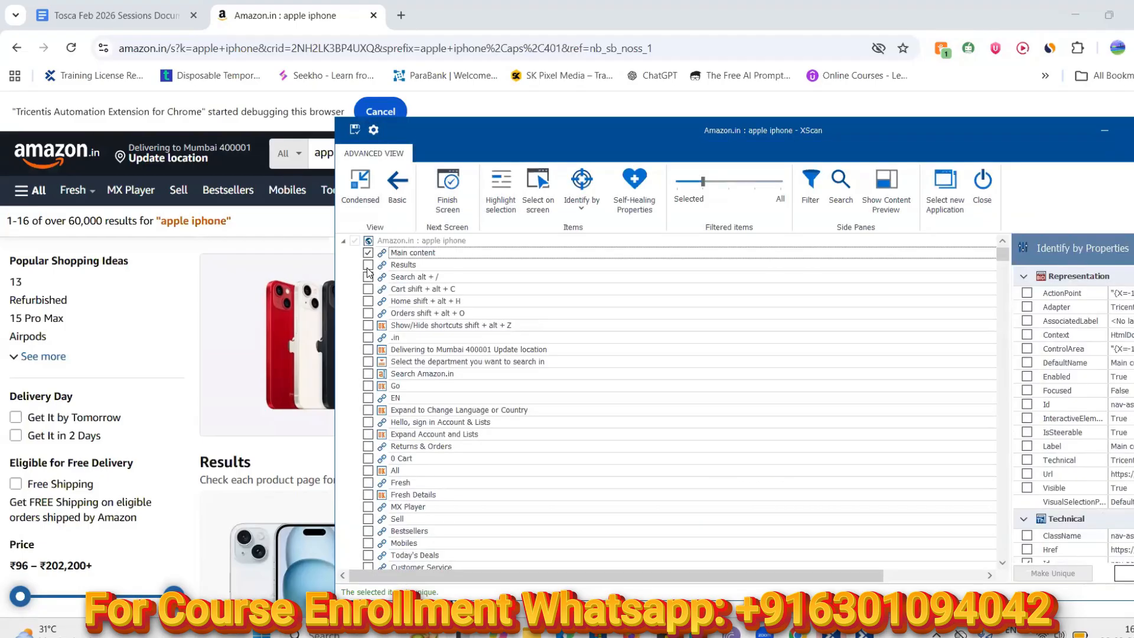
click(367, 252)
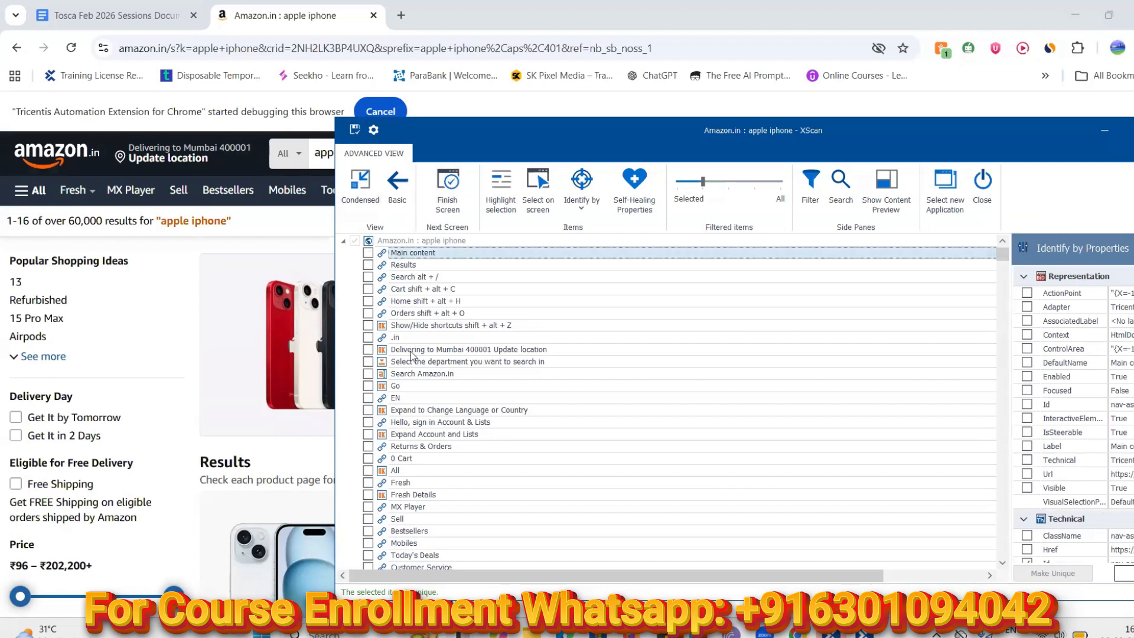
click(368, 350)
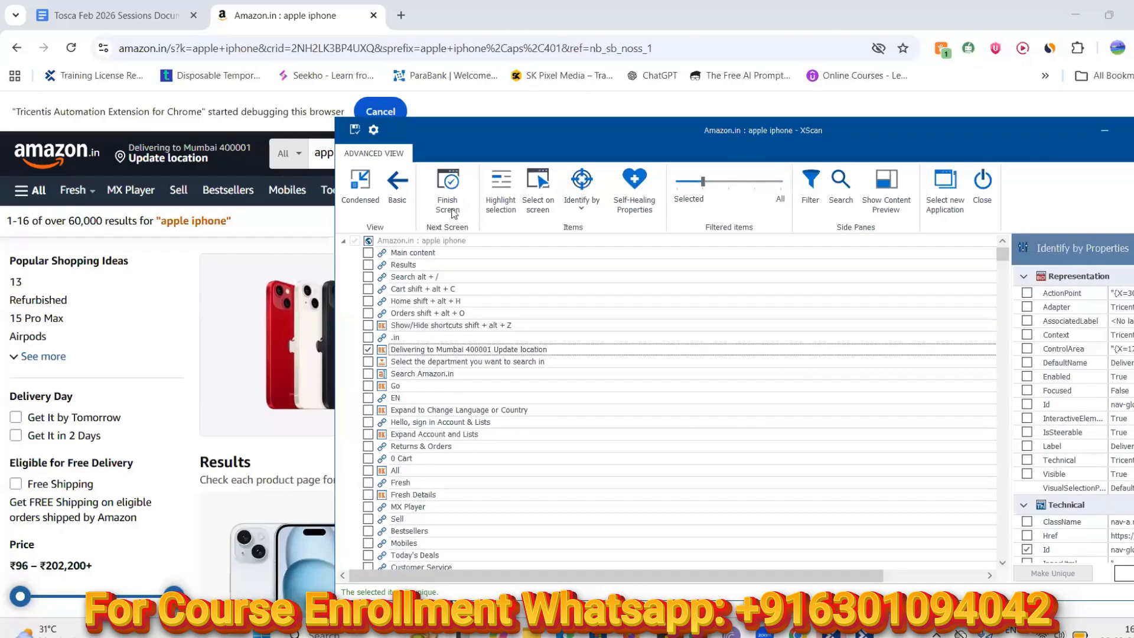
click(451, 199)
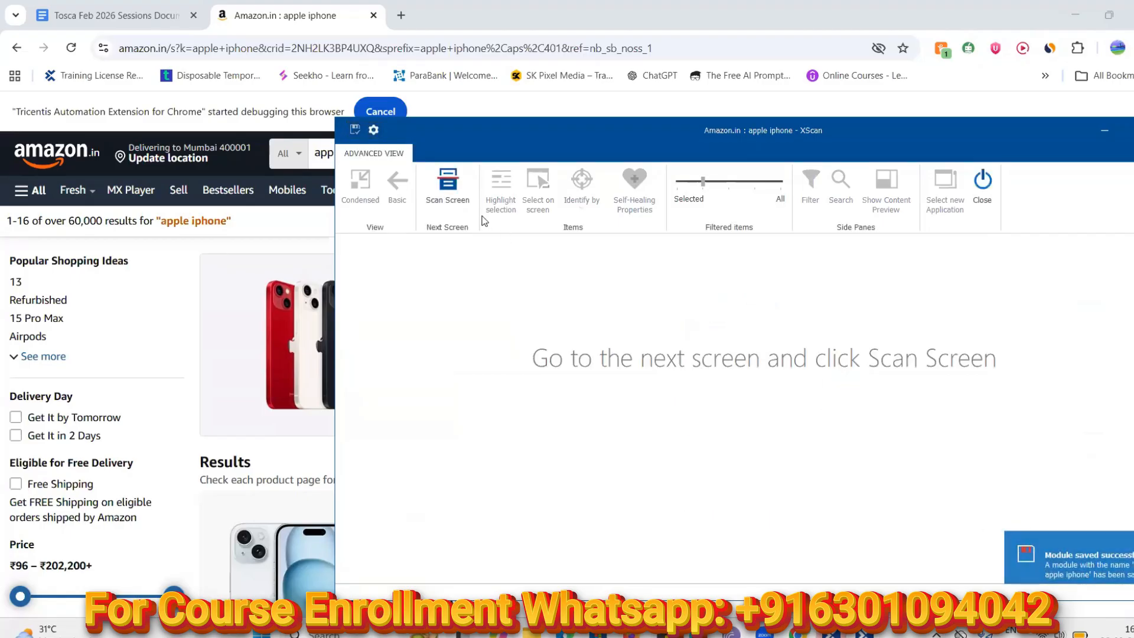
Rescan the Amazon.in apple iphone page as a new screen with Scan Screen
click(442, 185)
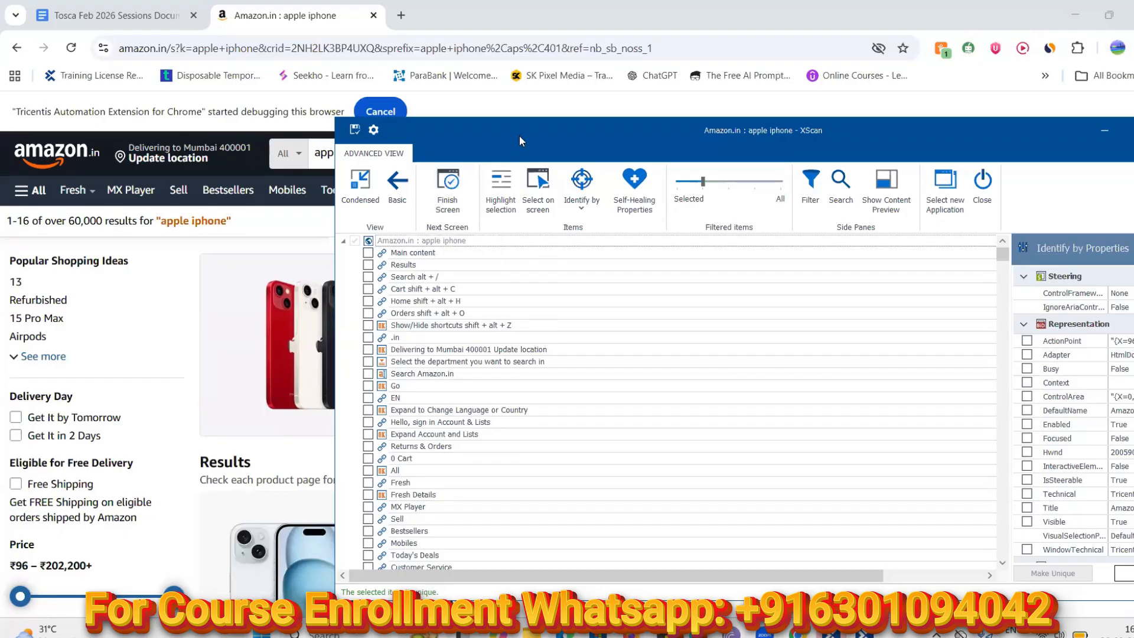
Use Select on screen to capture the '1-16 of over 60,000 results for' text
drag(519, 136, 564, 153)
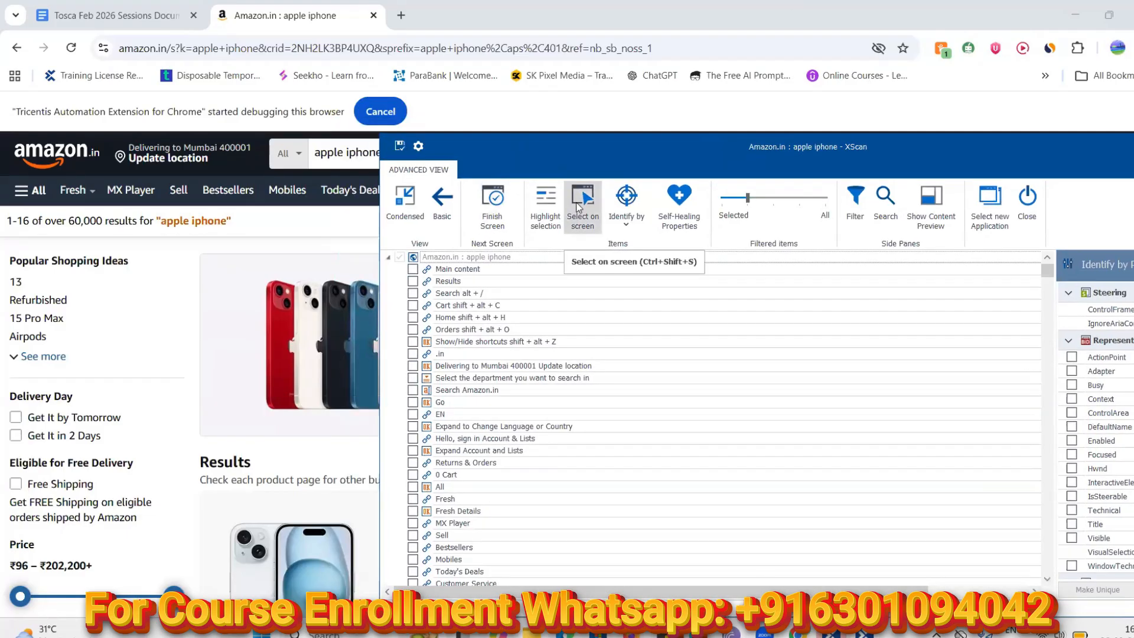
click(579, 204)
click(43, 231)
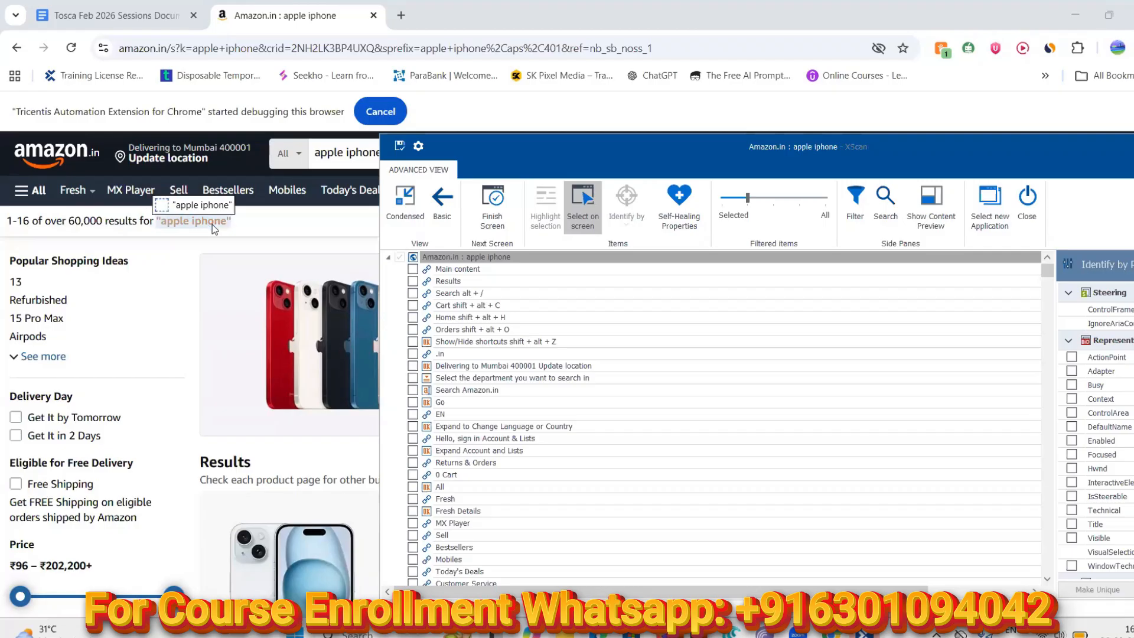
click(146, 219)
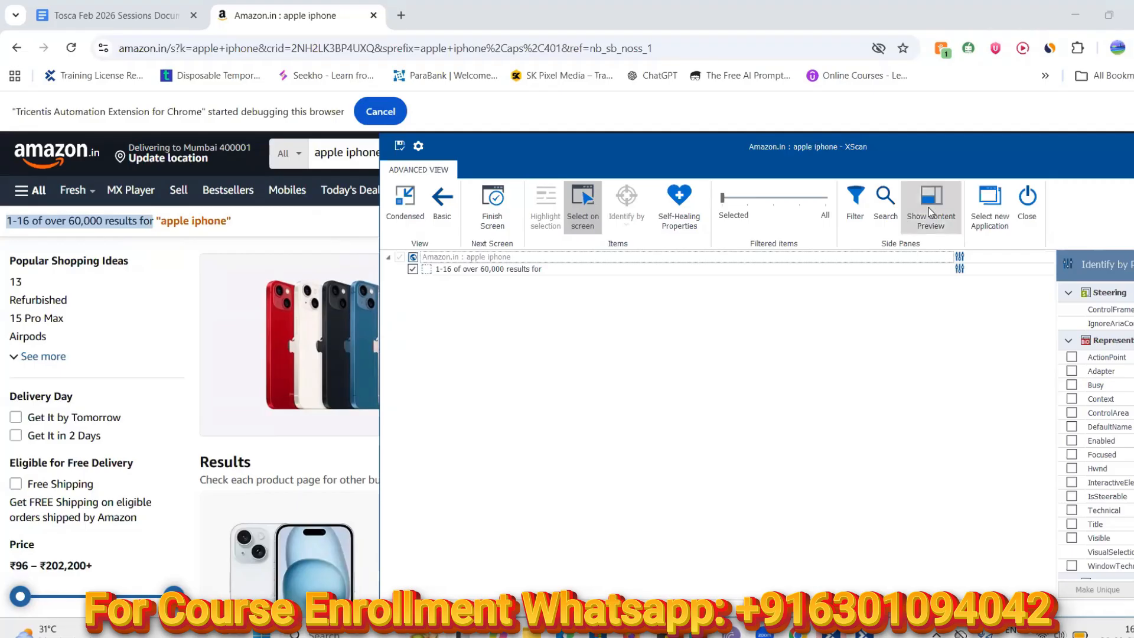
Save the module, turn off on-screen picking and highlight the results-count element
click(583, 223)
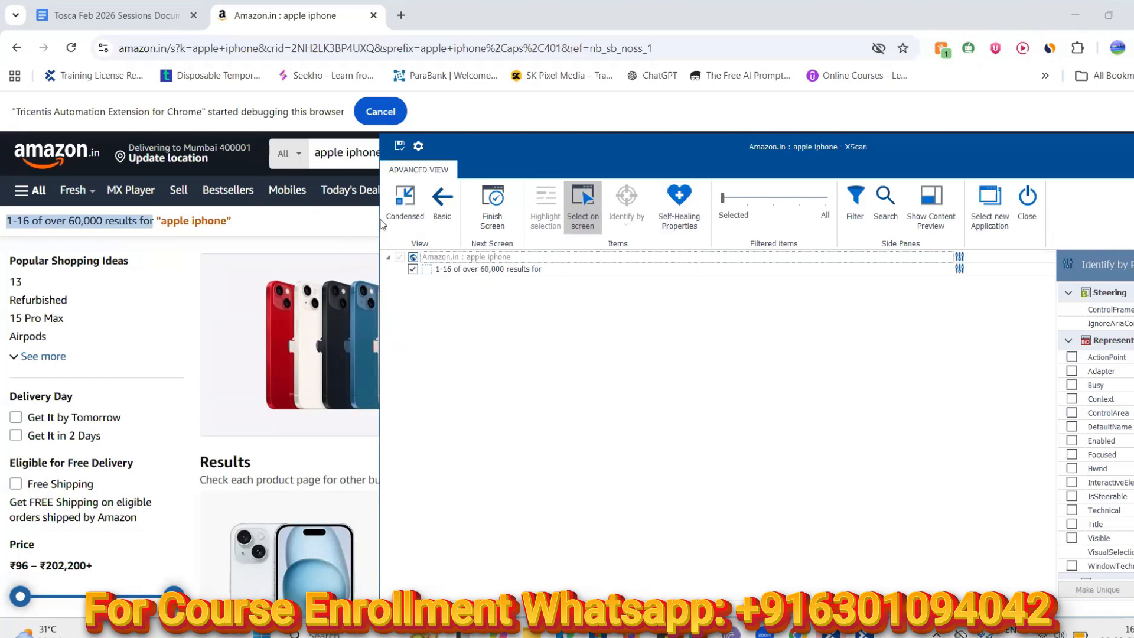
click(400, 149)
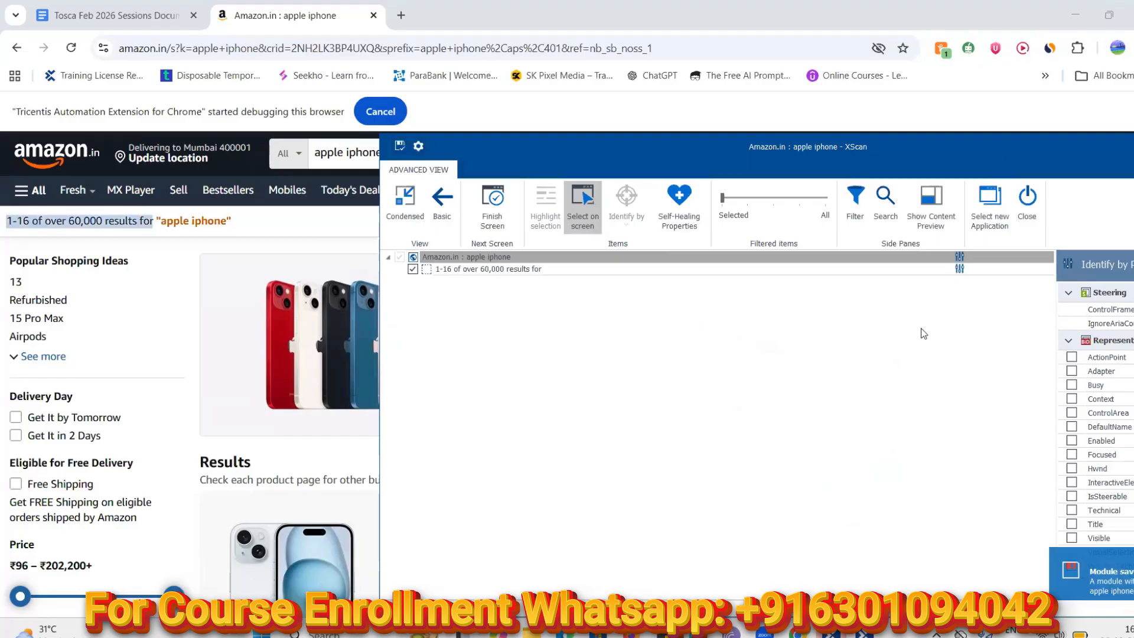
drag(994, 155, 796, 95)
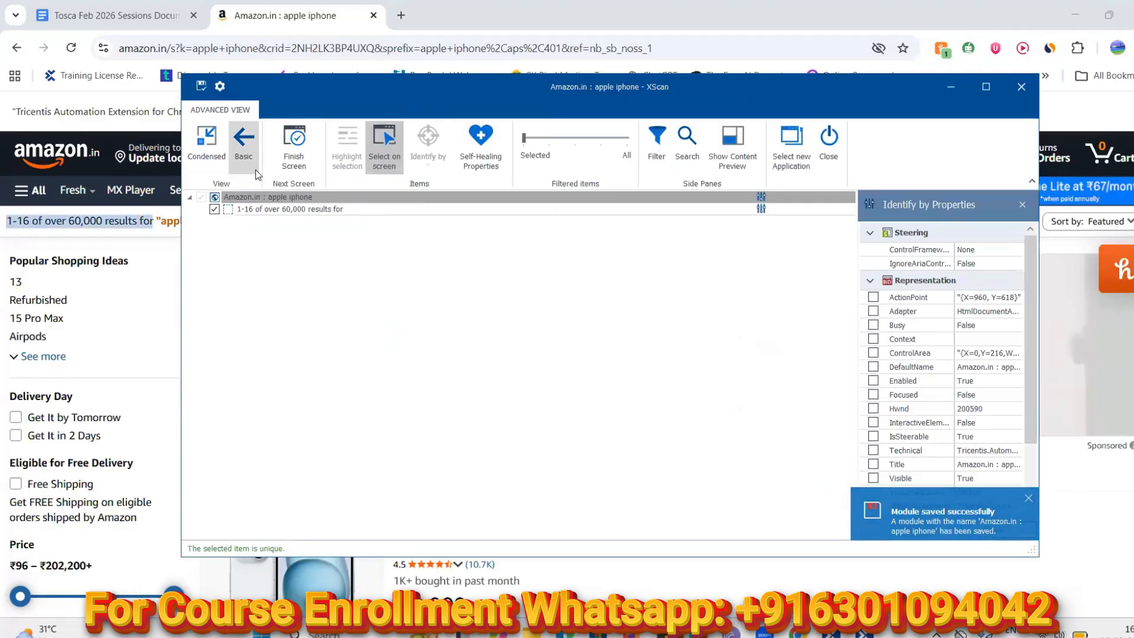
click(386, 150)
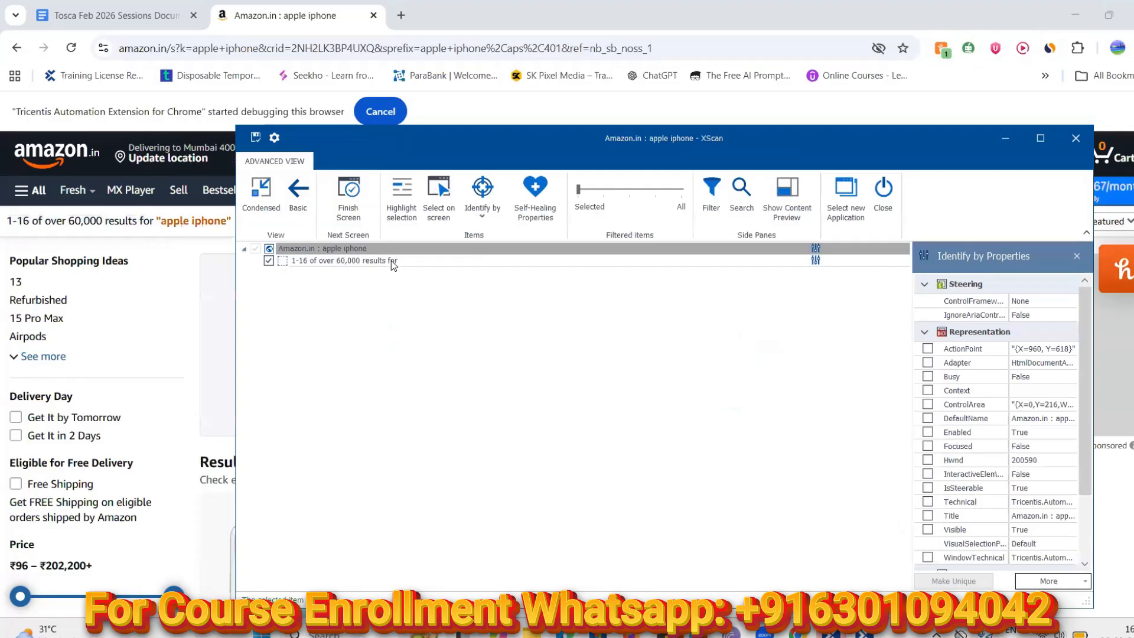
click(392, 261)
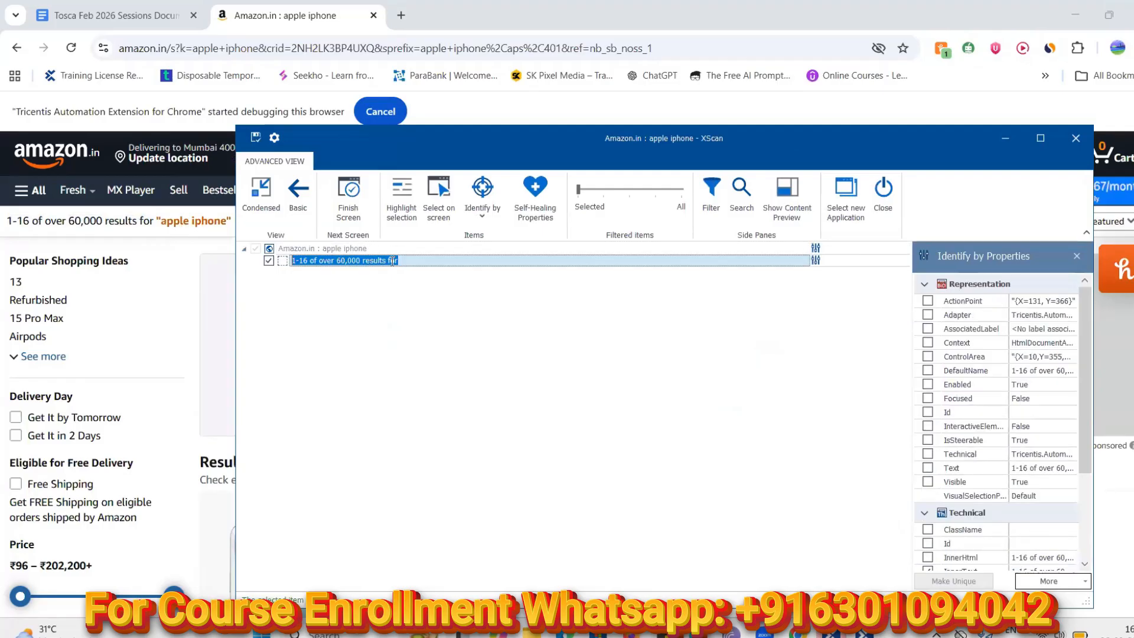
click(405, 210)
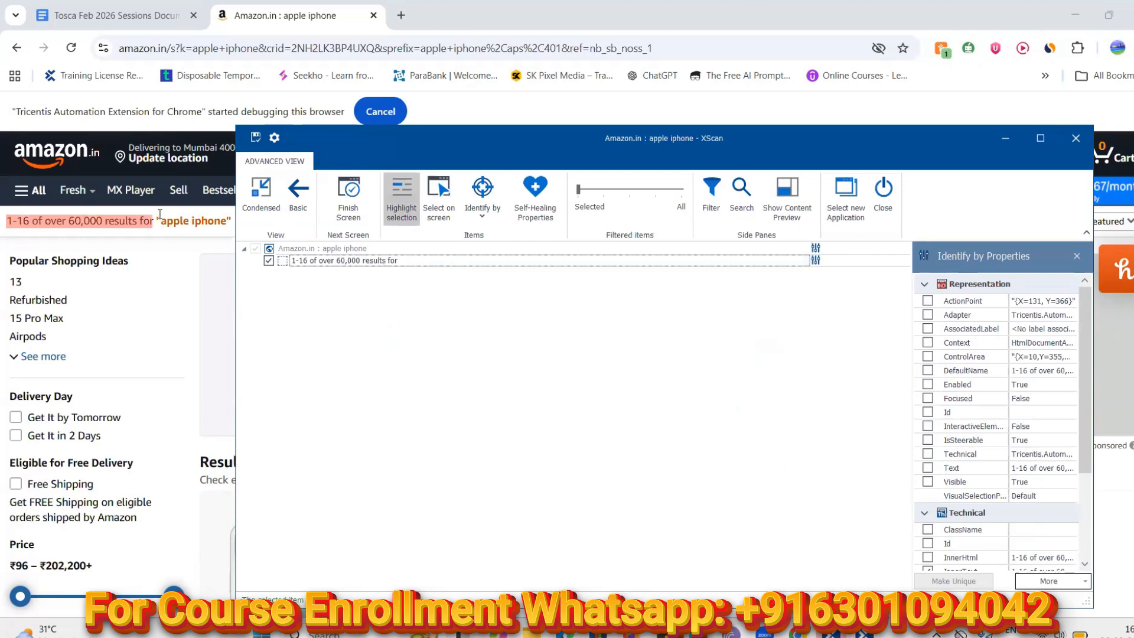
Recapture and highlight the results-count text, then show its identification methods list
click(440, 201)
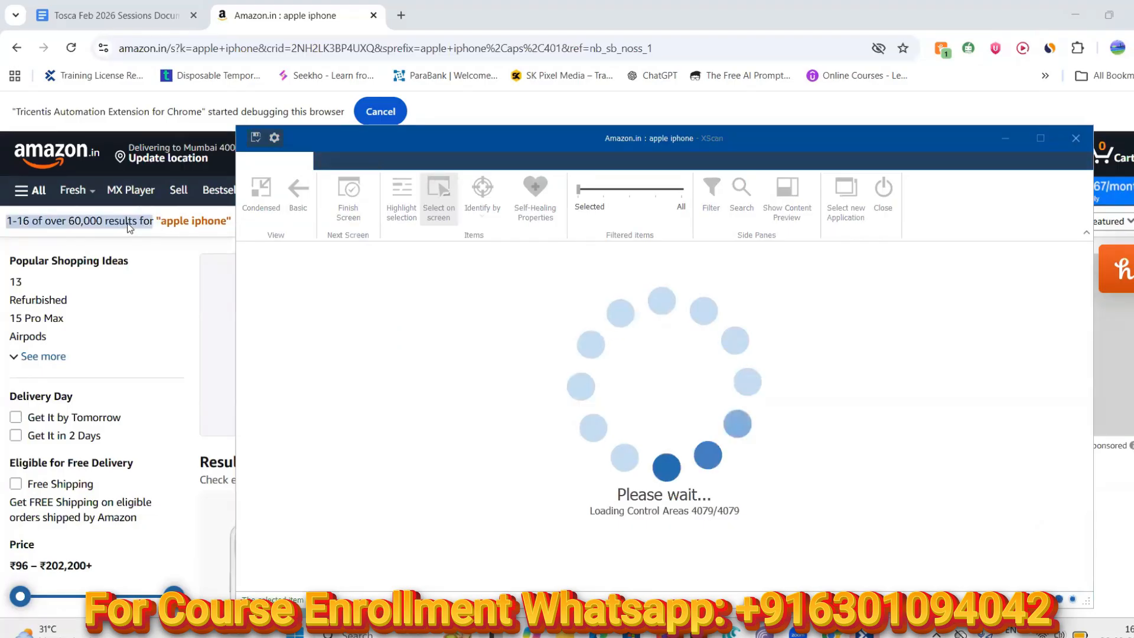
click(130, 227)
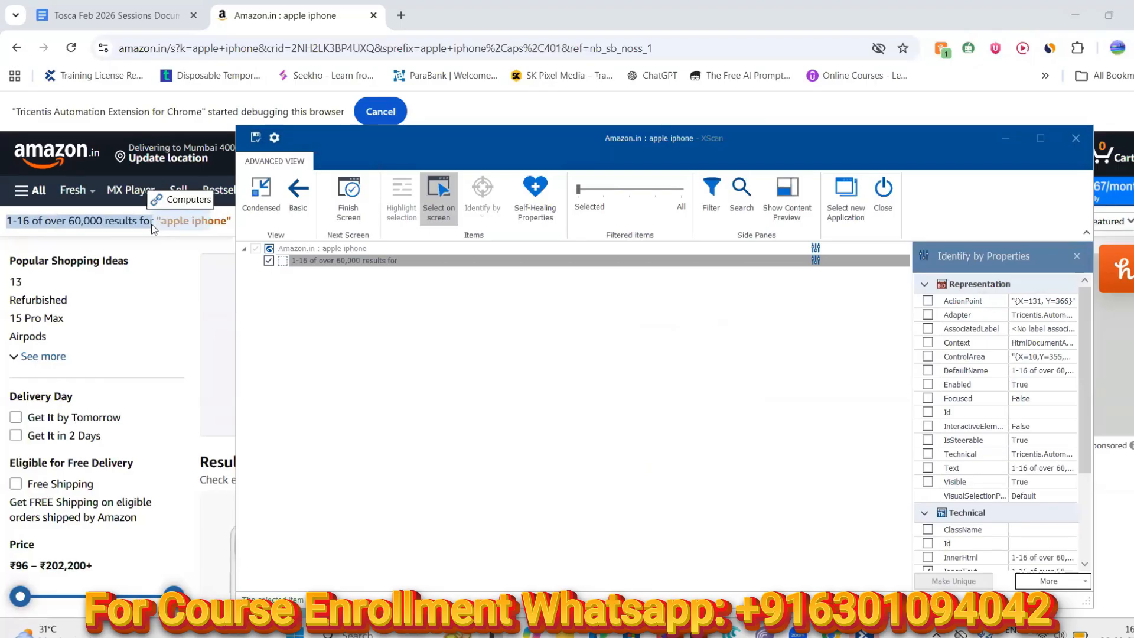
click(444, 196)
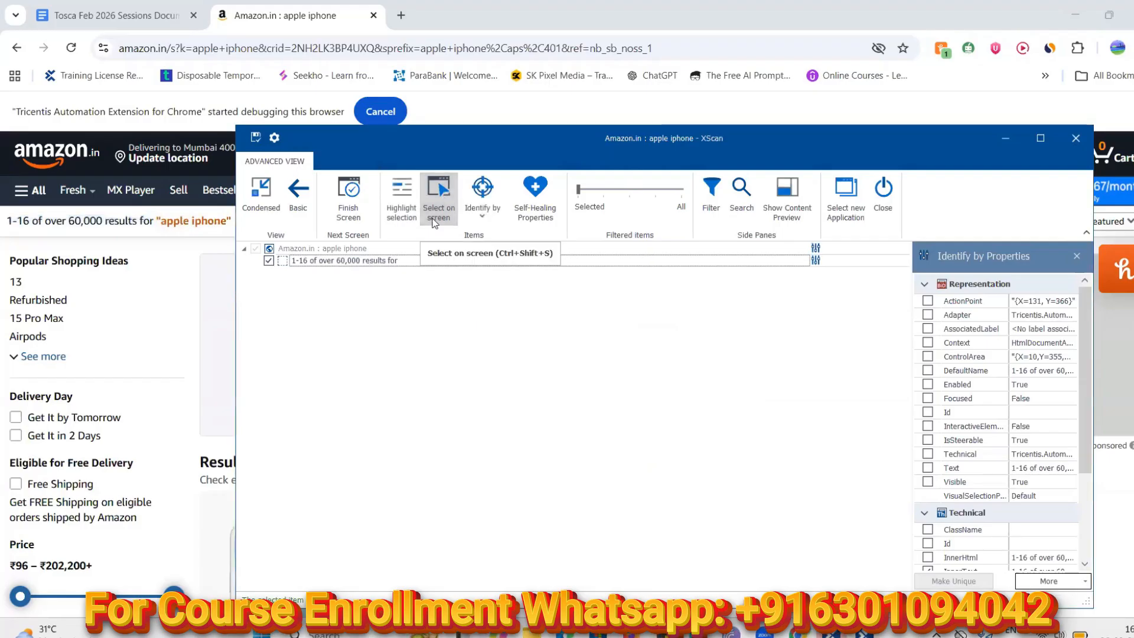
click(390, 261)
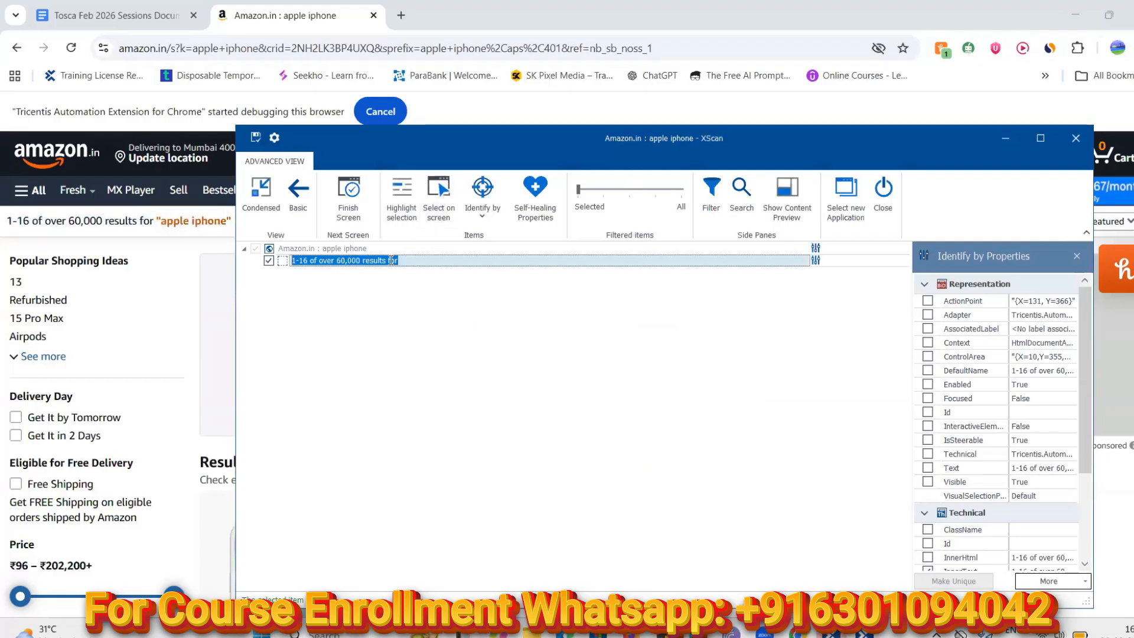
click(405, 212)
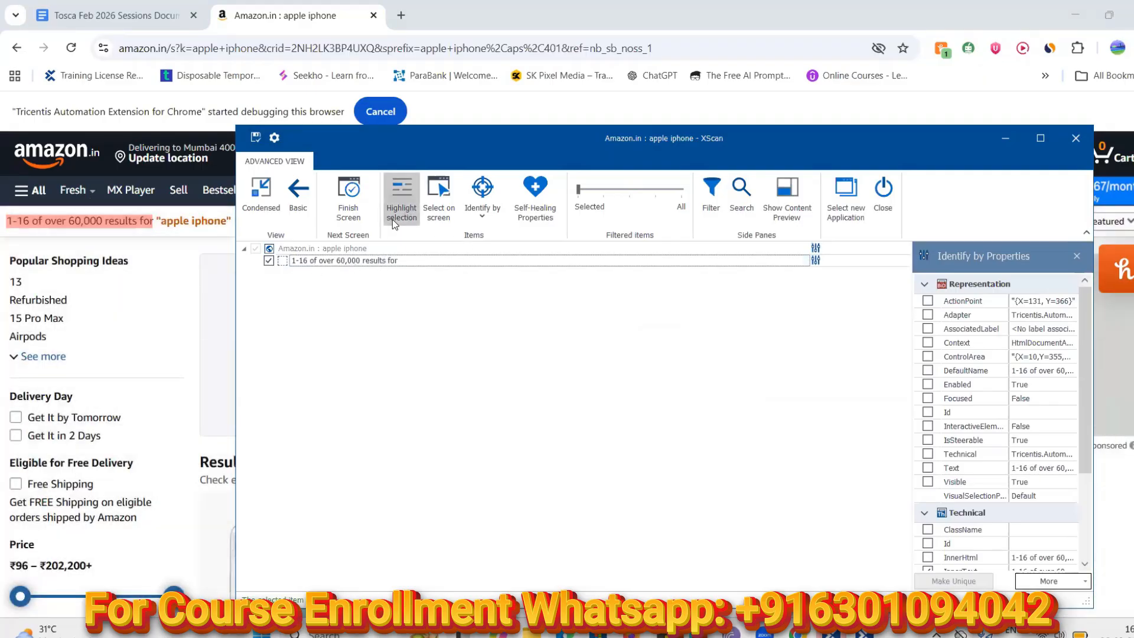
click(483, 218)
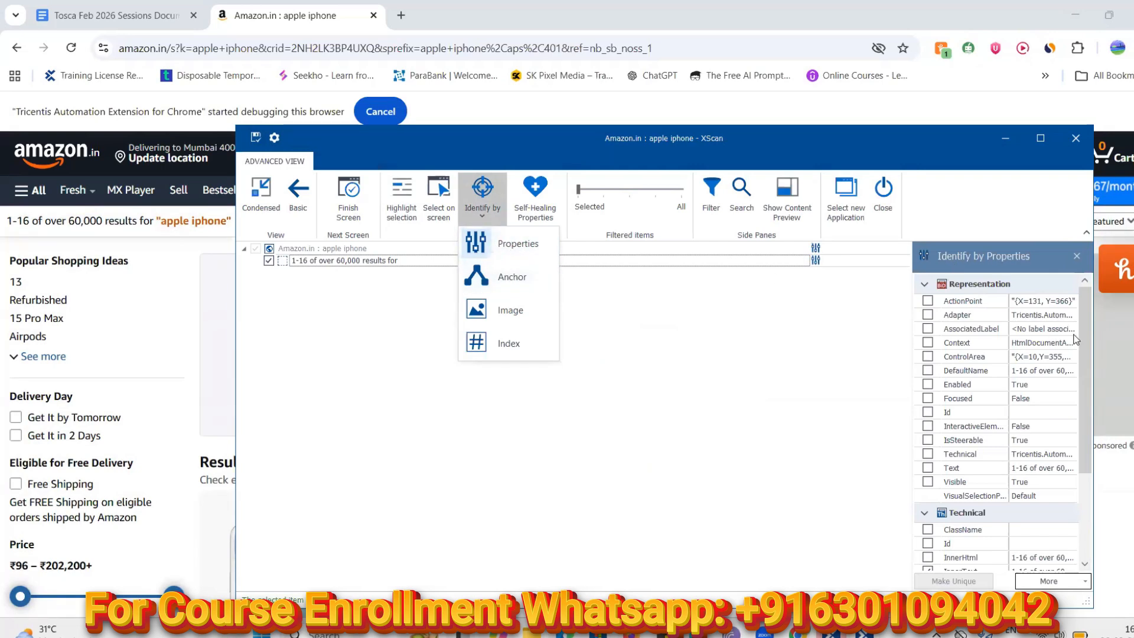
drag(1083, 330, 1083, 461)
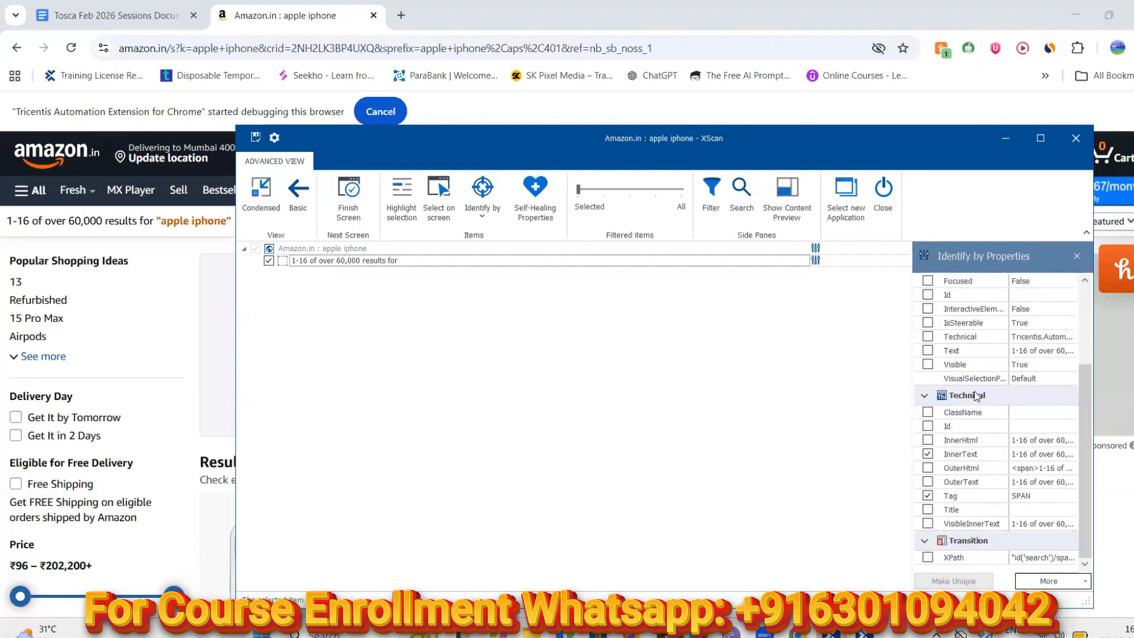
click(926, 396)
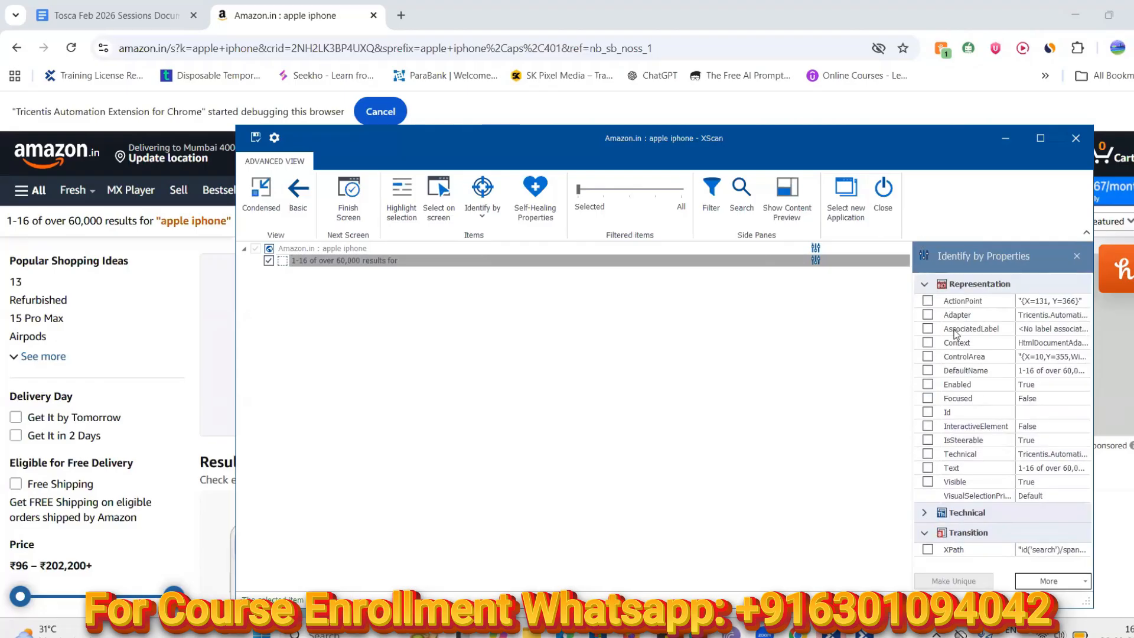
click(925, 286)
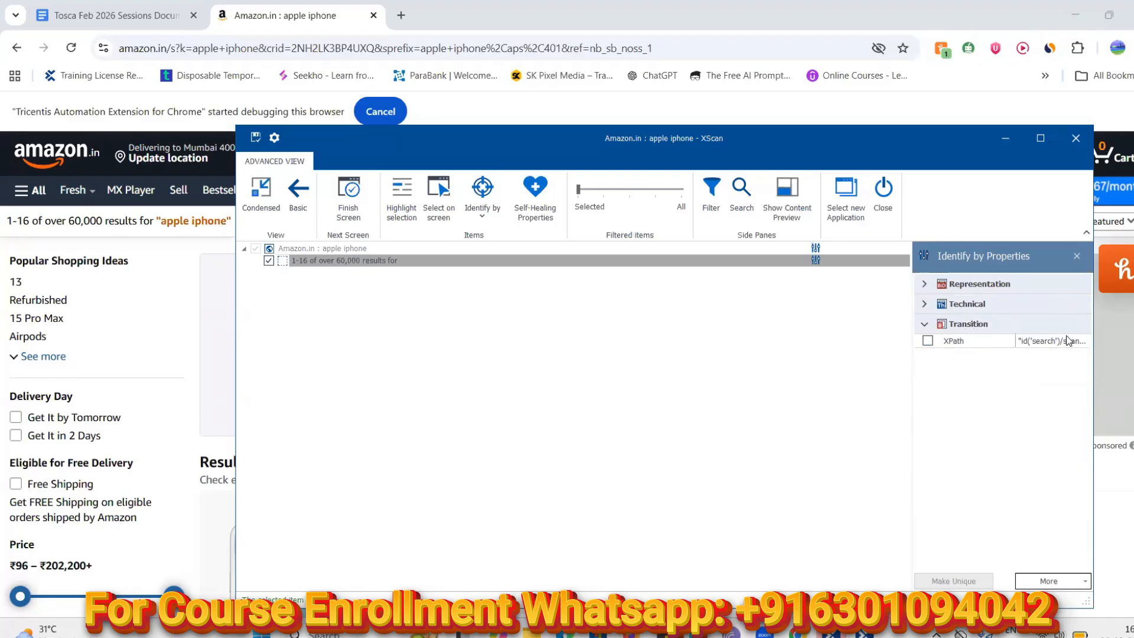
click(1070, 344)
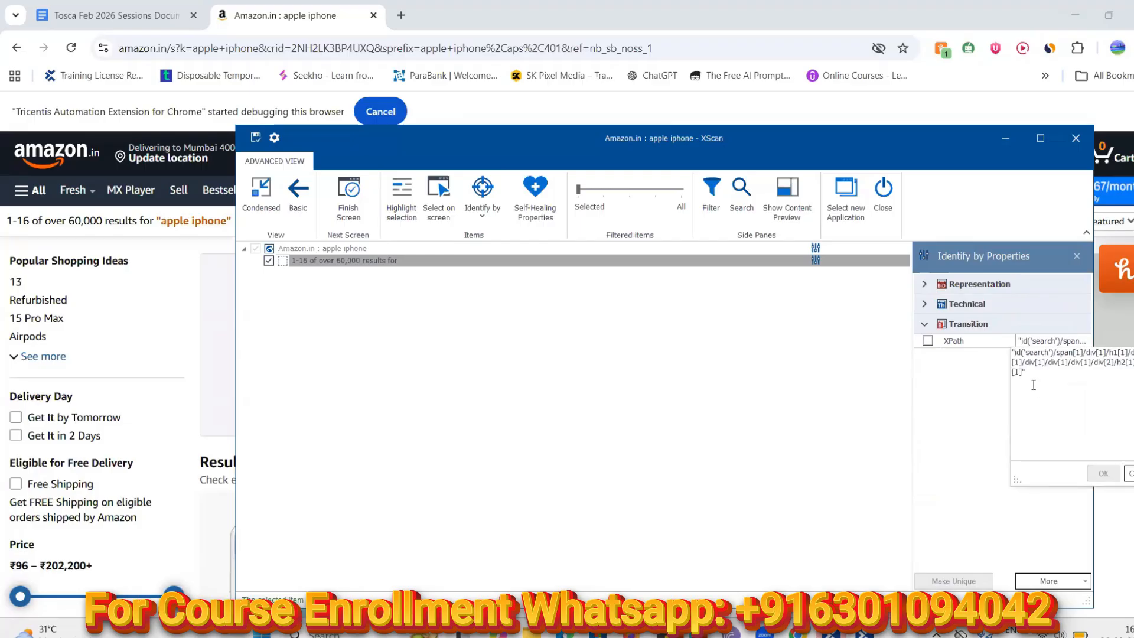
click(924, 306)
click(924, 305)
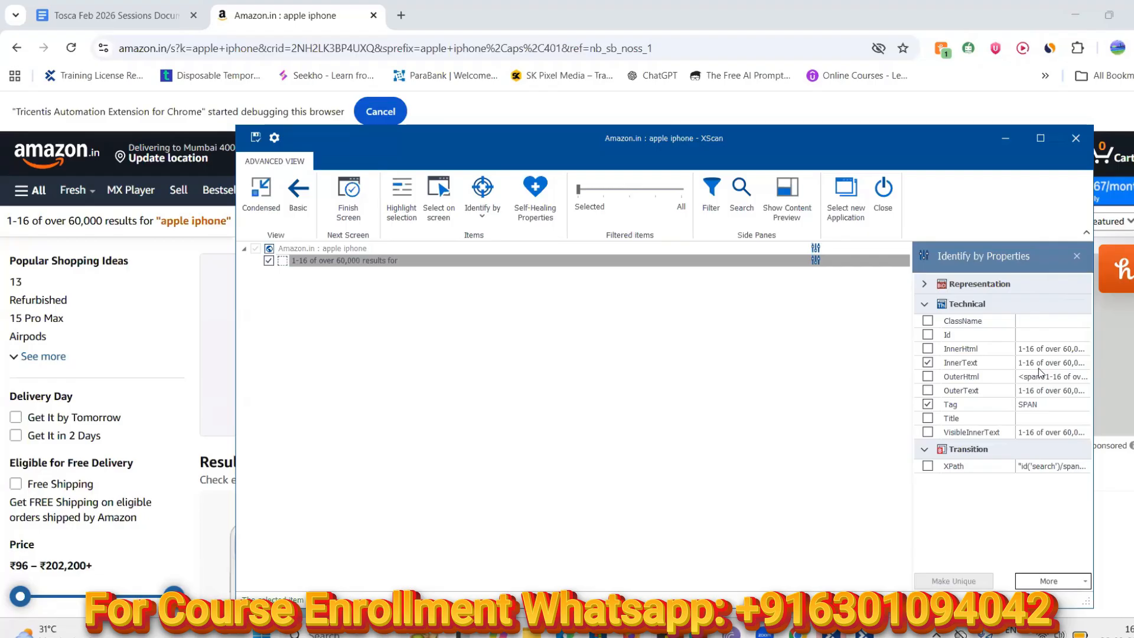
click(926, 286)
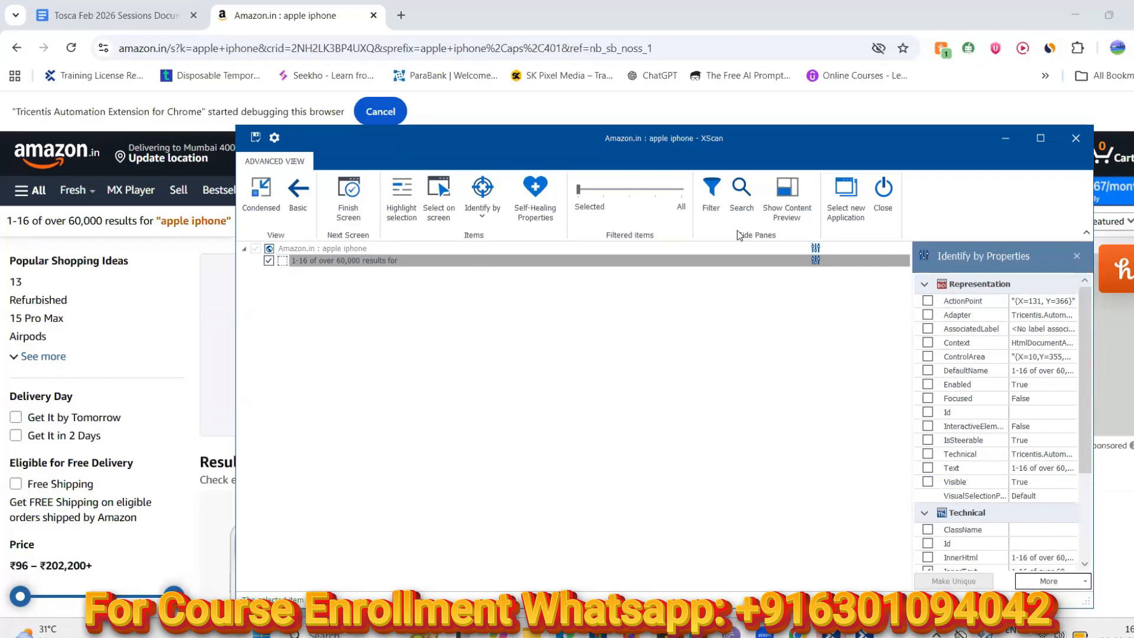
scroll(951, 321, down, 3)
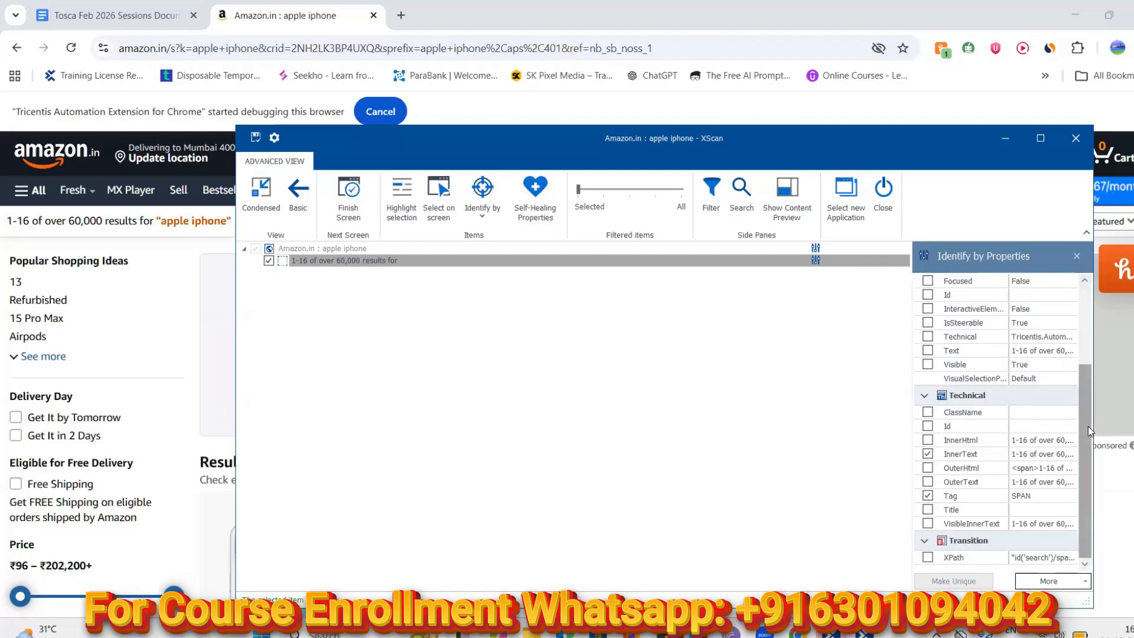
drag(1087, 427, 1096, 478)
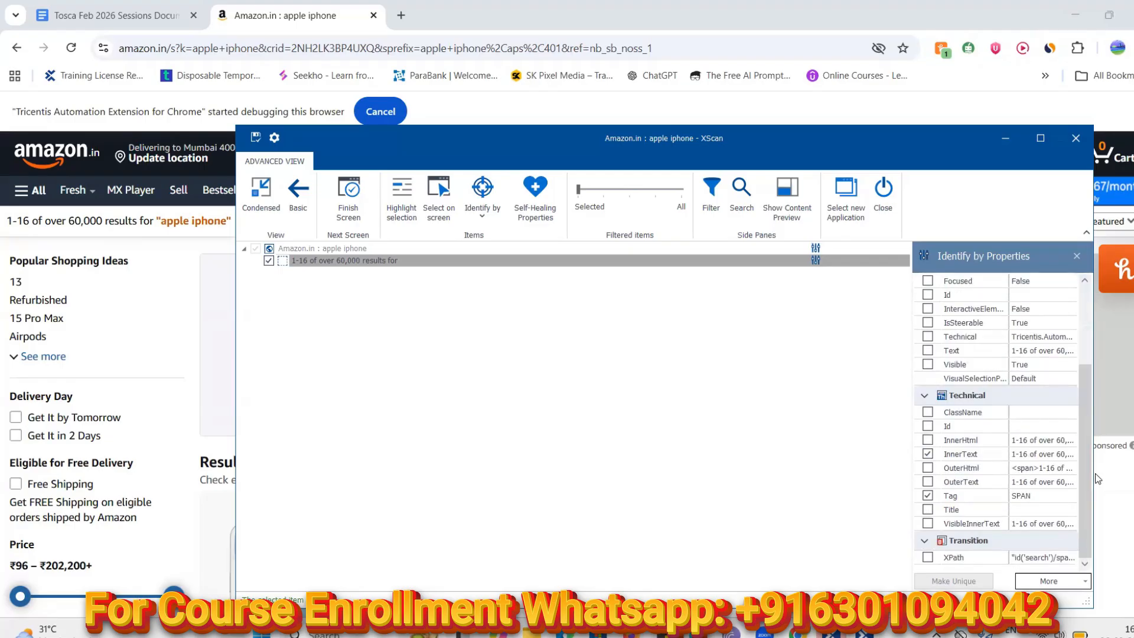
click(484, 228)
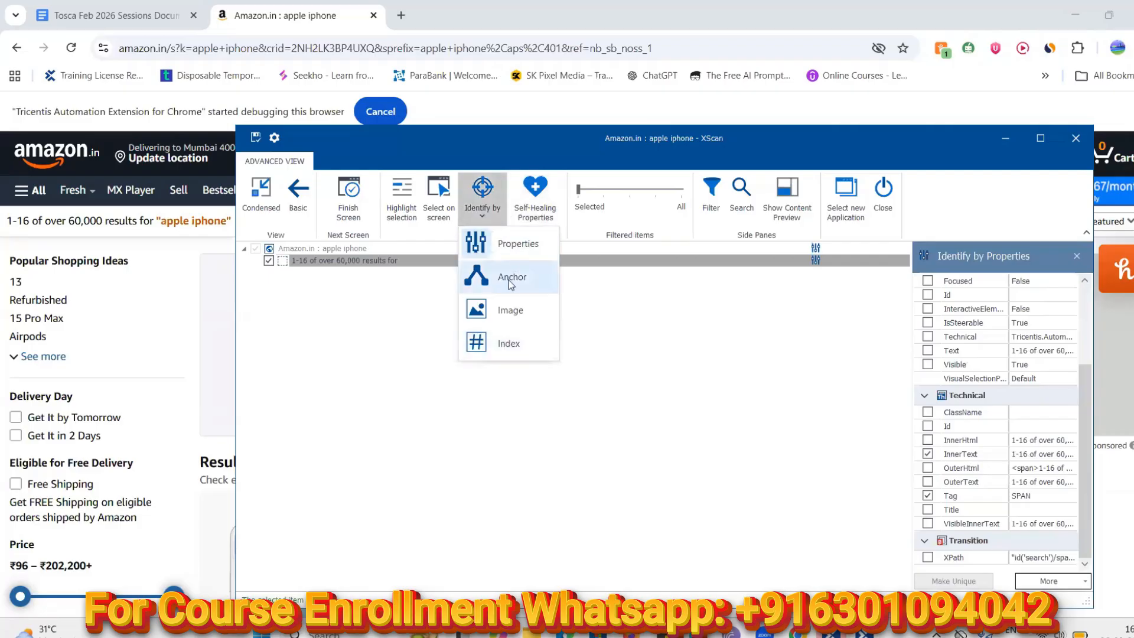
Show the results-count element's Self-Healing Properties pane
click(538, 195)
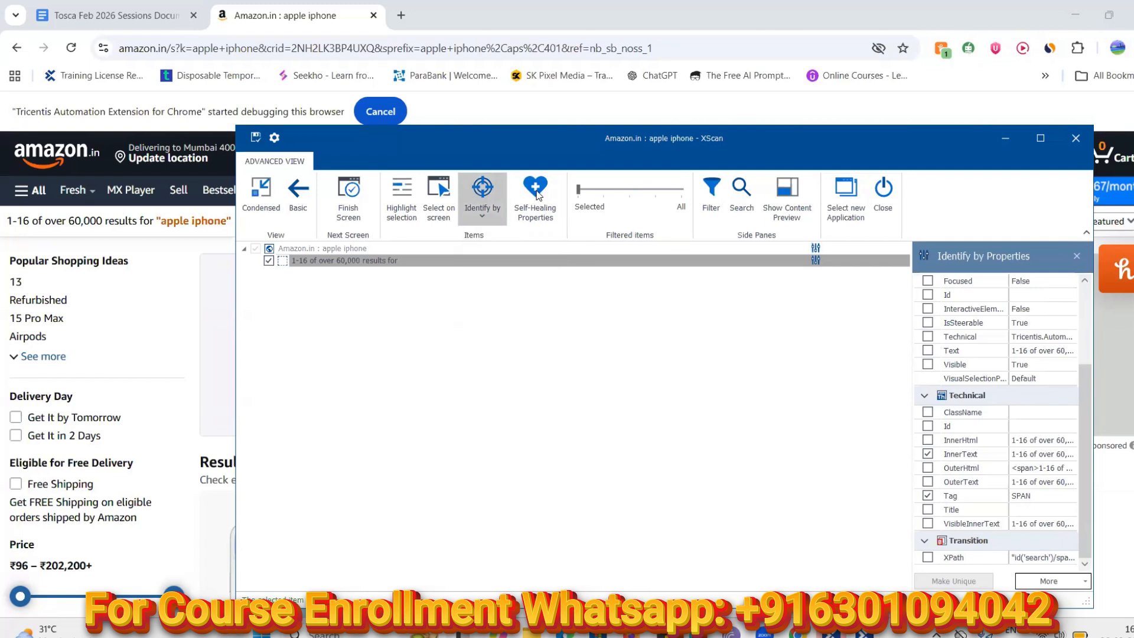
click(538, 199)
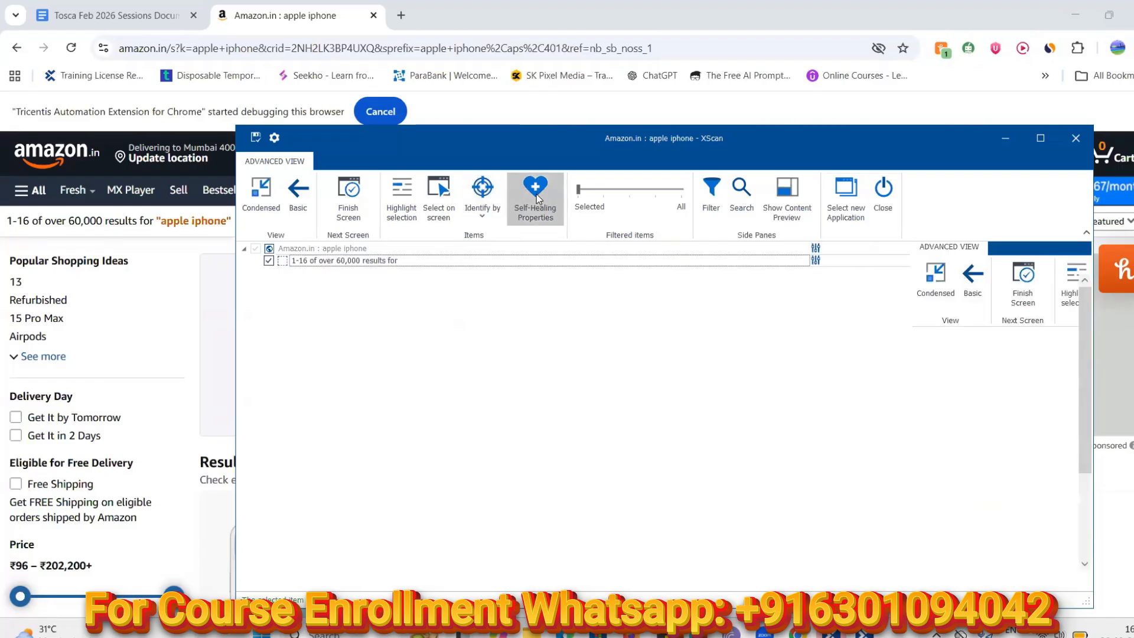
click(538, 210)
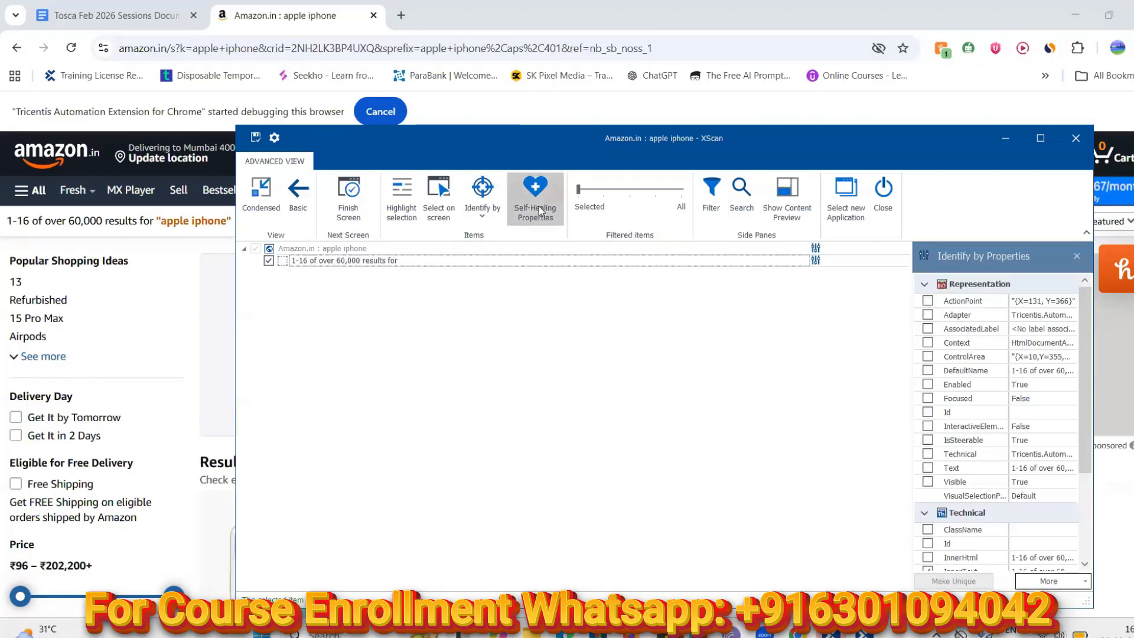
mouse_move(1087, 343)
mouse_down()
mouse_move(1094, 464)
mouse_move(1105, 339)
mouse_move(1095, 343)
mouse_up()
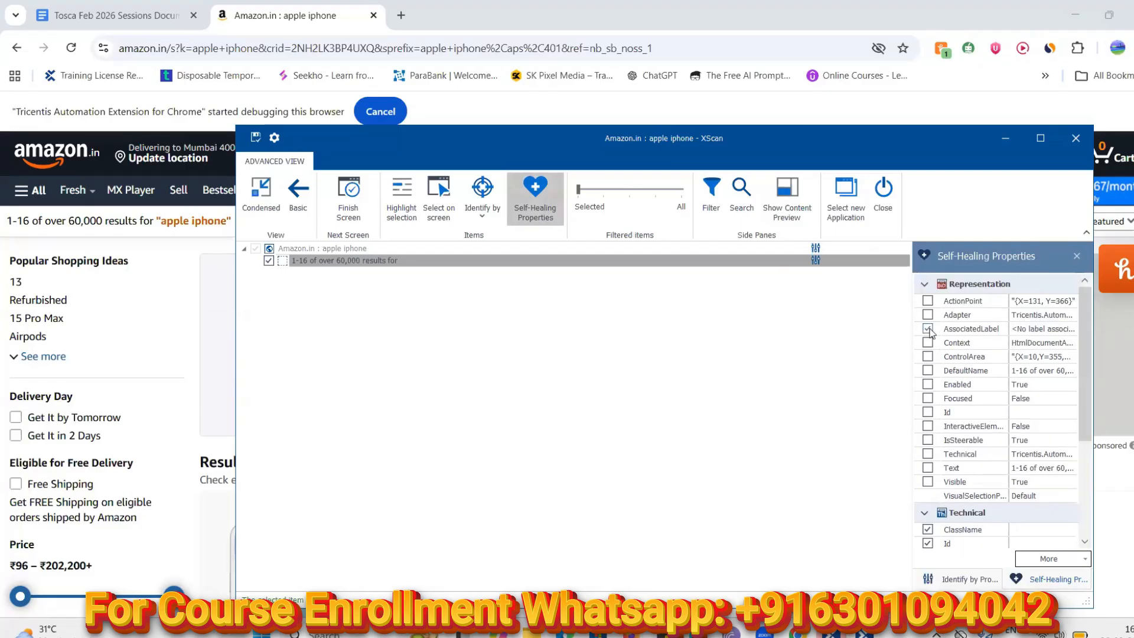
drag(1081, 343, 1080, 419)
Tick Id and ClassName as self-healing properties and inspect AssociatedLabel and ClassName values
click(928, 412)
click(927, 413)
click(928, 398)
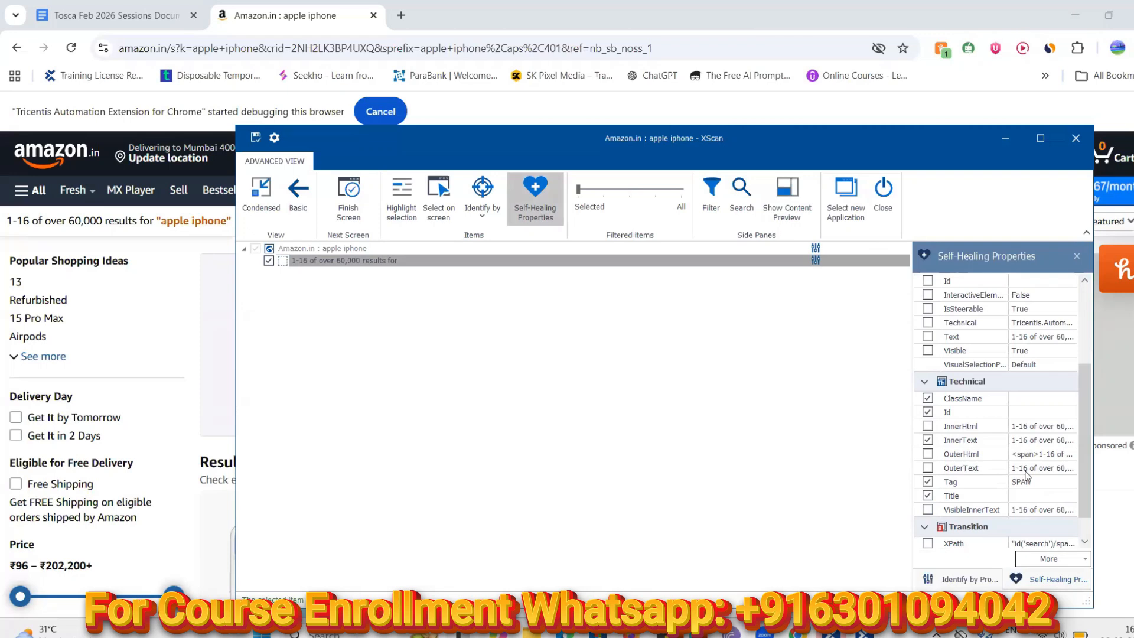
drag(1088, 415, 1097, 324)
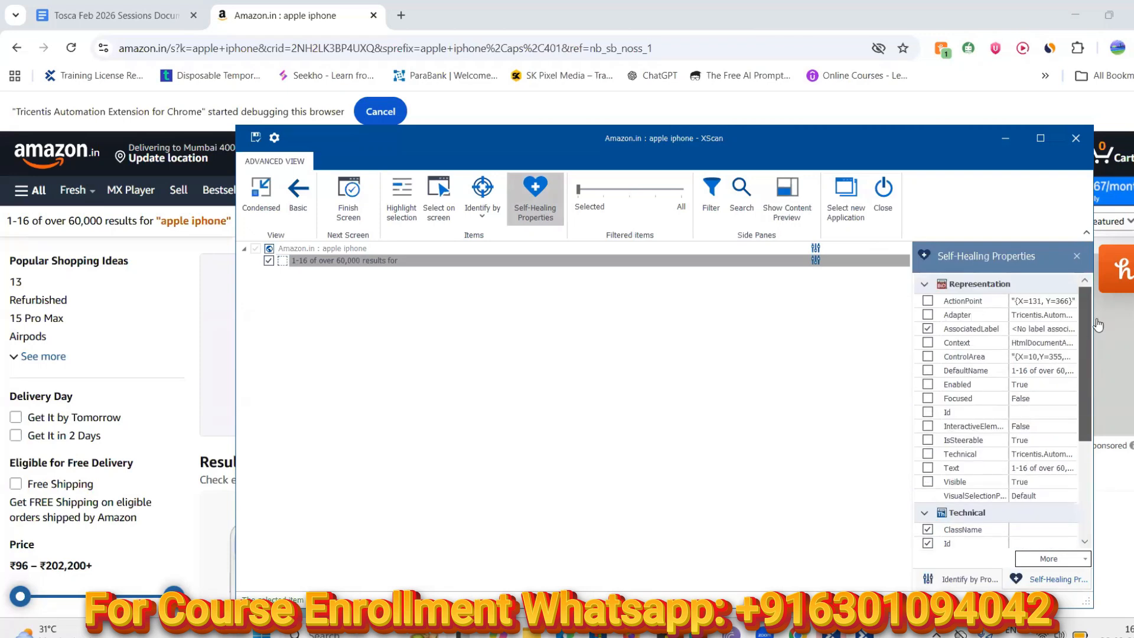
click(1055, 330)
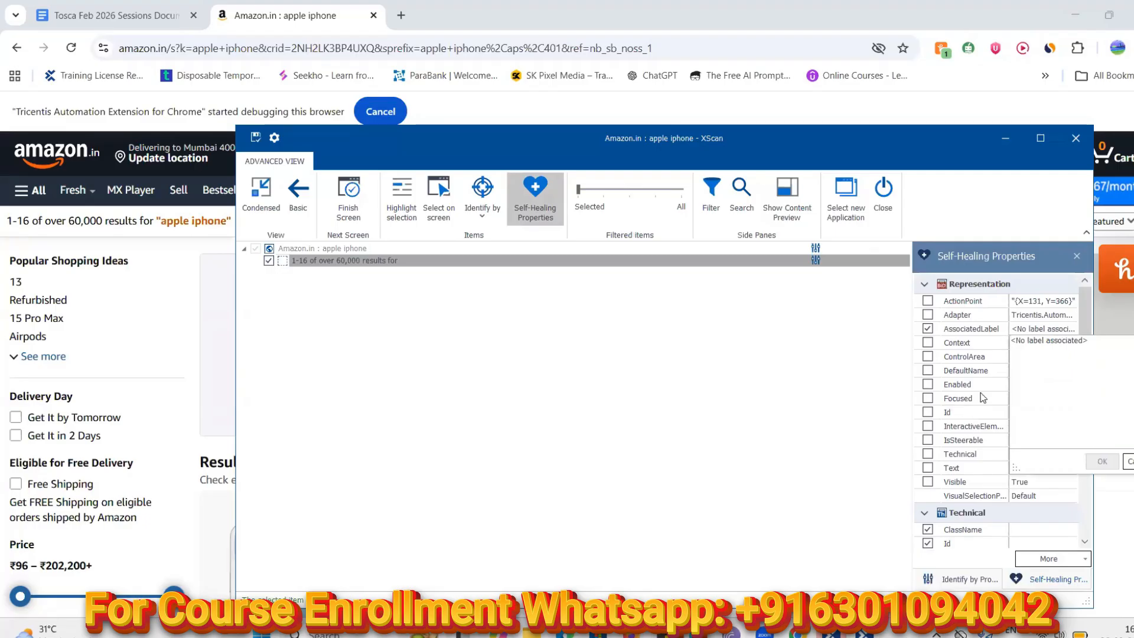
scroll(1031, 465, down, 3)
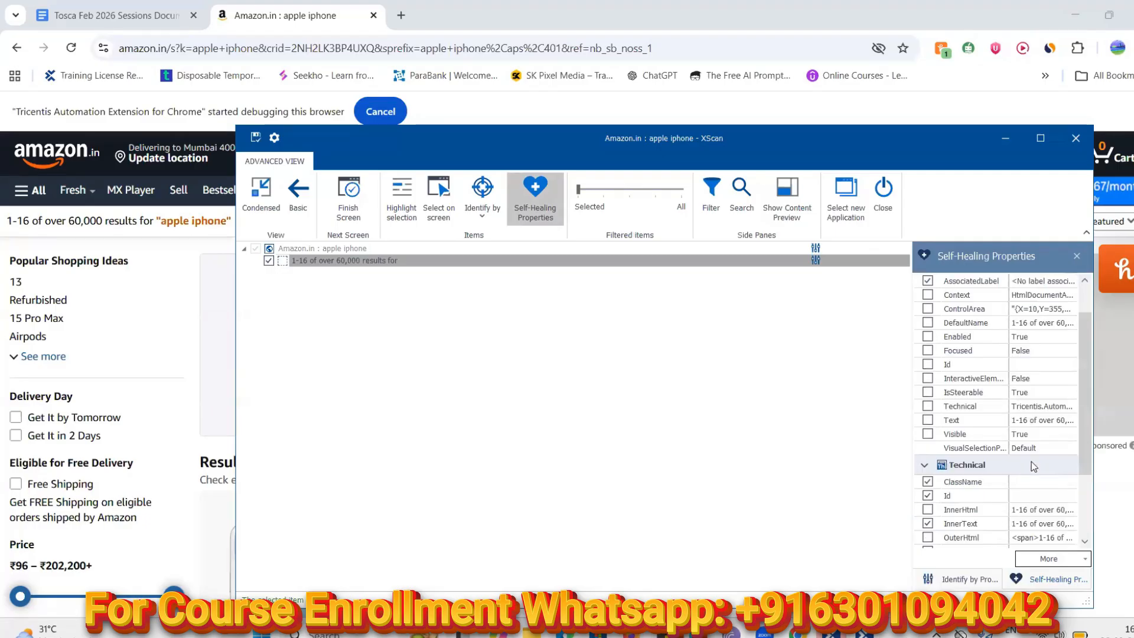
click(1030, 483)
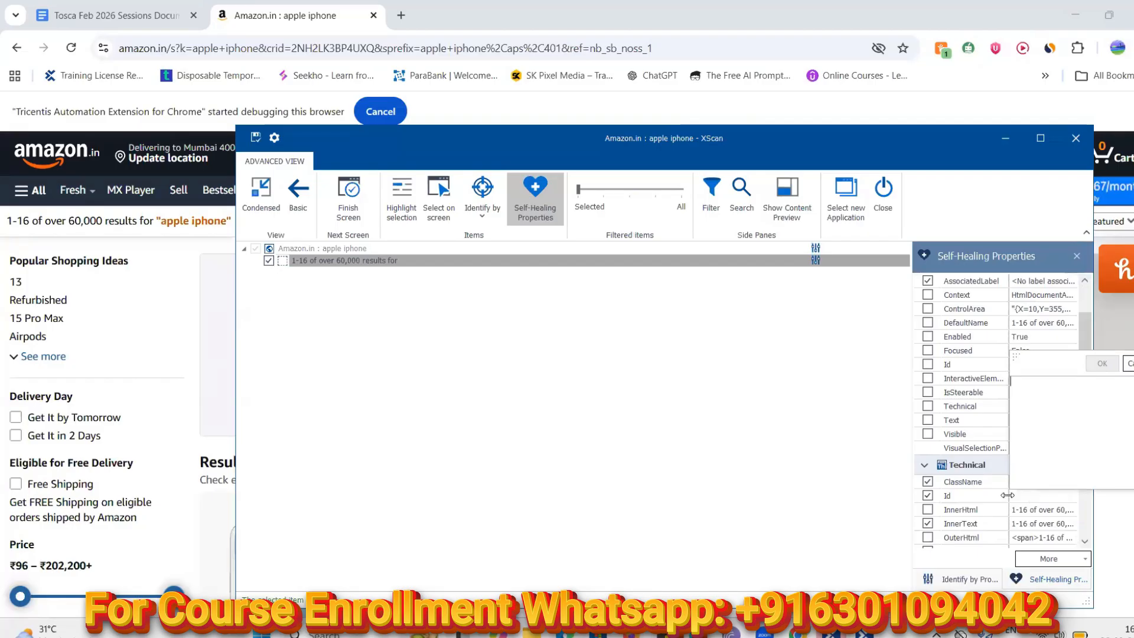
scroll(958, 495, down, 3)
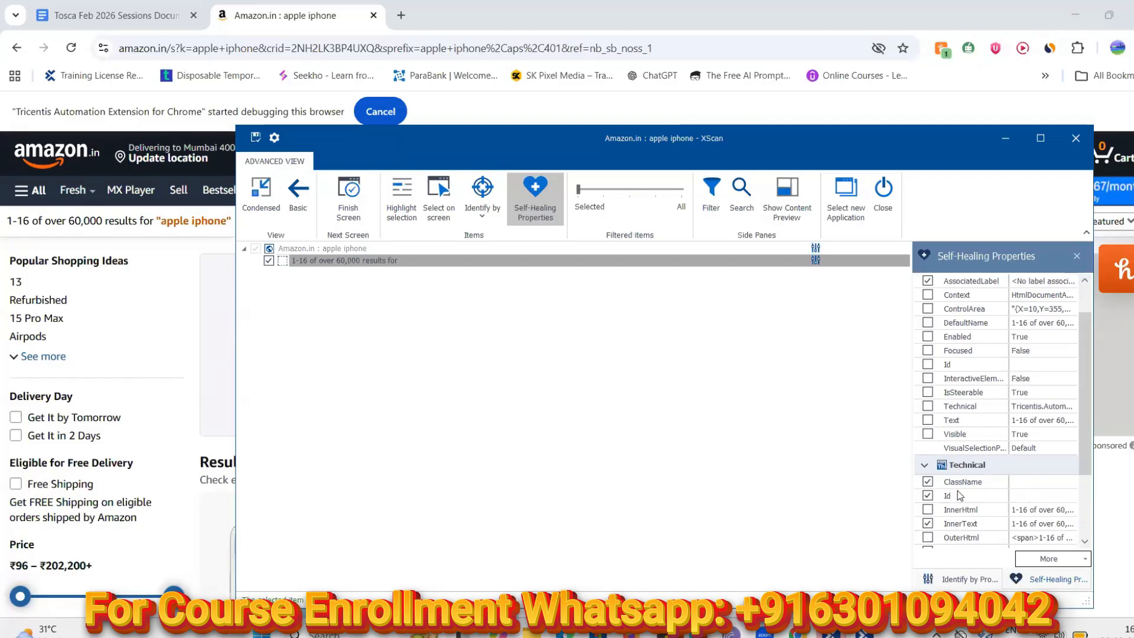
scroll(958, 495, down, 1)
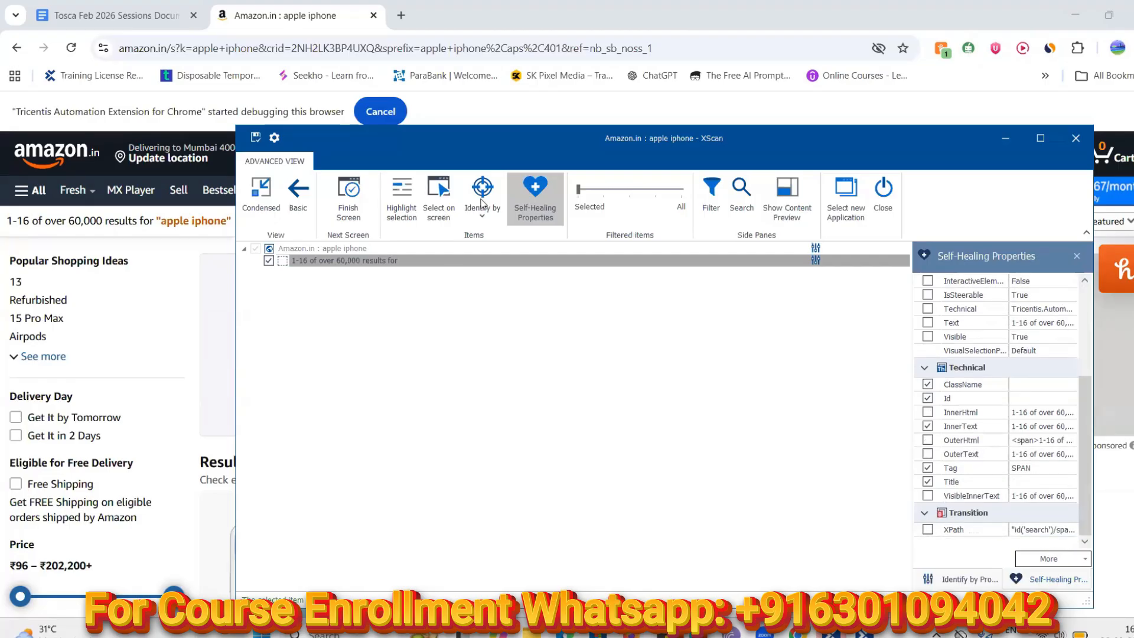
Close Self-Healing Properties and view the element's full InnerText value under Identify by Properties
click(534, 207)
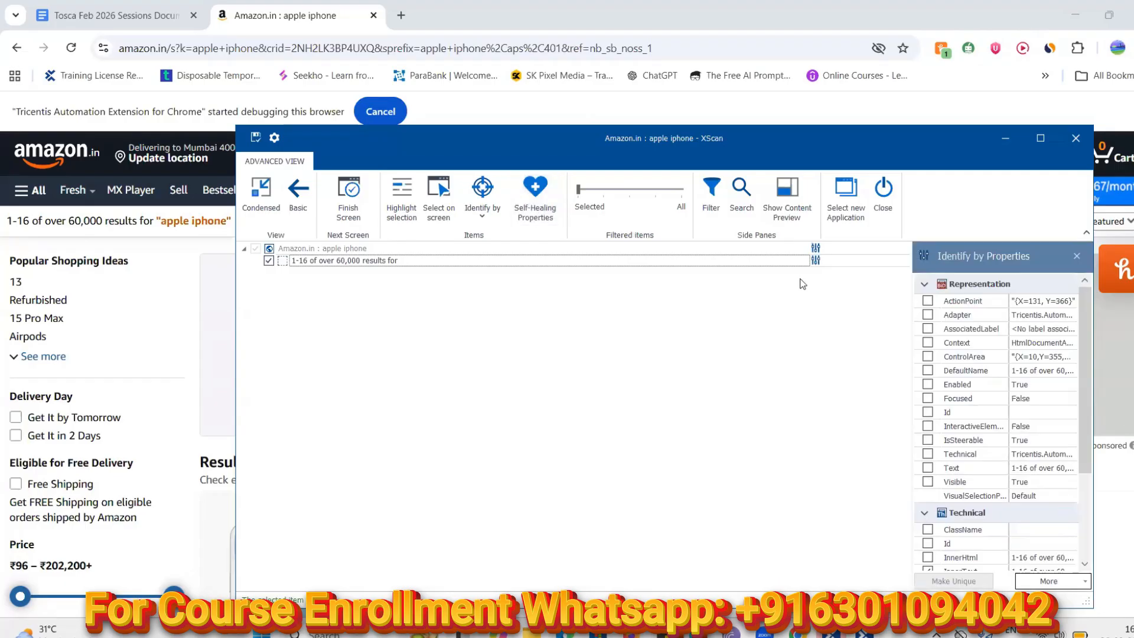
drag(1080, 415, 1085, 487)
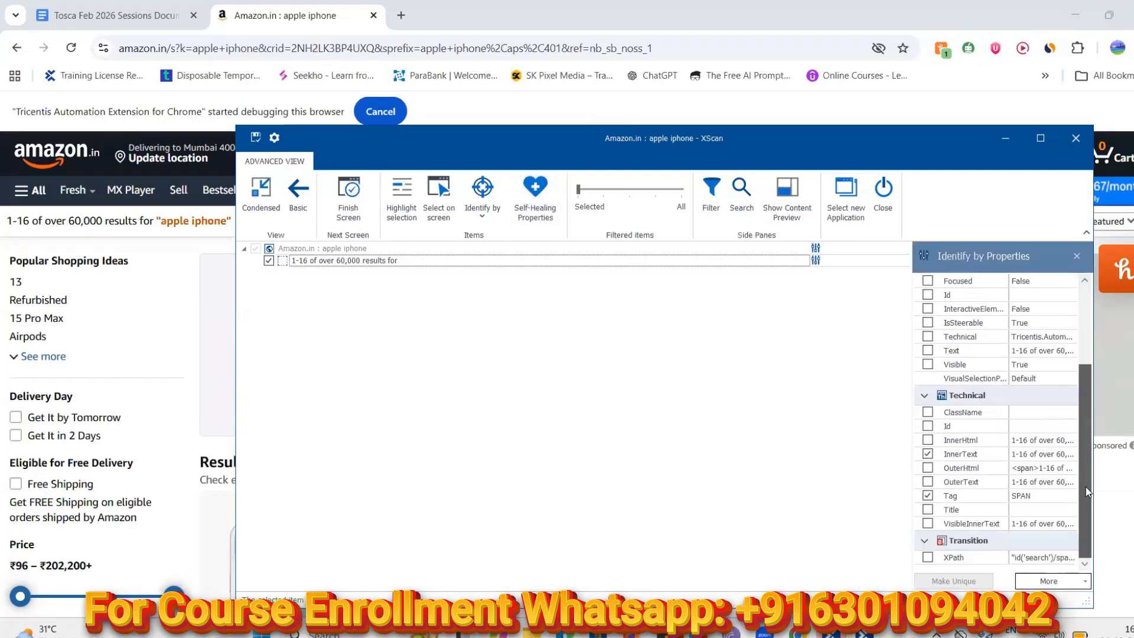
click(1037, 456)
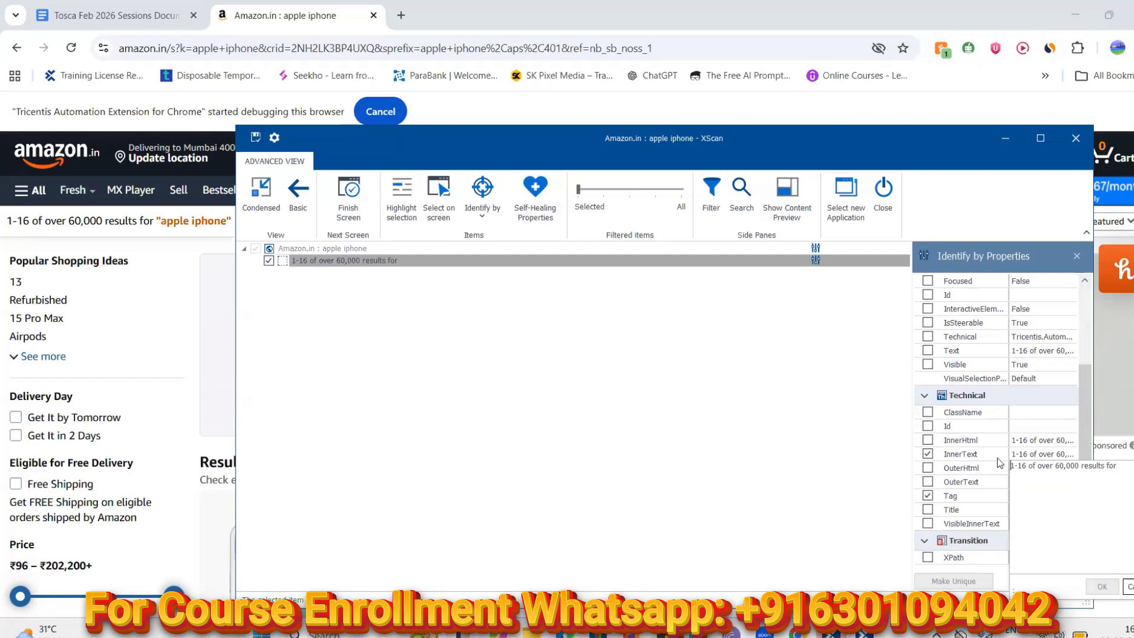
click(1084, 386)
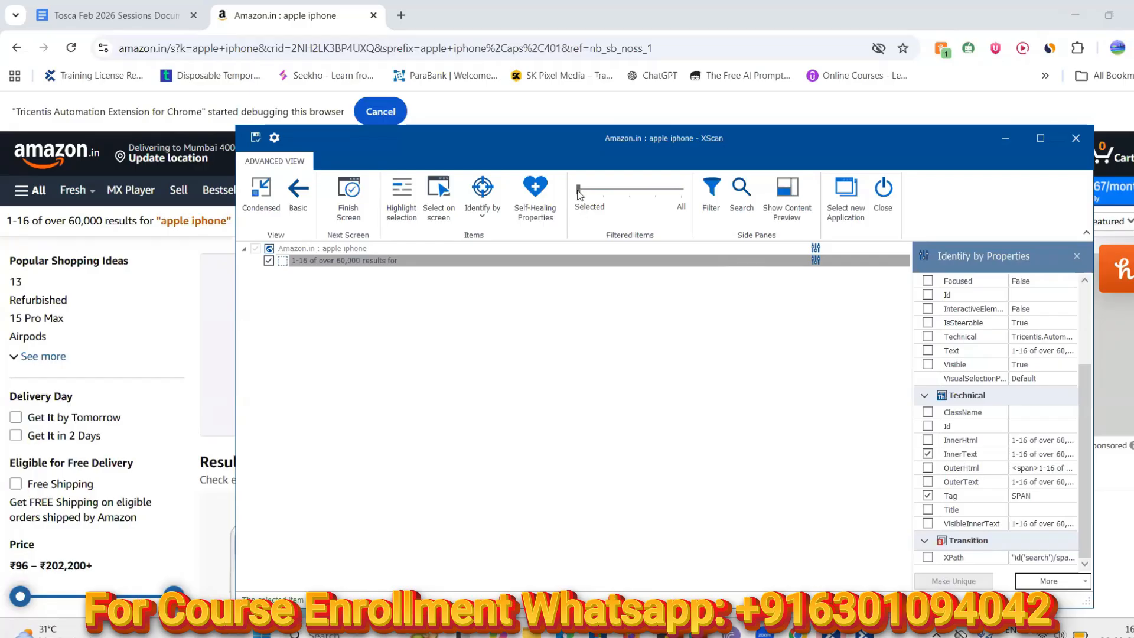
Slide the Filtered items filter to All and browse the full element tree
drag(579, 192, 640, 198)
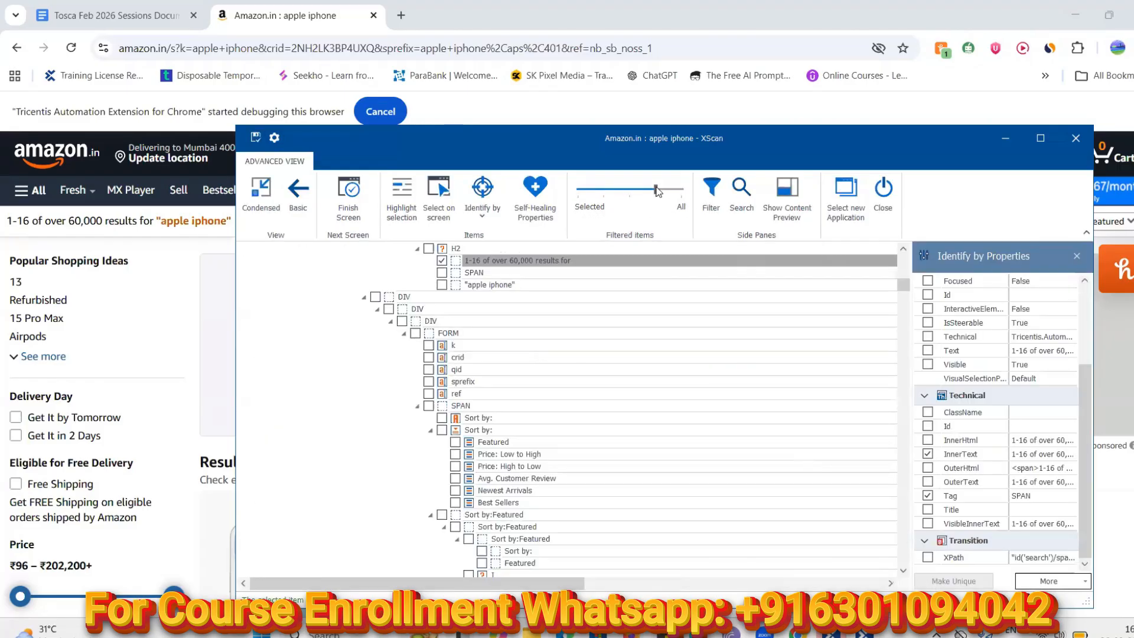
drag(657, 190, 696, 190)
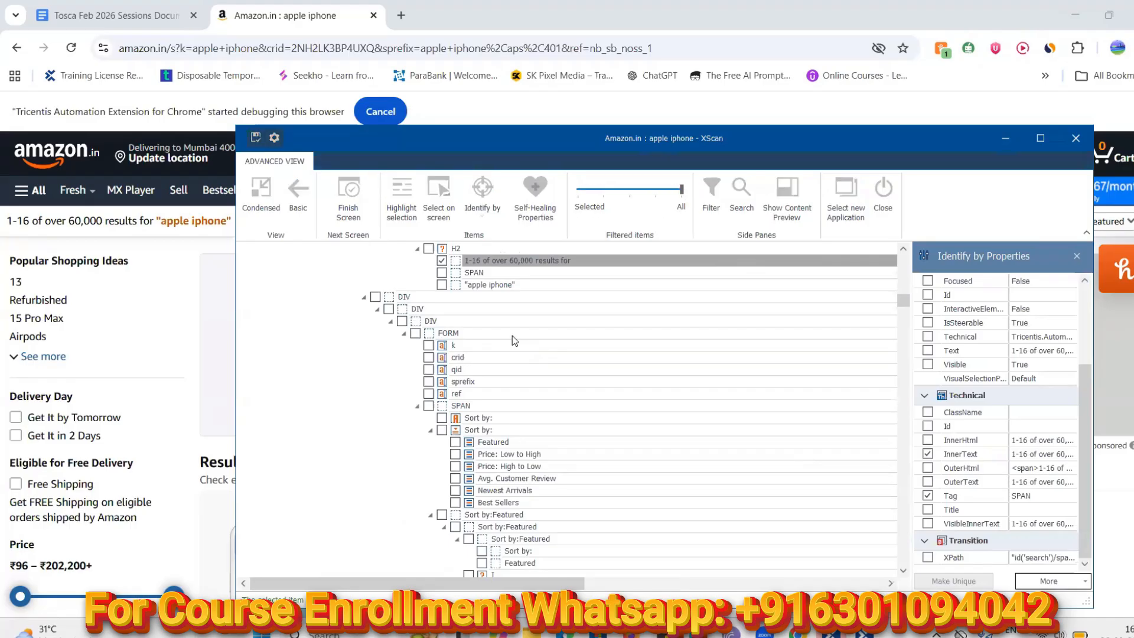
scroll(512, 341, up, 2)
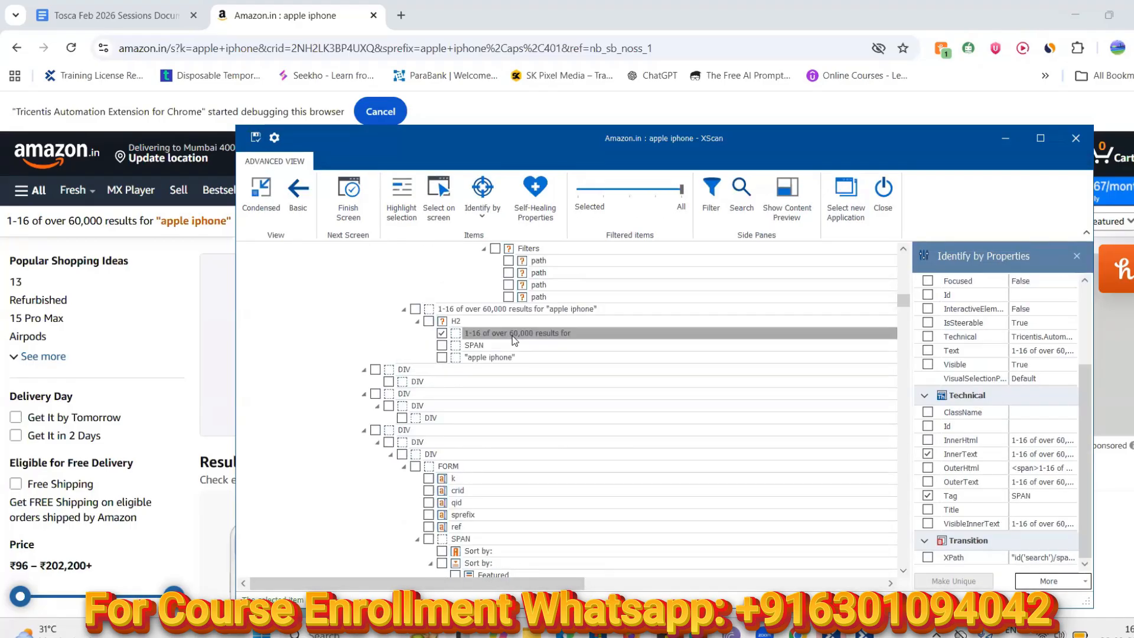
scroll(512, 335, down, 2)
scroll(512, 335, up, 2)
scroll(512, 336, up, 5)
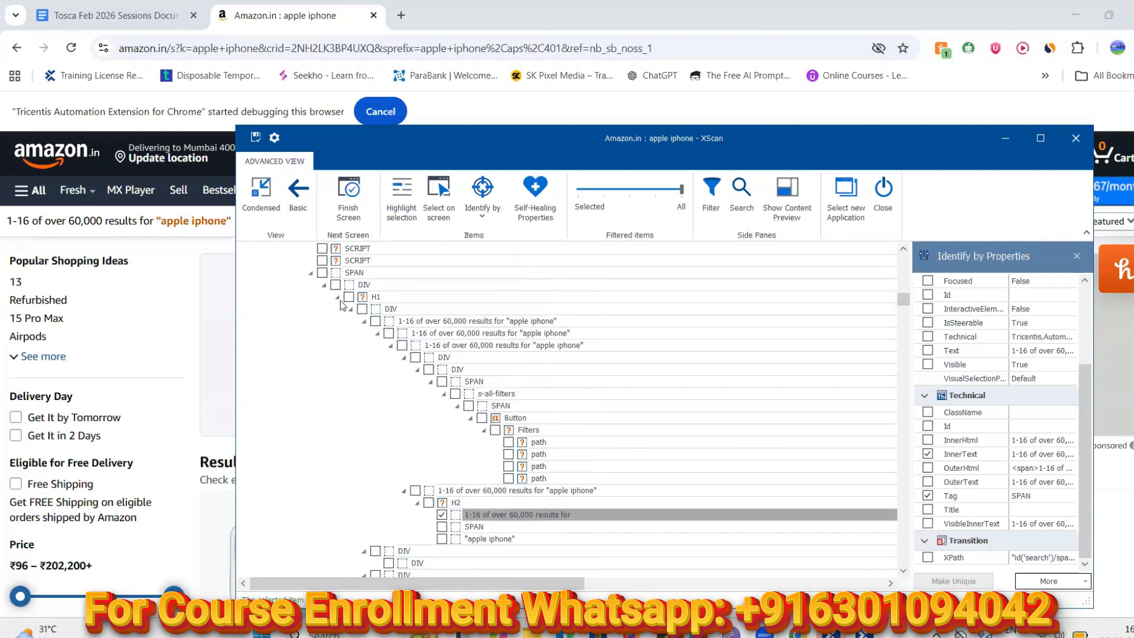
scroll(339, 322, up, 3)
scroll(339, 322, down, 5)
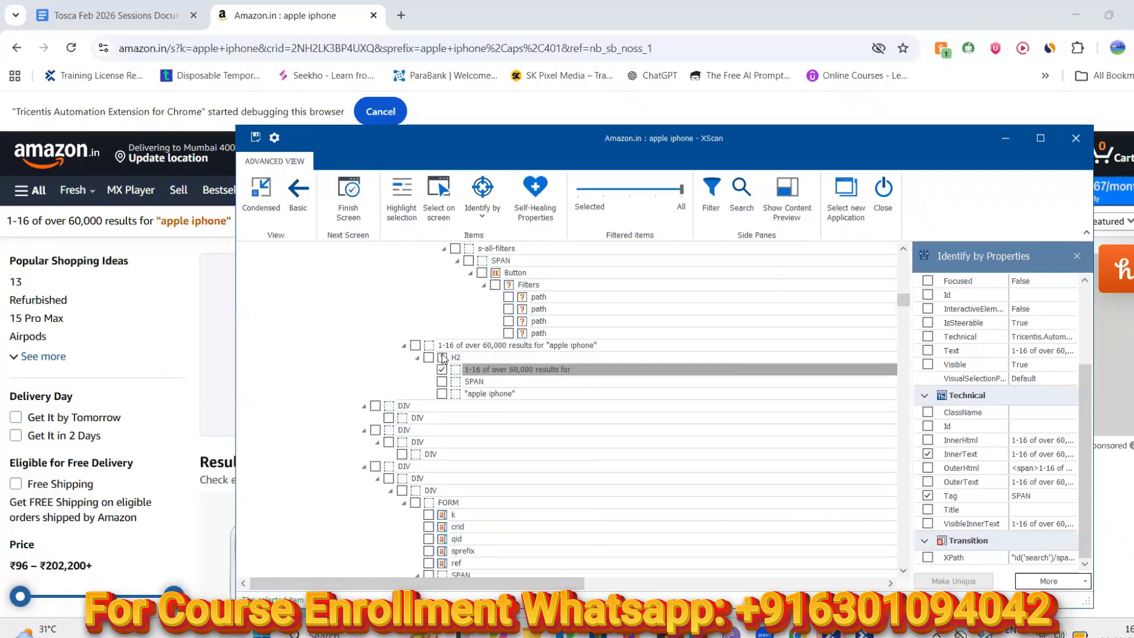
scroll(444, 363, up, 3)
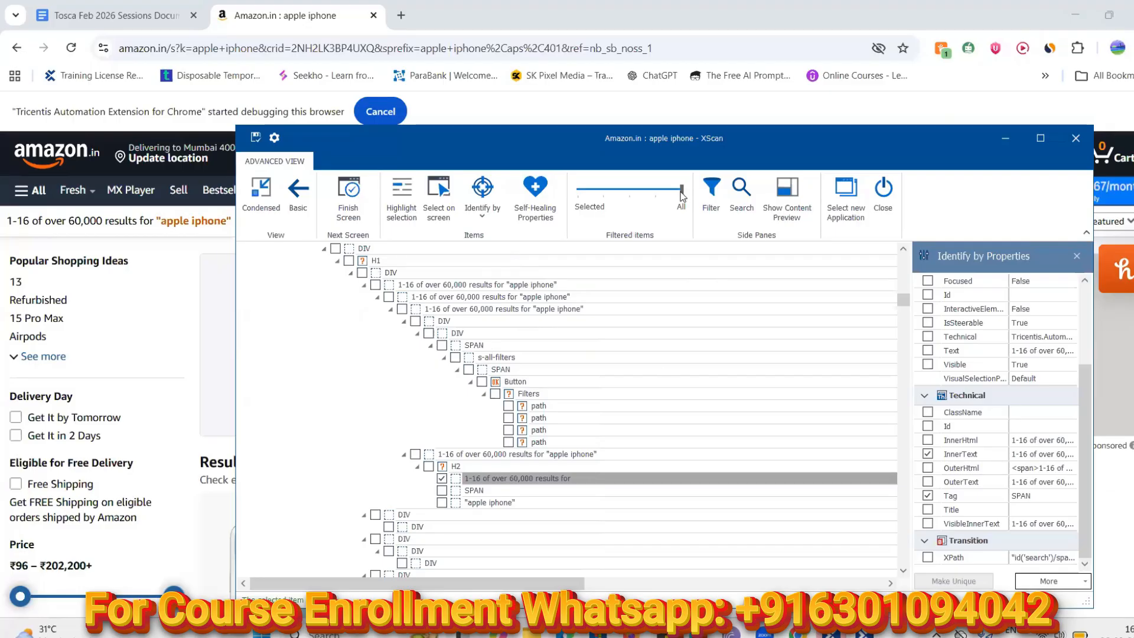
Step the filter back toward Selected, then return it to All
click(605, 197)
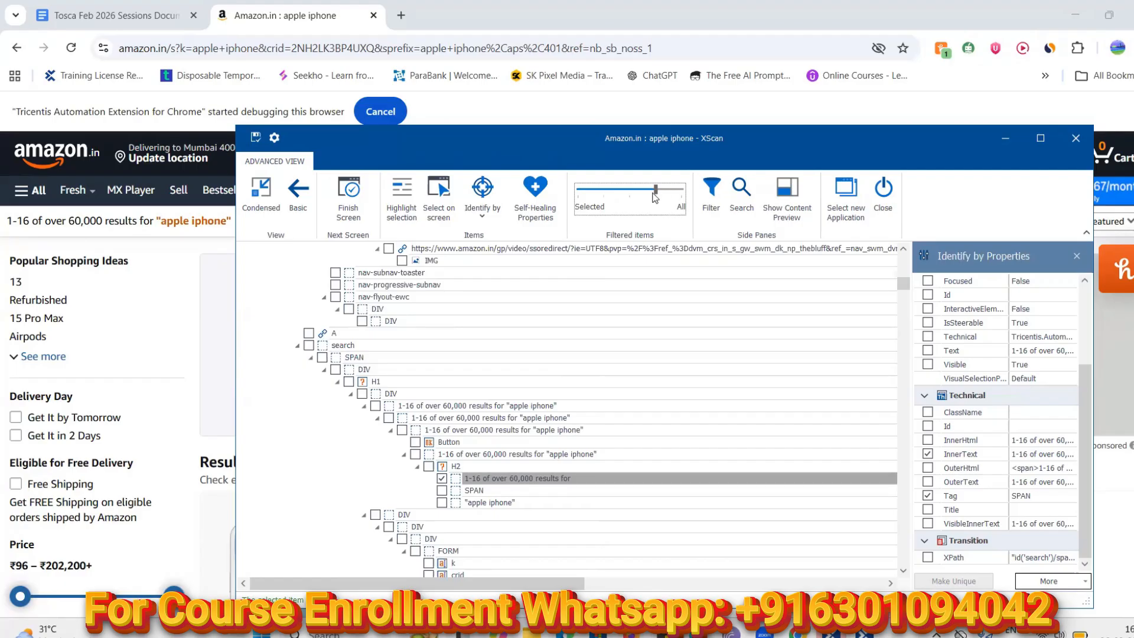
drag(657, 193, 604, 194)
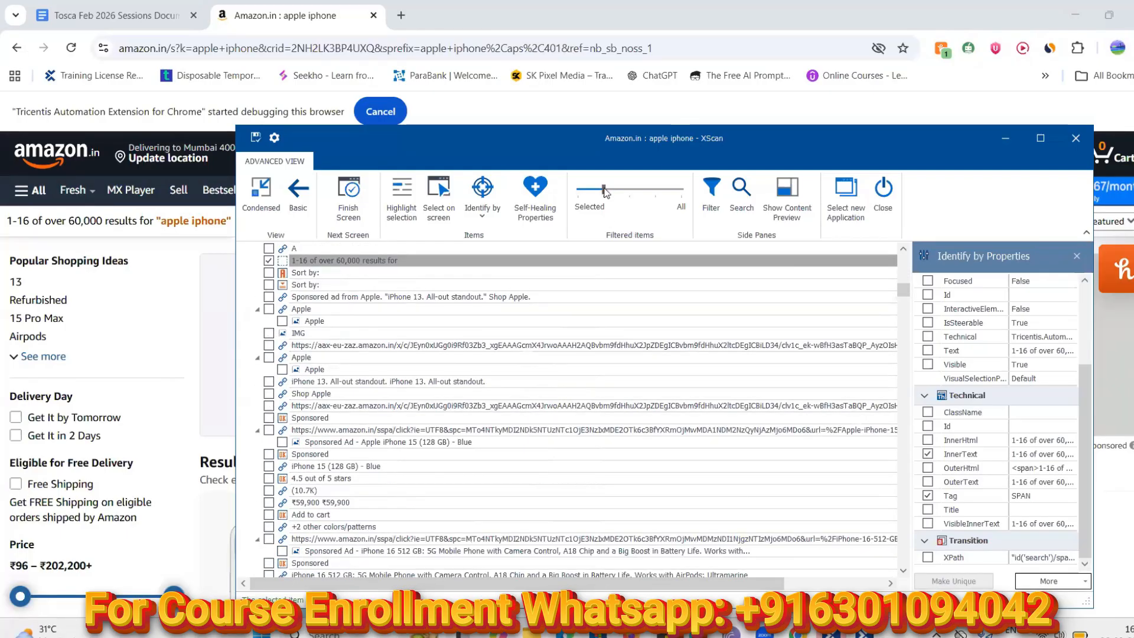
drag(614, 194, 688, 192)
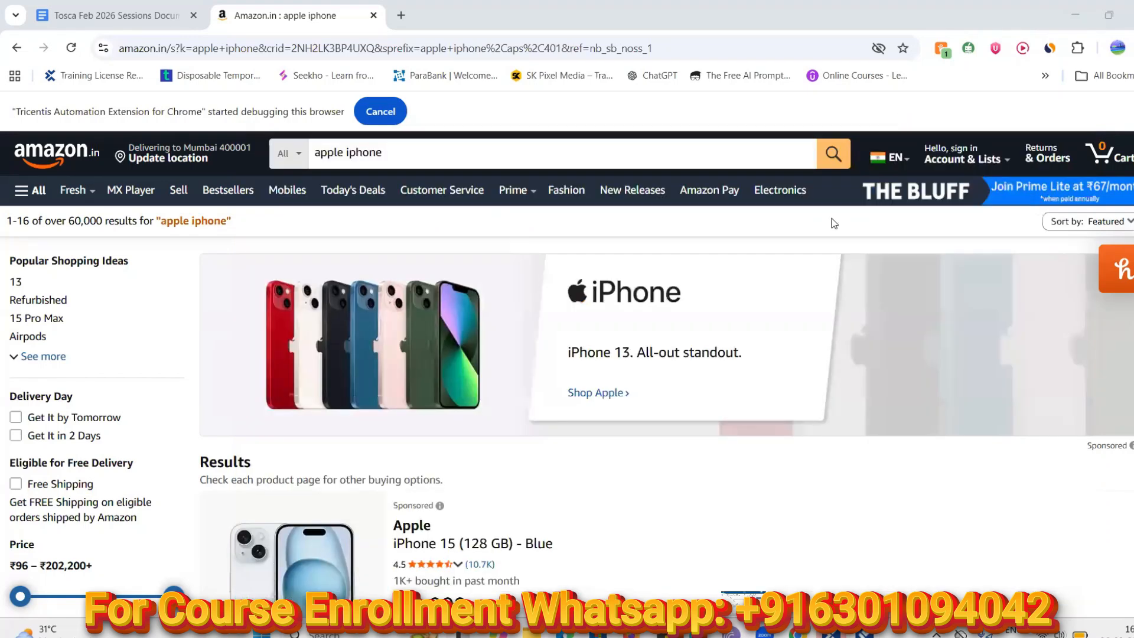
Minimize XScan and open Chrome's developer tools beside the Amazon iPhone results
click(1005, 139)
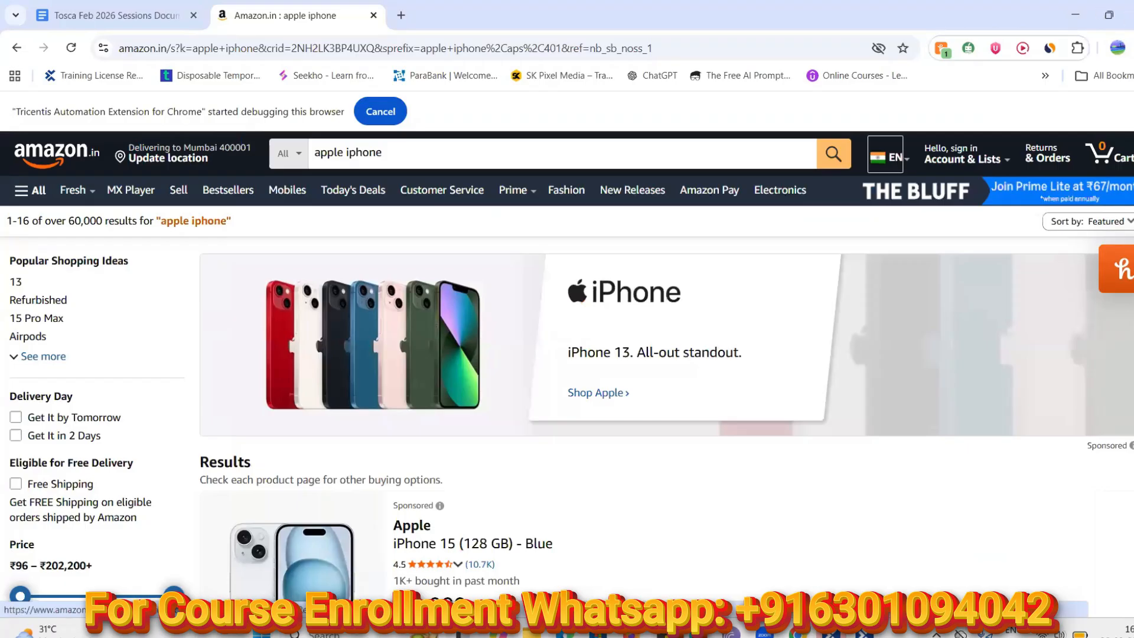
click(1129, 48)
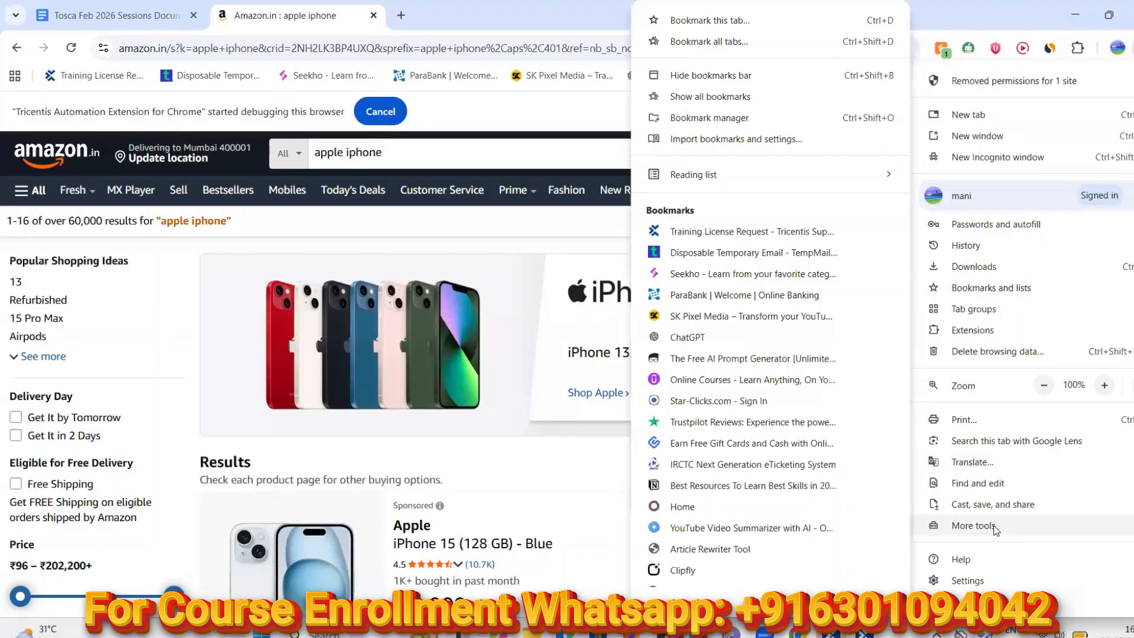
mouse_move(993, 527)
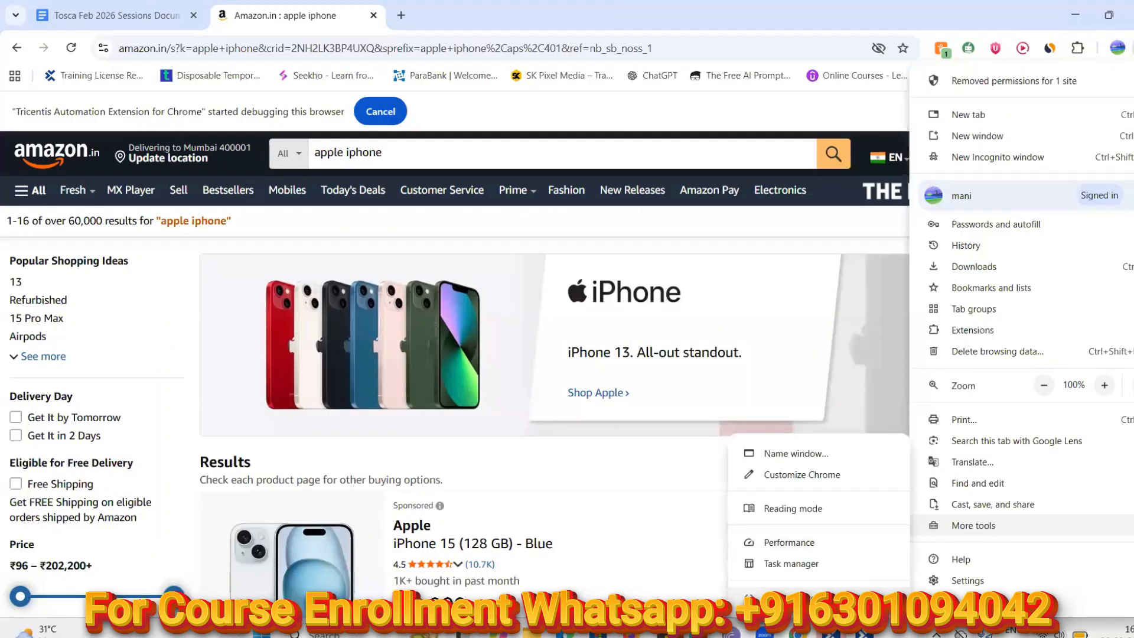
click(792, 597)
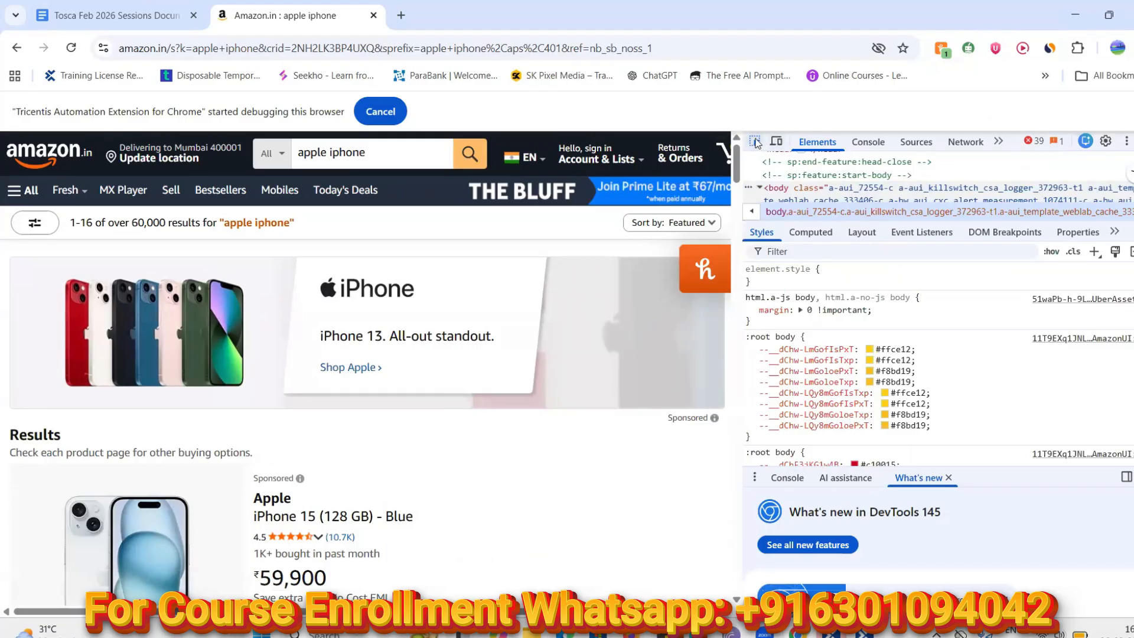
Toggle the mobile device viewport on and off, then browse the Styles pane and html node
click(777, 142)
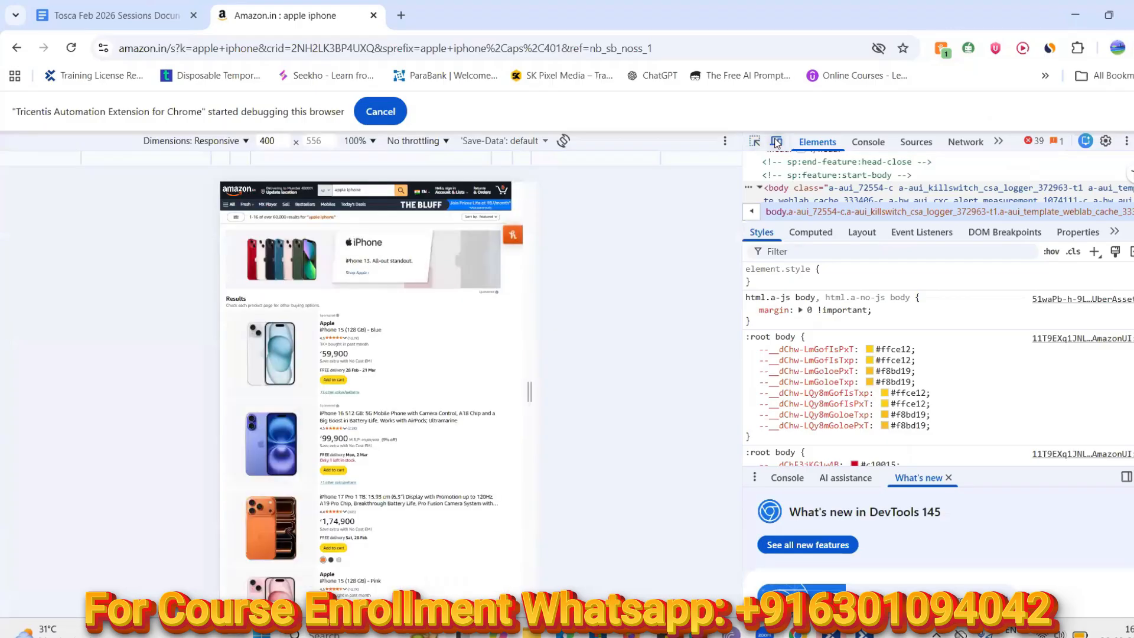
click(777, 142)
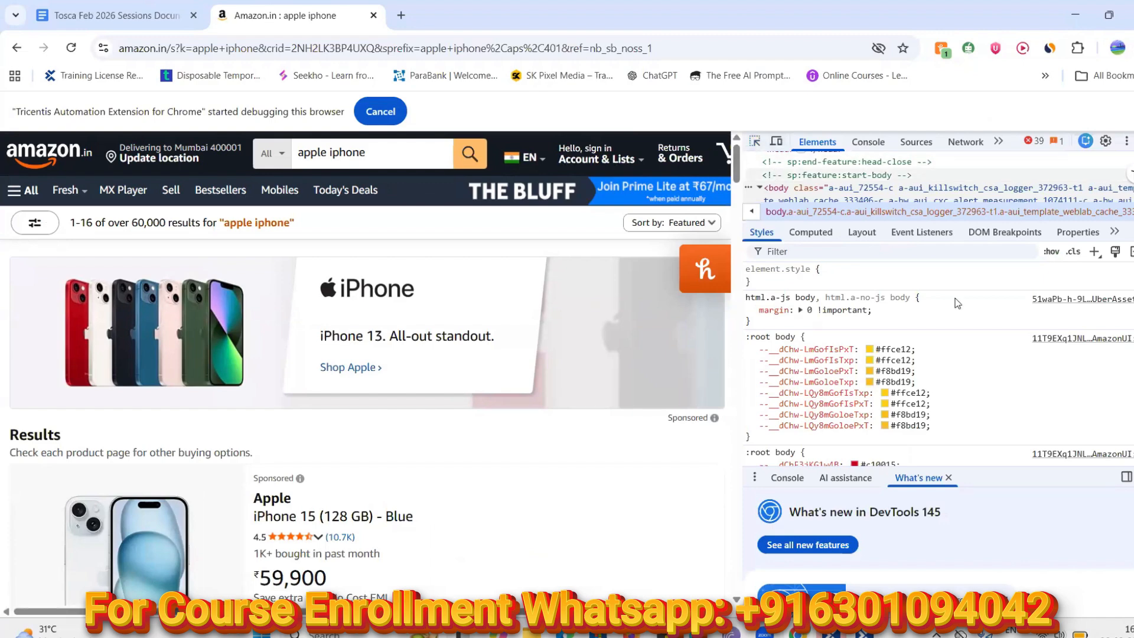
scroll(1008, 330, down, 5)
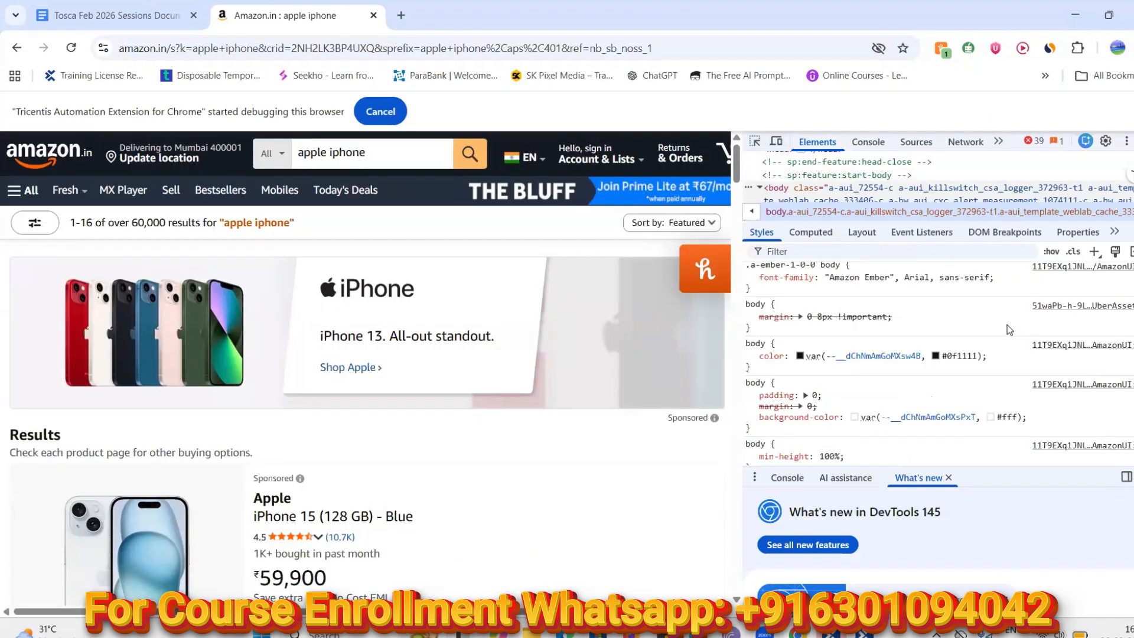
scroll(1008, 329, down, 10)
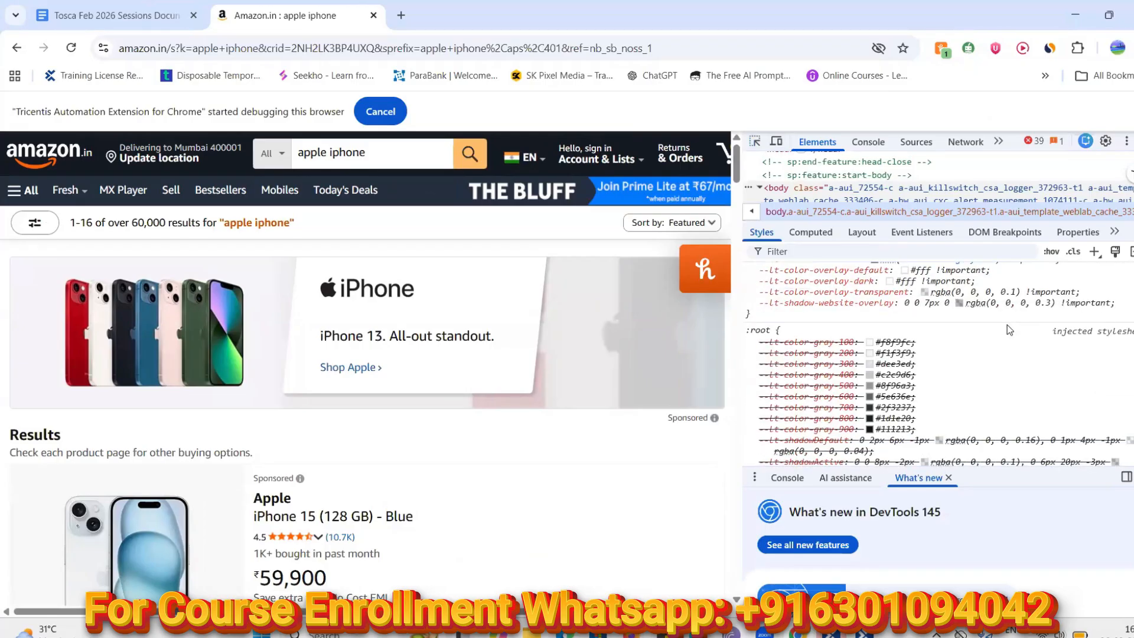
scroll(1008, 325, down, 5)
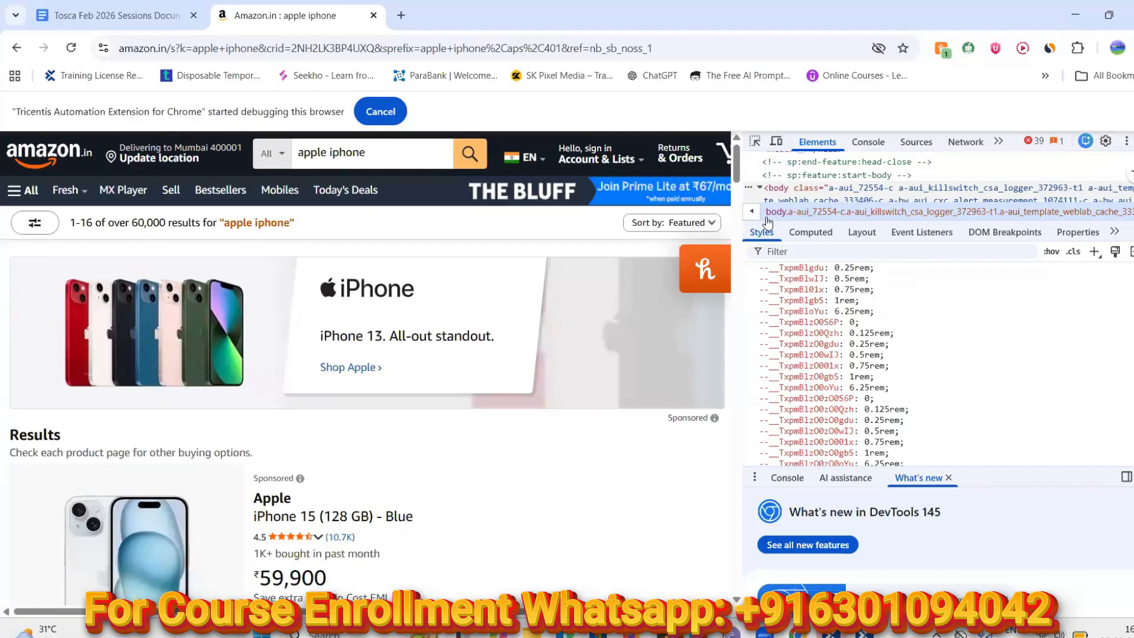
click(751, 212)
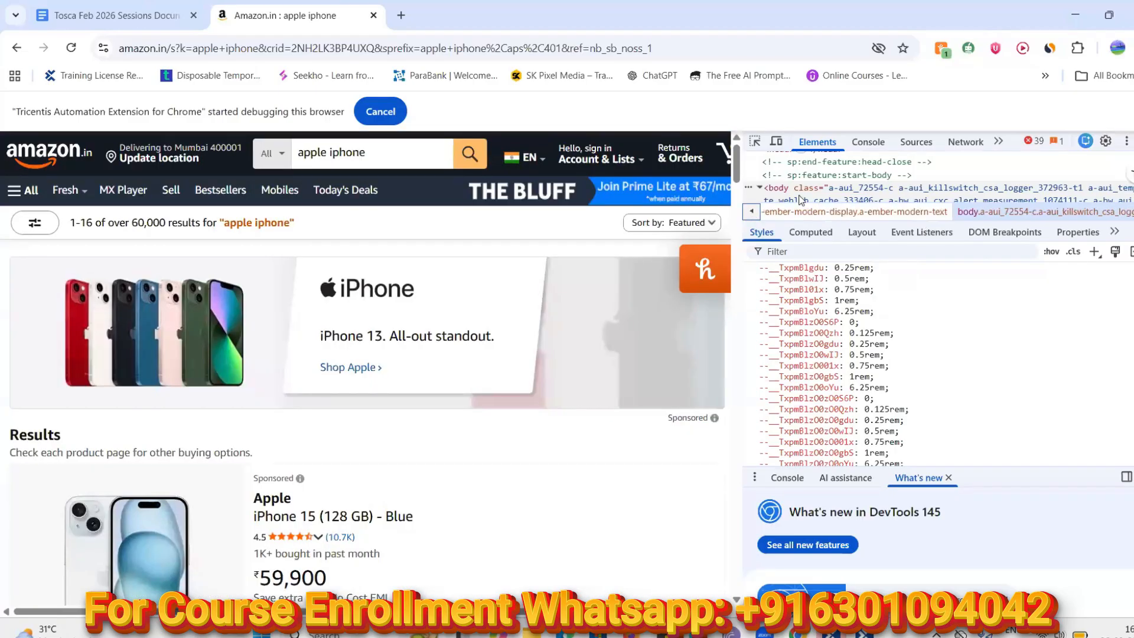
scroll(801, 199, up, 2)
scroll(801, 200, up, 3)
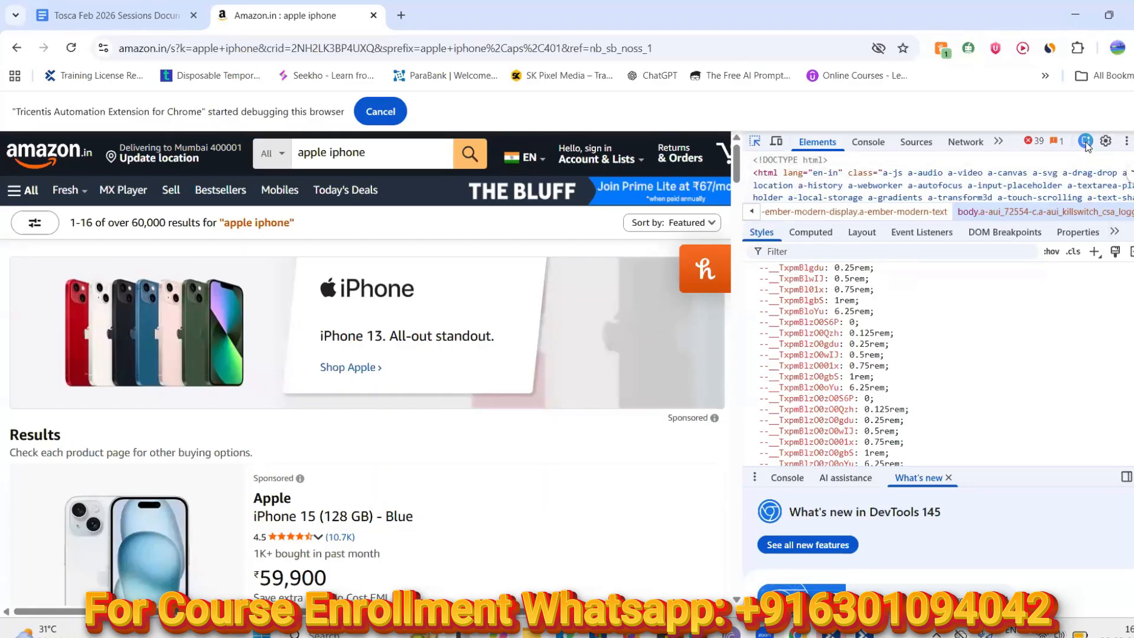
Undock the developer tools into a separate window, then dock them to the bottom
click(1126, 142)
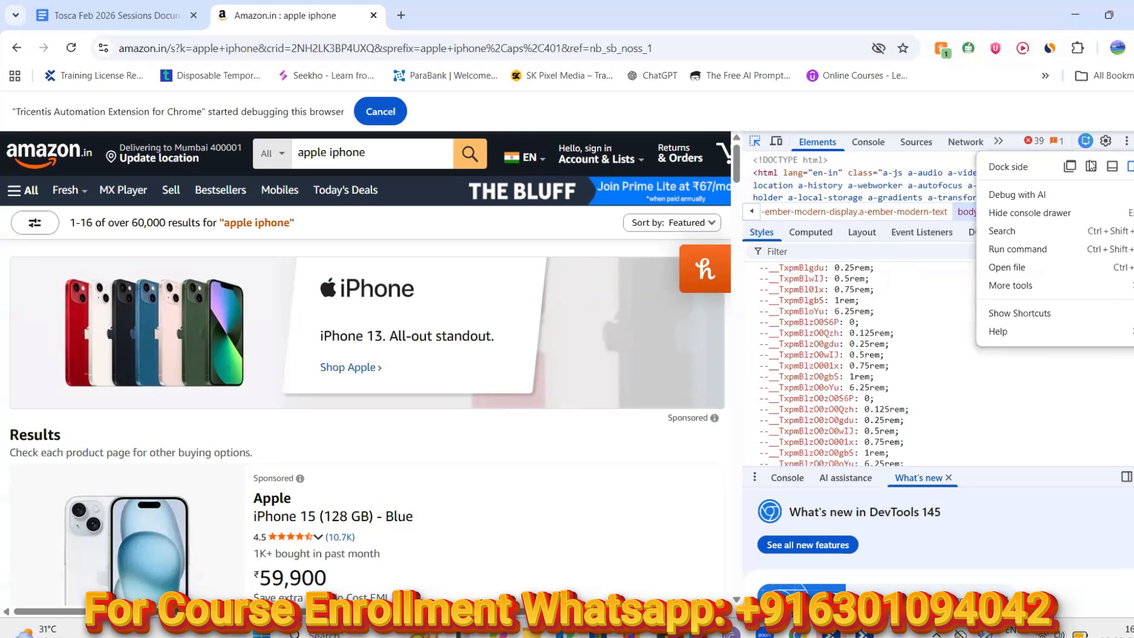
click(1069, 166)
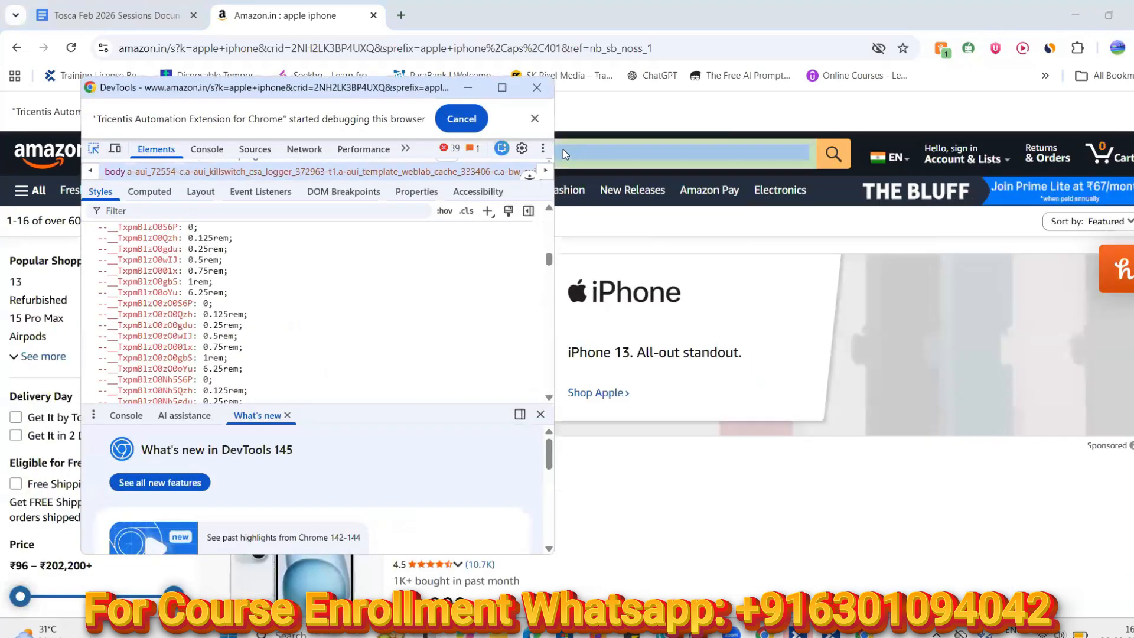
click(543, 148)
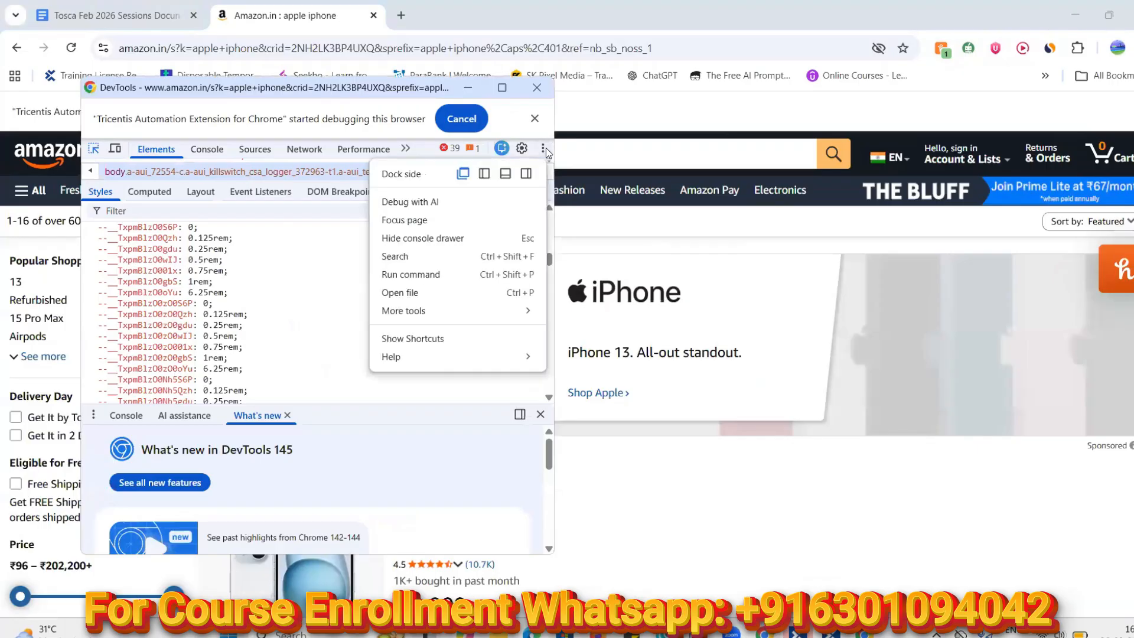
click(504, 173)
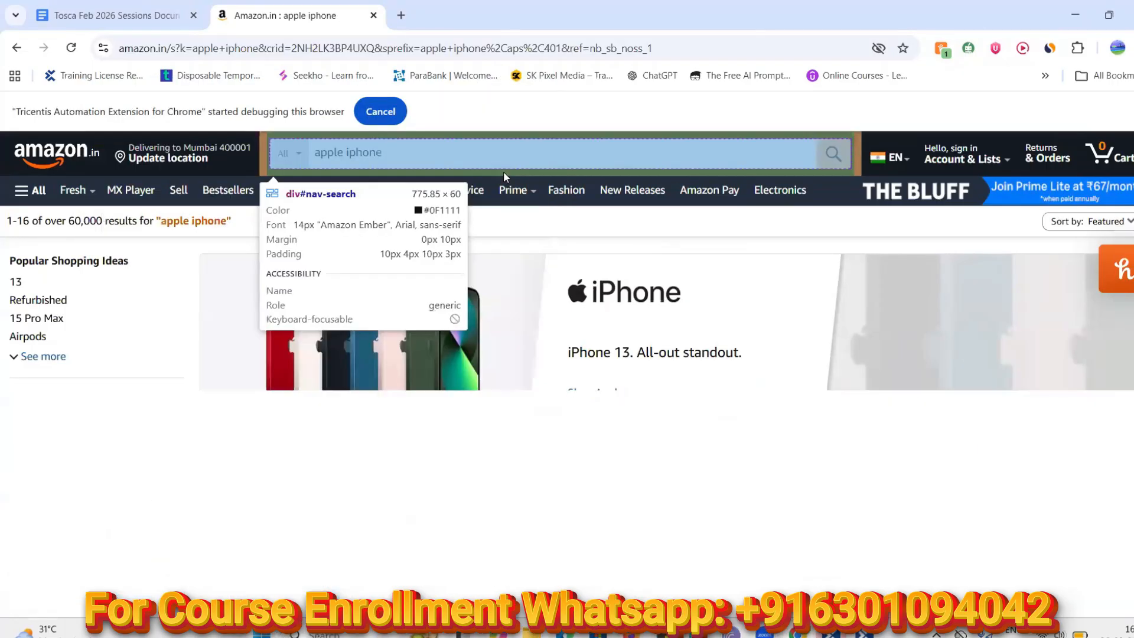
Close the developer tools so the Amazon results fill the browser again
scroll(460, 537, up, 2)
scroll(460, 538, up, 10)
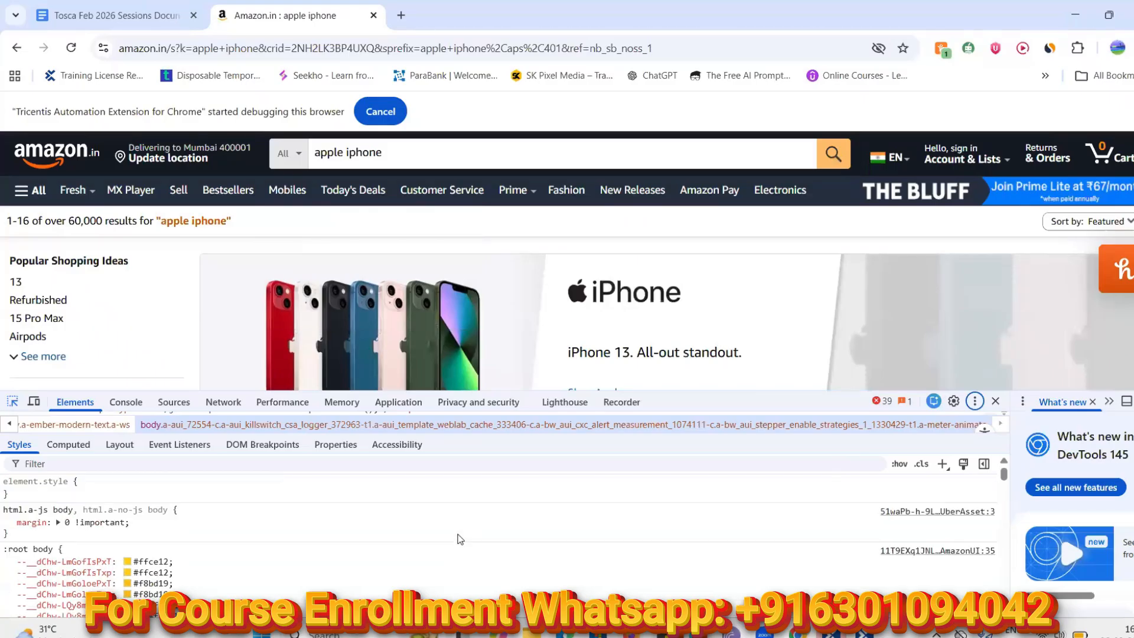
scroll(460, 539, down, 5)
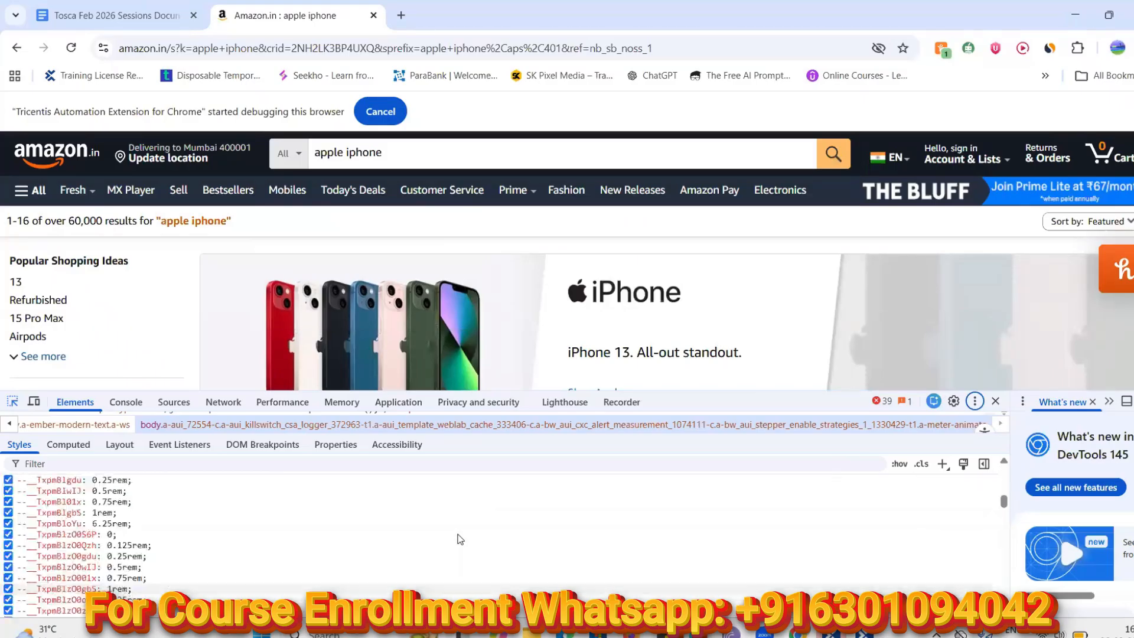
scroll(460, 538, up, 5)
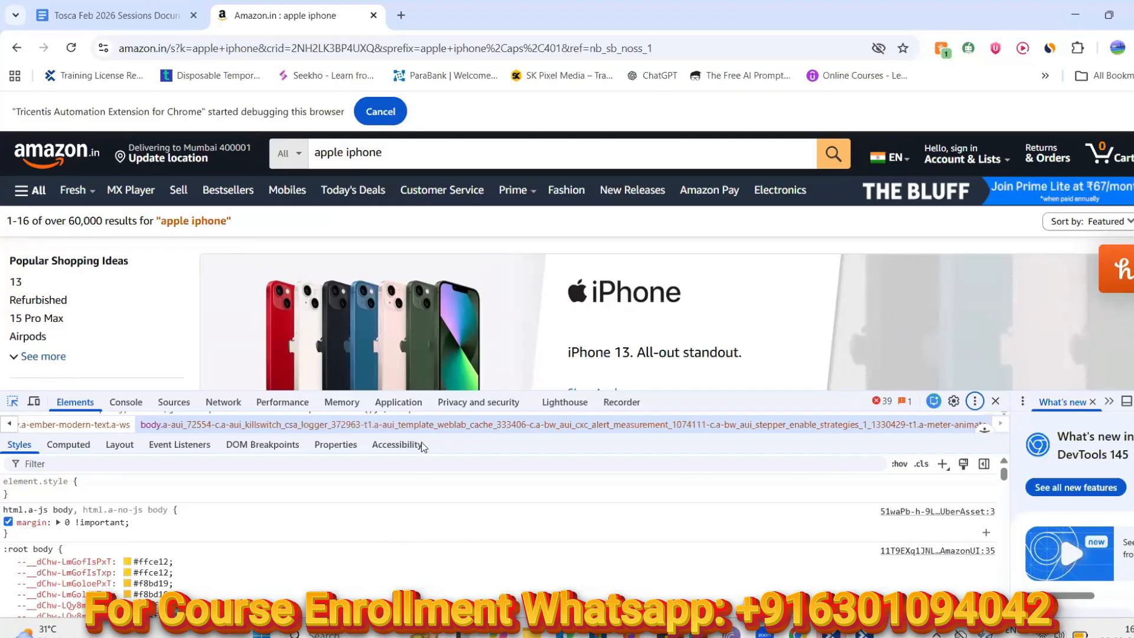
click(996, 402)
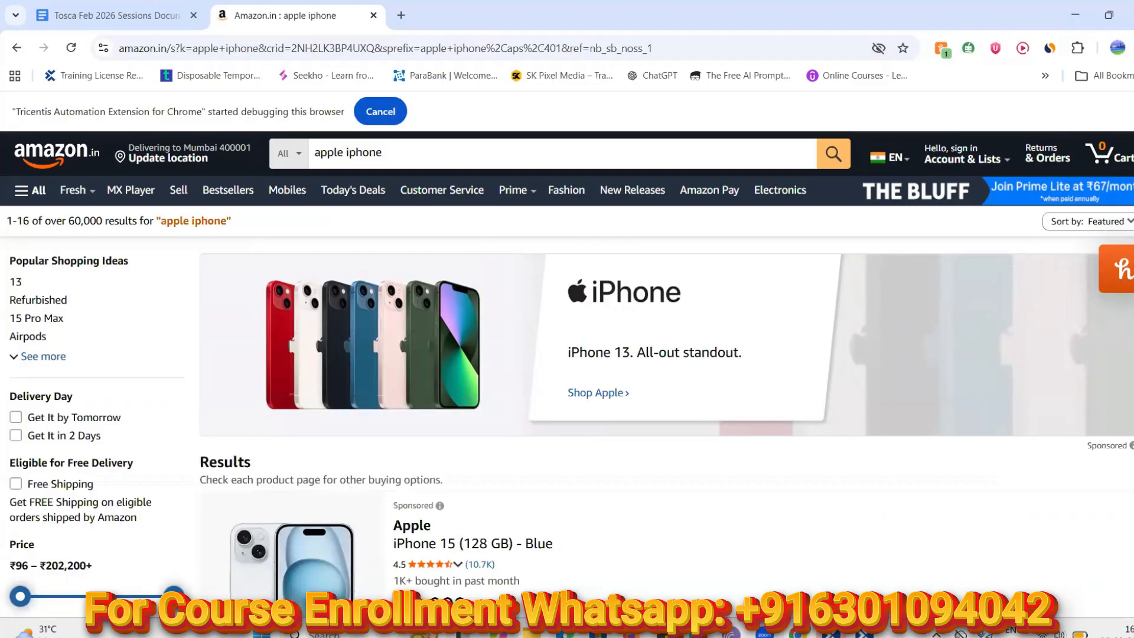
Bring XScan forward and slide Filtered items to Selected, showing only '1-16 of over 60,000 results for'
click(863, 634)
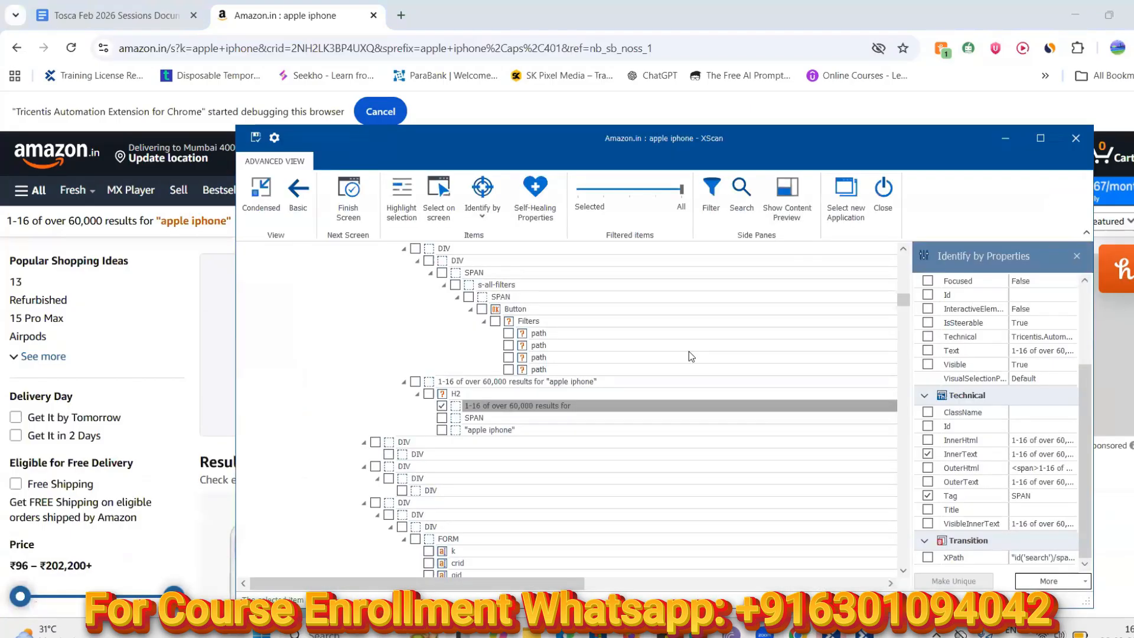
click(721, 222)
click(582, 193)
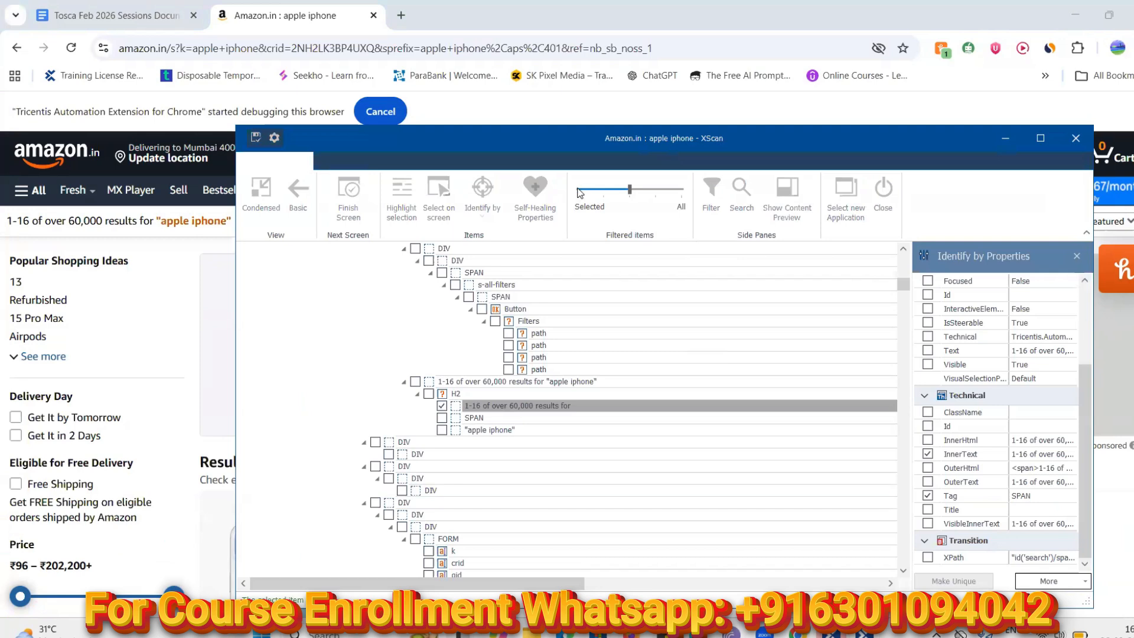
drag(630, 190, 577, 190)
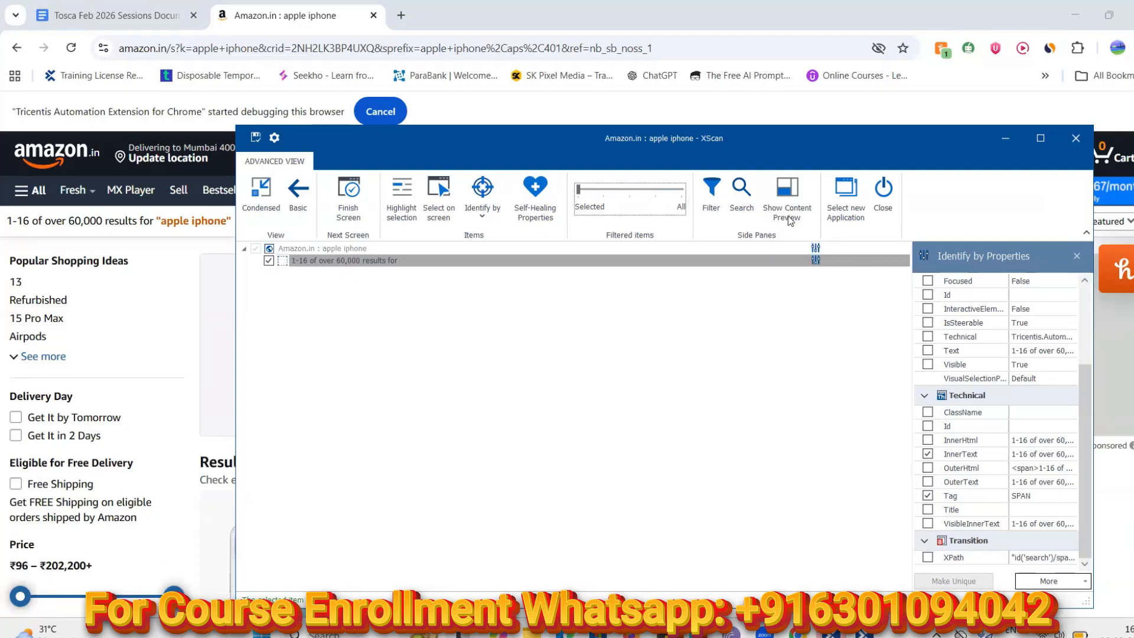
Open the element tree's filter options and slide Filtered items back to show all elements
click(712, 192)
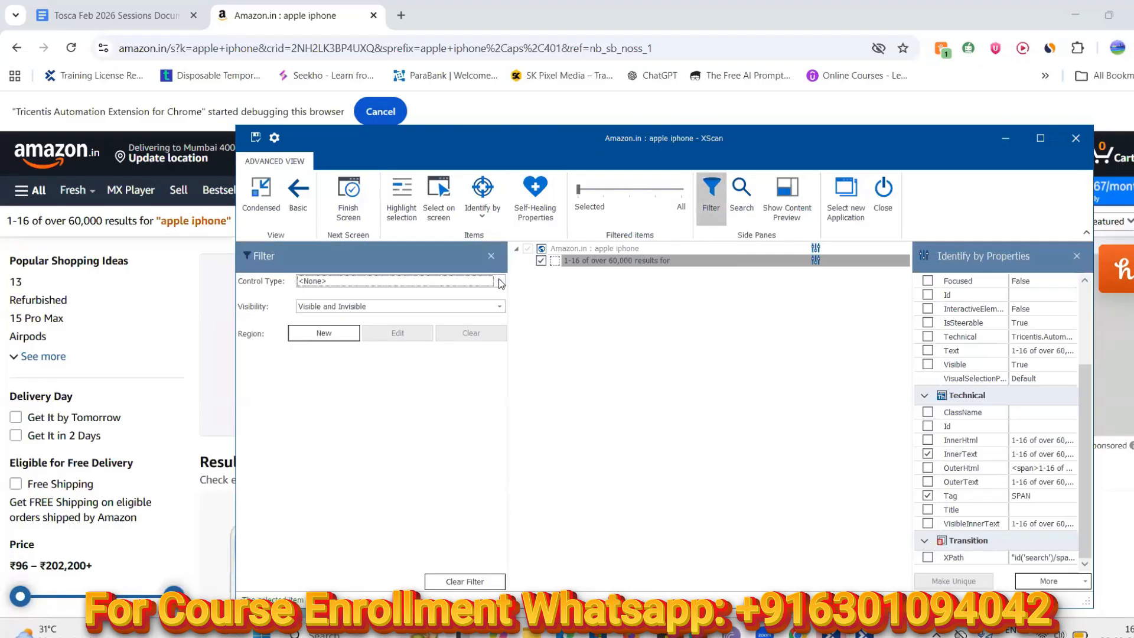
click(499, 281)
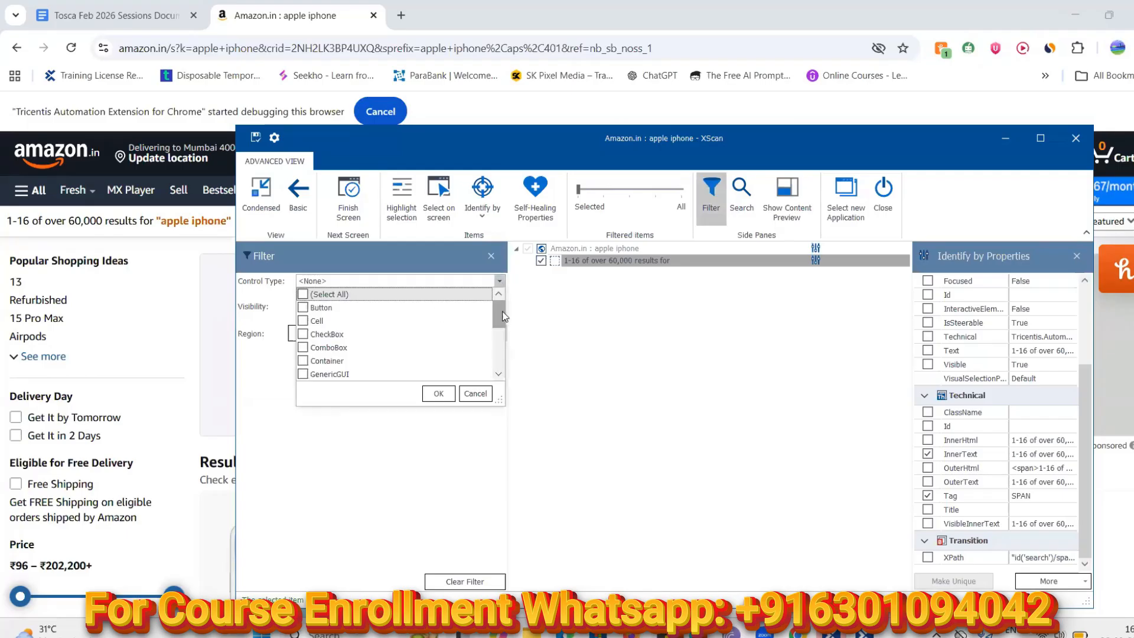
drag(499, 312, 500, 331)
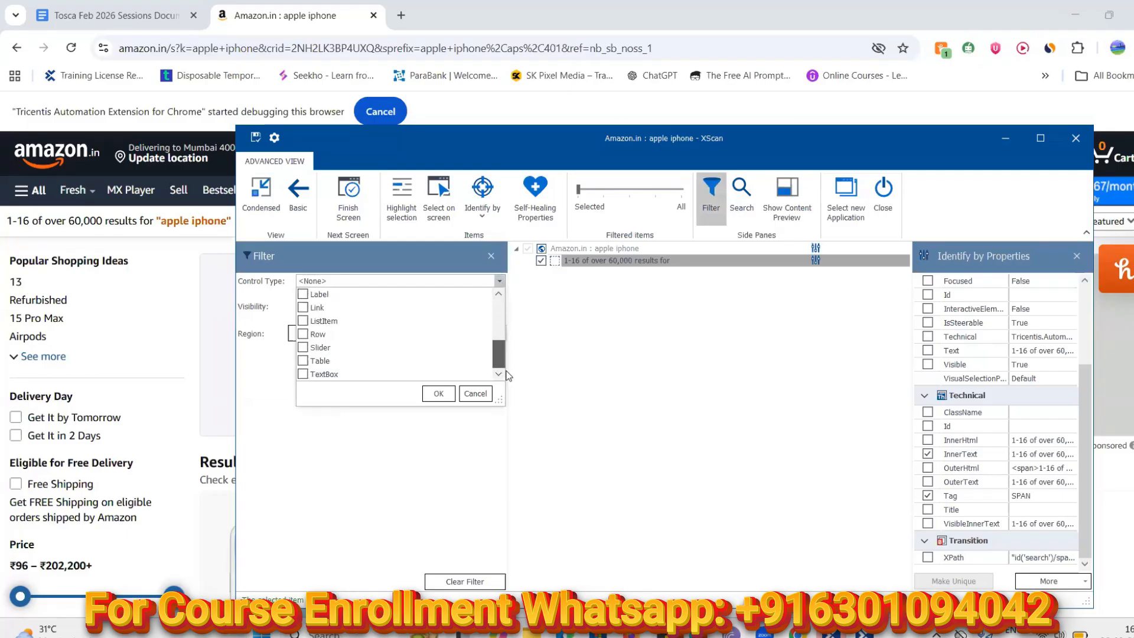
scroll(512, 302, up, 2)
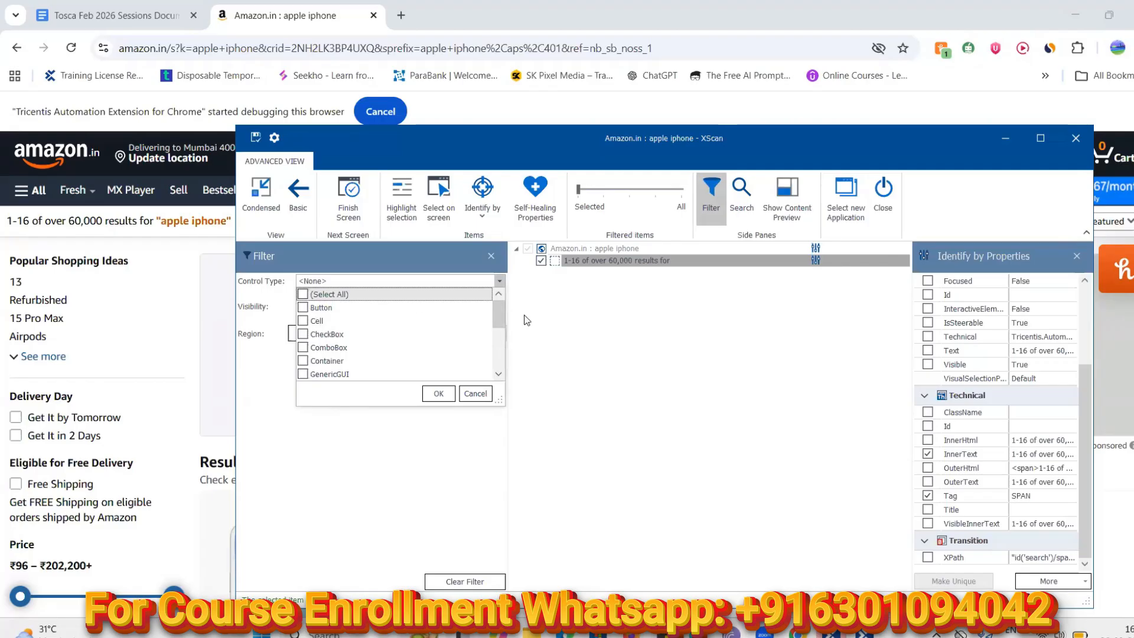
mouse_move(503, 316)
mouse_down()
mouse_move(502, 361)
mouse_move(505, 299)
mouse_up()
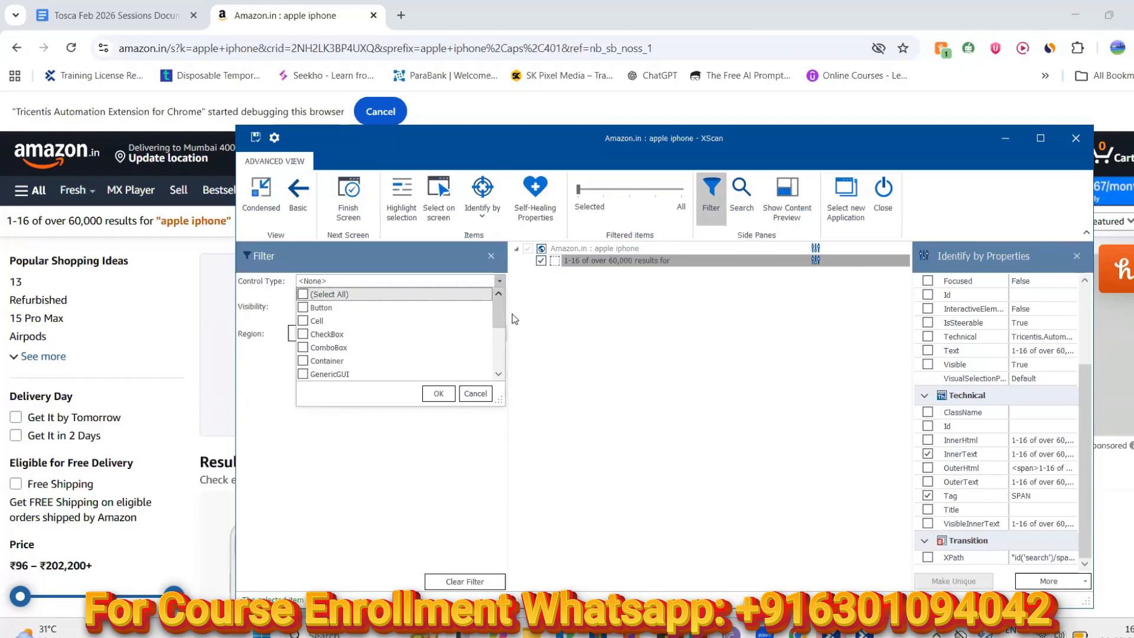
drag(621, 188, 684, 187)
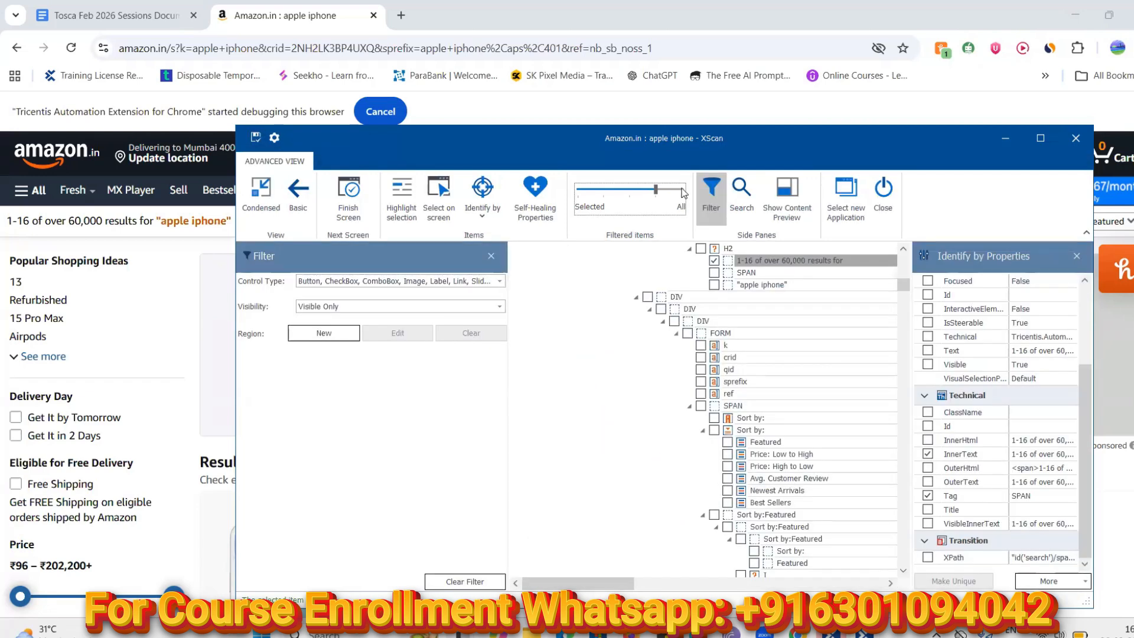
click(682, 189)
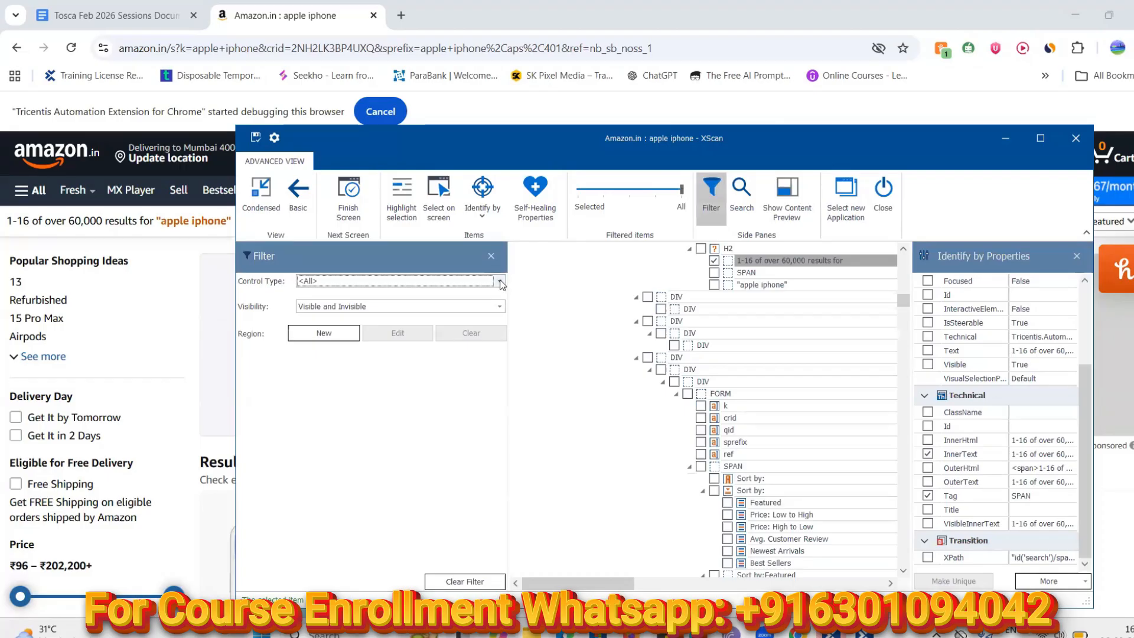
Filter the tree by Control Type to Button only, then bring up the Start menu
click(500, 282)
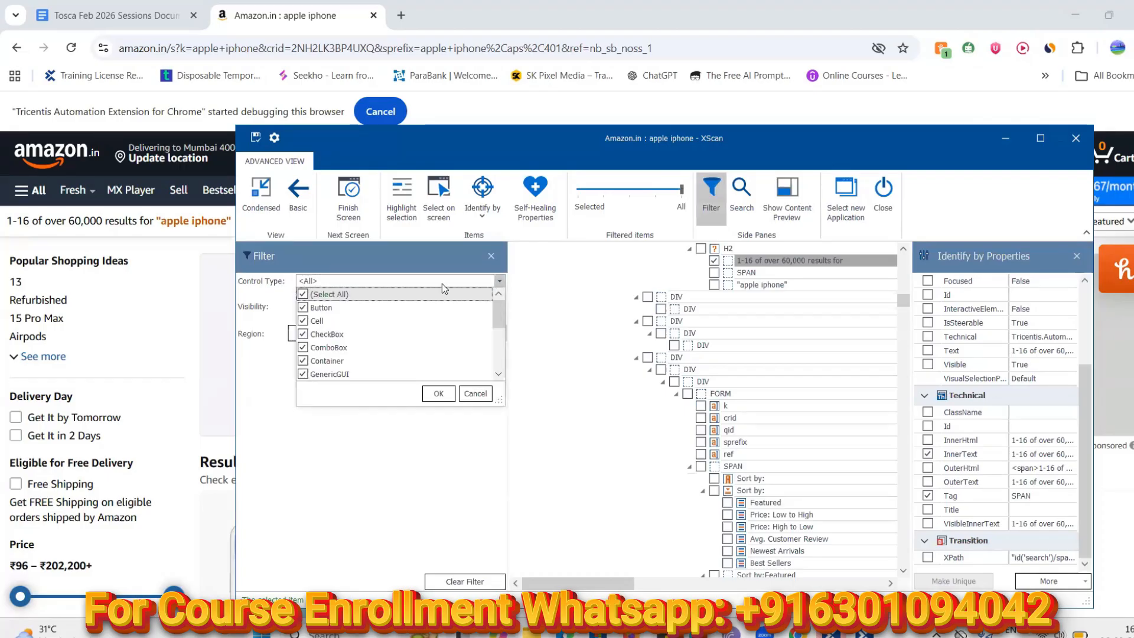
click(303, 295)
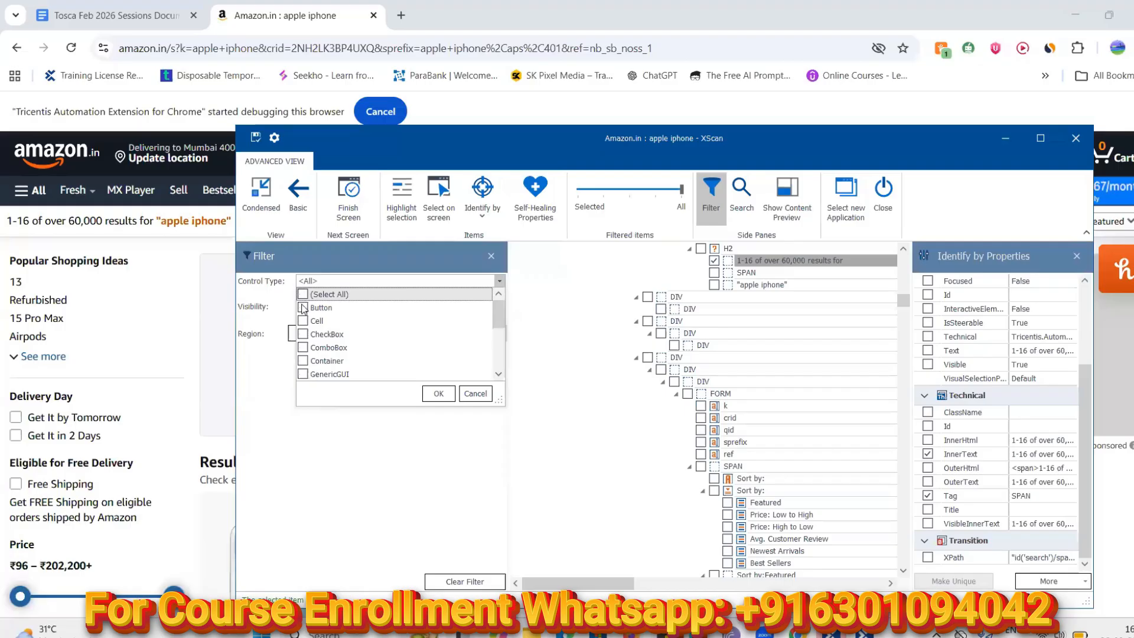
click(303, 308)
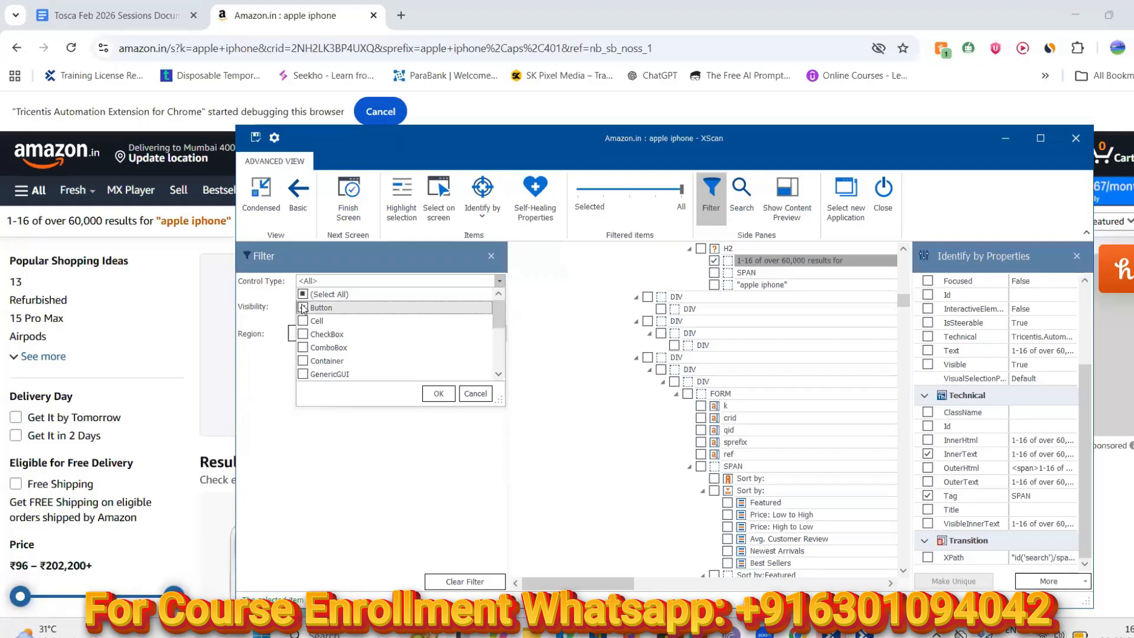
click(437, 394)
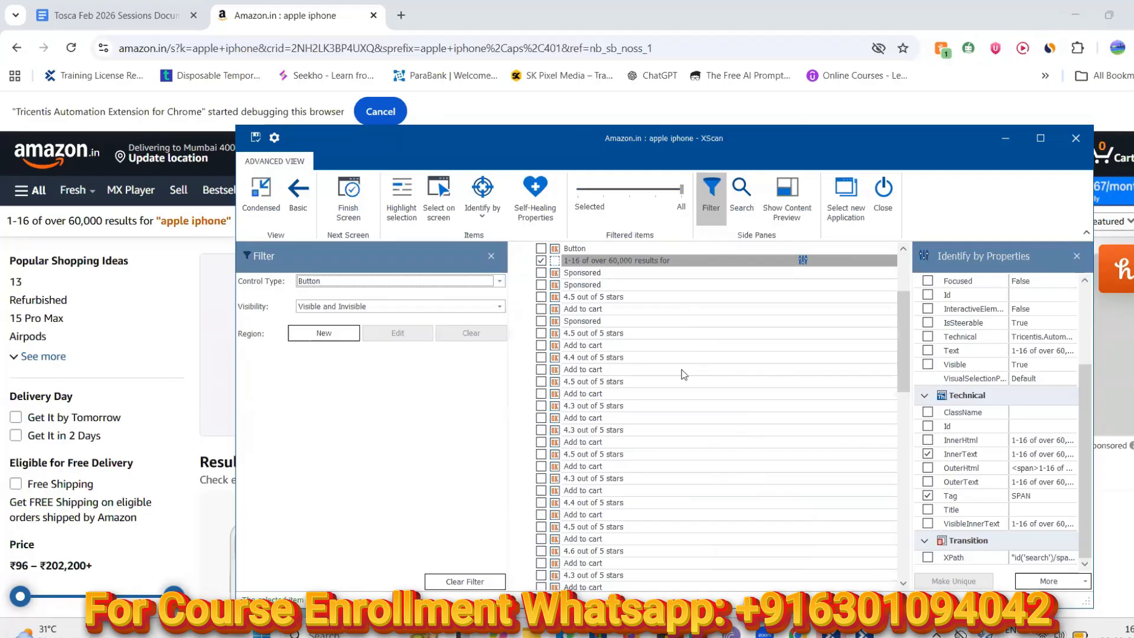
scroll(683, 374, up, 1)
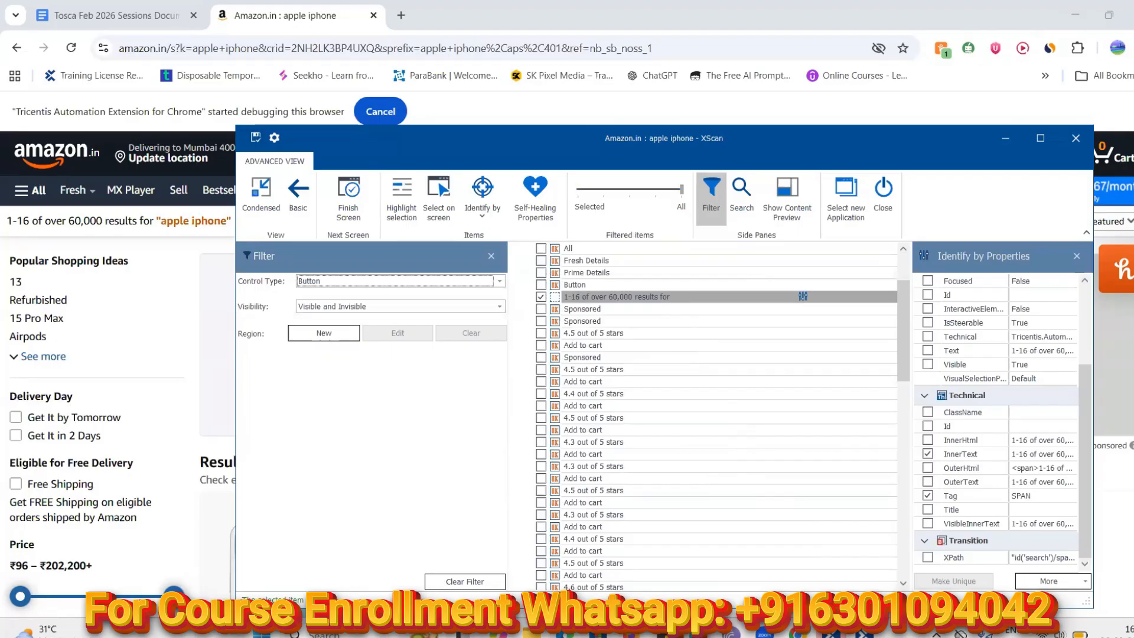
key(super)
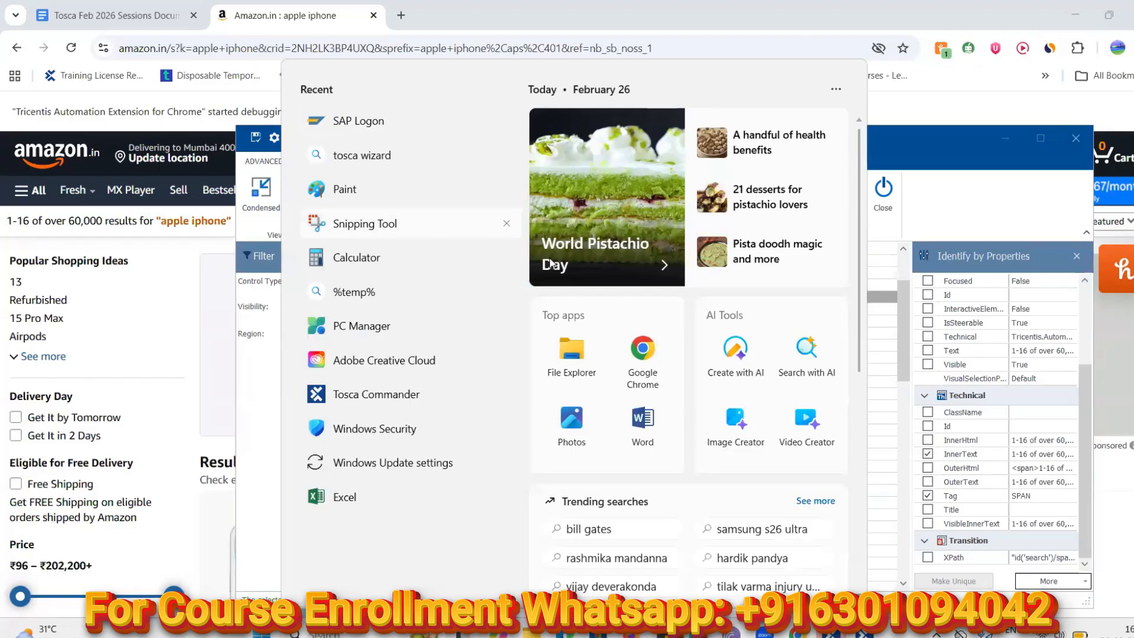
Snip the small OK icon from the XScan tree with Snipping Tool, then launch Paint
click(369, 228)
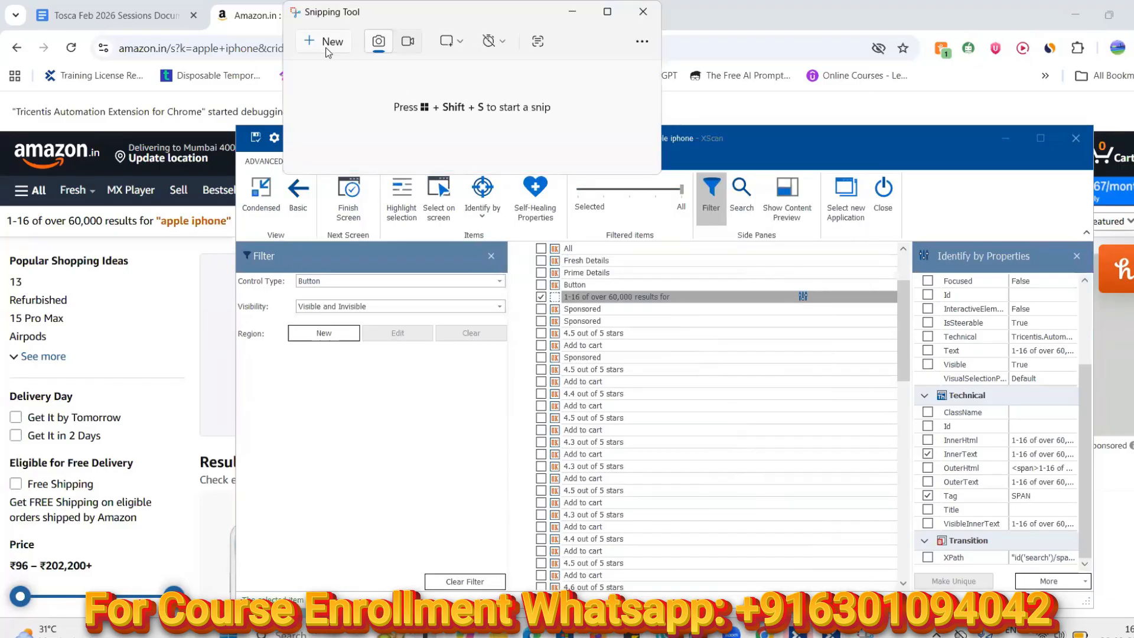
click(329, 52)
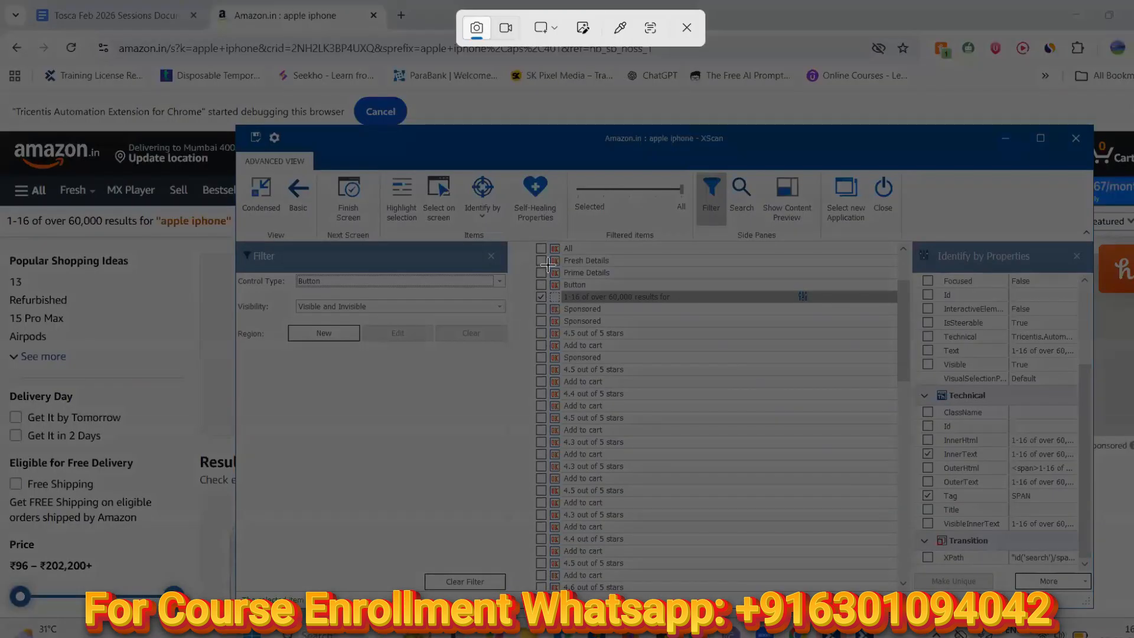
drag(548, 265, 554, 273)
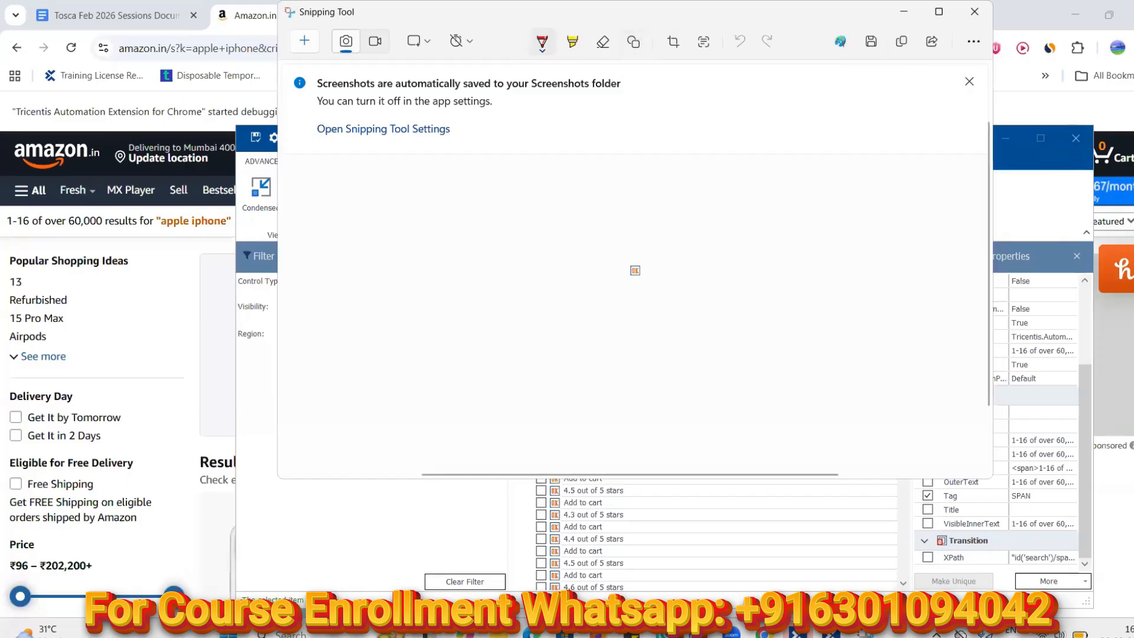
click(293, 634)
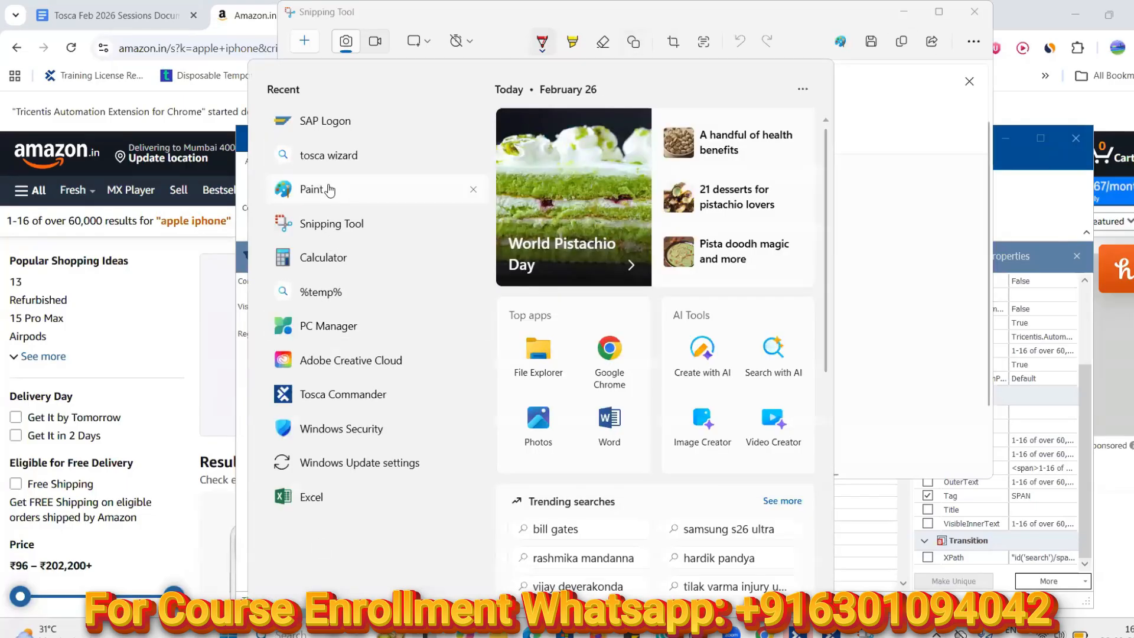
click(329, 189)
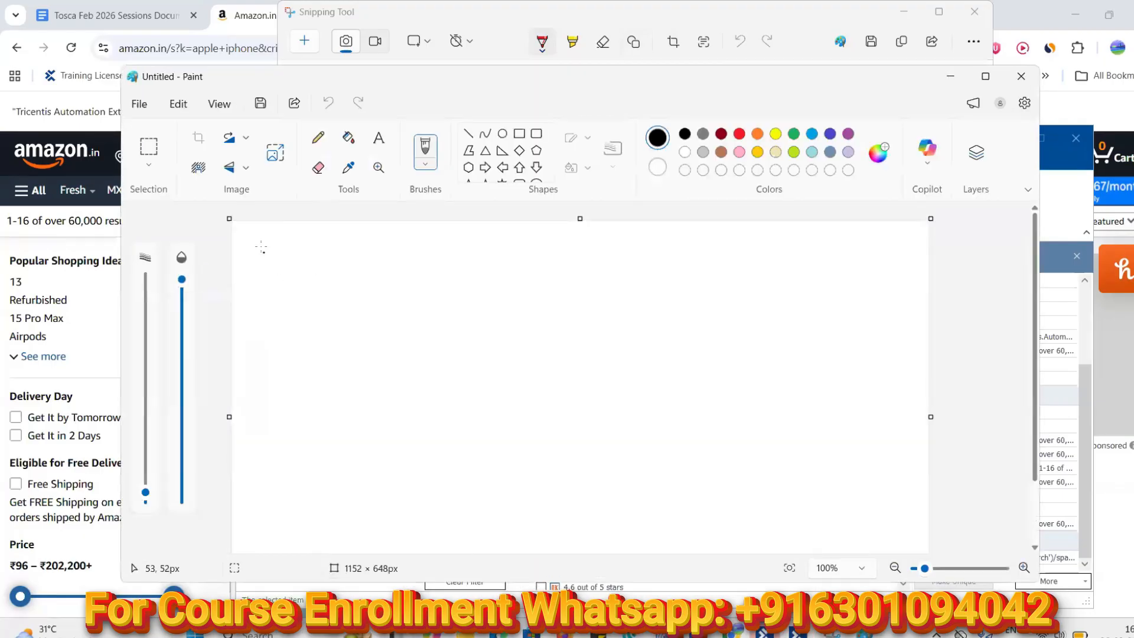
Paste the snipped icon, enlarge it to about 133×106 px, and move it bottom-left
click(282, 247)
key(ctrl+z)
key(ctrl+v)
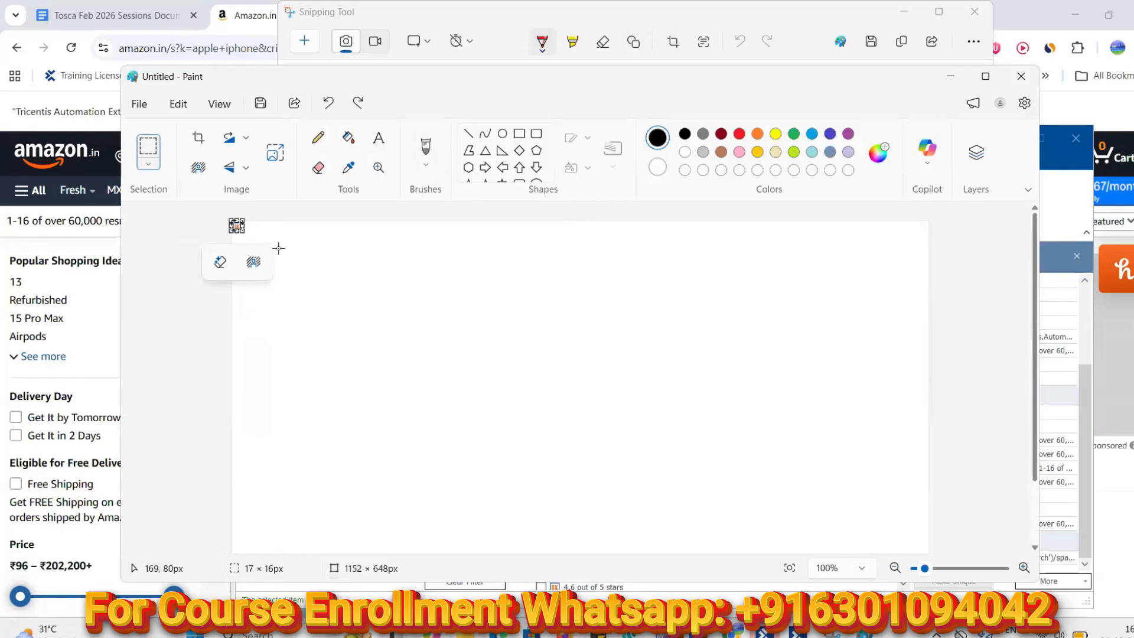
drag(243, 236, 314, 286)
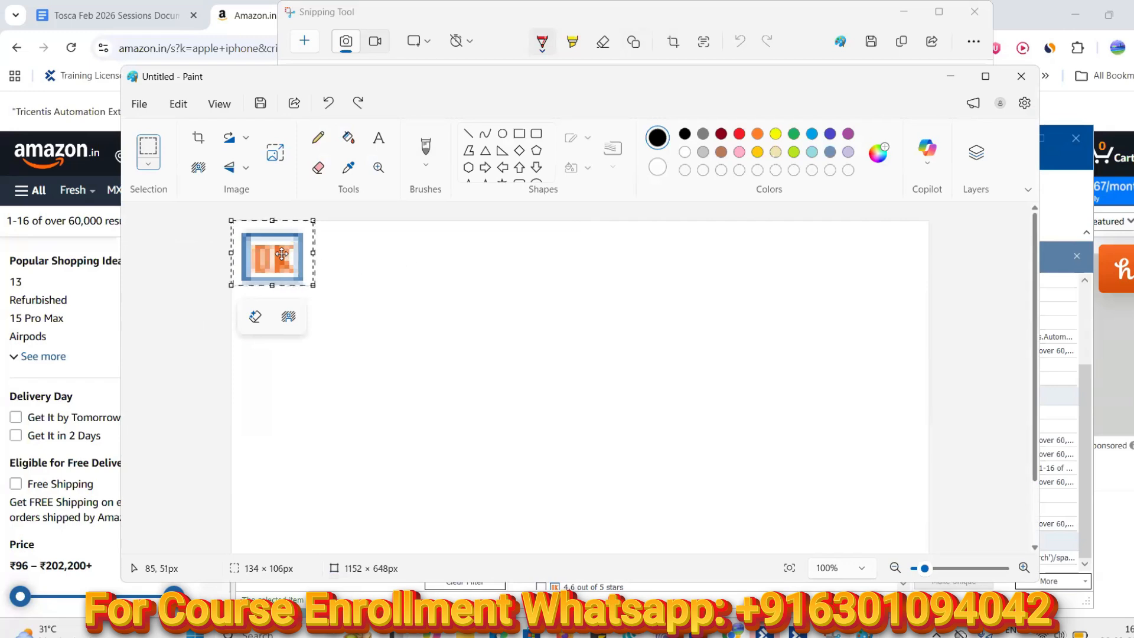
drag(295, 281, 339, 542)
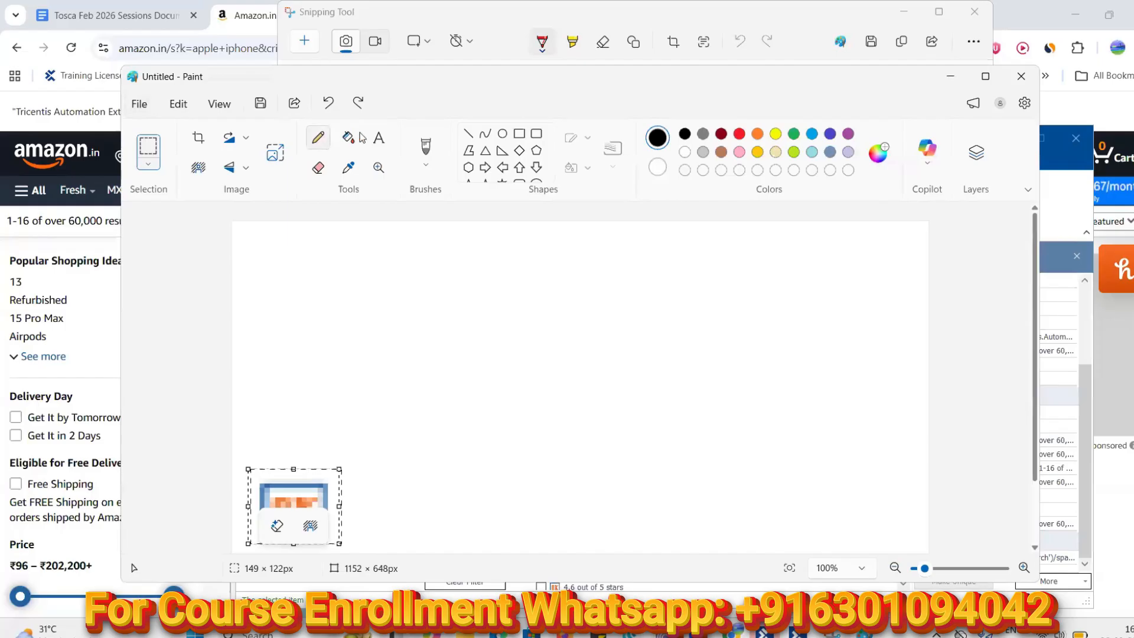
Add a small 'Button' text label above the icon
click(379, 137)
click(271, 459)
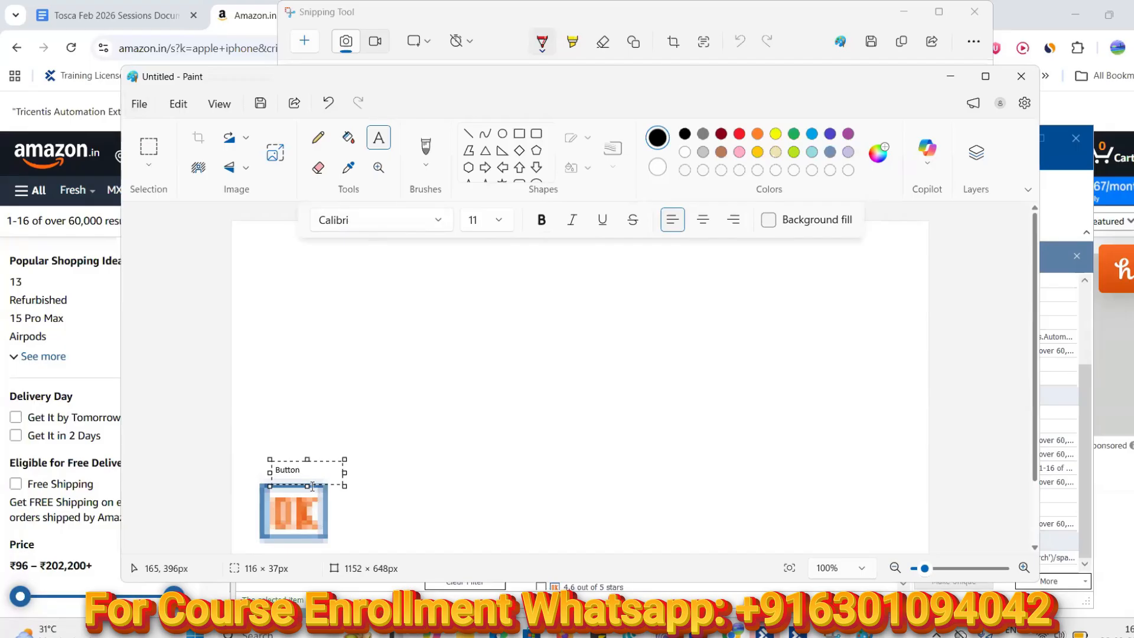
double_click(275, 469)
click(379, 169)
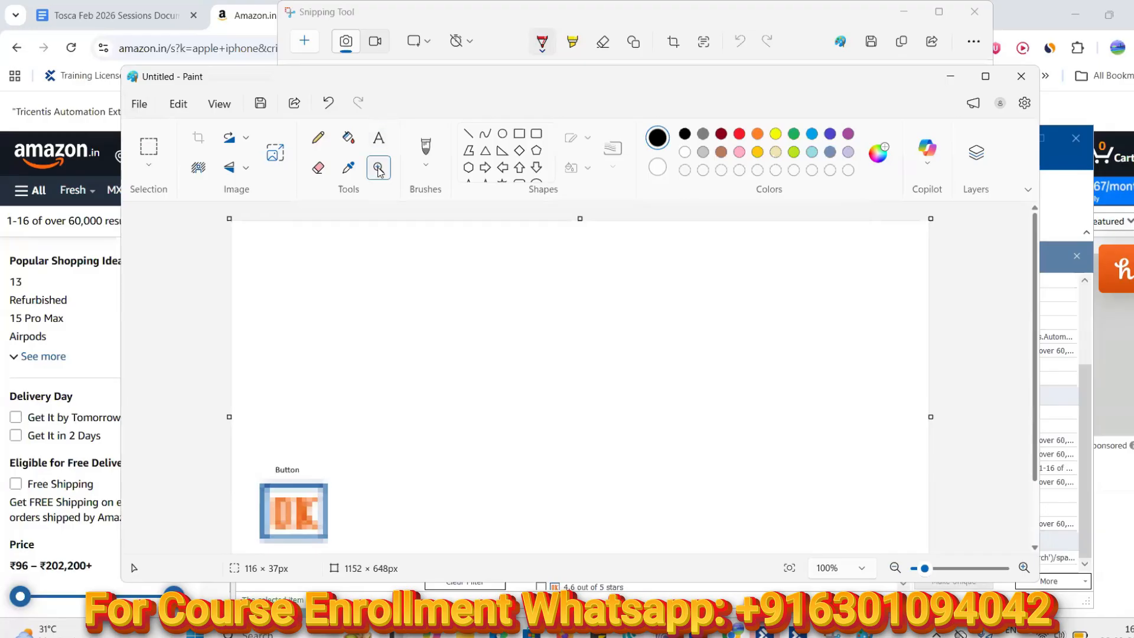
click(379, 170)
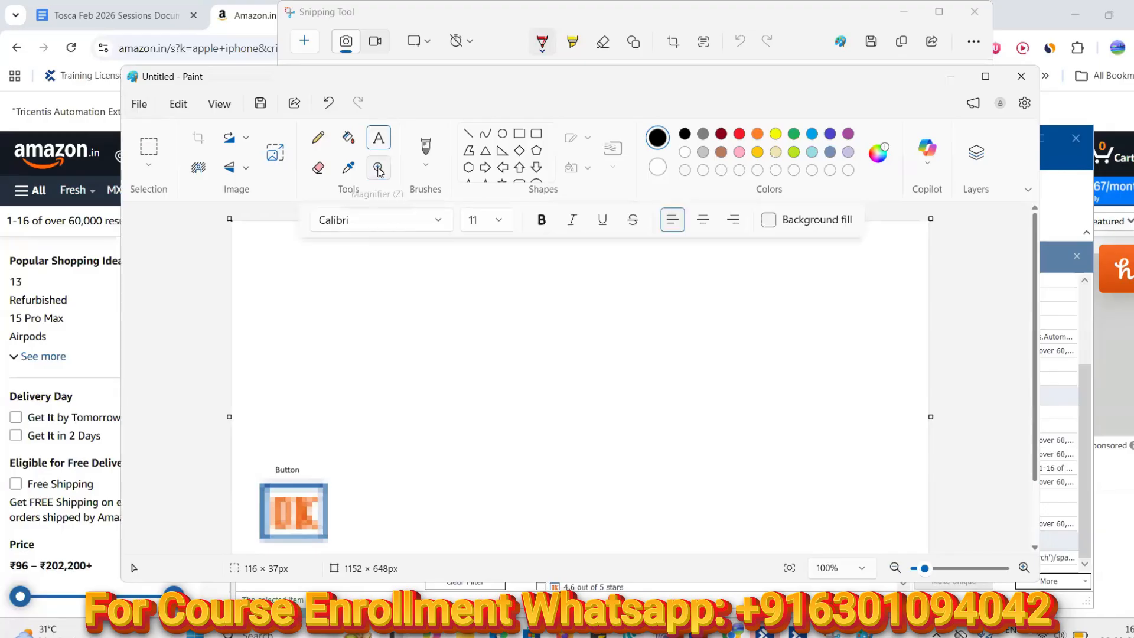
click(286, 465)
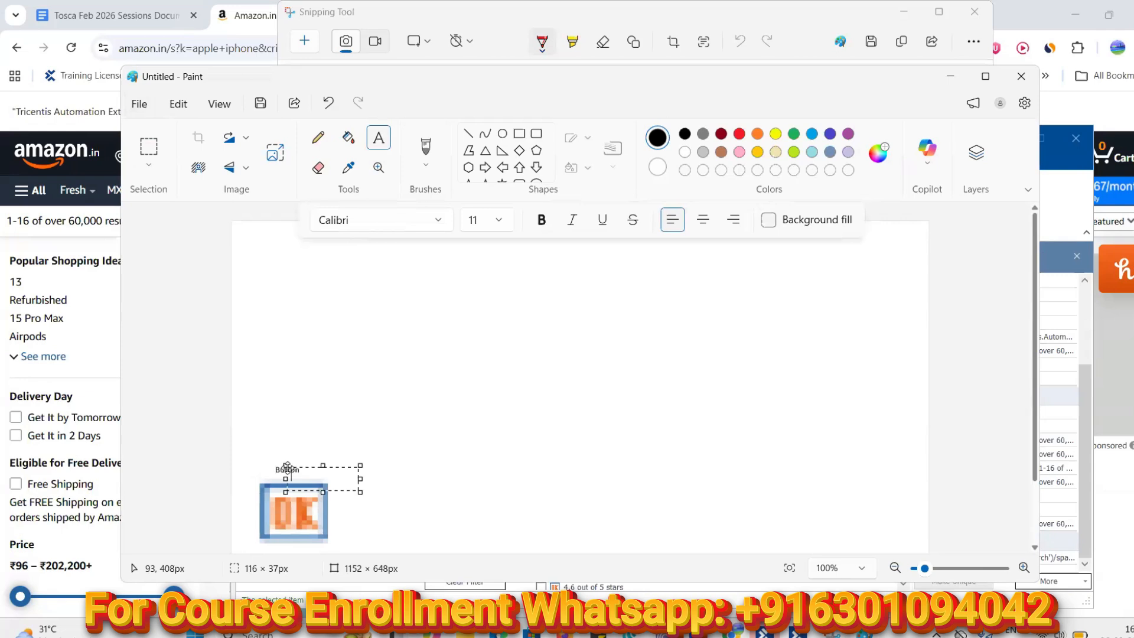
key(ctrl+z)
click(295, 464)
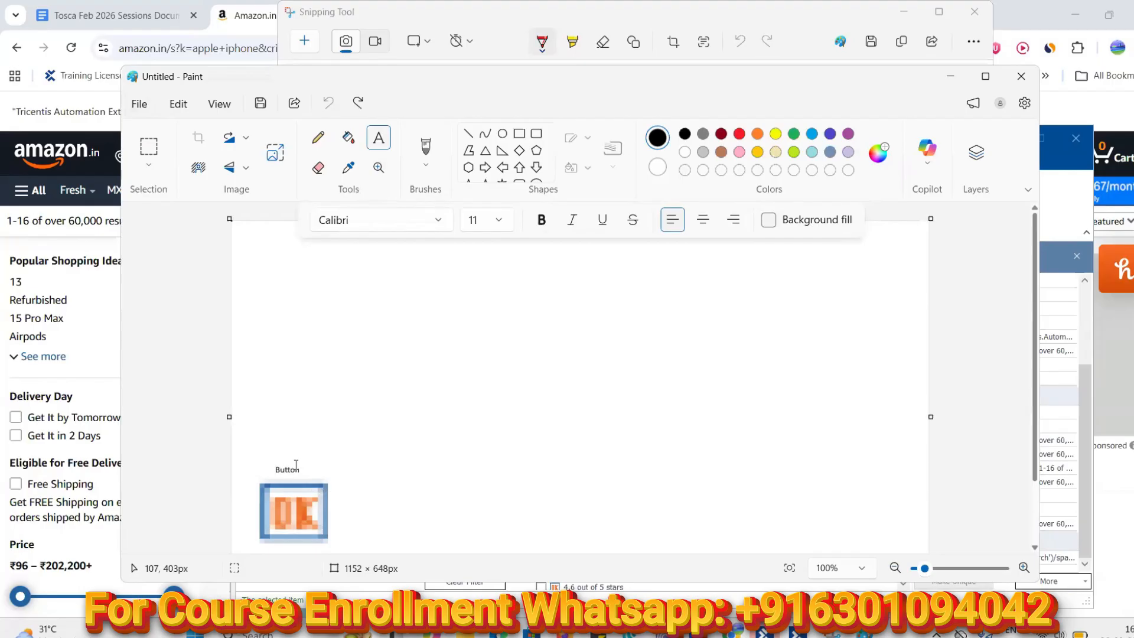
click(288, 469)
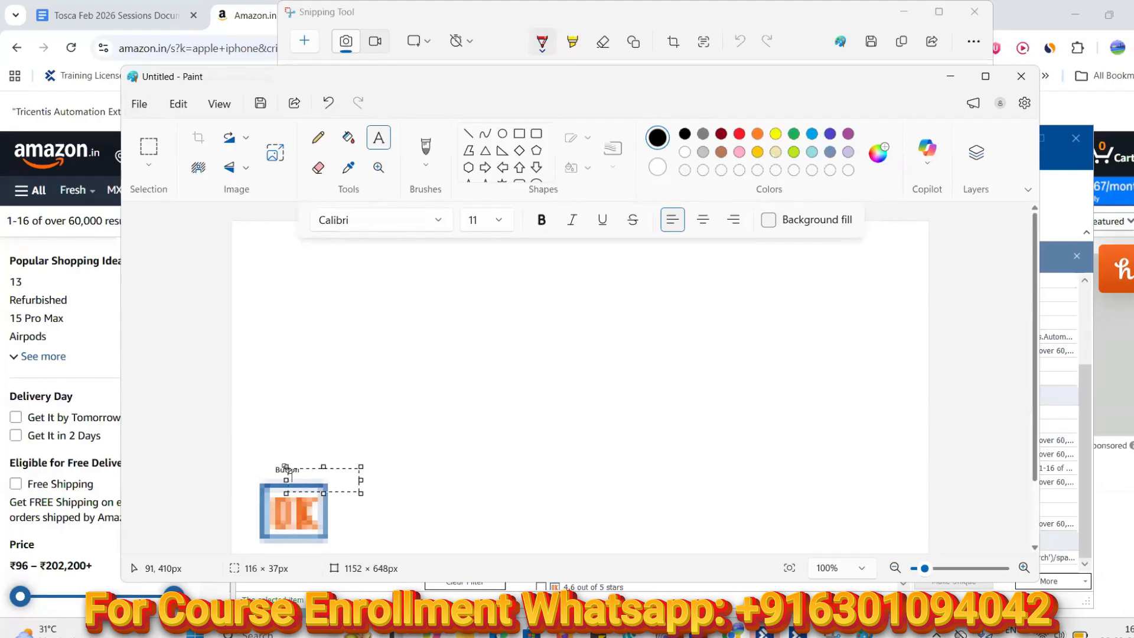
click(285, 470)
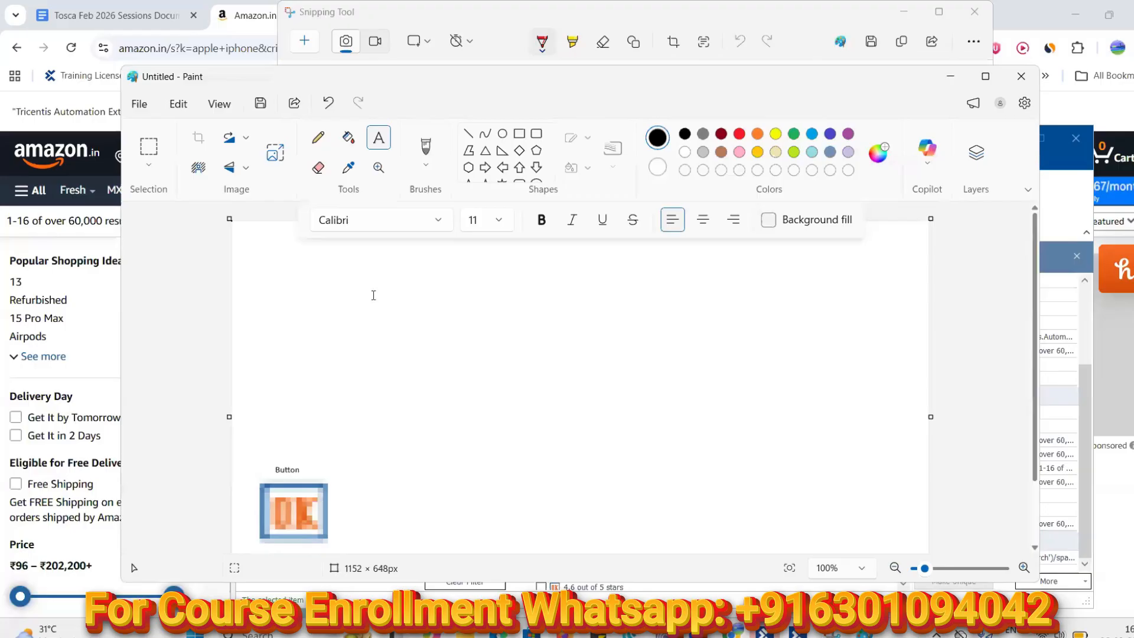
click(276, 469)
click(278, 470)
Look through Paint's editing commands and pick the Eraser
click(140, 104)
click(179, 104)
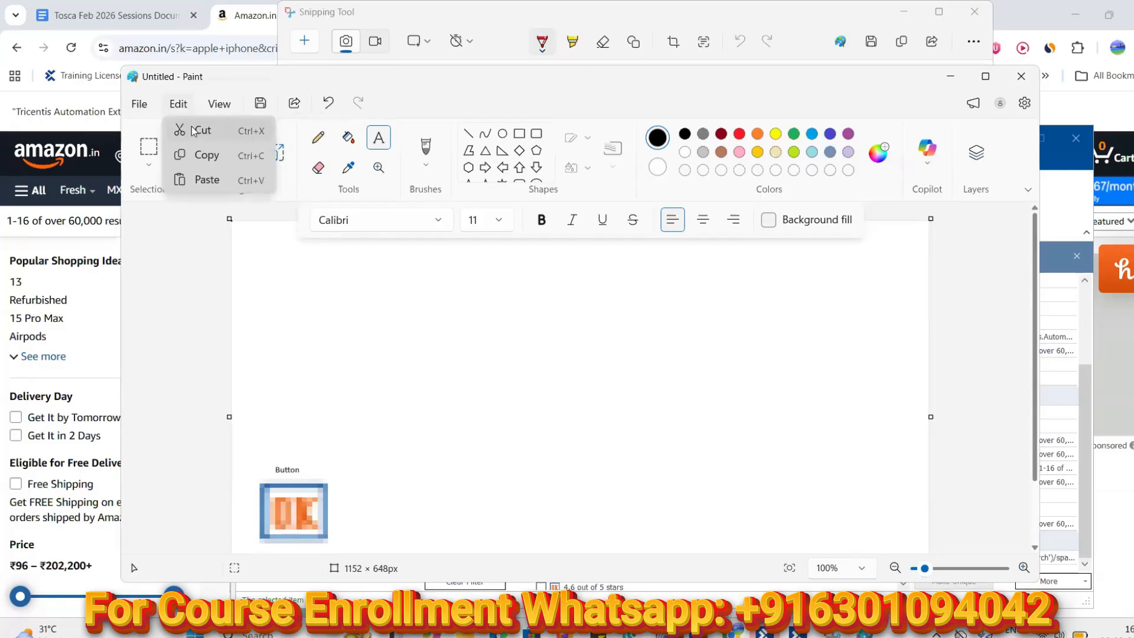
click(319, 170)
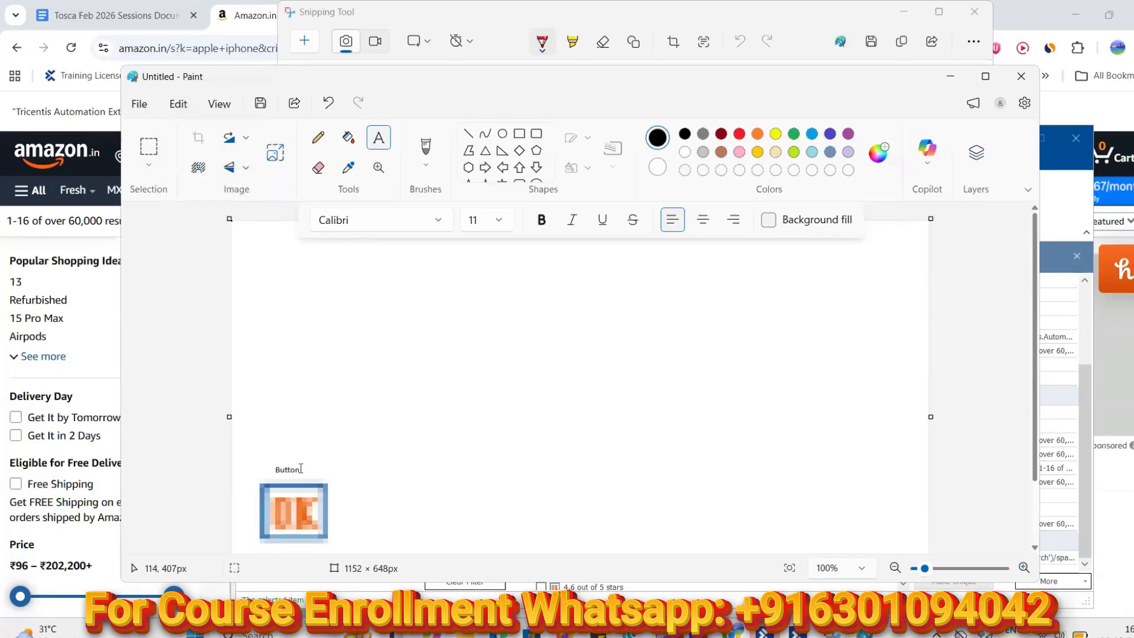
click(318, 167)
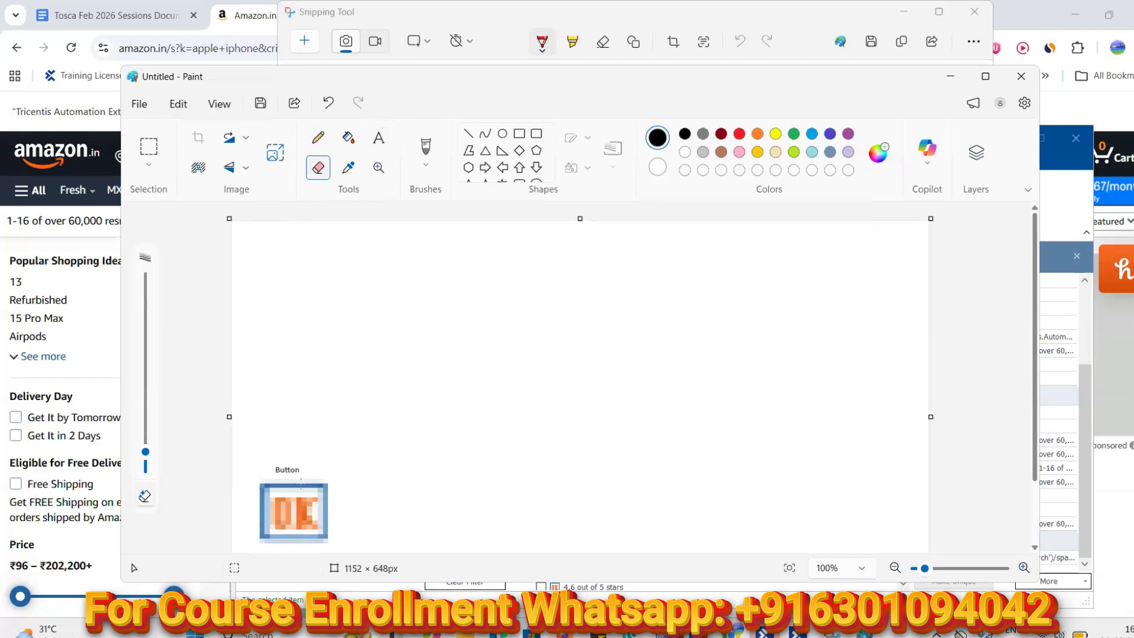
Erase the small label with a 21 px eraser and set the Text tool to bold 20 pt
drag(145, 452, 146, 424)
drag(303, 467, 278, 467)
click(378, 141)
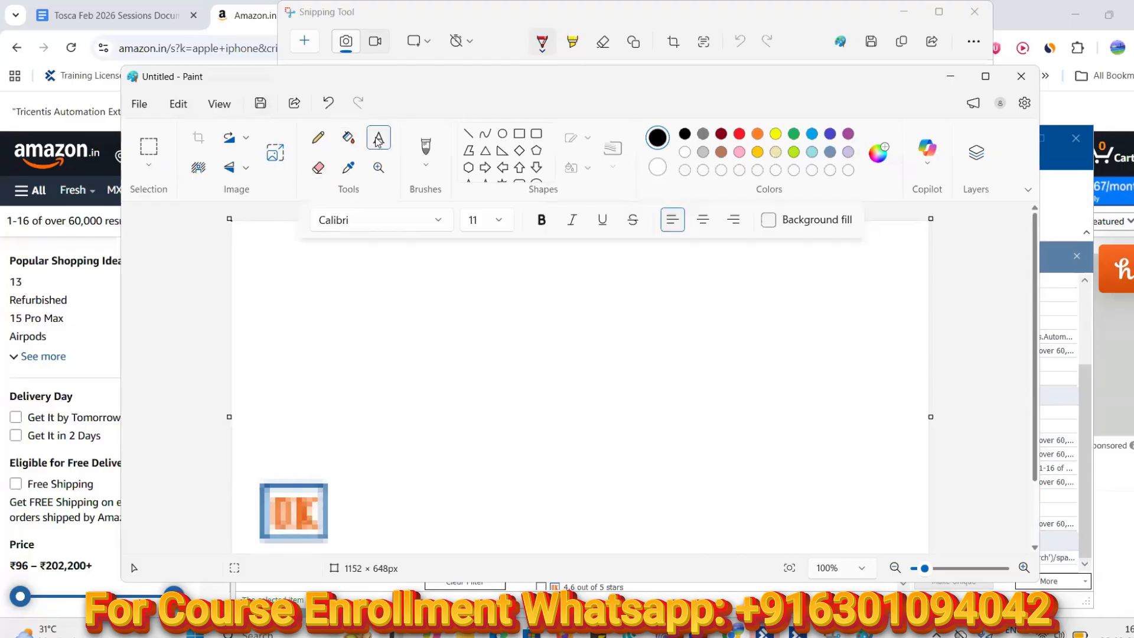
click(498, 222)
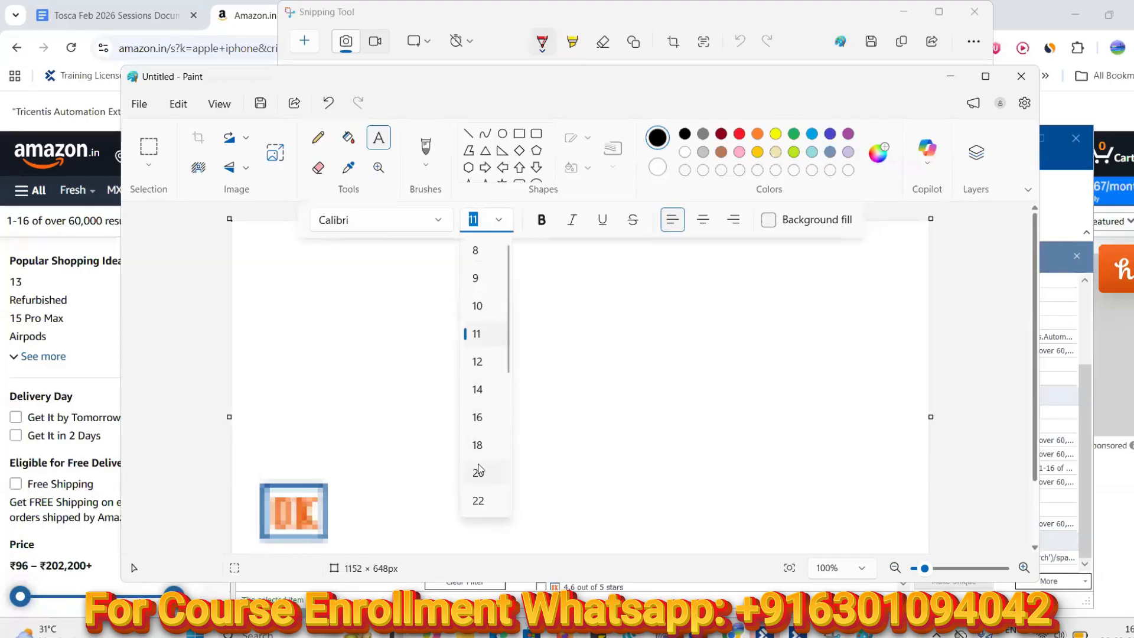
click(477, 472)
click(542, 221)
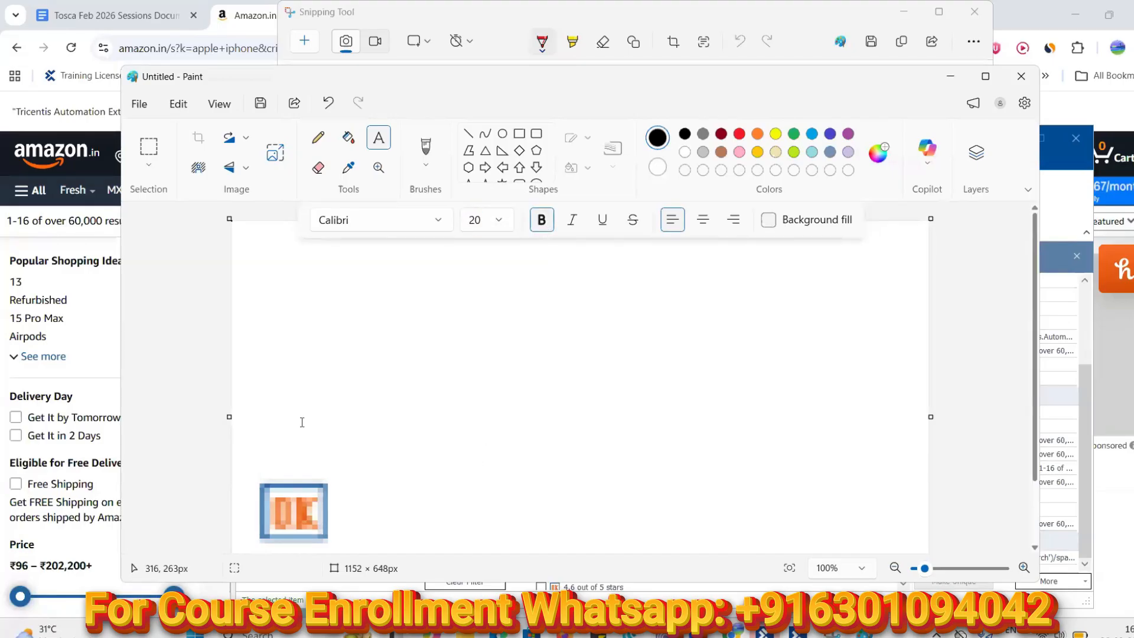
Type a bold 'Button' label above the icon, then minimize Paint
click(263, 460)
text(Button)
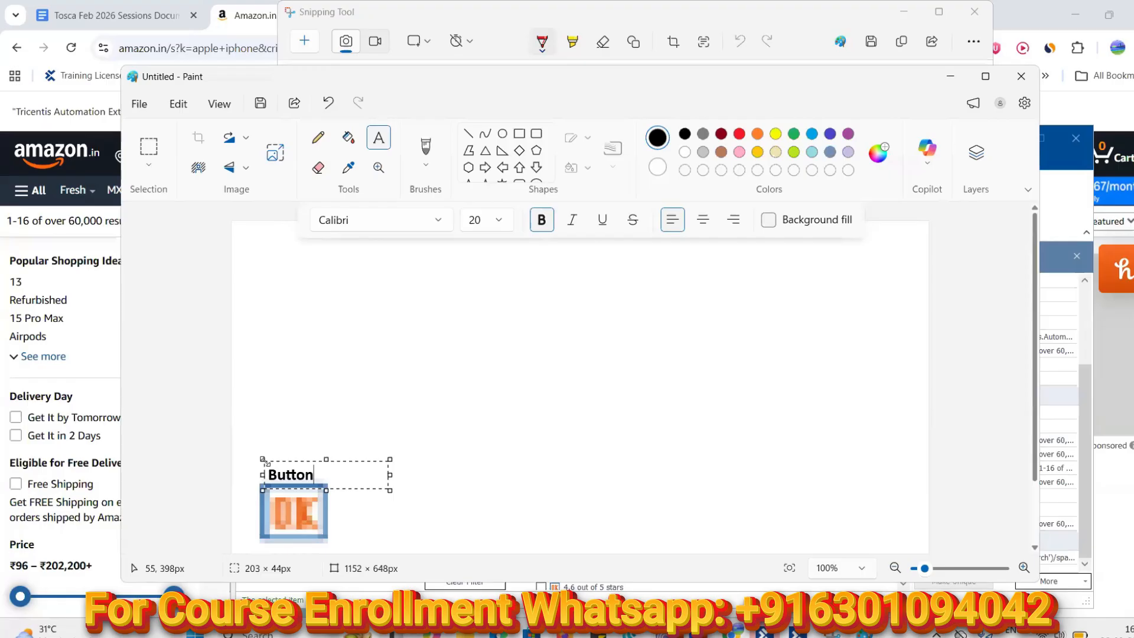
key(Return)
key(Escape)
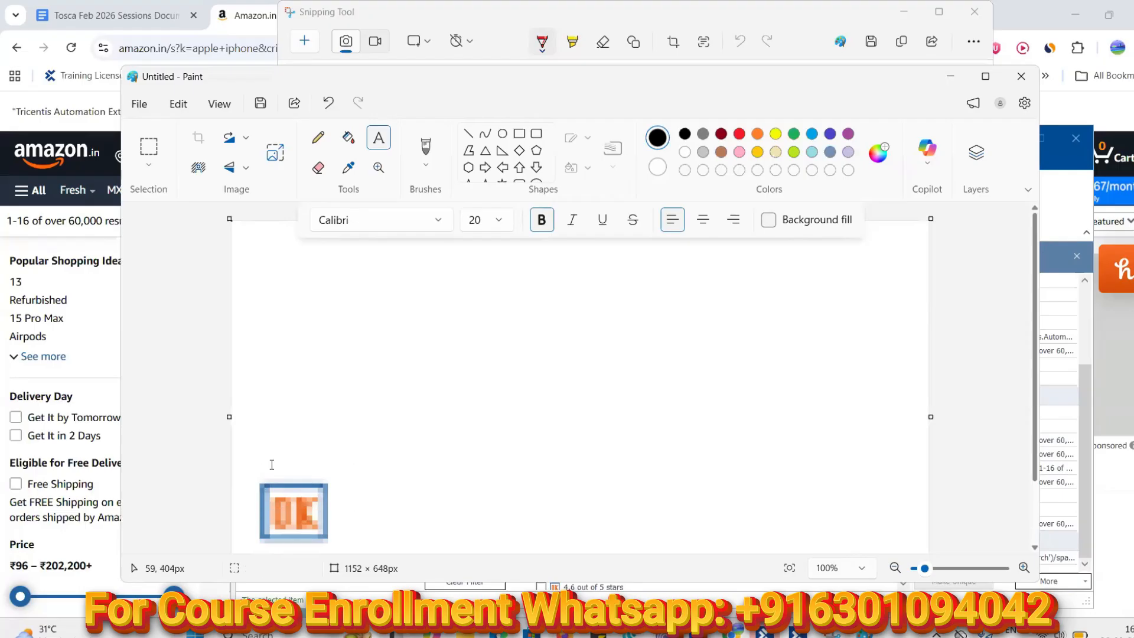
click(270, 464)
text(Button)
click(436, 481)
click(950, 77)
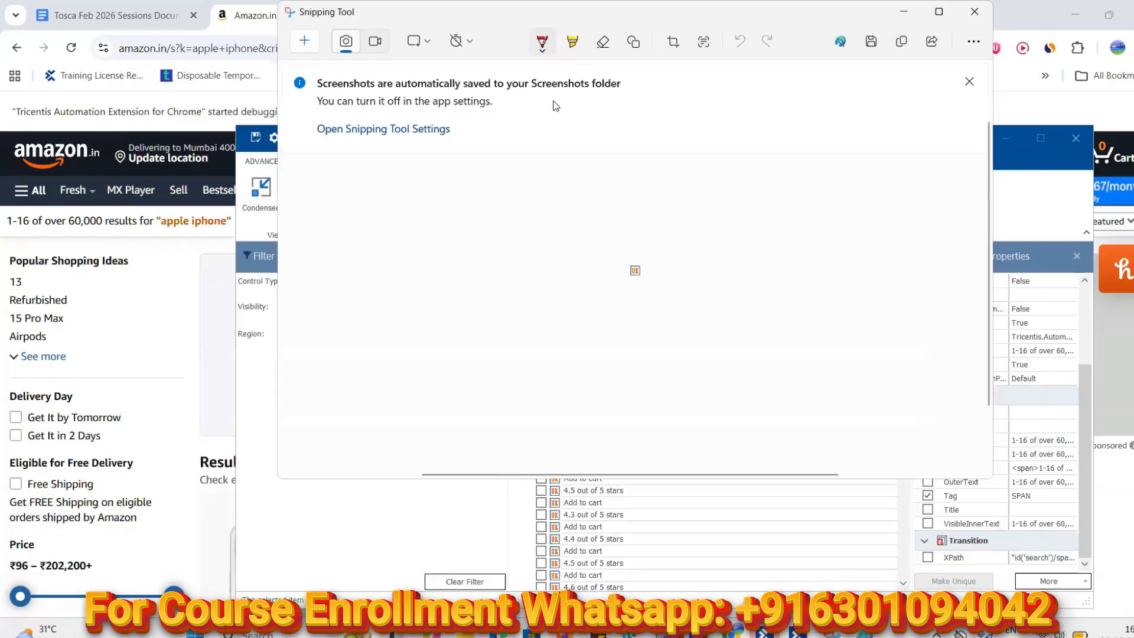
Switch the Control Type filter from Button to CheckBox, briefly trying Cell along the way
click(907, 22)
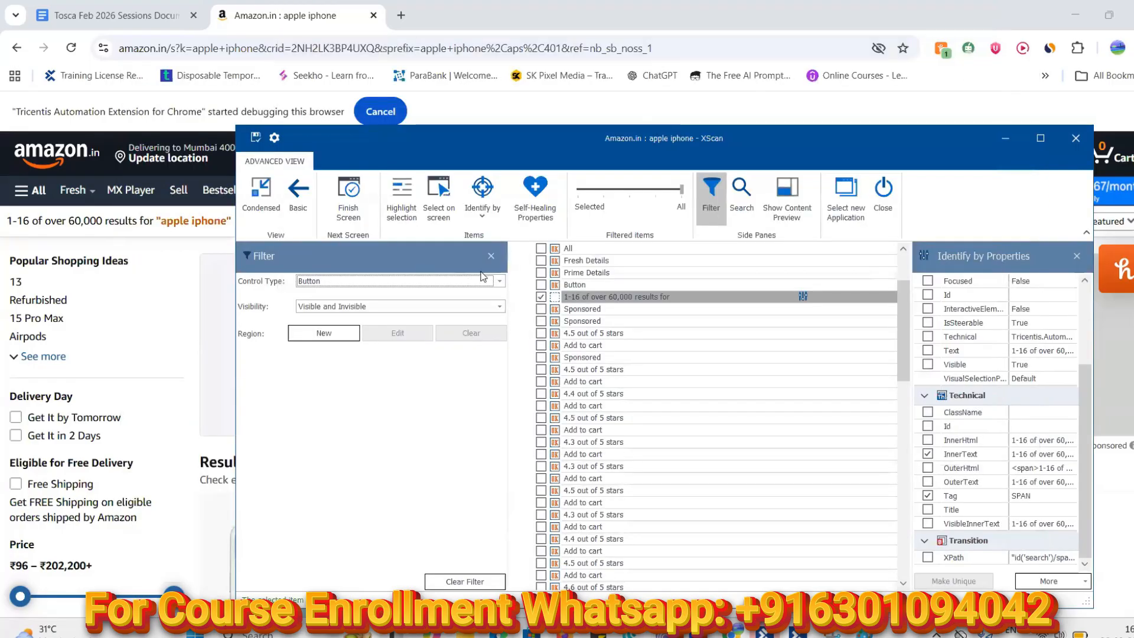
click(499, 281)
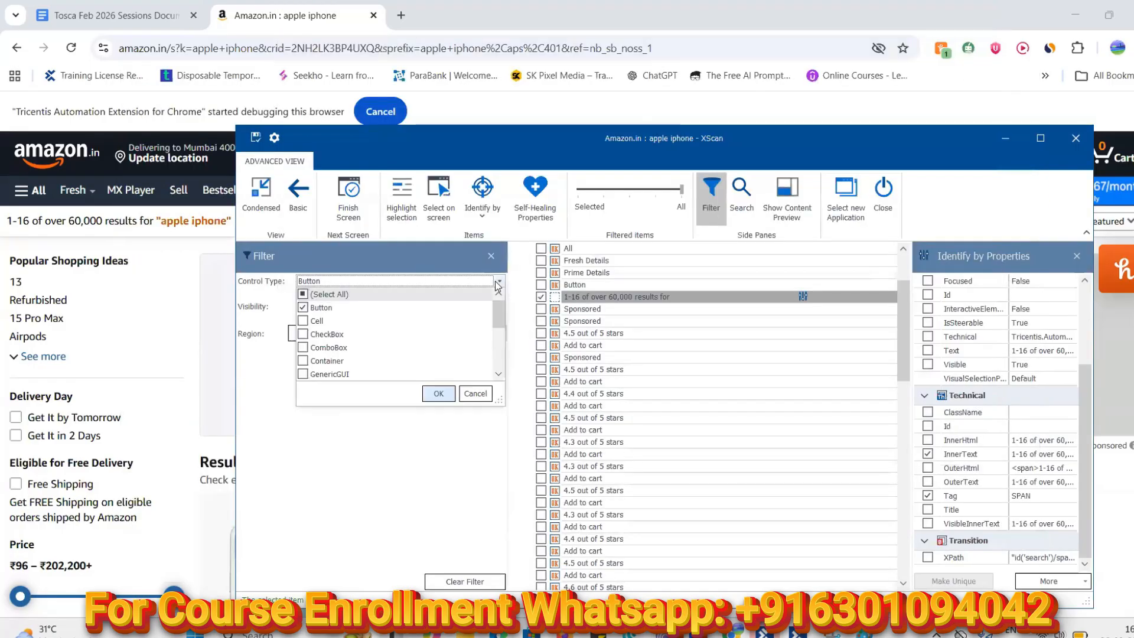
click(303, 308)
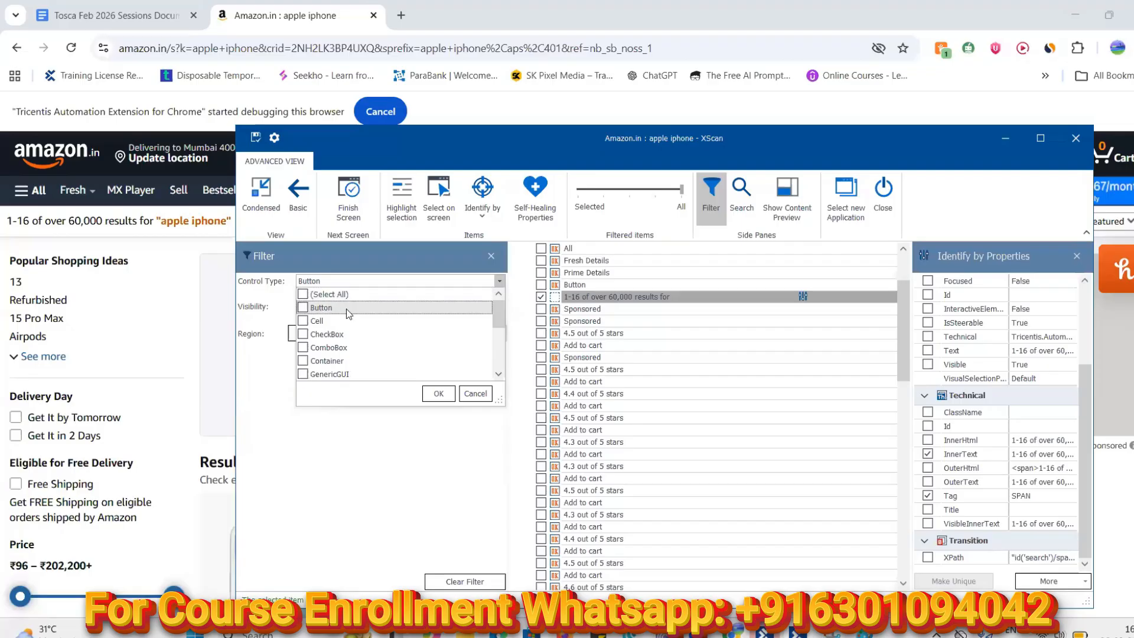
click(303, 321)
click(438, 393)
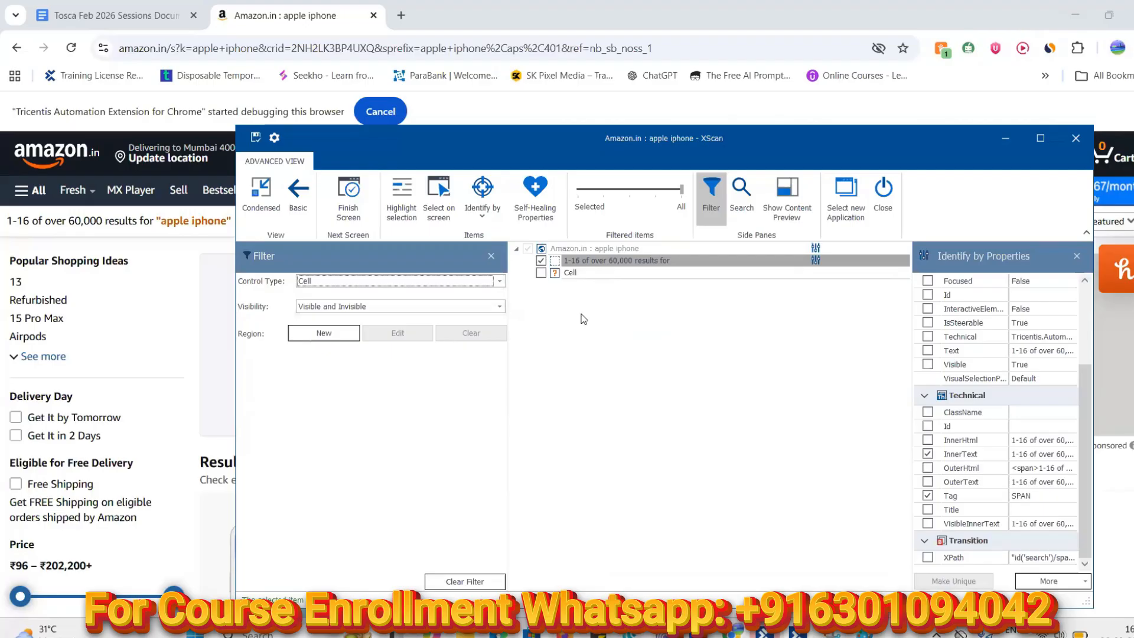
click(498, 280)
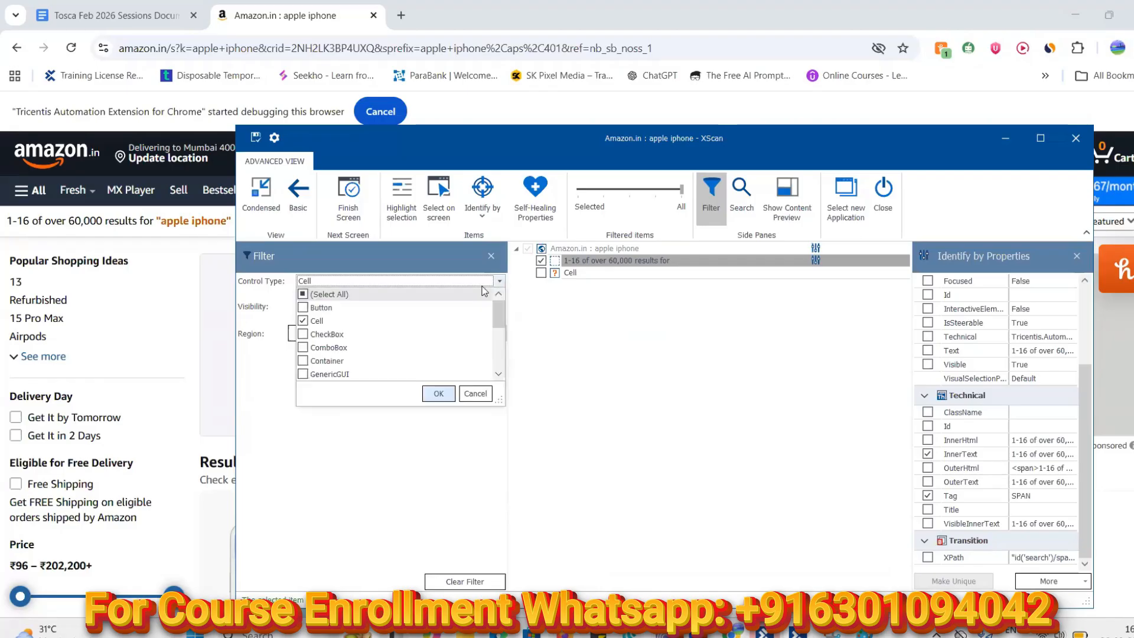
click(303, 322)
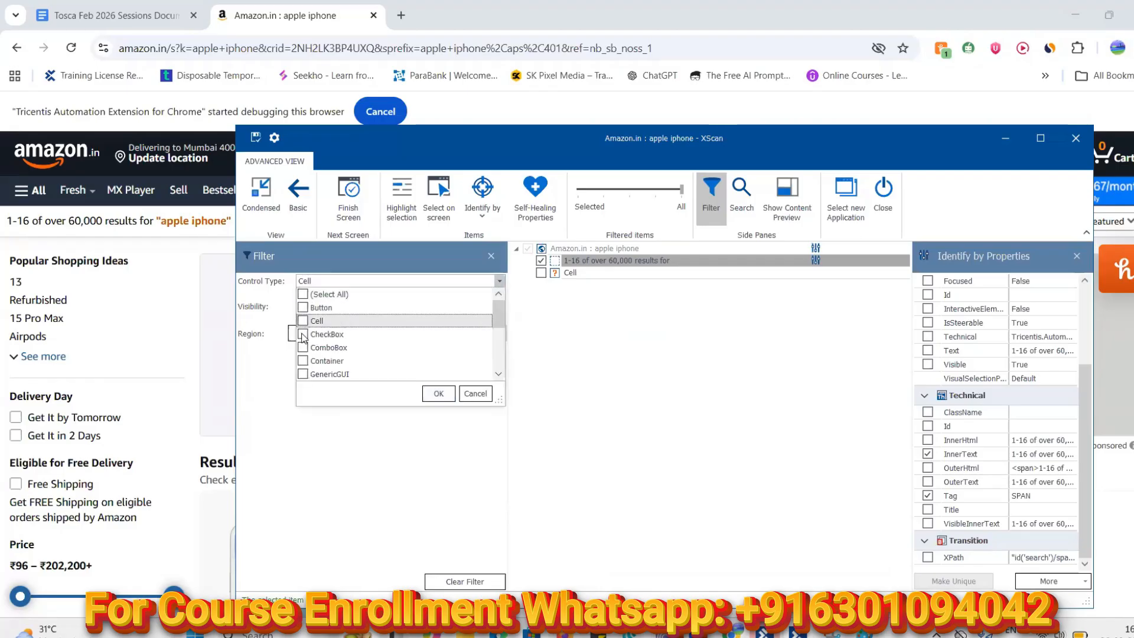
click(303, 334)
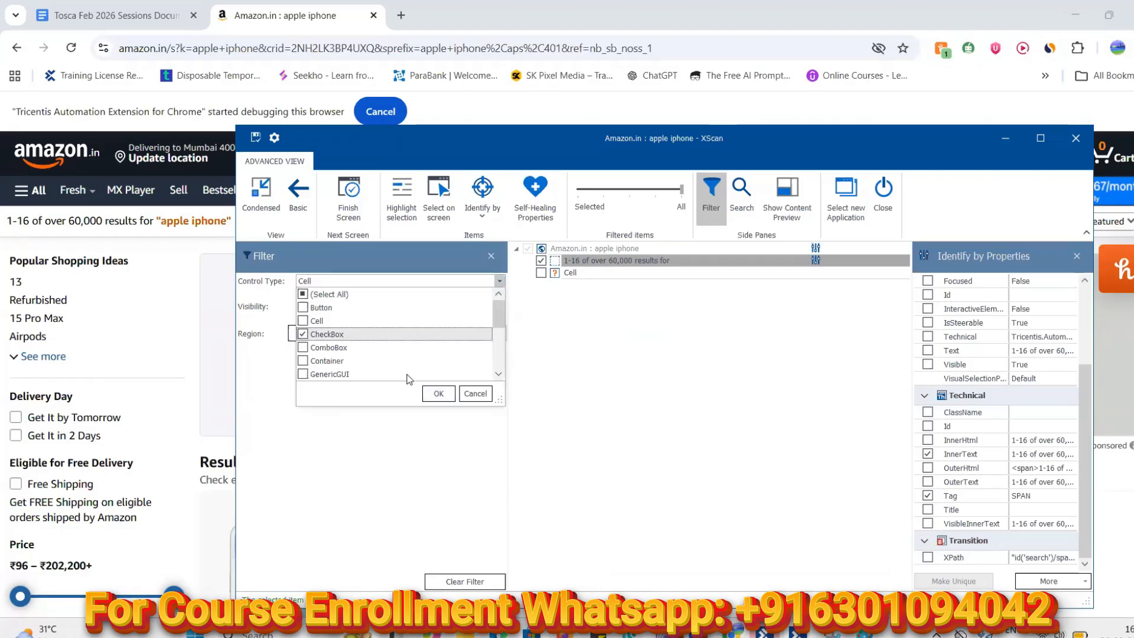
click(438, 394)
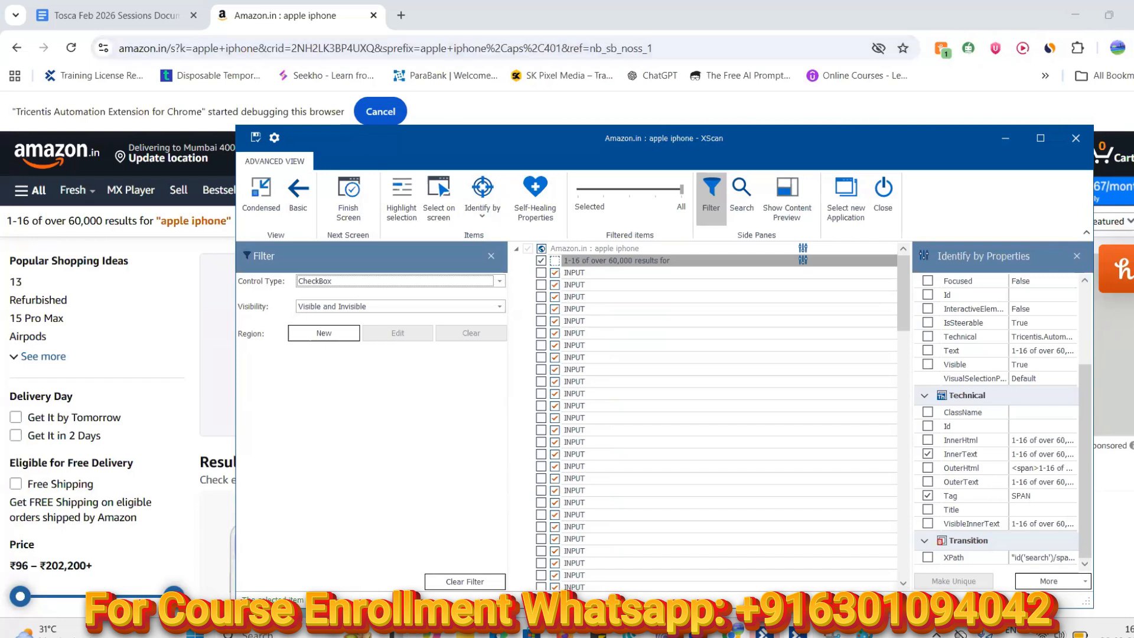
click(291, 635)
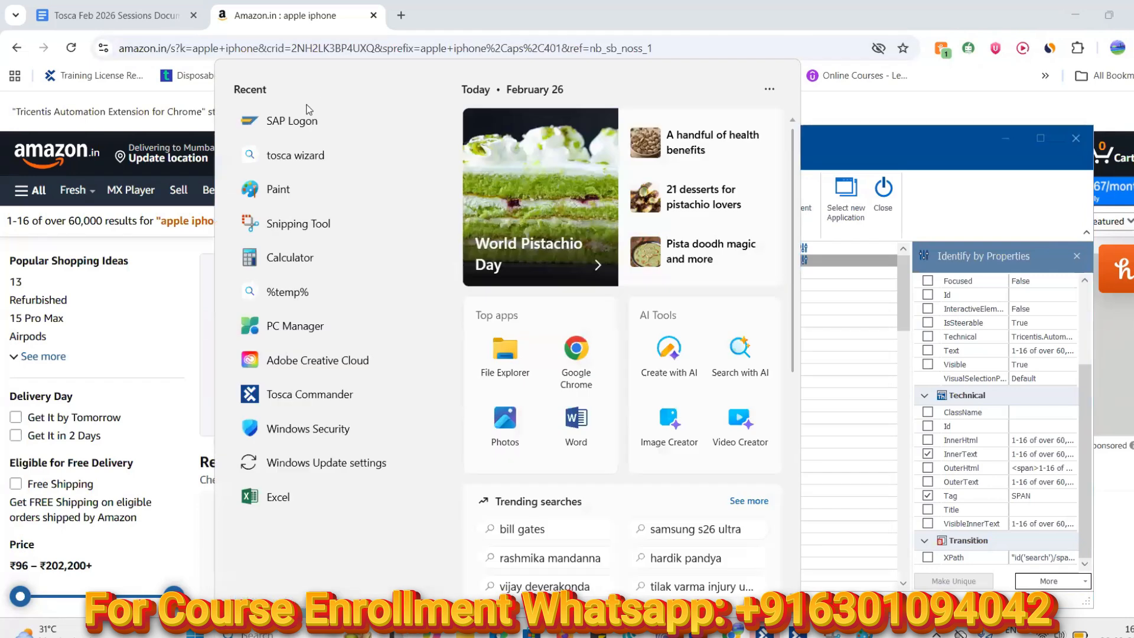
Snip a checkbox icon from the XScan list, copy it, and return to Paint
click(299, 224)
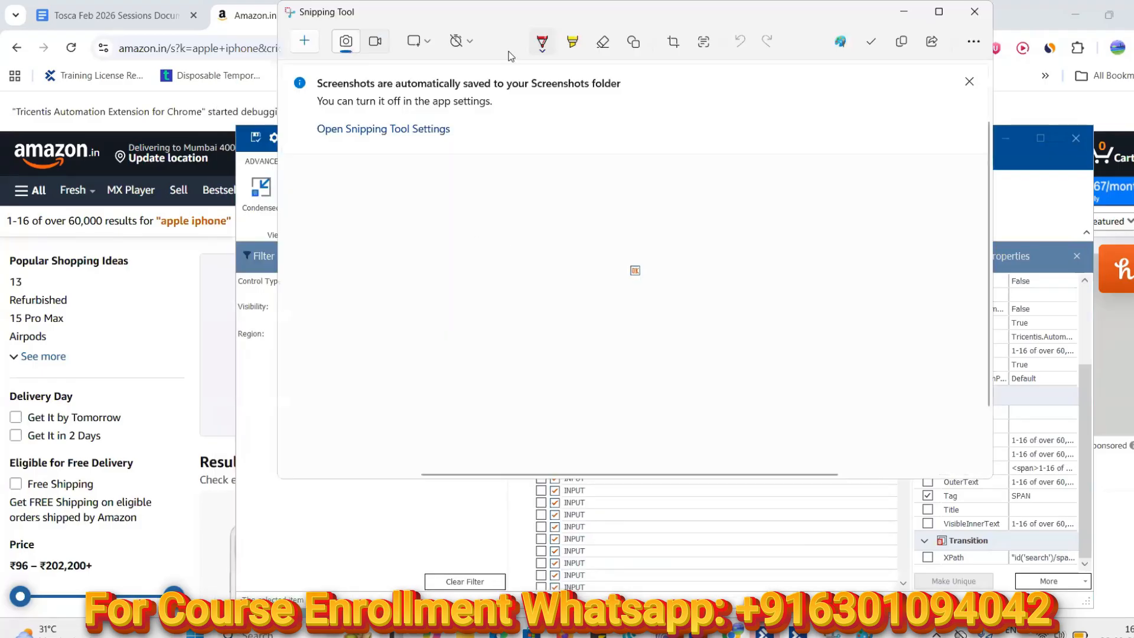
click(304, 41)
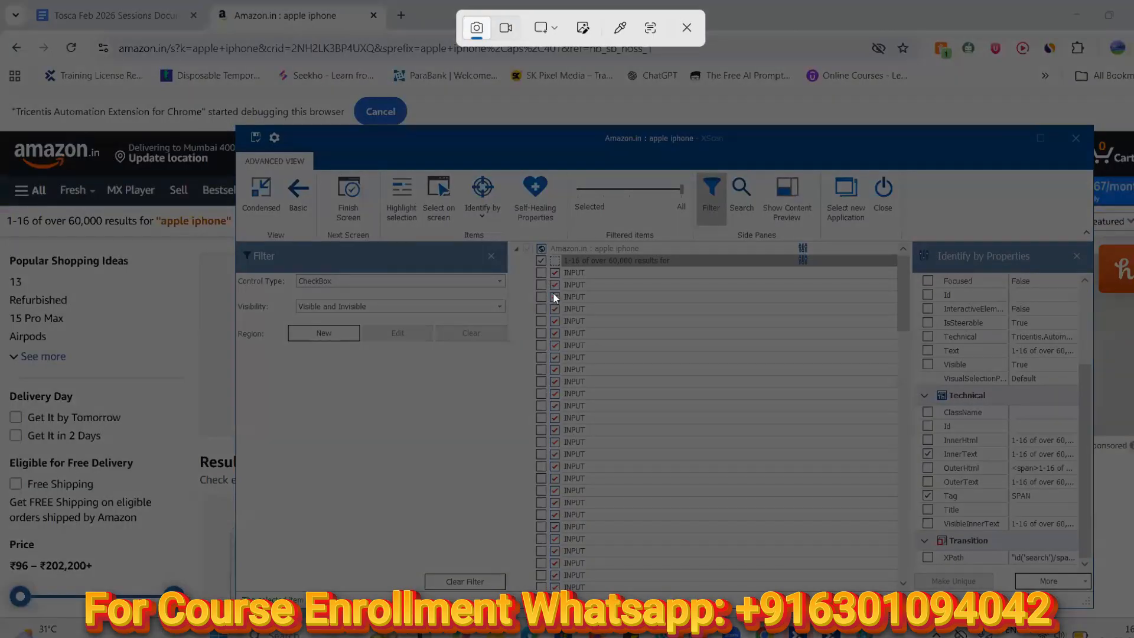
drag(552, 292, 559, 300)
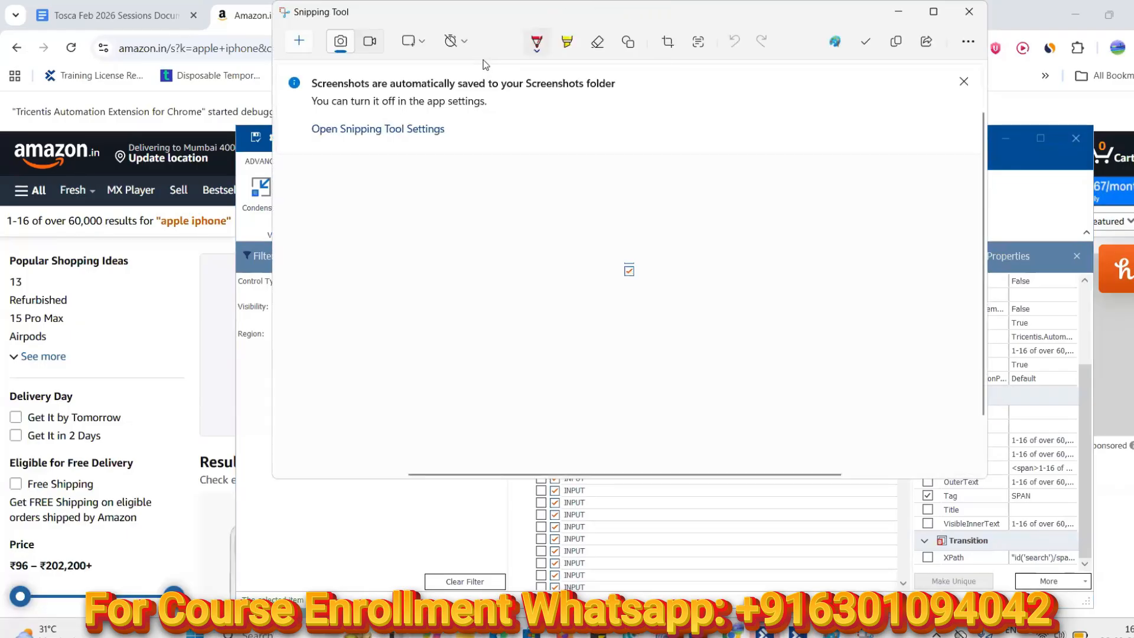
click(897, 45)
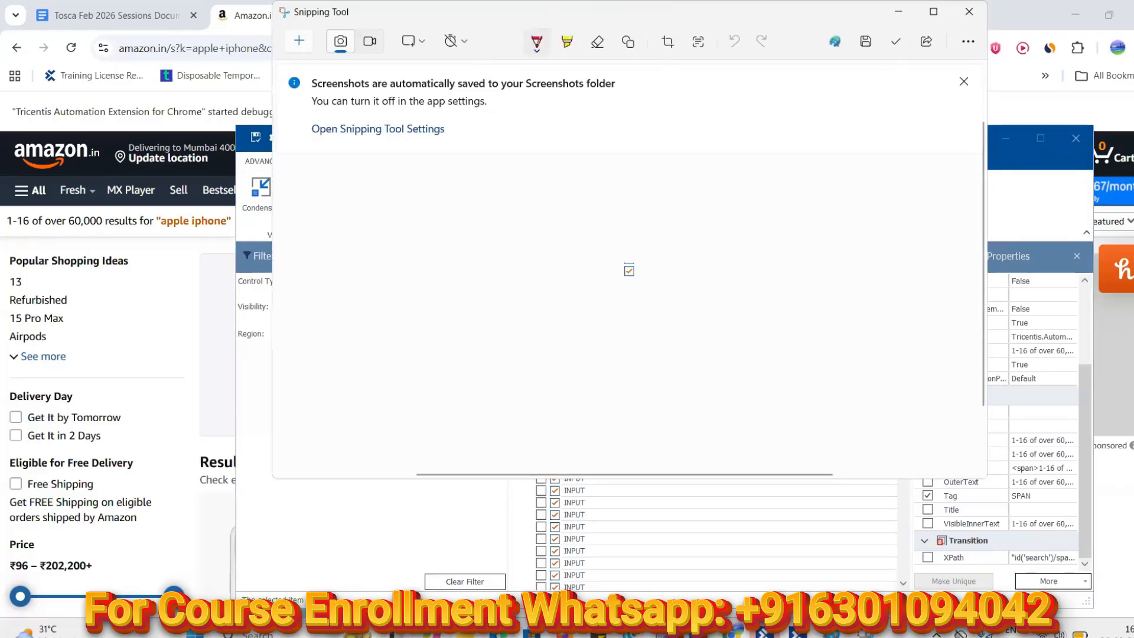
click(833, 632)
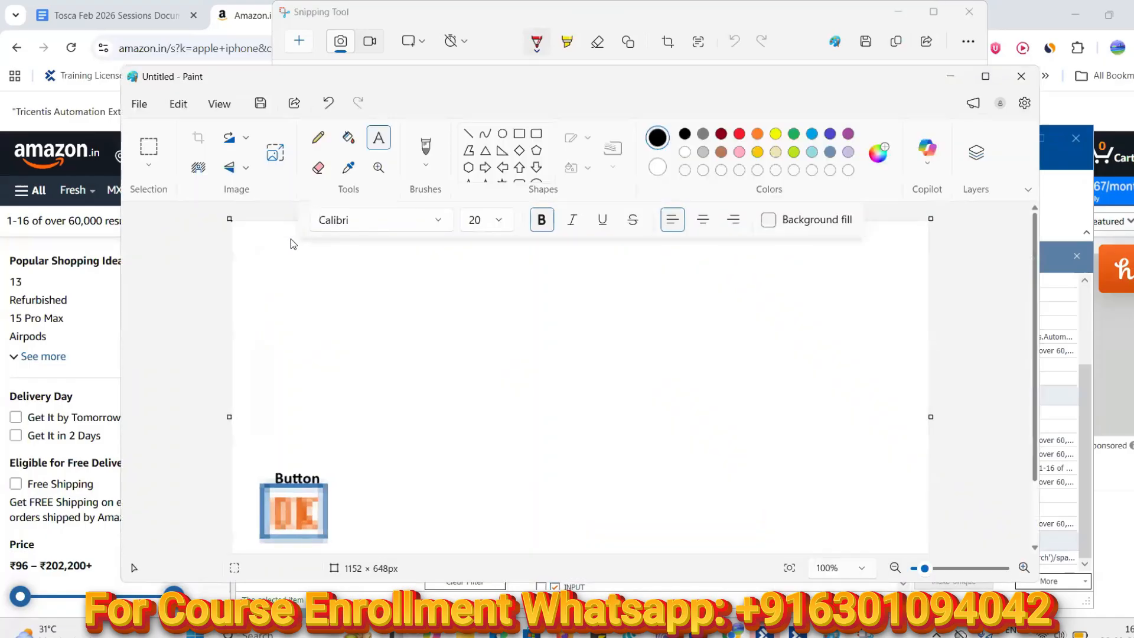
Paste the checkbox icon, enlarge it to match, and place it beside the Button icon
click(265, 252)
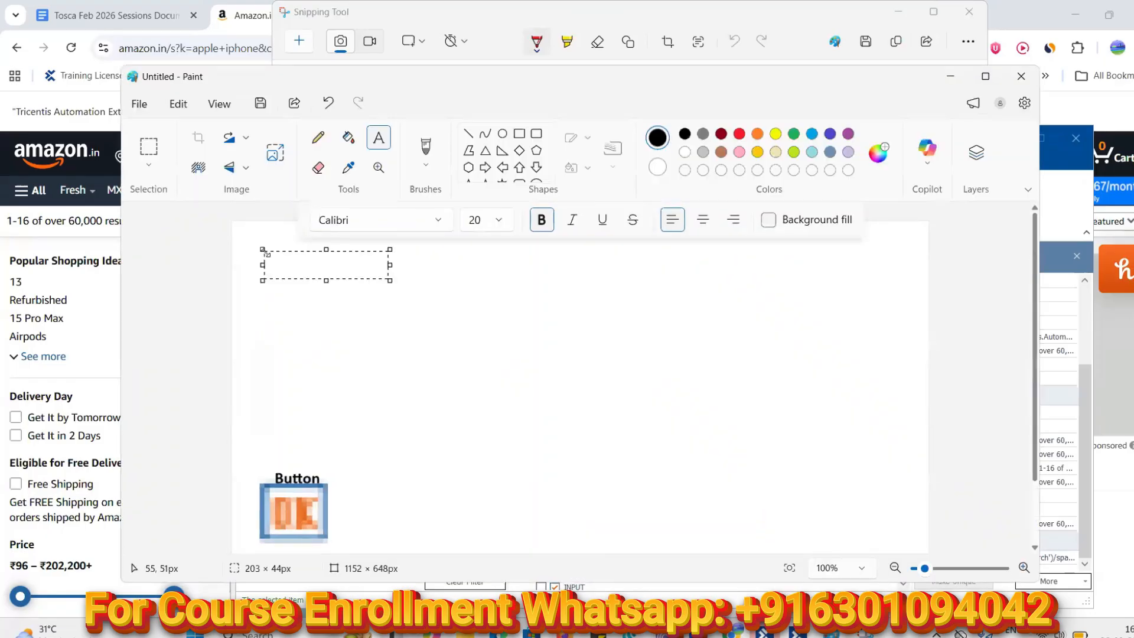
key(Escape)
key(ctrl+v)
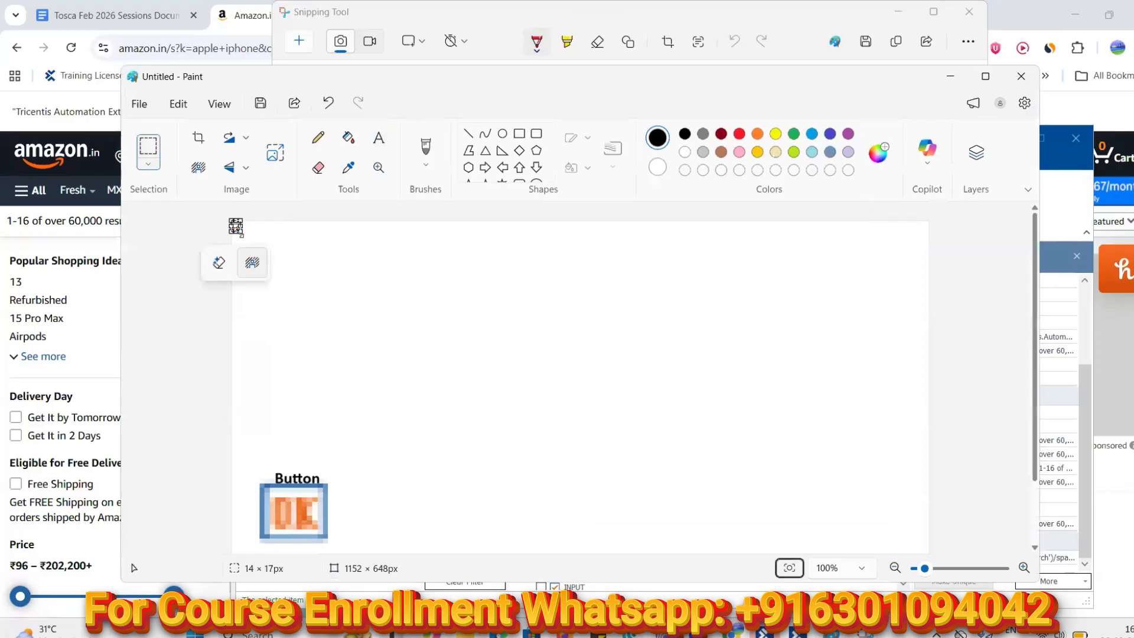
drag(239, 233, 302, 297)
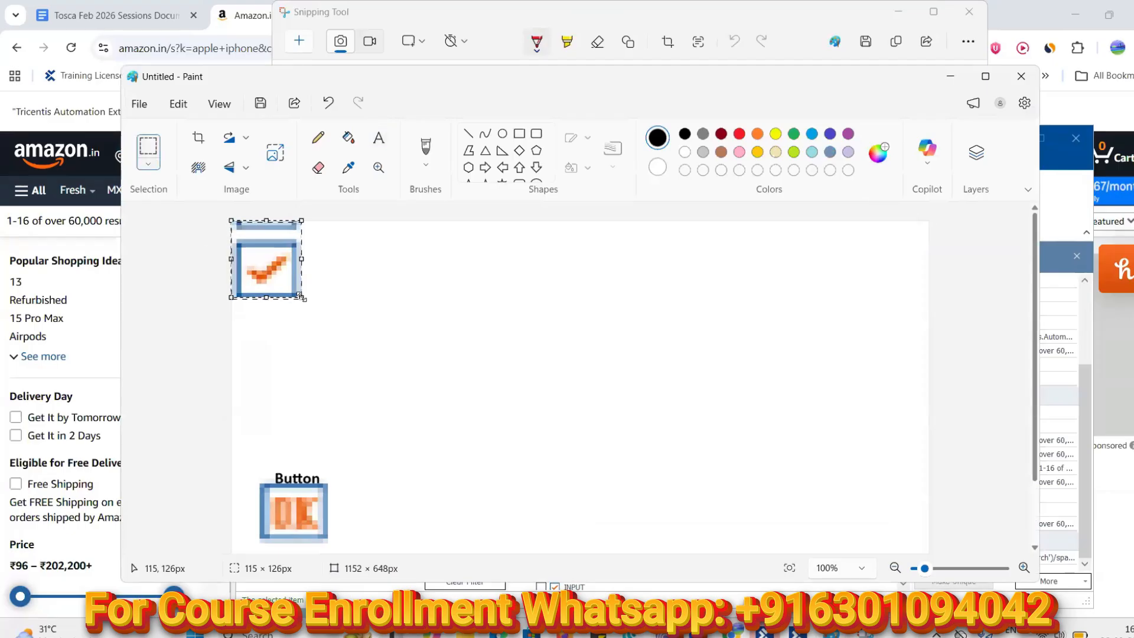
drag(278, 269, 381, 531)
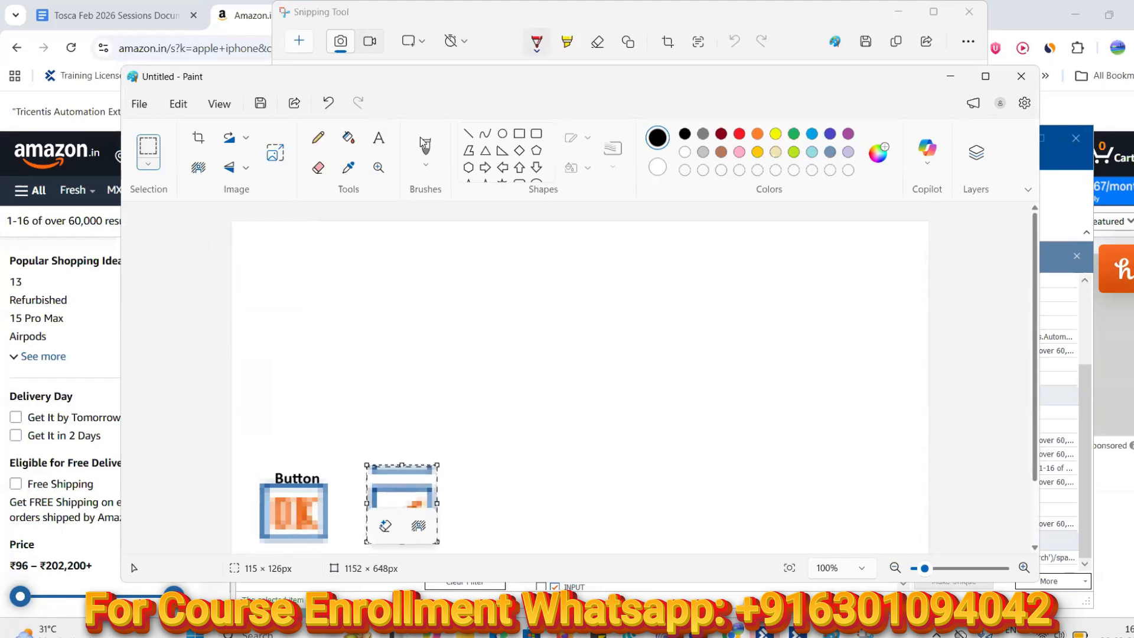
Label the checkbox icon 'Checkbox' above it
click(378, 138)
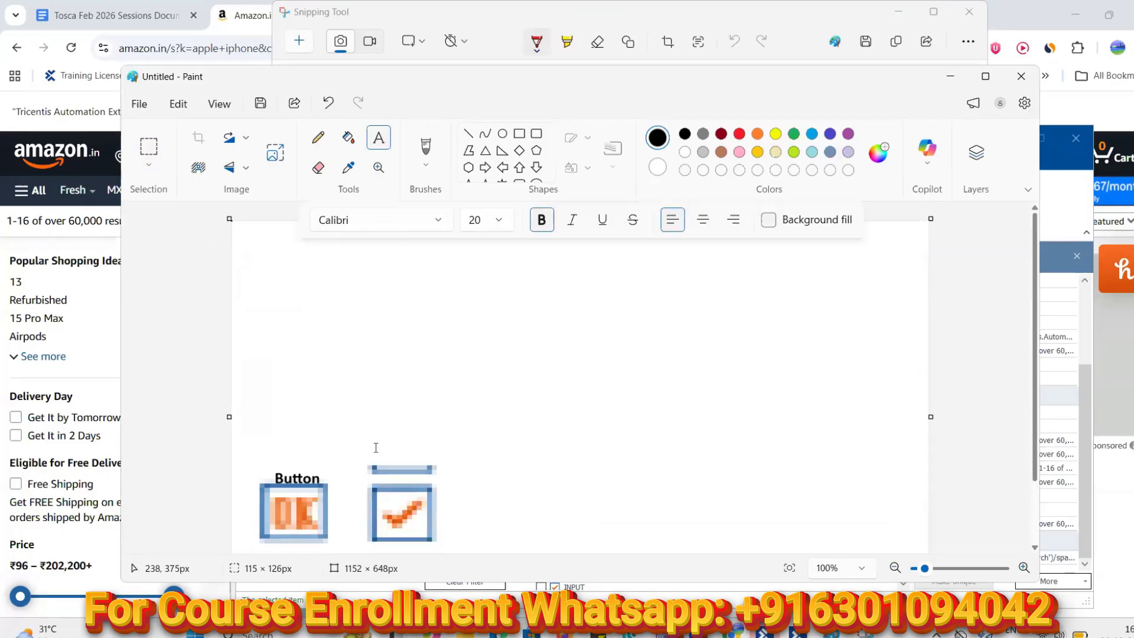
click(374, 447)
text(Checkbo)
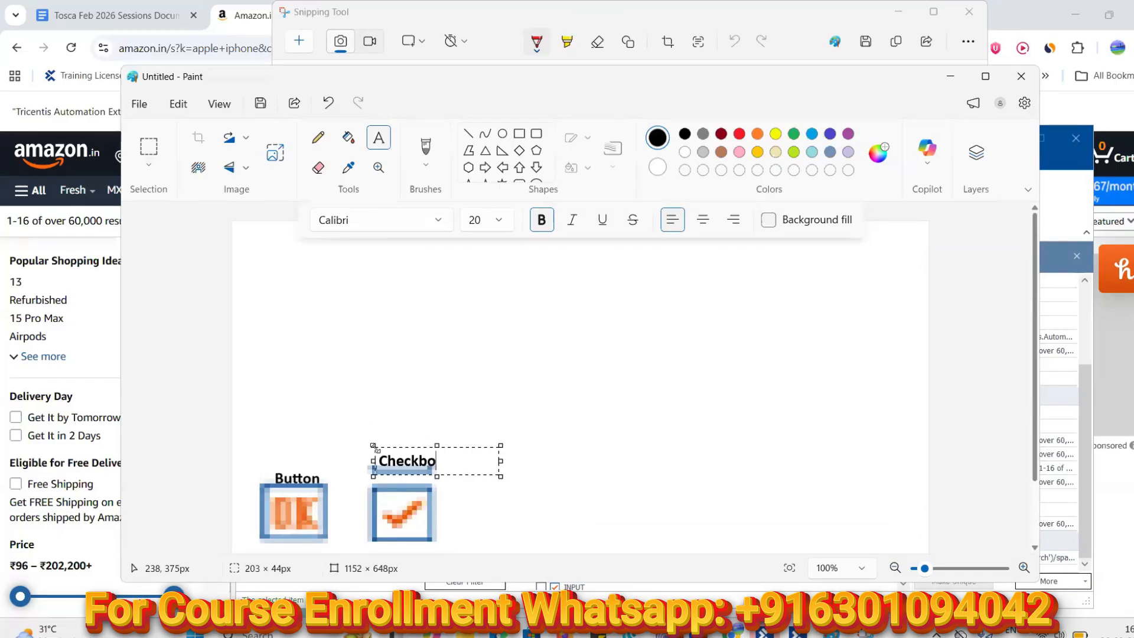
text(x)
click(518, 441)
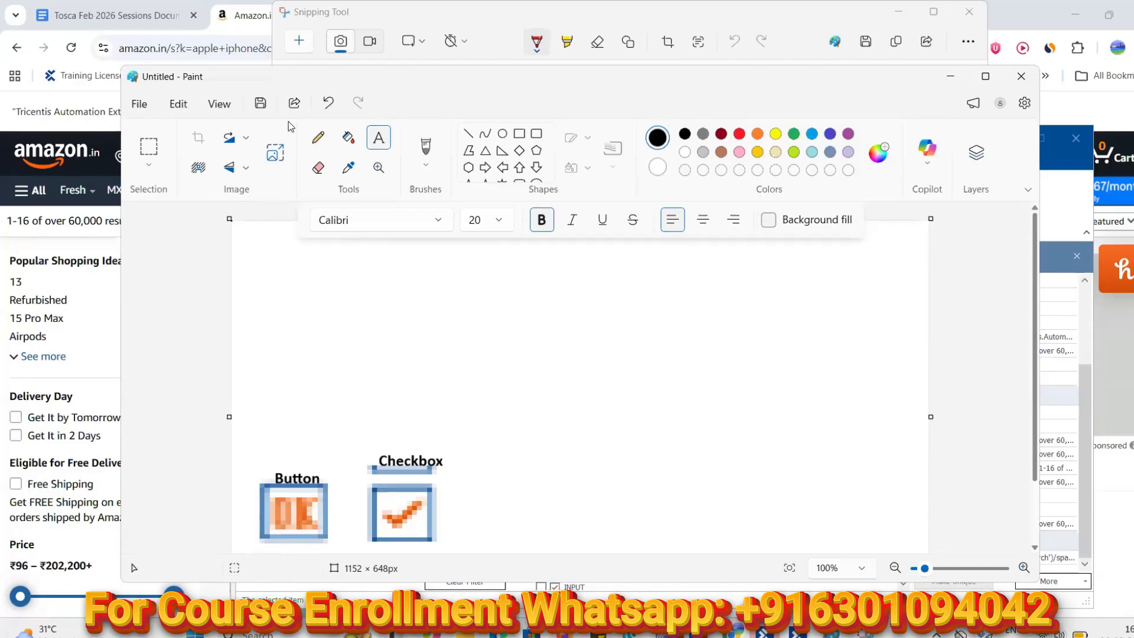
Back in XScan, swap the CheckBox control-type filter for ComboBox and apply it
click(950, 76)
click(899, 13)
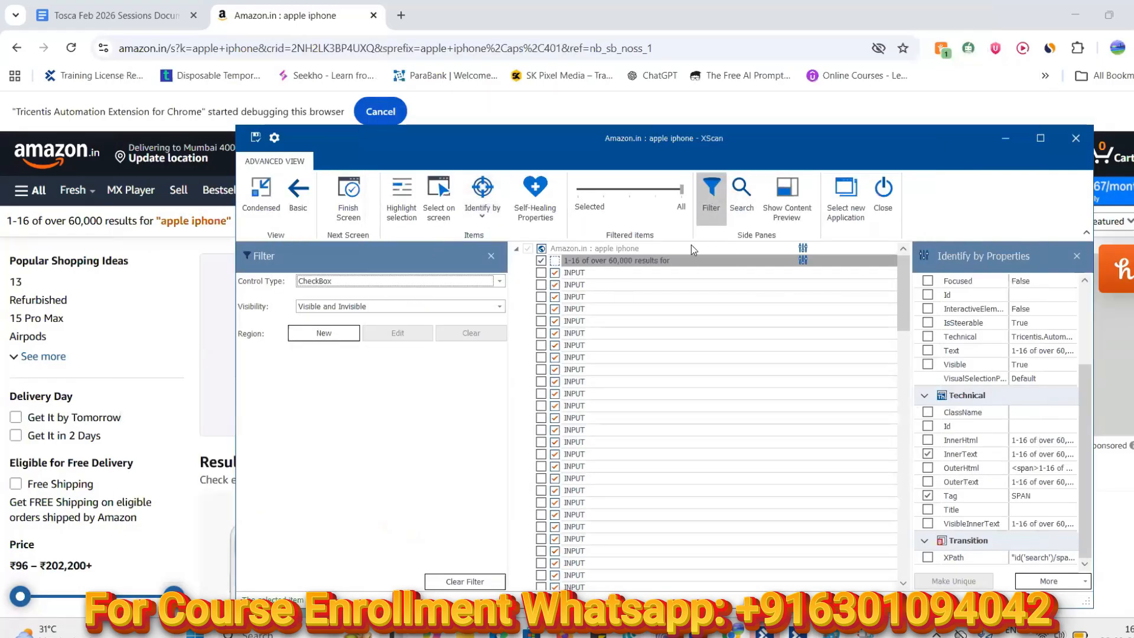
click(711, 200)
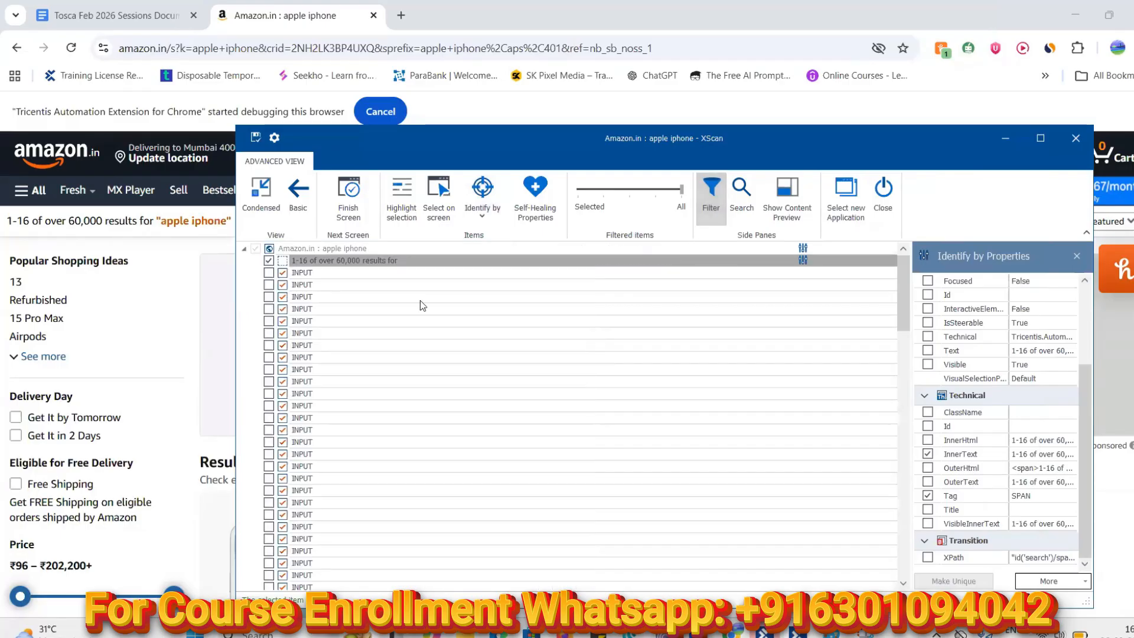
click(710, 195)
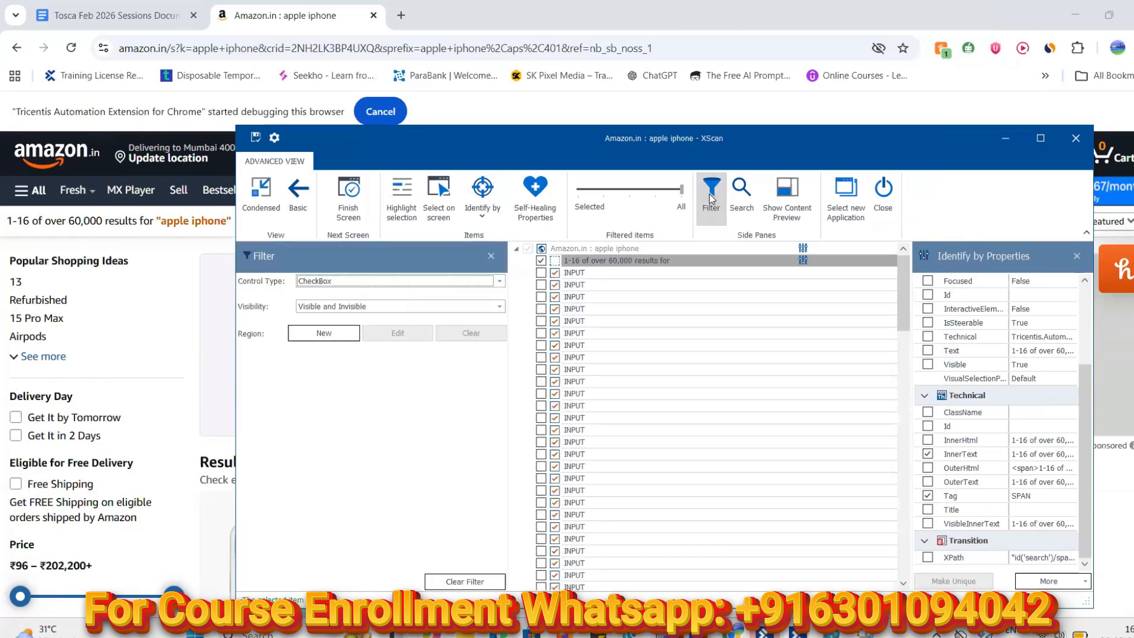
click(500, 282)
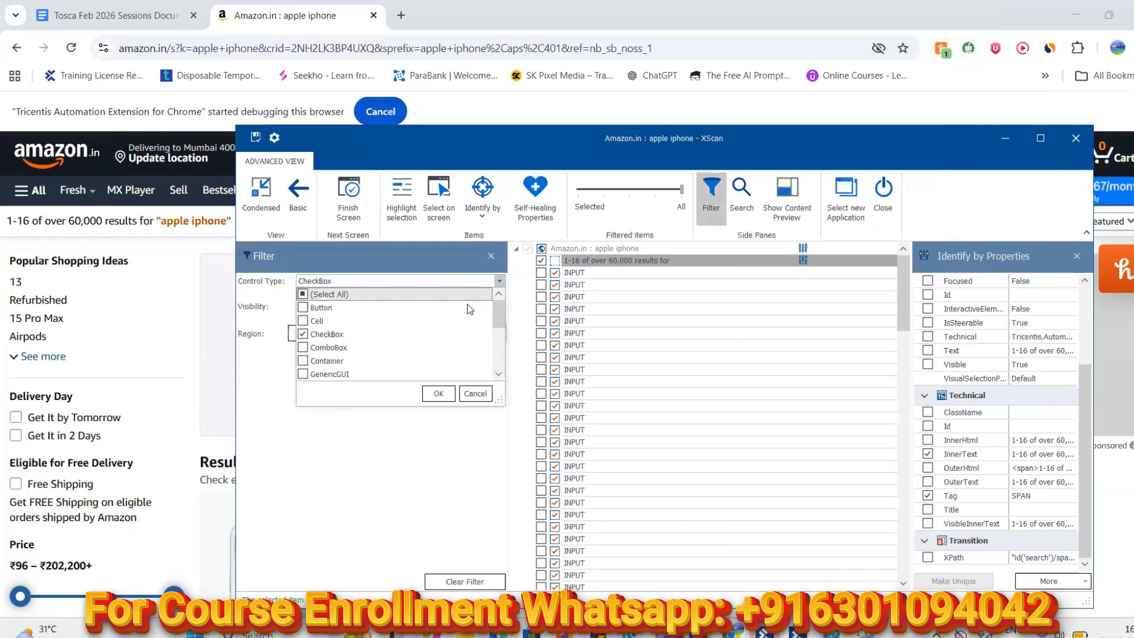
click(303, 335)
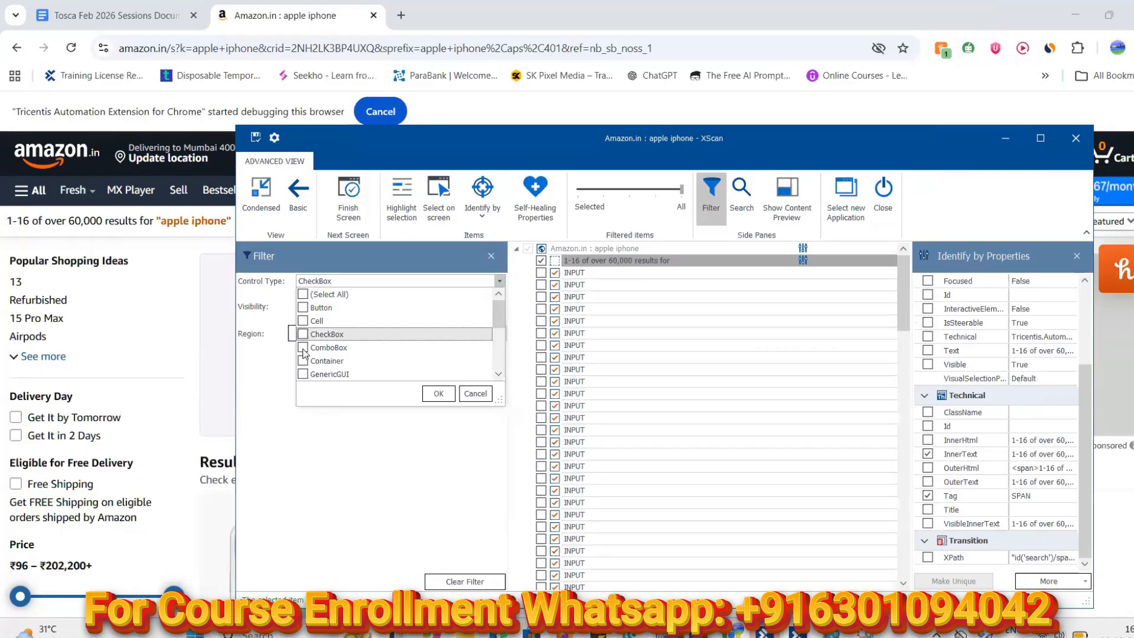
click(438, 393)
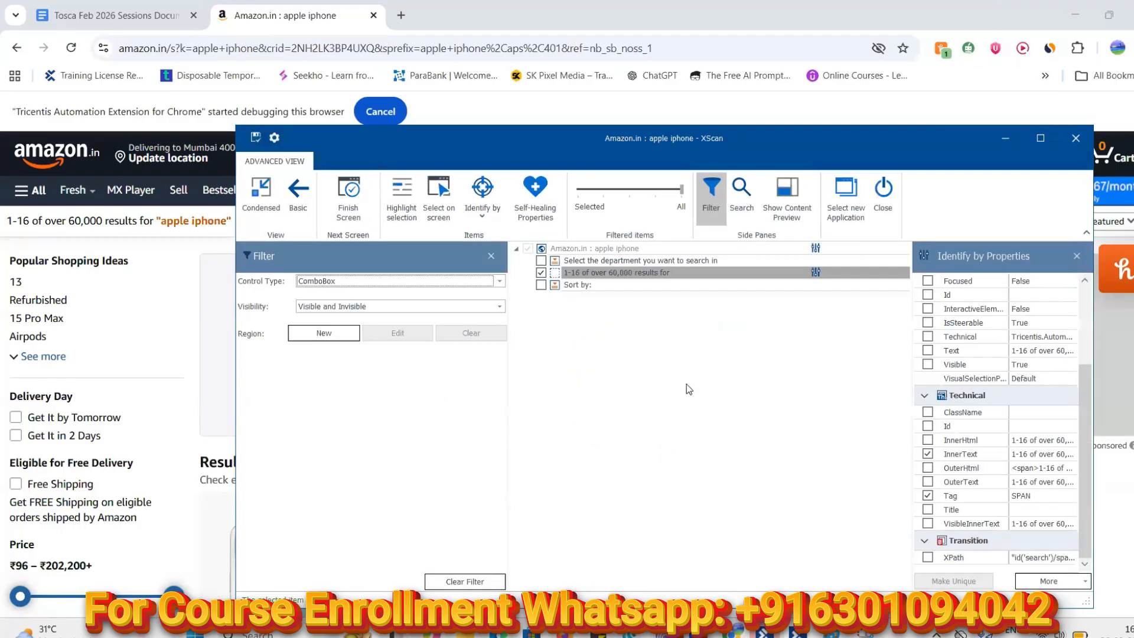
Slide Filtered items to Selected and reapply the ComboBox control-type filter
click(491, 255)
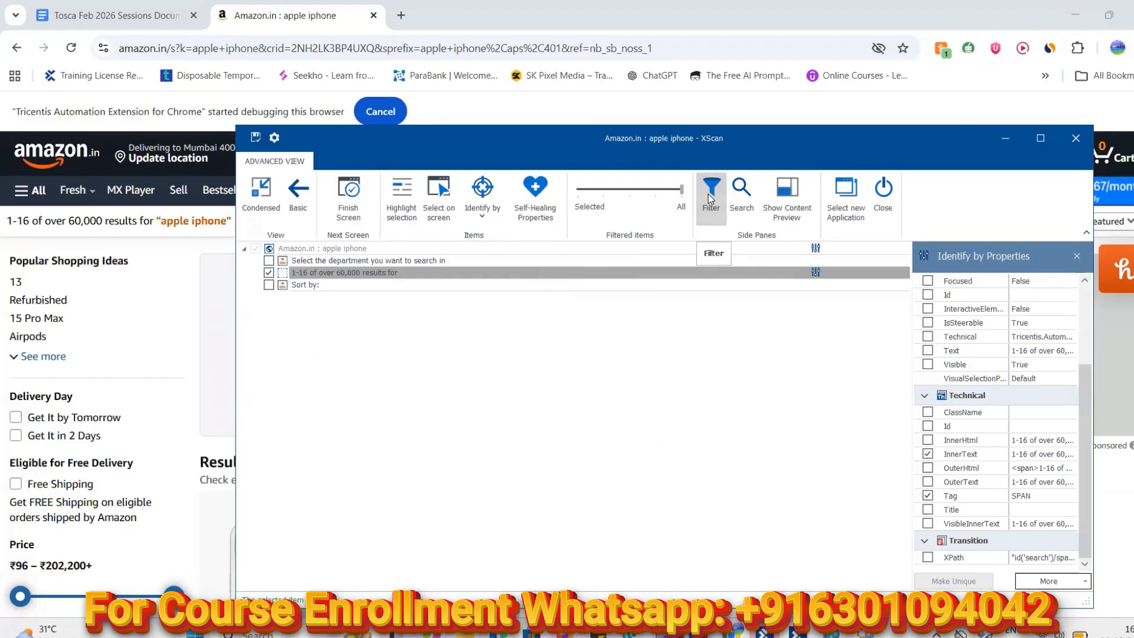
click(269, 272)
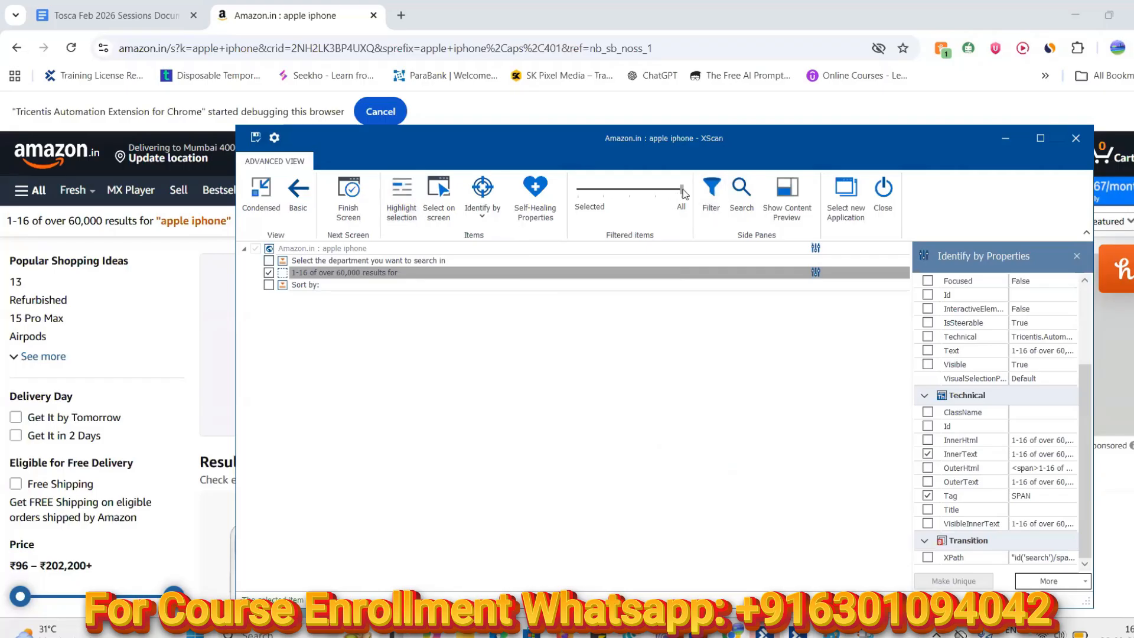
click(585, 193)
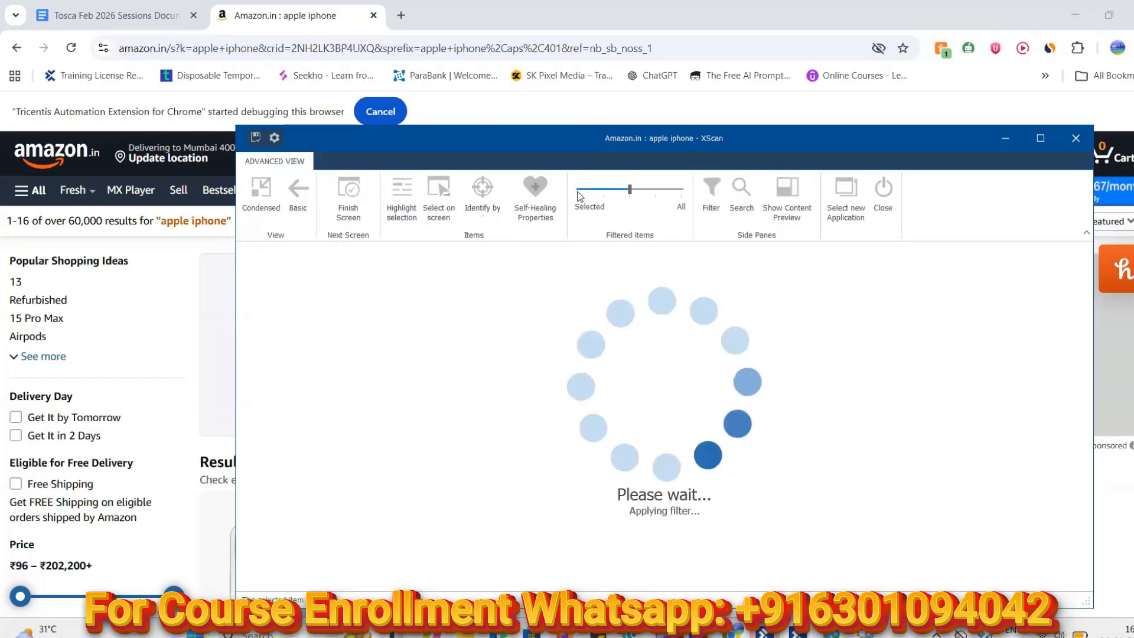
drag(630, 192, 680, 194)
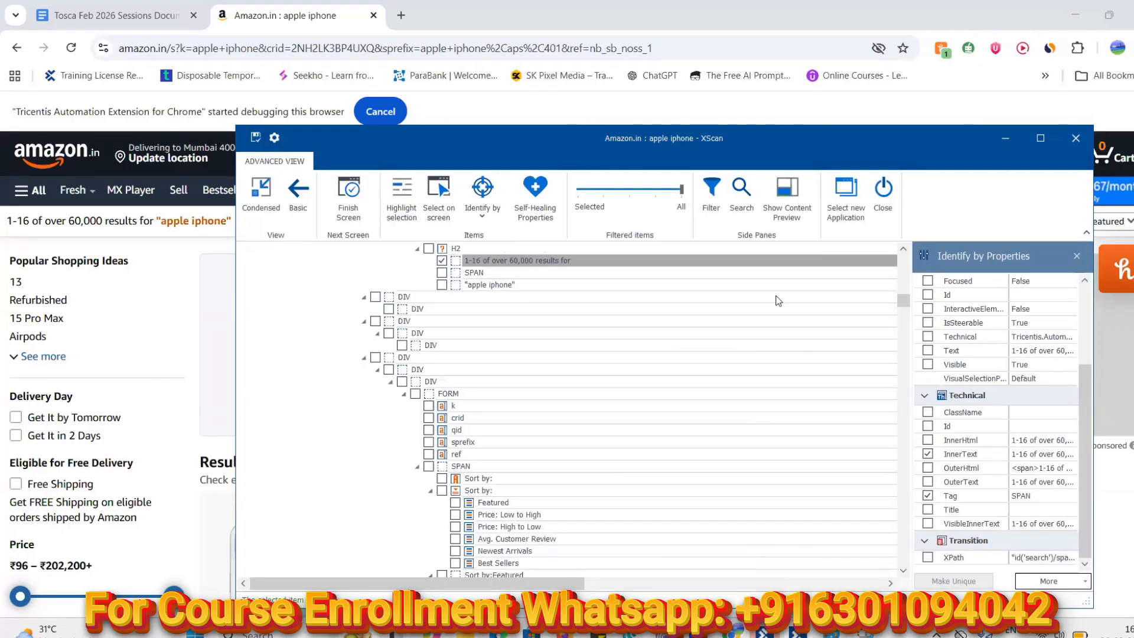
click(717, 210)
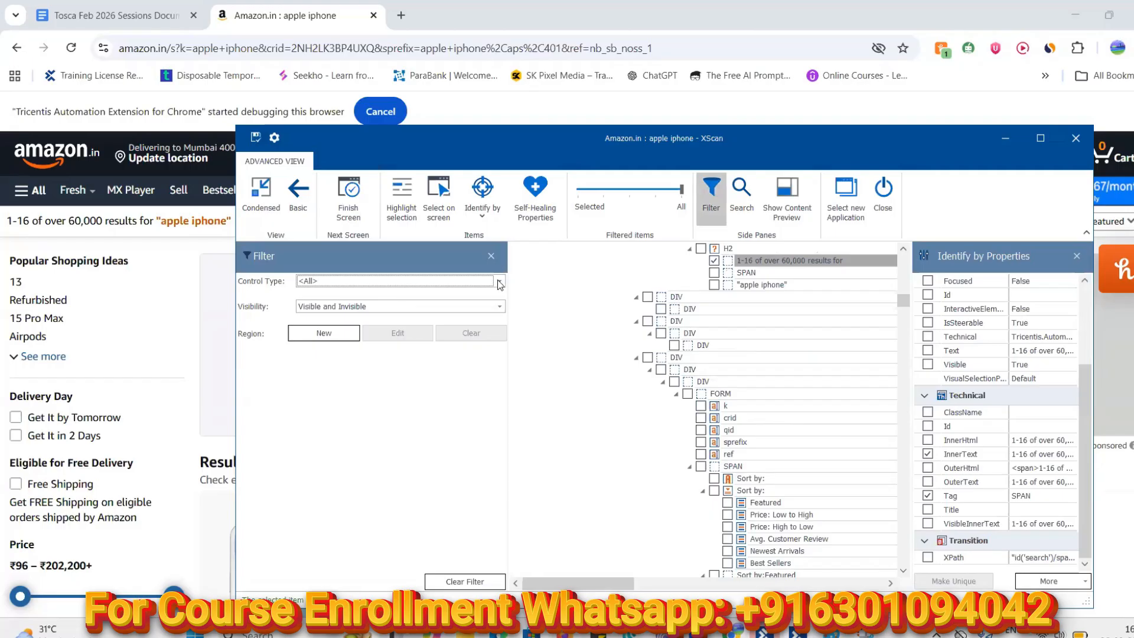
click(499, 282)
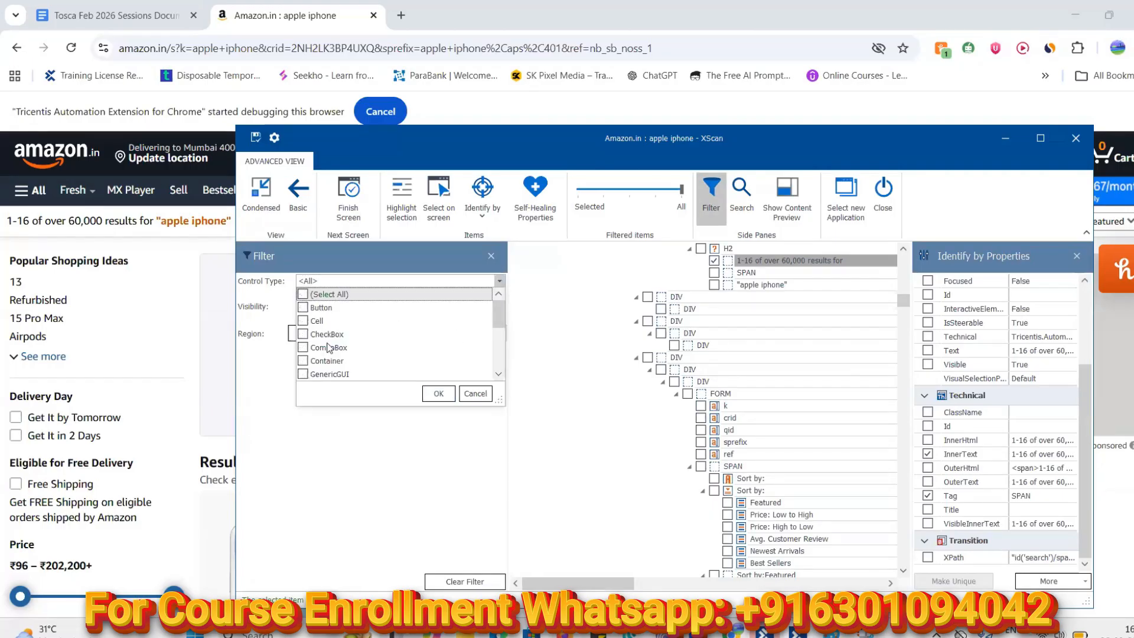
click(303, 348)
click(446, 398)
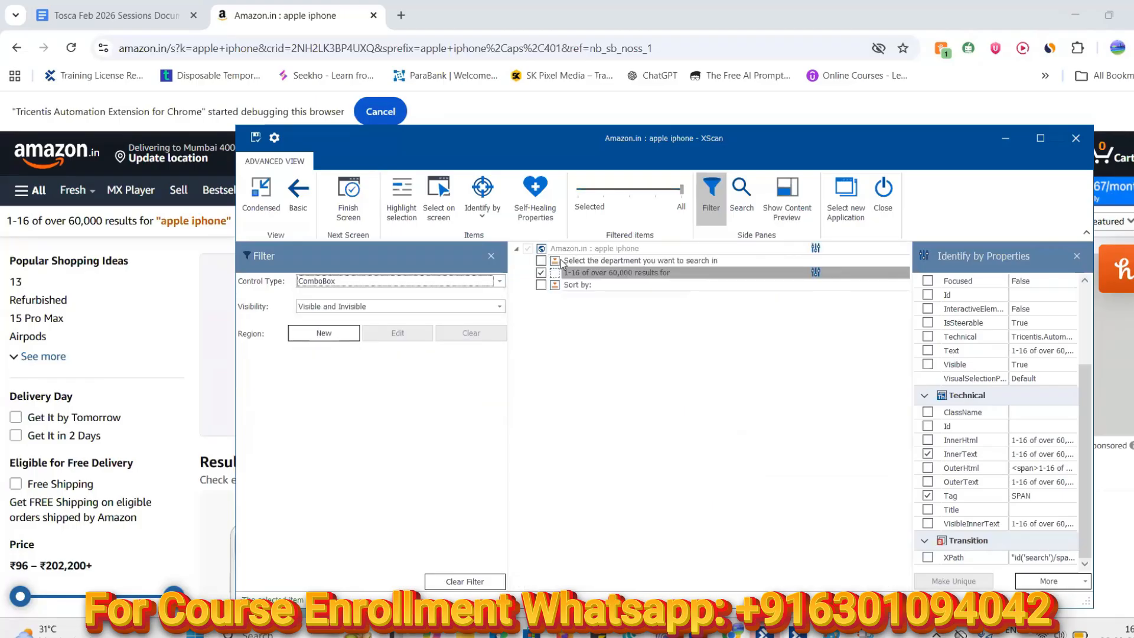
Snip the ComboBox icon from the XScan tree, then bring Paint forward
click(865, 633)
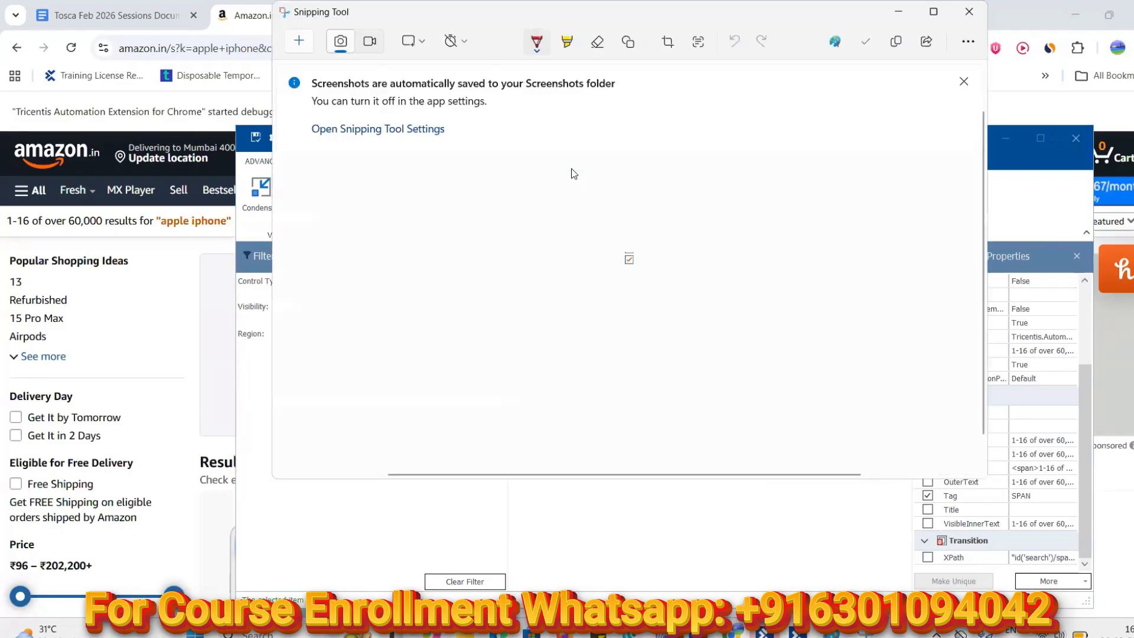
click(289, 41)
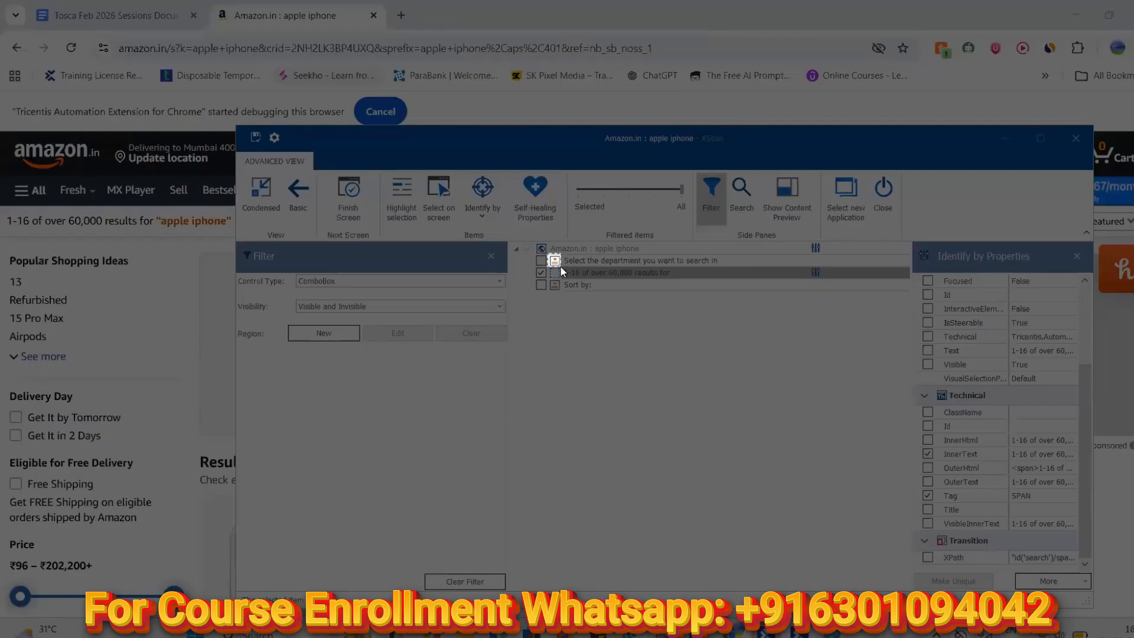
drag(561, 268, 561, 267)
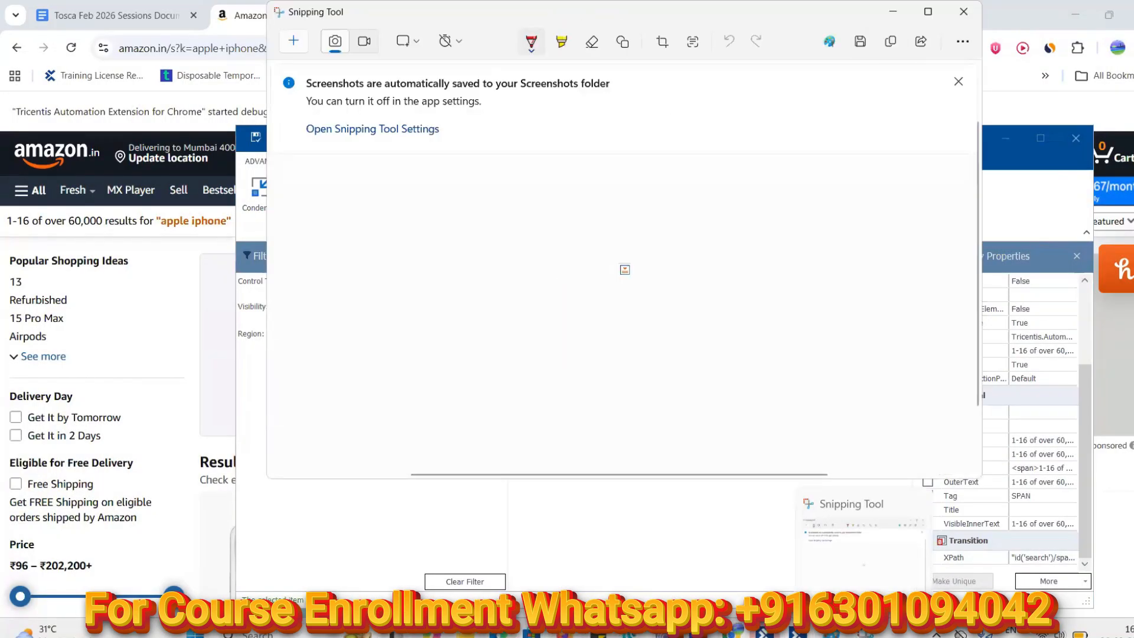
key(super+Down)
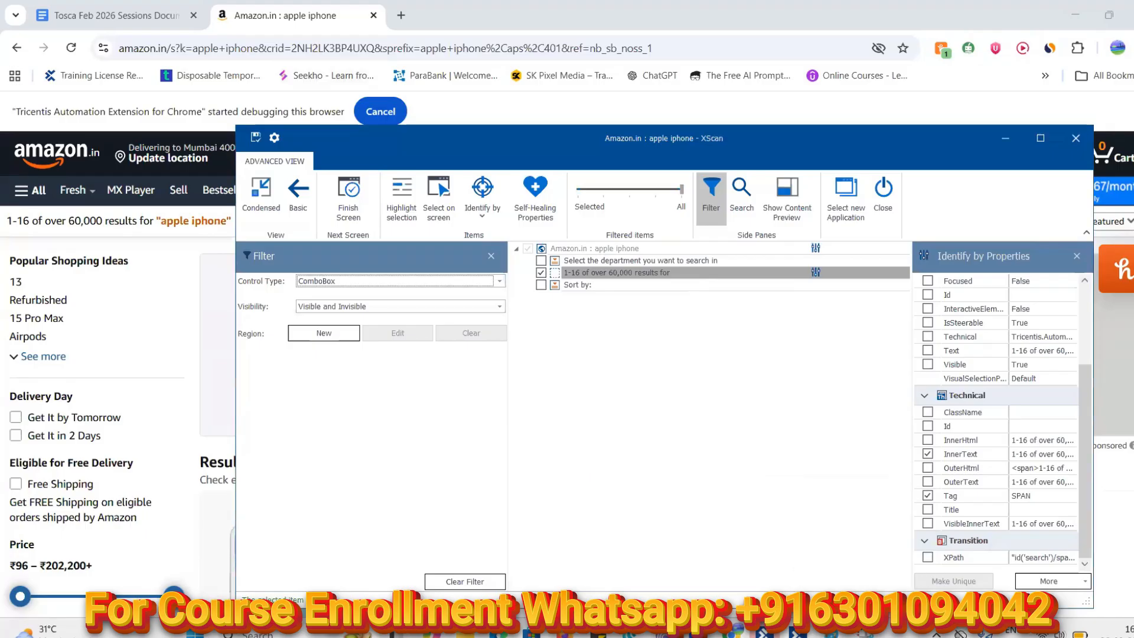
click(832, 633)
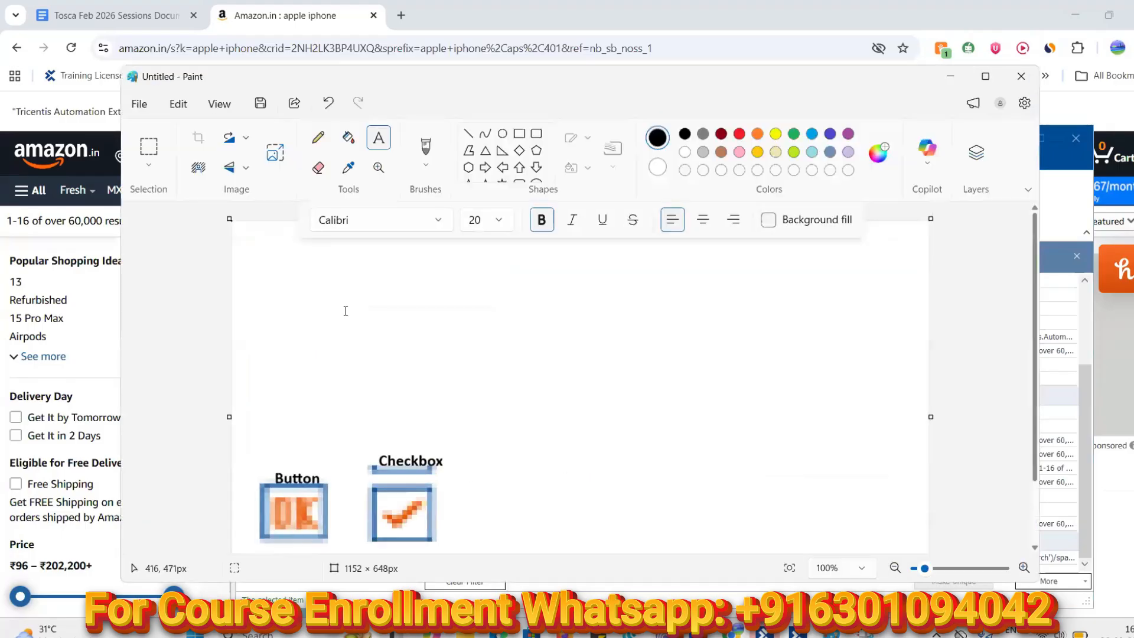
Paste the ComboBox icon, enlarge it to 149 × 124 px, and place it beside the Checkbox image
click(264, 252)
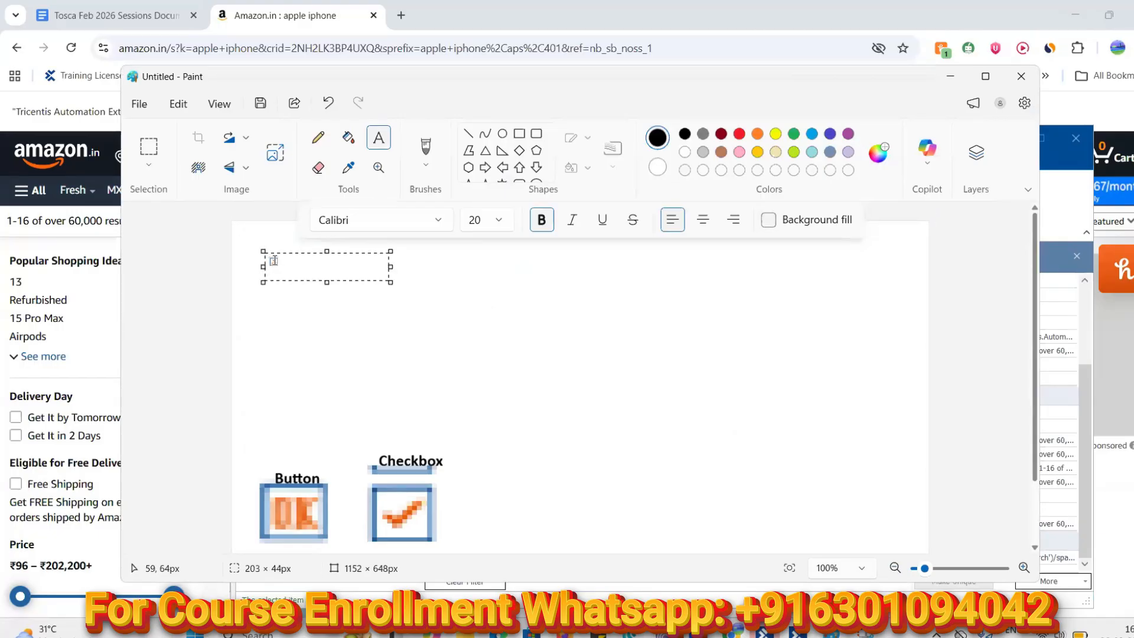
key(Escape)
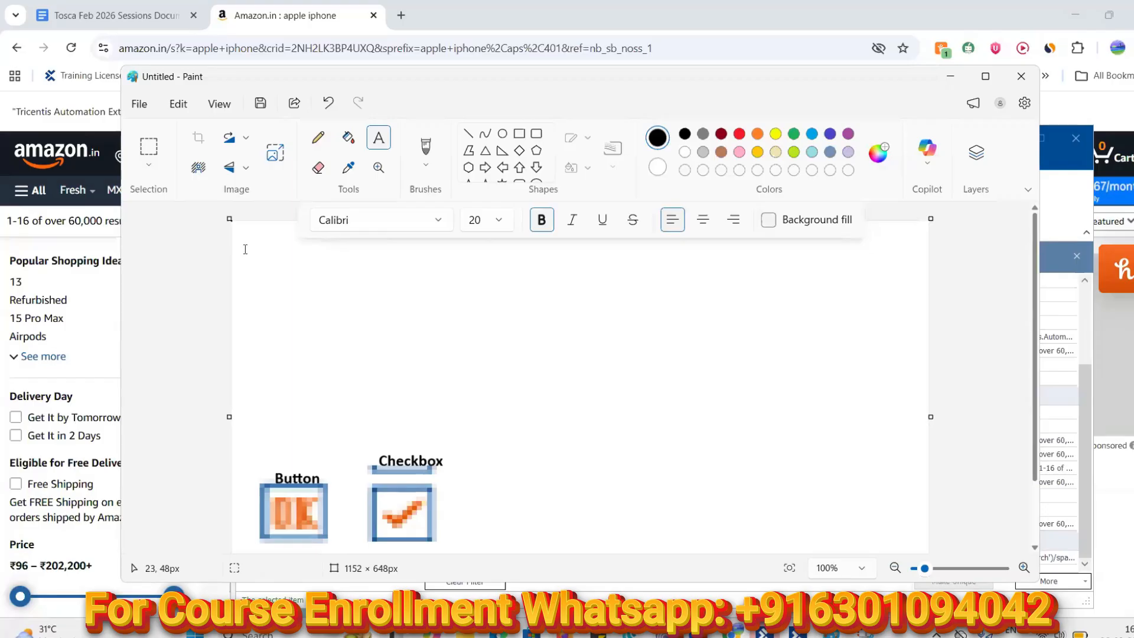
click(384, 133)
click(318, 138)
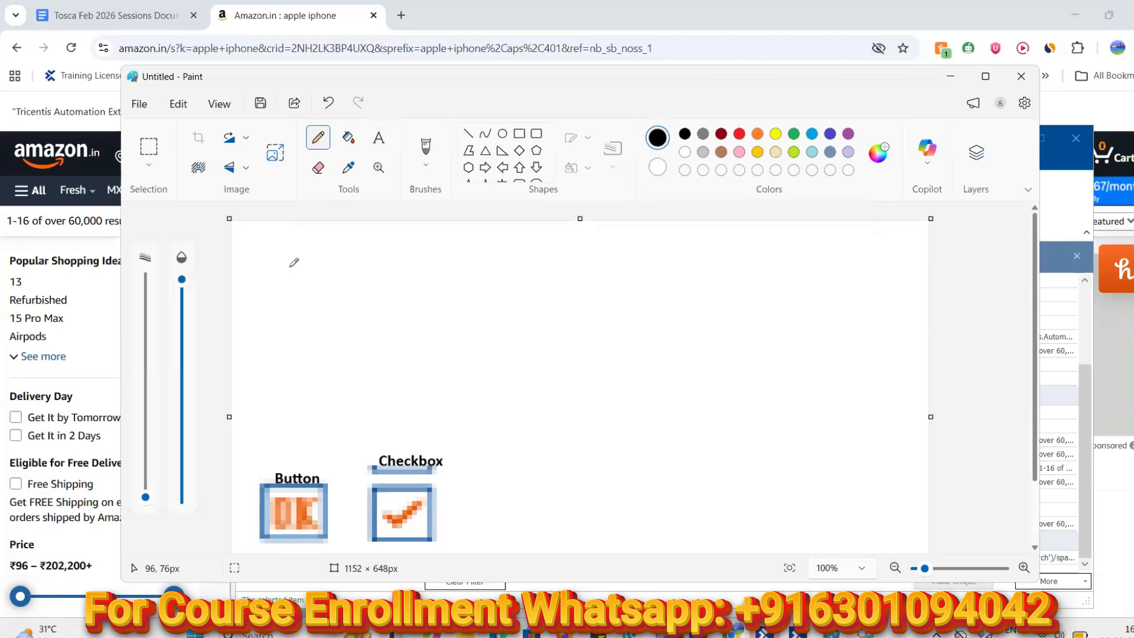
key(ctrl+v)
drag(254, 242, 322, 295)
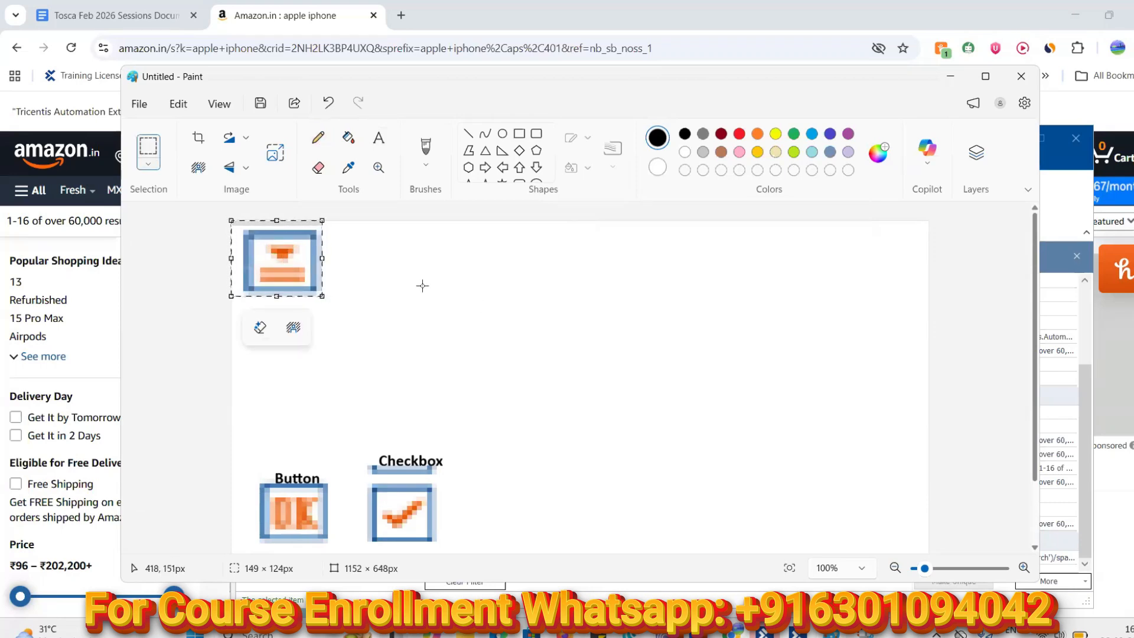
drag(266, 254, 495, 496)
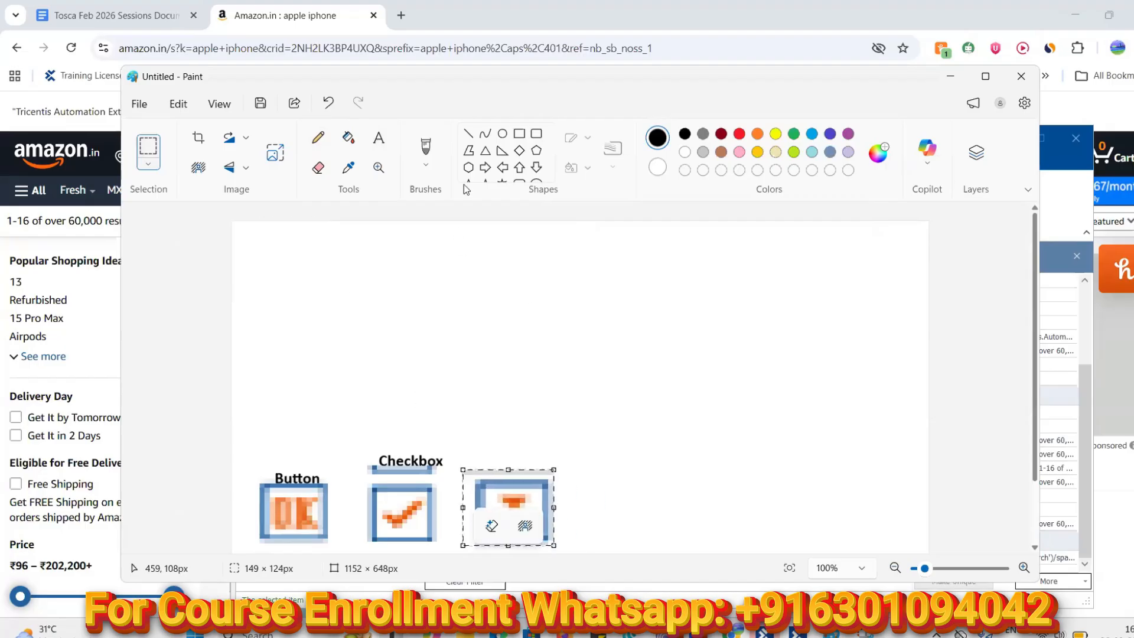
Label the icon 'Dropdown or Combobox' just above it
click(378, 138)
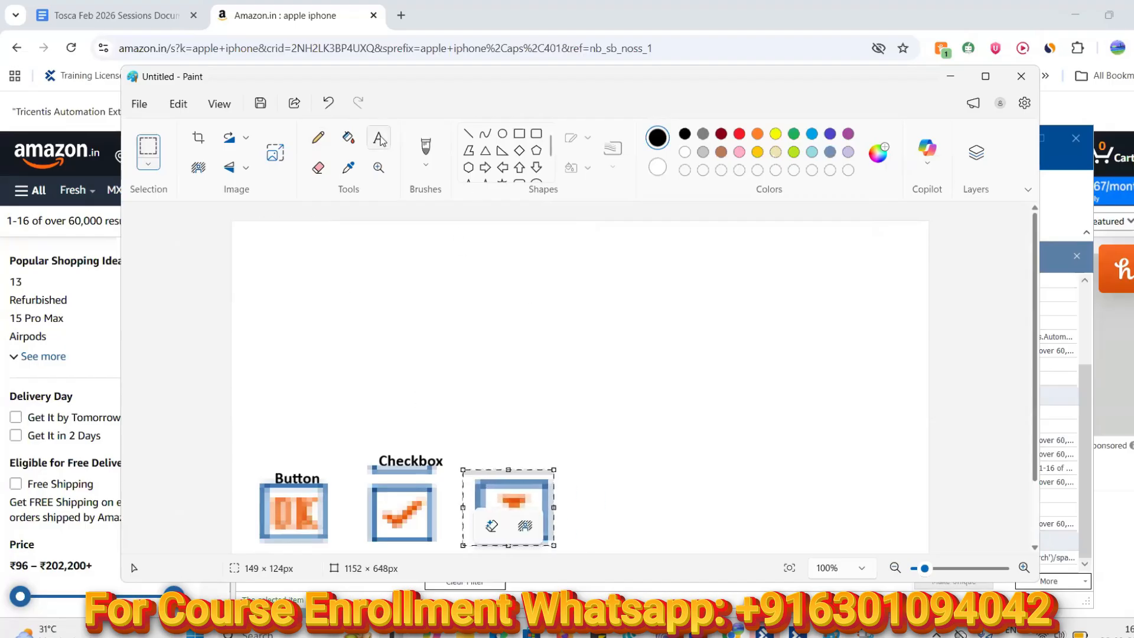
click(496, 465)
text(Comb)
key(BackSpace)
key(BackSpace)
key(BackSpace)
key(BackSpace)
text(Dropd)
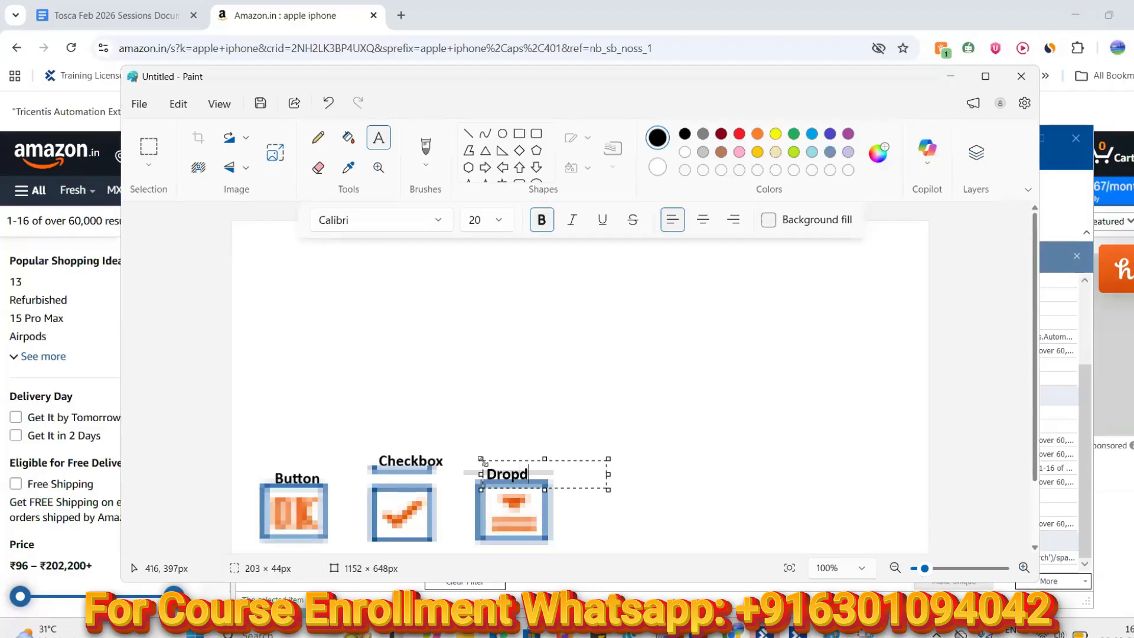
text(own or Comb)
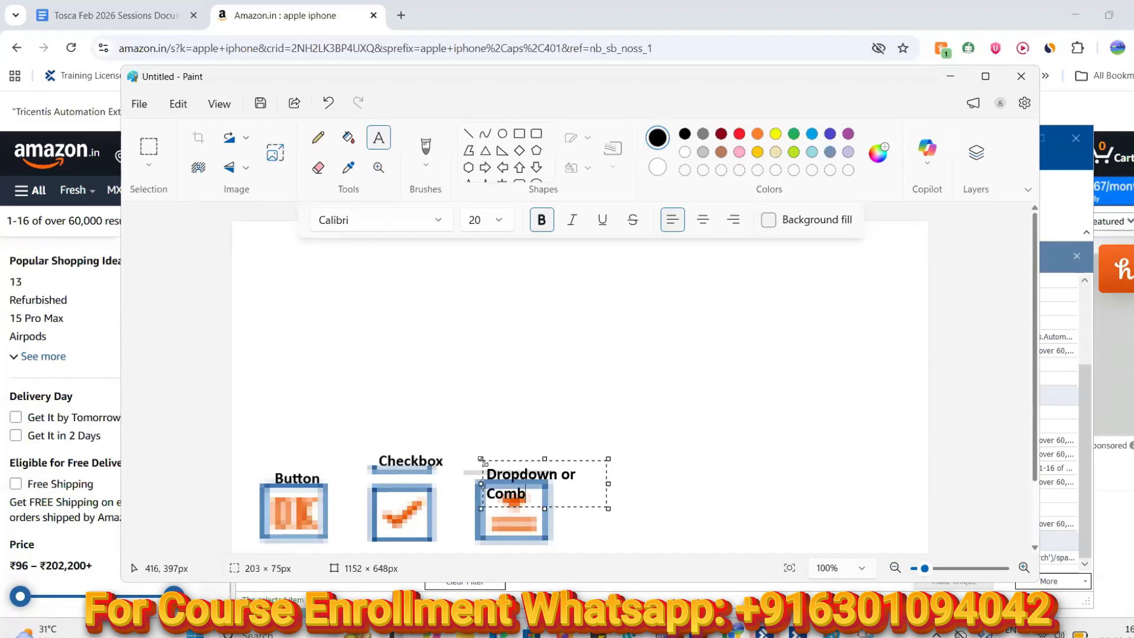
text(obox)
drag(544, 458, 533, 433)
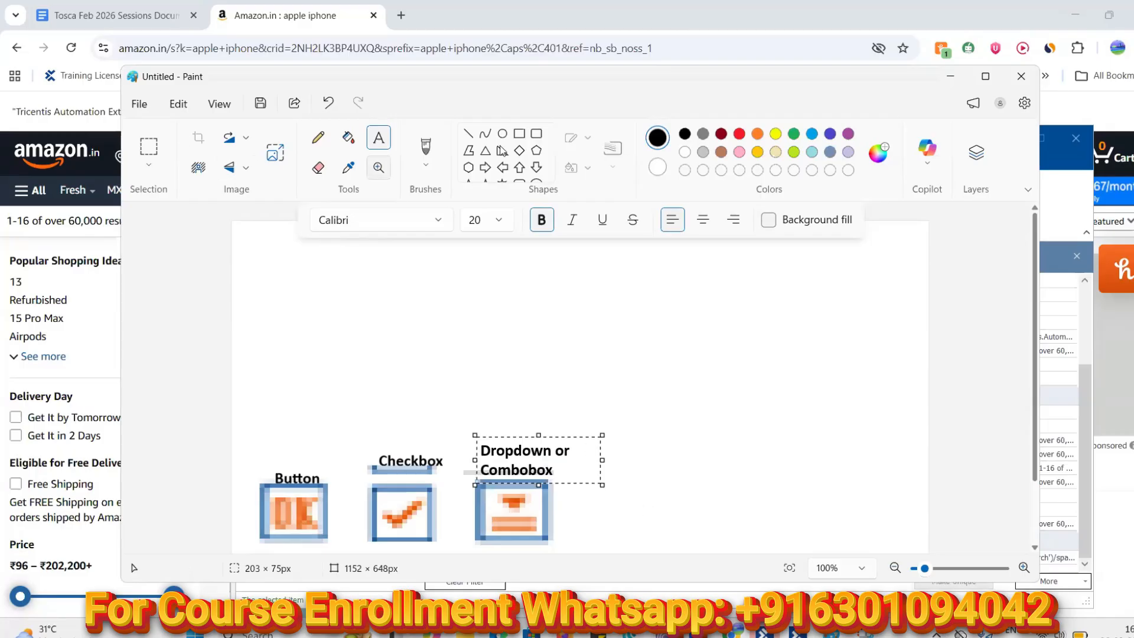
click(673, 457)
Replace ComboBox with Container in XScan's control-type filter and apply it
click(950, 76)
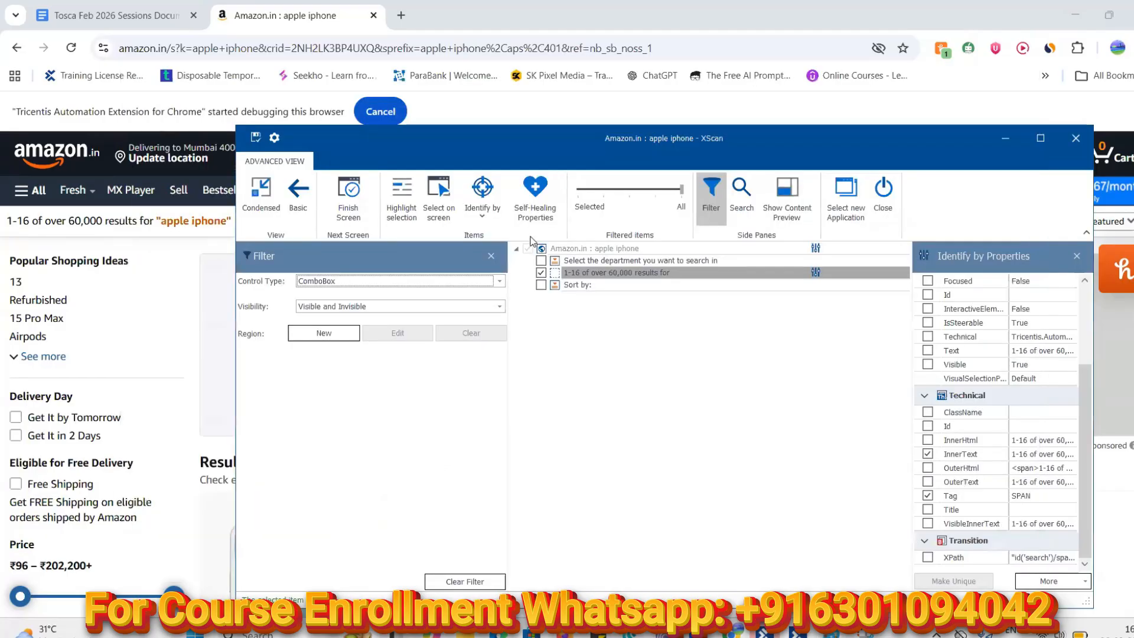
click(499, 280)
mouse_move(497, 310)
mouse_down()
mouse_move(496, 330)
mouse_move(497, 297)
mouse_up()
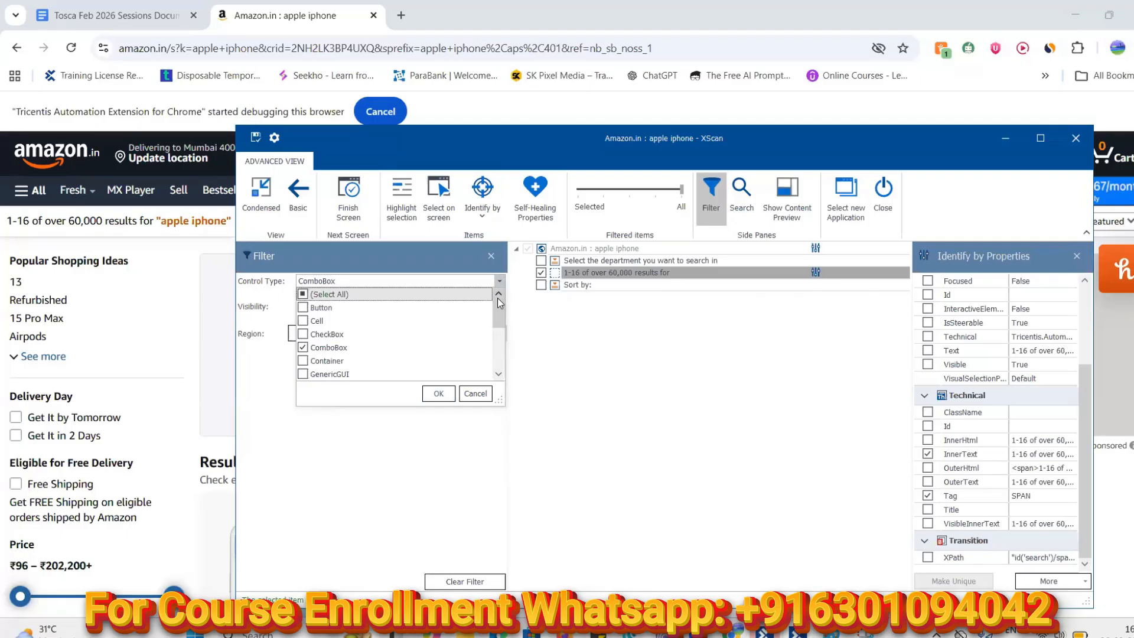
click(302, 347)
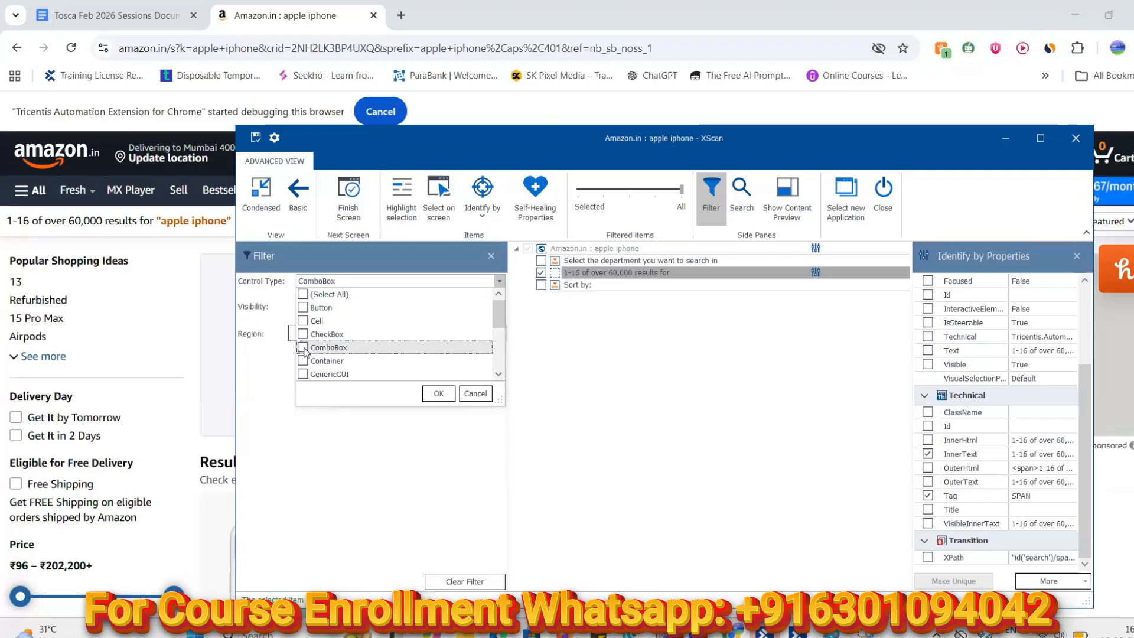
click(303, 361)
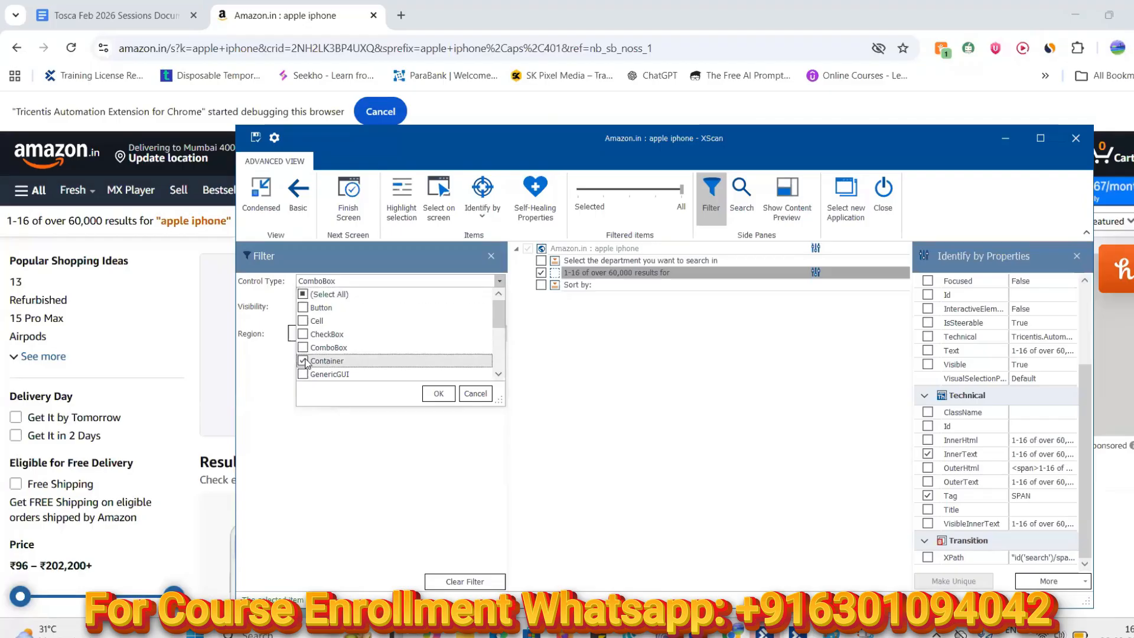
click(438, 394)
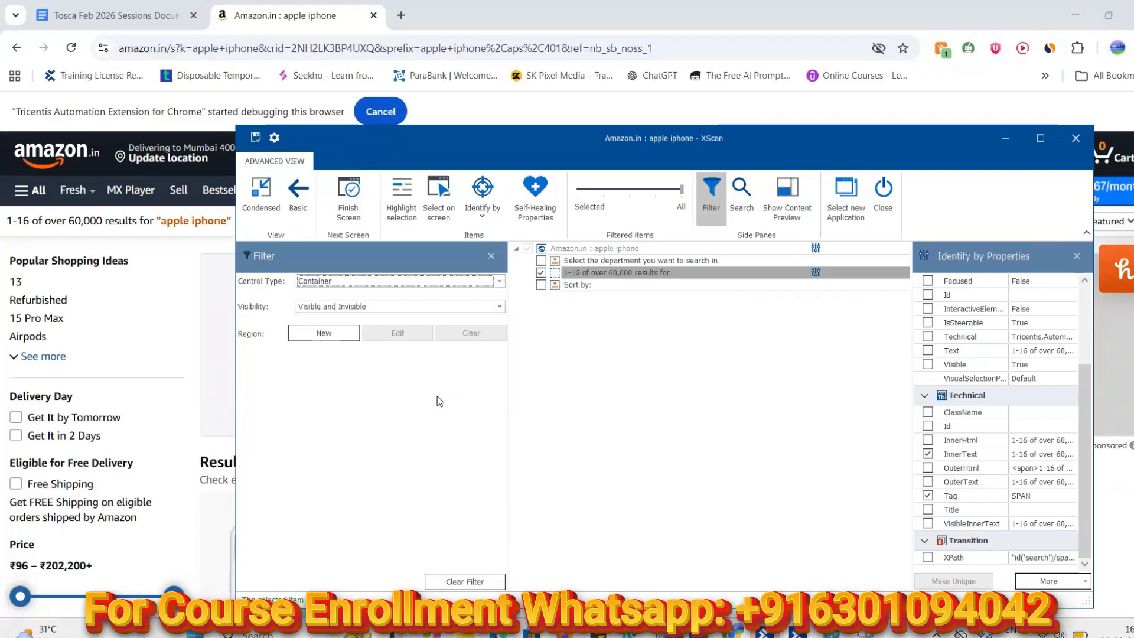
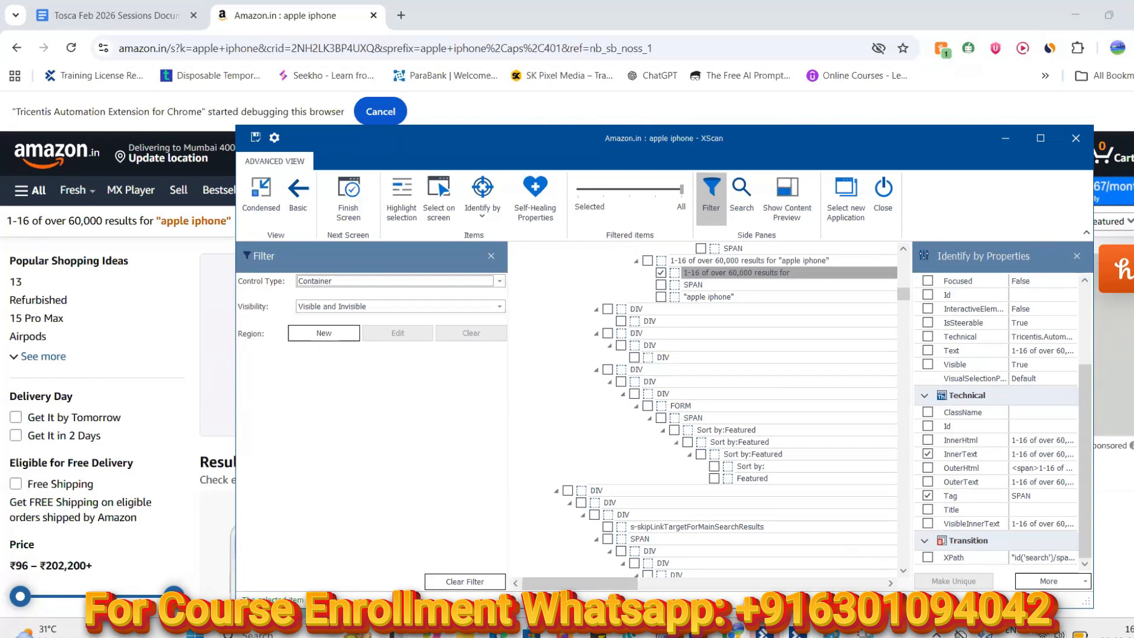
Snip the dashed container icon from XScan and paste it, enlarged, onto the Paint sheet
click(865, 632)
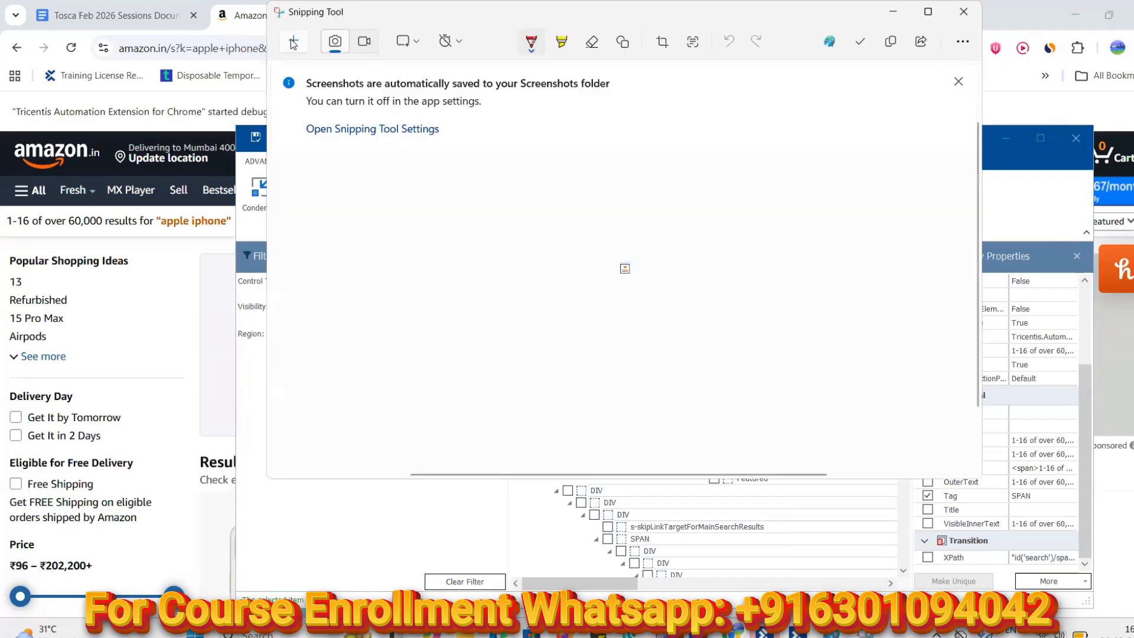
click(293, 44)
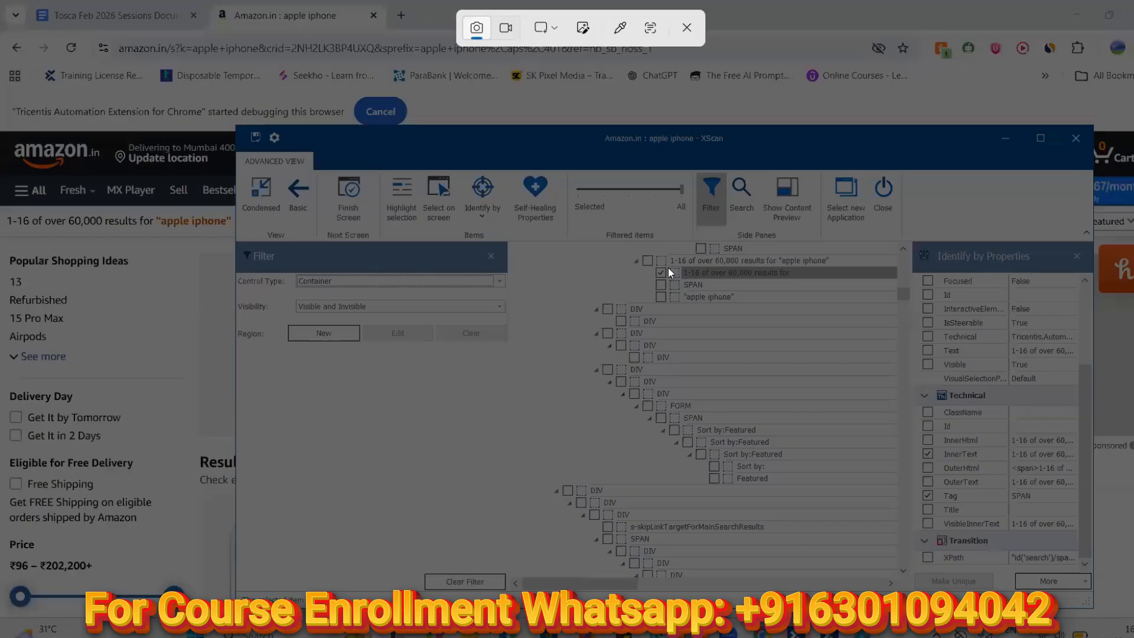
drag(668, 268, 680, 282)
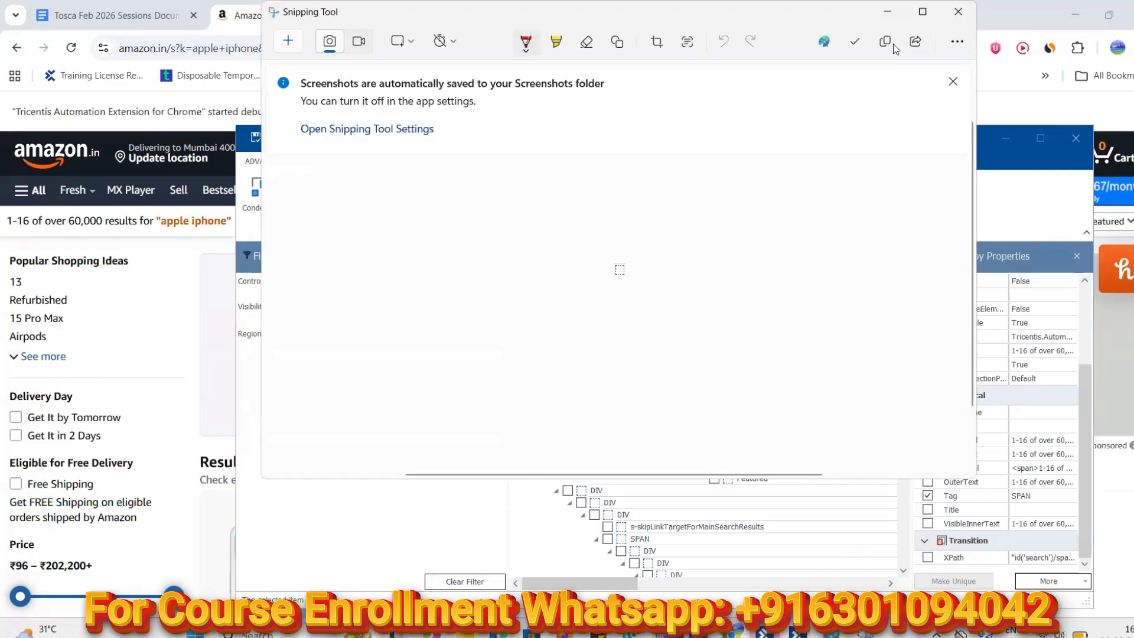
click(885, 42)
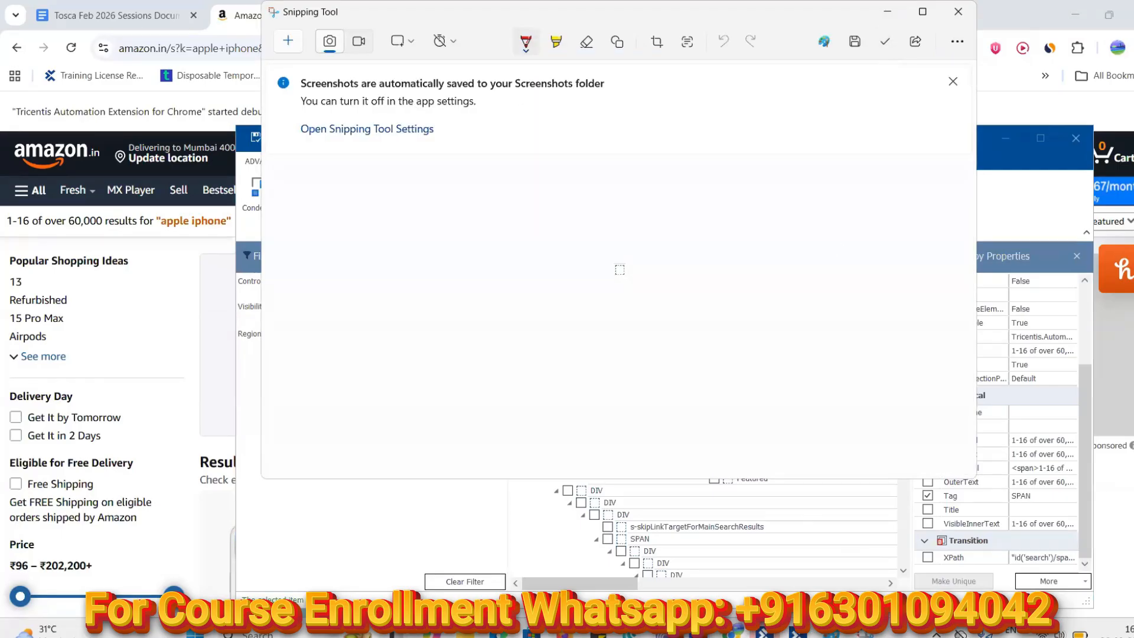
click(833, 633)
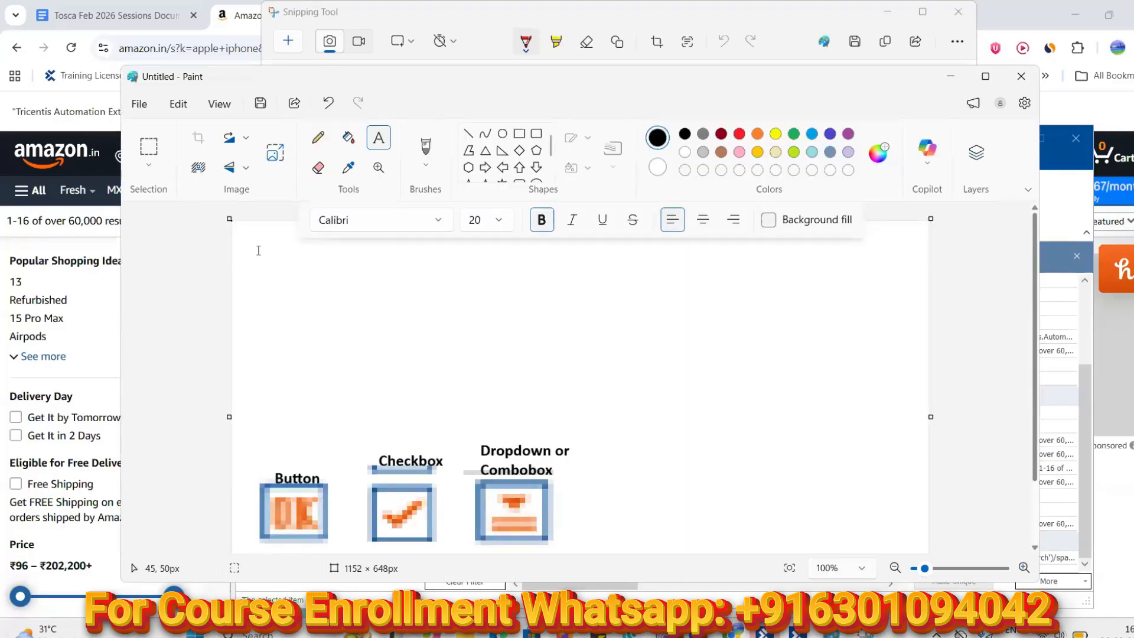
key(ctrl+v)
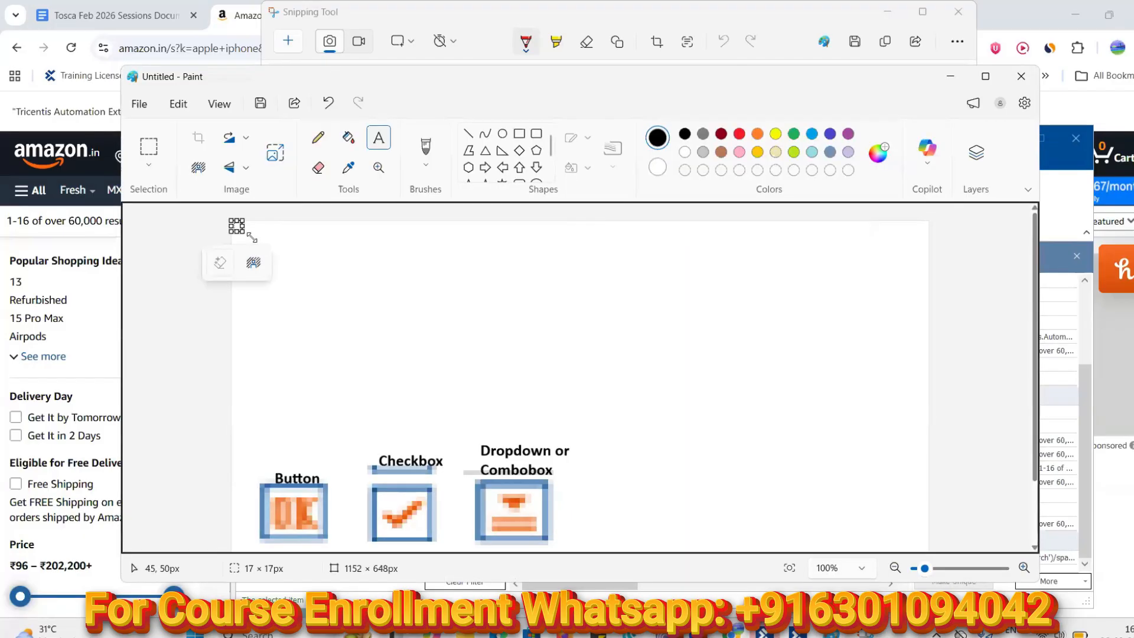
drag(291, 271, 637, 503)
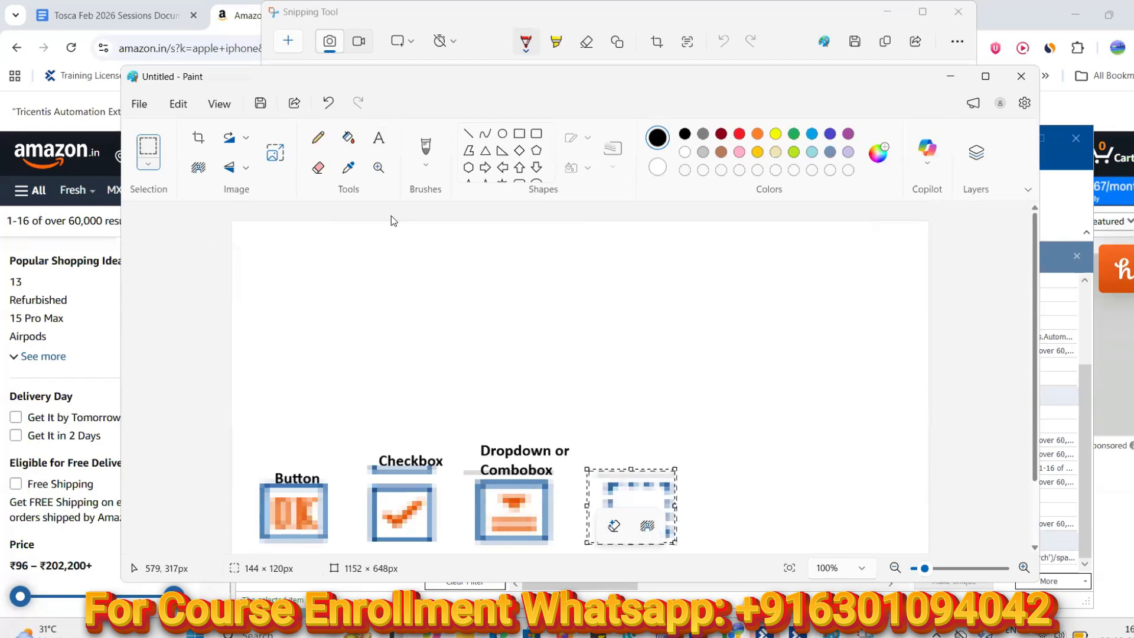
Caption the icon 'Container Like Span/Div' and minimize Paint
click(379, 139)
click(594, 442)
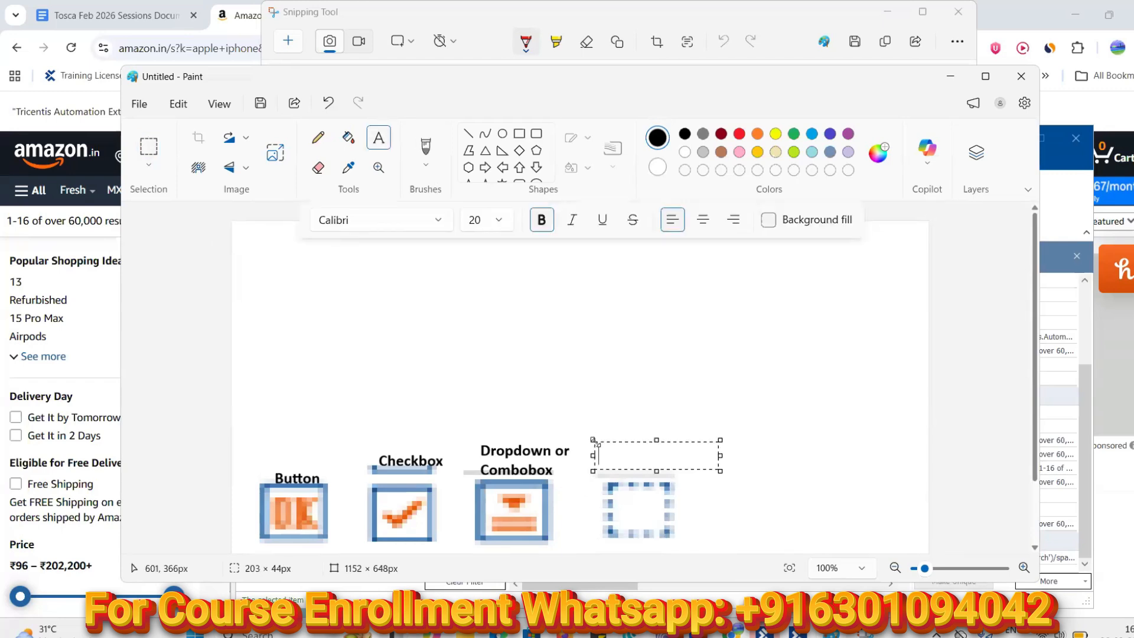
text(Container Like Span)
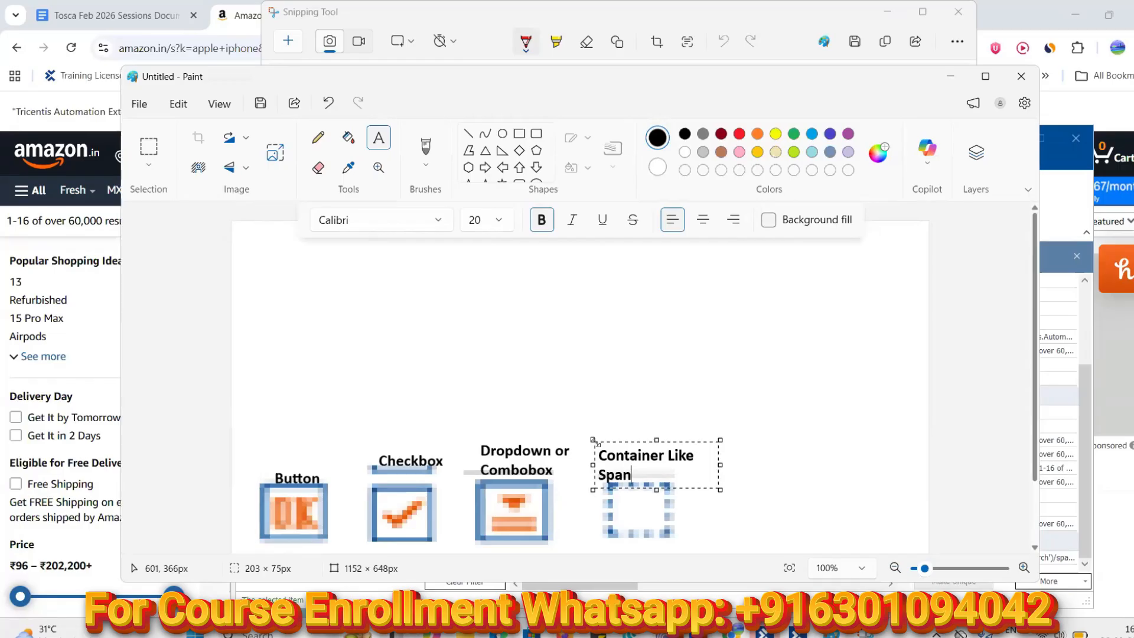
text(/Div)
click(750, 437)
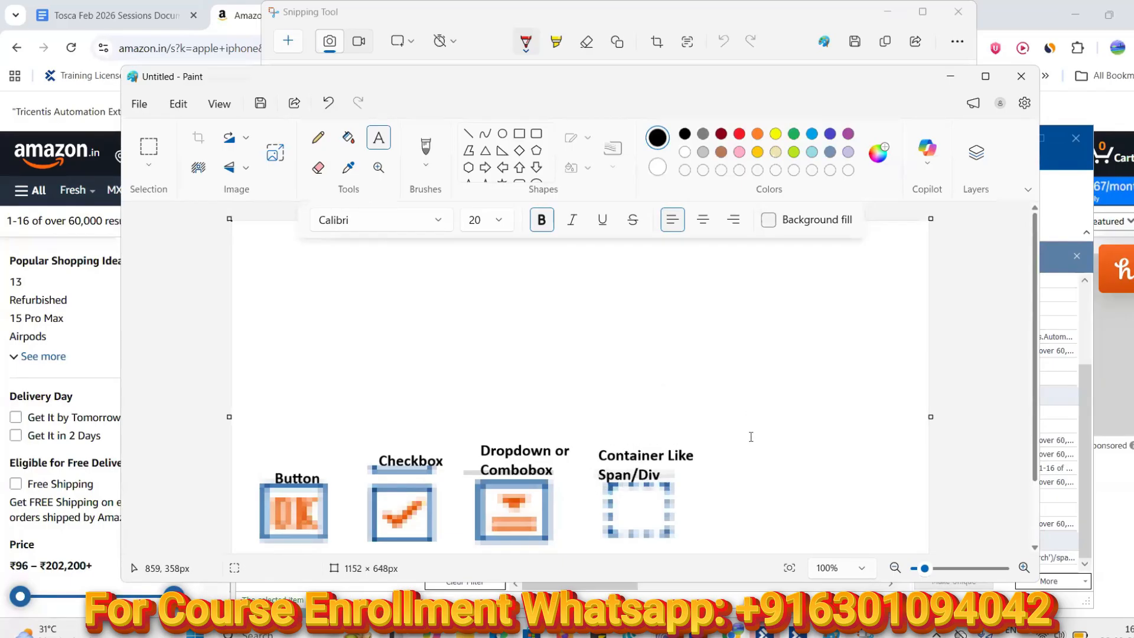
click(952, 82)
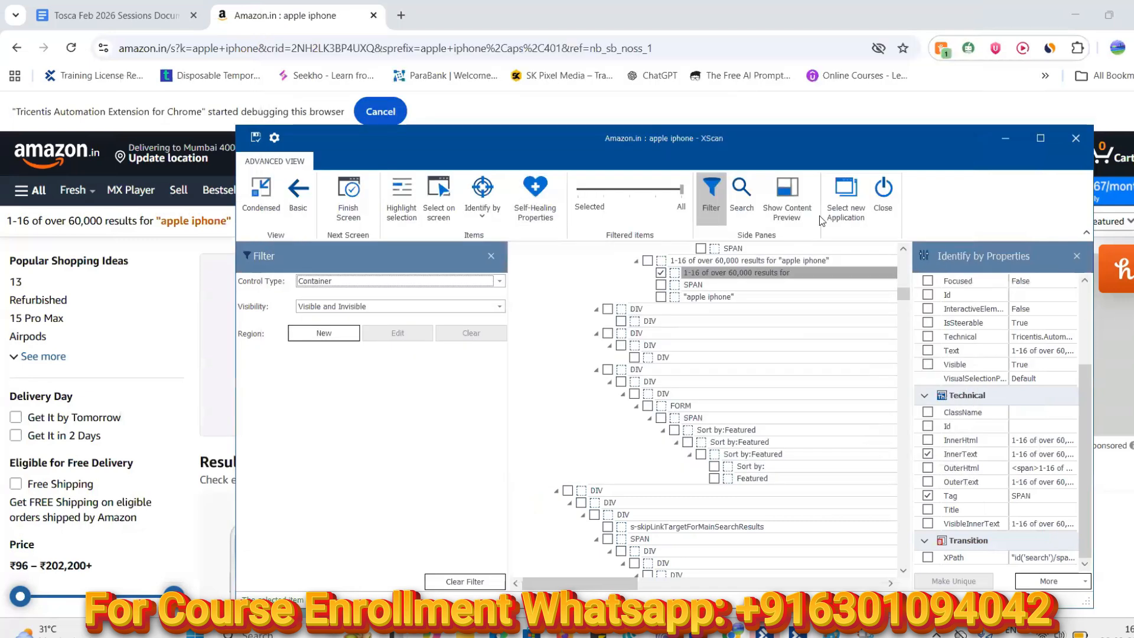
Back in XScan, switch the Control Type filter from Container to GenericGUI
drag(668, 266, 680, 279)
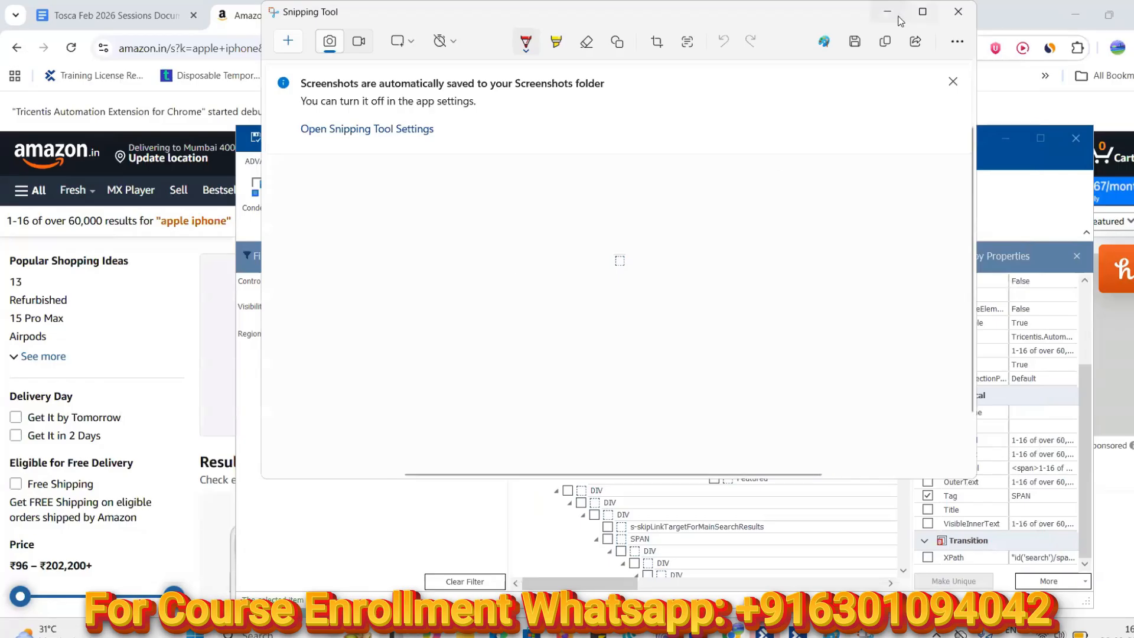
click(898, 17)
click(832, 633)
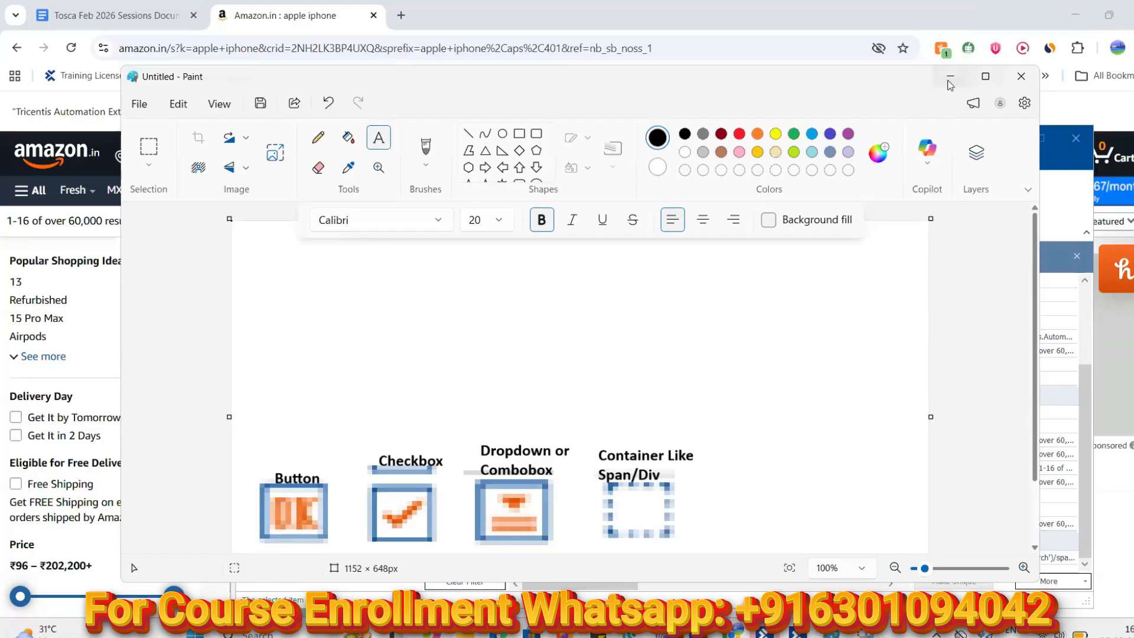
click(948, 81)
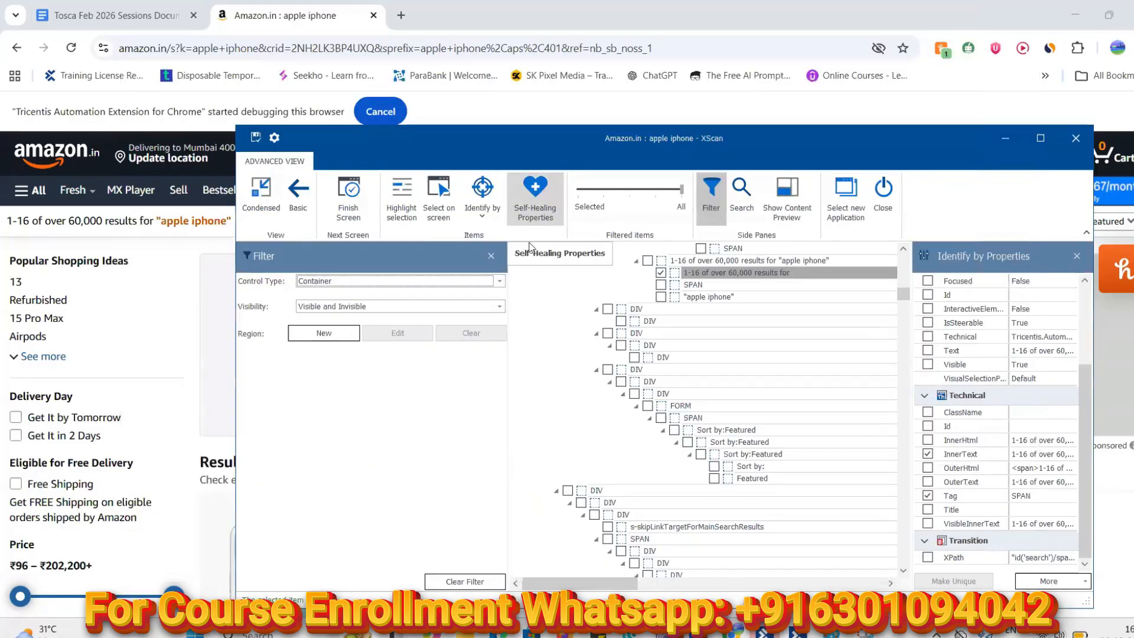
click(500, 282)
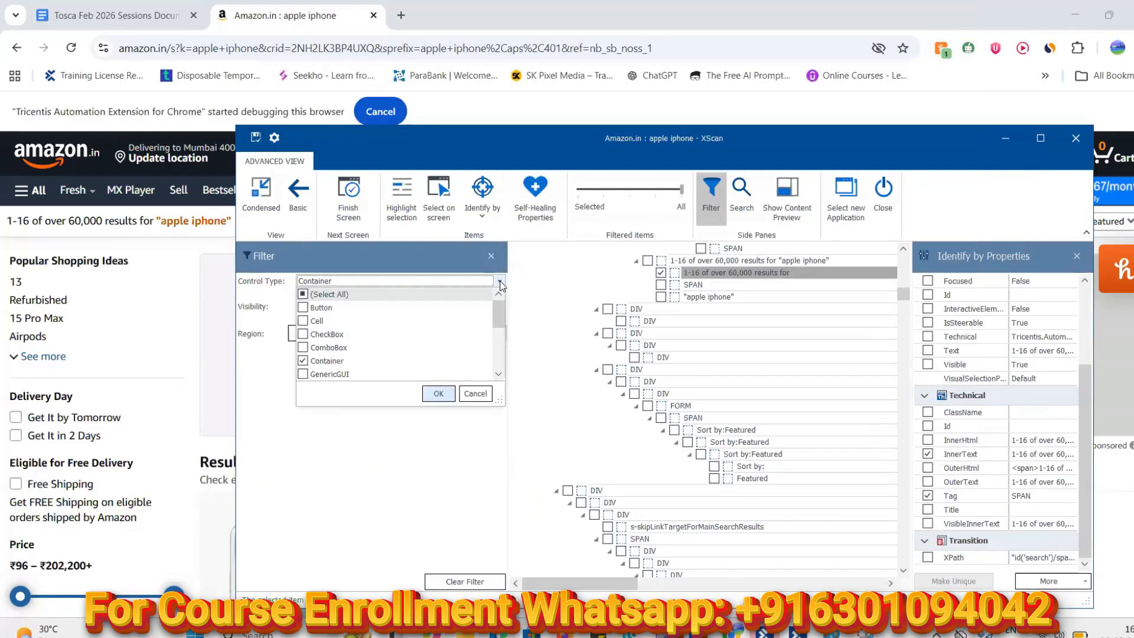
scroll(354, 348, down, 1)
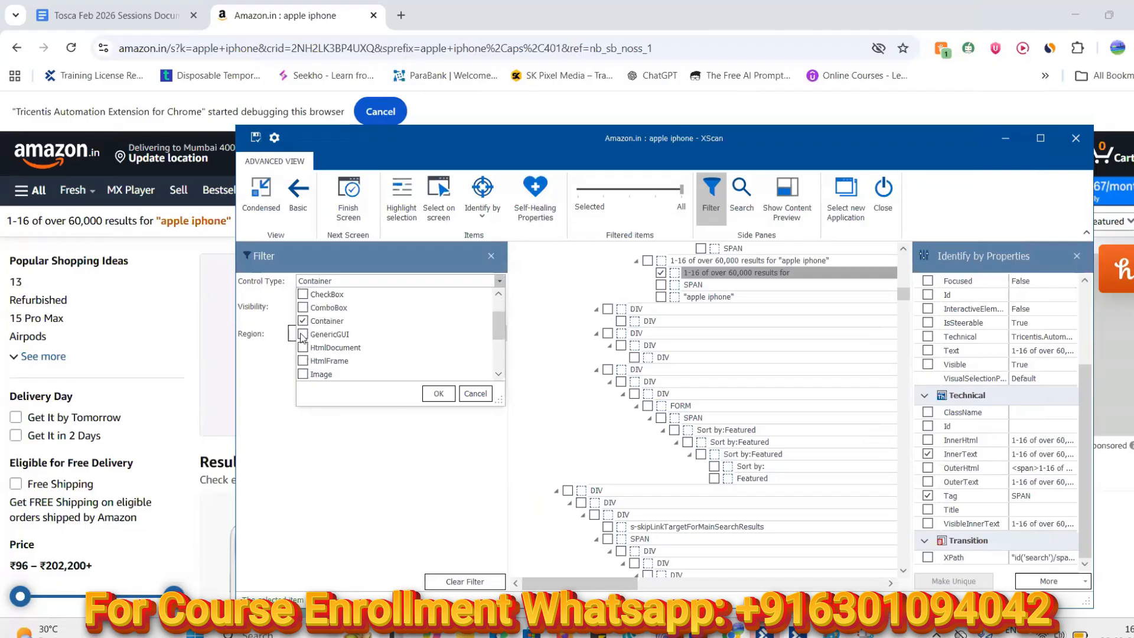
click(437, 393)
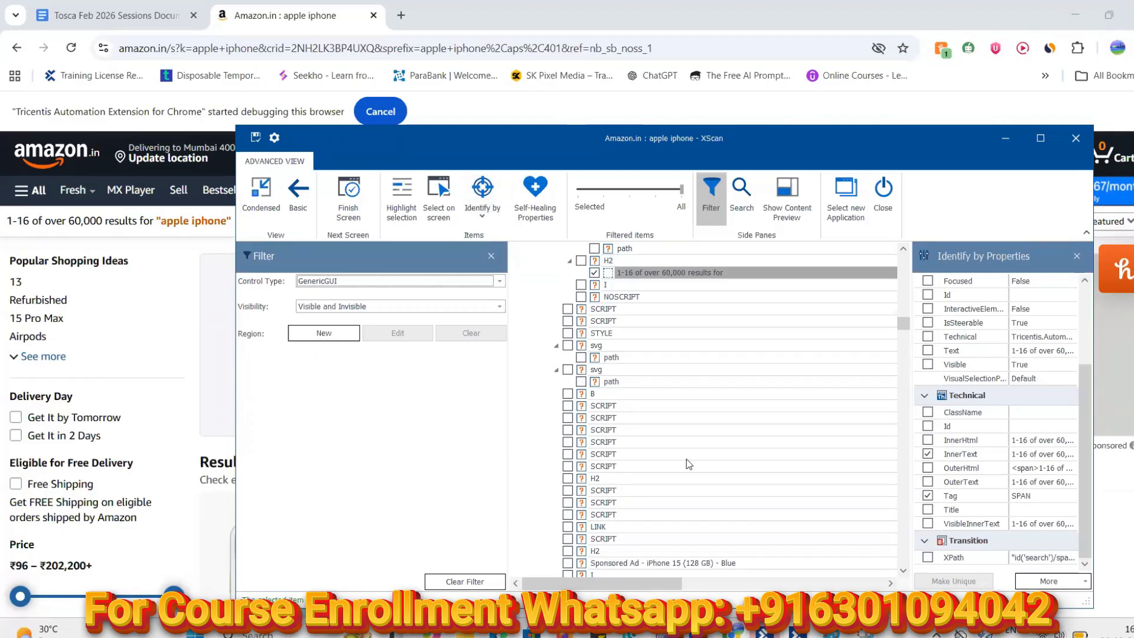
click(865, 634)
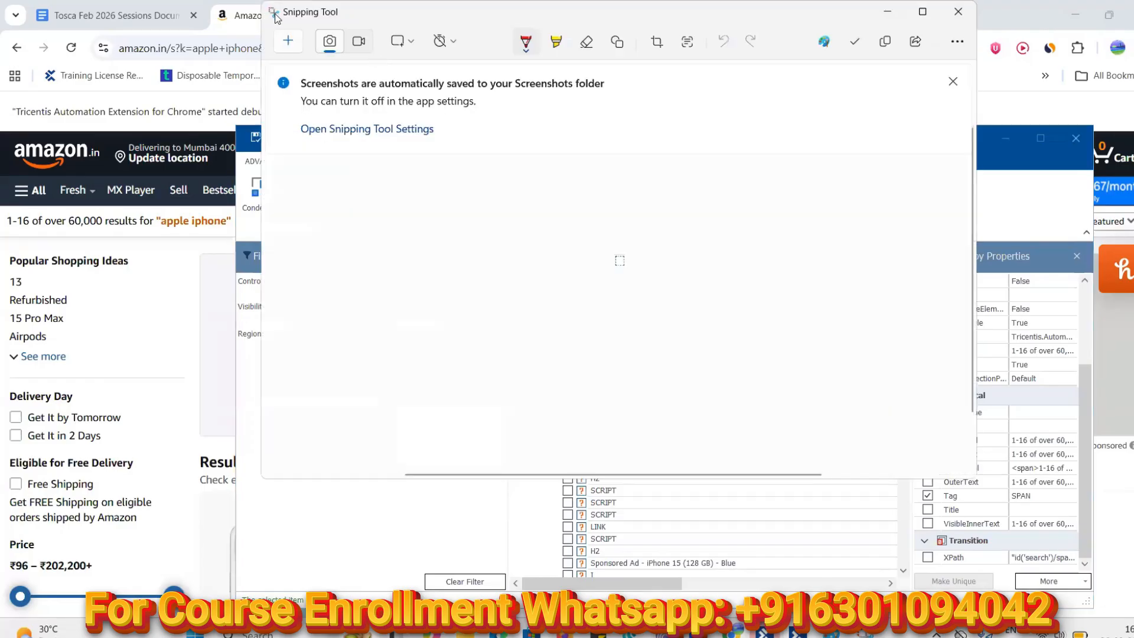
Snip the question-mark GenericGUI icon and paste it, enlarged, beside Container Like Span/Div
click(289, 43)
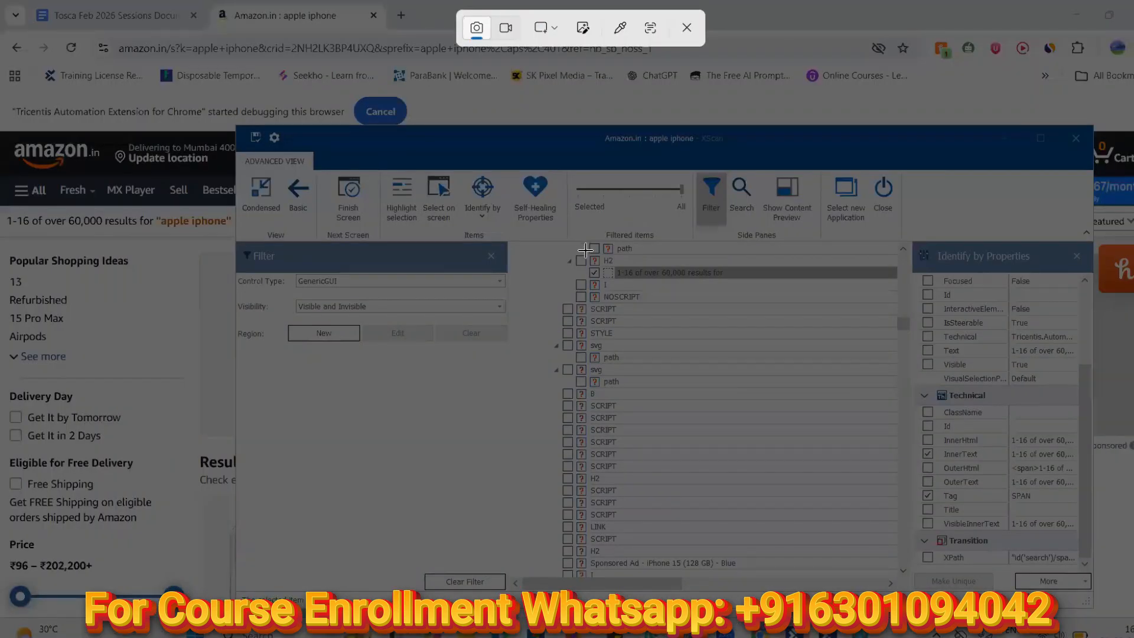
drag(593, 256, 602, 267)
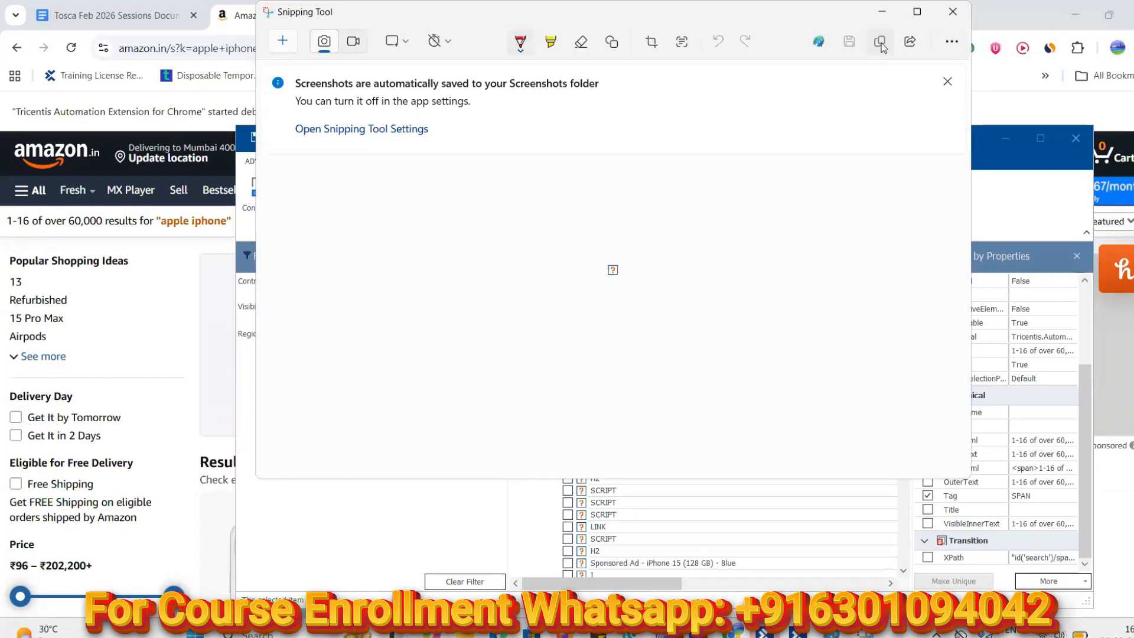
click(881, 43)
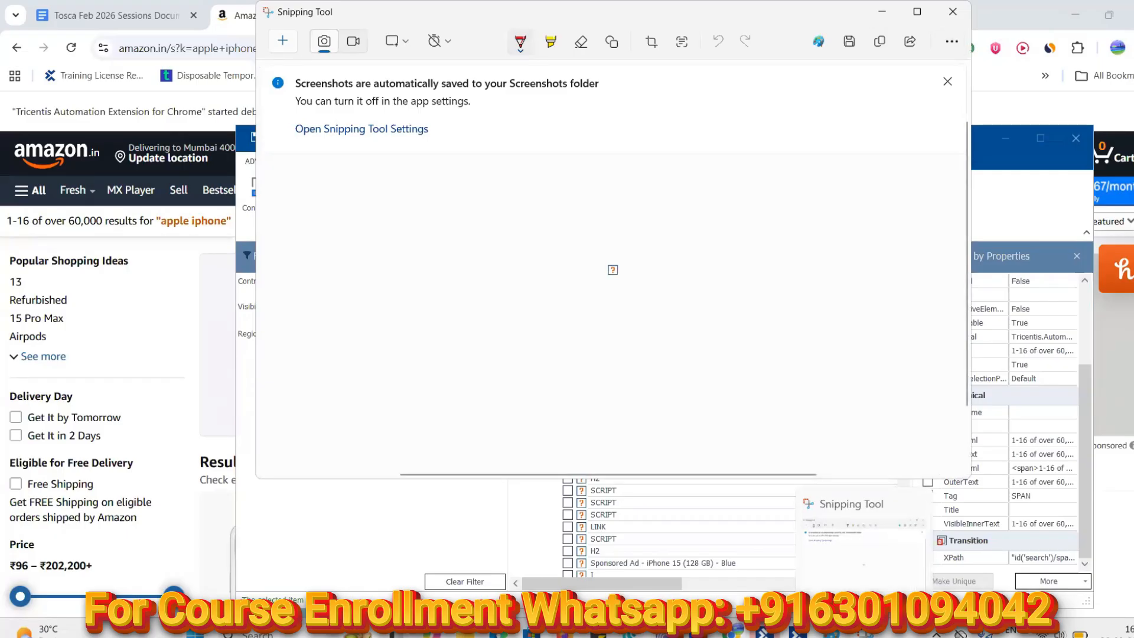
mouse_move(833, 634)
click(810, 547)
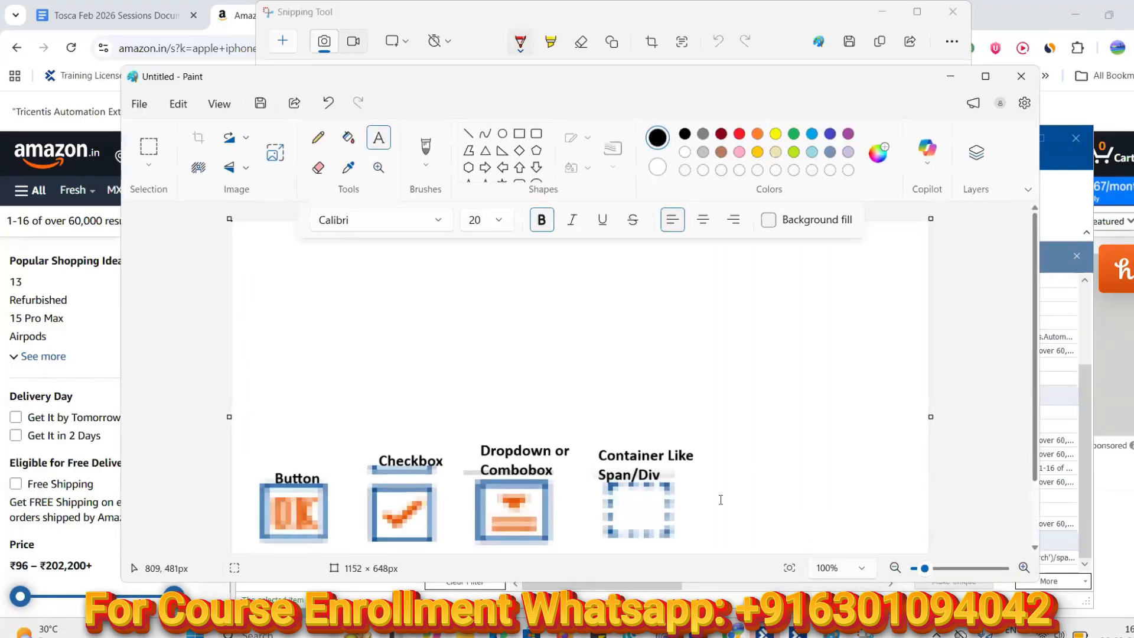
click(247, 244)
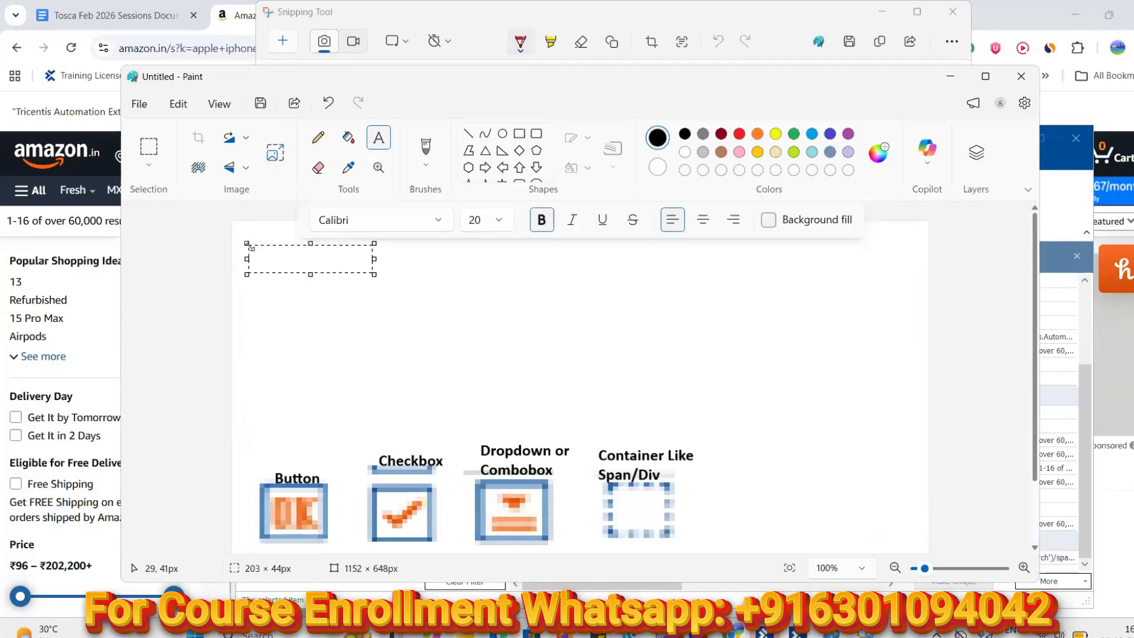
key(Escape)
key(ctrl+v)
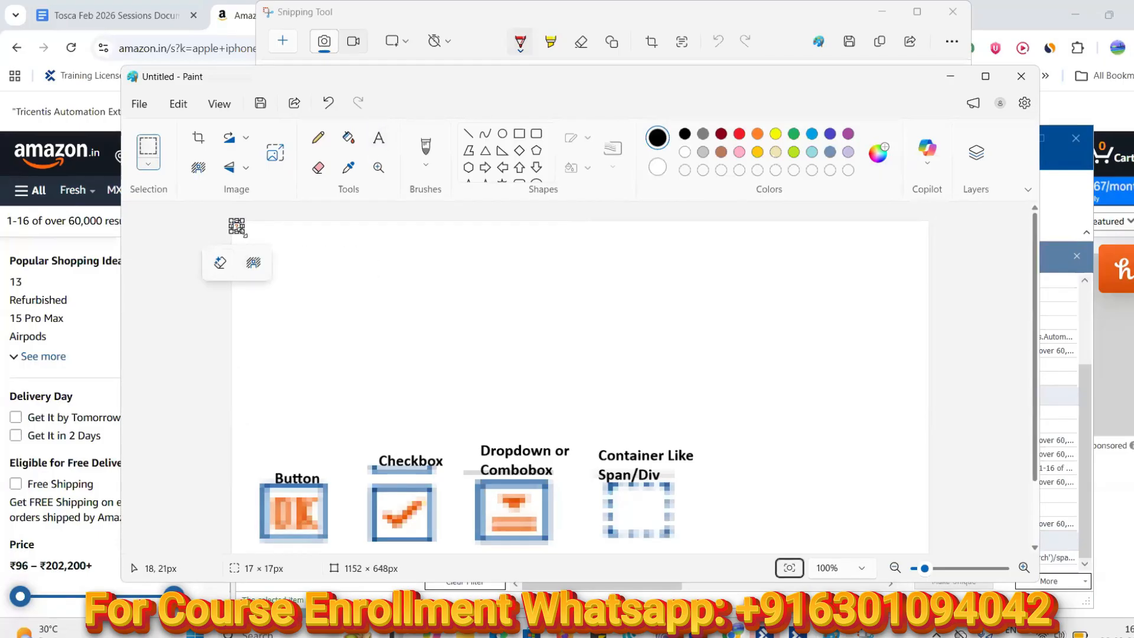
drag(307, 287, 318, 294)
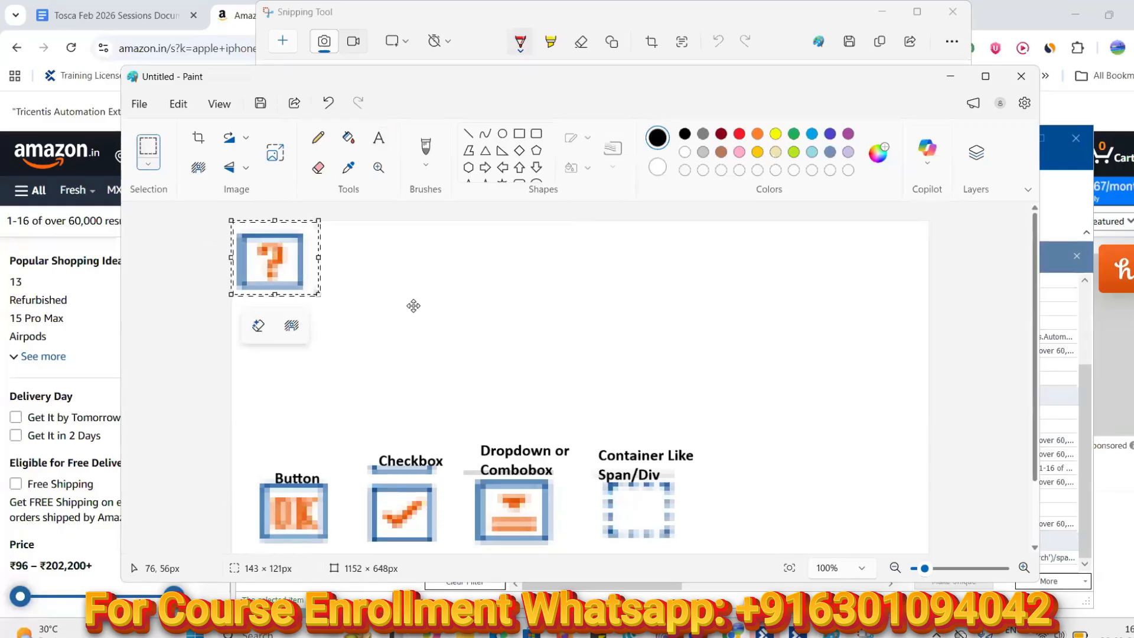
mouse_move(752, 479)
mouse_down()
mouse_move(766, 461)
mouse_move(770, 471)
mouse_up()
click(797, 632)
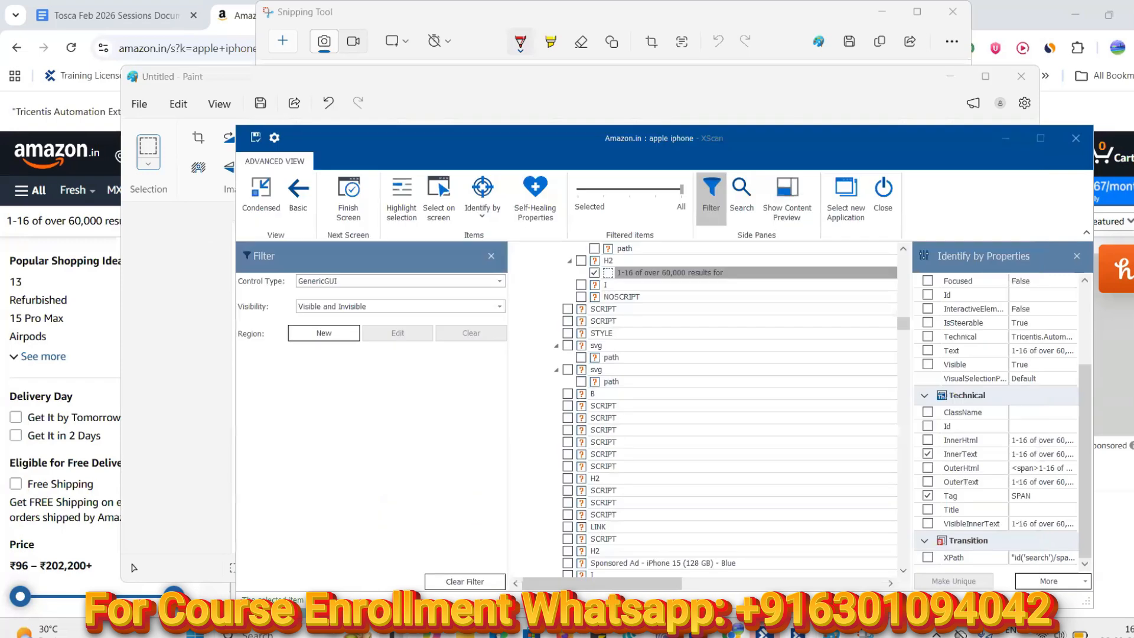
click(792, 632)
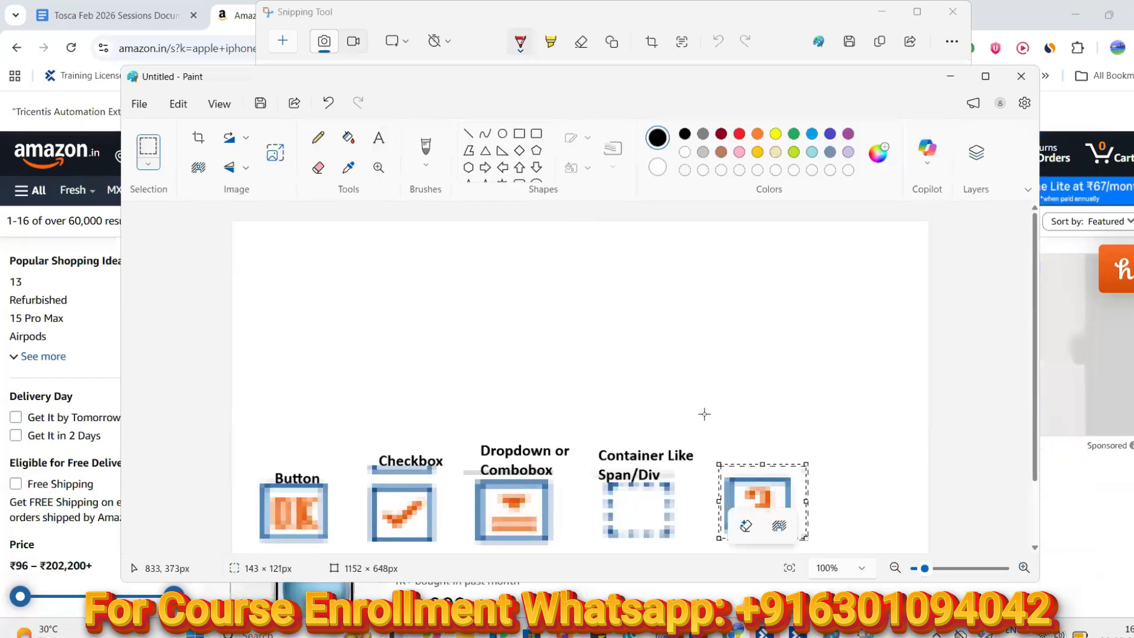
Caption the question-mark icon 'Generic GUI', then minimize Paint and Snipping Tool
click(378, 137)
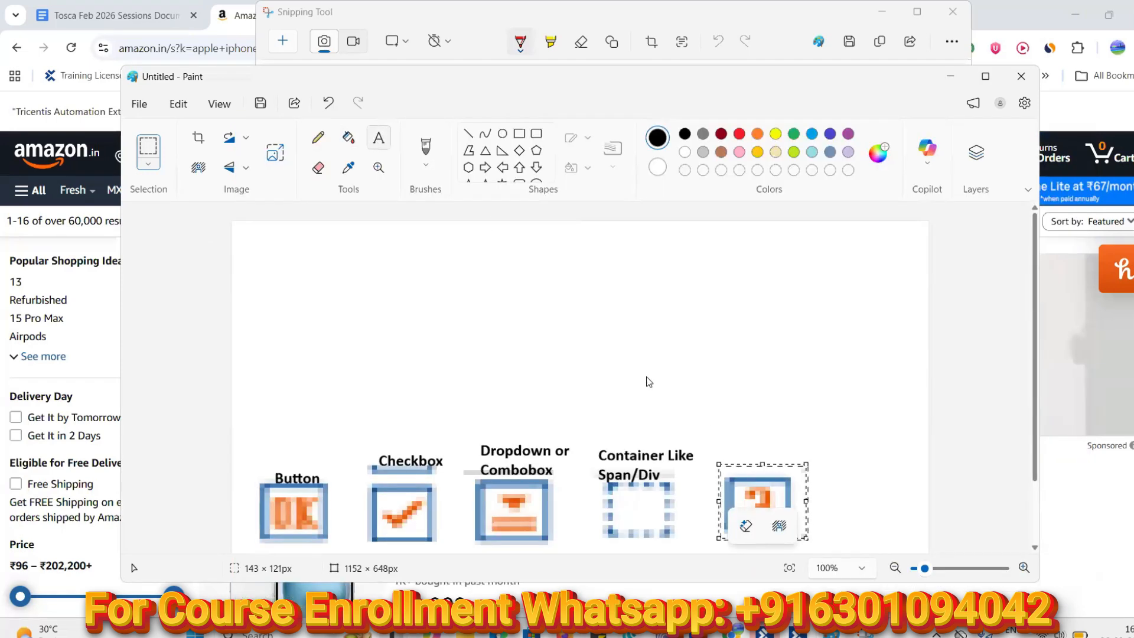
click(718, 456)
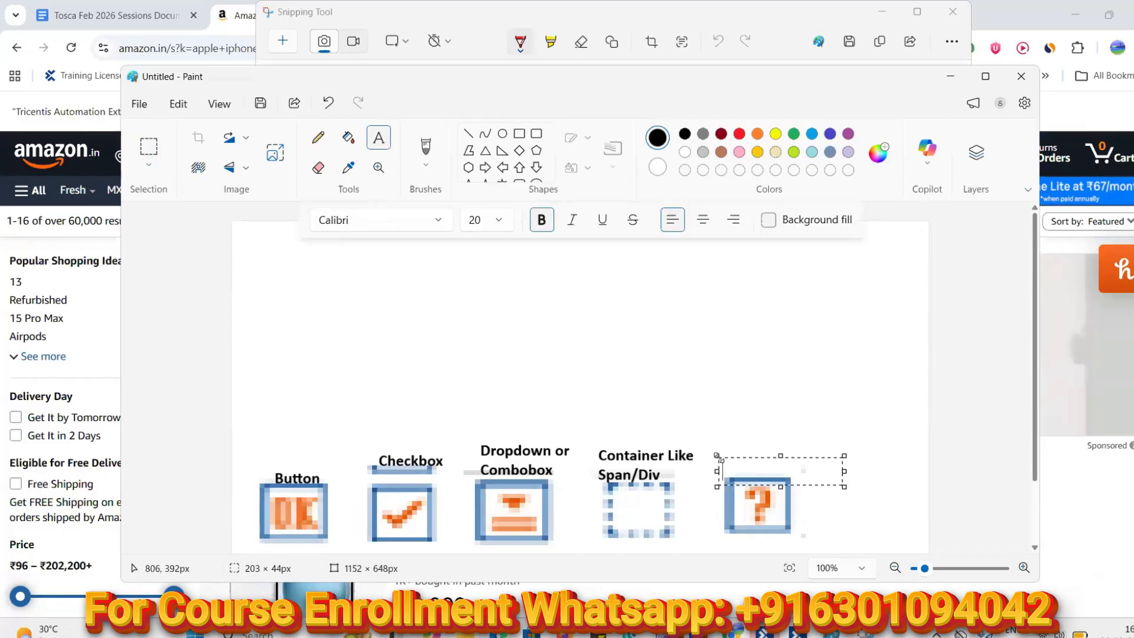
text(Generic GUI)
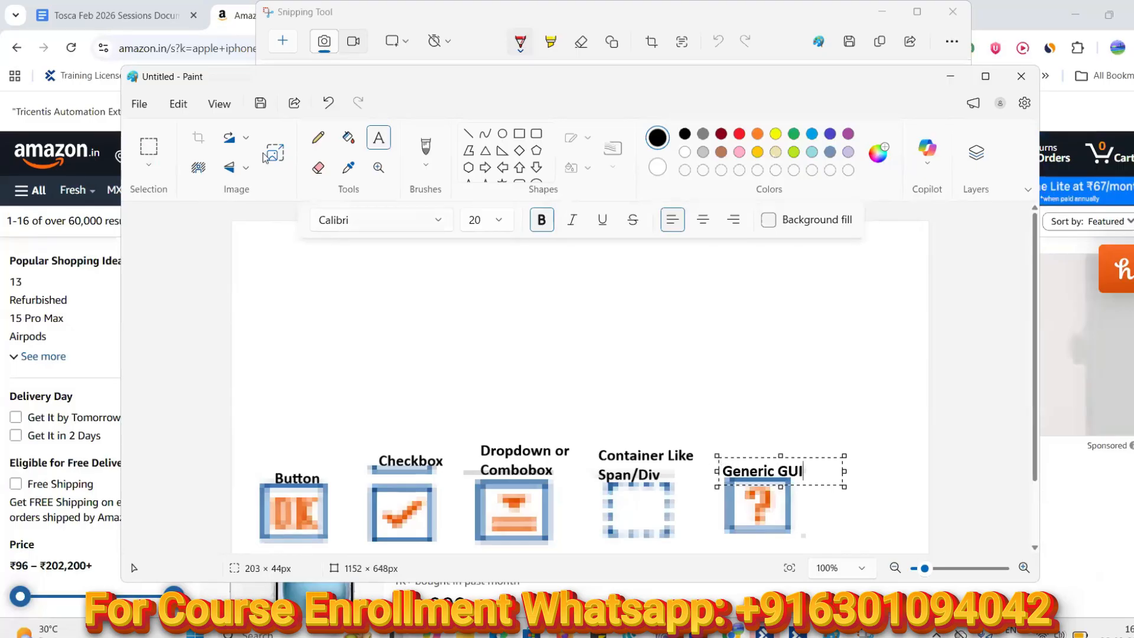
click(950, 77)
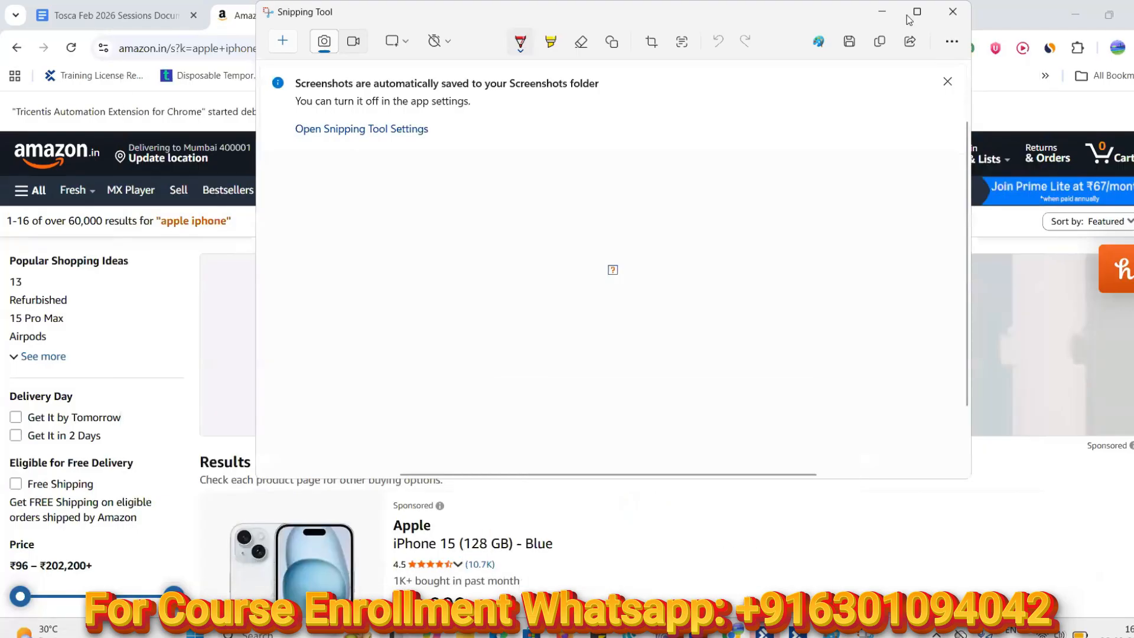
click(881, 12)
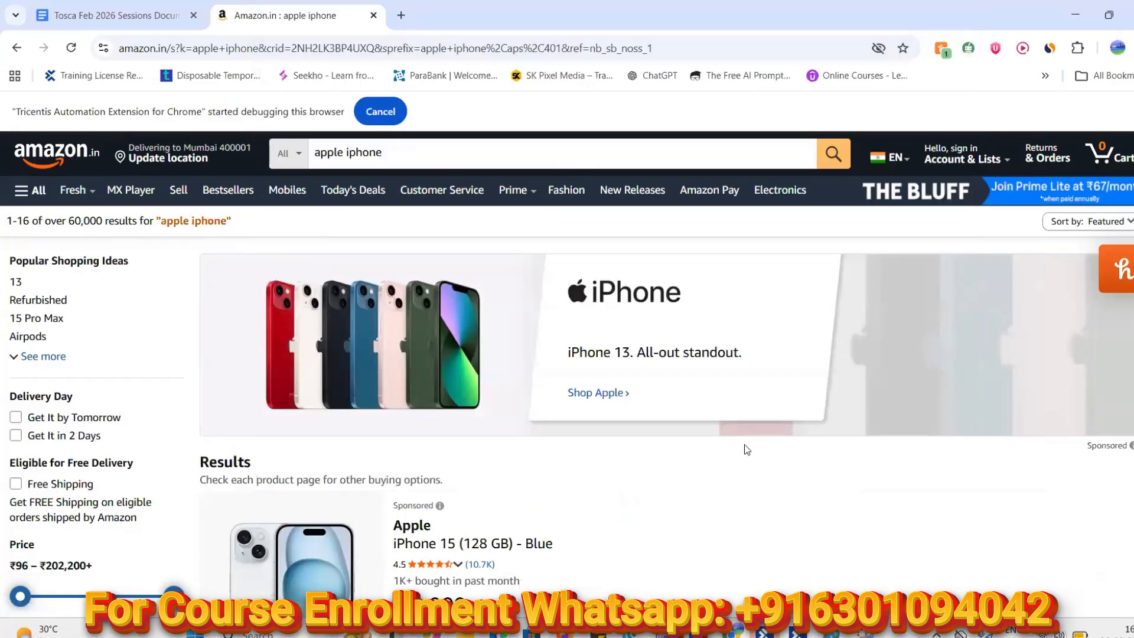
Add Image to XScan's Control Type filter alongside GenericGUI
click(797, 631)
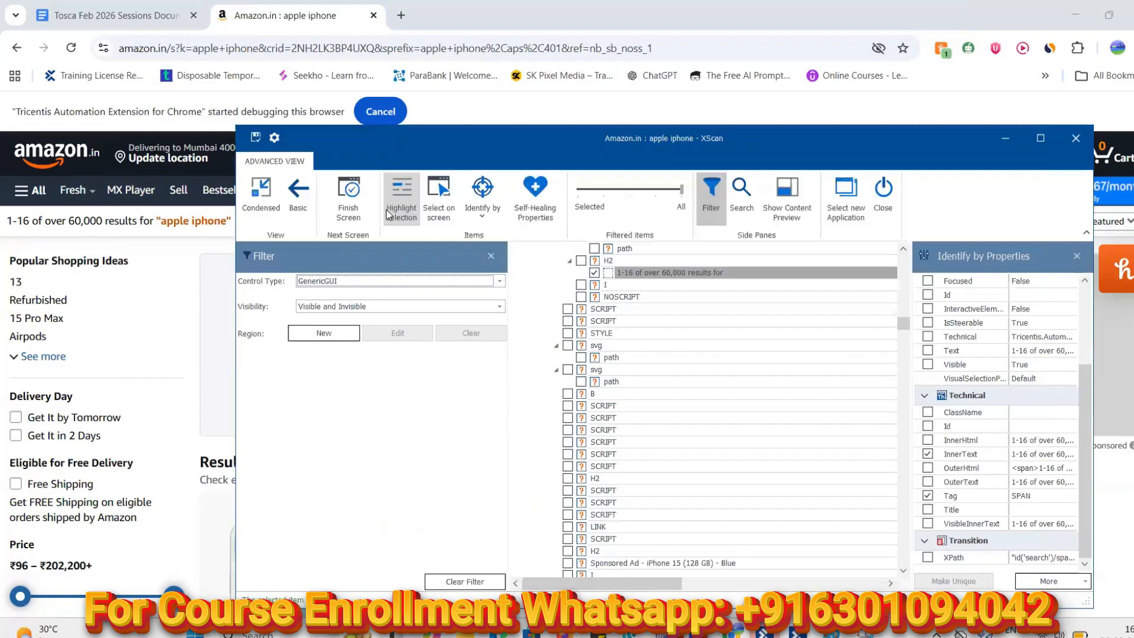
click(499, 282)
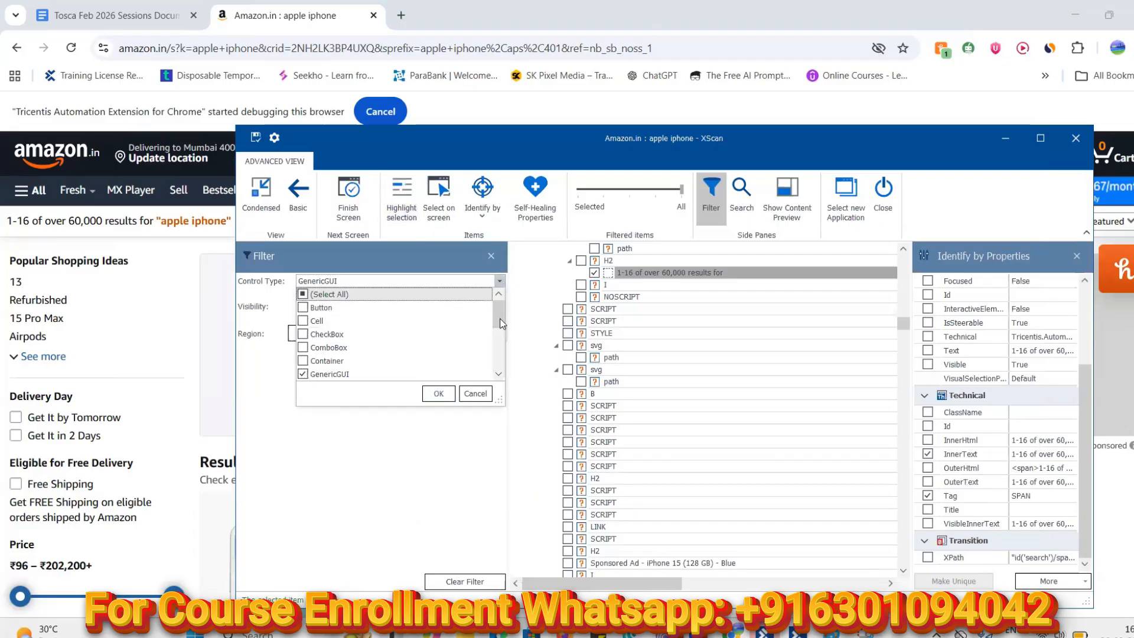
drag(500, 318, 506, 352)
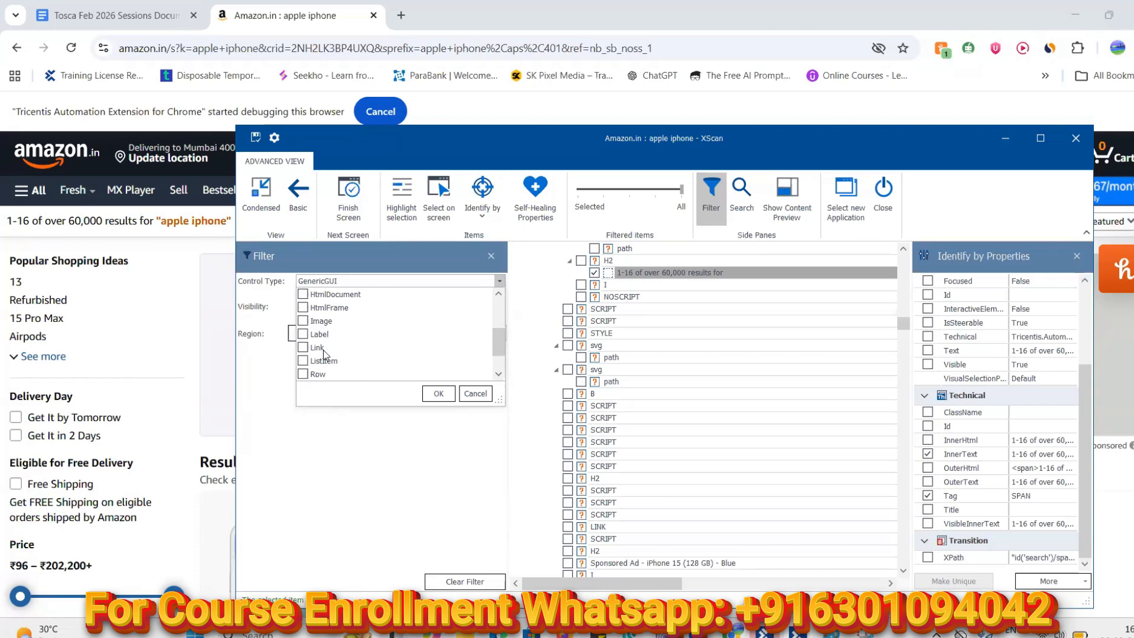
drag(494, 345, 495, 363)
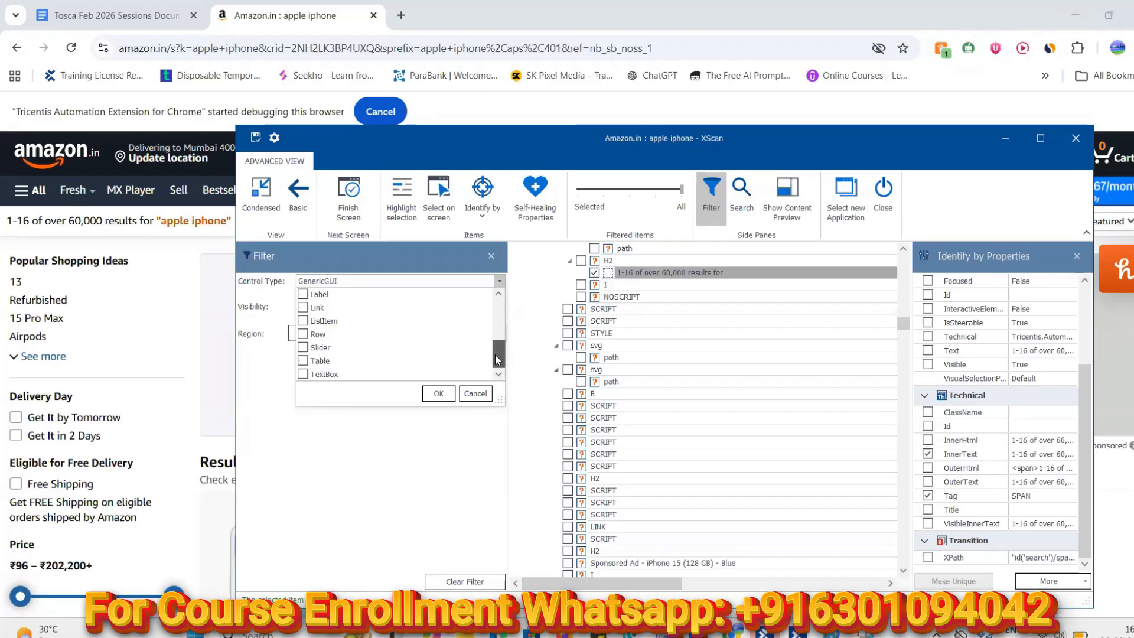
drag(495, 355, 497, 354)
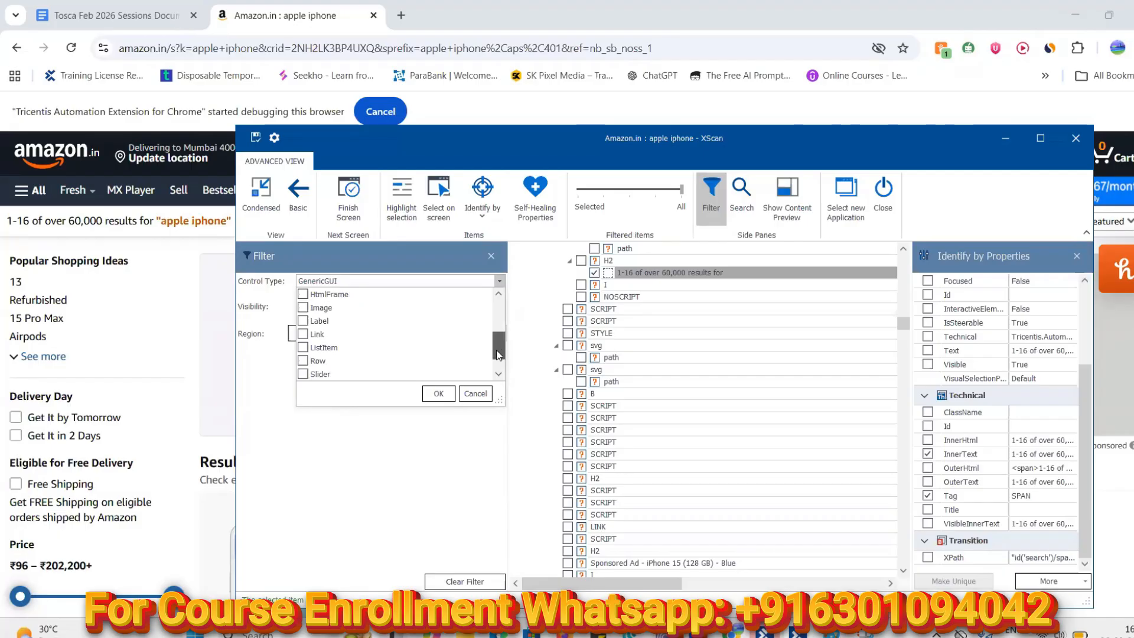
click(303, 308)
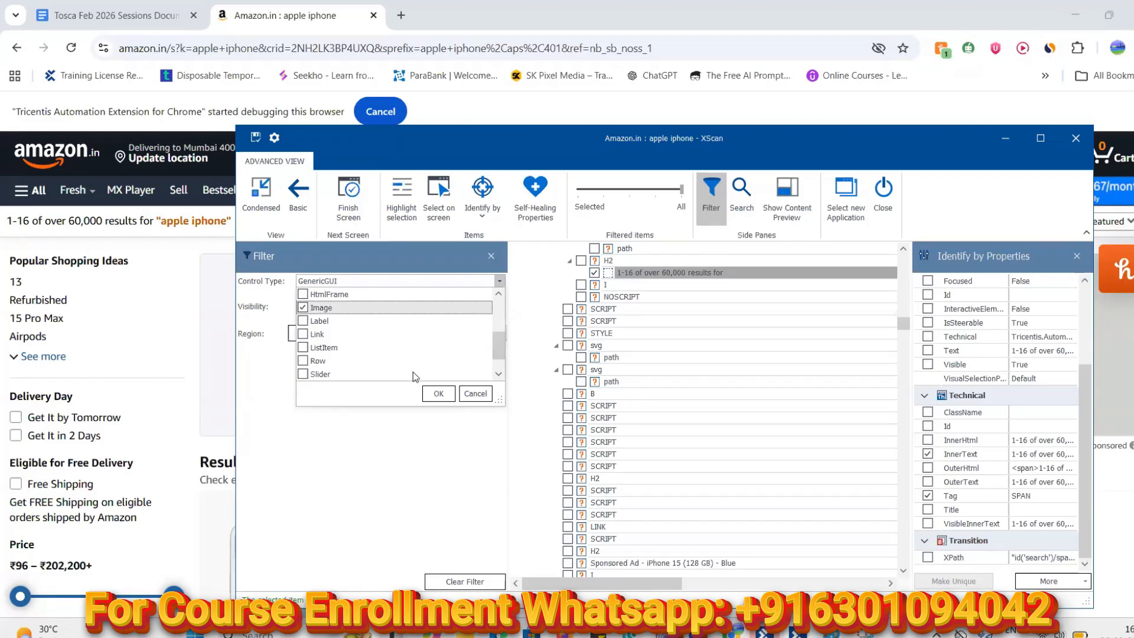
click(438, 394)
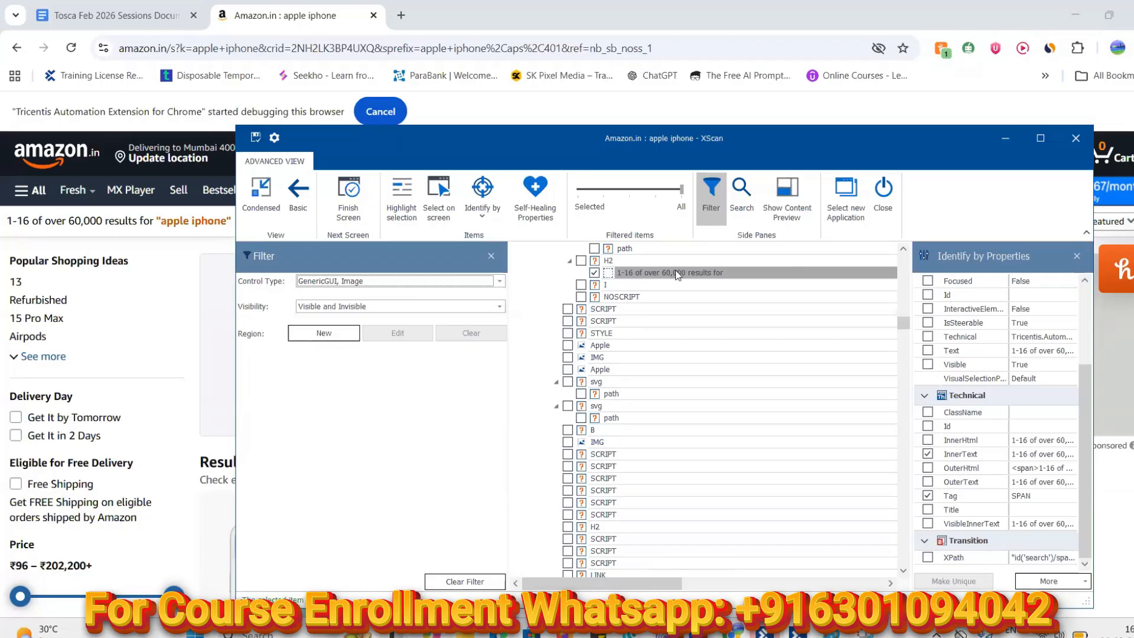
drag(590, 256, 600, 266)
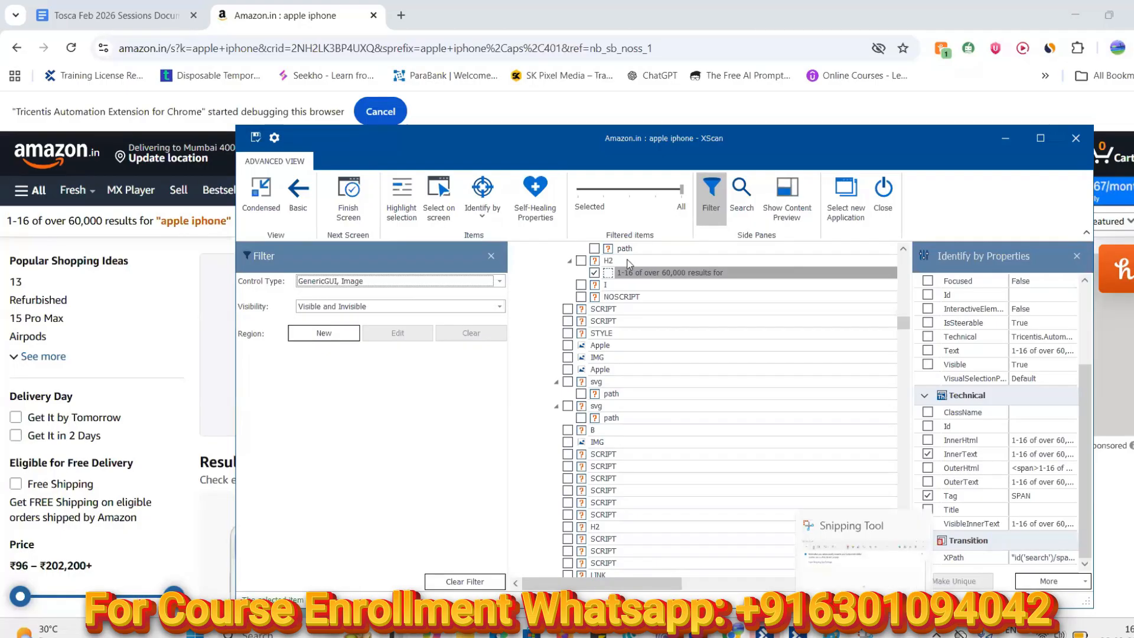
Snip the IMG item's icon and paste it, enlarged, beside the Generic GUI example
click(294, 39)
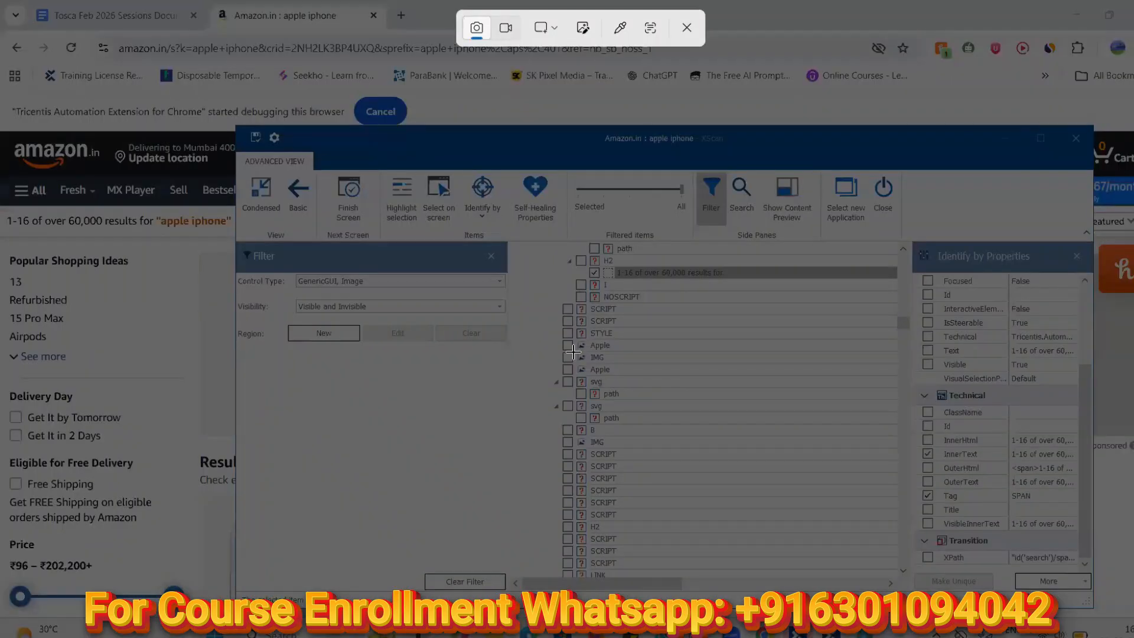
drag(578, 351, 586, 360)
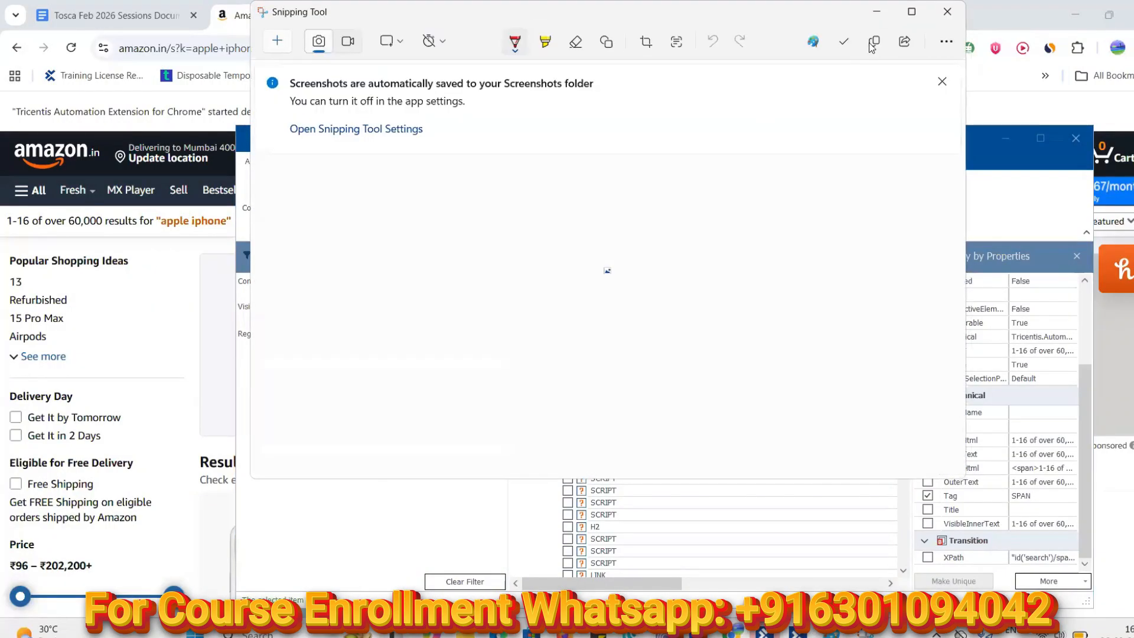
click(831, 632)
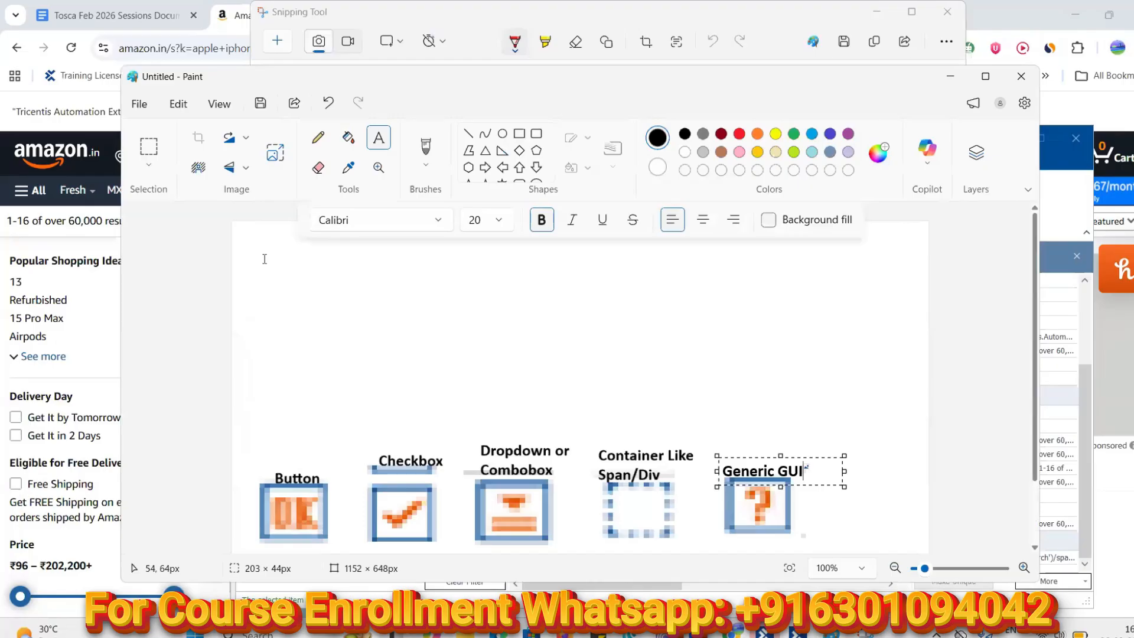
click(264, 259)
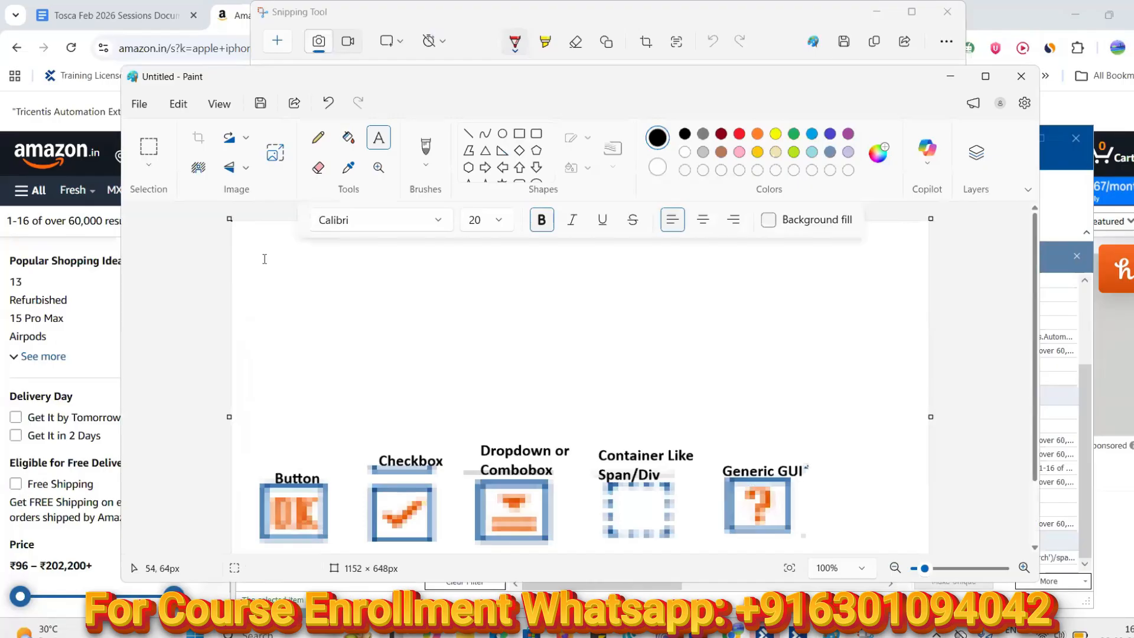
key(ctrl+v)
drag(238, 228, 298, 274)
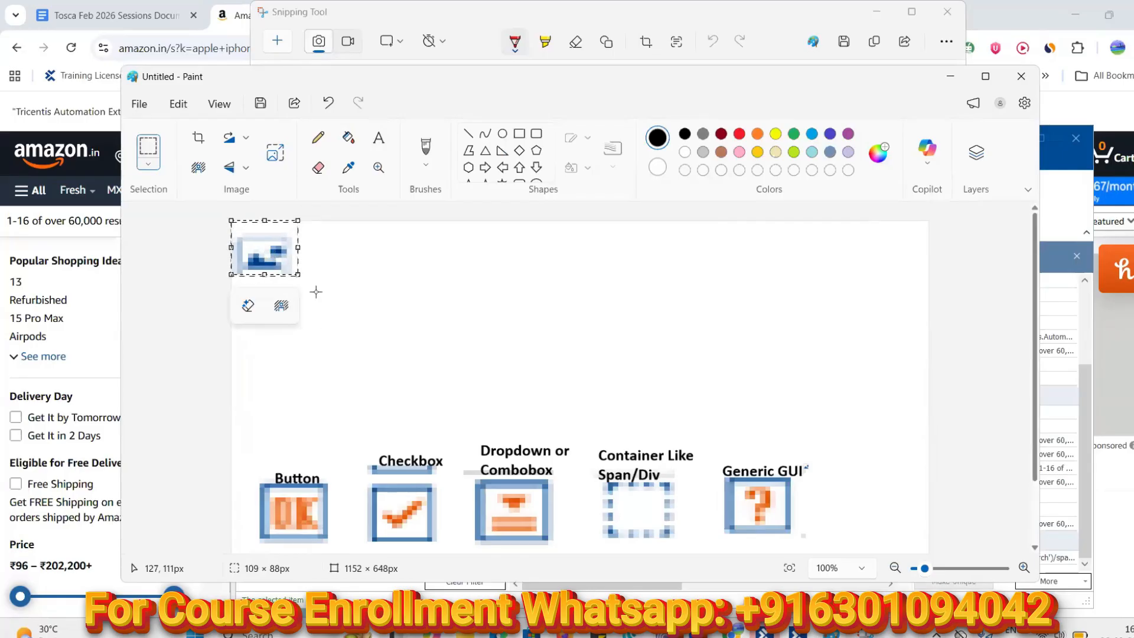
drag(298, 274, 307, 285)
drag(267, 237, 872, 485)
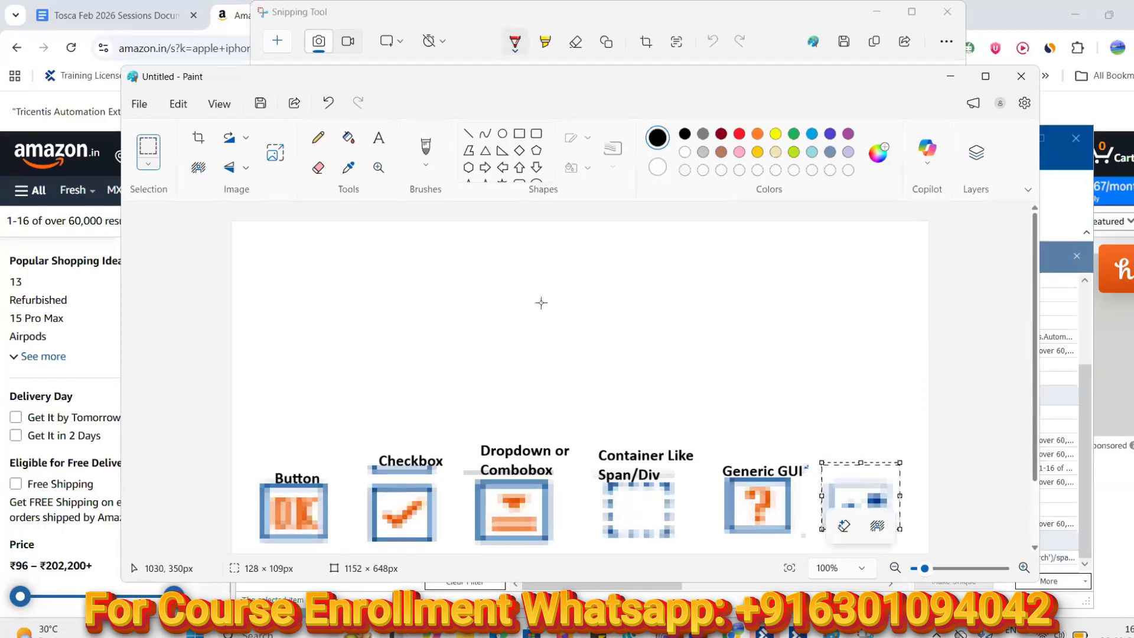
Caption the picture icon 'Image' and return to XScan
click(380, 138)
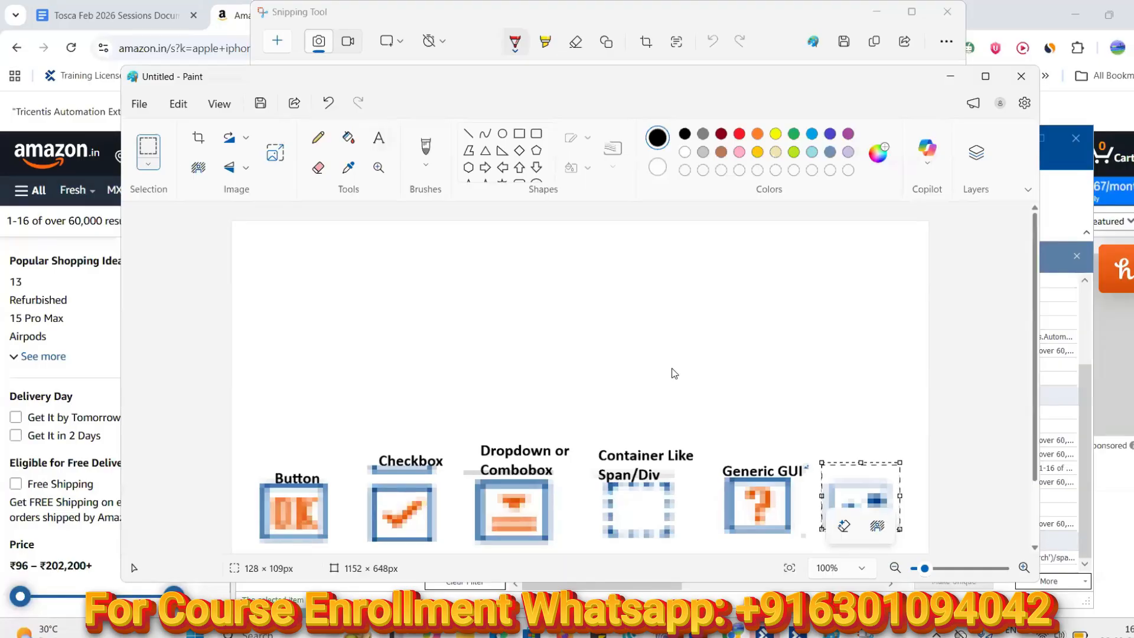
click(828, 437)
click(821, 444)
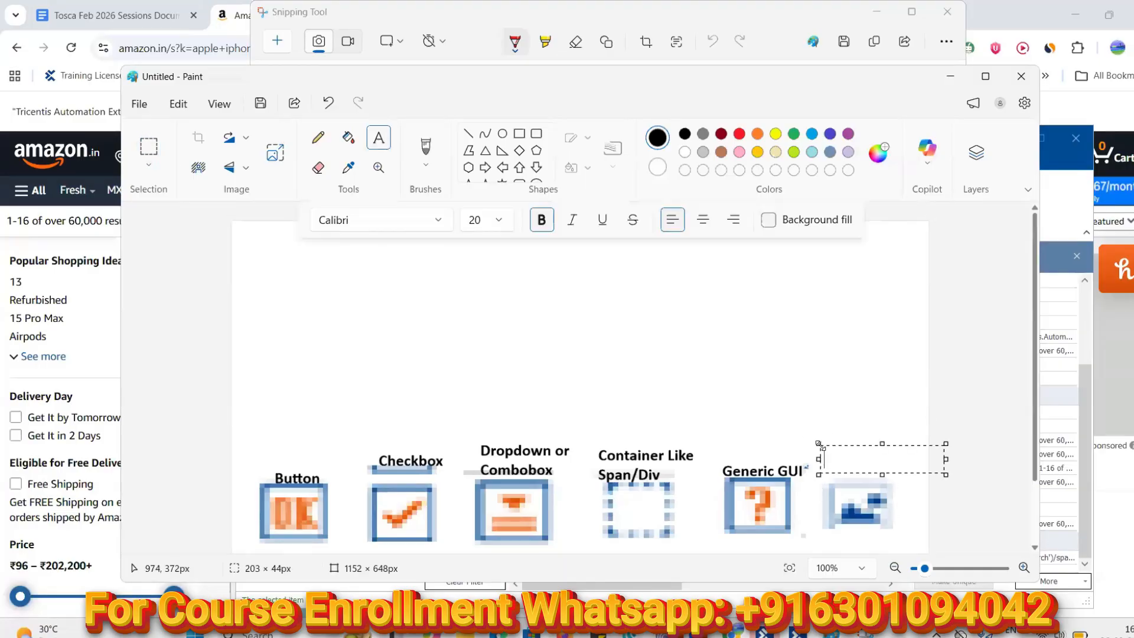
text(Image)
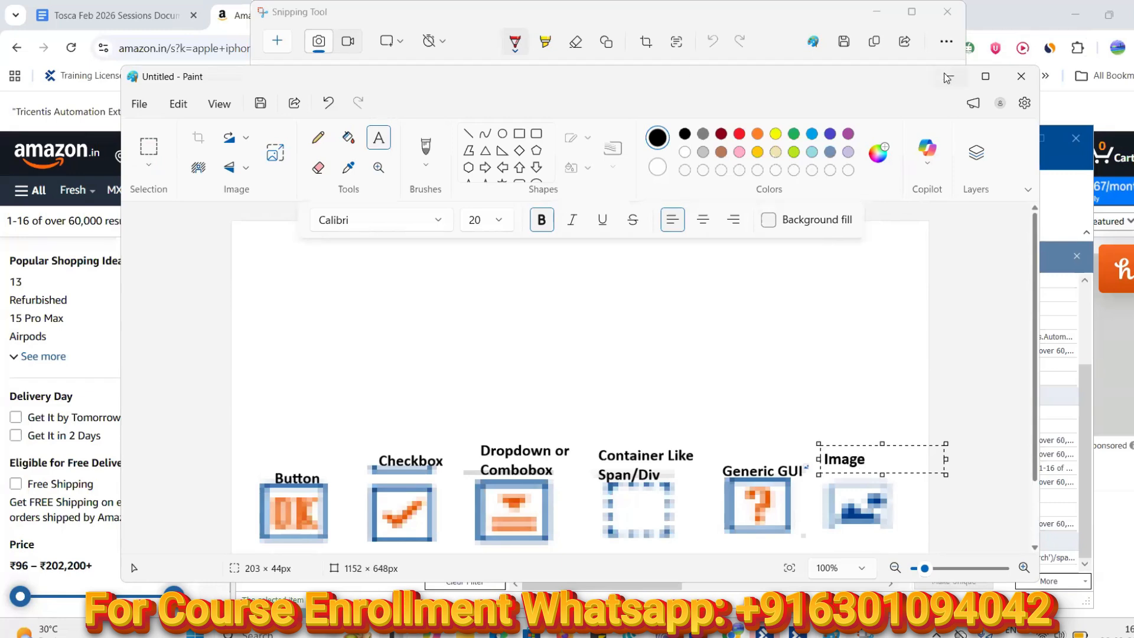
click(915, 7)
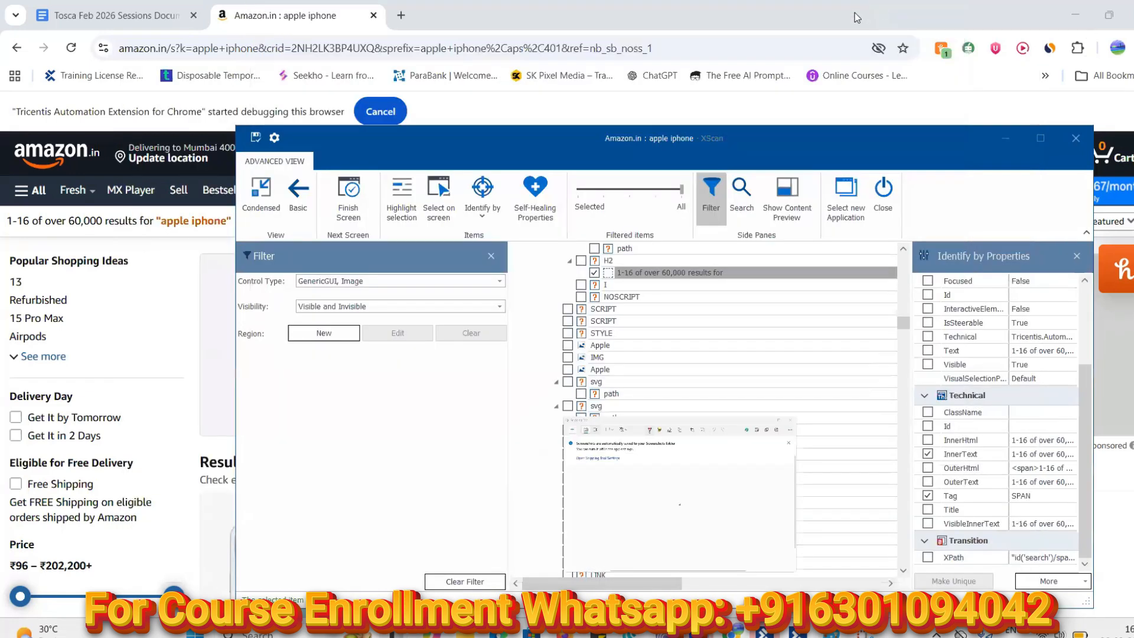
Set the Control Type filter to Label only, dropping GenericGUI and Image
click(499, 281)
mouse_move(500, 324)
mouse_down()
mouse_move(500, 343)
mouse_move(501, 321)
mouse_up()
click(304, 348)
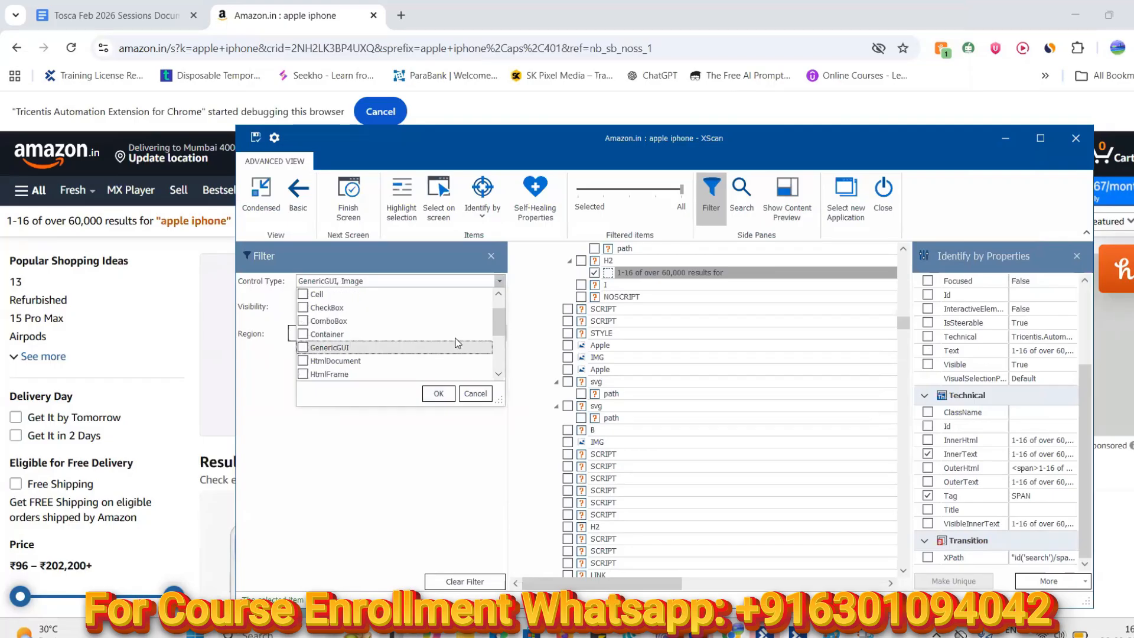
scroll(330, 334, down, 2)
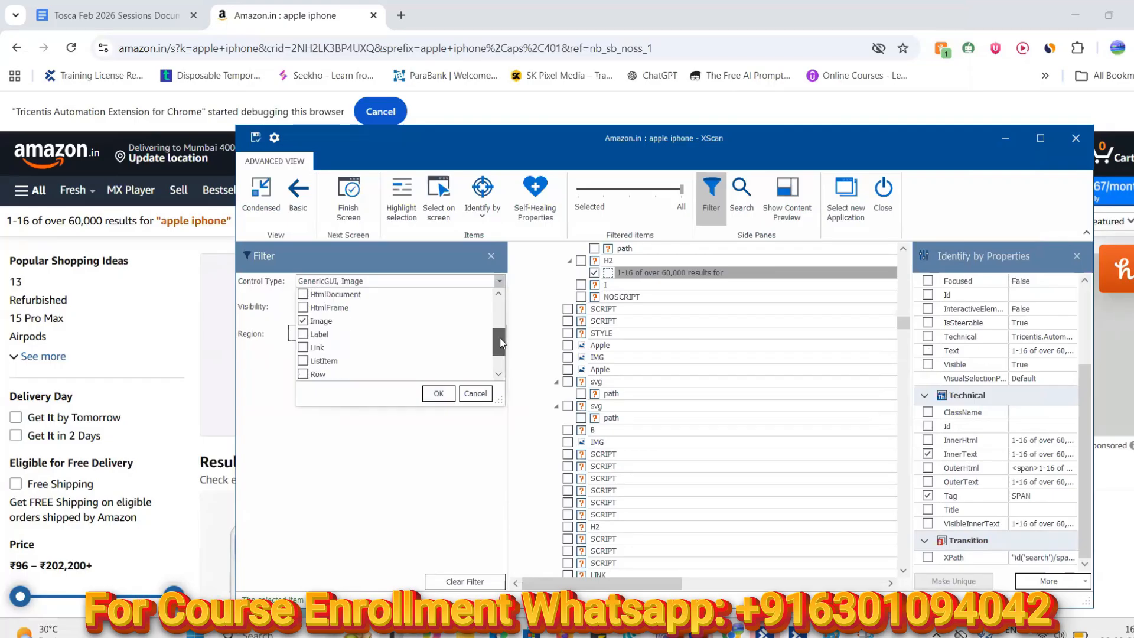
click(302, 321)
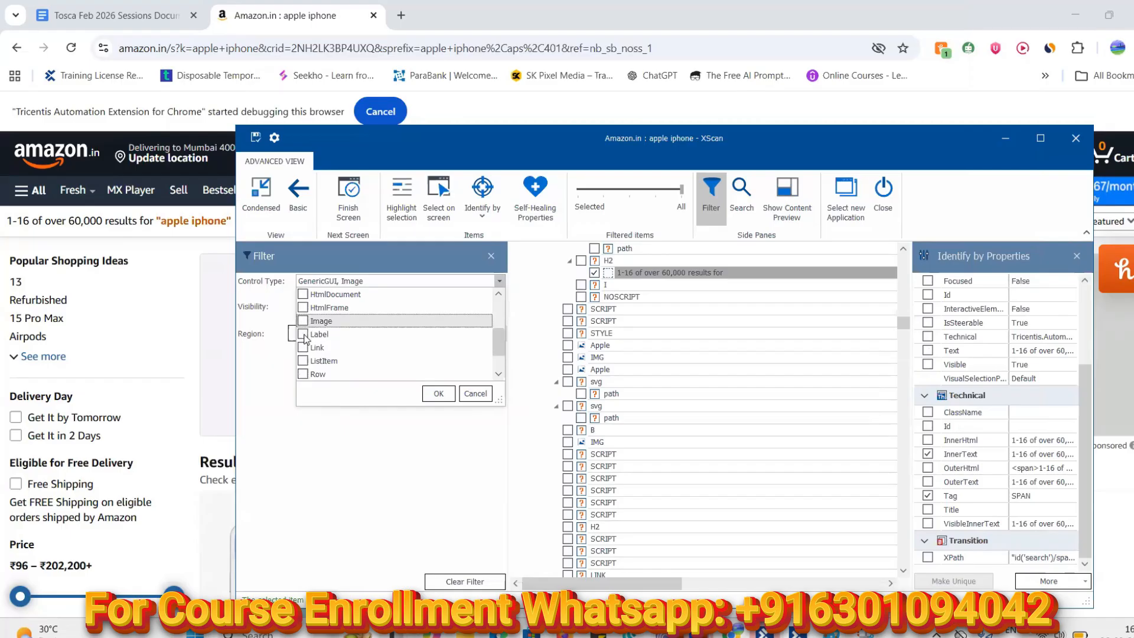
click(303, 333)
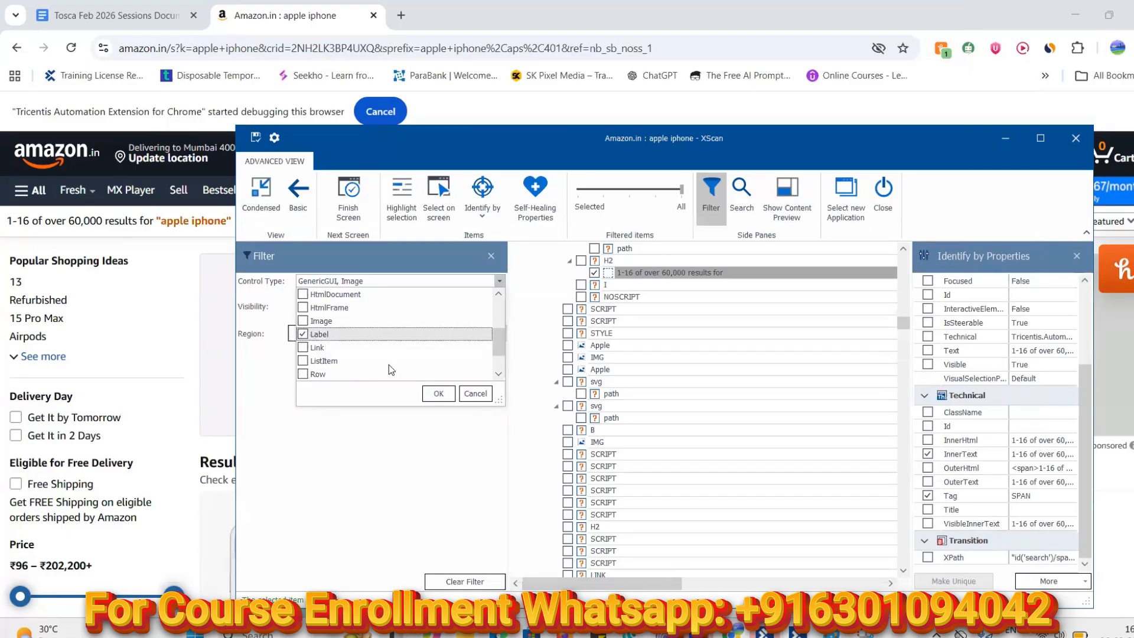
click(430, 392)
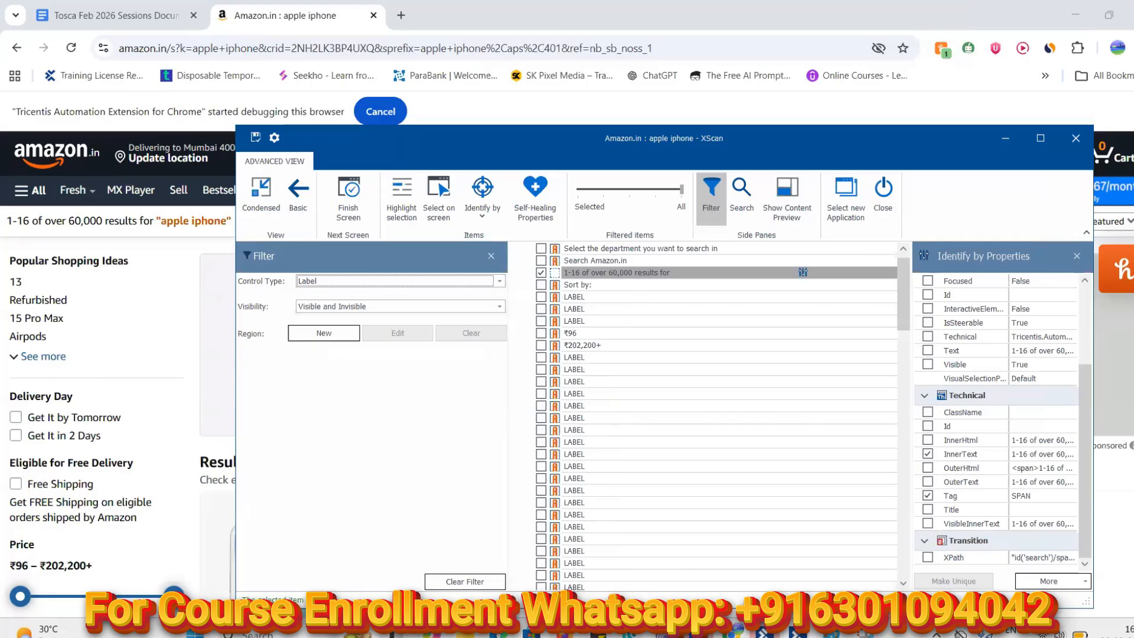
click(864, 634)
click(278, 41)
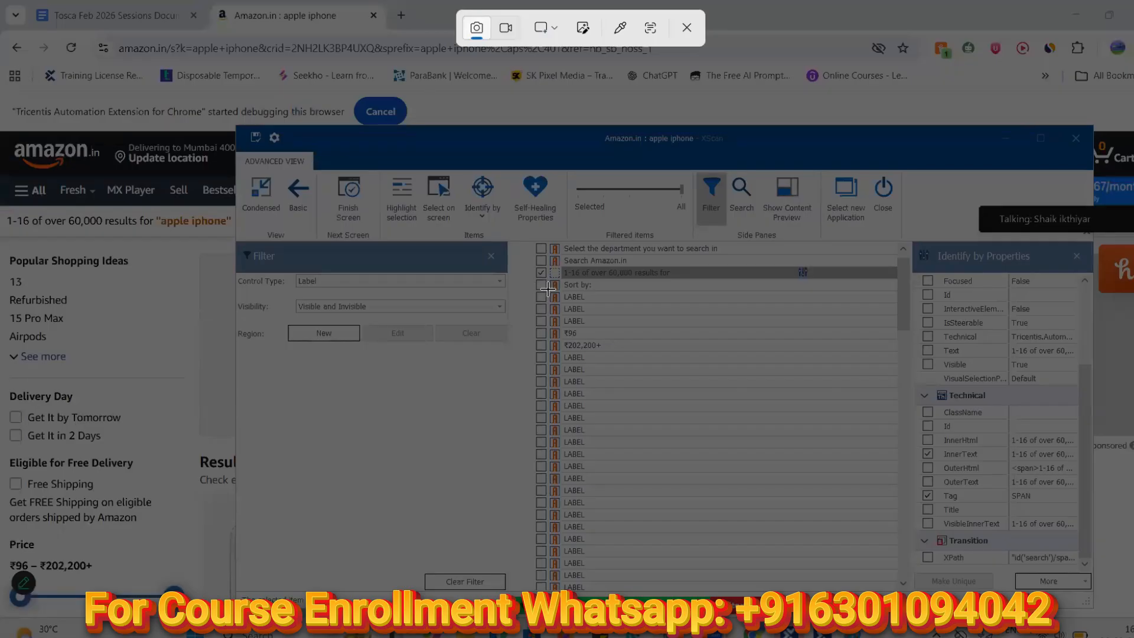
Snip the Label item's 'A' icon and paste it, enlarged, just above the Button icon
drag(549, 289, 561, 304)
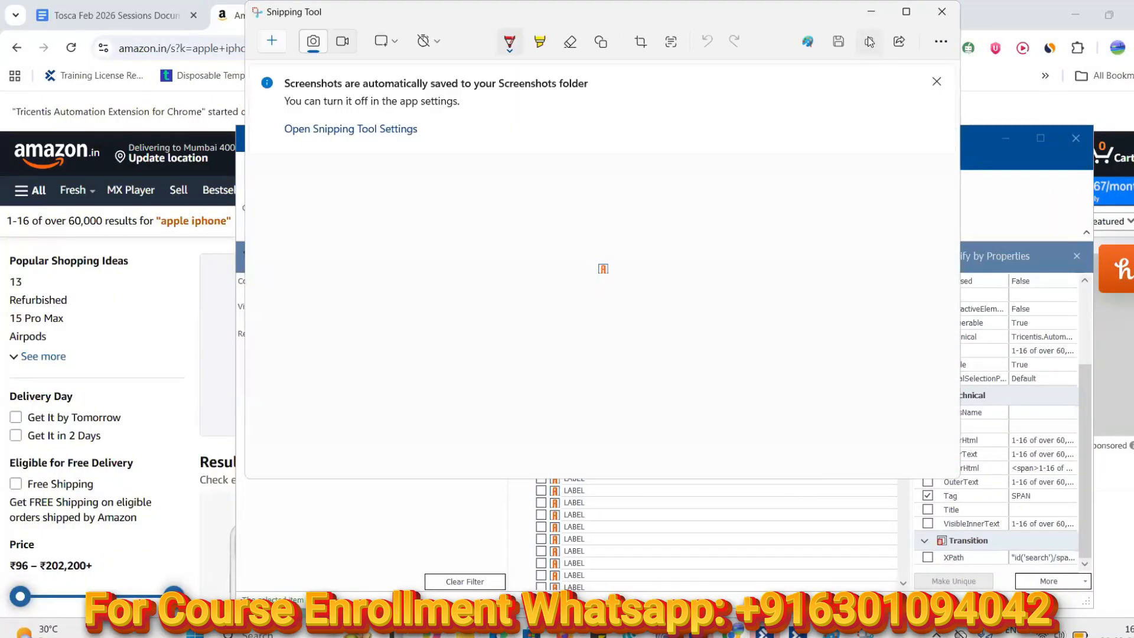
click(869, 42)
click(831, 633)
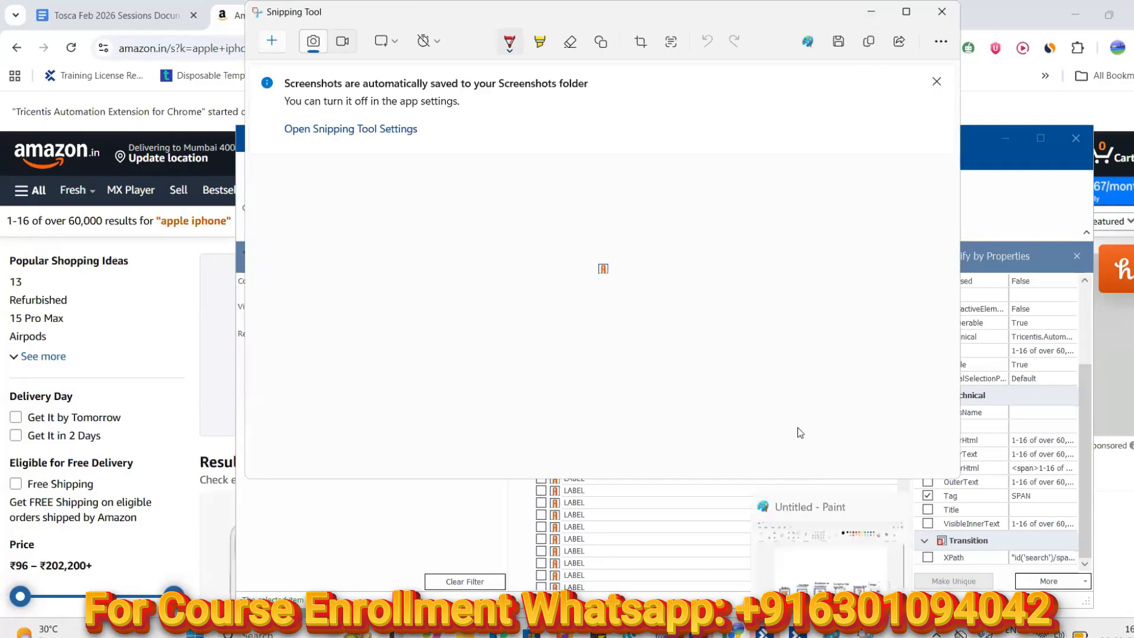
text(Image)
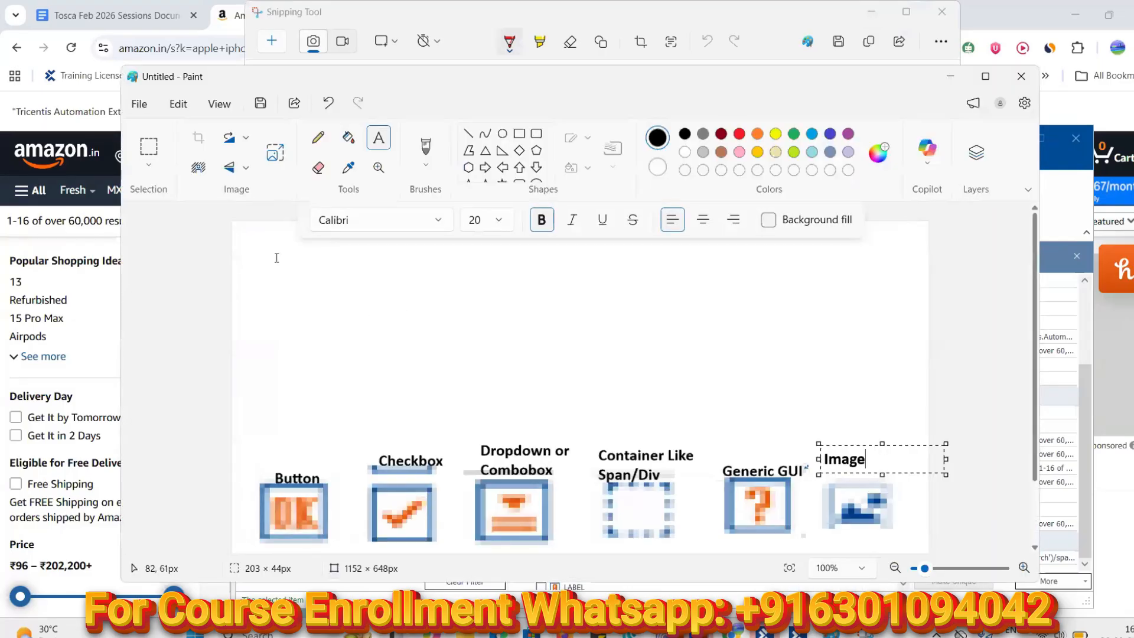
click(276, 257)
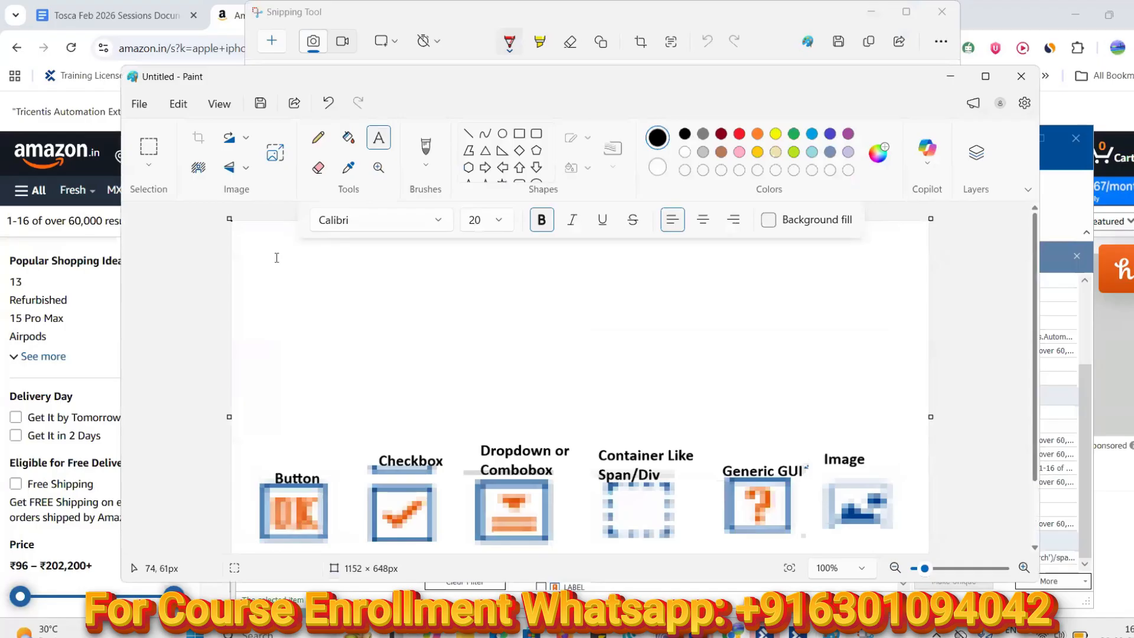
key(ctrl+v)
drag(243, 234, 325, 306)
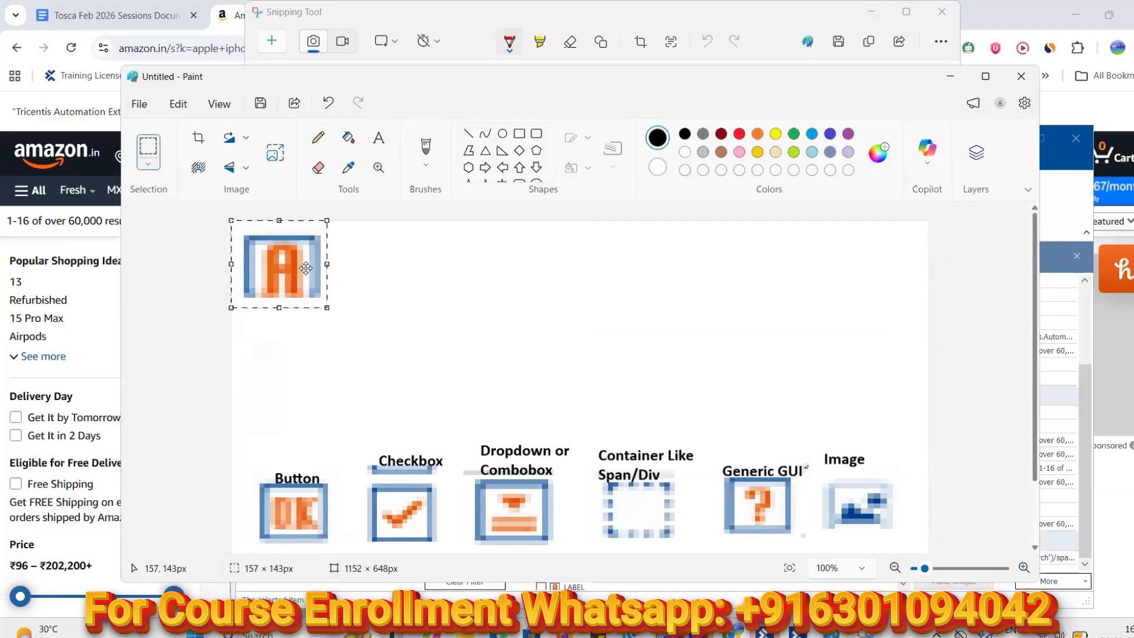
drag(277, 260, 898, 478)
drag(808, 487, 299, 387)
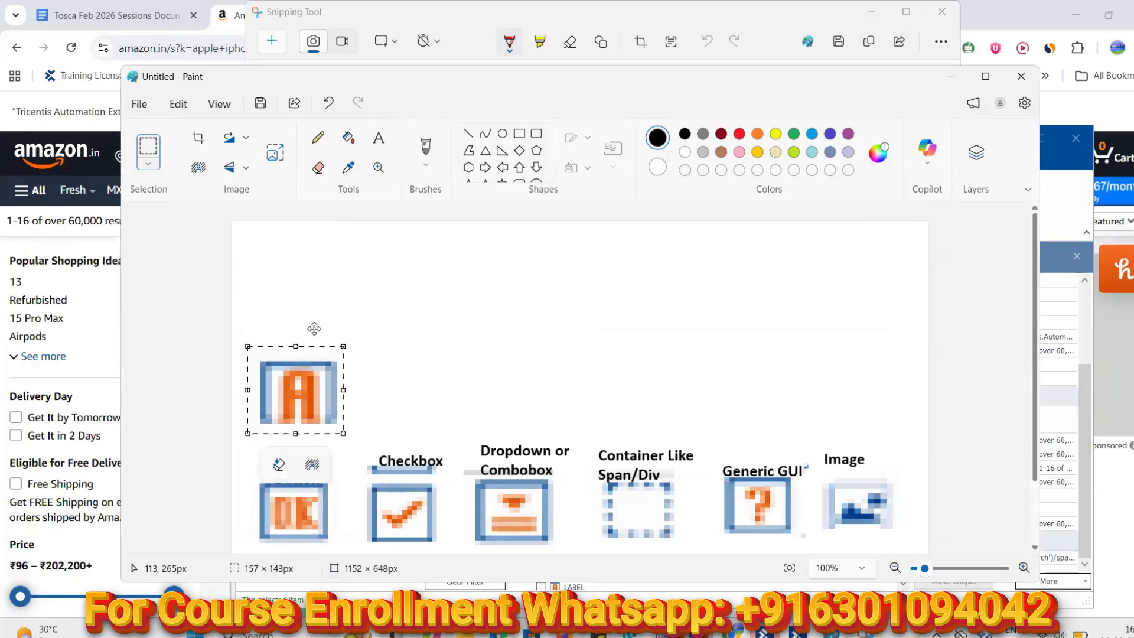
Caption the A icon 'Label' and bring XScan back to the front
click(378, 138)
click(280, 342)
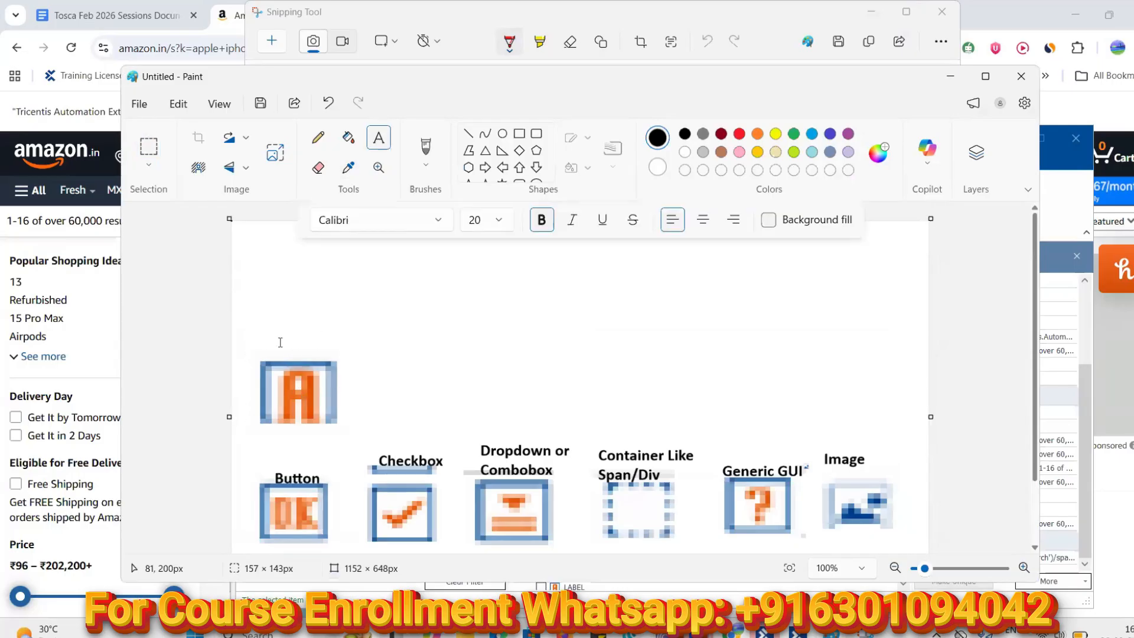
click(280, 342)
text(Label)
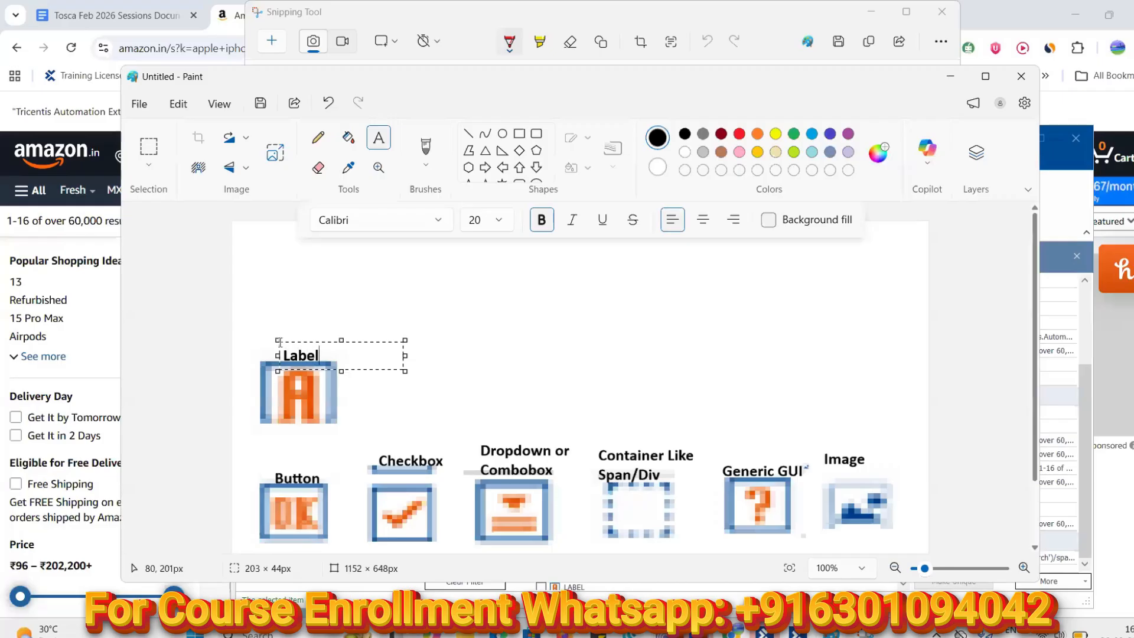
click(426, 313)
click(951, 76)
click(636, 154)
Replace Label with Link in the Control Type filter
click(500, 282)
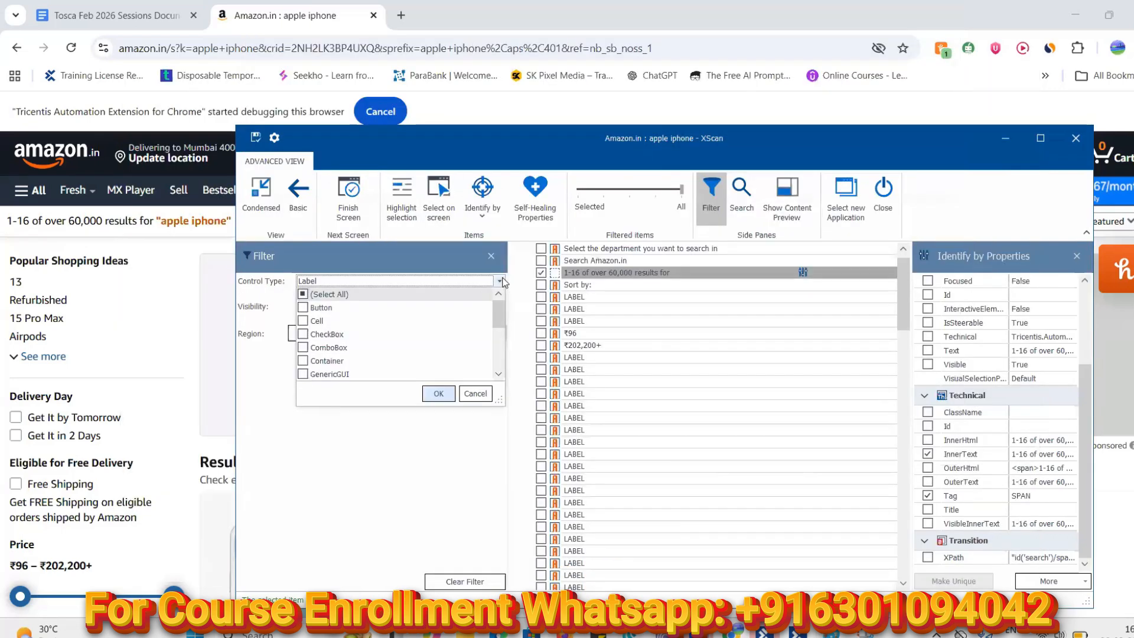
scroll(498, 324, down, 3)
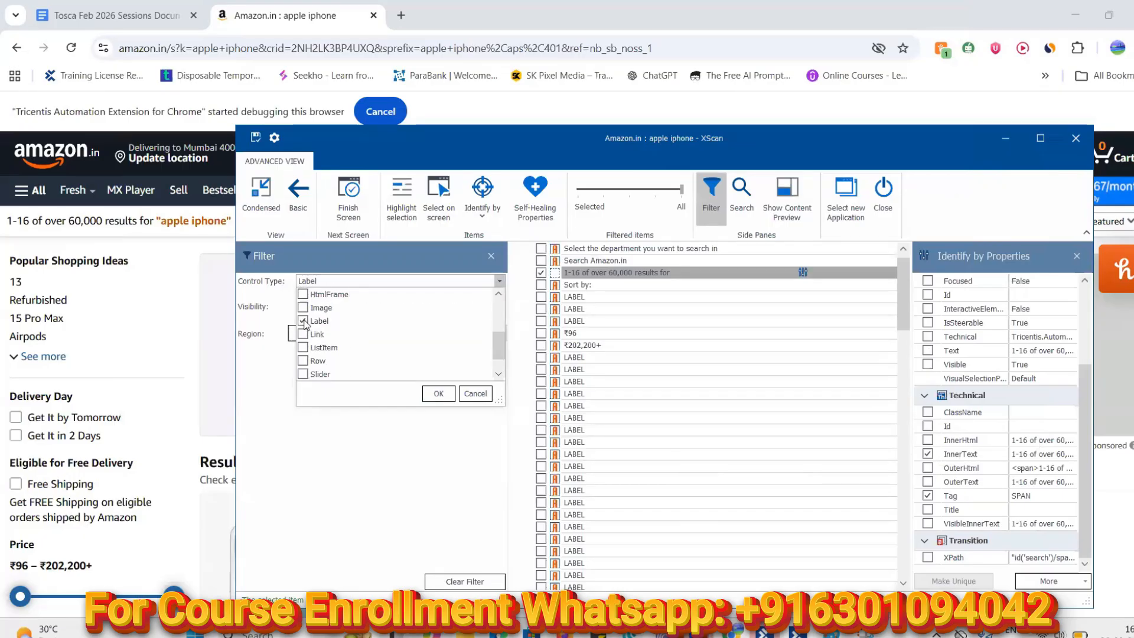
click(303, 322)
click(303, 334)
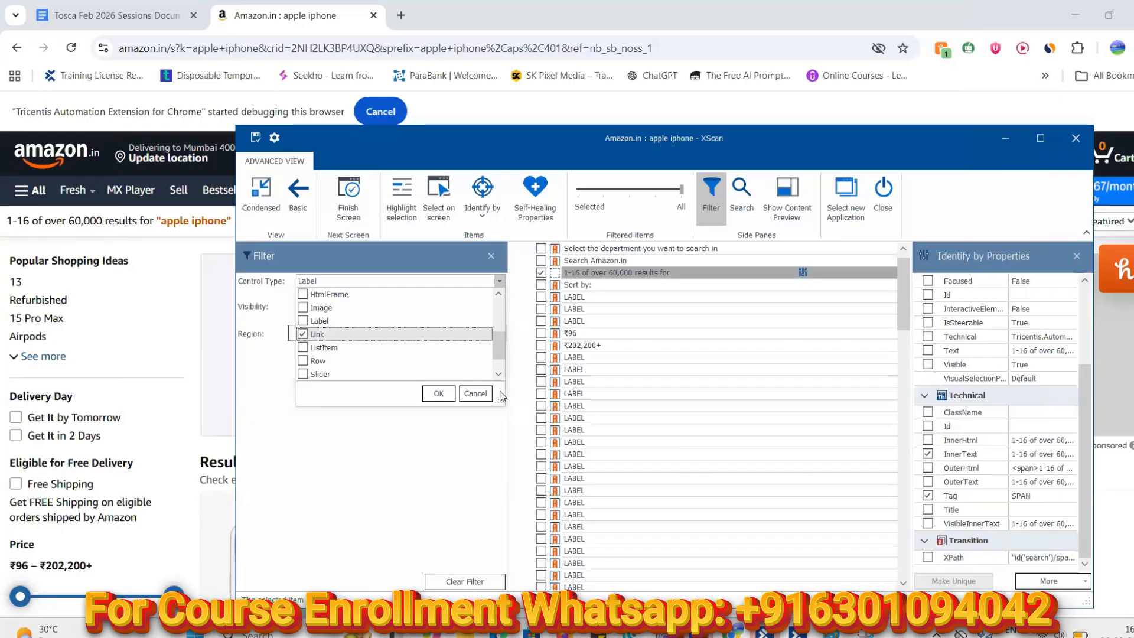
click(439, 393)
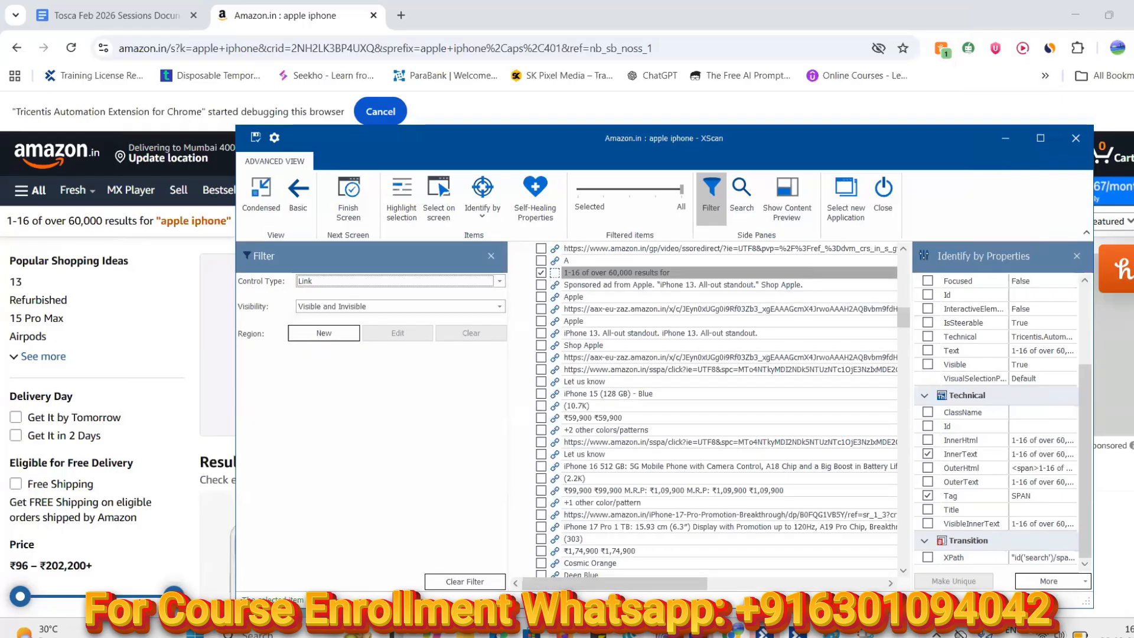
click(865, 633)
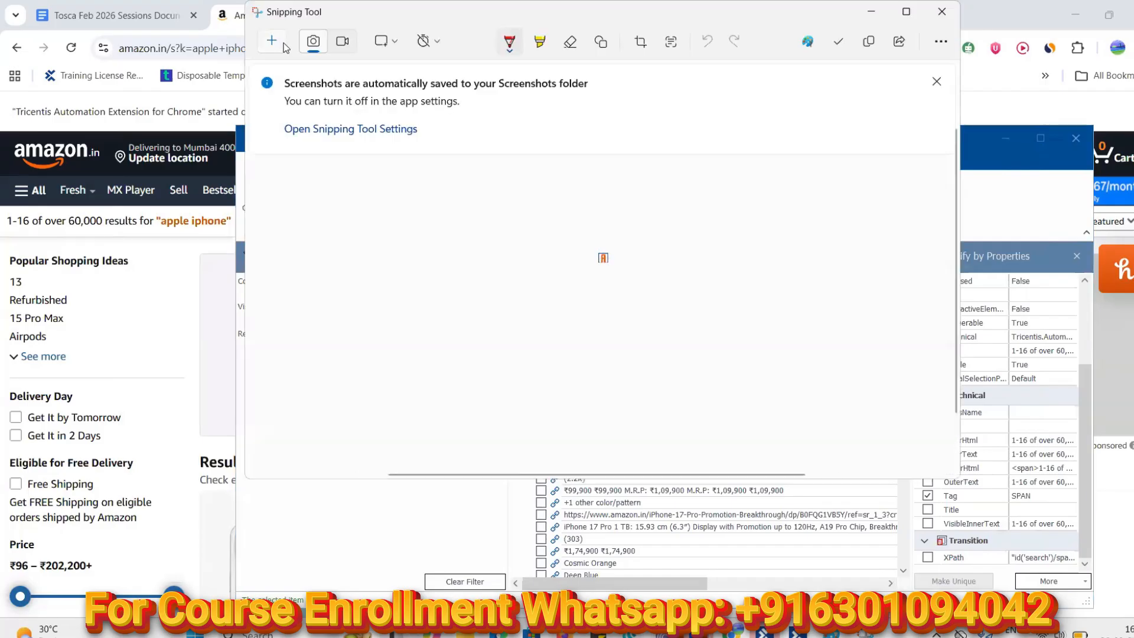
Snip the chain-link icon and paste it, enlarged, beside the Label icon in Paint
click(284, 46)
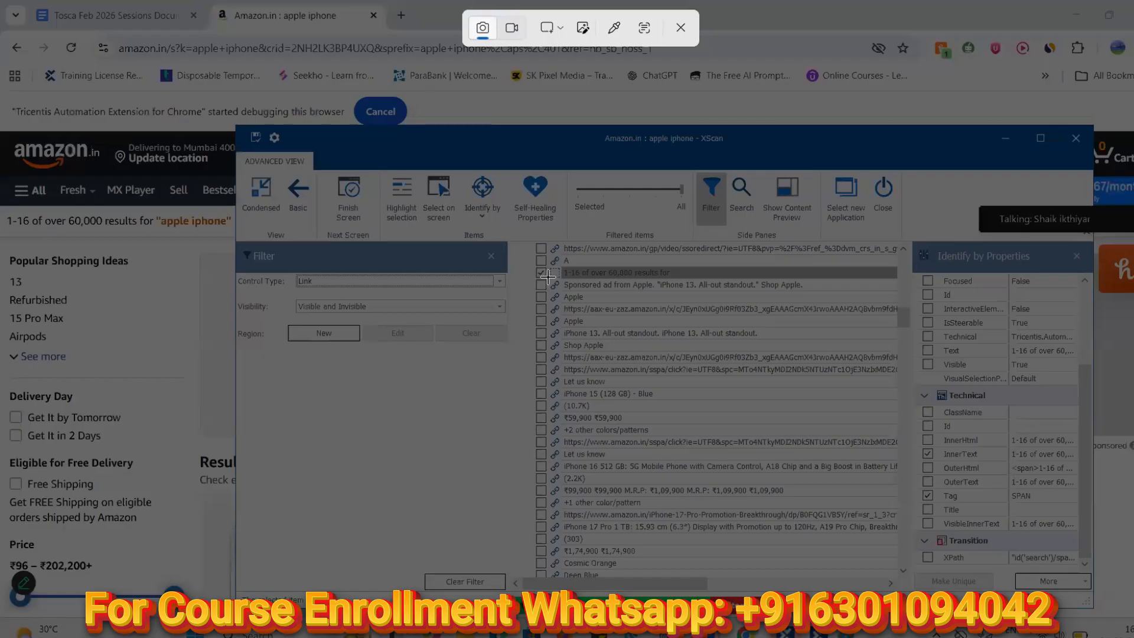
drag(554, 284, 558, 289)
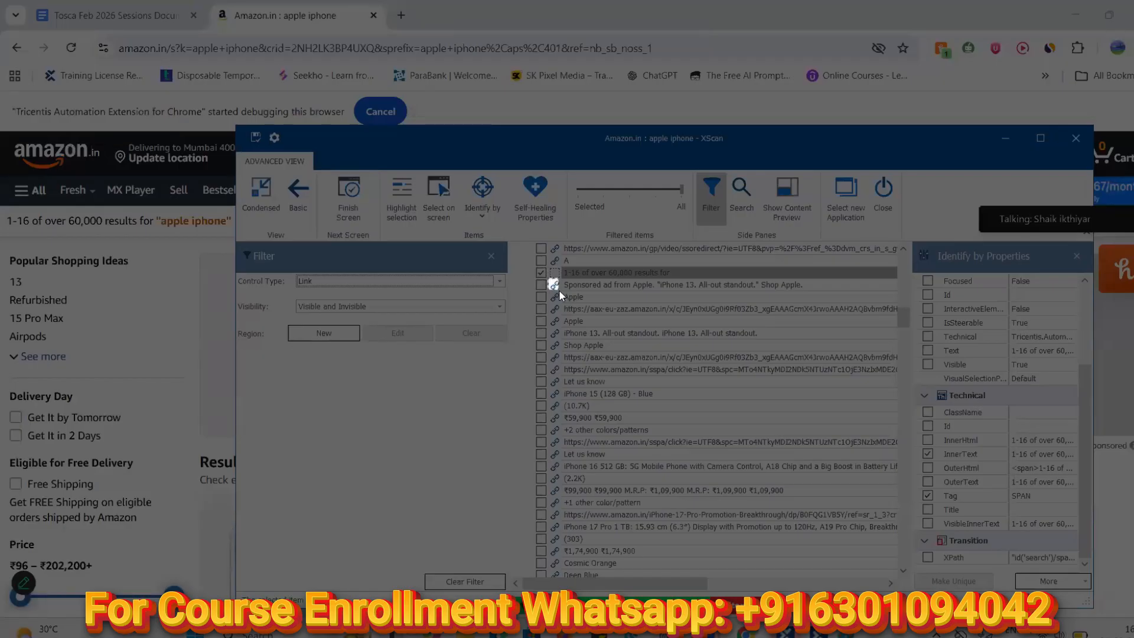
drag(559, 290, 558, 290)
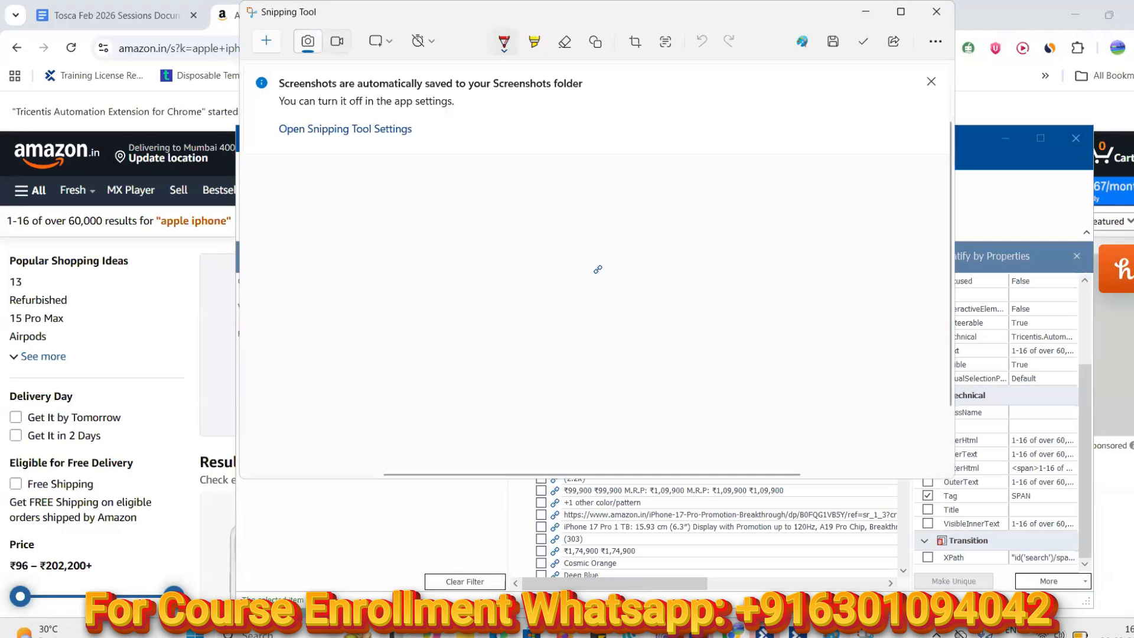
click(831, 634)
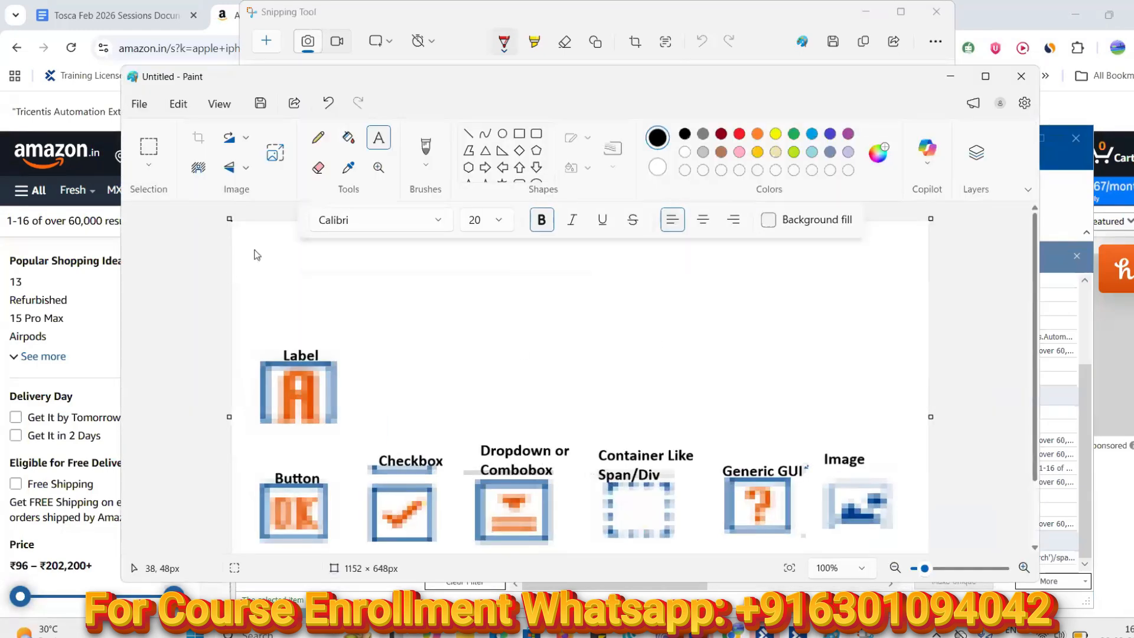
key(ctrl+v)
drag(242, 231, 291, 271)
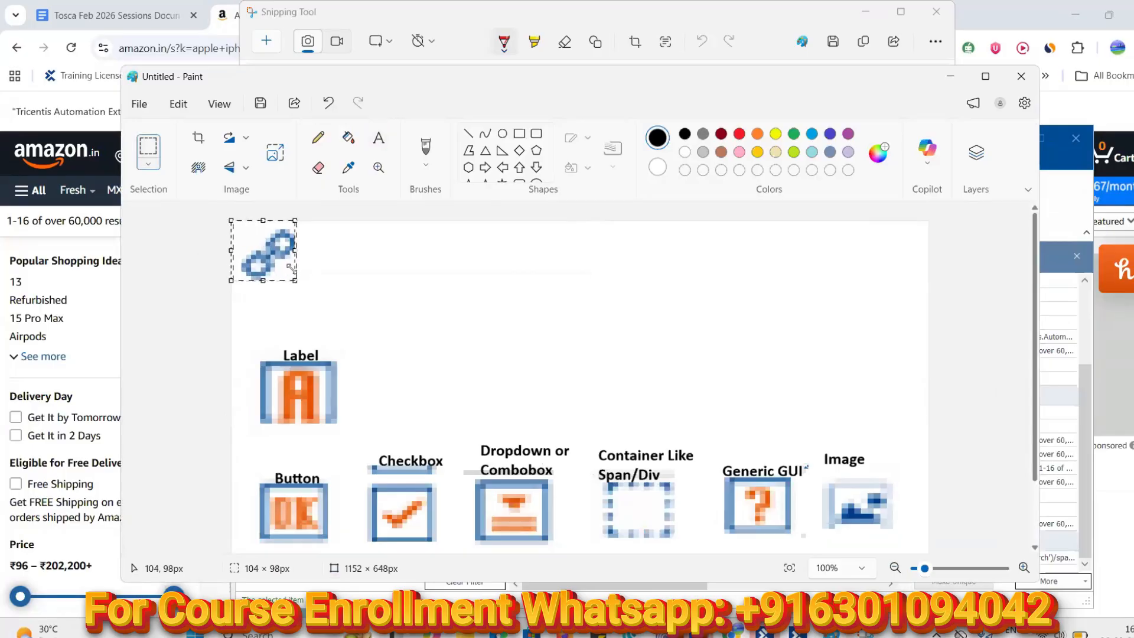
drag(252, 233, 393, 374)
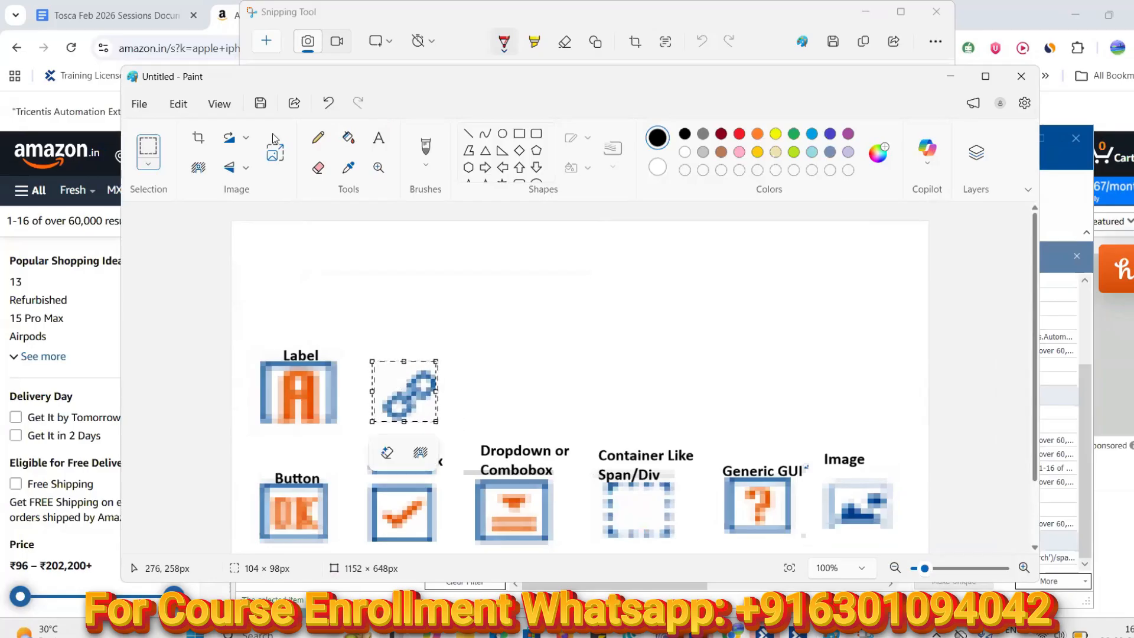
Caption the chain-link icon 'Link', then minimize Paint and Snipping Tool
click(378, 138)
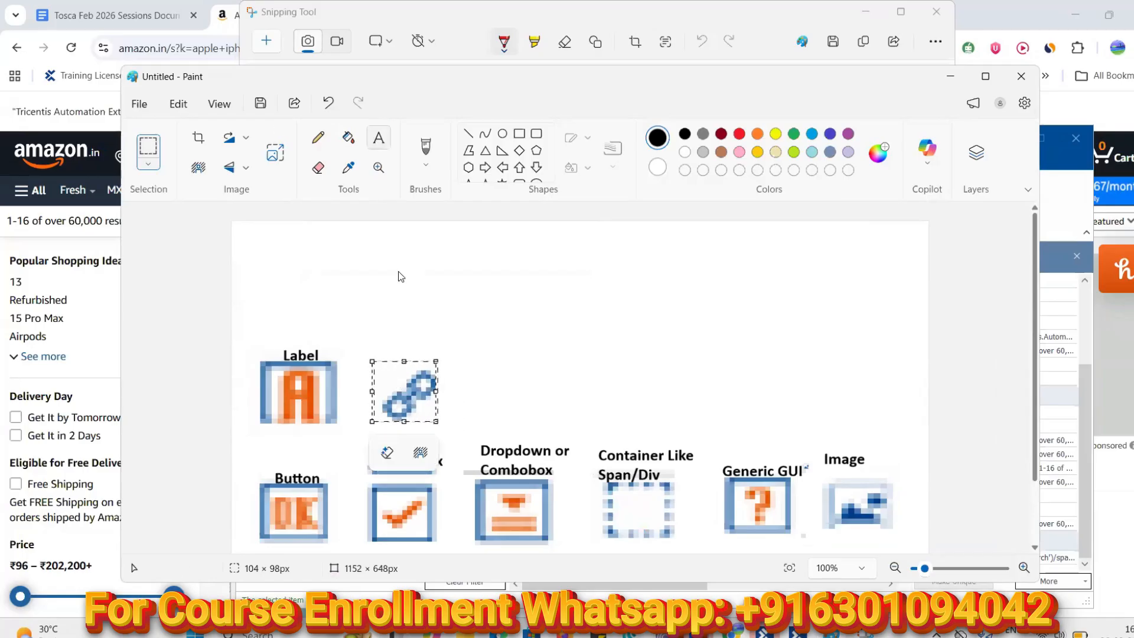
click(379, 348)
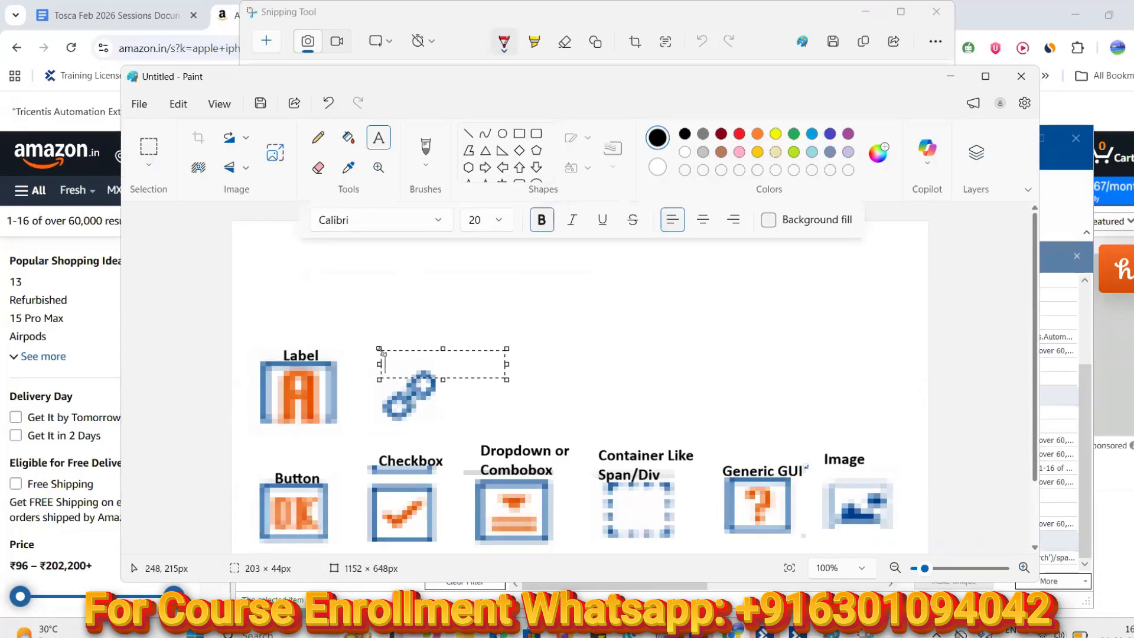
text(Link)
click(648, 331)
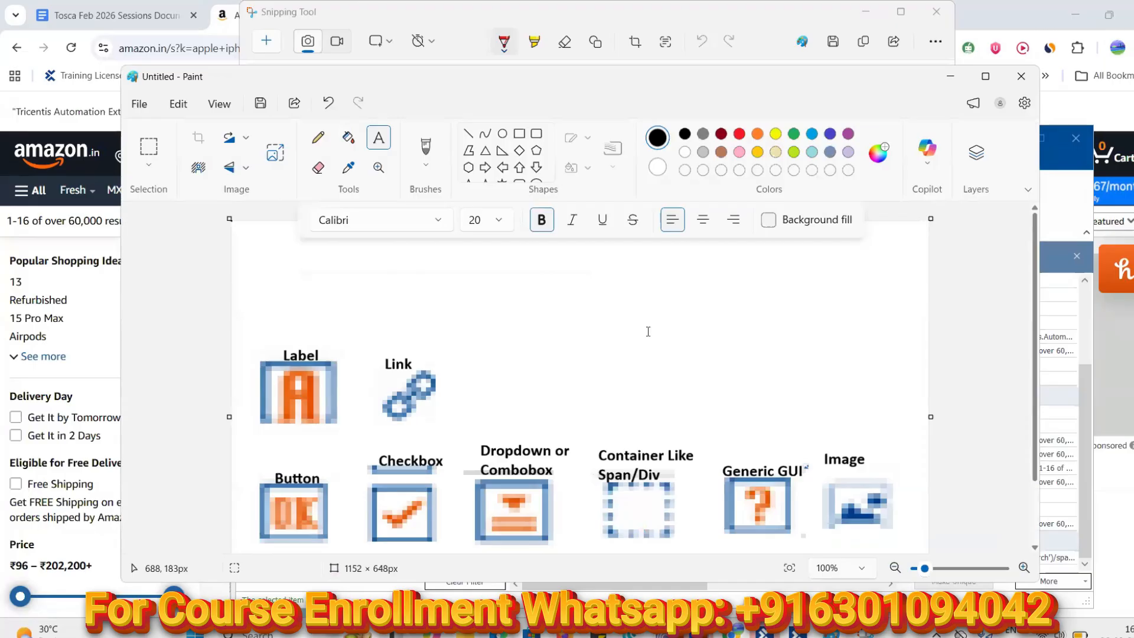
click(950, 76)
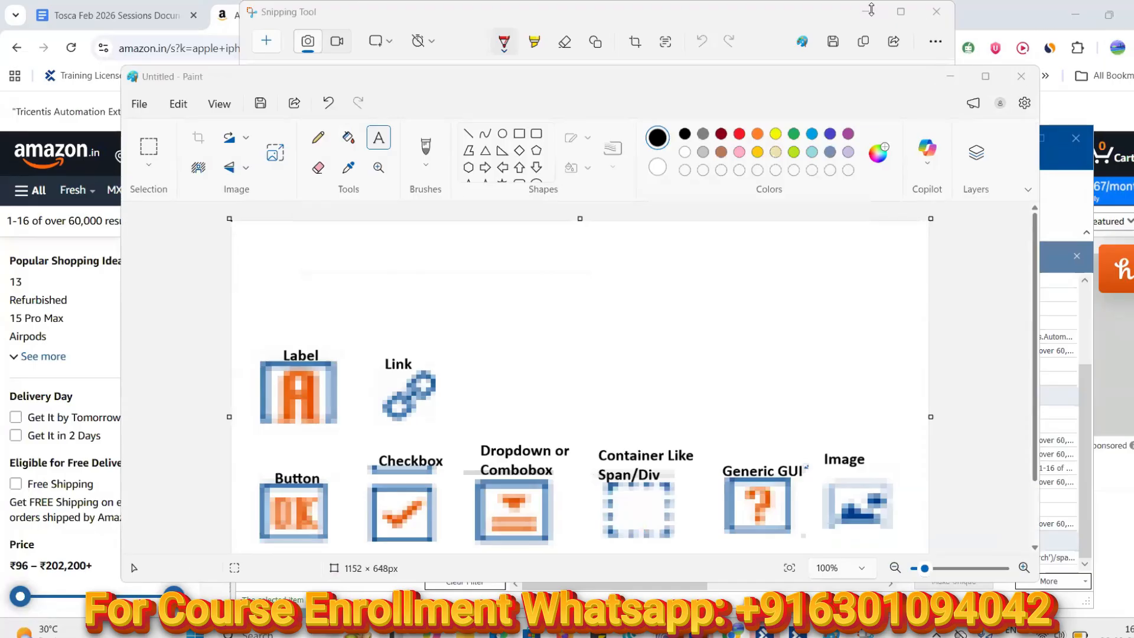
click(868, 12)
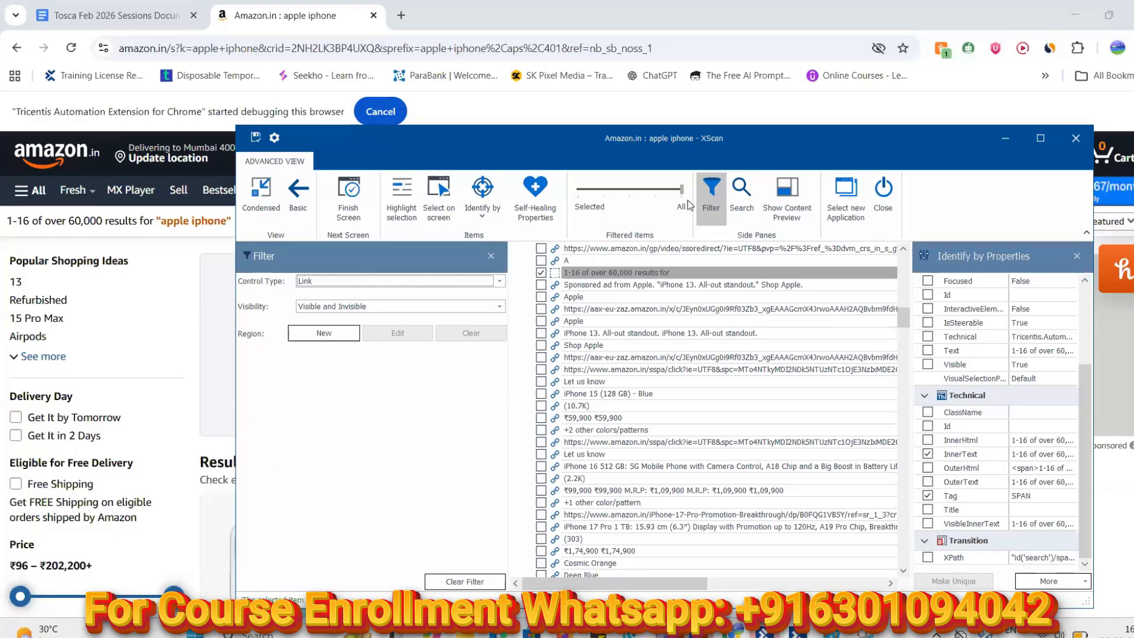
Replace Link with ListItem in the Control Type filter
click(500, 281)
drag(500, 316, 504, 361)
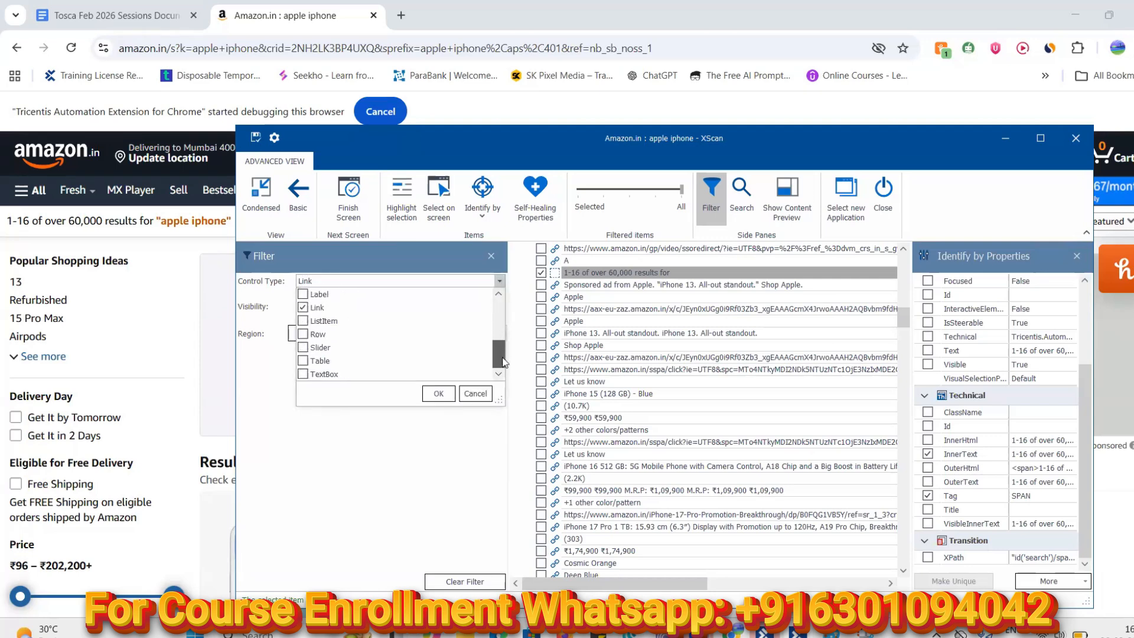
click(303, 308)
click(303, 322)
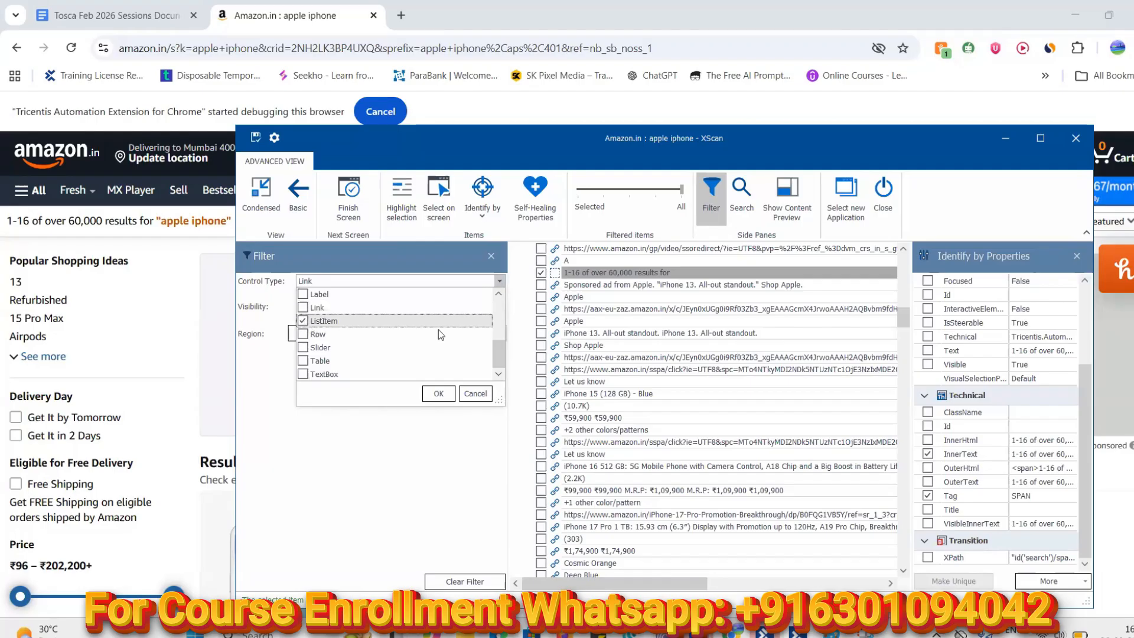
click(439, 394)
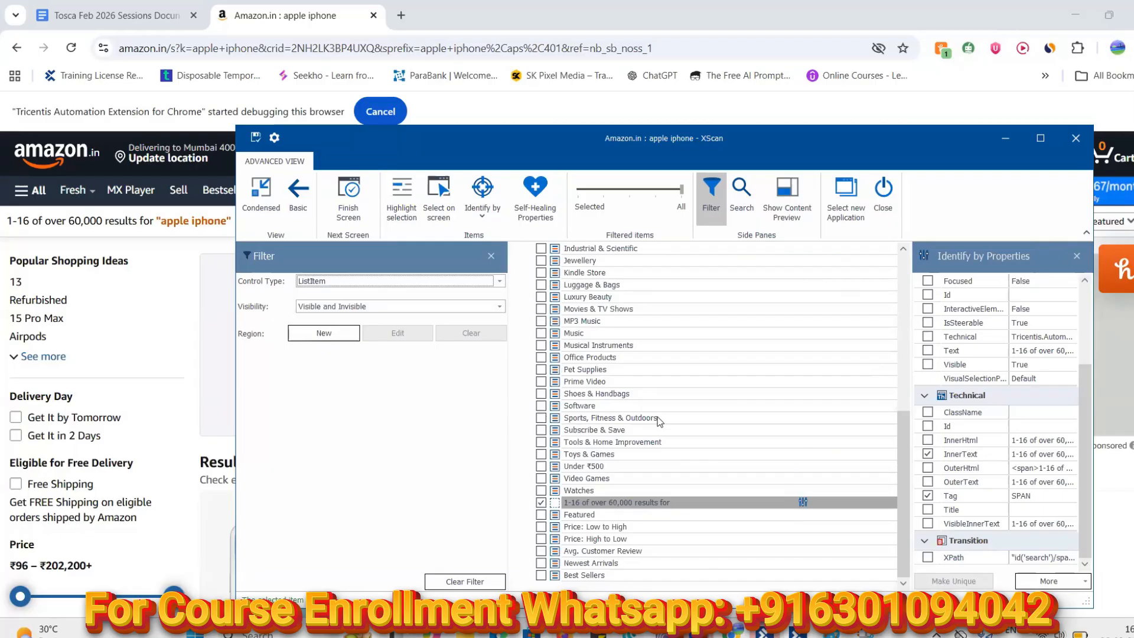
scroll(659, 420, up, 1)
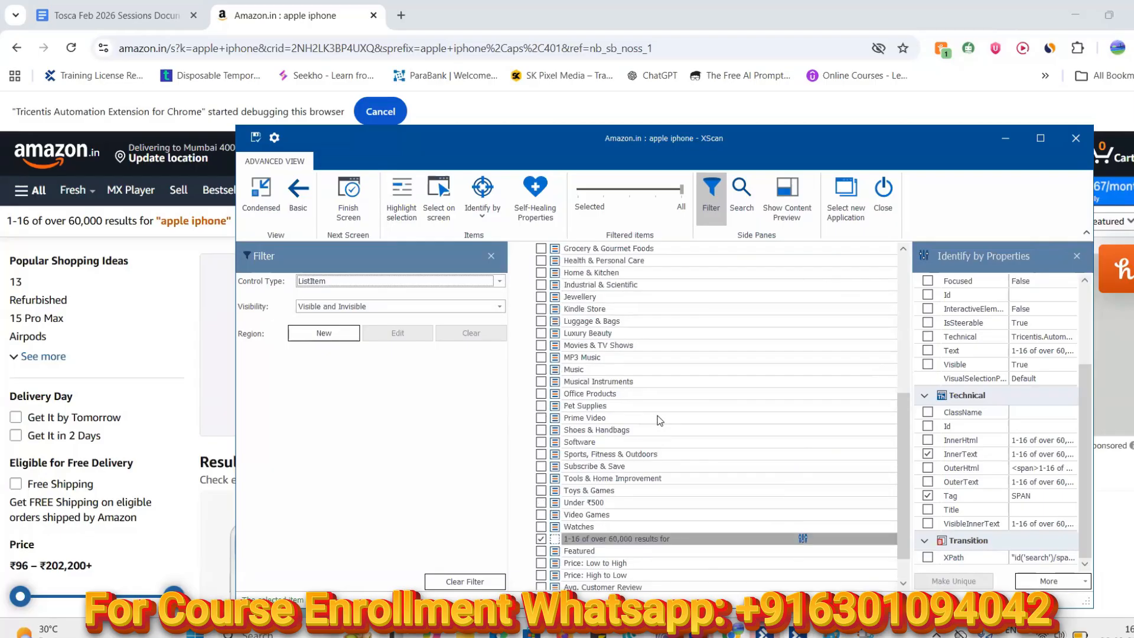
scroll(659, 420, down, 1)
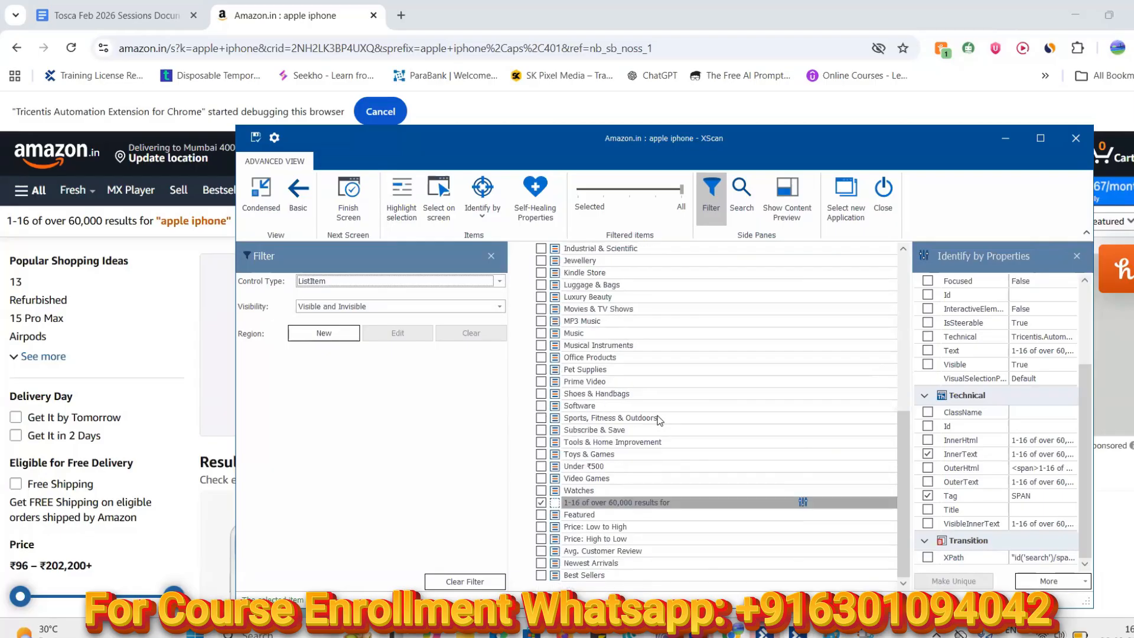
Snip the small list-item icon from the element tree
click(865, 633)
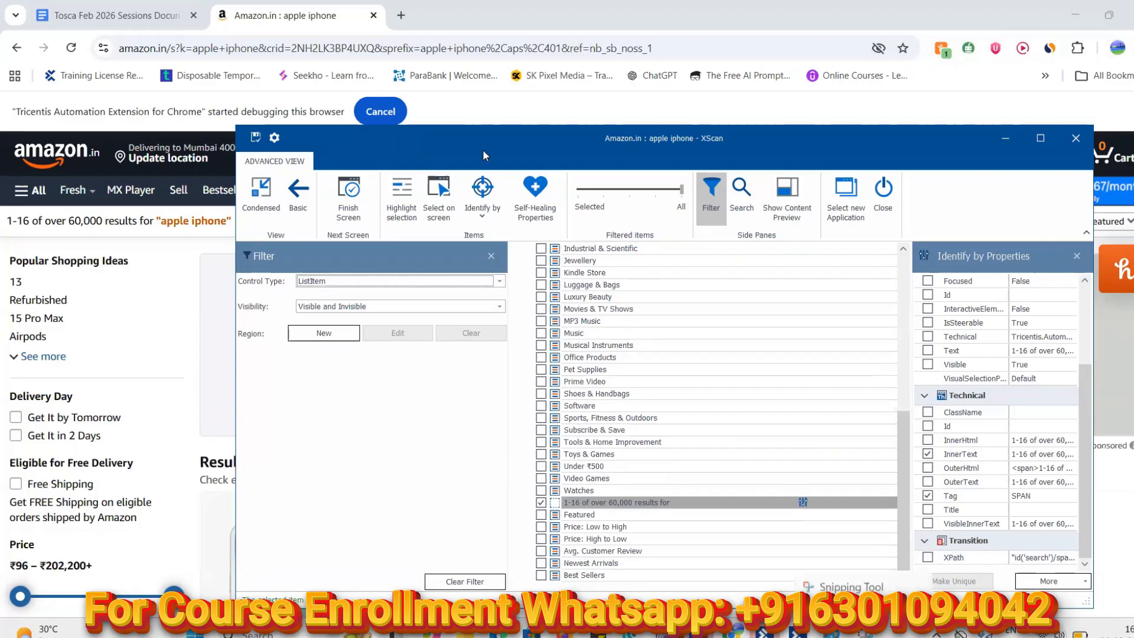
click(265, 45)
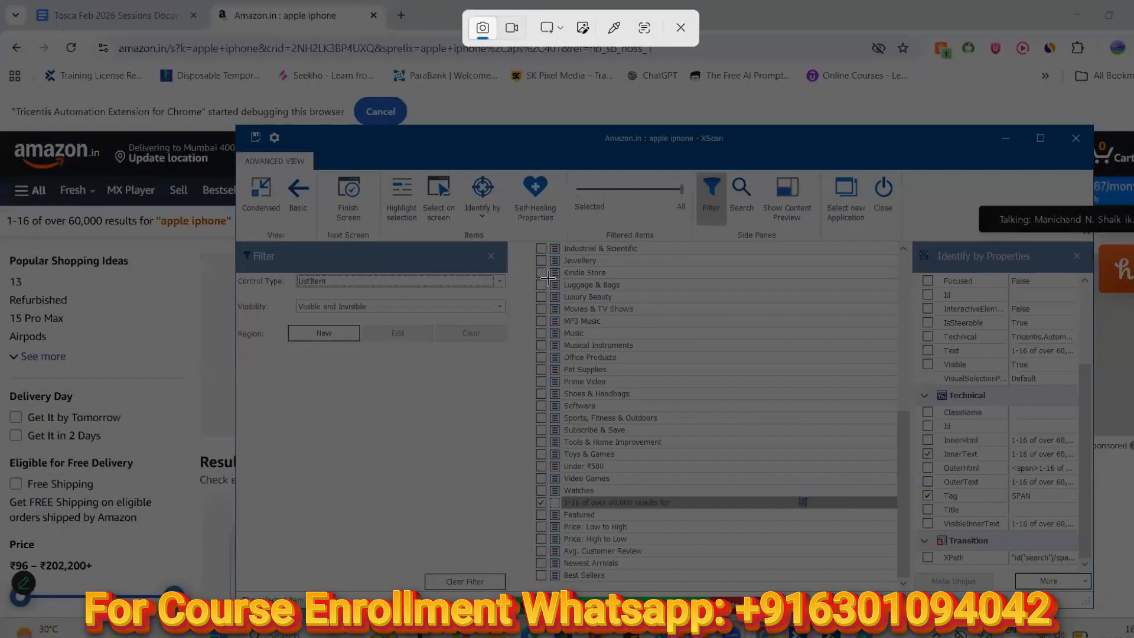
drag(548, 278, 556, 286)
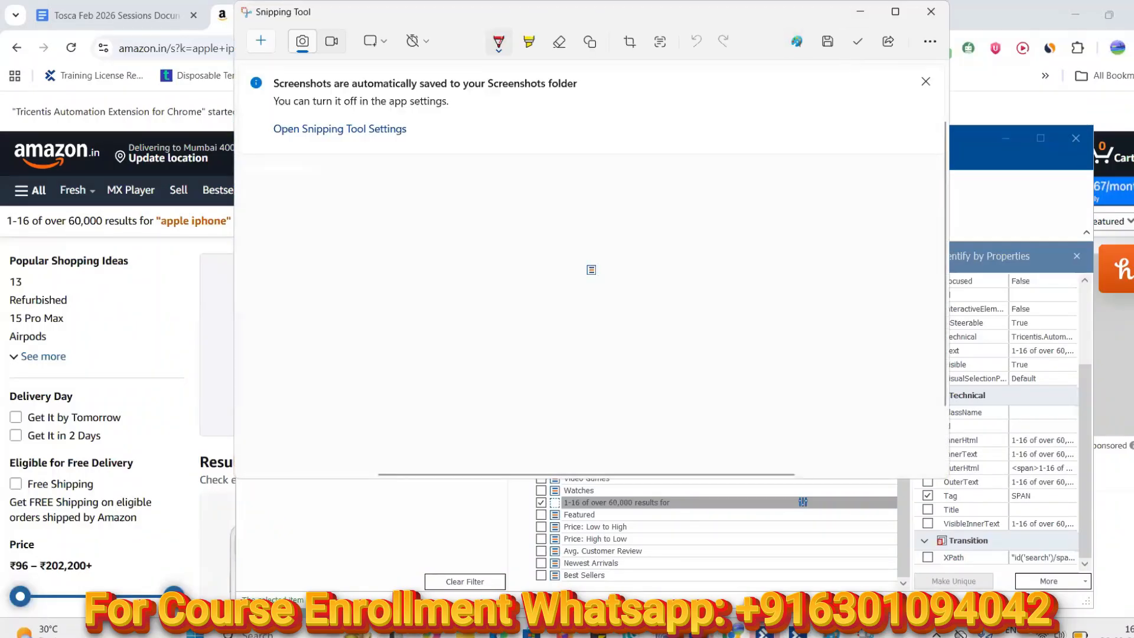
Paste the captured list-item icon into Paint and enlarge it
click(832, 632)
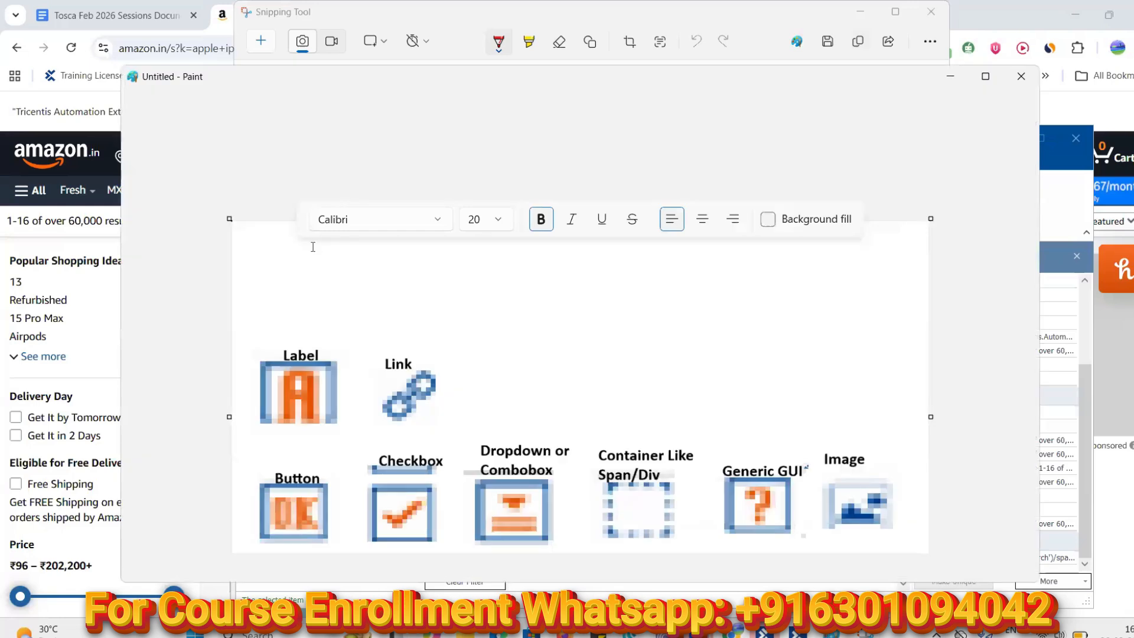
key(ctrl+v)
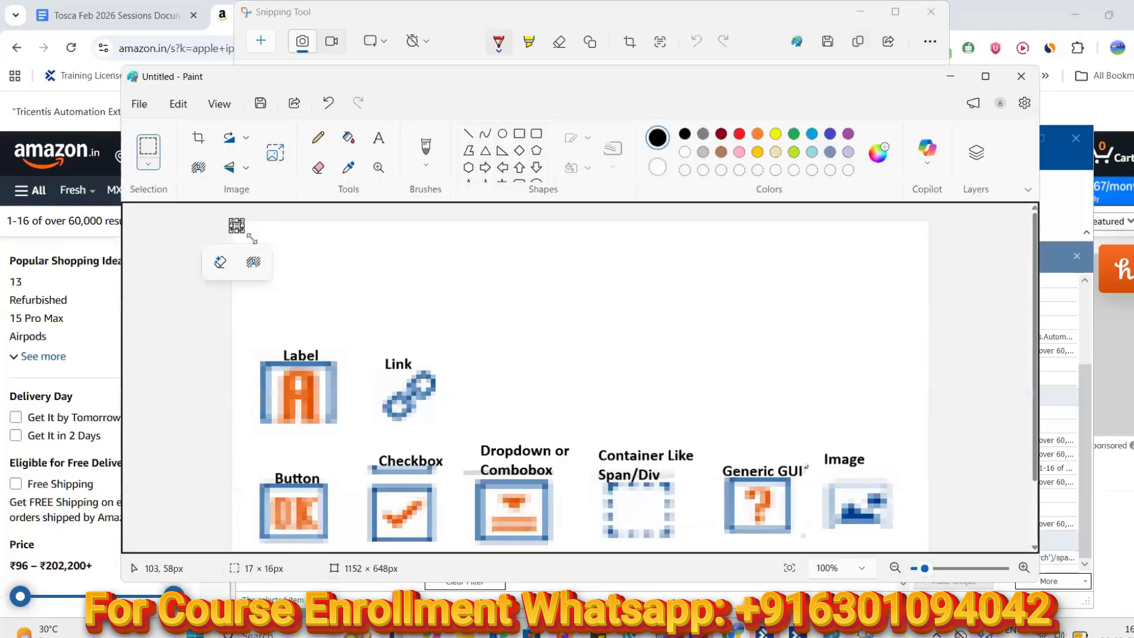
drag(277, 254, 520, 386)
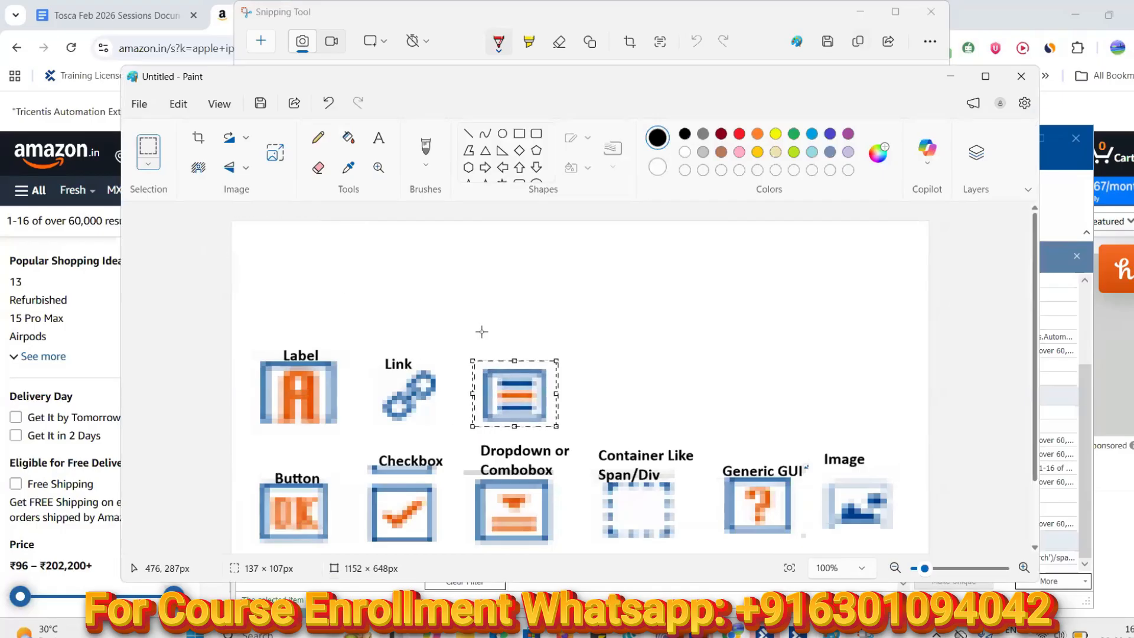
Caption the striped icon 'List Item' and minimize Paint
click(377, 140)
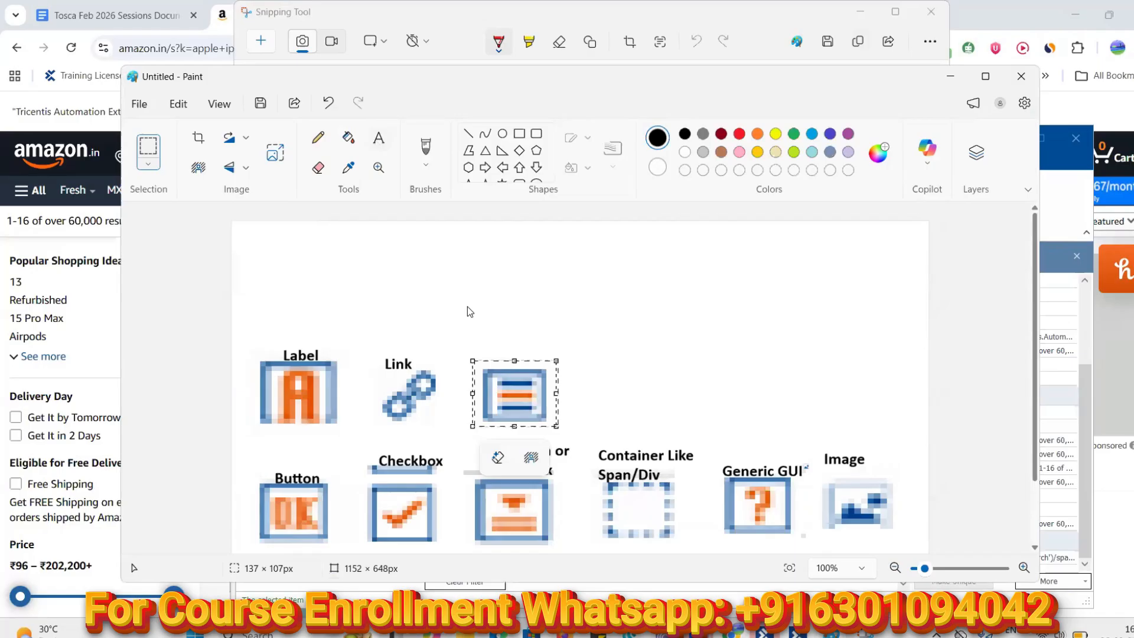
click(475, 346)
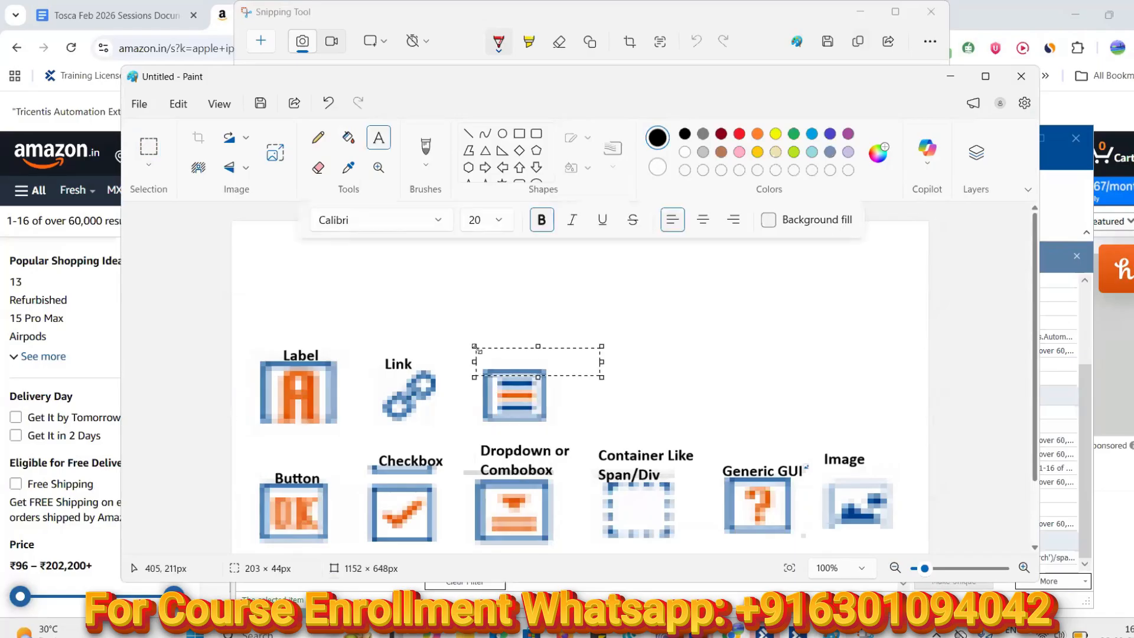
text(List Item)
click(737, 295)
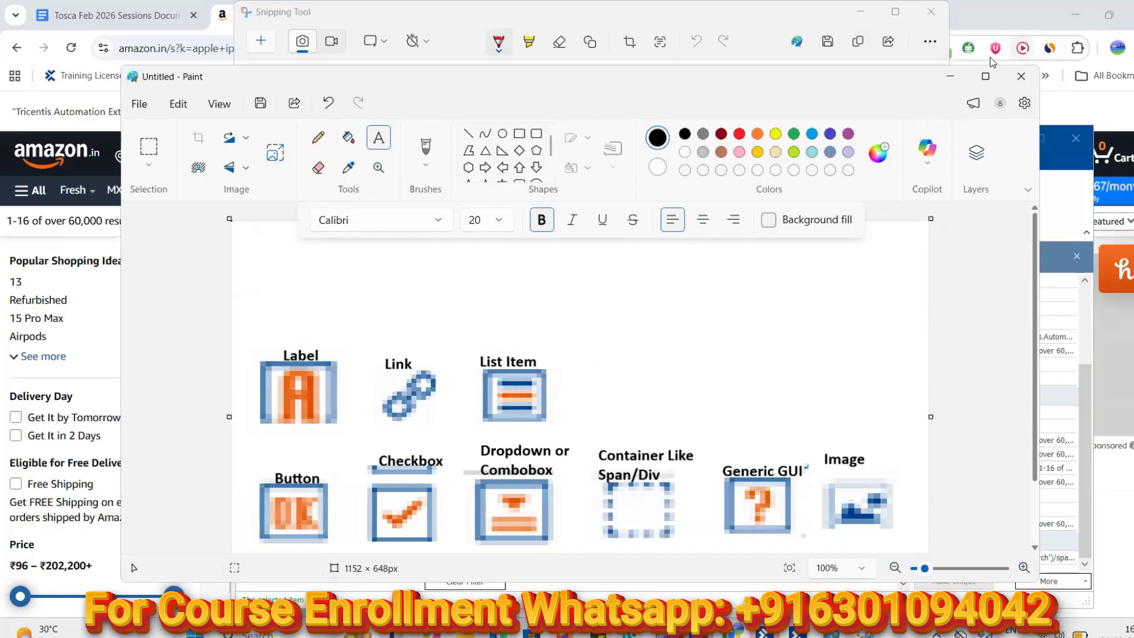
click(691, 77)
key(super+Down)
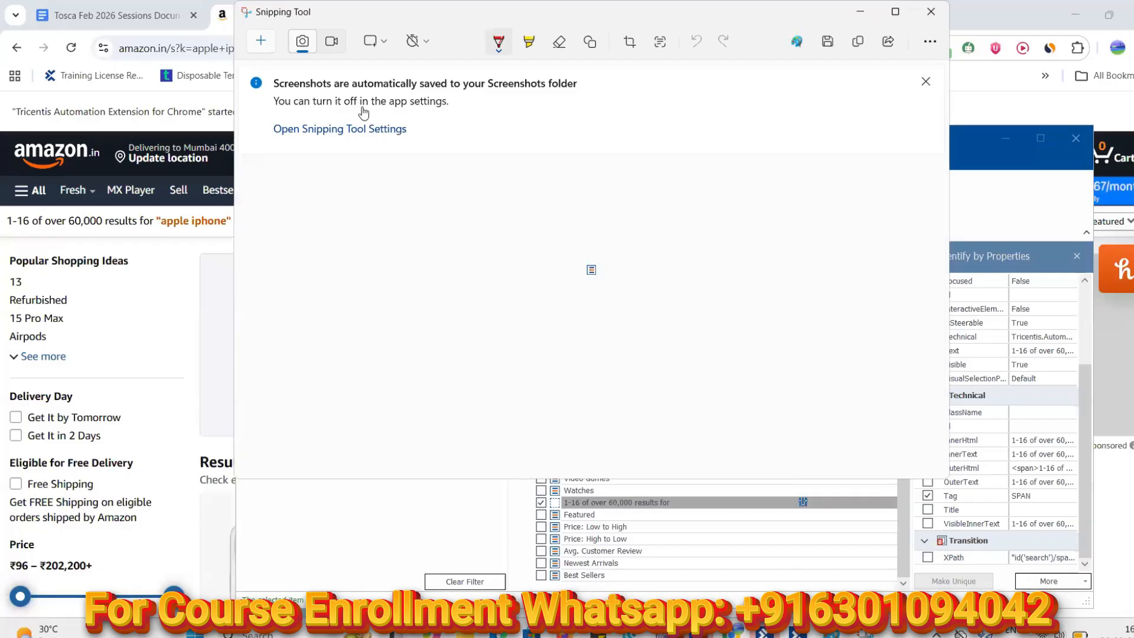
Filter XScan's element tree to Row controls only, leaving just the TR item
click(862, 14)
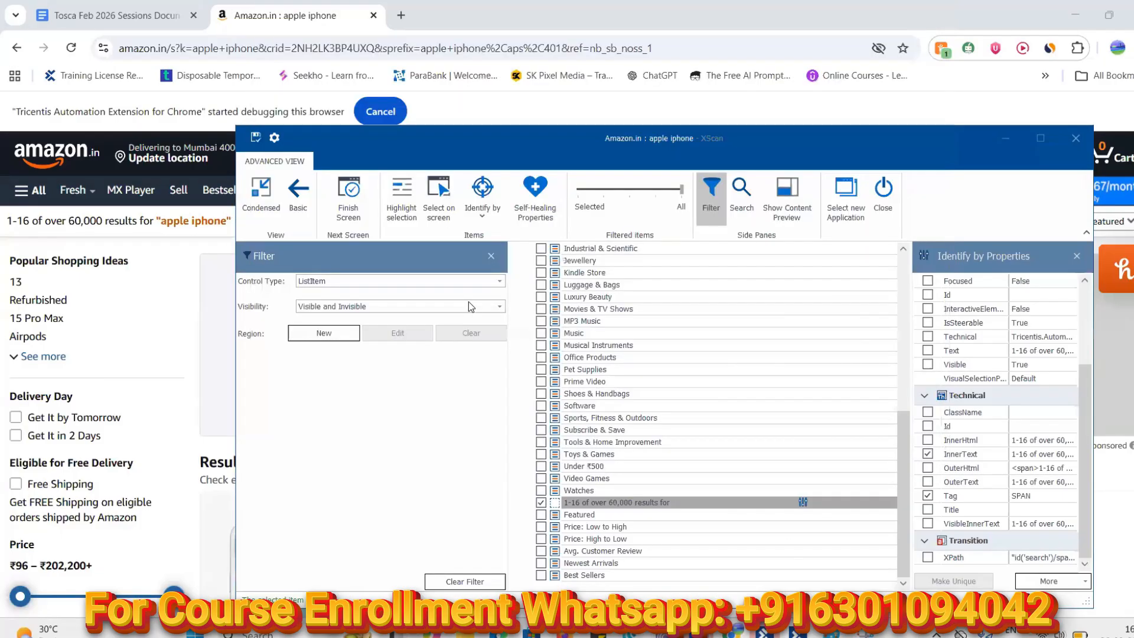
click(500, 282)
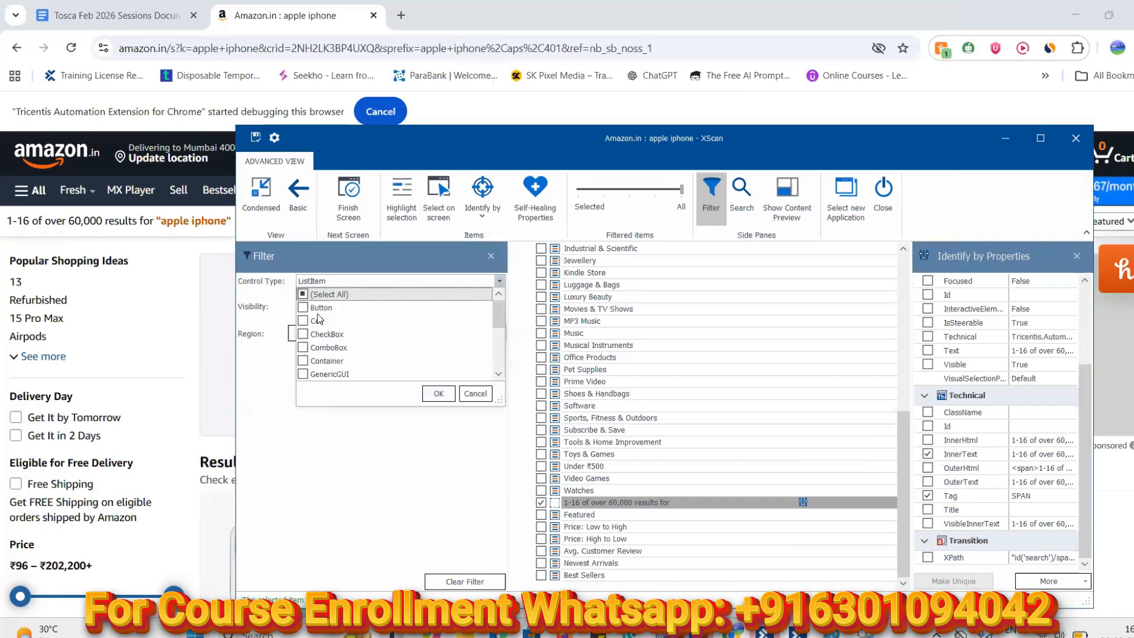
click(304, 295)
drag(497, 316, 499, 358)
scroll(499, 358, down, 2)
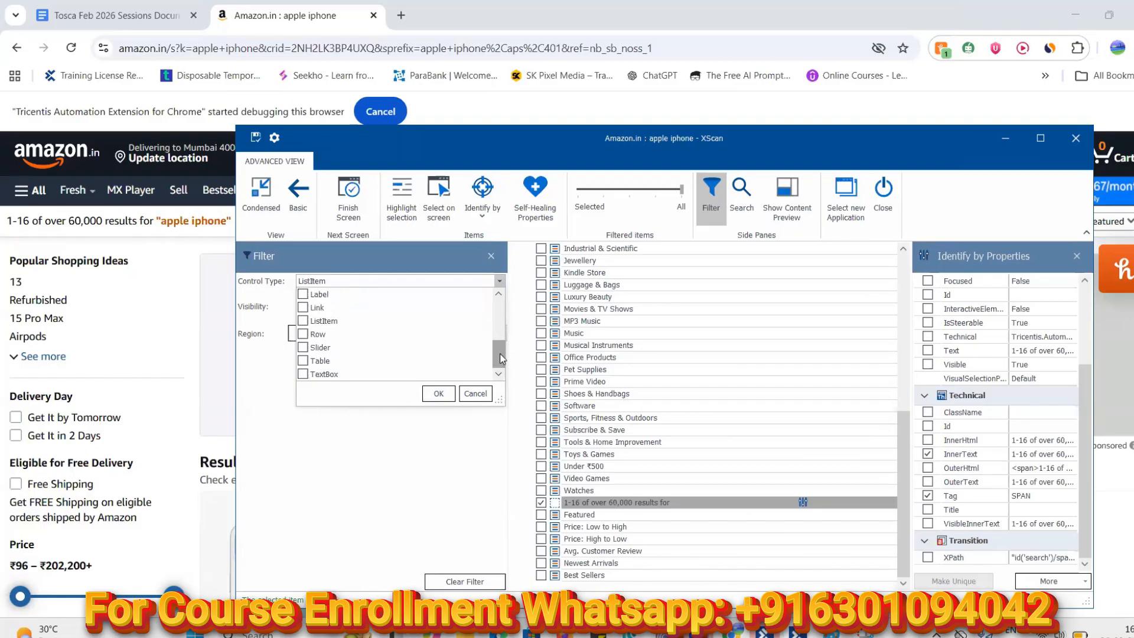
click(303, 335)
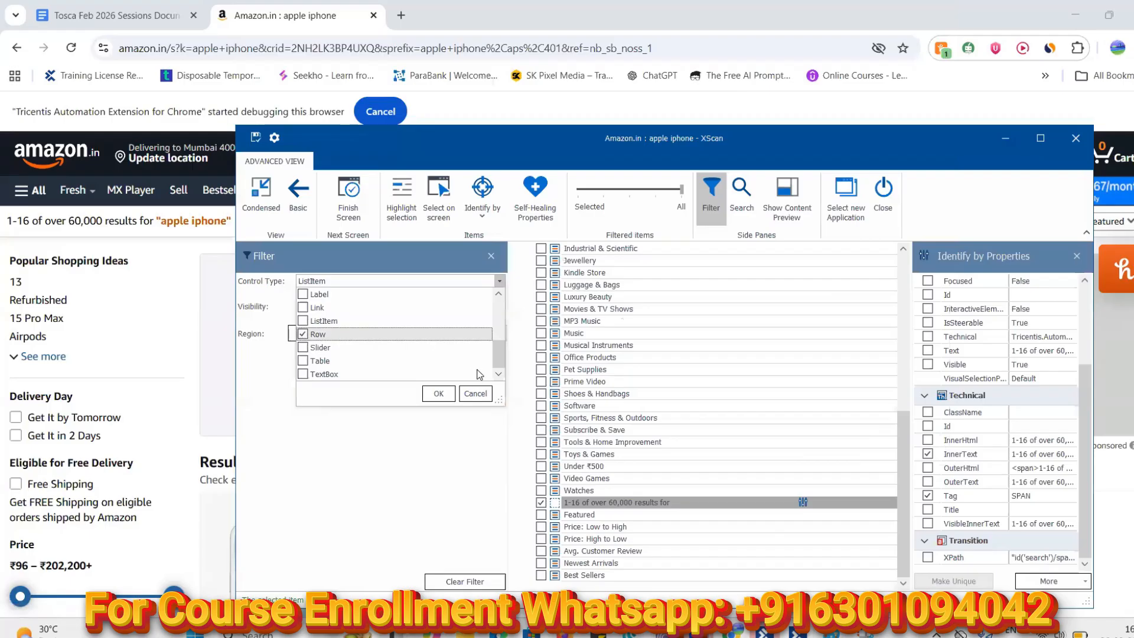
click(439, 396)
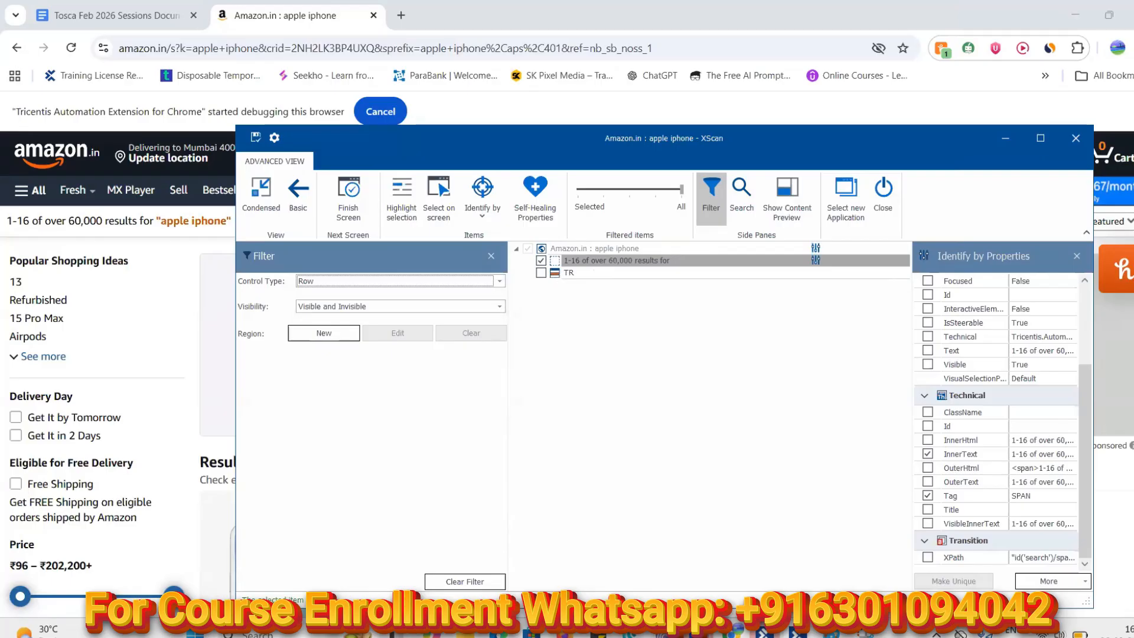
click(865, 633)
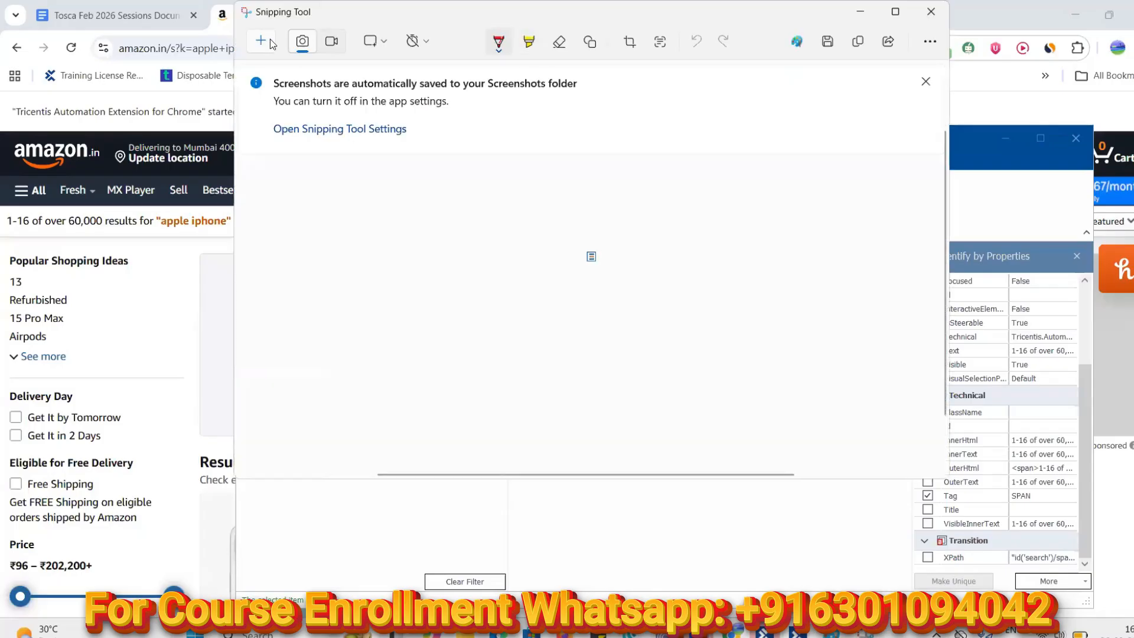
Snip the small TR row icon from XScan's element tree and copy it
click(264, 41)
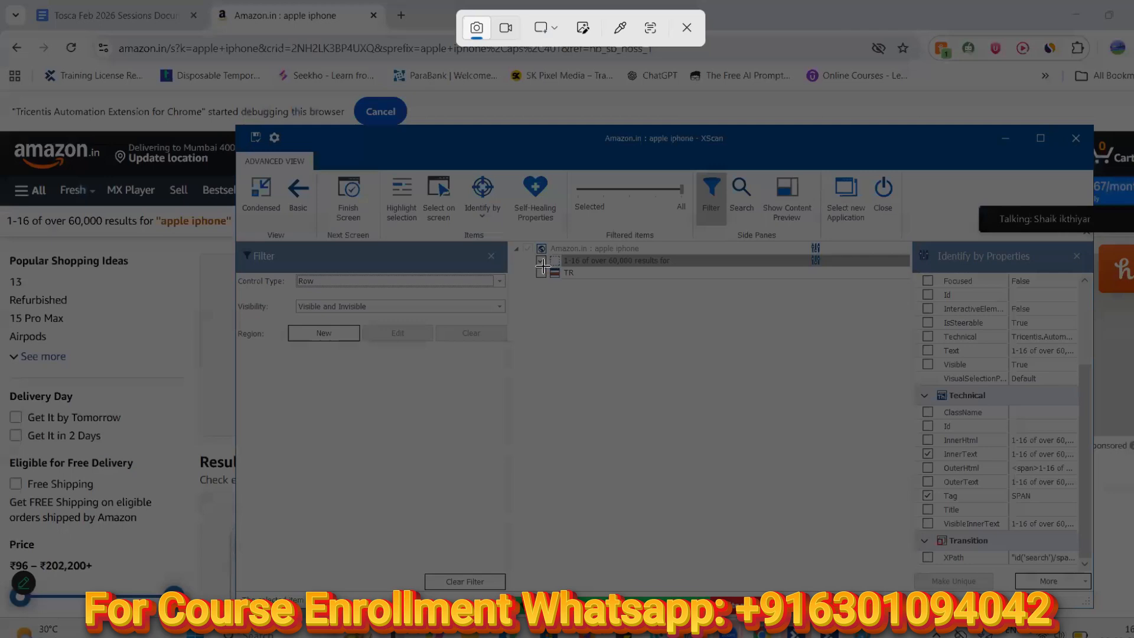
drag(548, 266, 555, 272)
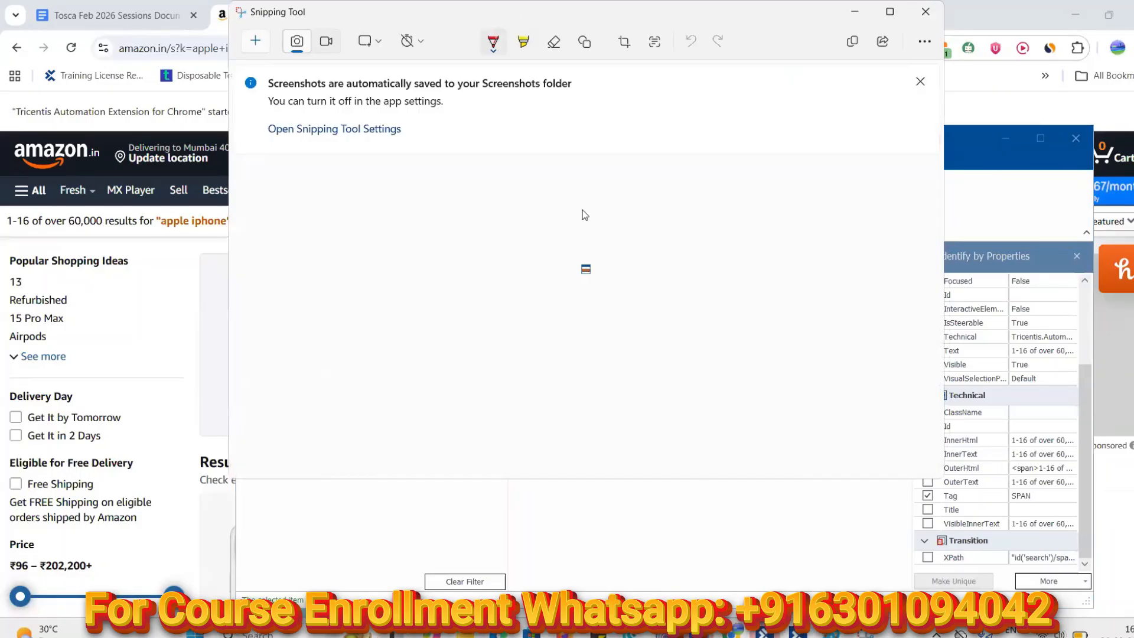
click(853, 42)
click(865, 633)
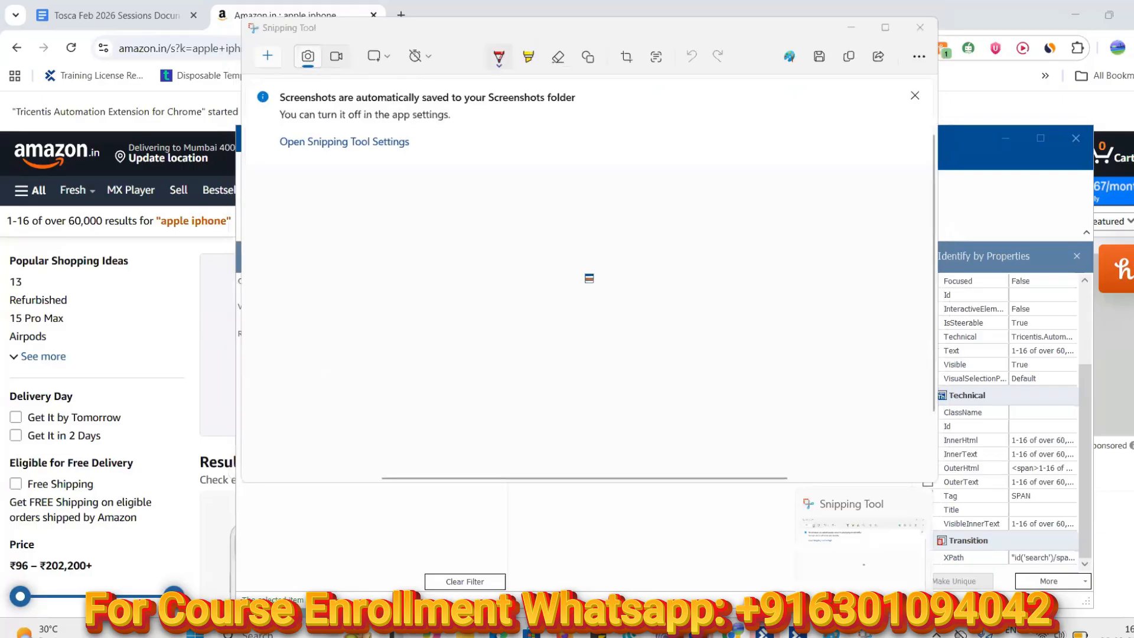
click(865, 633)
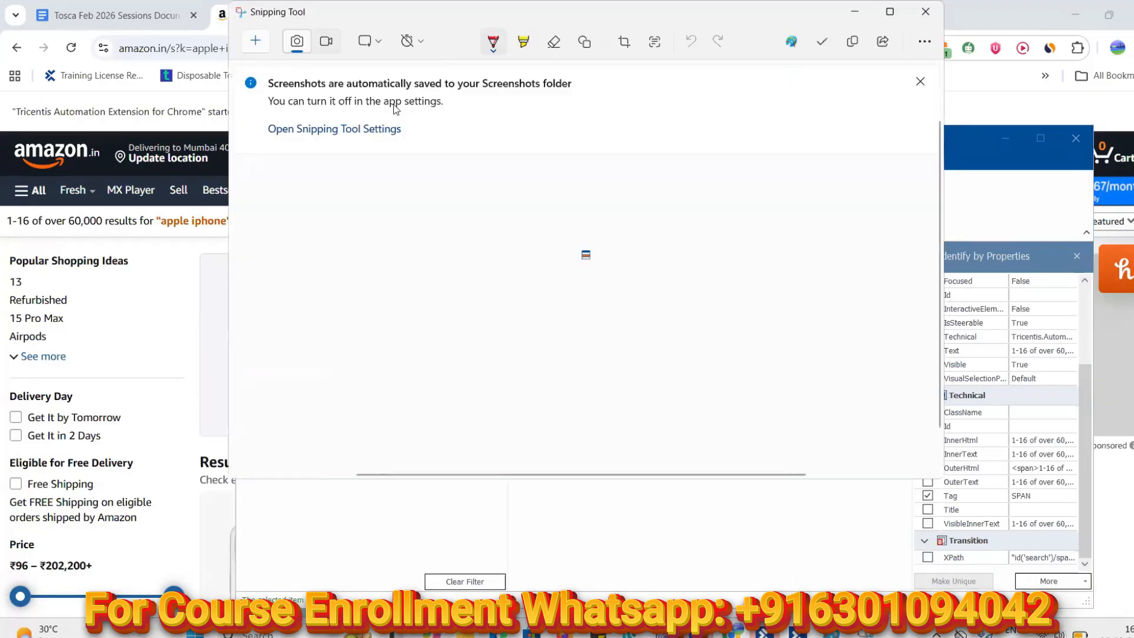
click(855, 12)
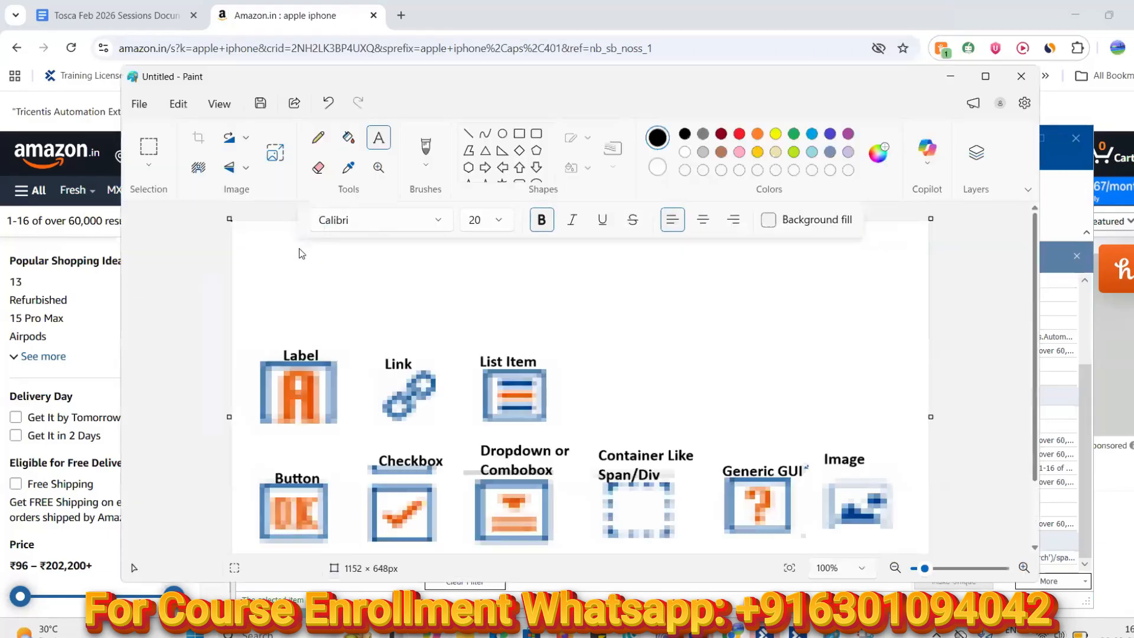
Paste the Row icon into Paint, enlarge it and place it beside List Item
click(296, 252)
key(ctrl+v)
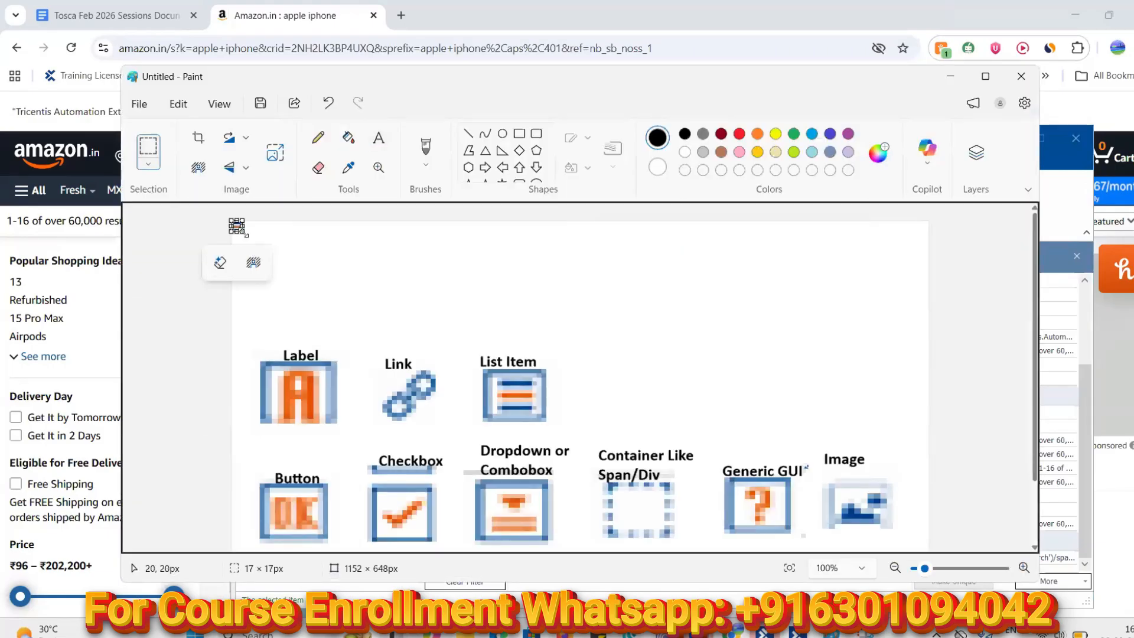
drag(313, 291, 307, 293)
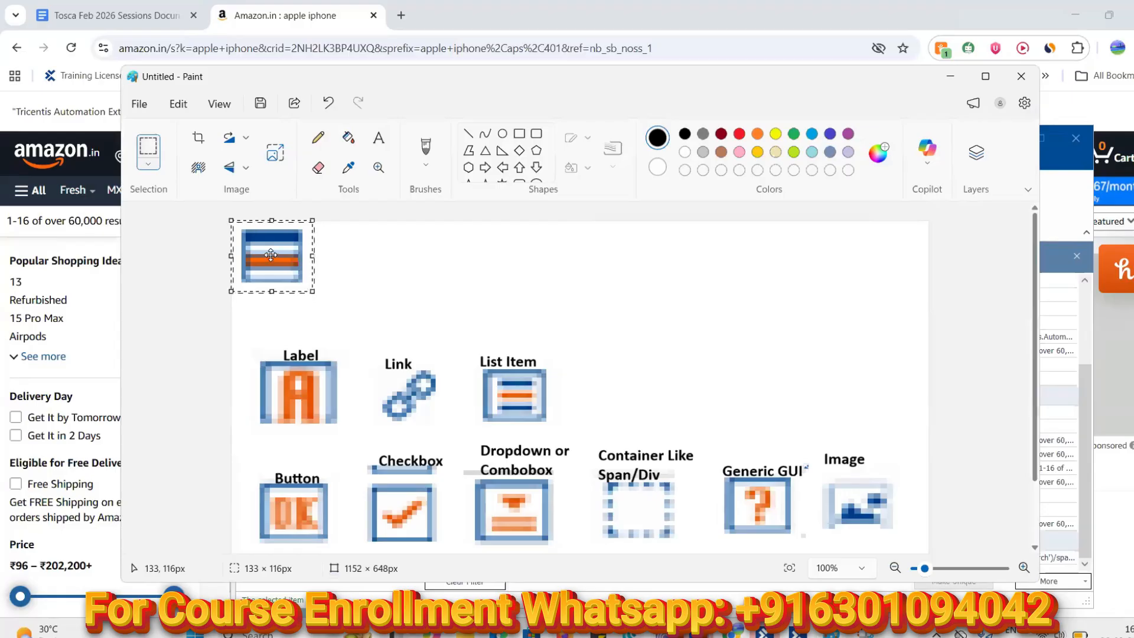
drag(269, 257, 627, 368)
drag(881, 432, 632, 390)
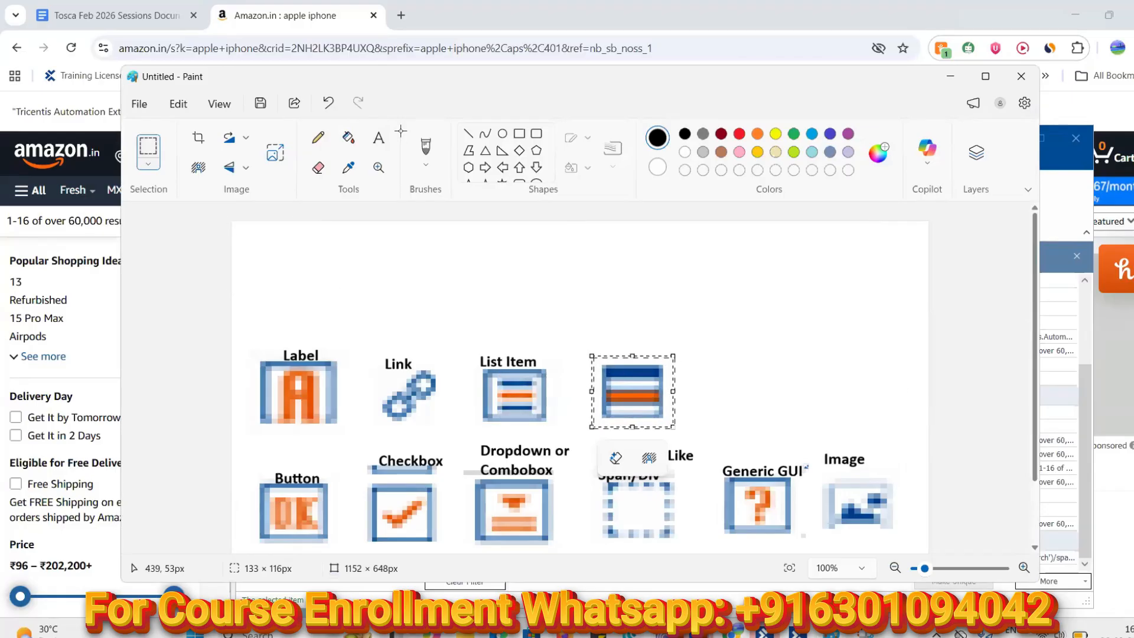
click(459, 222)
Caption the new icon 'Row' and return to XScan
click(598, 347)
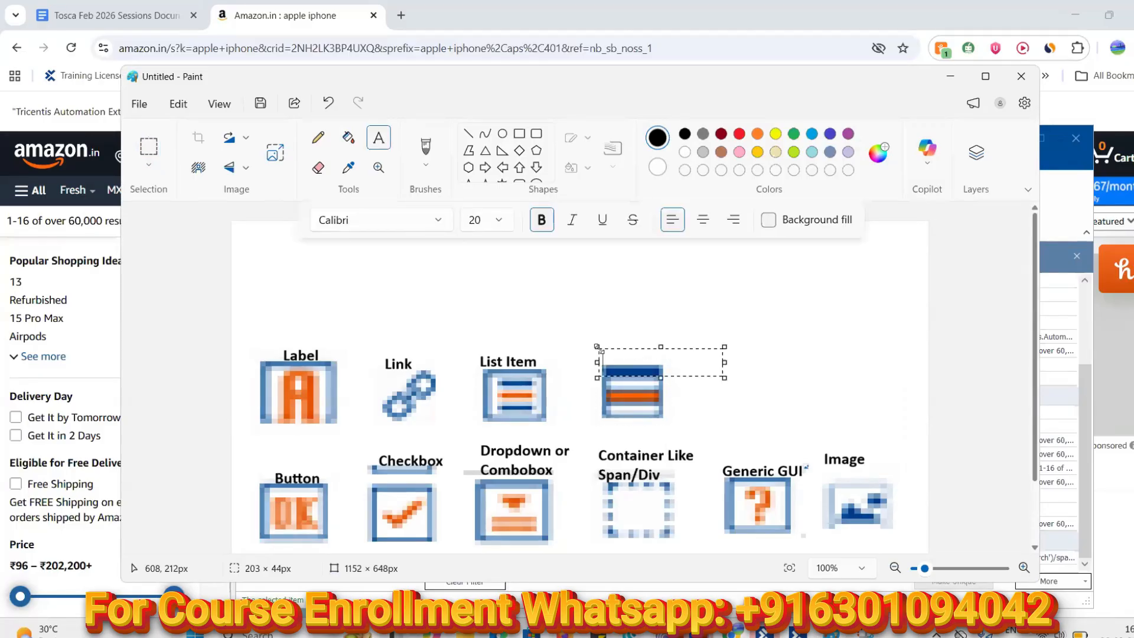
text(Row)
click(821, 360)
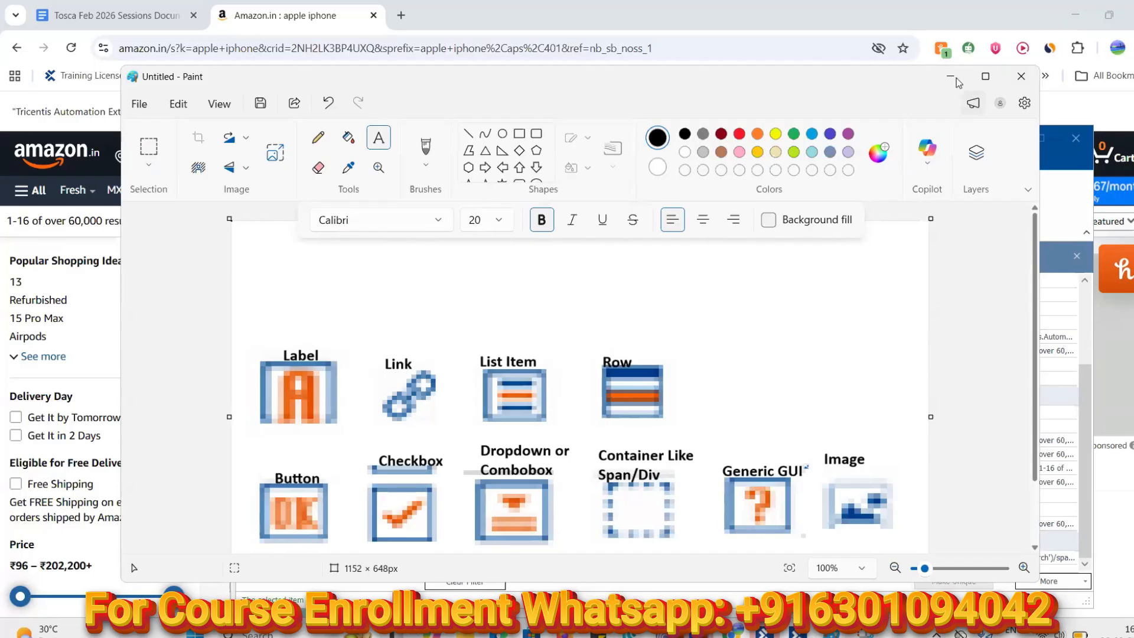
click(890, 23)
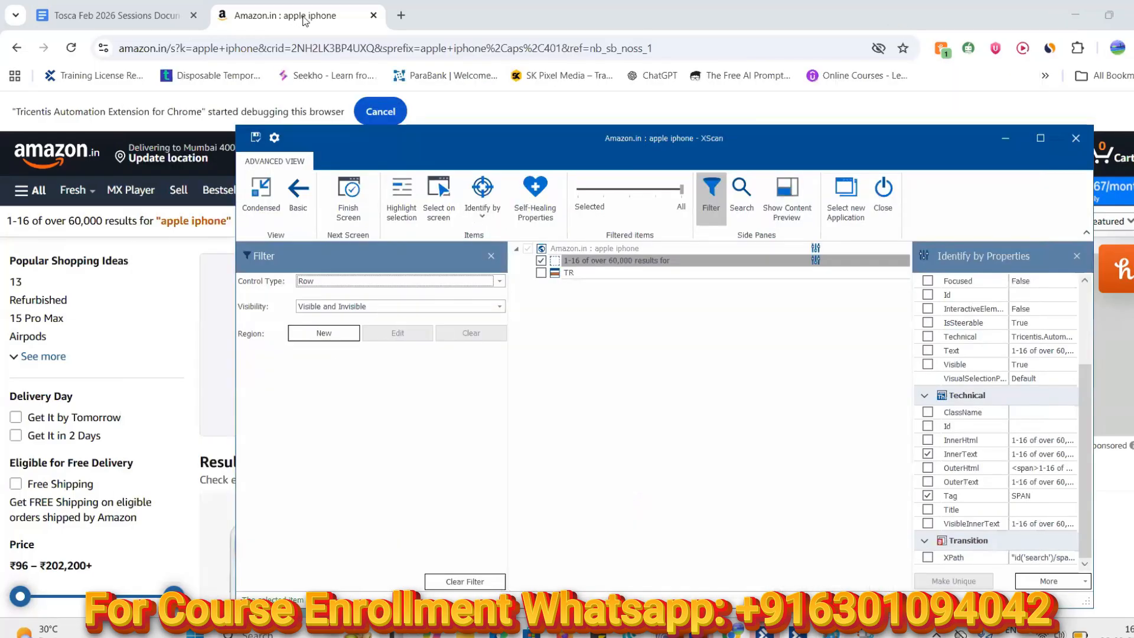
Switch XScan's control type filter from Row to Table
click(499, 281)
drag(500, 317, 470, 386)
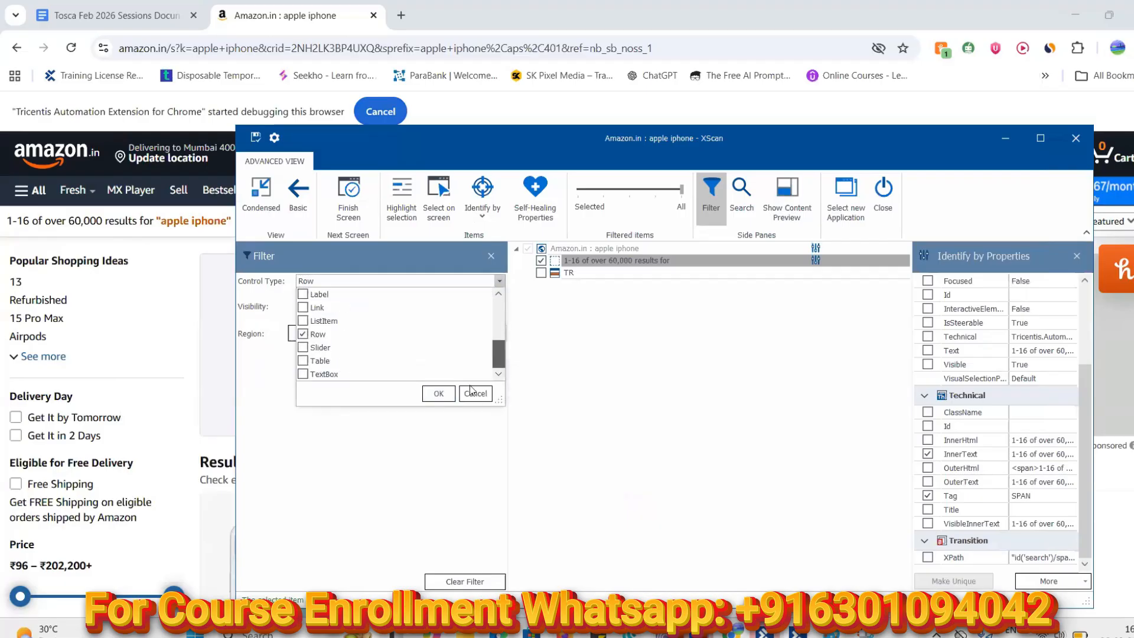
click(306, 334)
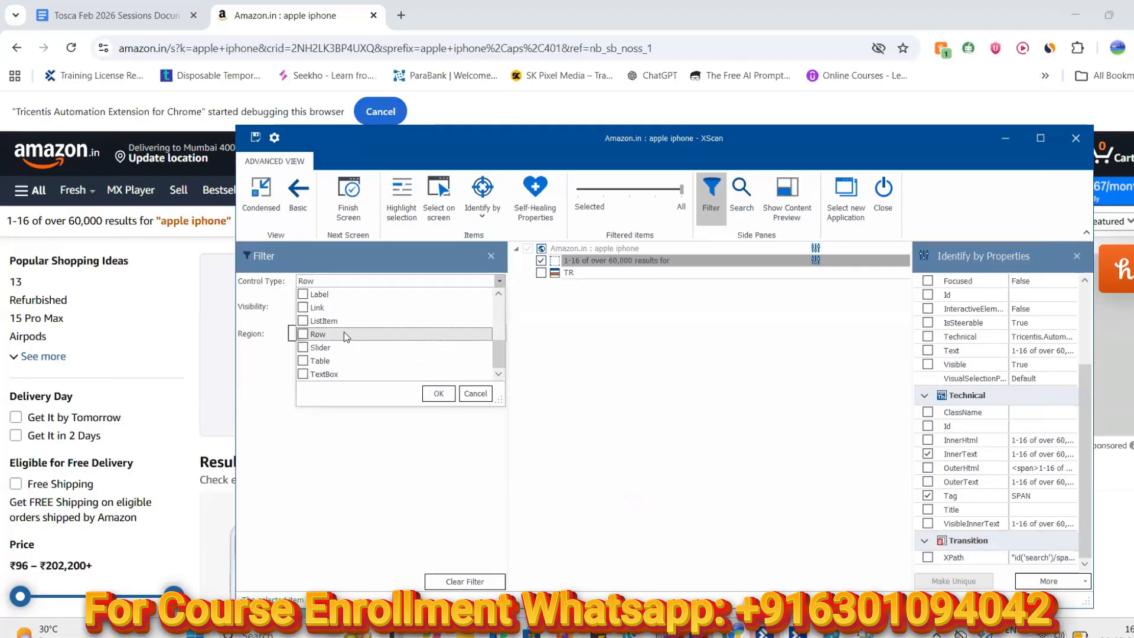
click(304, 360)
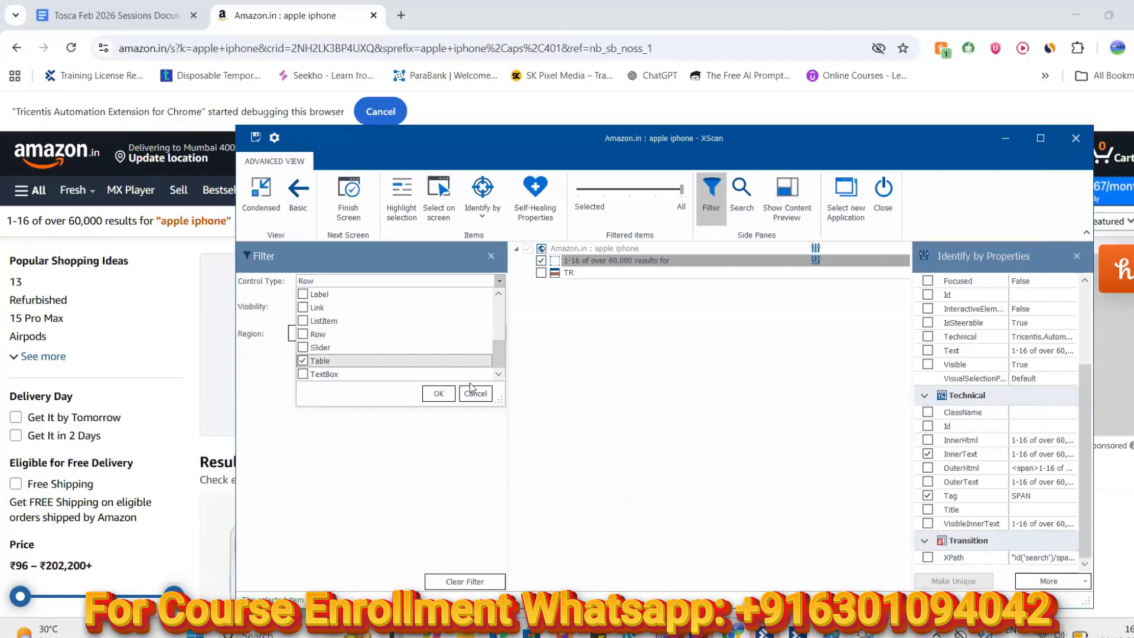
click(438, 394)
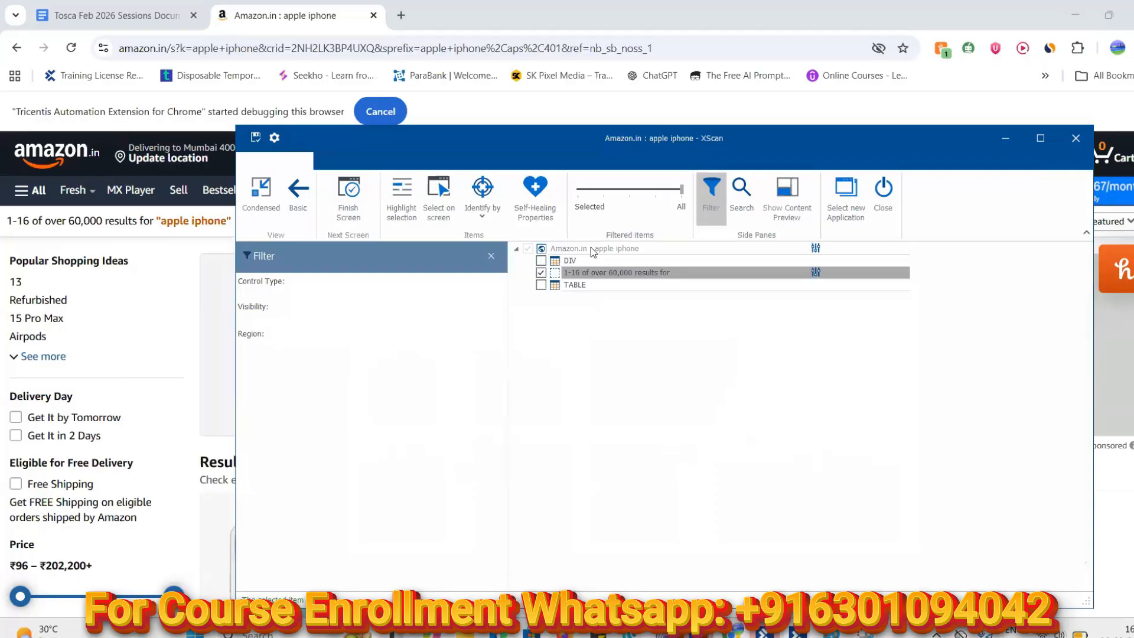
Snip the TABLE icon from the element tree and copy it
click(865, 633)
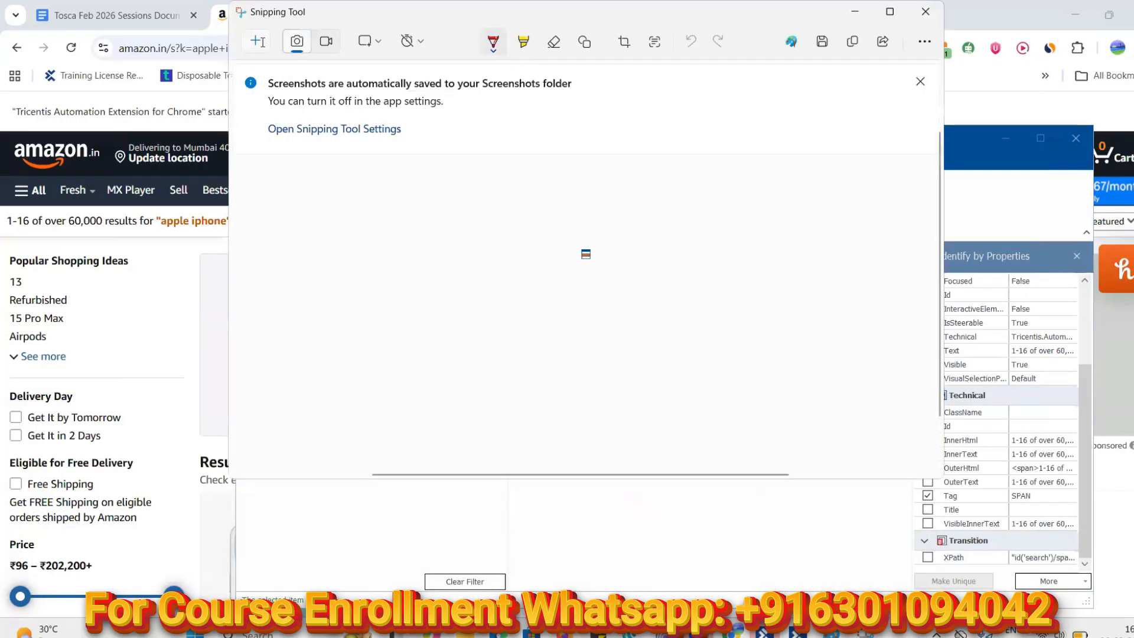
click(258, 41)
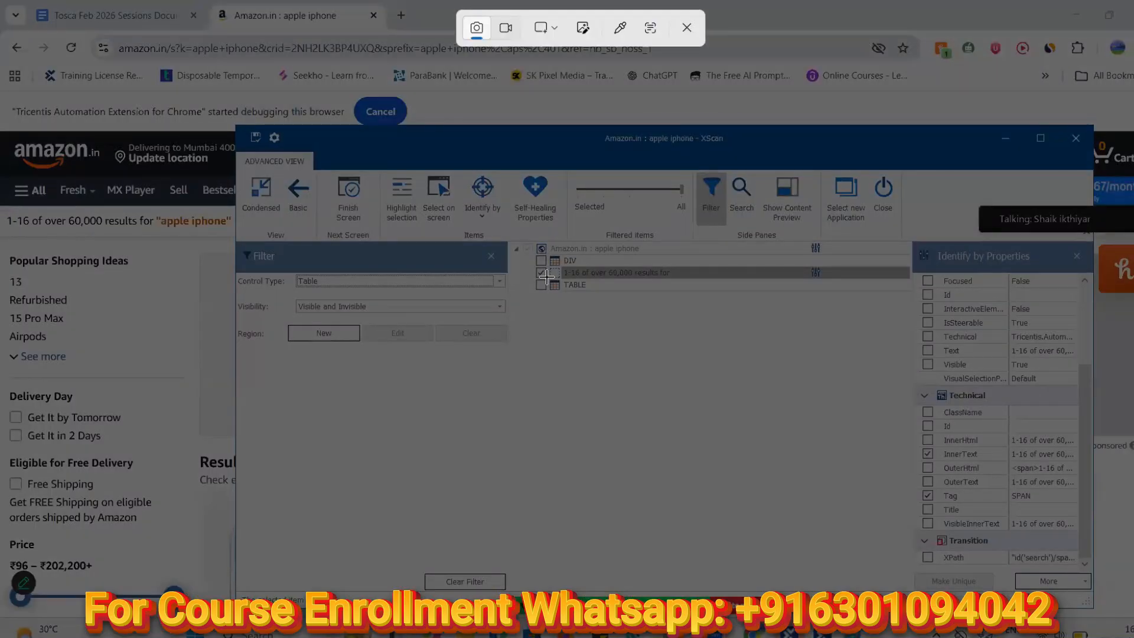
drag(547, 276, 561, 292)
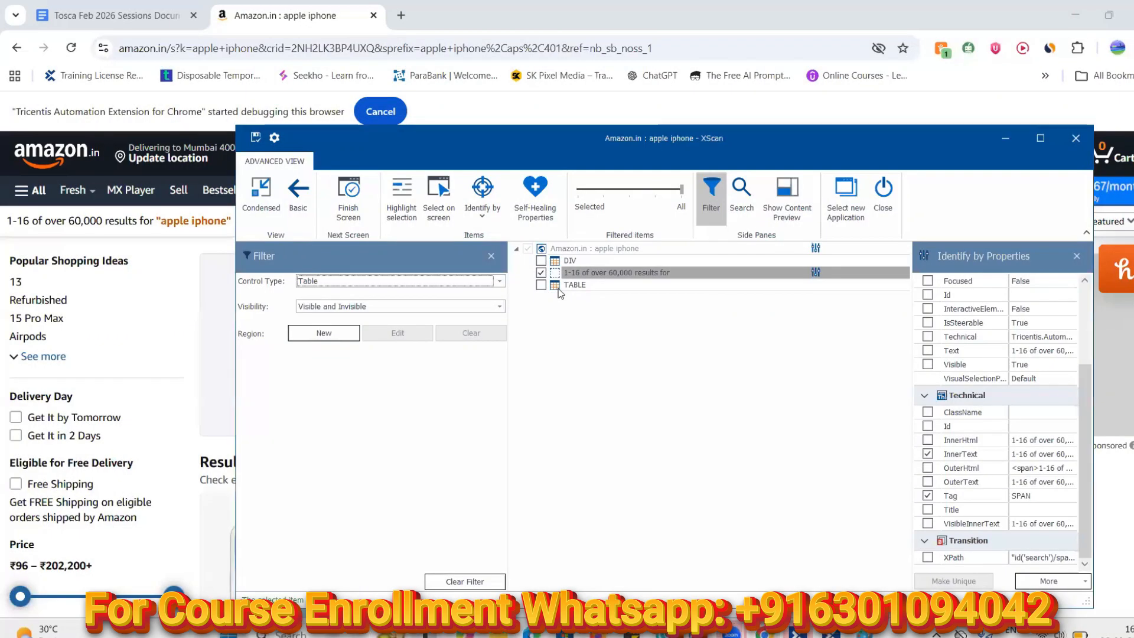
click(849, 42)
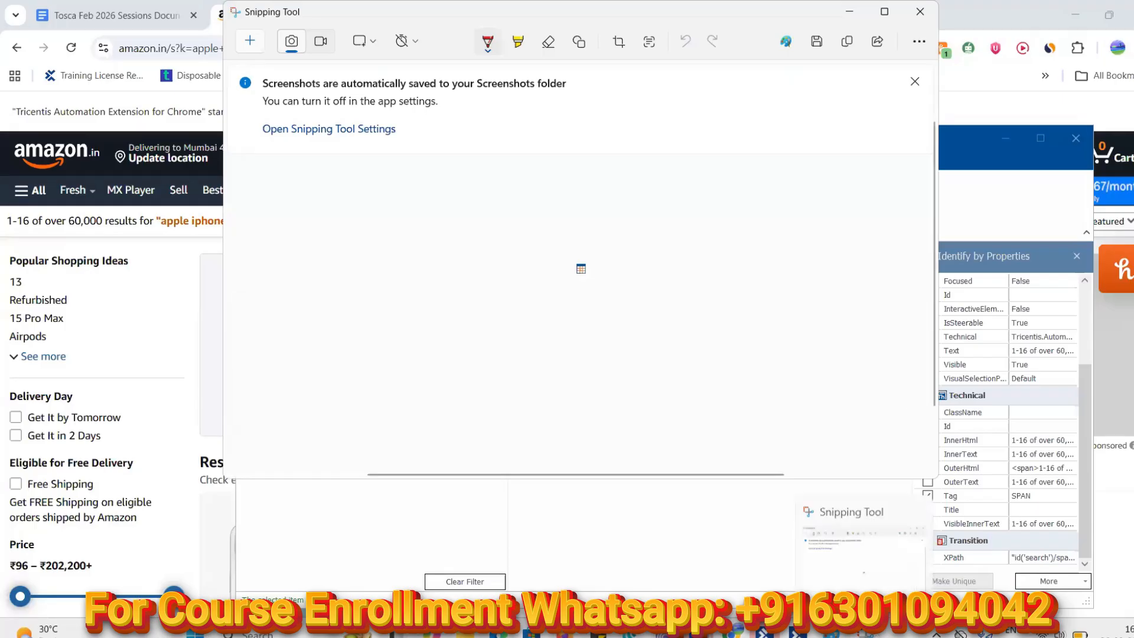
Paste the table icon into Paint, enlarge it and place it beside Row
click(830, 634)
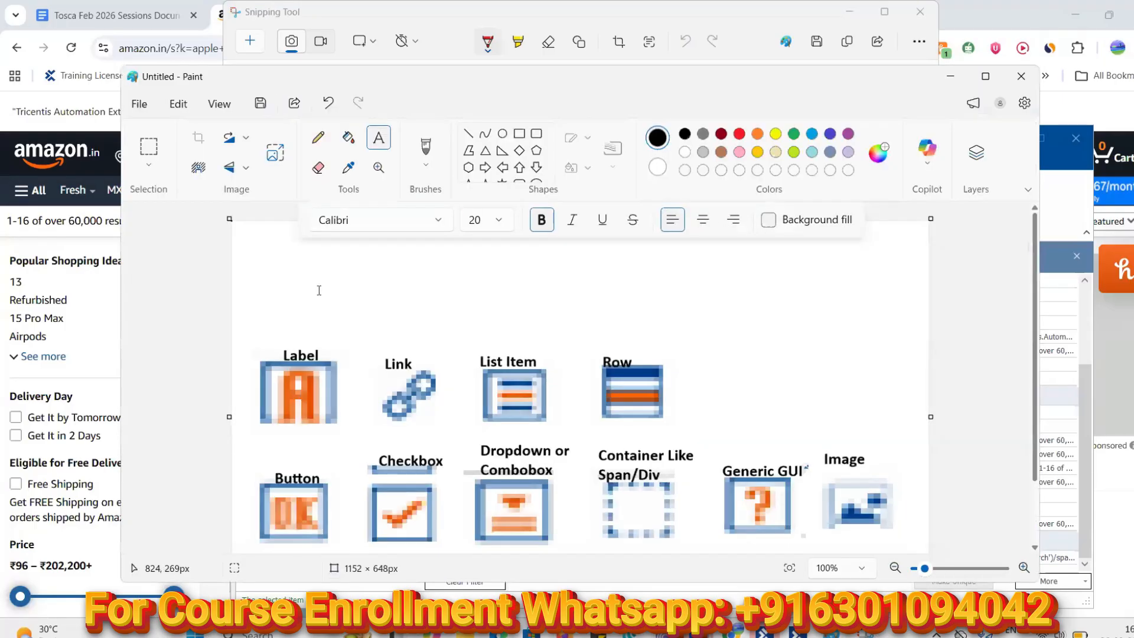
key(ctrl+v)
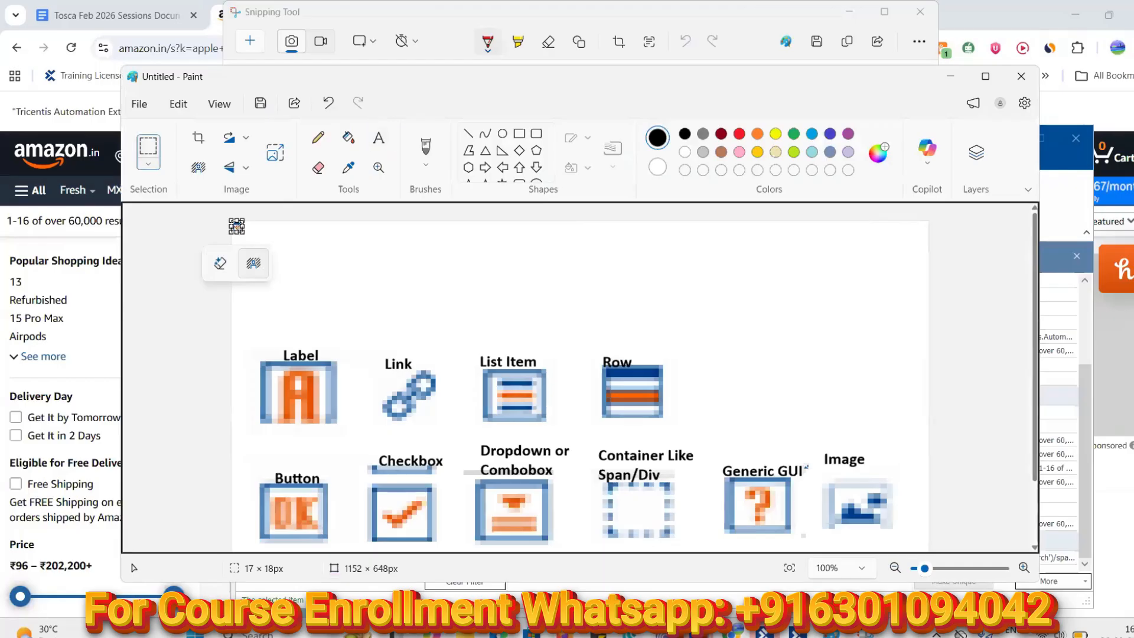
drag(242, 232, 328, 307)
drag(293, 266, 755, 396)
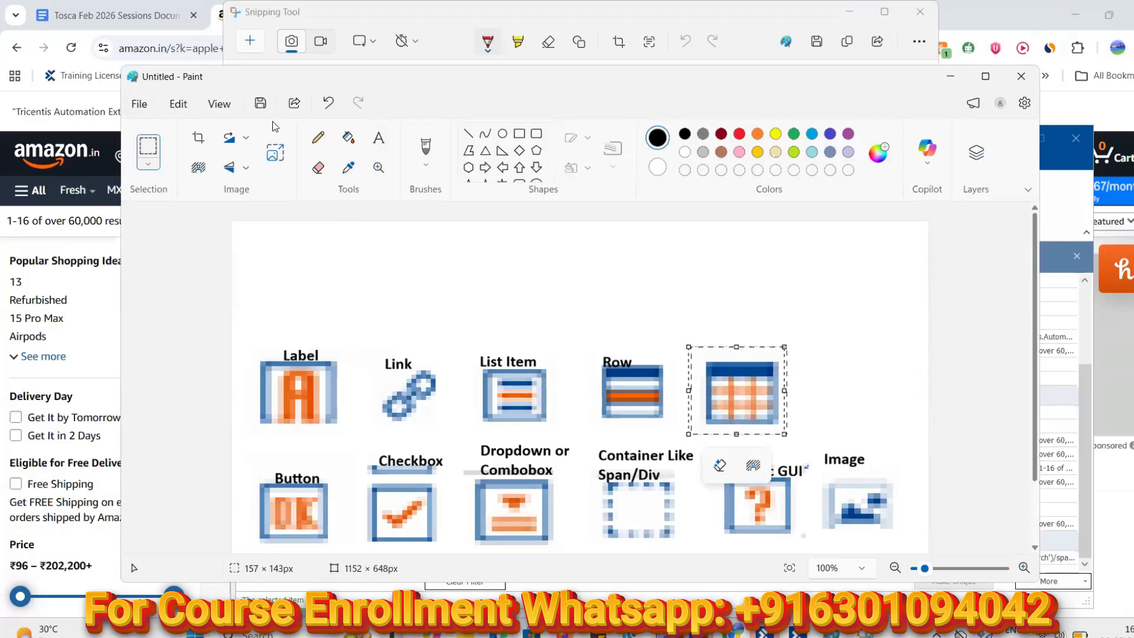
Caption the grid icon 'Table', then minimize Paint and Snipping Tool
click(378, 139)
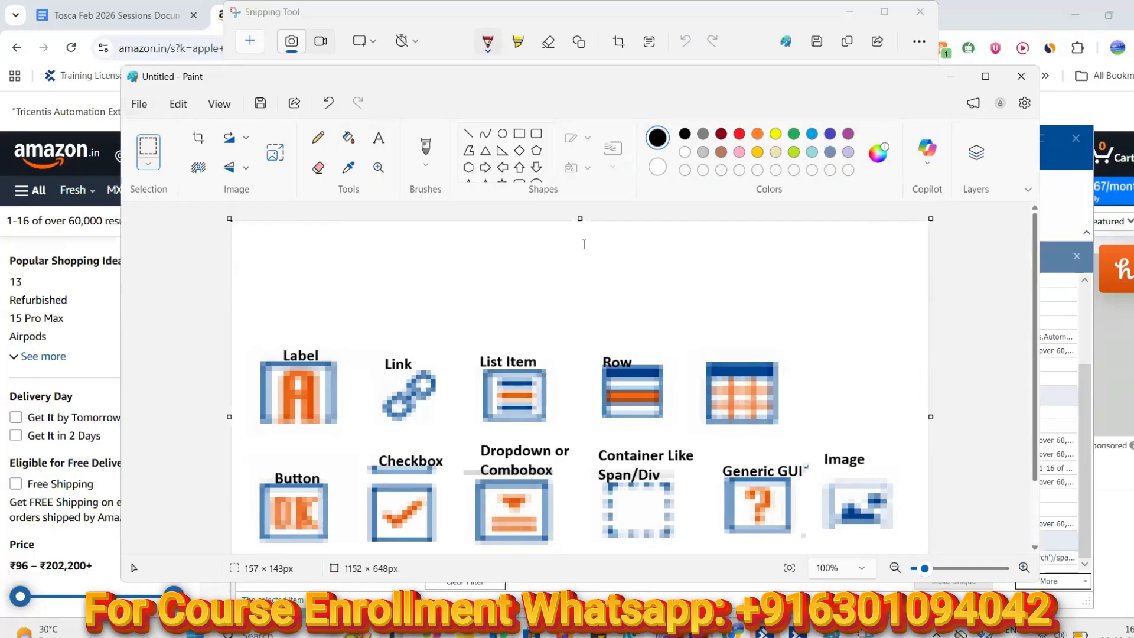
click(702, 342)
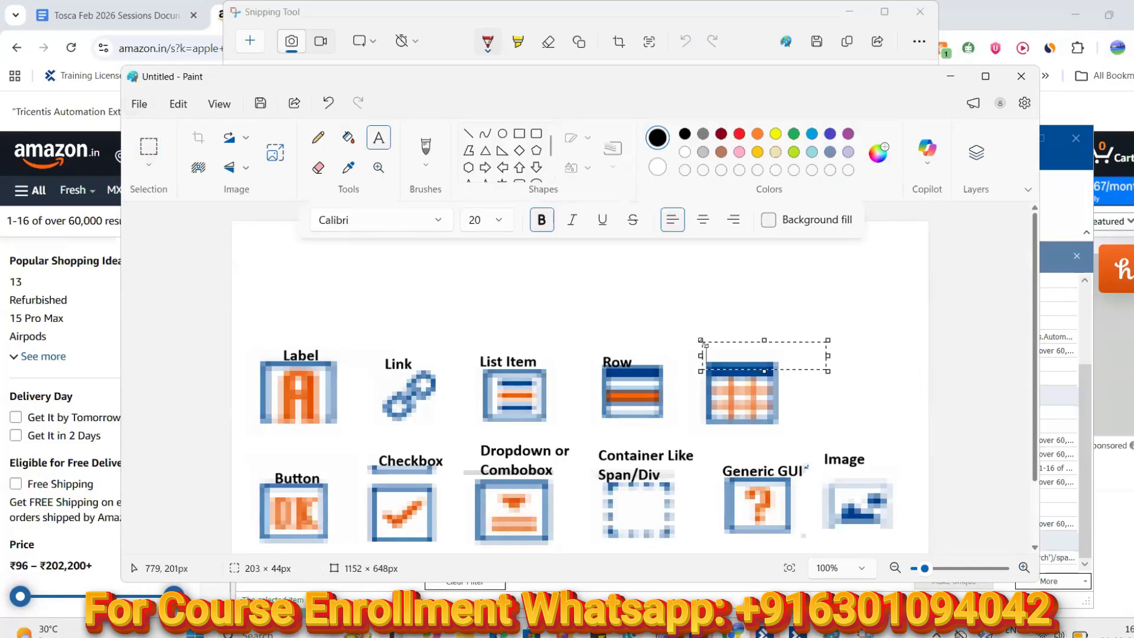
text(Table)
click(861, 277)
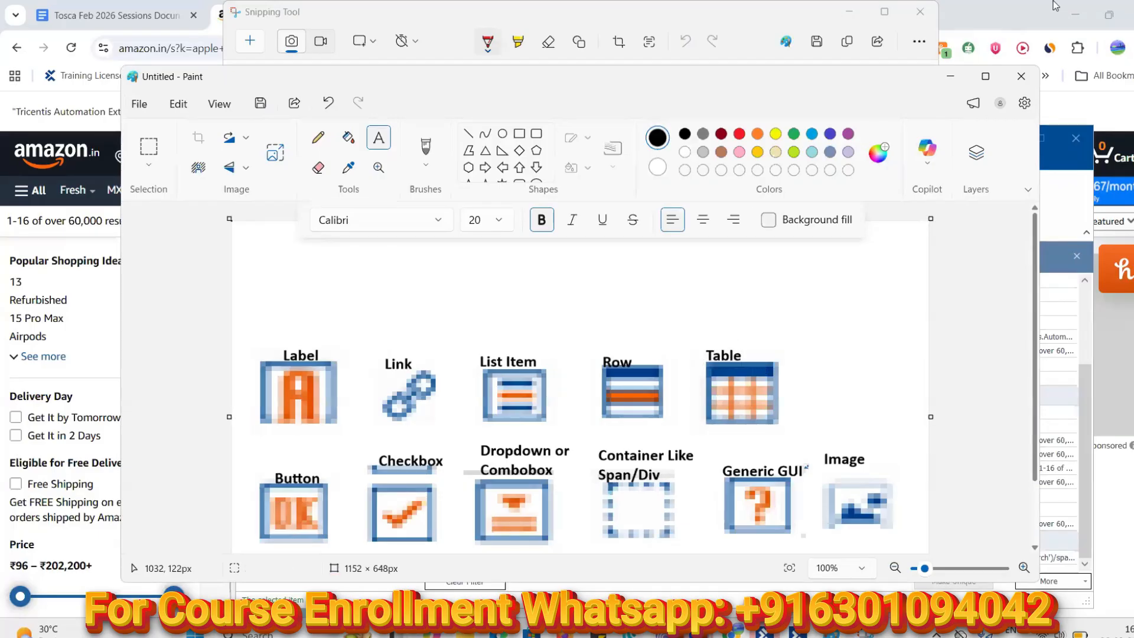
click(950, 76)
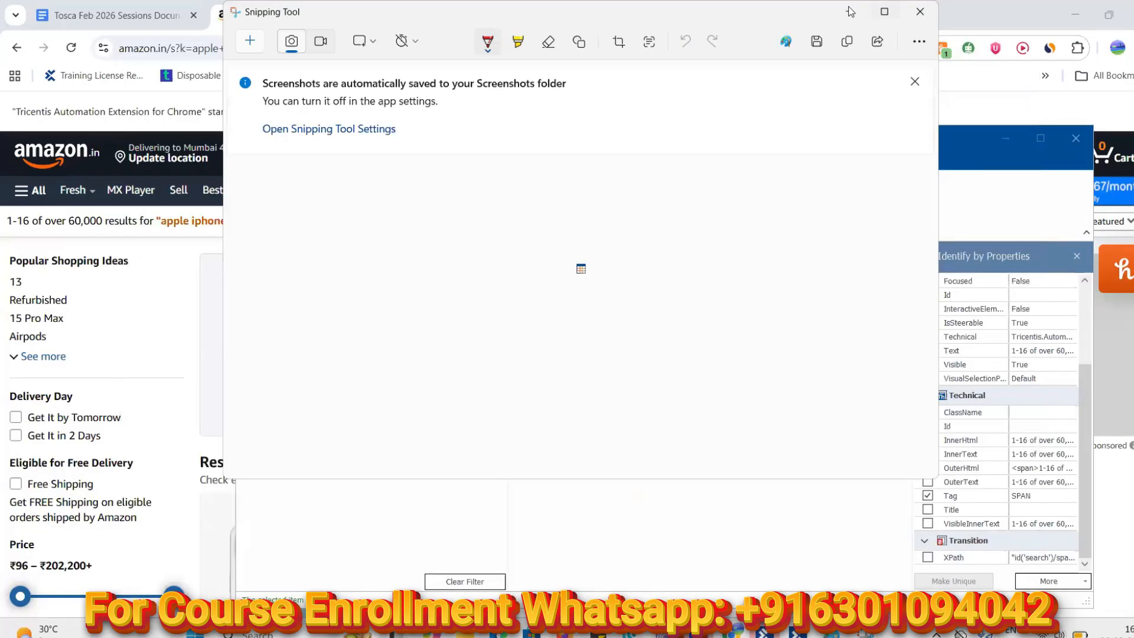
click(850, 12)
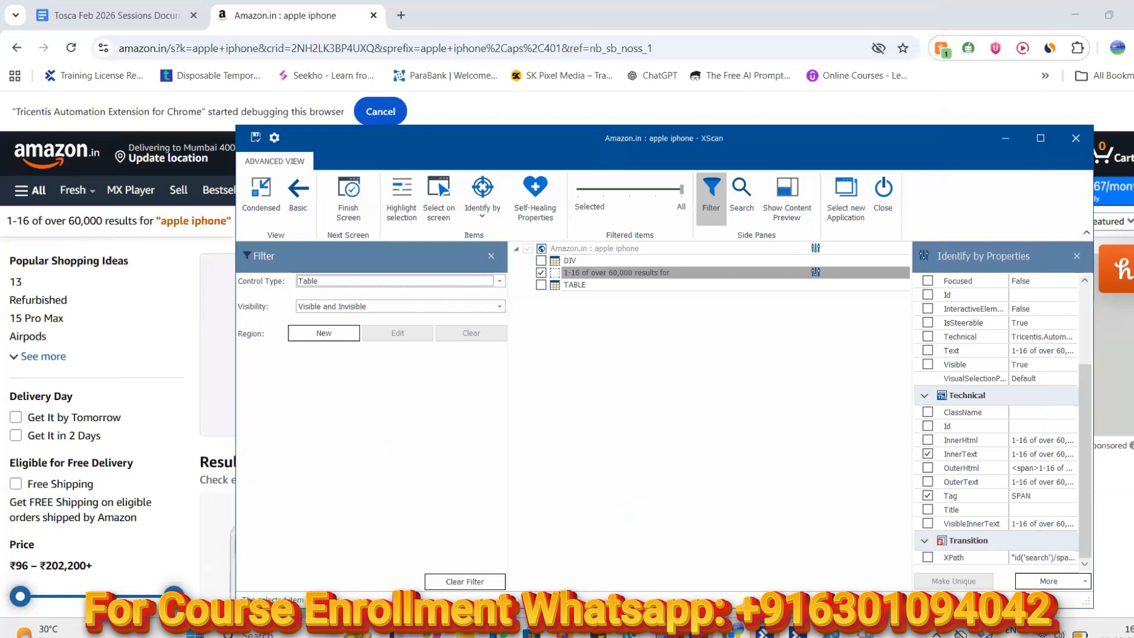
Change XScan's control type filter from Table to TextBox, listing fields like k, crid and qid
click(794, 630)
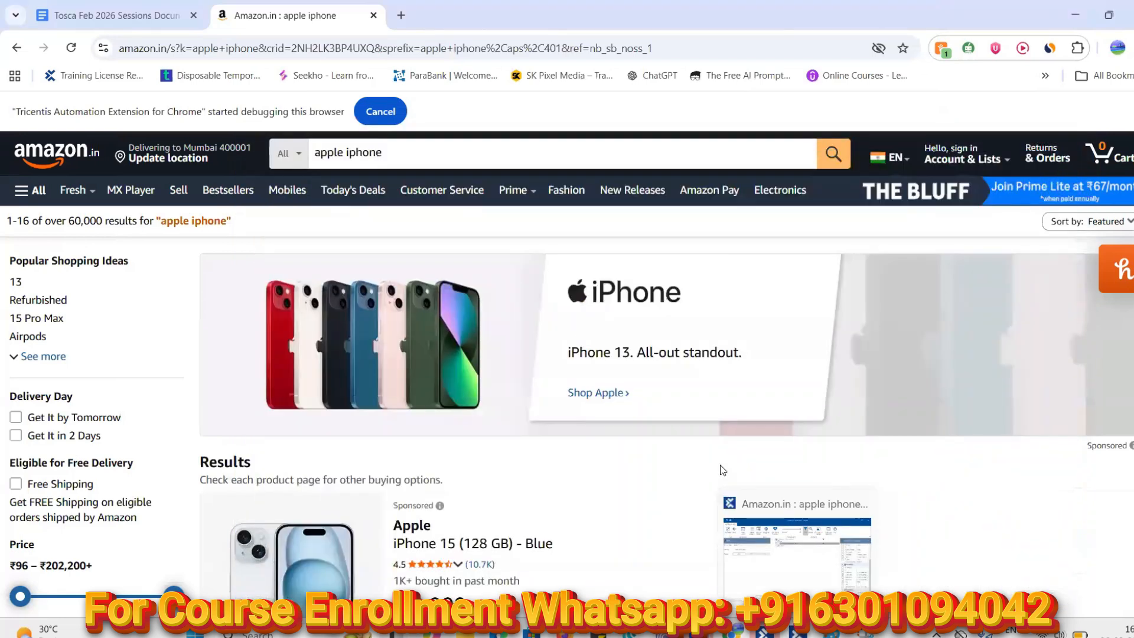
key(alt+Tab)
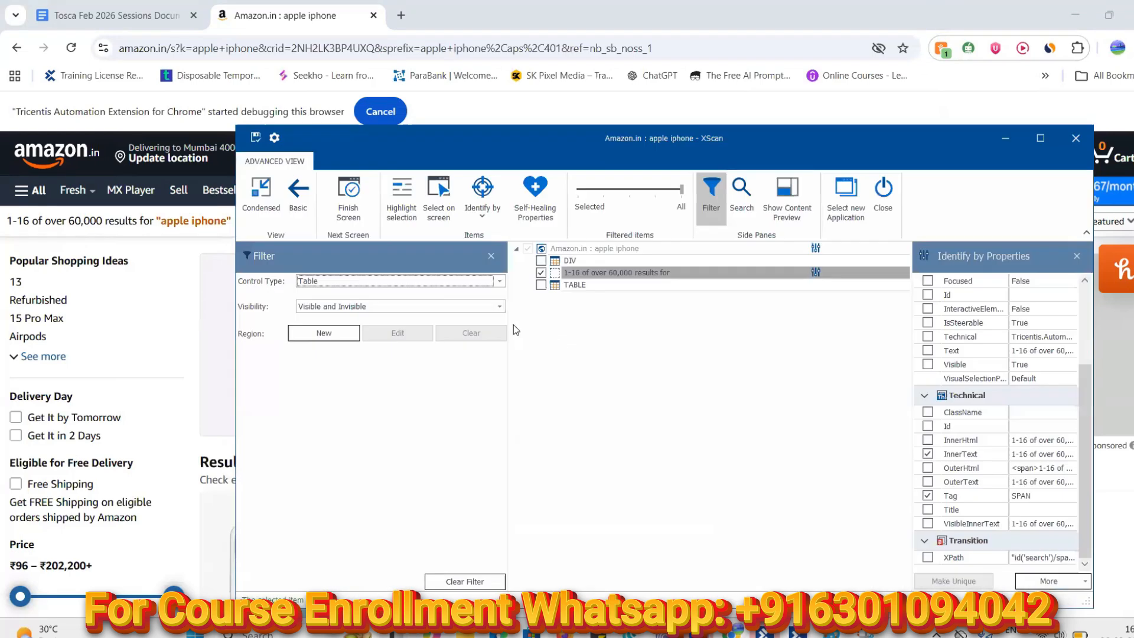
click(500, 281)
drag(500, 308, 506, 390)
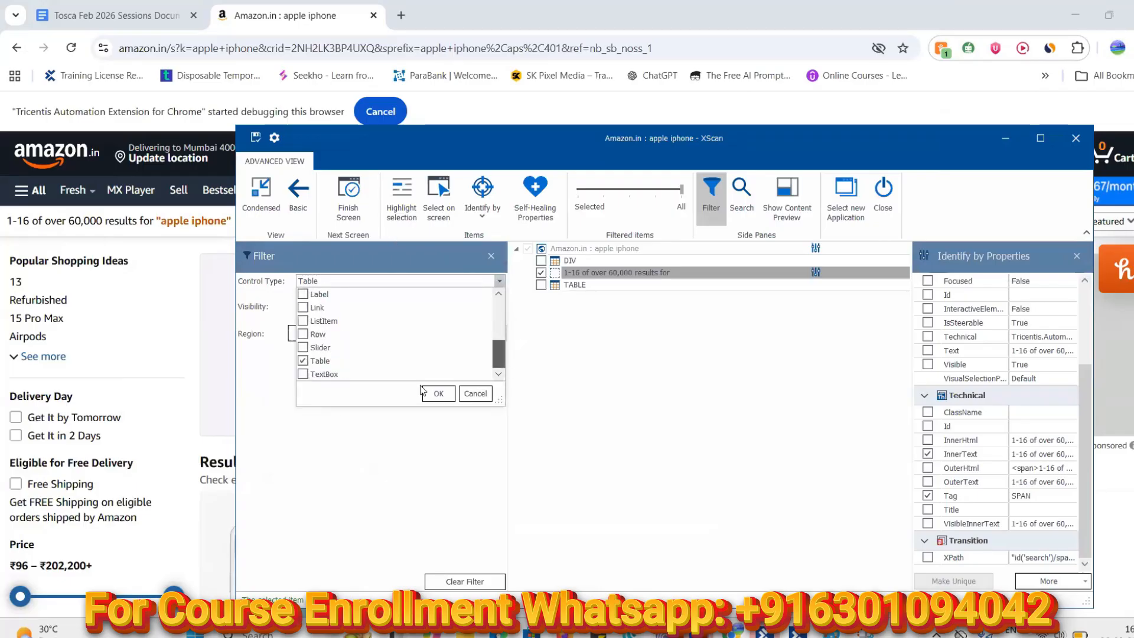
click(303, 361)
click(303, 373)
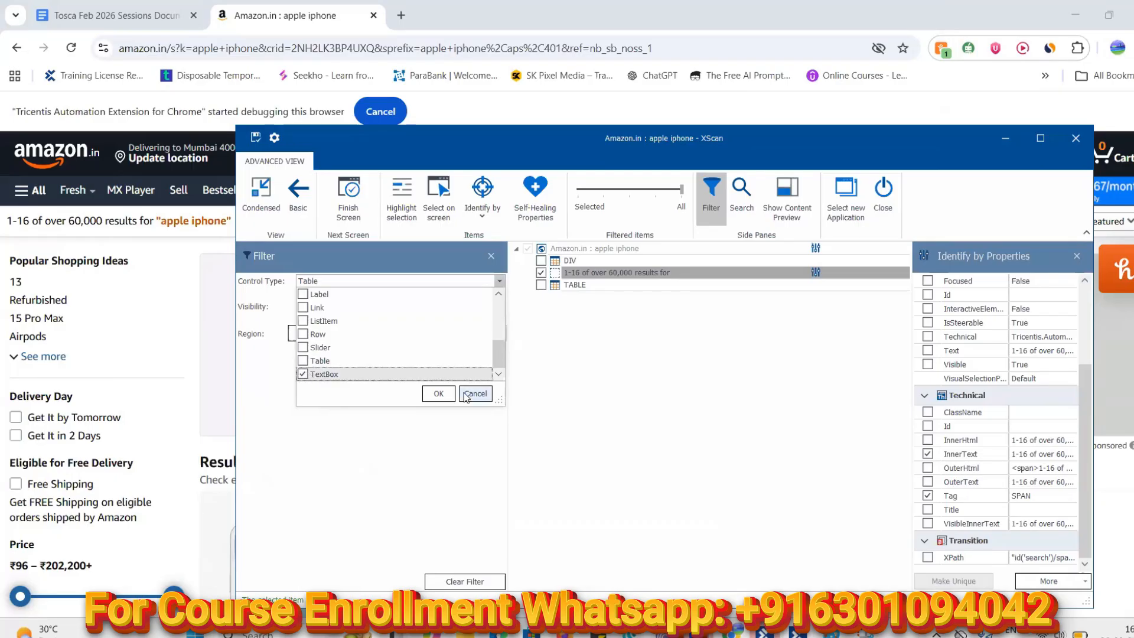
click(438, 393)
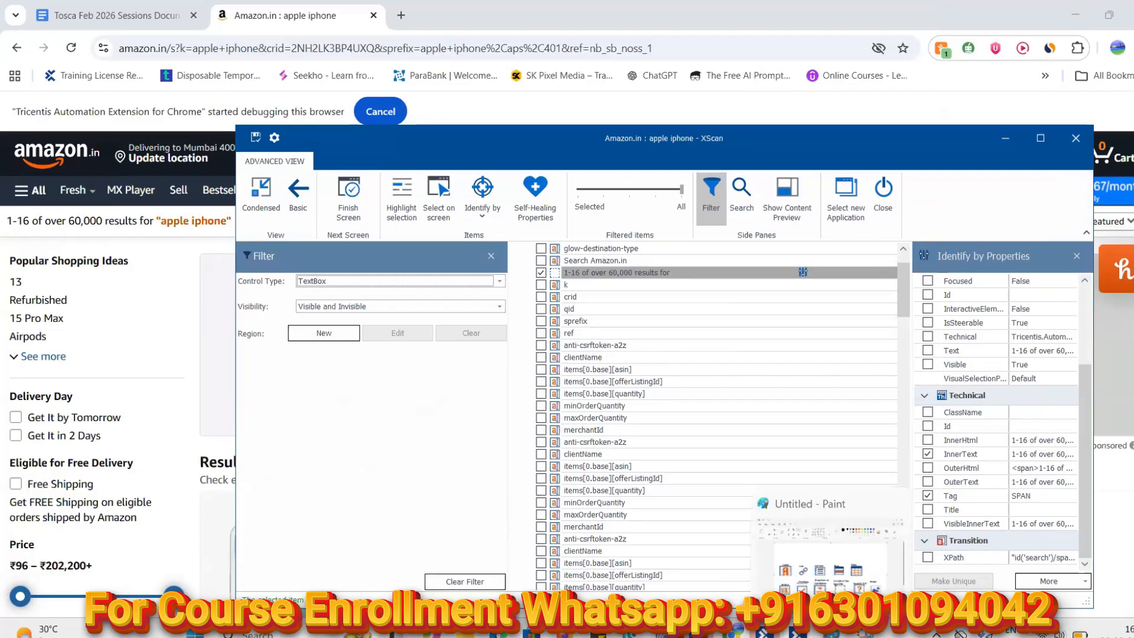
click(865, 634)
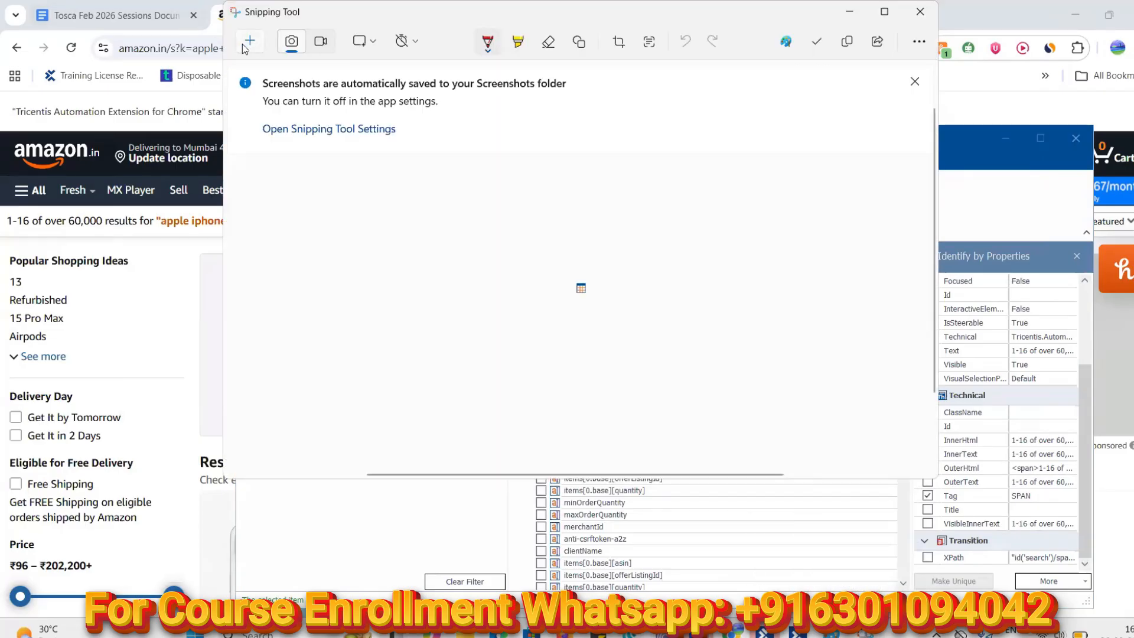
Snip a textbox icon from XScan and paste it in Paint at 154×136 beside Table
click(250, 42)
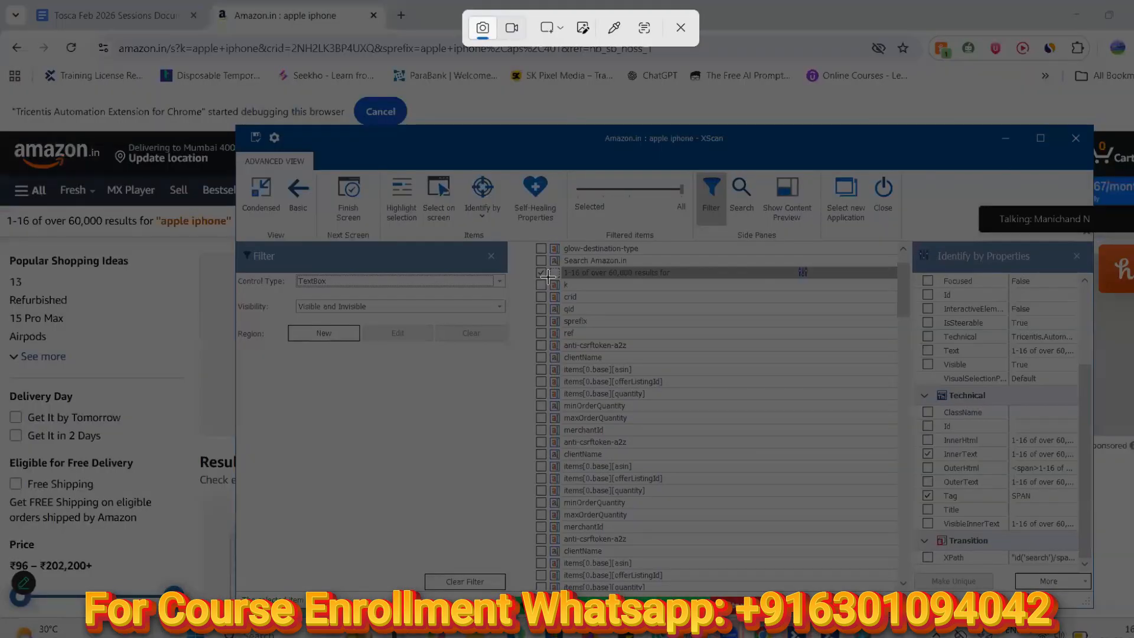
drag(552, 279, 554, 288)
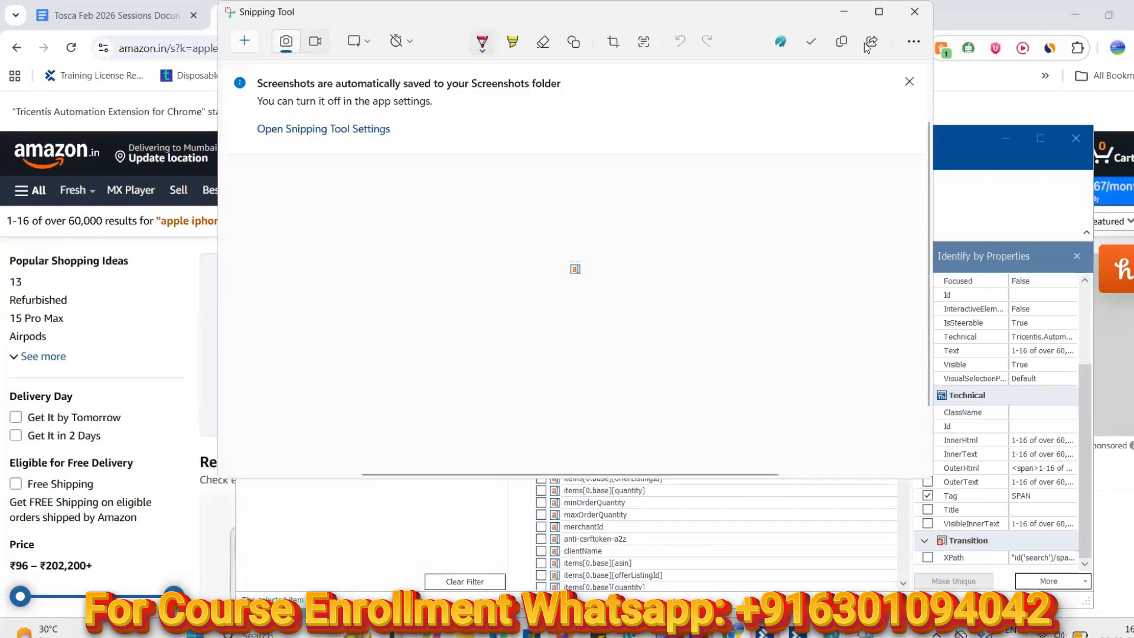
click(843, 46)
click(833, 633)
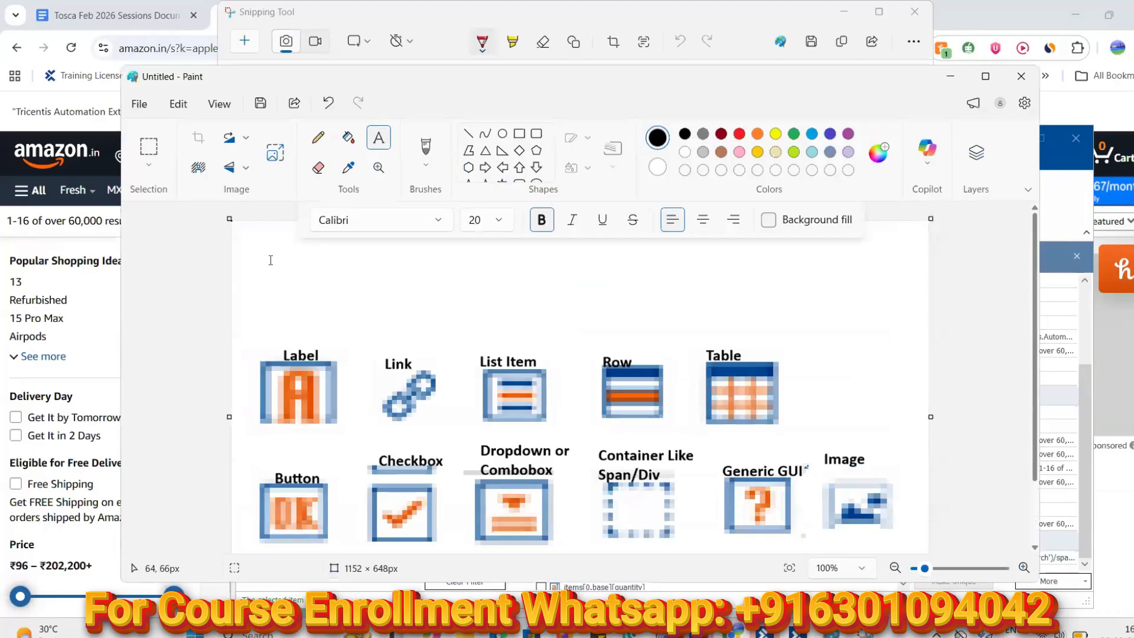
key(ctrl+v)
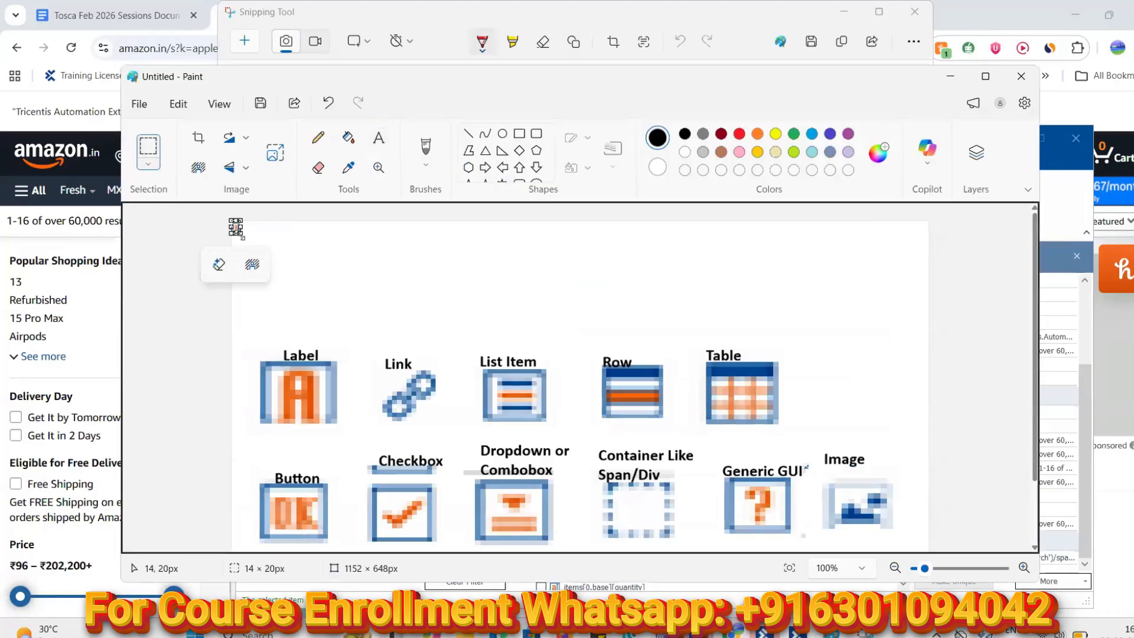
drag(282, 268, 325, 303)
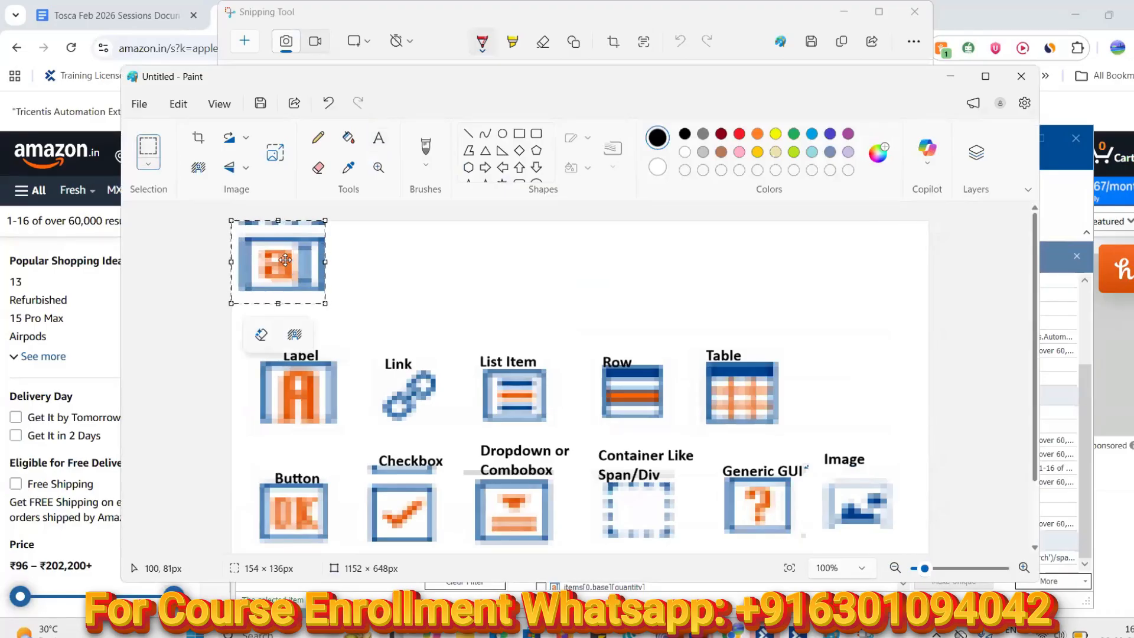
drag(285, 262, 859, 394)
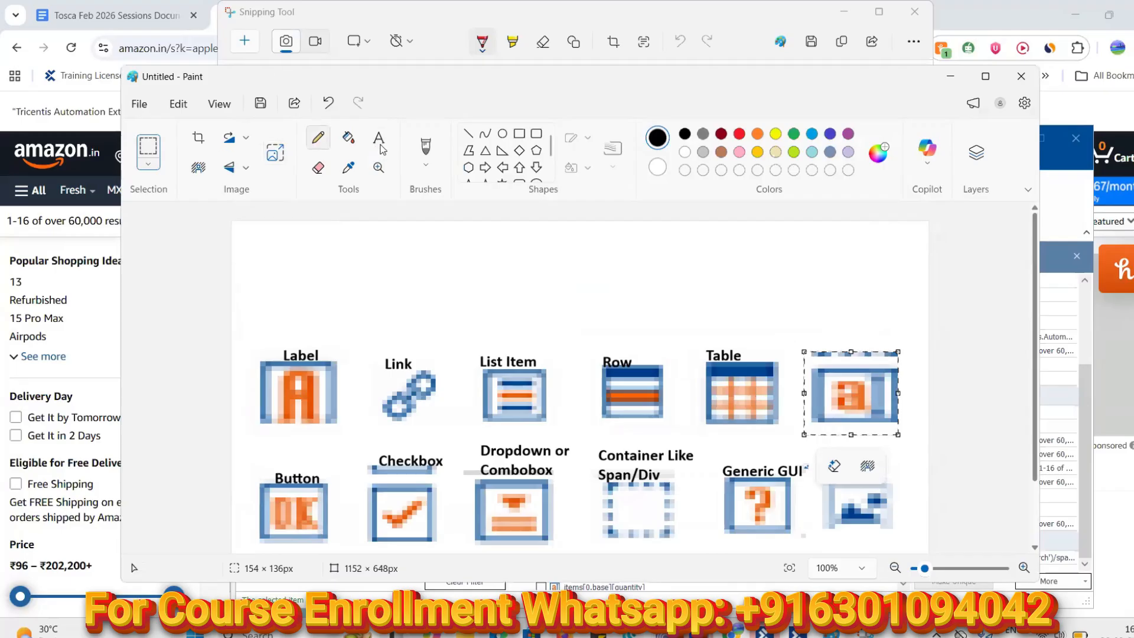
Caption the icon 'Textbox' and maximize Paint
click(384, 149)
click(802, 331)
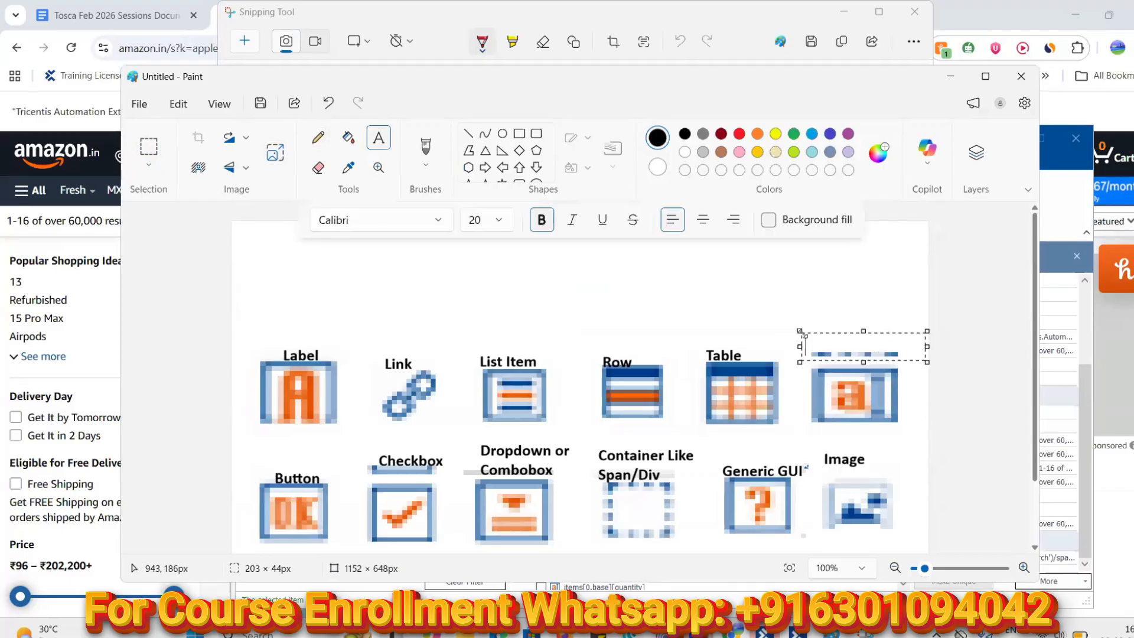
text(Textbox)
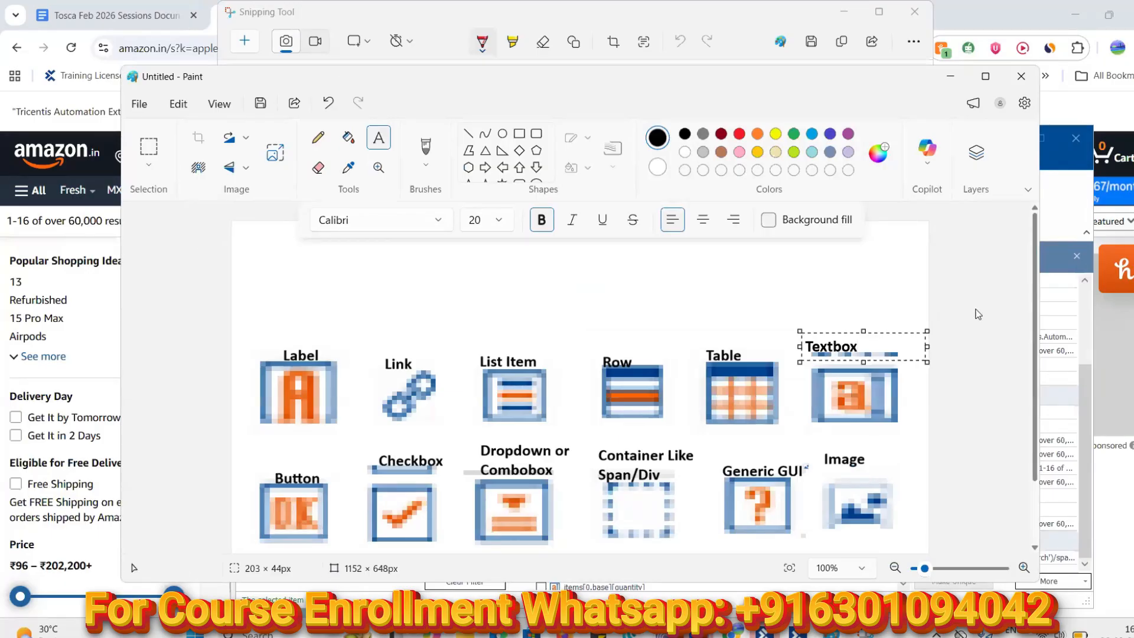
click(882, 261)
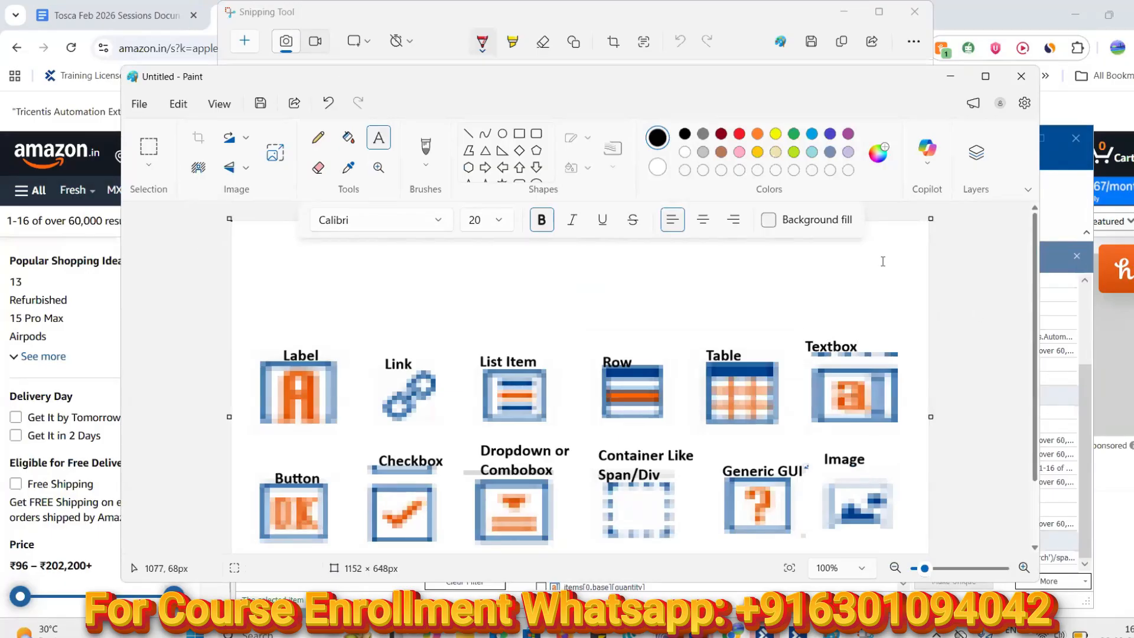
click(986, 77)
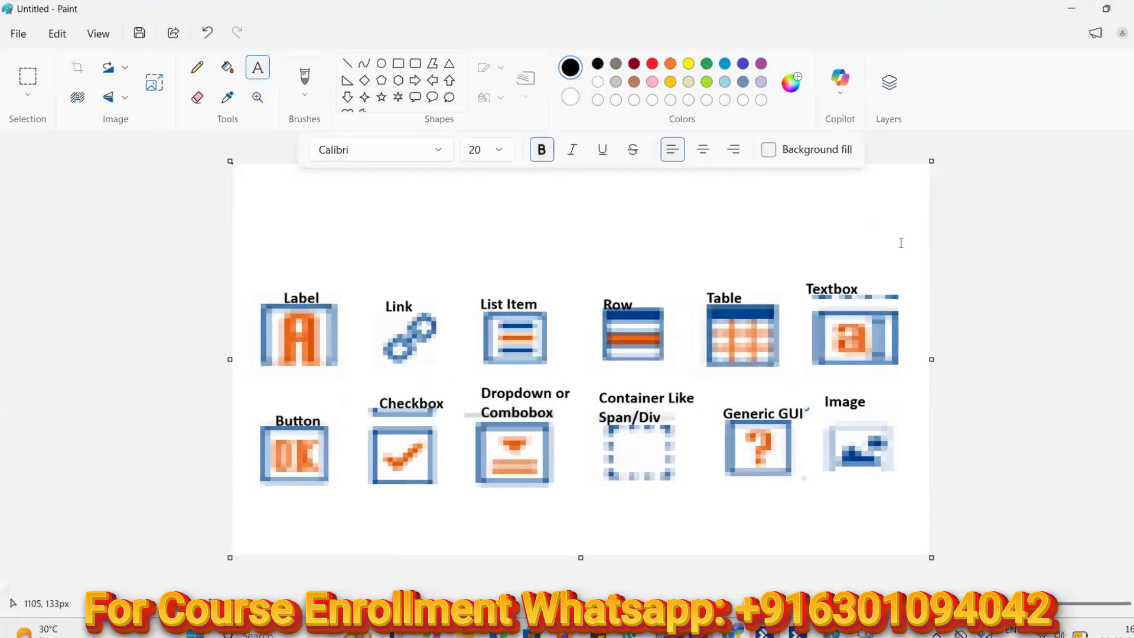
Snip the full twelve-icon control-type chart from the Paint canvas
click(865, 633)
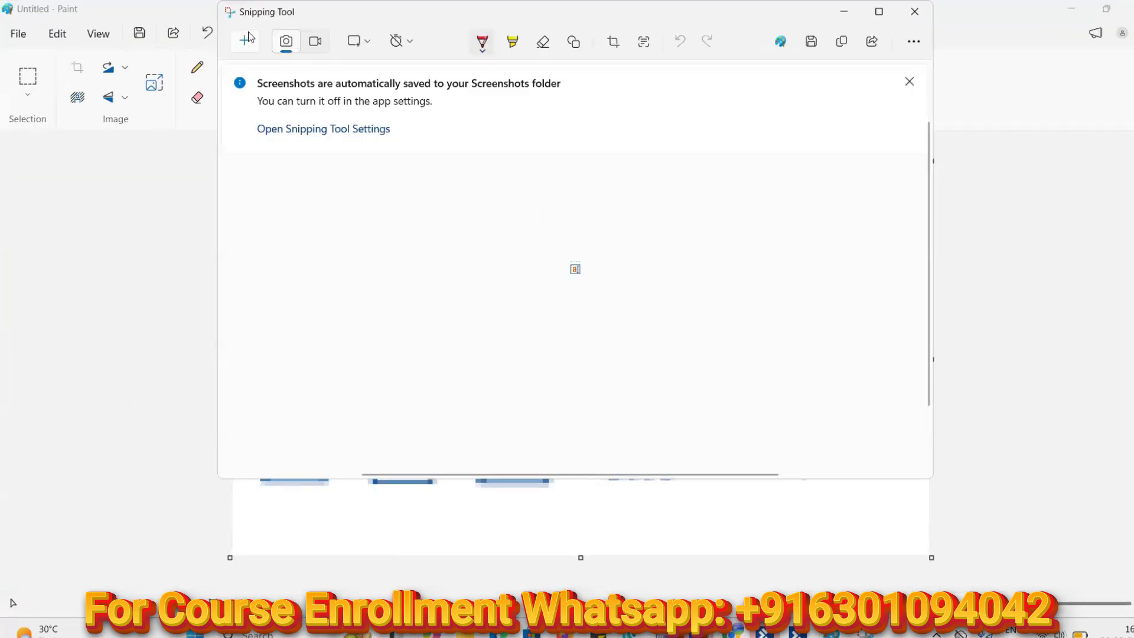
click(248, 44)
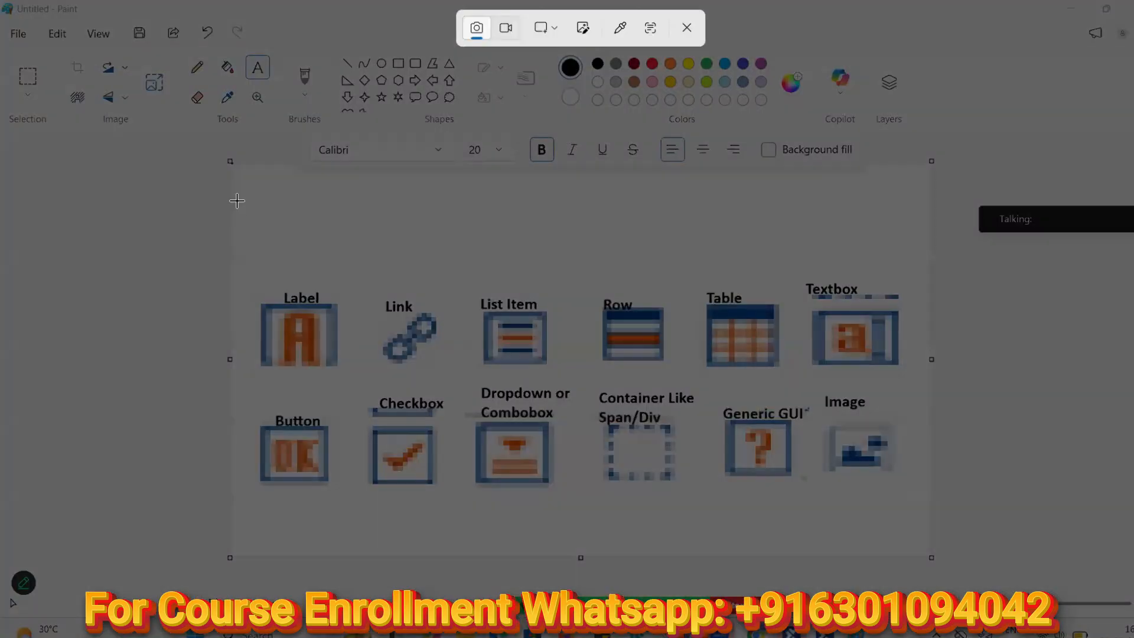
drag(236, 242, 552, 497)
mouse_move(655, 534)
mouse_down()
mouse_move(939, 568)
mouse_move(928, 523)
mouse_up()
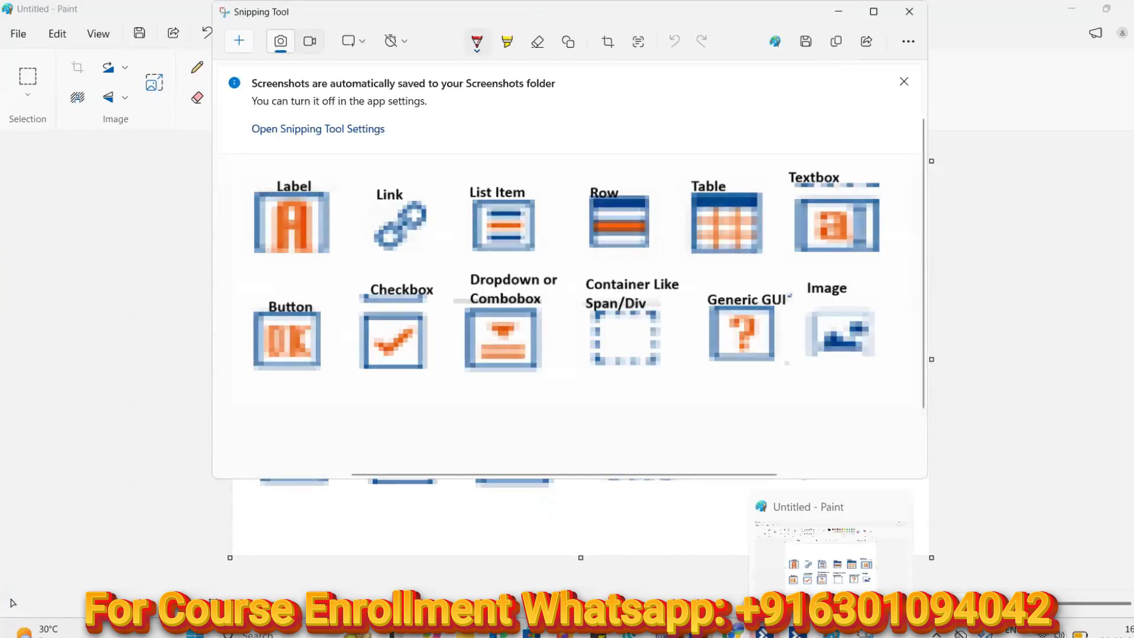
click(735, 632)
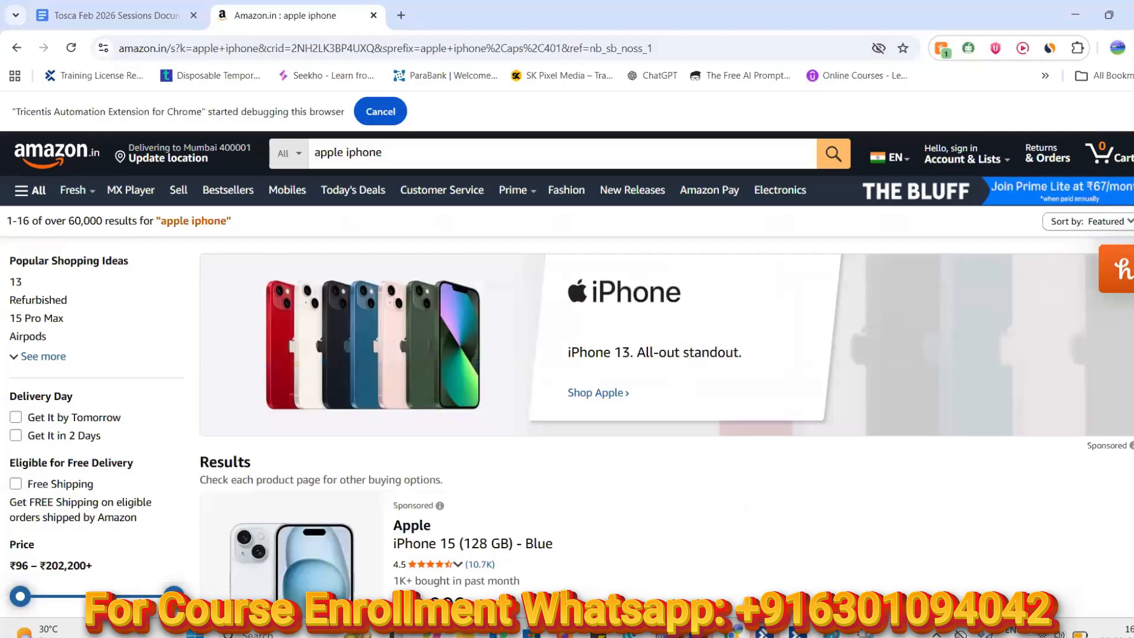
Paste the icon chart on a new line below 'Identify By Index' in the Tosca Feb 2026 Sessions Document
key(ctrl+Tab)
key(Return)
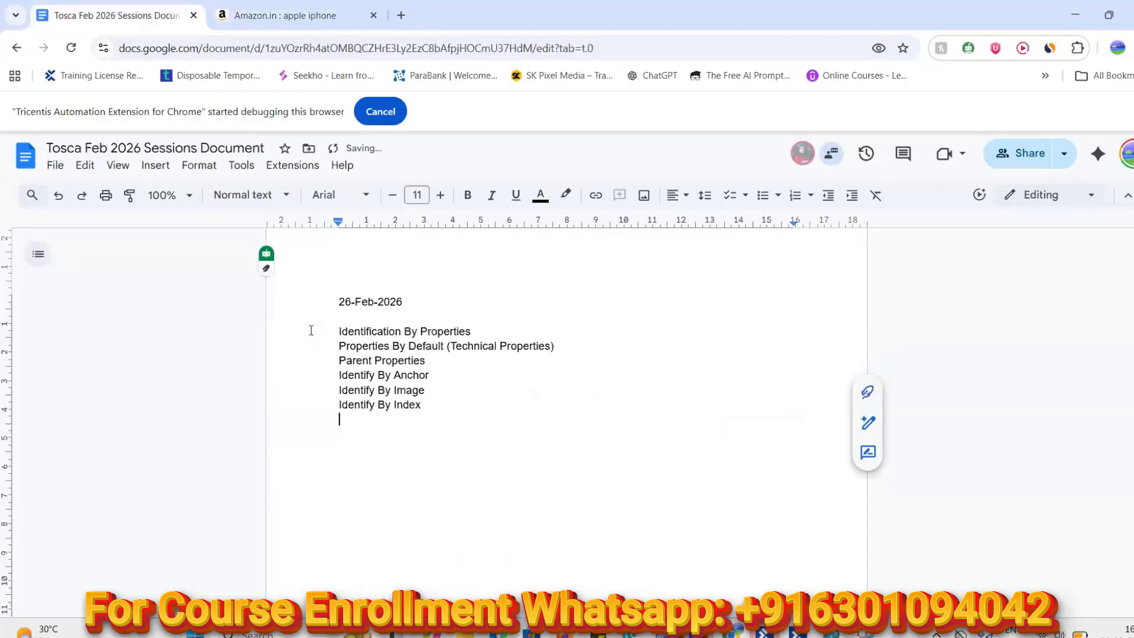
key(ctrl+v)
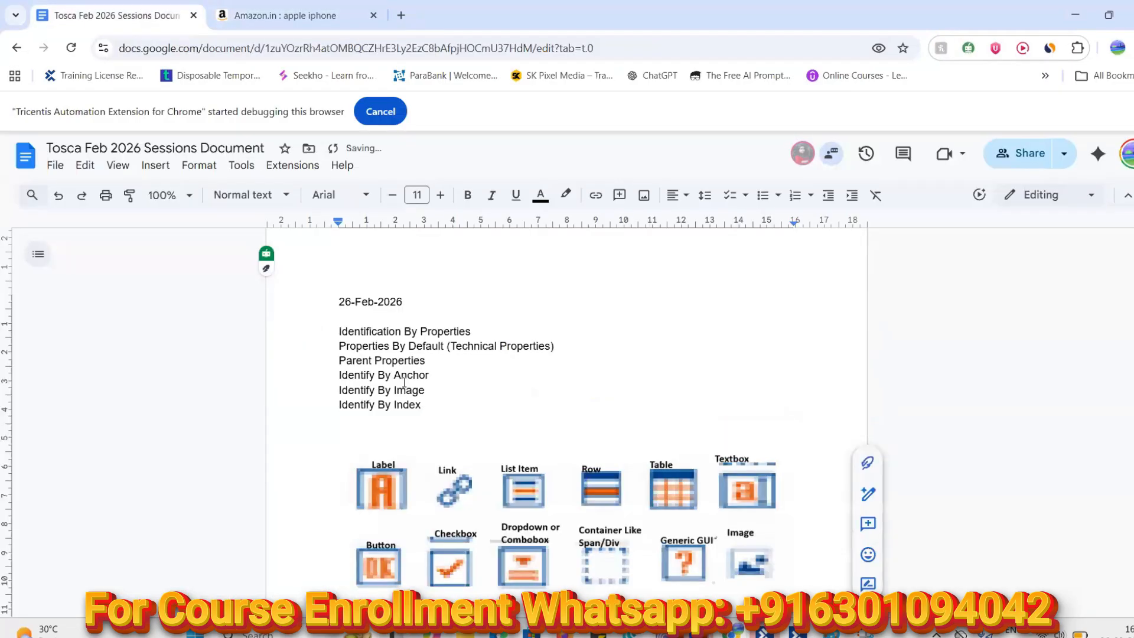
scroll(402, 381, down, 2)
scroll(404, 363, up, 1)
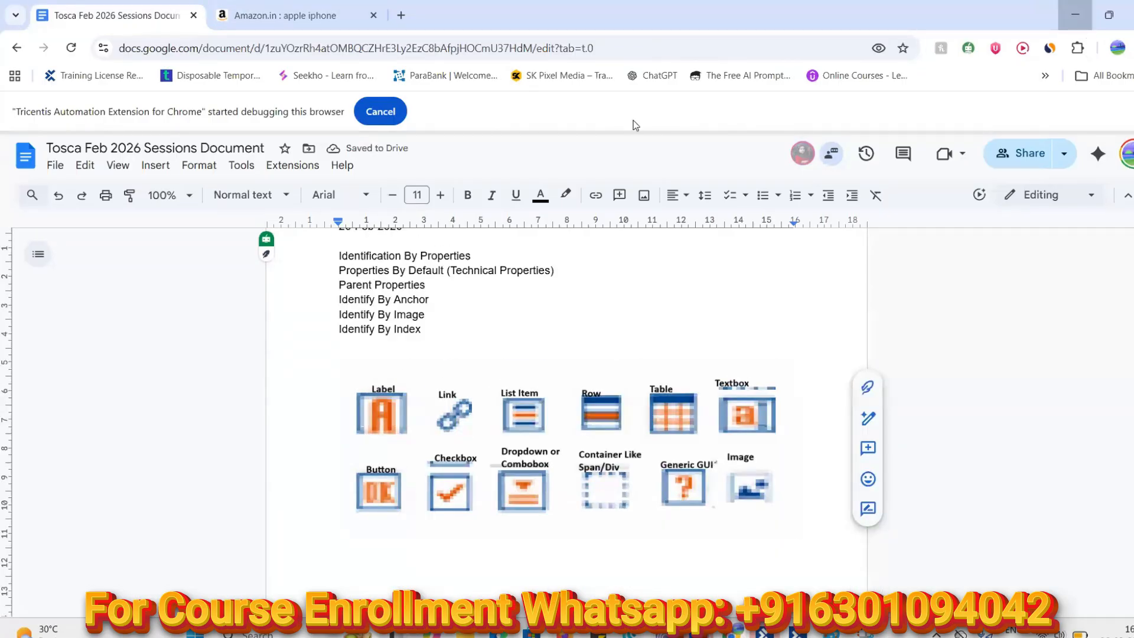
click(1075, 15)
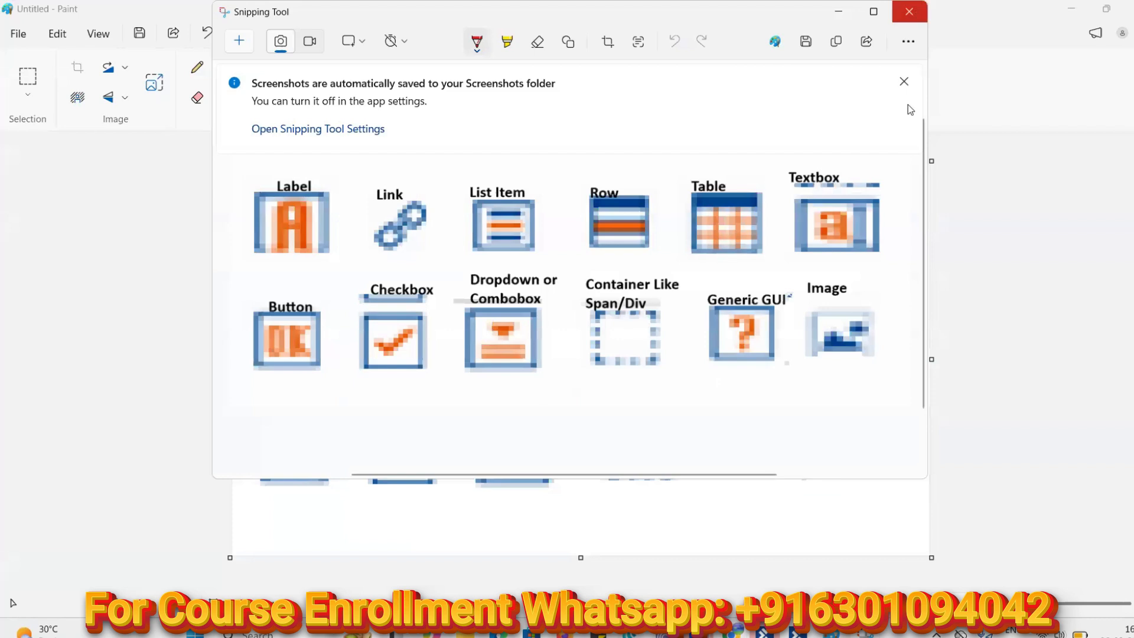
Close the Snipping Tool, then close the Paint icon sheet without saving it
click(910, 12)
click(864, 633)
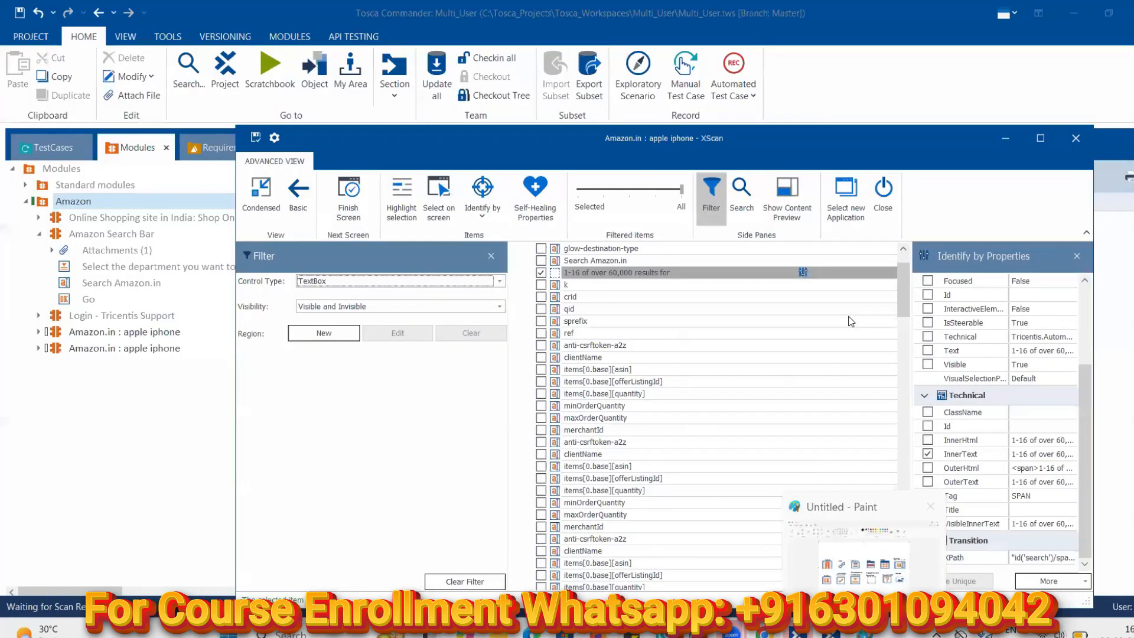
click(864, 633)
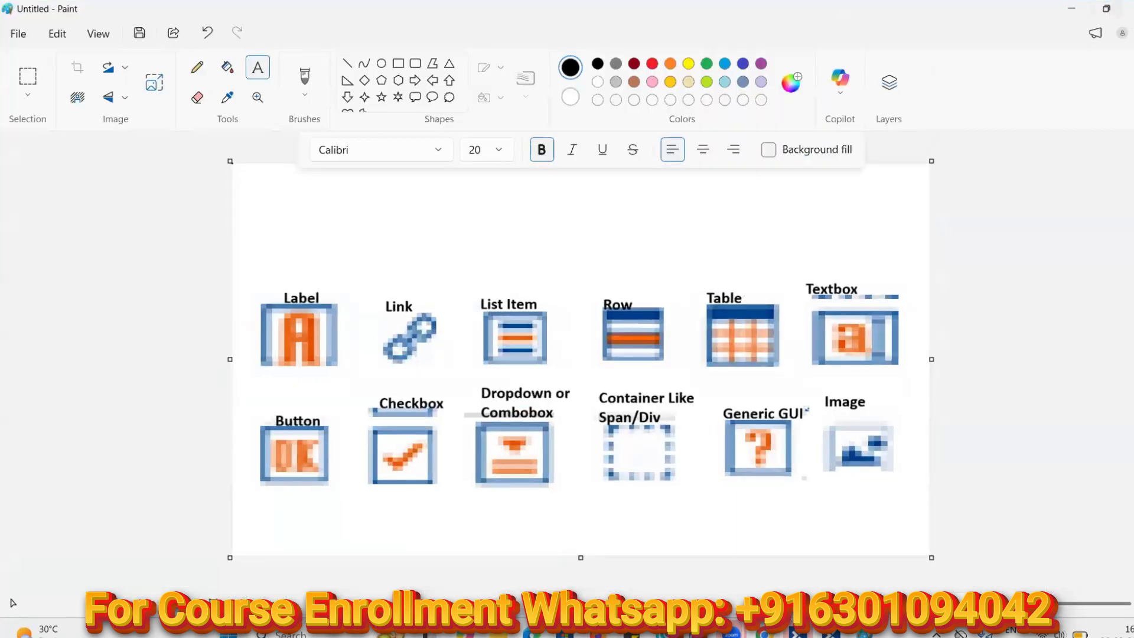
click(1129, 8)
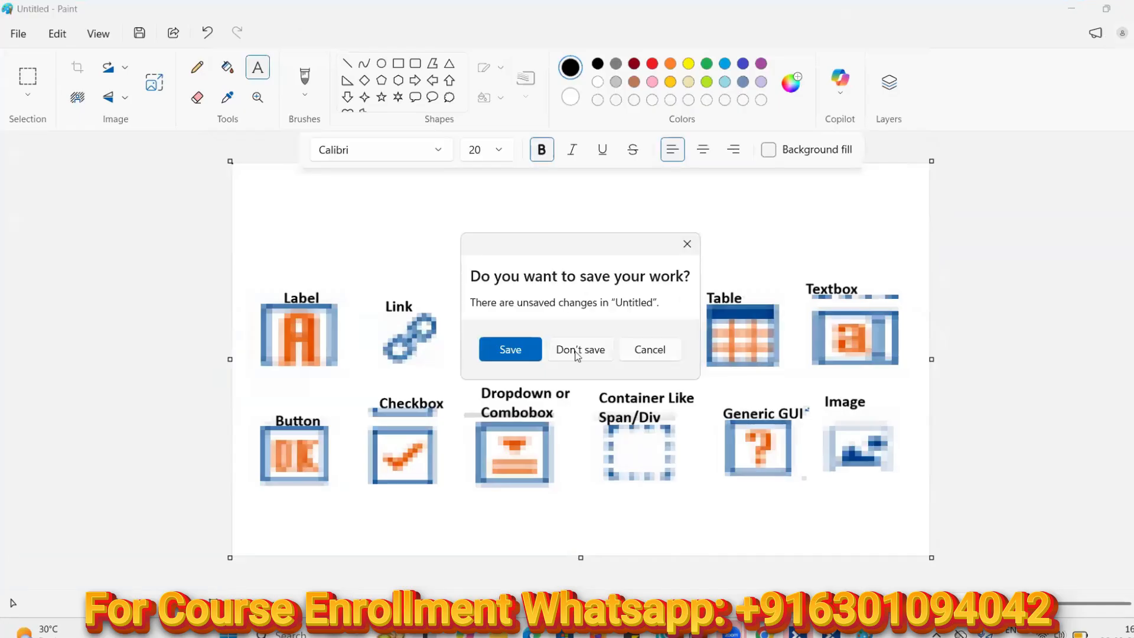
click(577, 349)
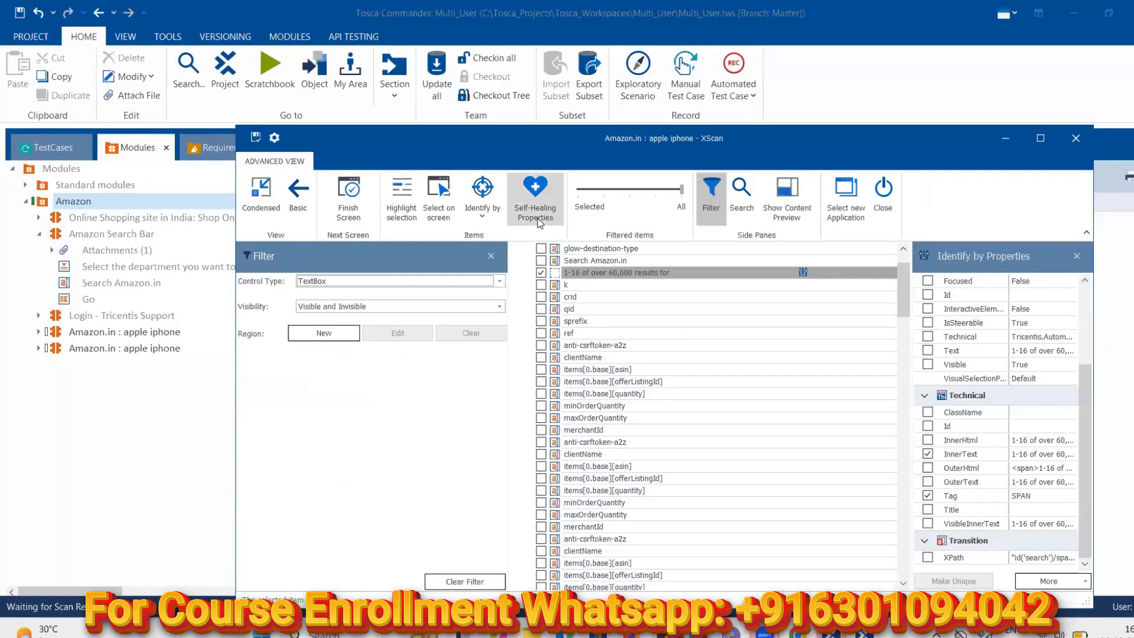
click(742, 203)
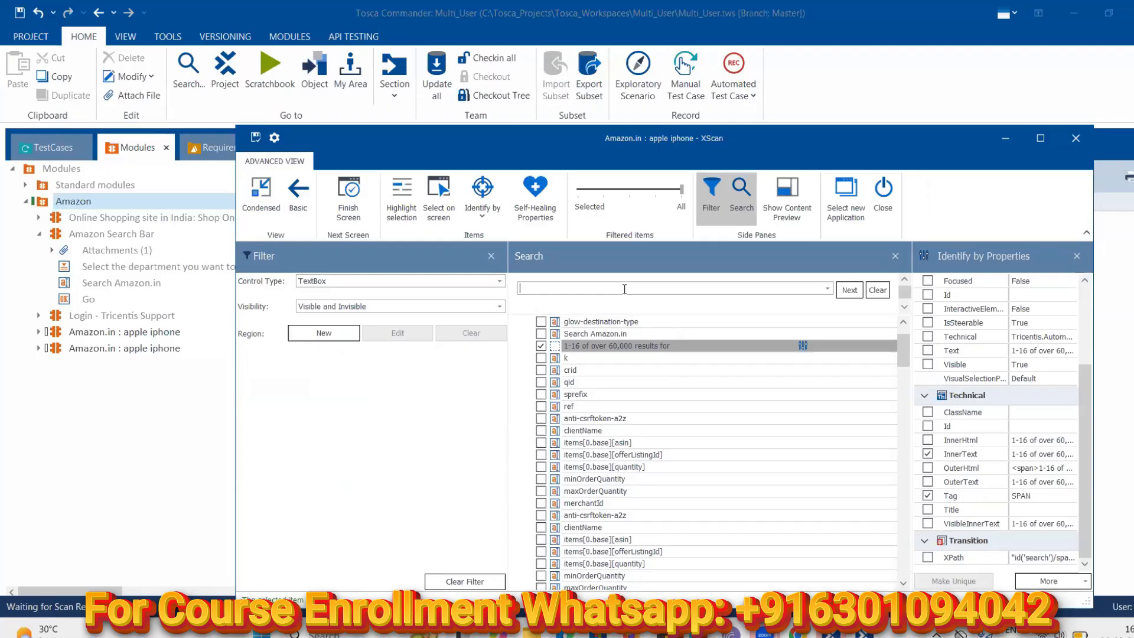
text(ama)
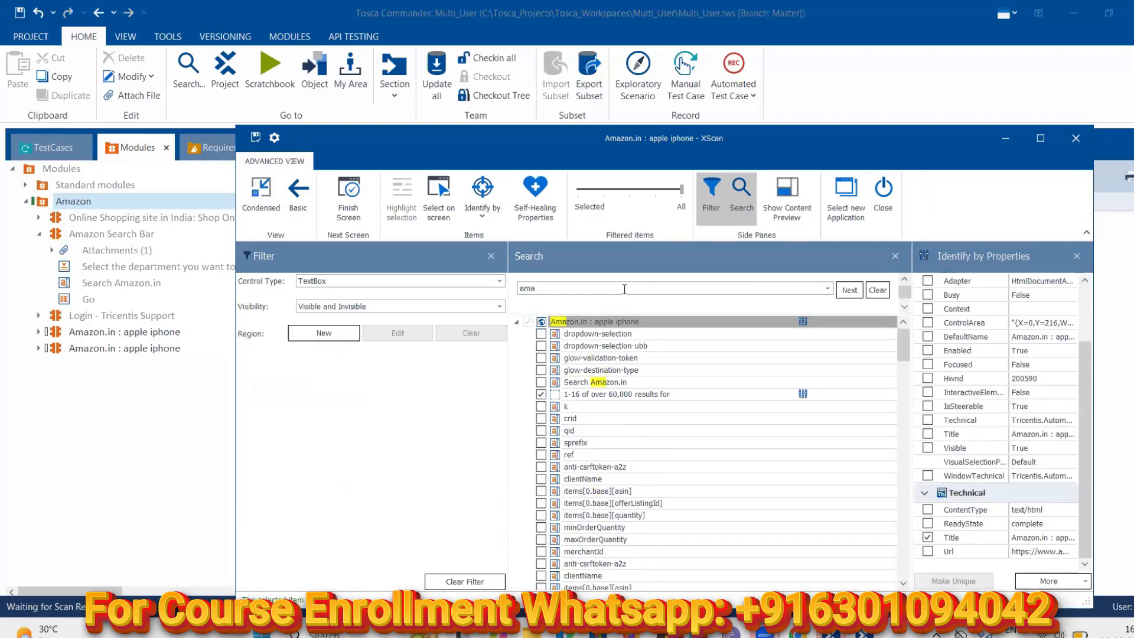
text(z)
key(BackSpace)
key(BackSpace)
key(BackSpace)
key(BackSpace)
key(alt+Tab)
key(alt+Tab)
key(alt+Tab)
click(274, 17)
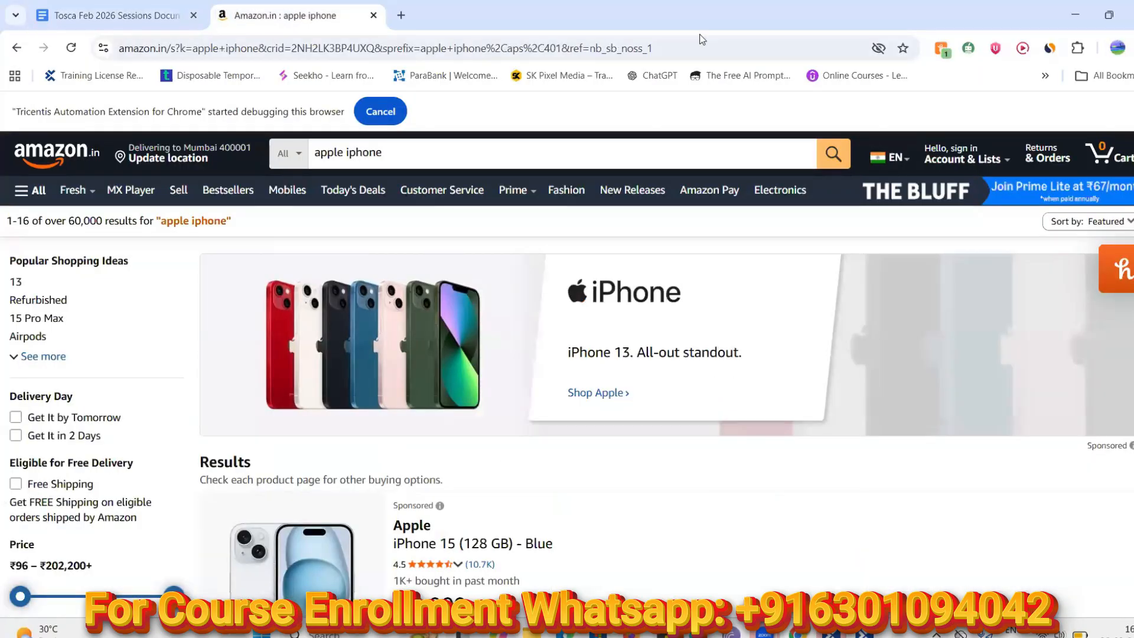
click(1077, 20)
click(618, 288)
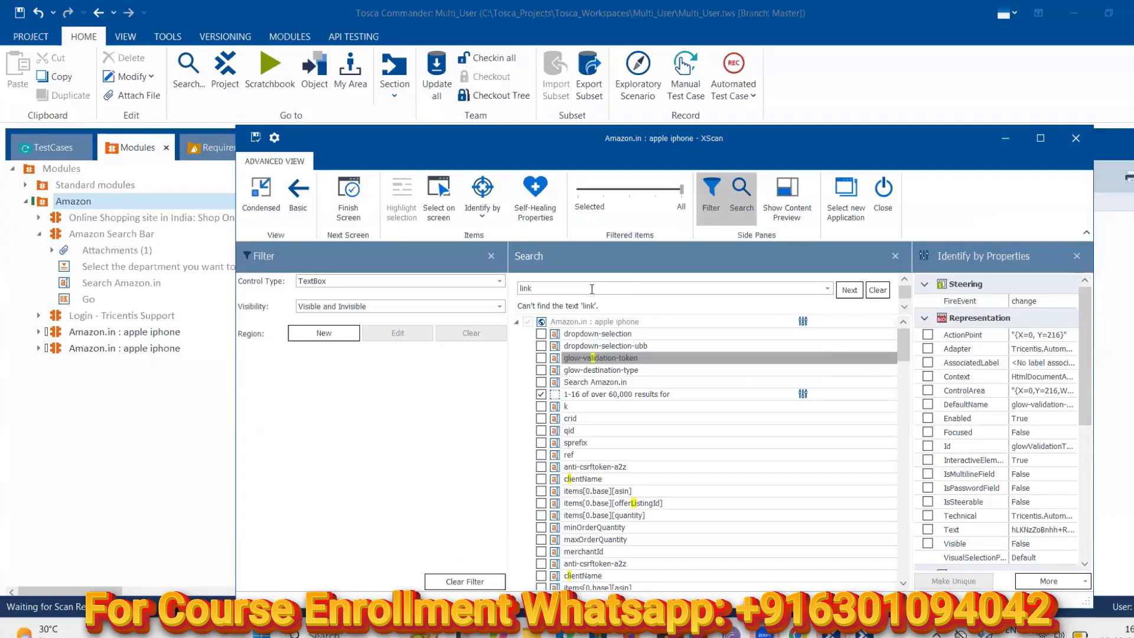
key(BackSpace)
key(BackSpace)
key(BackSpace)
key(BackSpace)
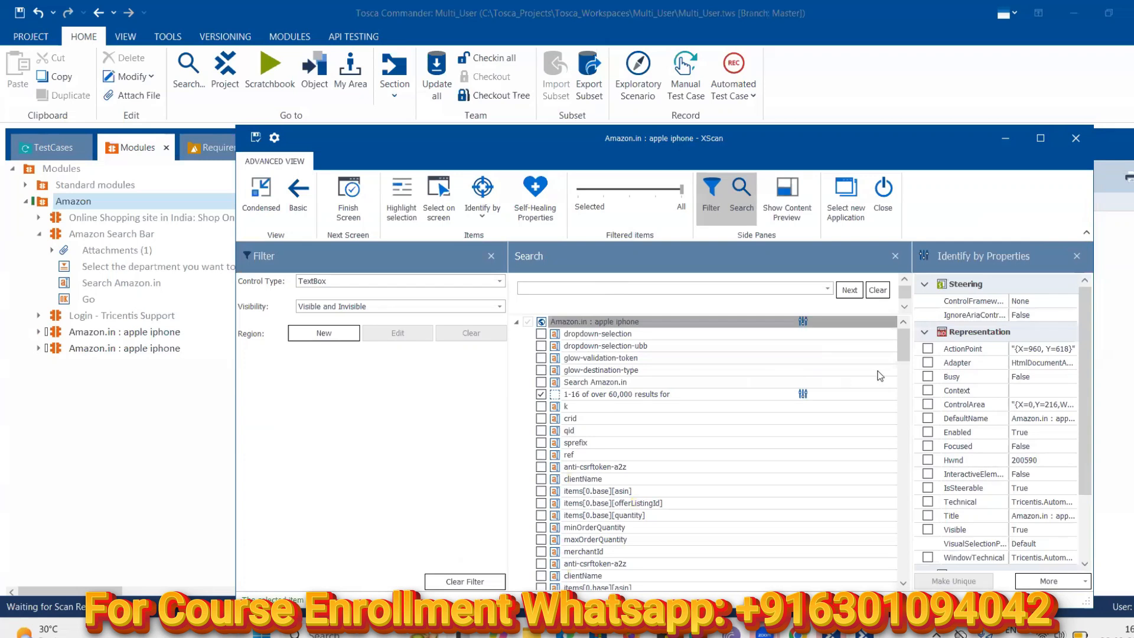
mouse_move(904, 356)
mouse_down()
mouse_move(909, 477)
mouse_move(904, 333)
mouse_up()
click(896, 257)
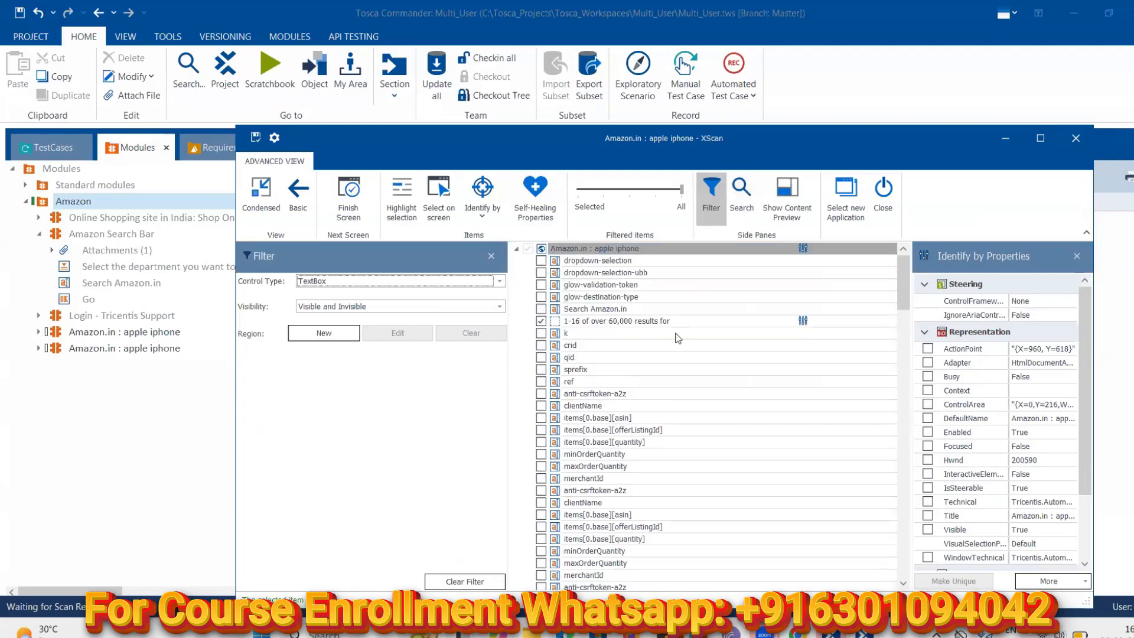
Clear the TextBox-only filter and close the Filter pane so XScan lists all elements
click(909, 345)
click(907, 267)
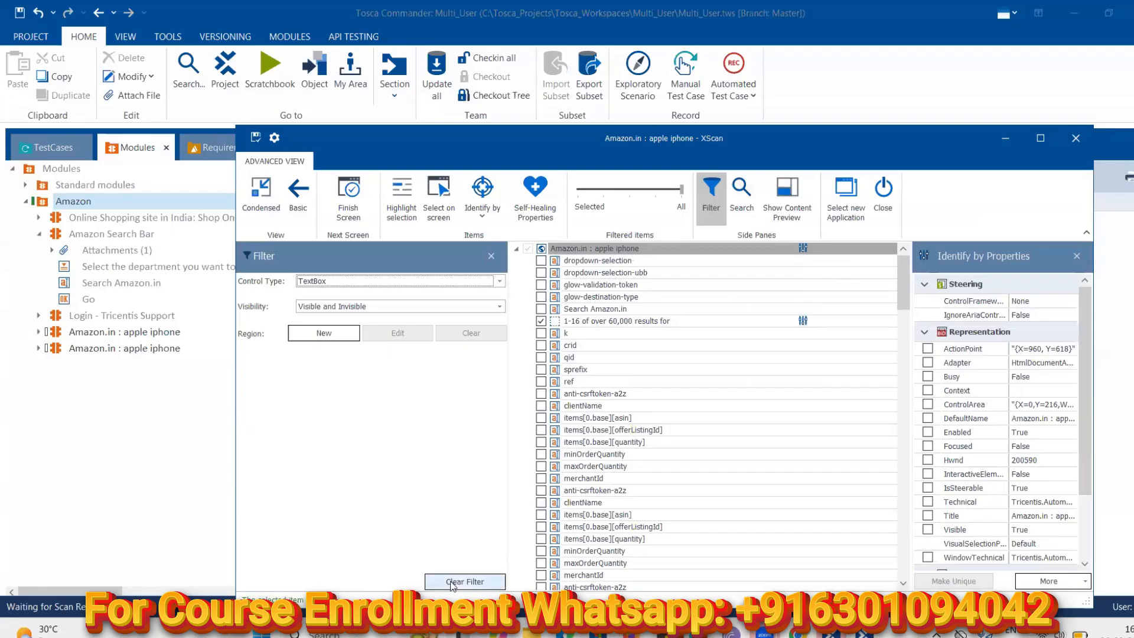
click(453, 582)
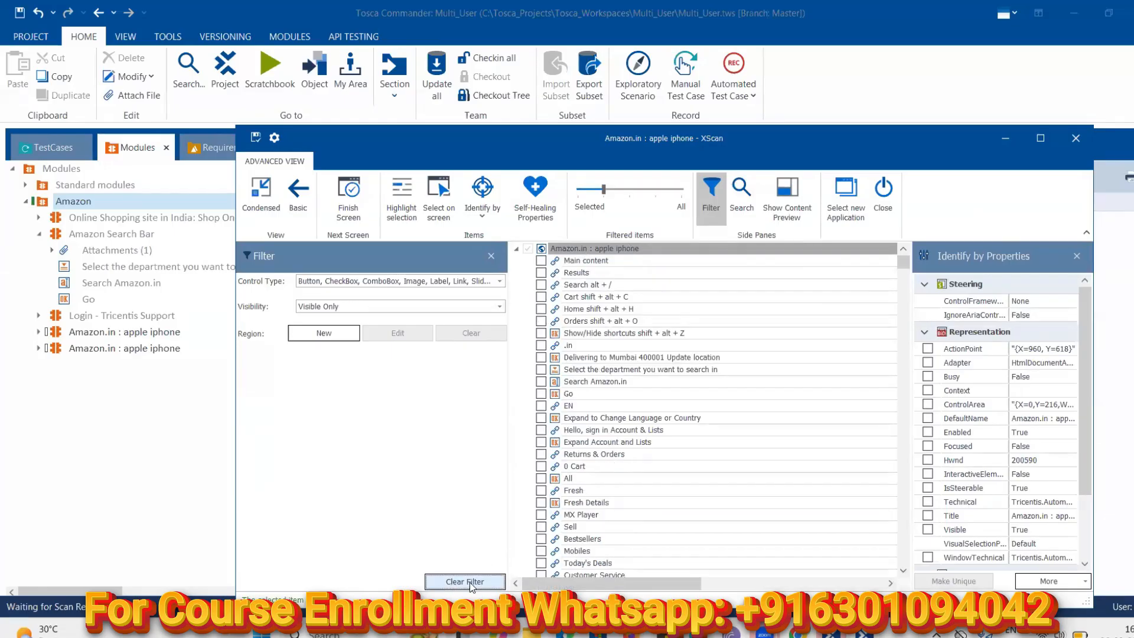
click(490, 255)
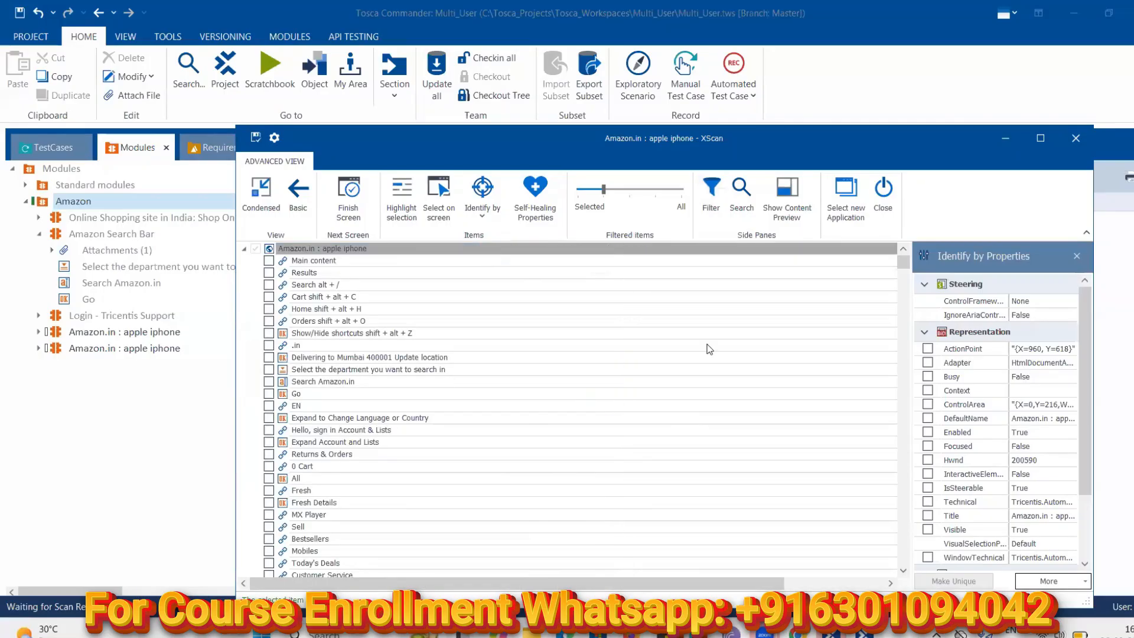
mouse_move(903, 263)
mouse_down()
mouse_move(915, 485)
mouse_move(909, 244)
mouse_up()
click(742, 193)
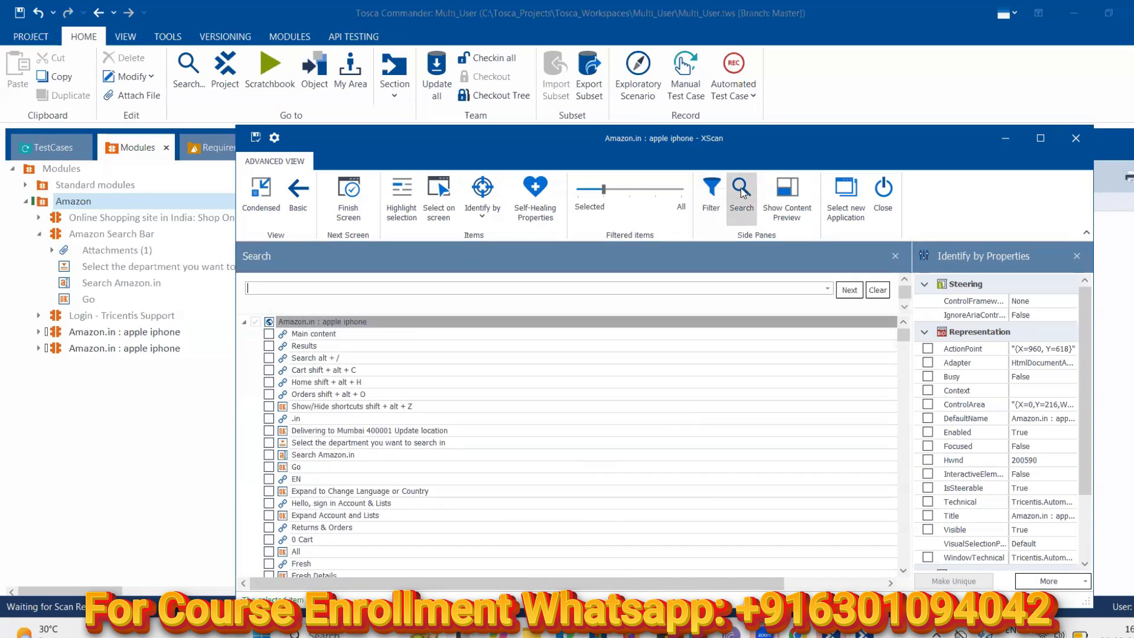
text(books)
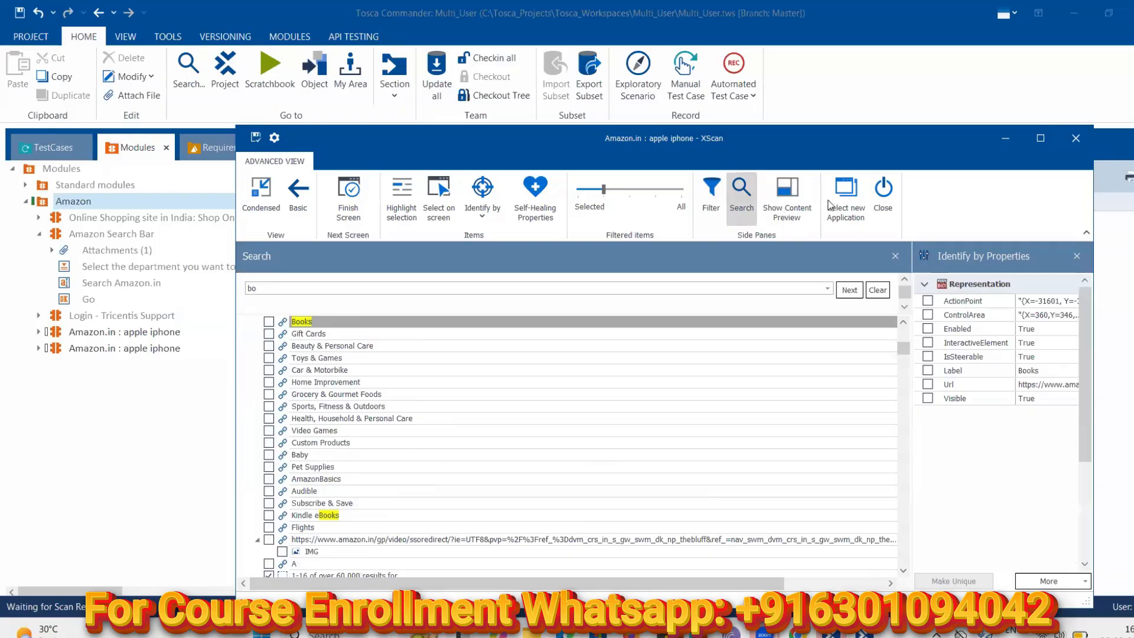
click(742, 193)
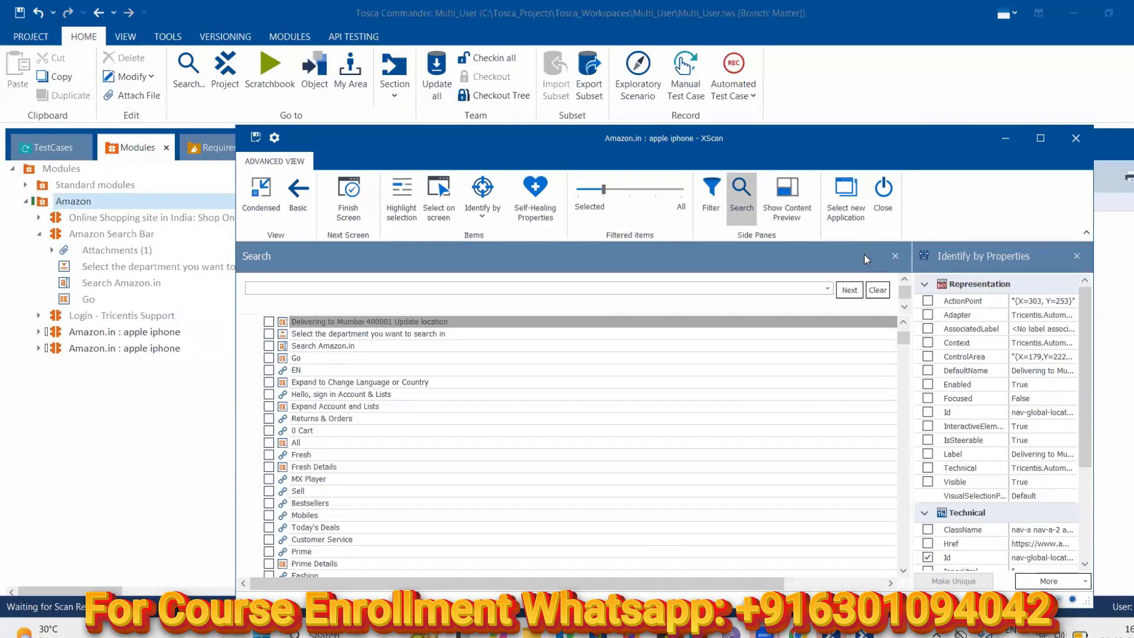
click(895, 255)
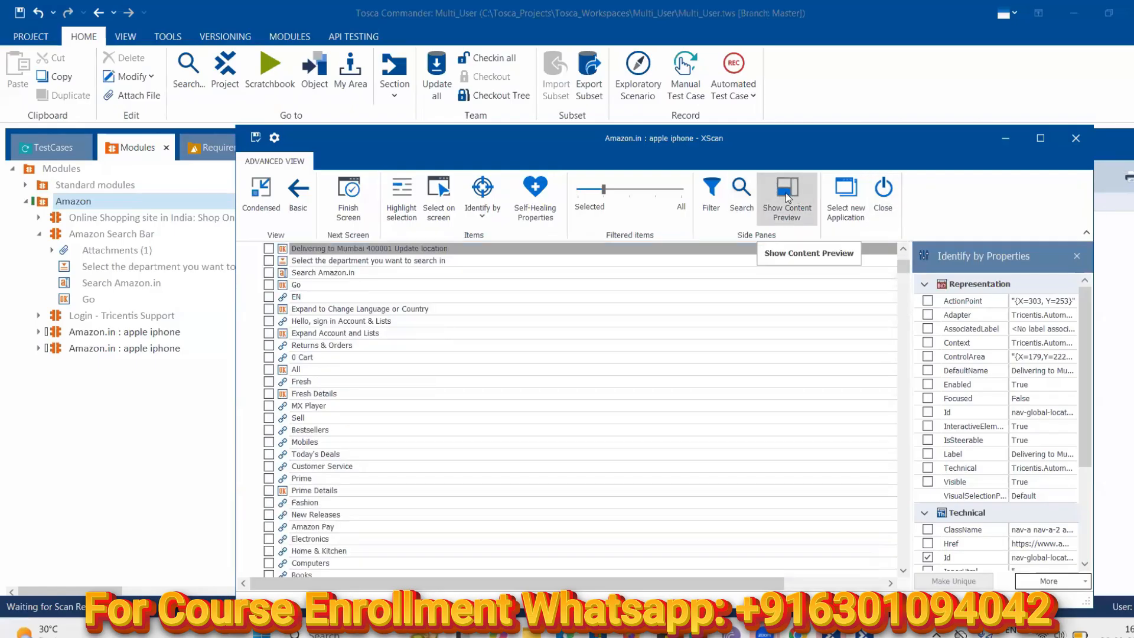
Close XScan and expand the newest Amazon.in : apple iphone module to check its results-count element
click(1075, 139)
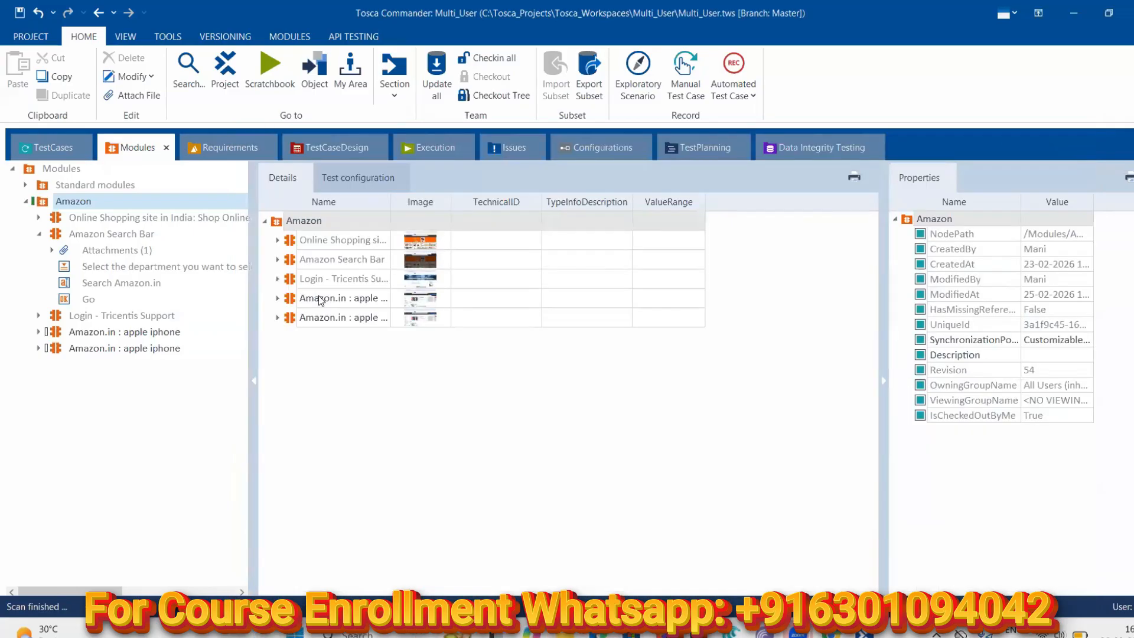
click(38, 352)
click(112, 382)
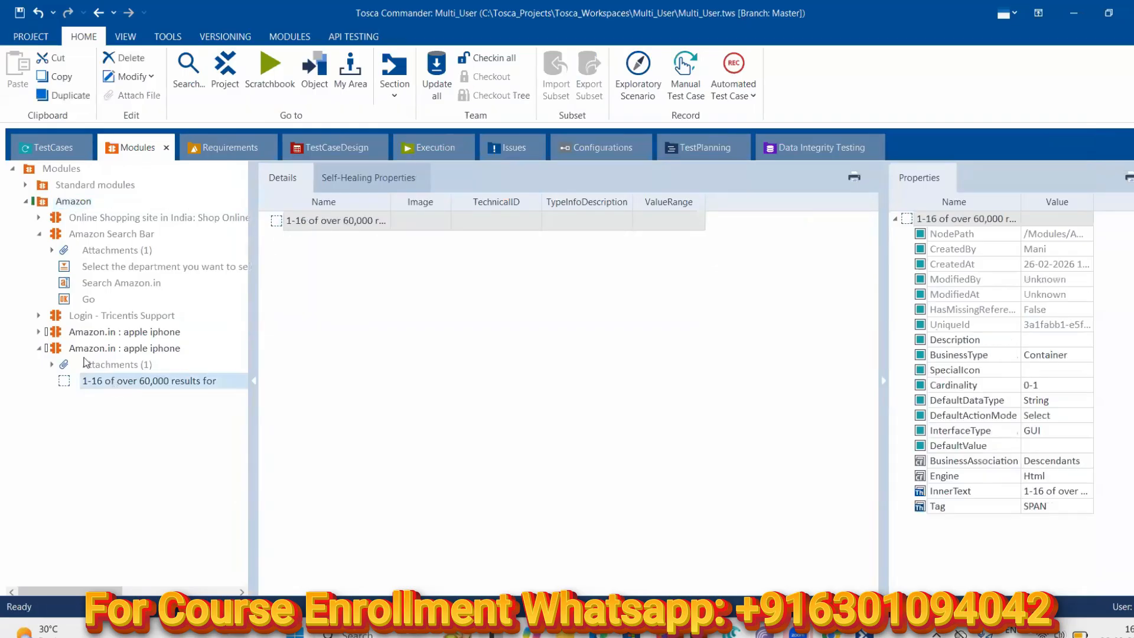
Delete the older and then the remaining Amazon.in : apple iphone modules from the Amazon folder
click(92, 334)
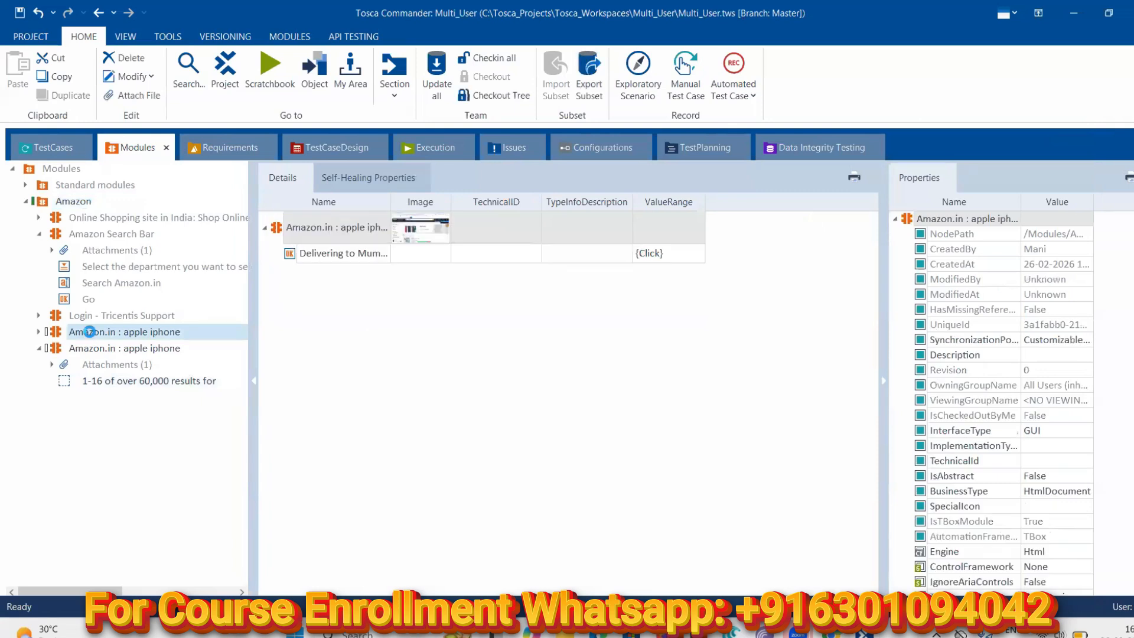
right_click(91, 333)
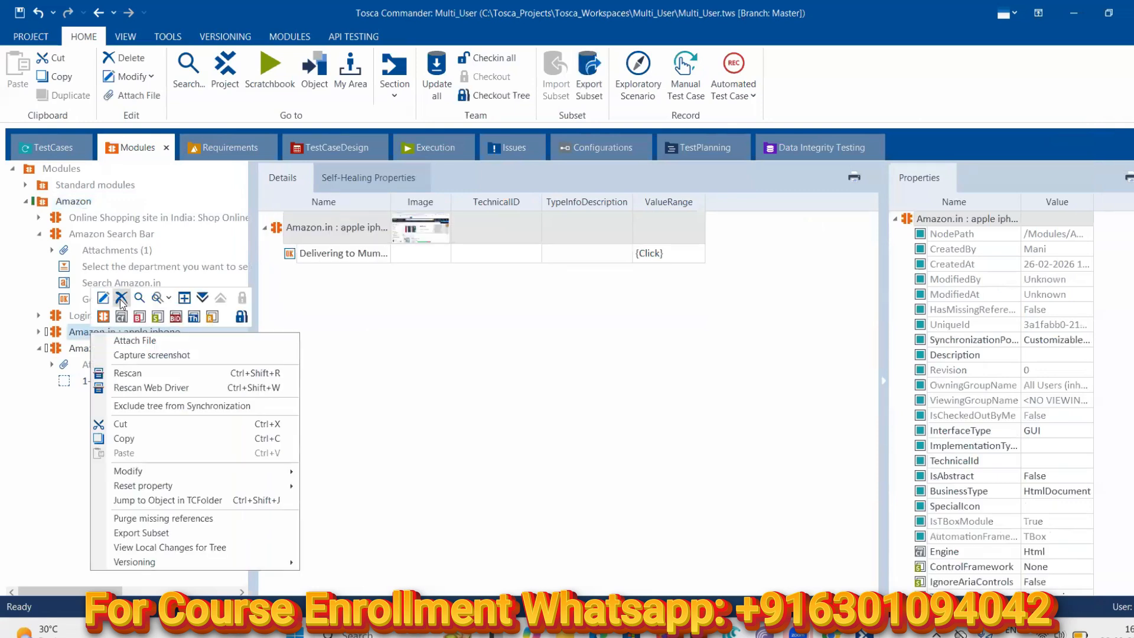
click(121, 298)
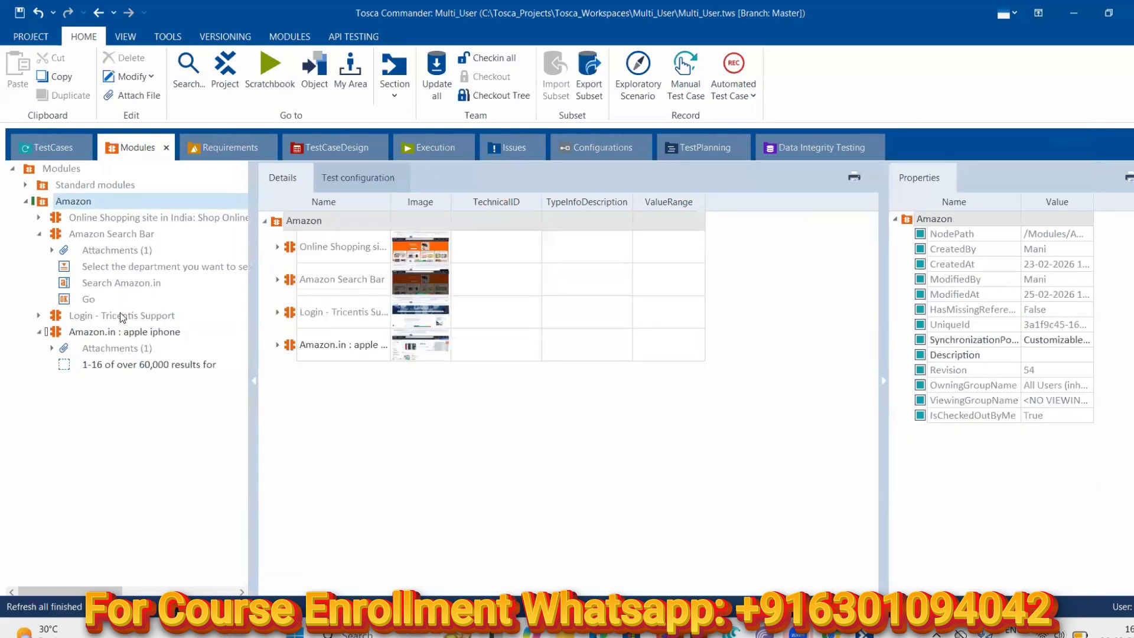
click(134, 369)
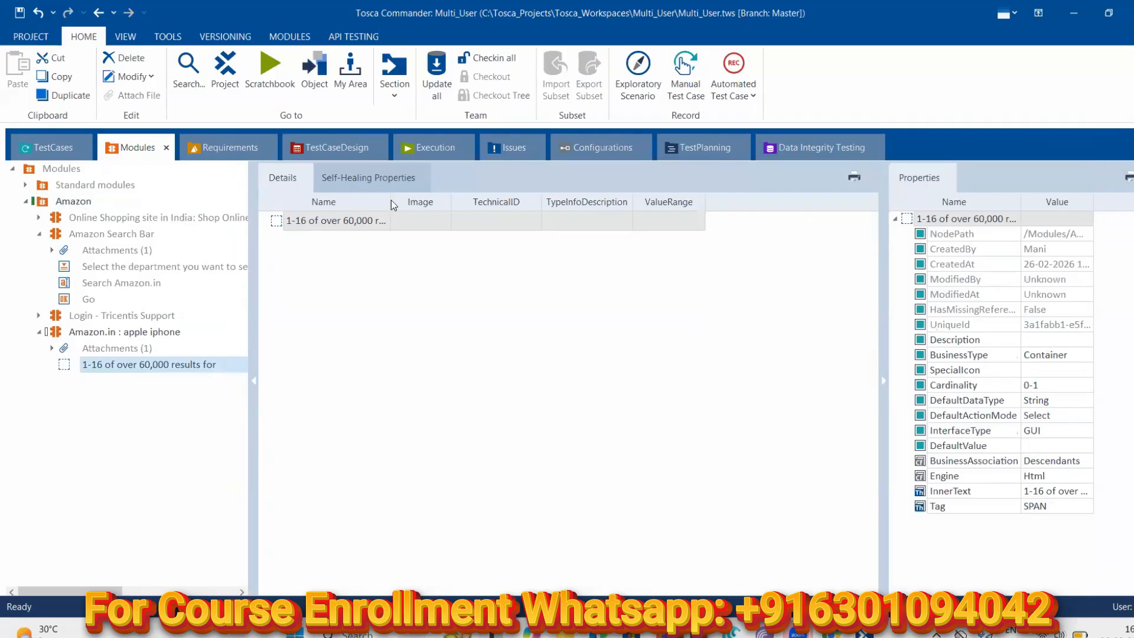
drag(390, 200, 461, 202)
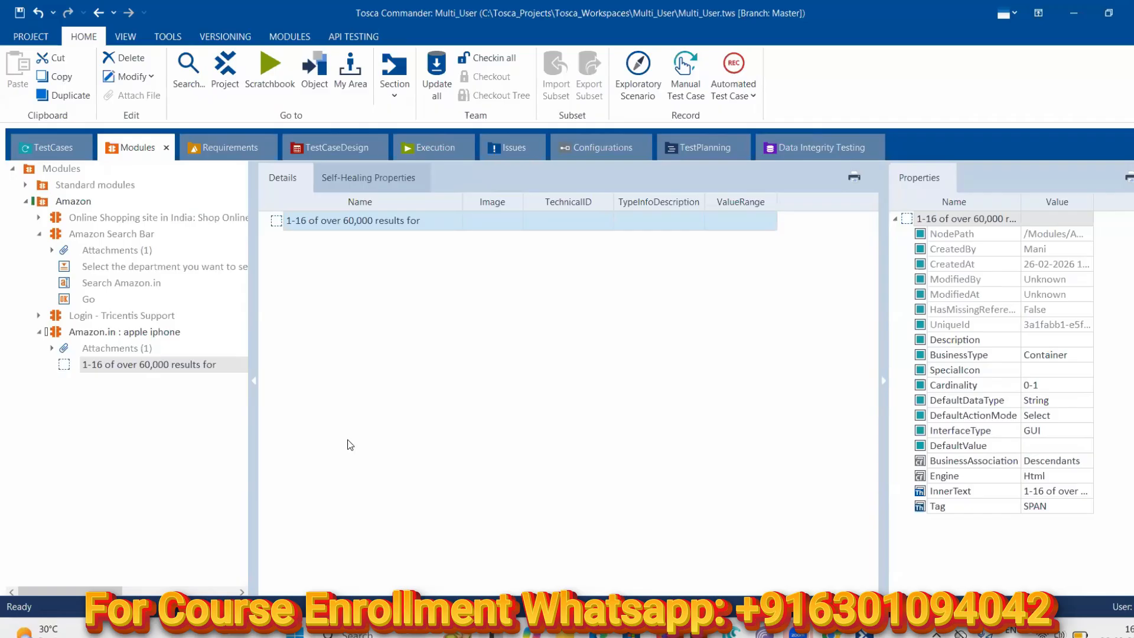
right_click(54, 332)
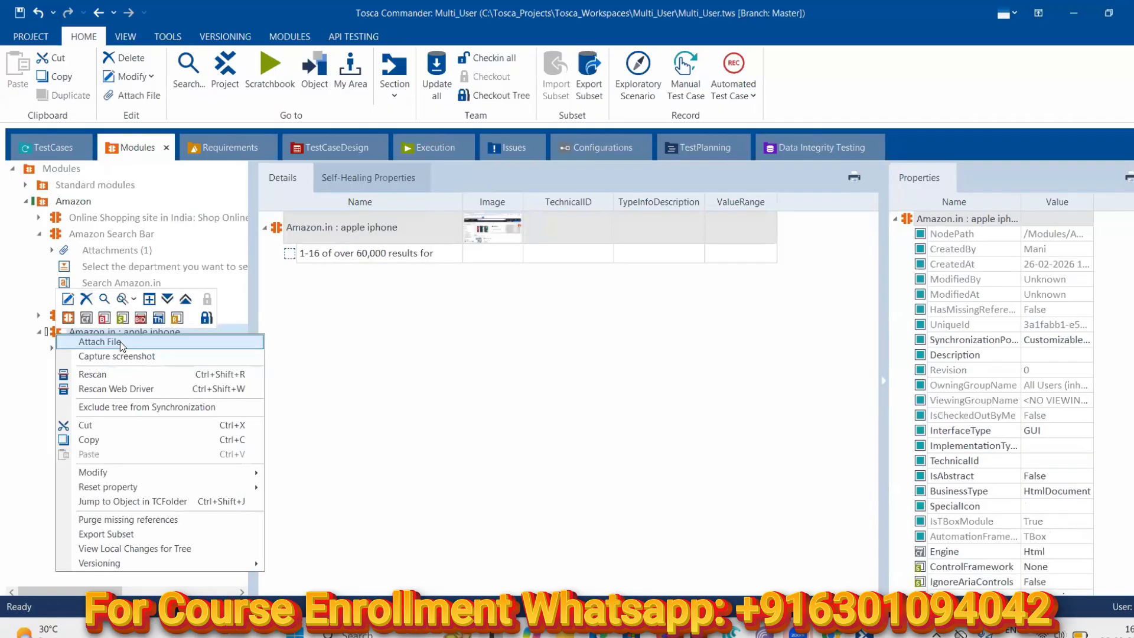
click(87, 301)
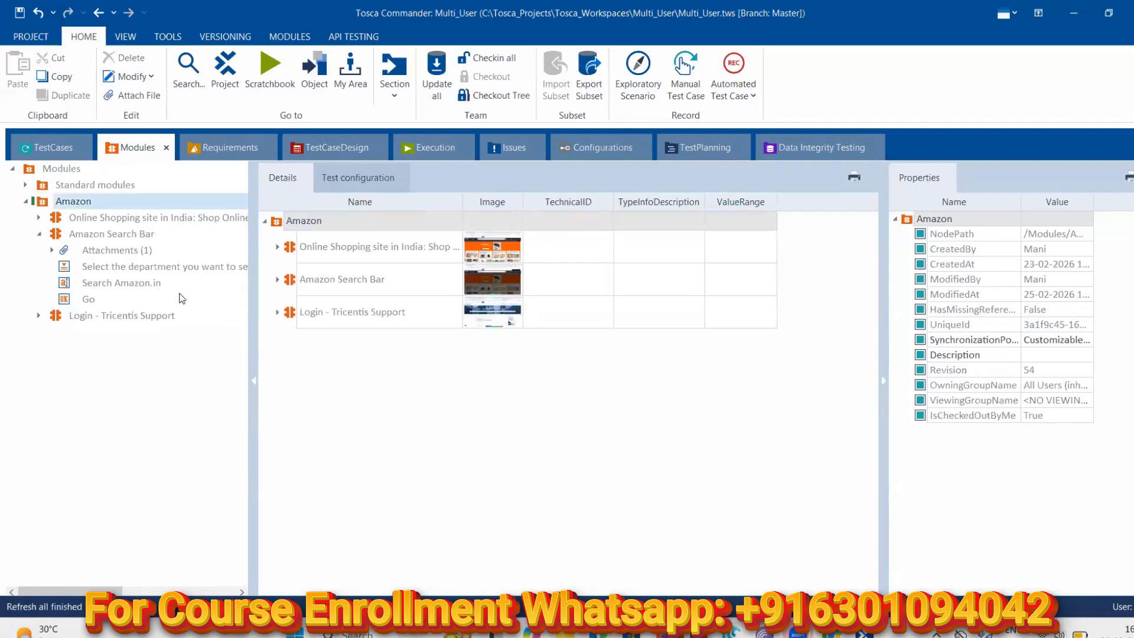
Scan an application for the Amazon folder, choosing the Amazon.in : apple iphone browser tab
right_click(68, 201)
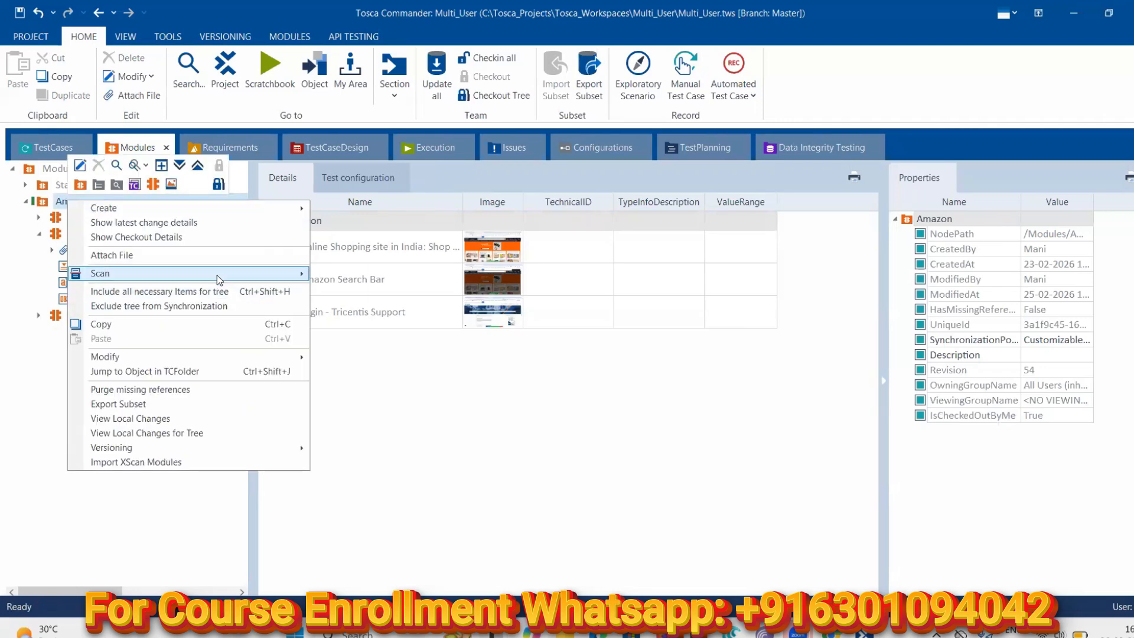
mouse_move(217, 274)
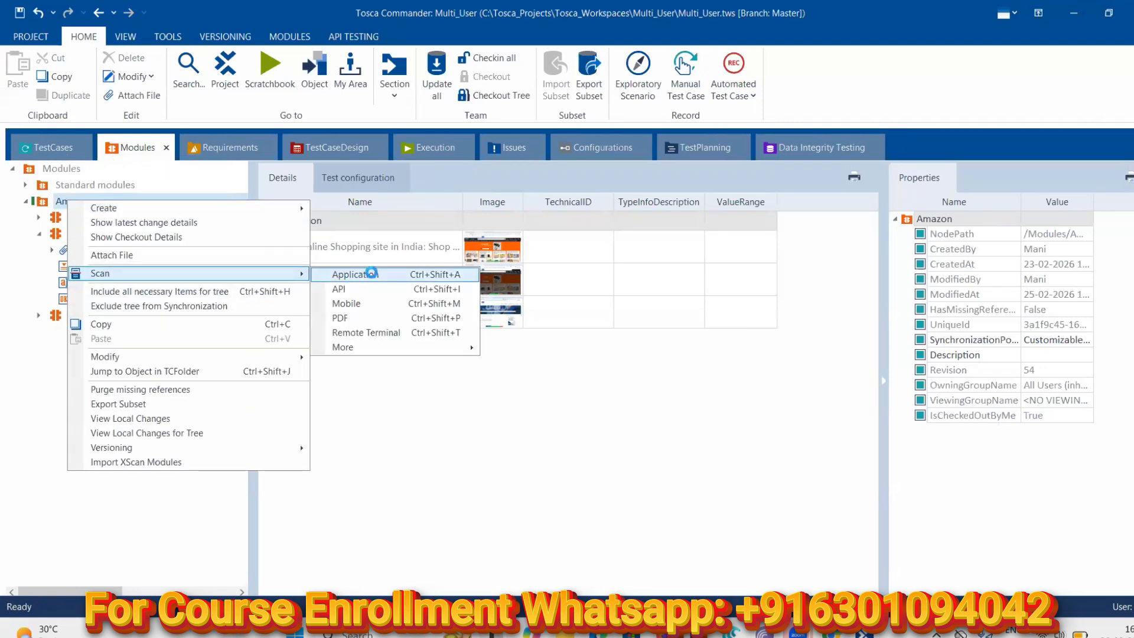
click(373, 275)
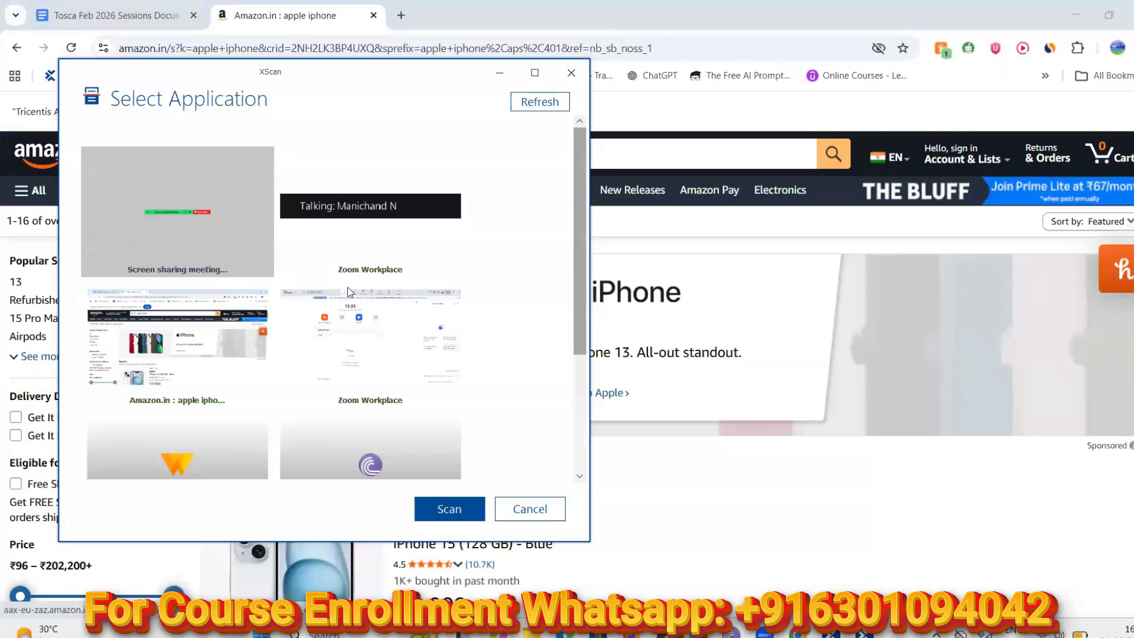
click(188, 343)
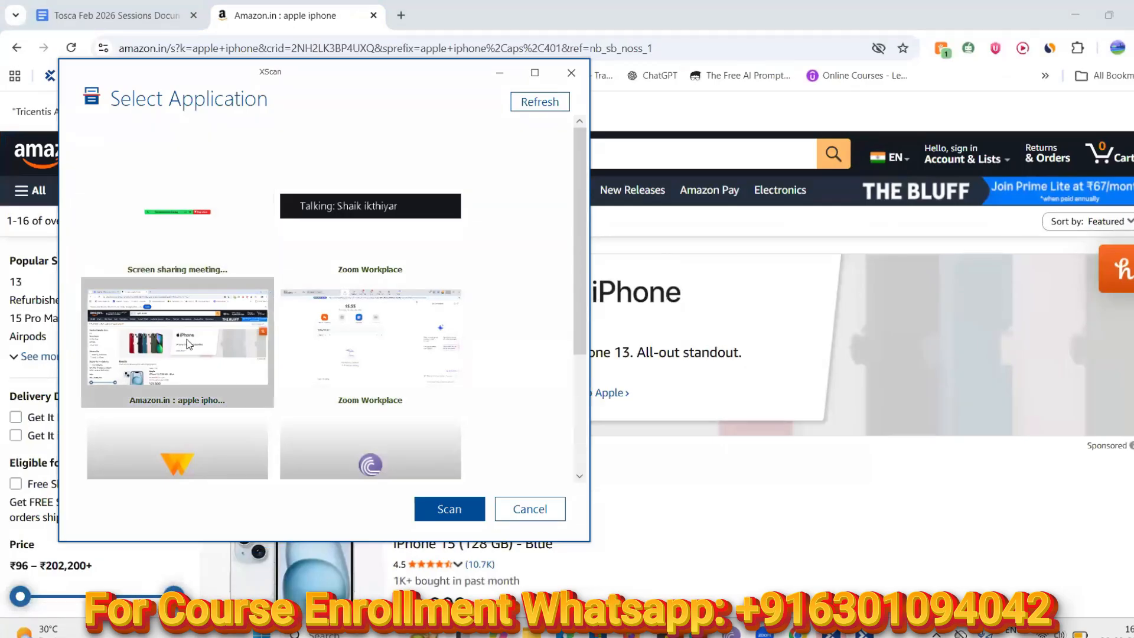
click(449, 510)
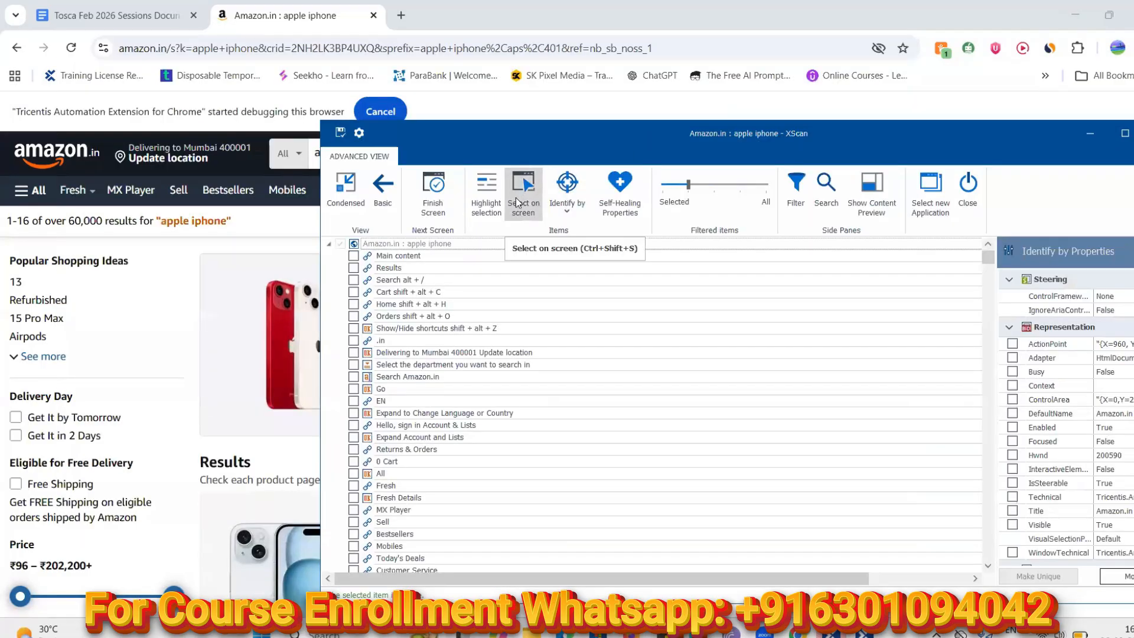
Use Select on screen to pick the '1-16 of over 60,000 results for' text on the page
click(516, 198)
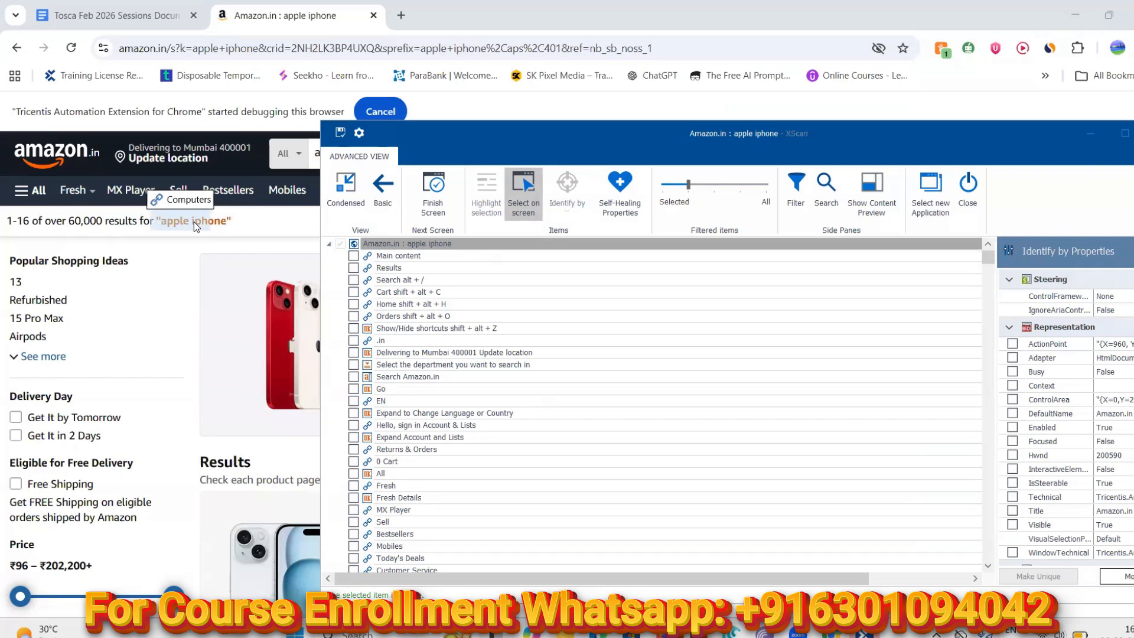
click(145, 225)
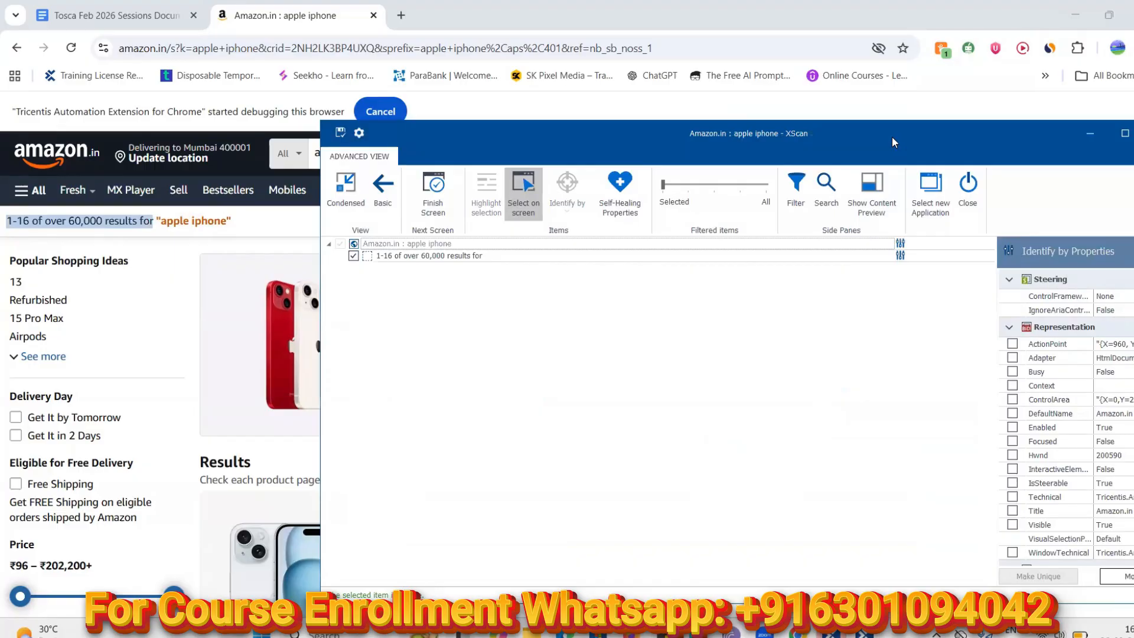
Move the XScan window fully on screen and scroll Identify by Properties to the Technical section
drag(884, 136, 755, 114)
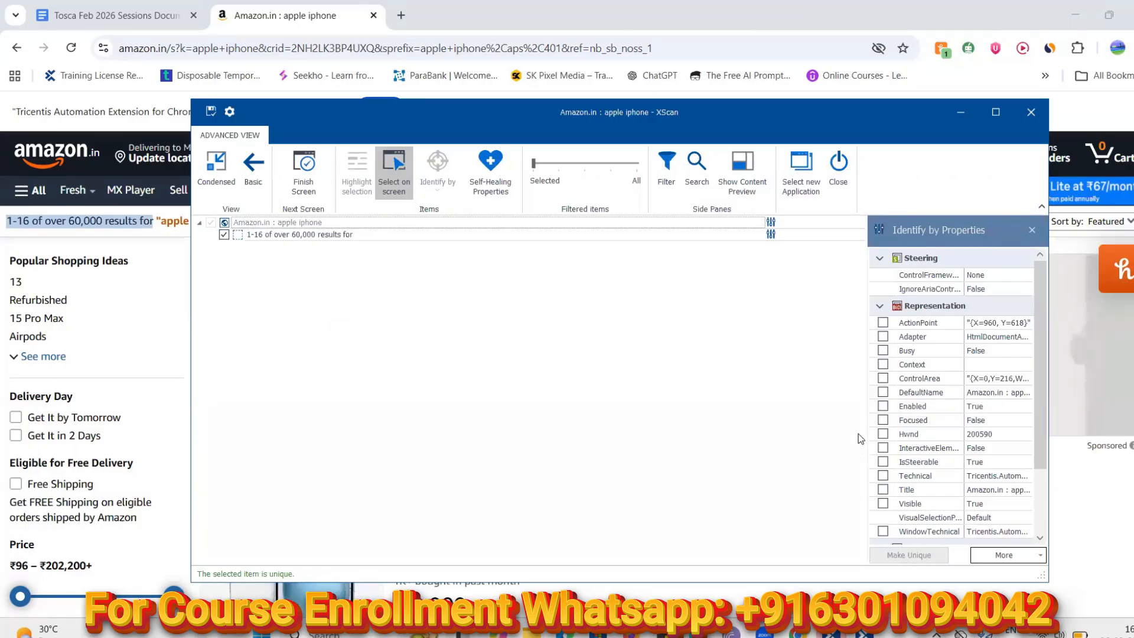
drag(1037, 340, 1044, 408)
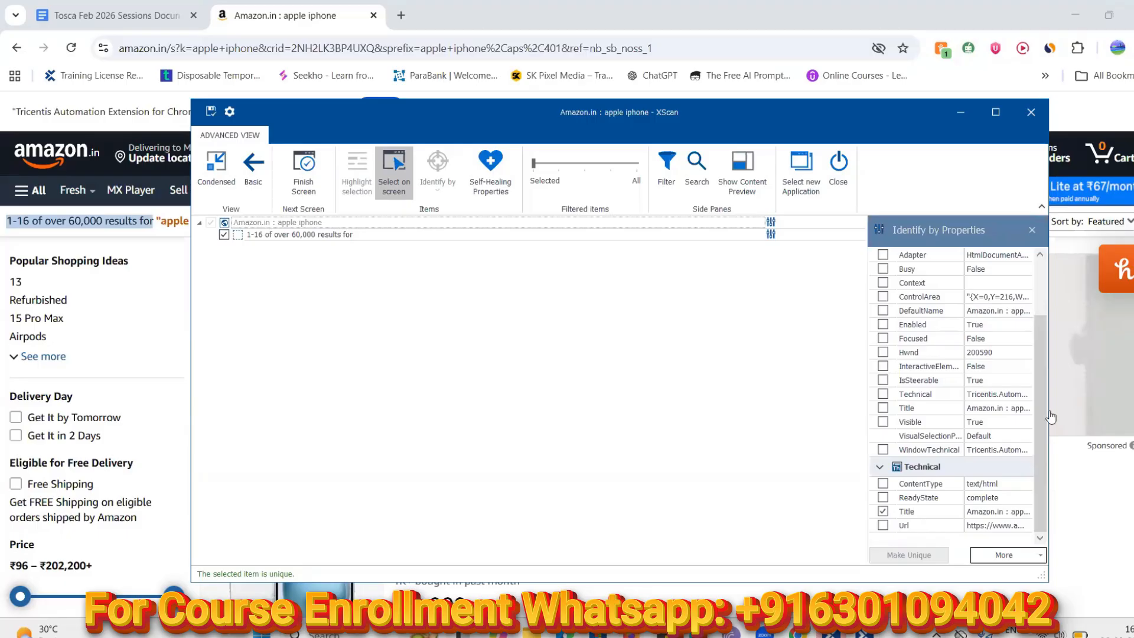
drag(1039, 394, 1041, 351)
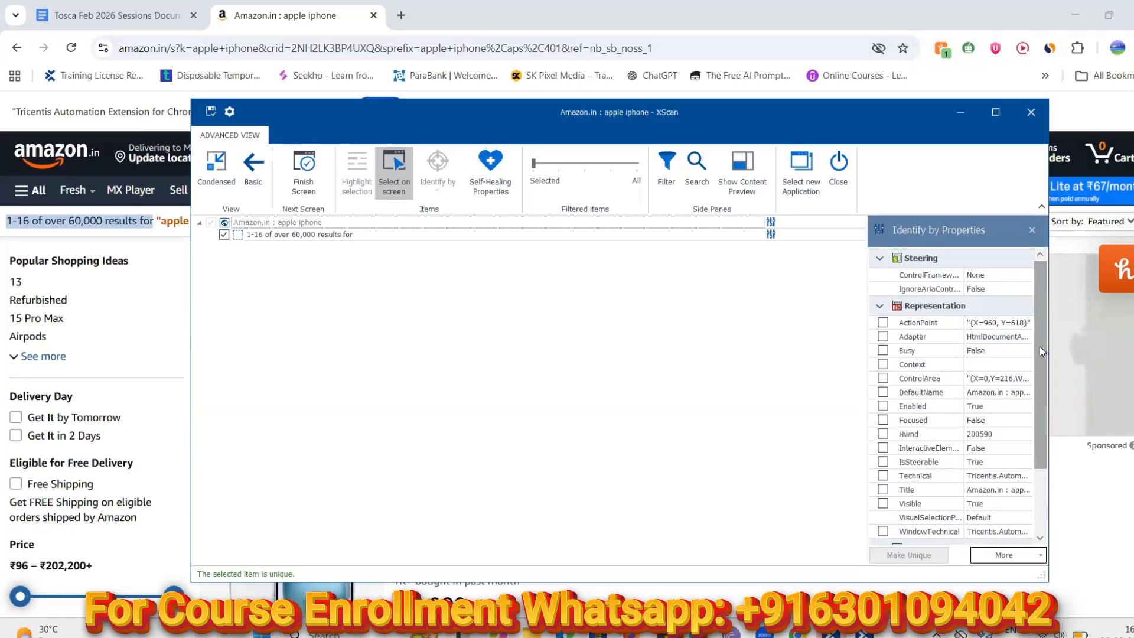
drag(1039, 346, 477, 311)
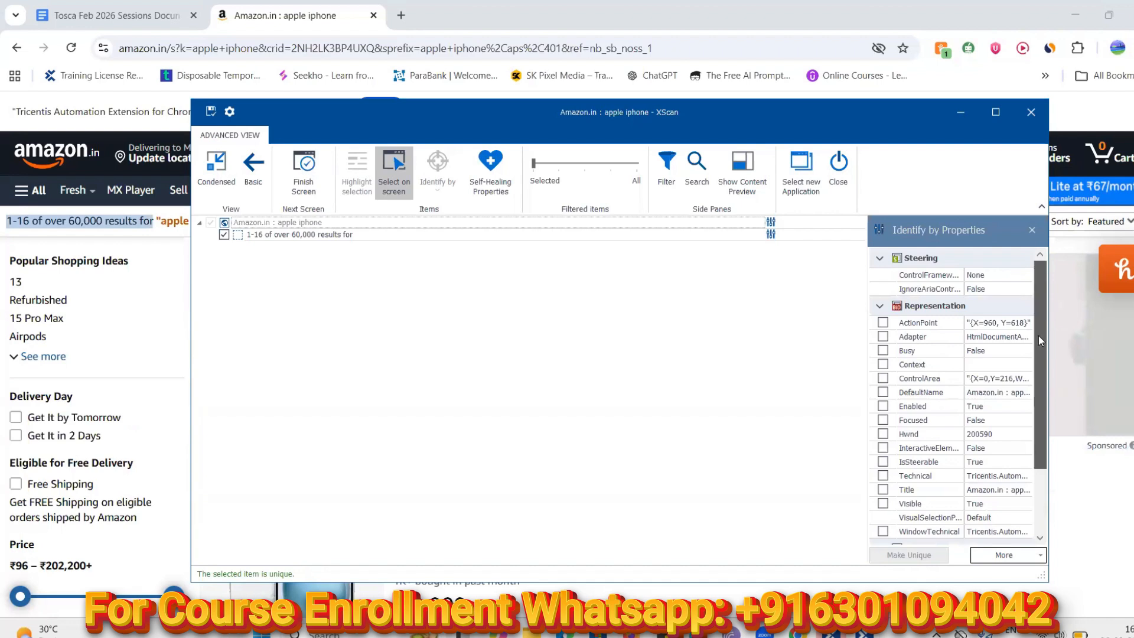
drag(1039, 335, 1036, 400)
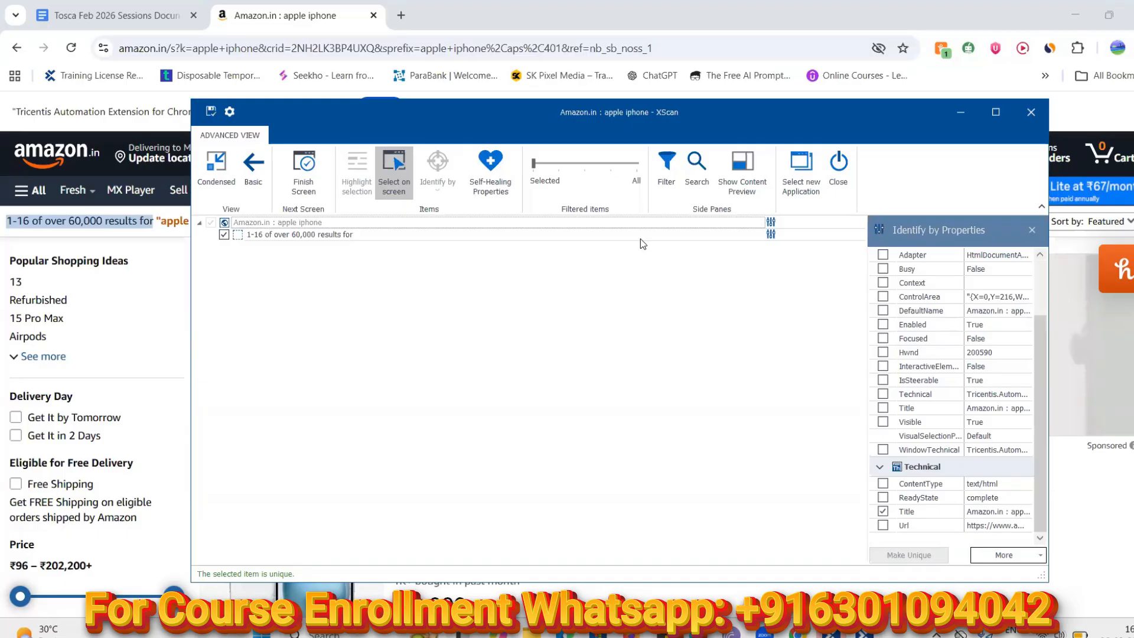
Try the Filtered items slider levels, then select the results-count text to view its properties
click(542, 163)
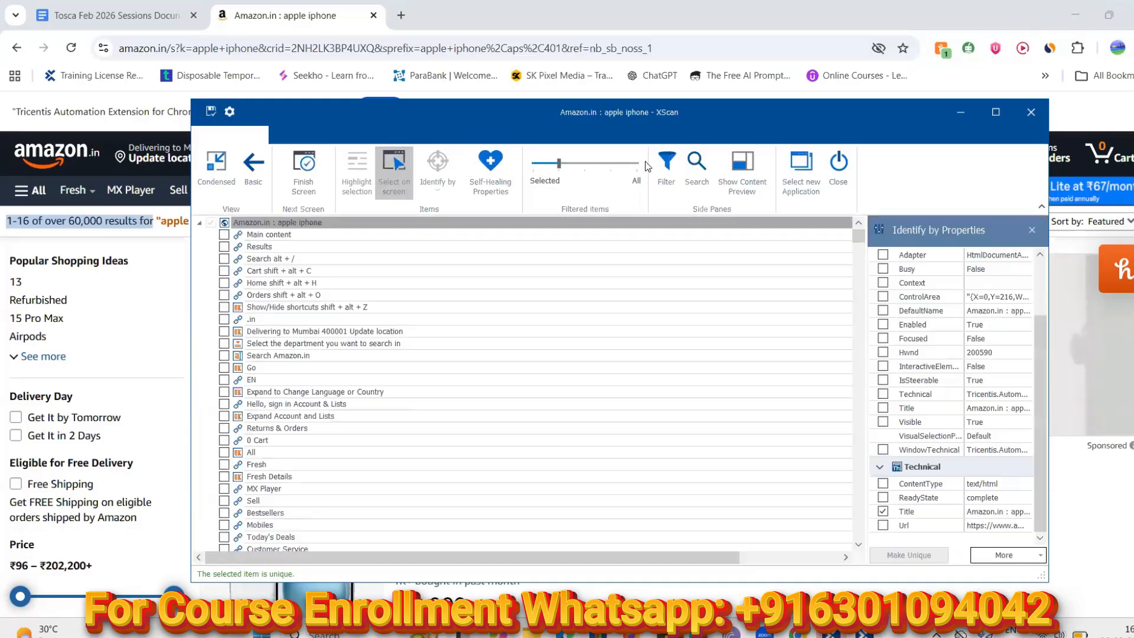
drag(560, 165, 636, 165)
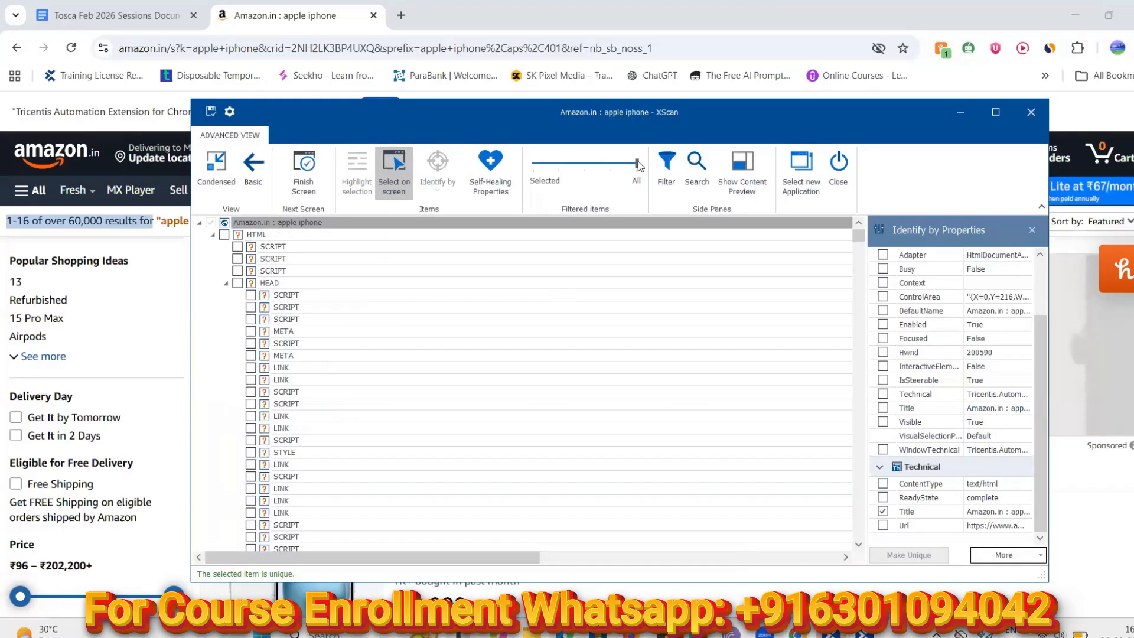
click(582, 168)
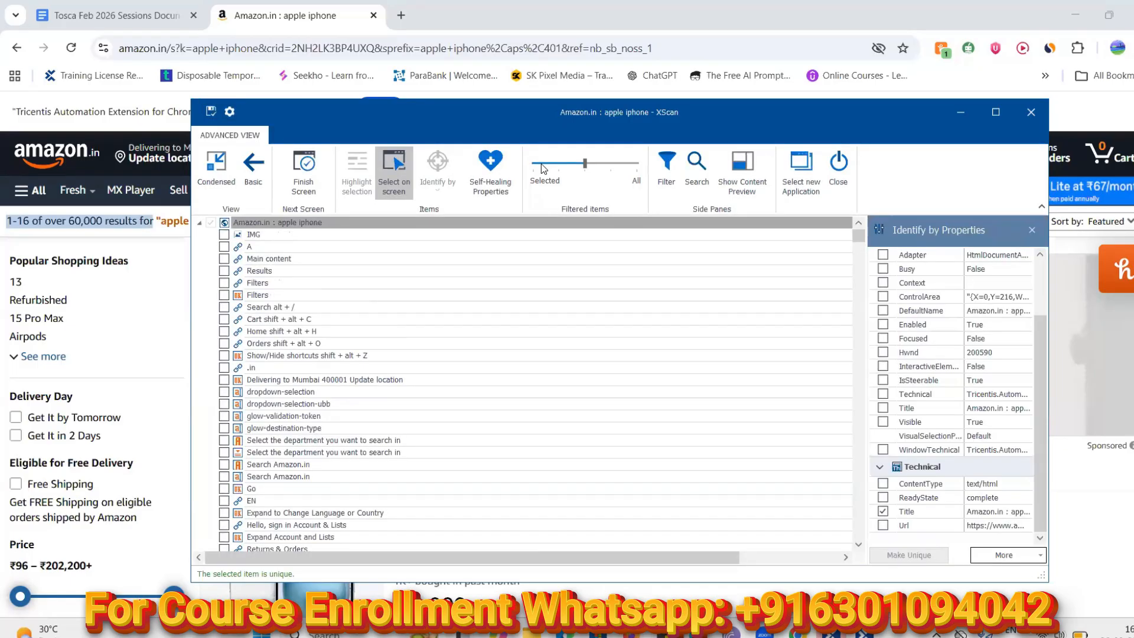
drag(587, 167, 535, 163)
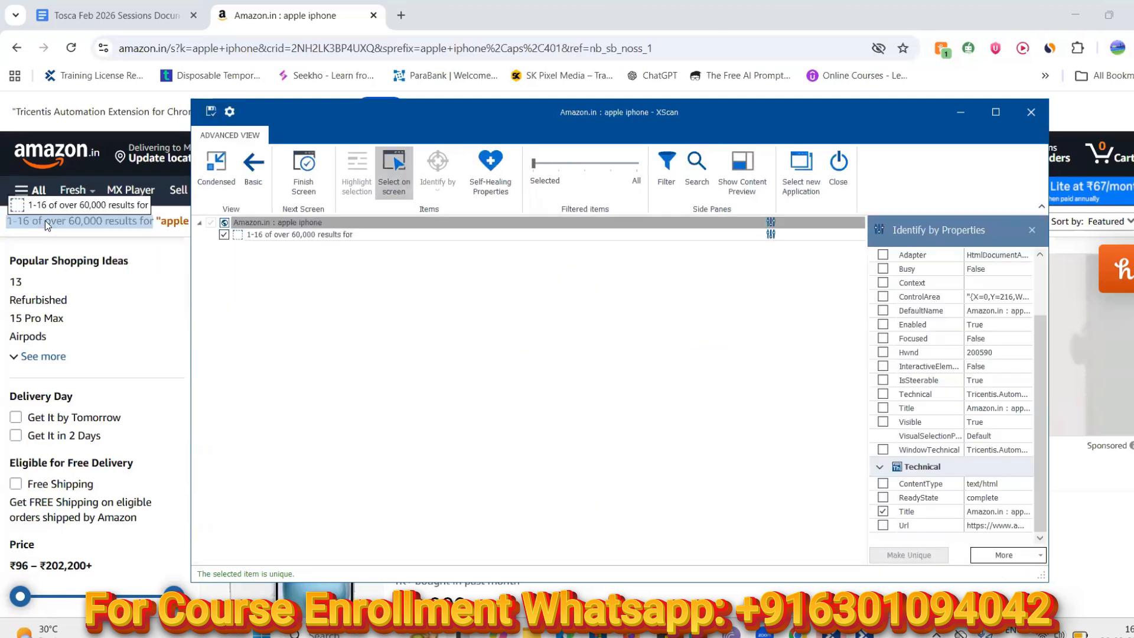
click(273, 236)
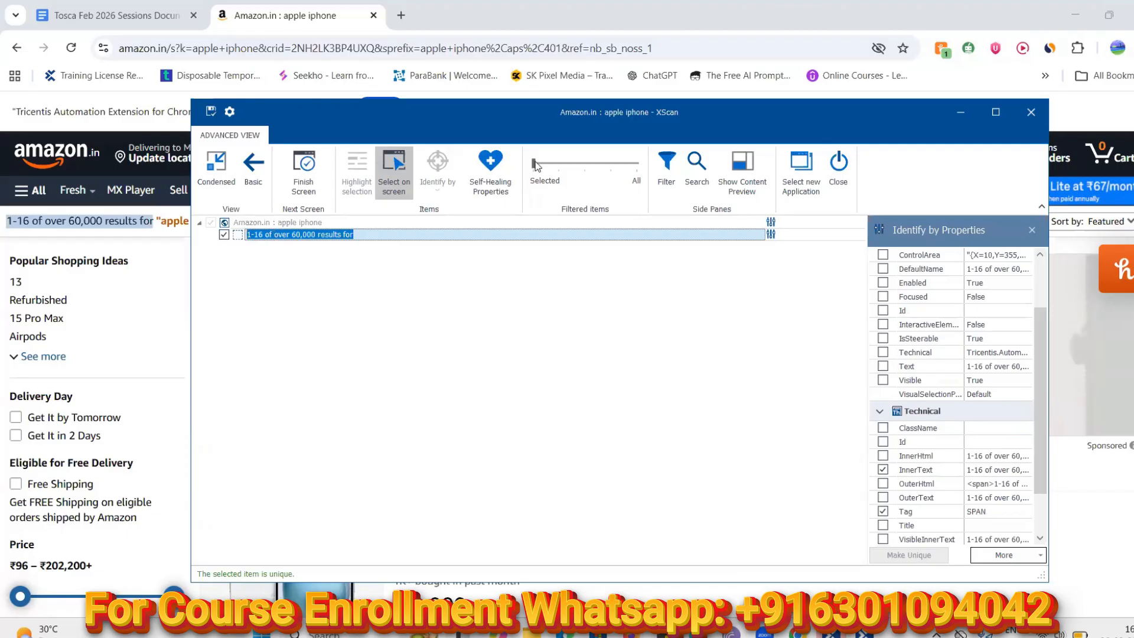
Set the Filtered items slider to All and scroll the tree up to the parent results node
drag(533, 165, 608, 168)
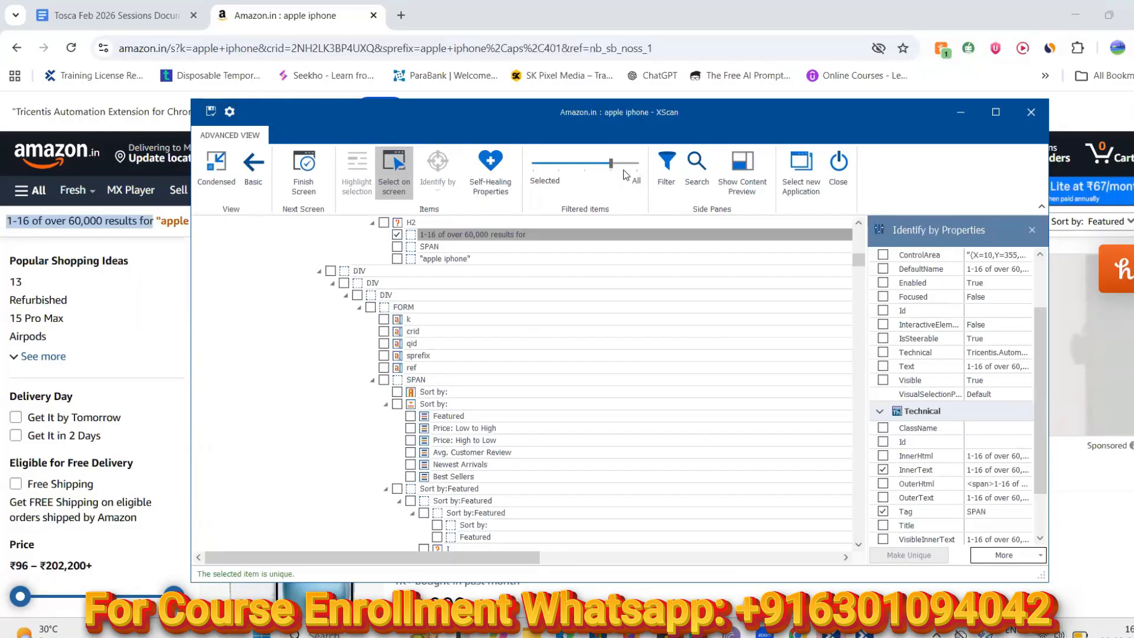
click(633, 167)
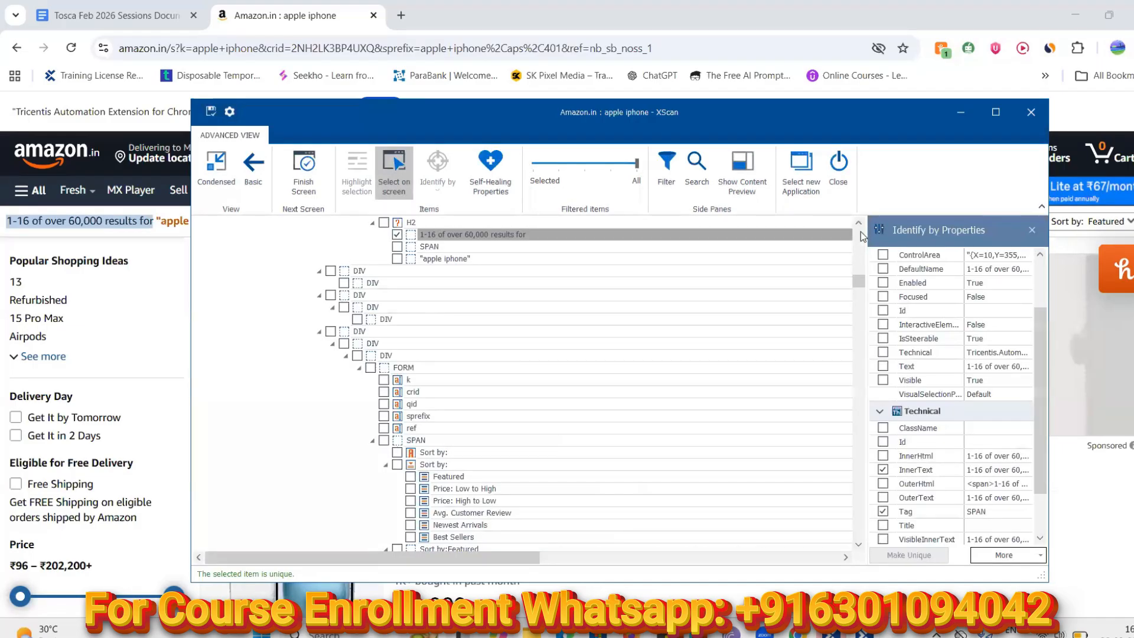
click(859, 223)
click(860, 223)
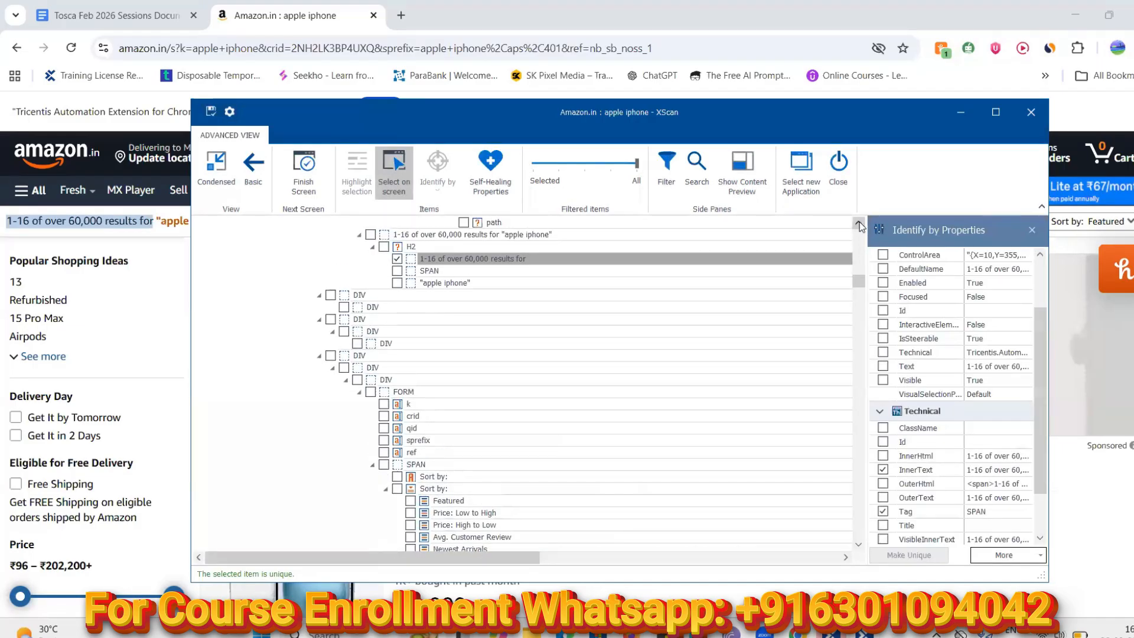
click(859, 223)
click(860, 223)
click(860, 223)
click(859, 223)
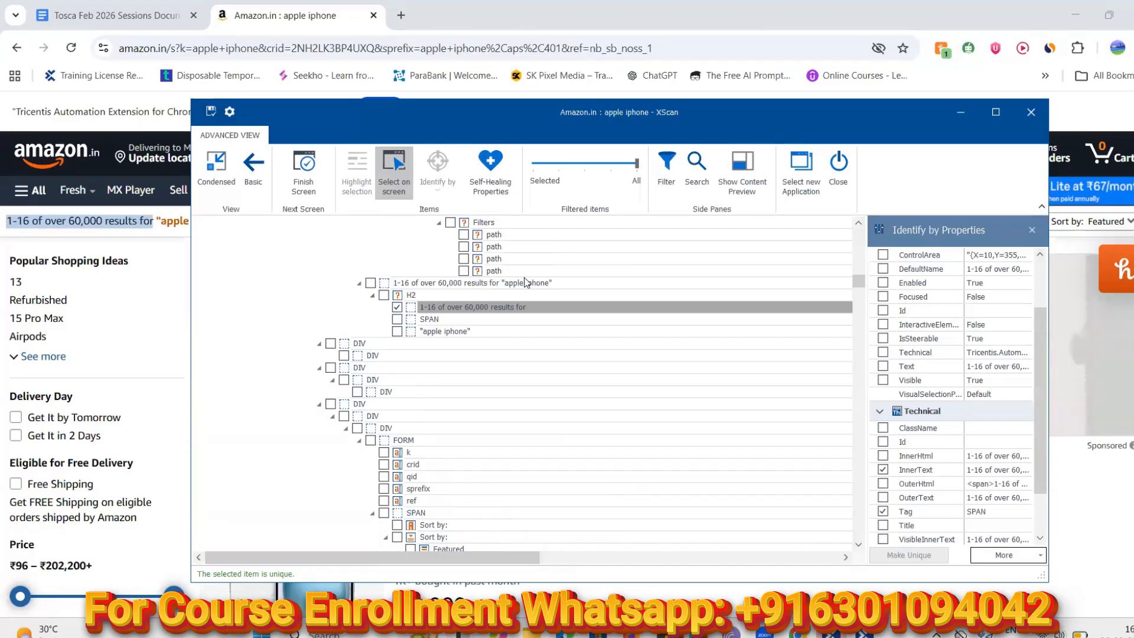
Check the parent 'apple iphone' heading, select the results-count row and view its full InnerText
click(371, 283)
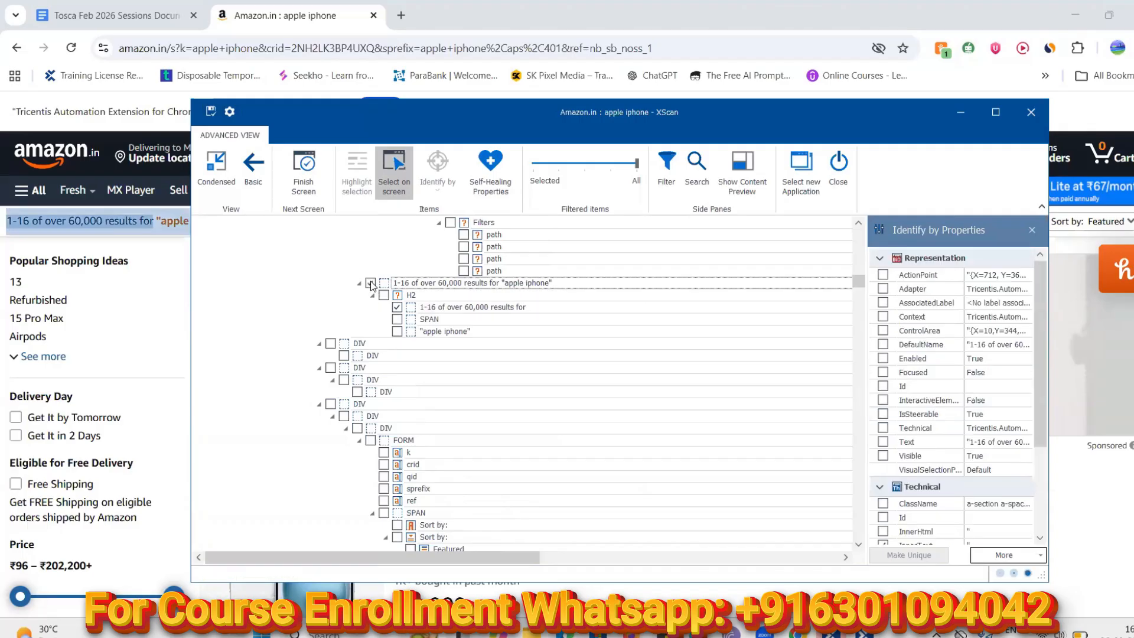
click(397, 308)
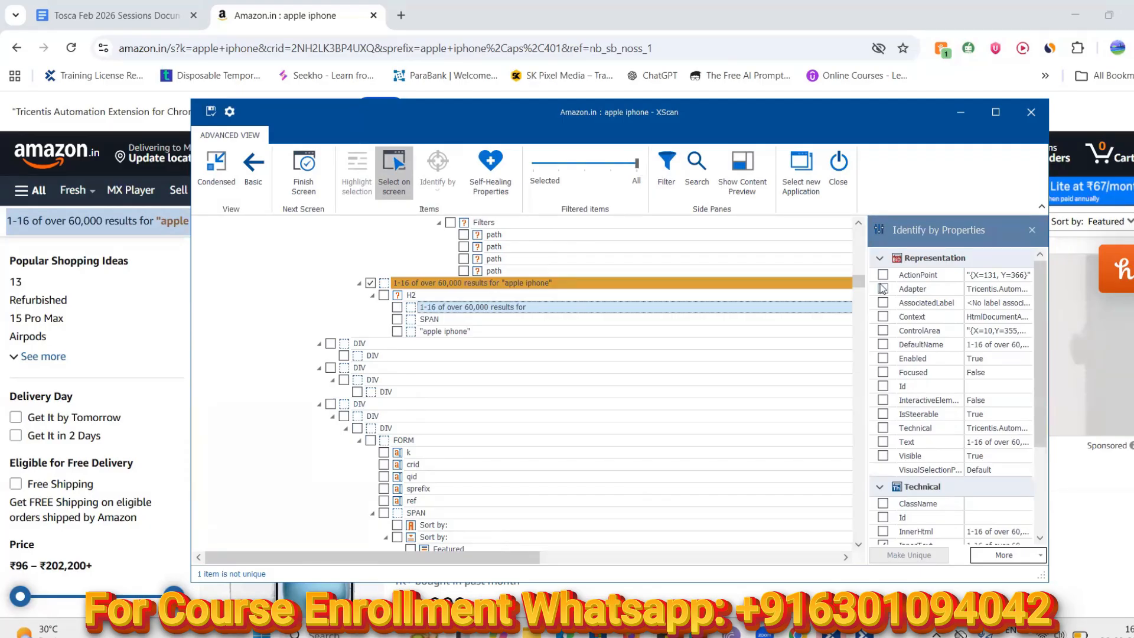
drag(1043, 378, 1049, 444)
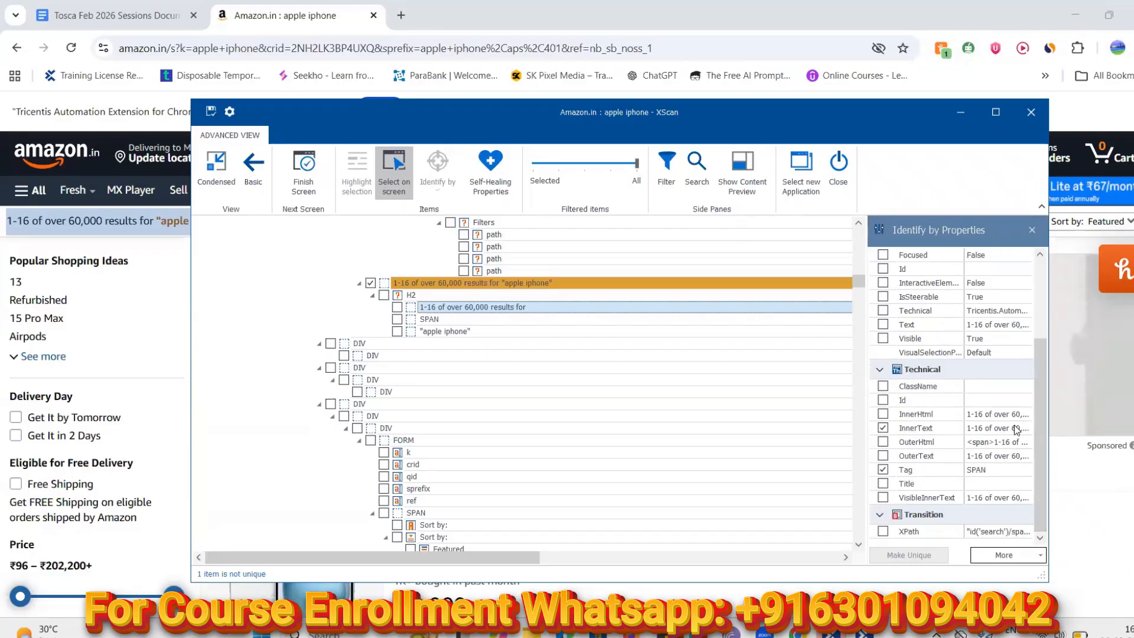
click(1016, 430)
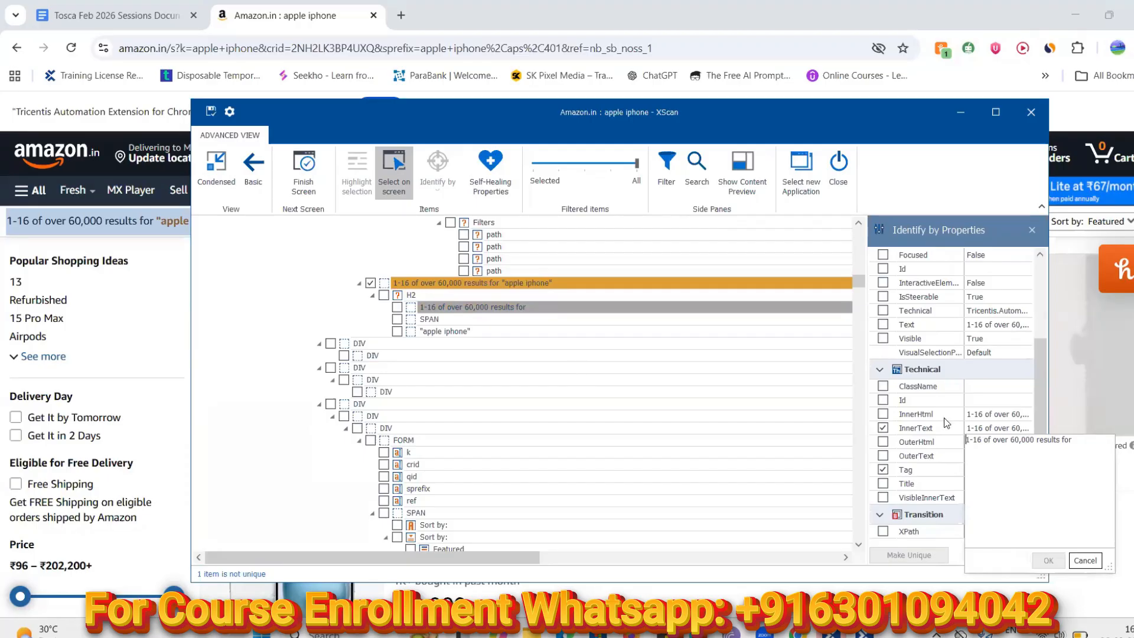
Close the InnerText viewer, uncheck the results-count text and select the parent heading DIV
click(882, 430)
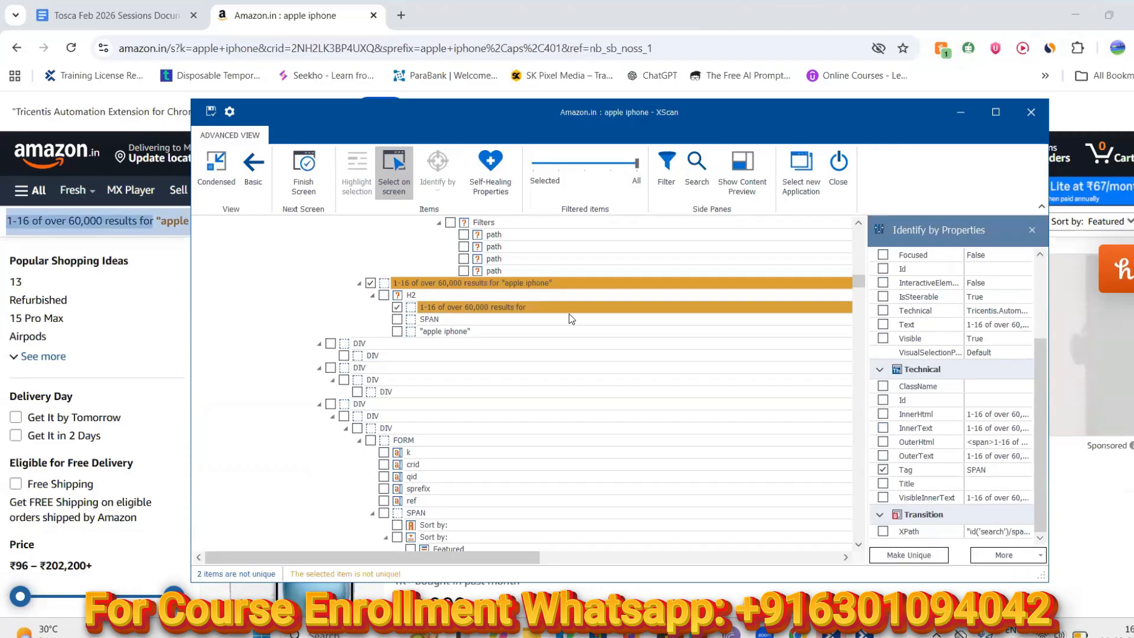
click(397, 308)
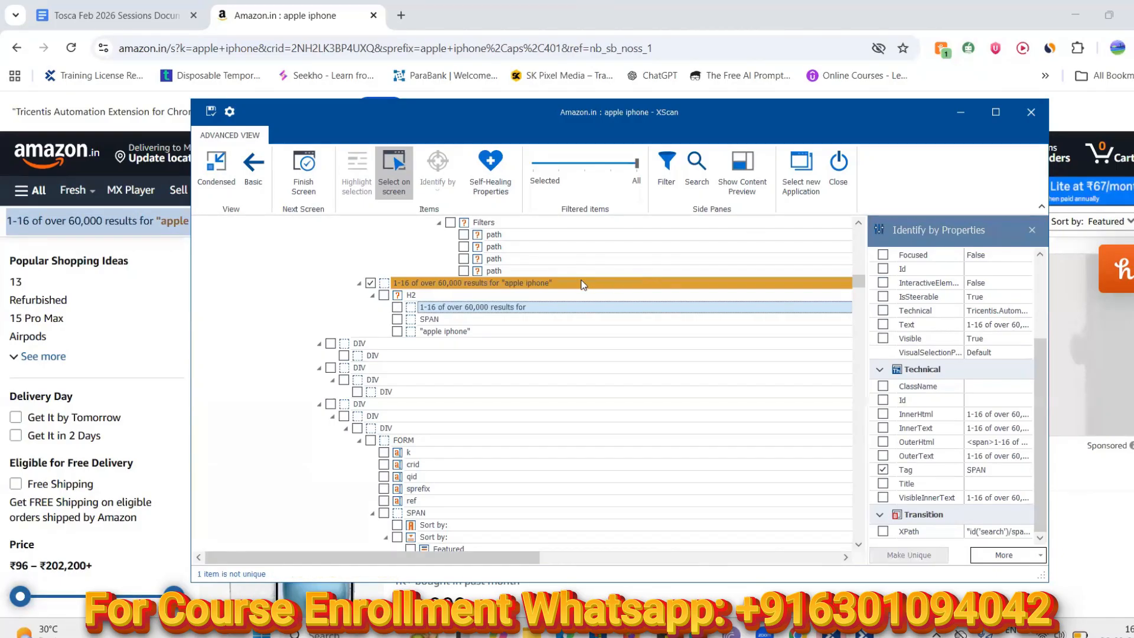
click(390, 286)
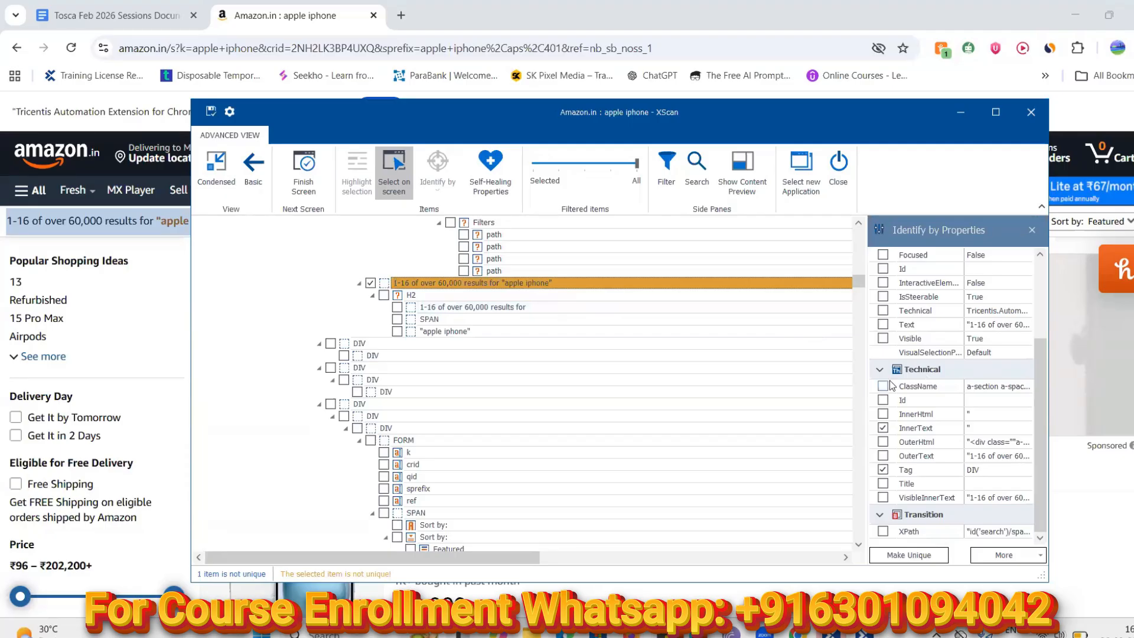
Uncheck InnerText in the heading's identifying properties and click Make Unique
click(882, 428)
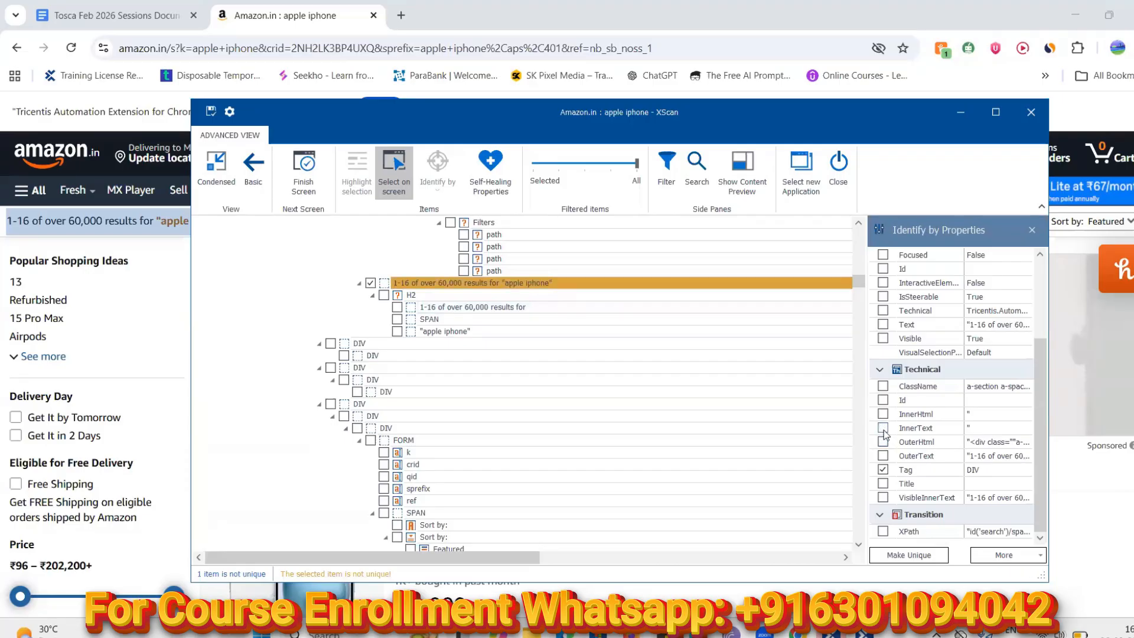
click(978, 430)
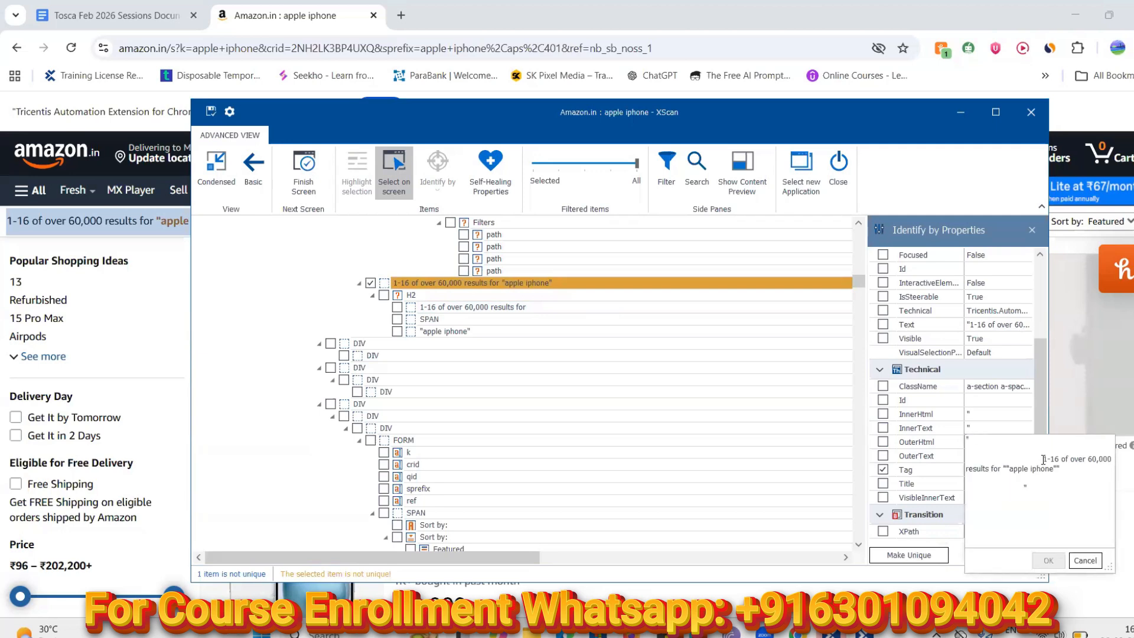
click(1093, 564)
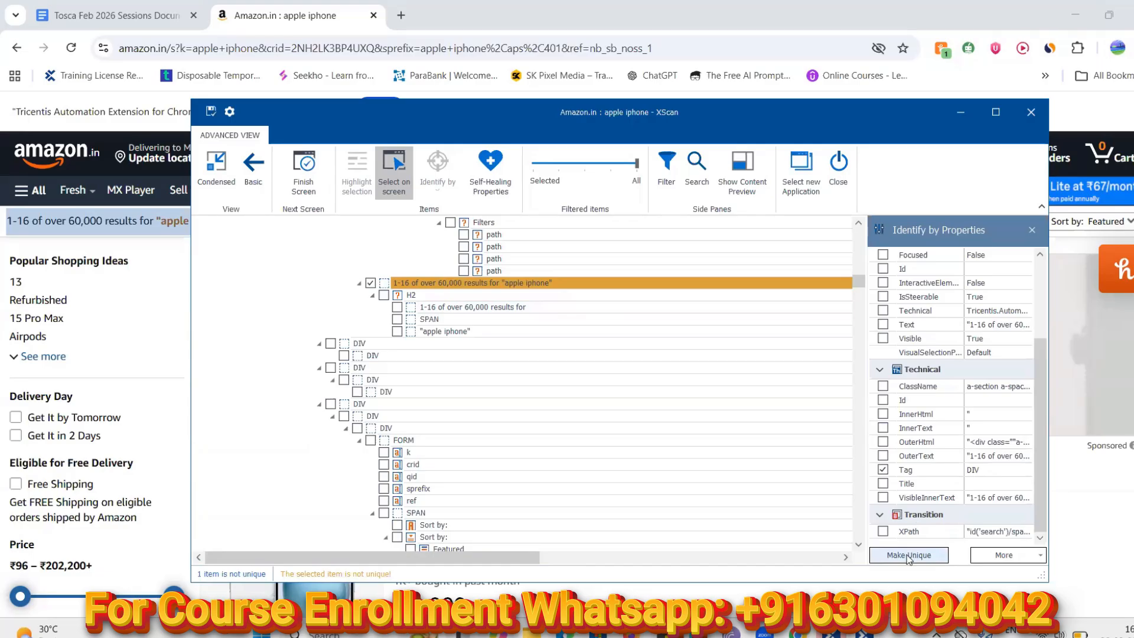
drag(1035, 431, 1050, 468)
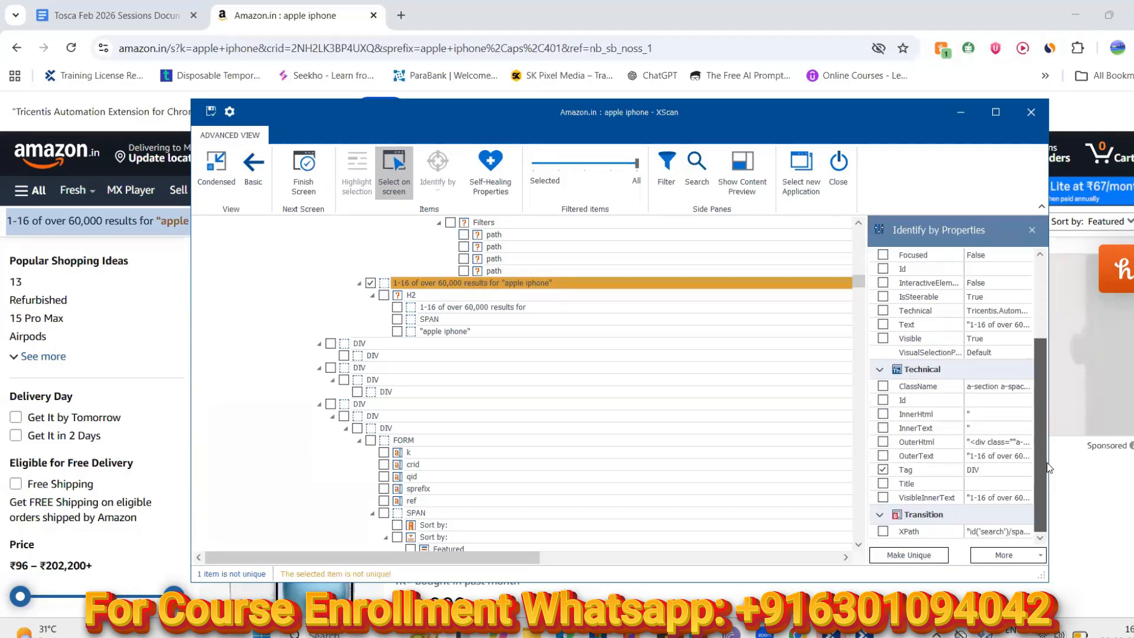
click(902, 558)
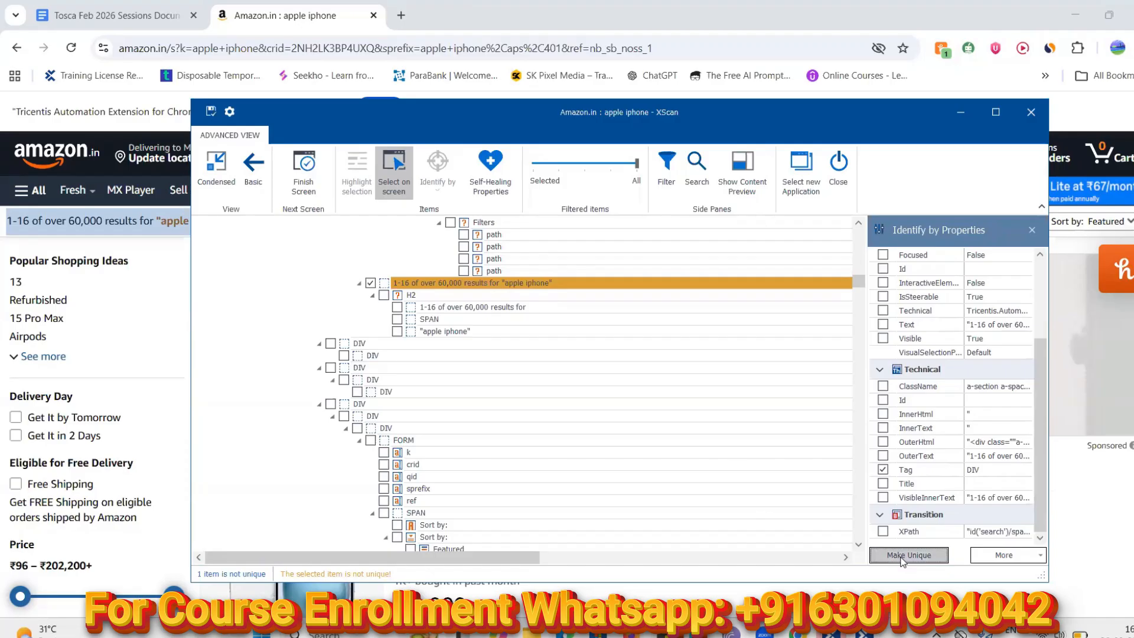
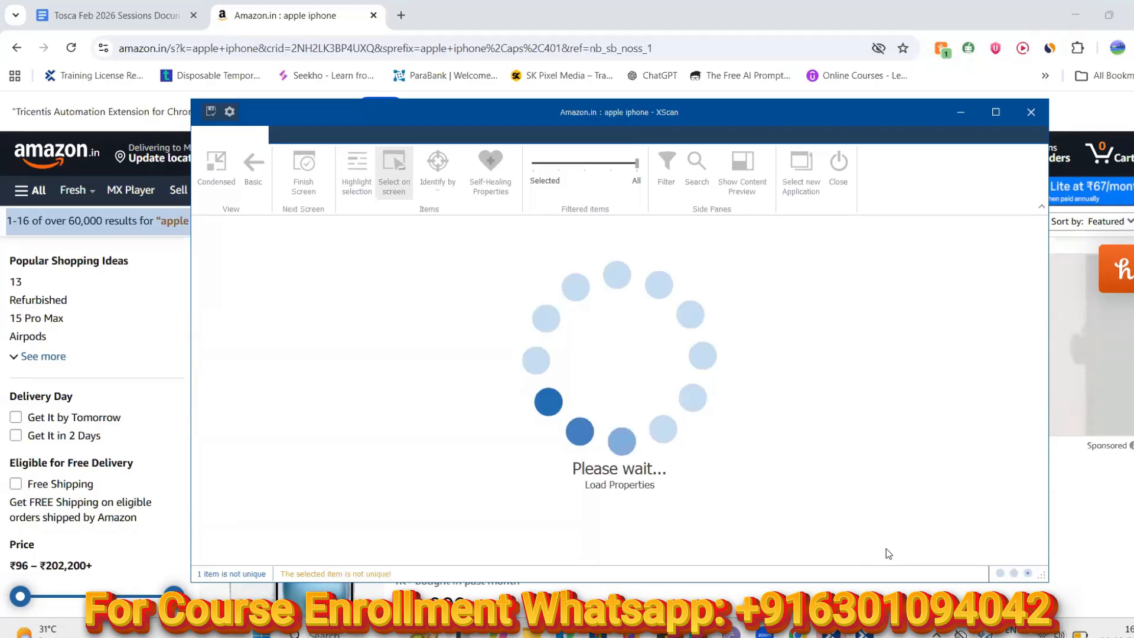
Close the stalled XScan window without saving the scanned changes
click(962, 115)
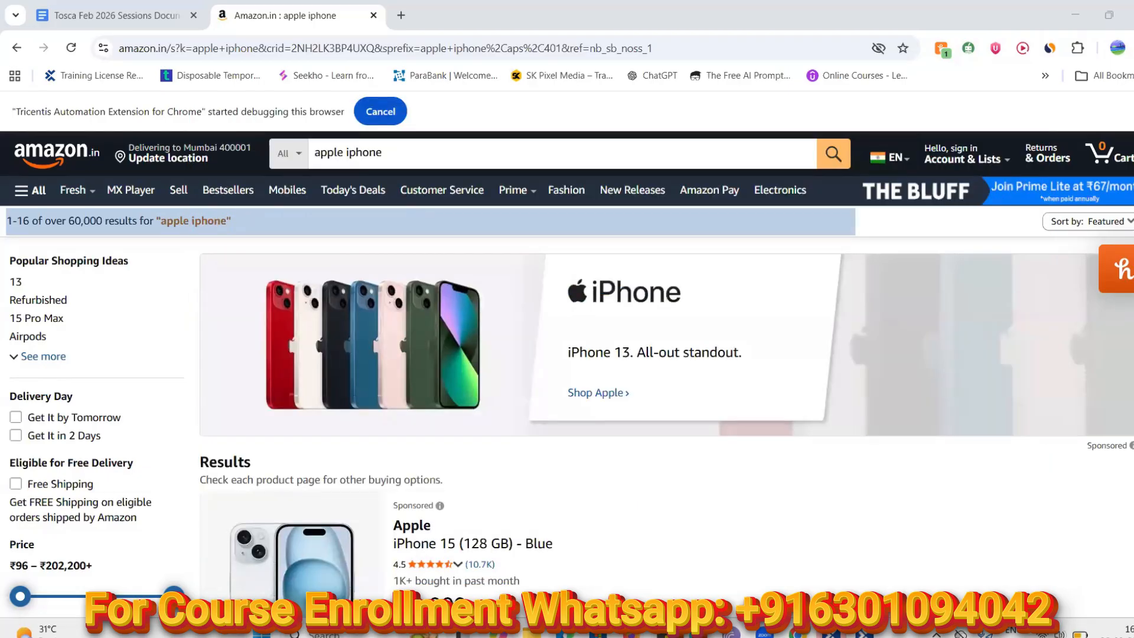
mouse_move(863, 631)
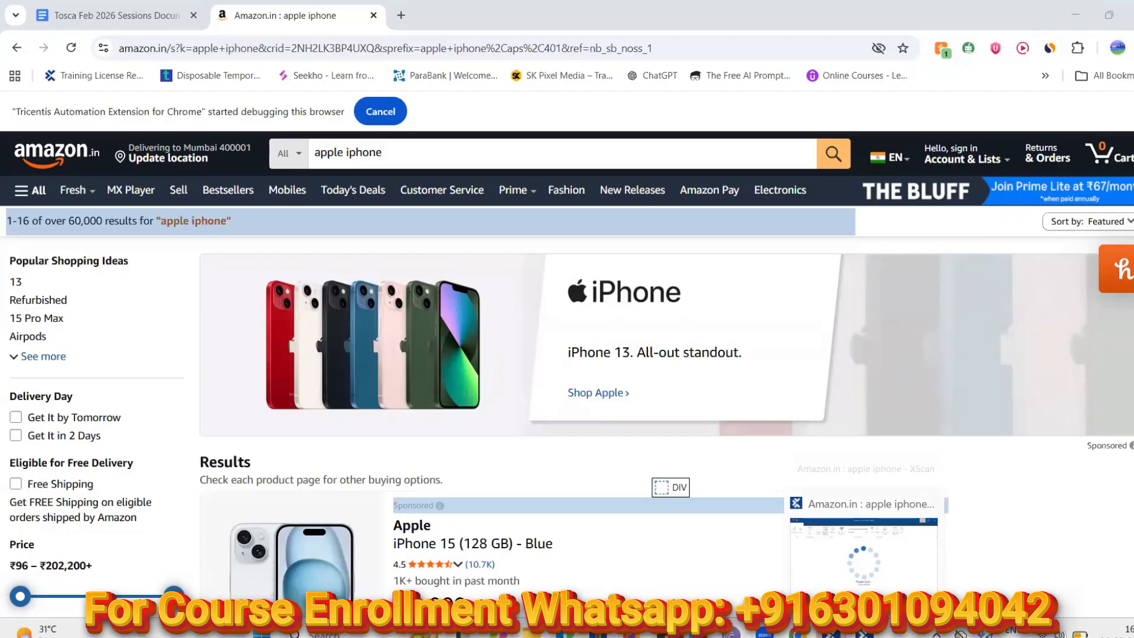
click(862, 633)
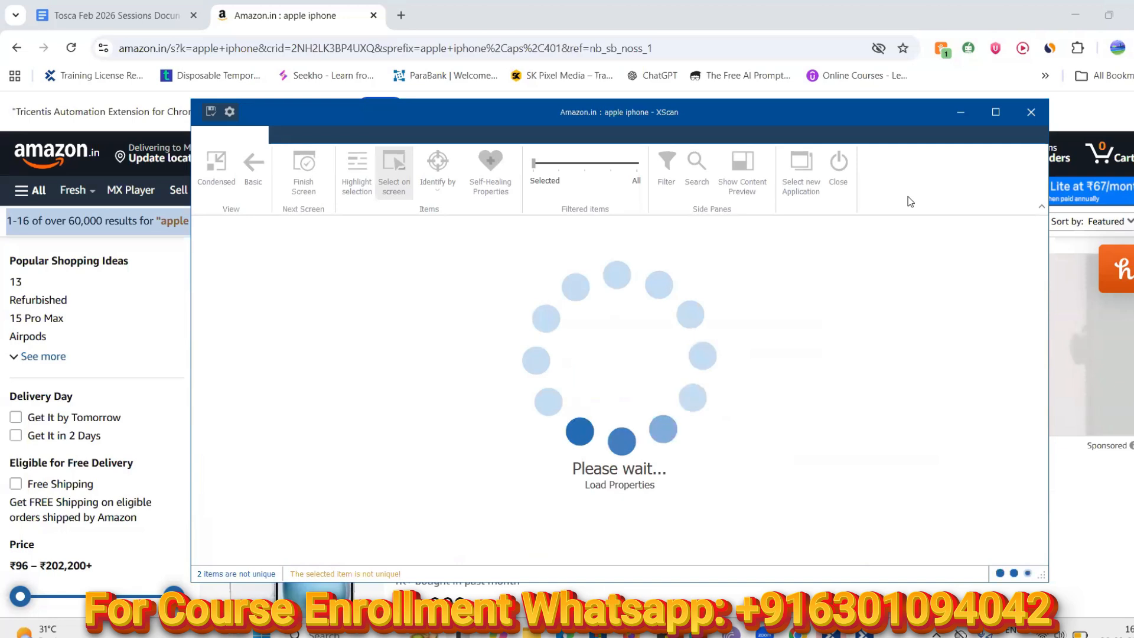
click(1028, 118)
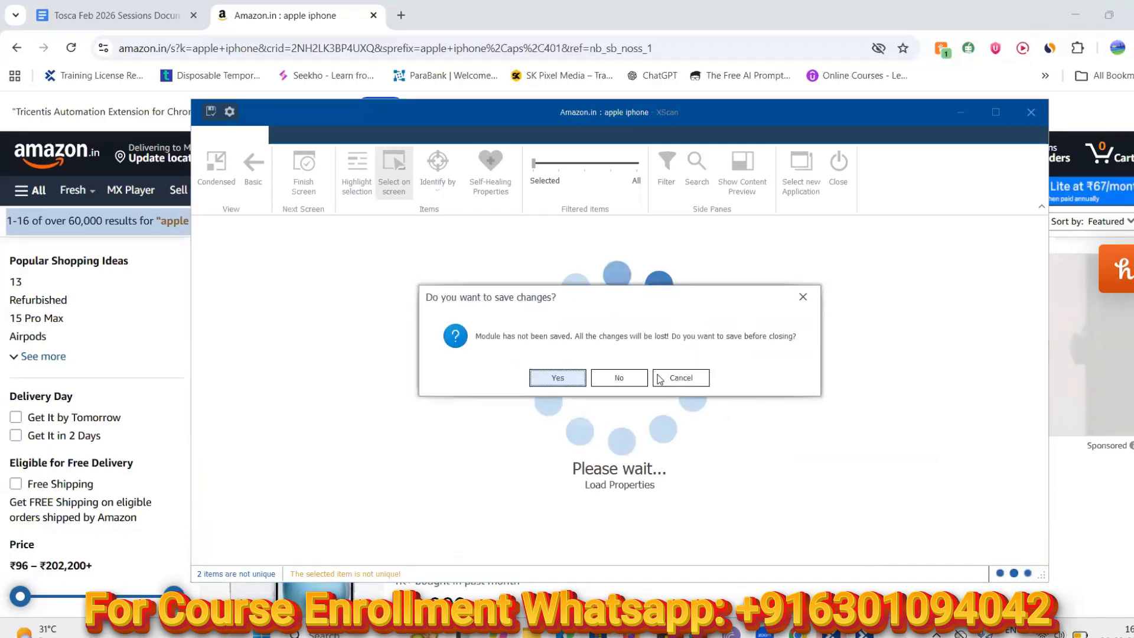
click(620, 378)
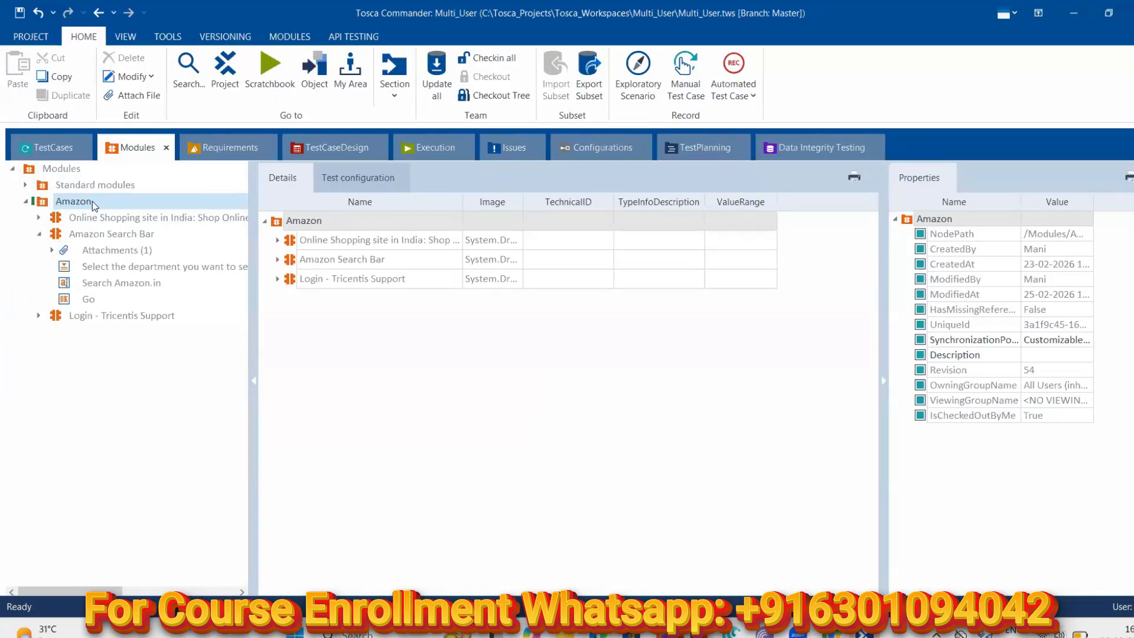
Start Scan > Application on the Amazon module and dismiss the already-running scan warning
right_click(92, 201)
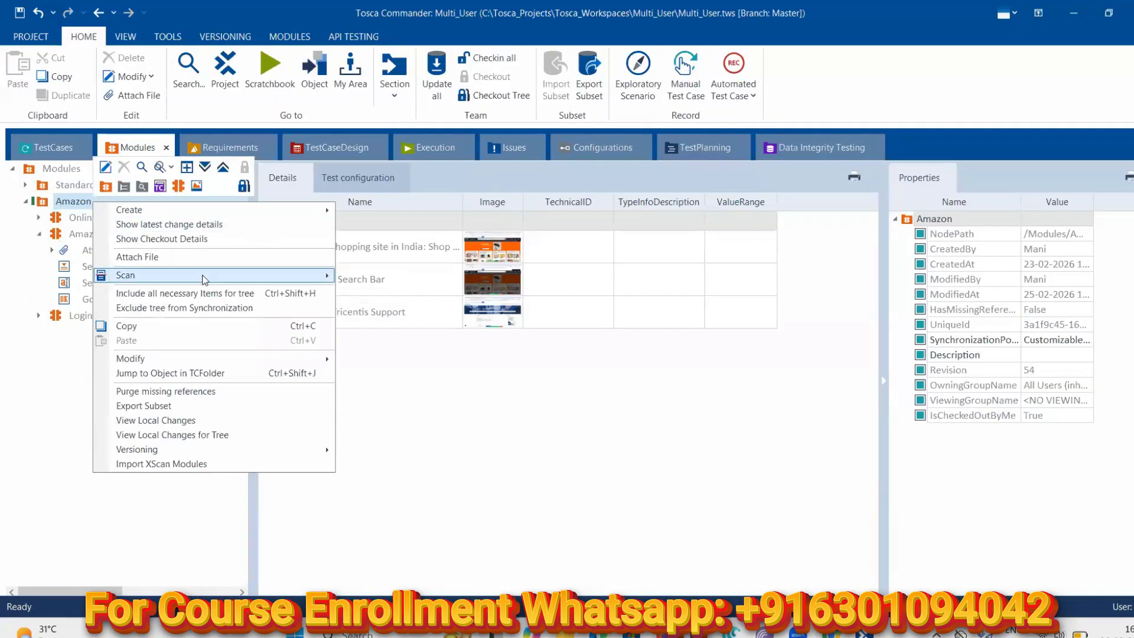
mouse_move(205, 279)
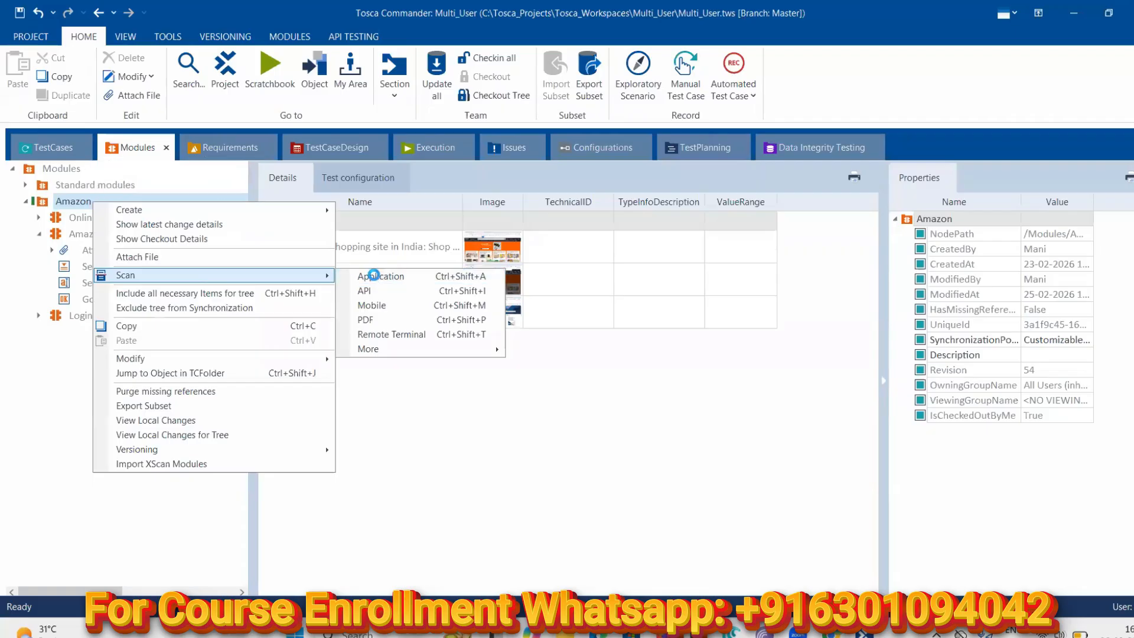
click(373, 275)
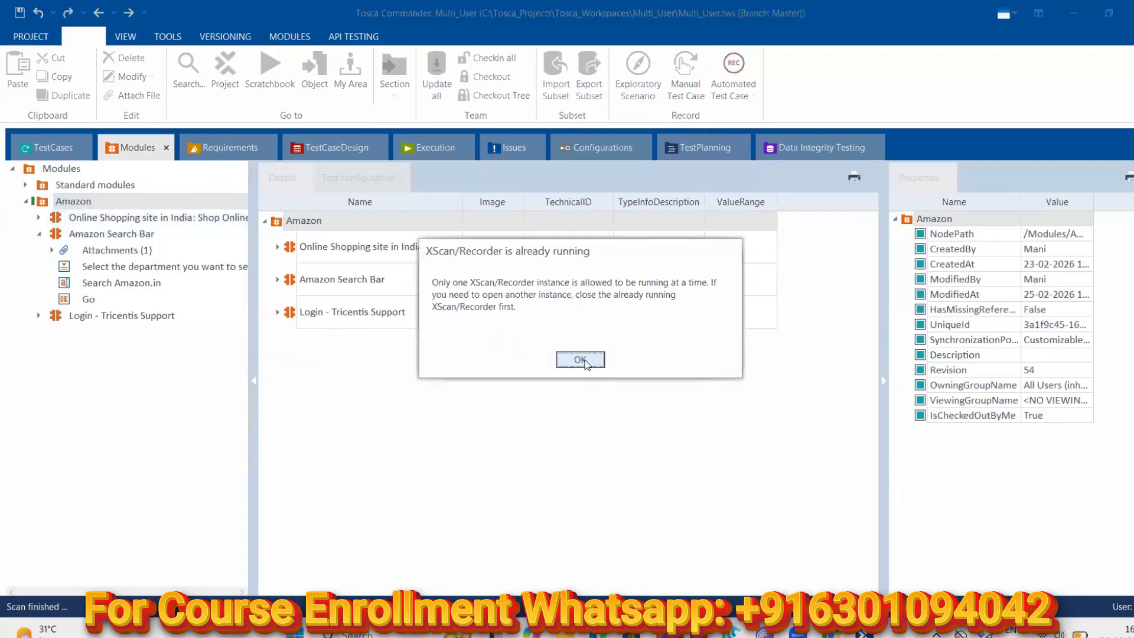
click(580, 359)
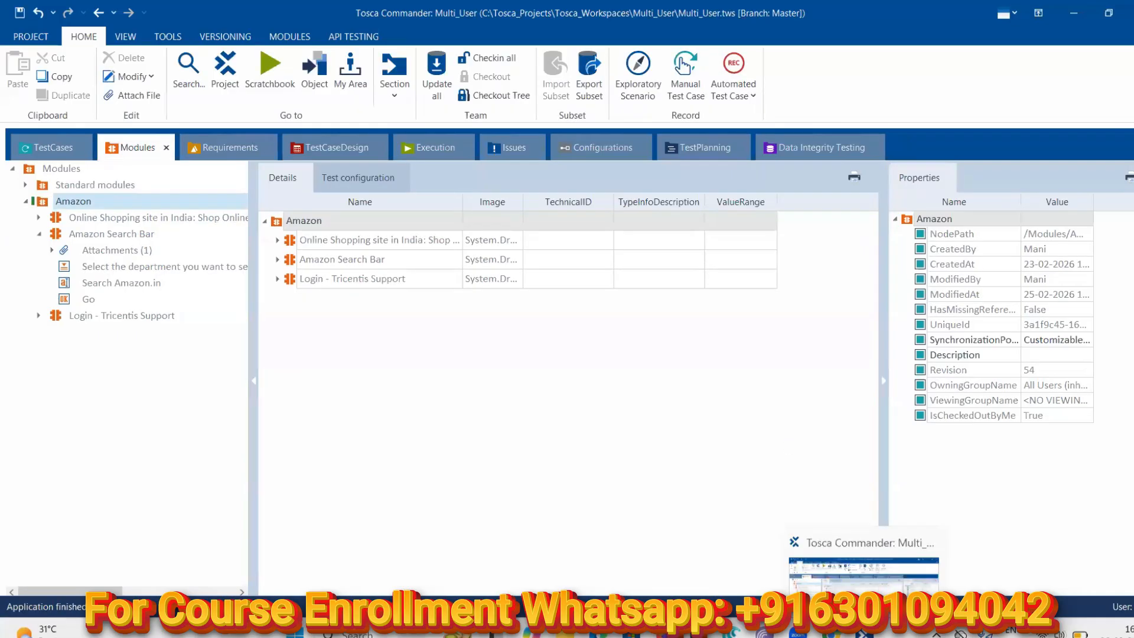
Launch Scan > Application on the Amazon module again to open a fresh scan
click(863, 631)
click(862, 632)
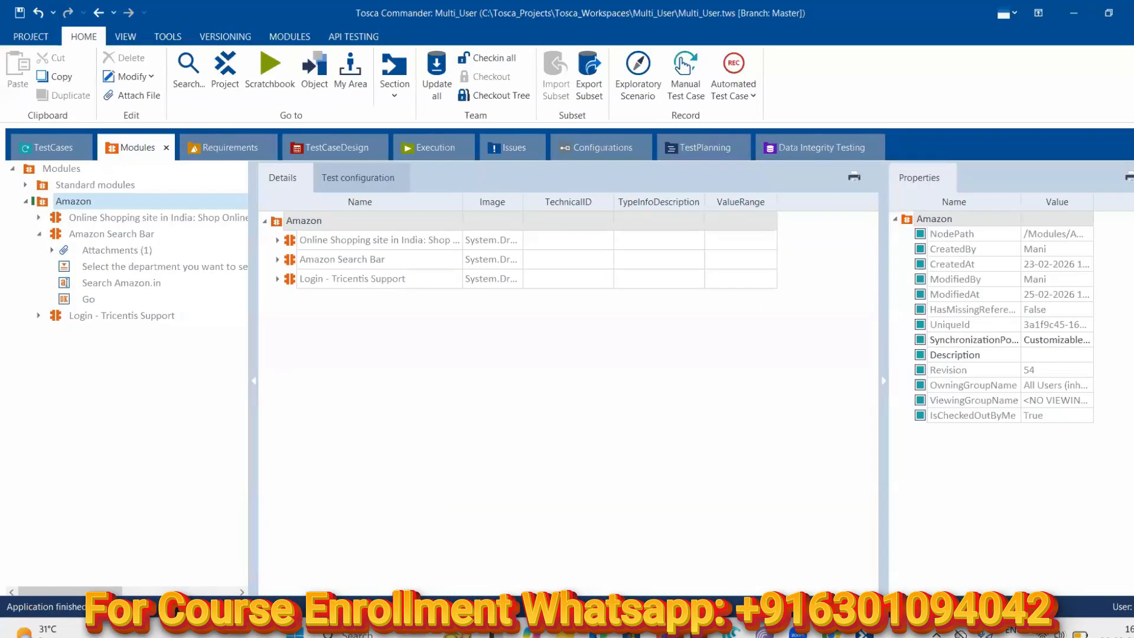
right_click(64, 203)
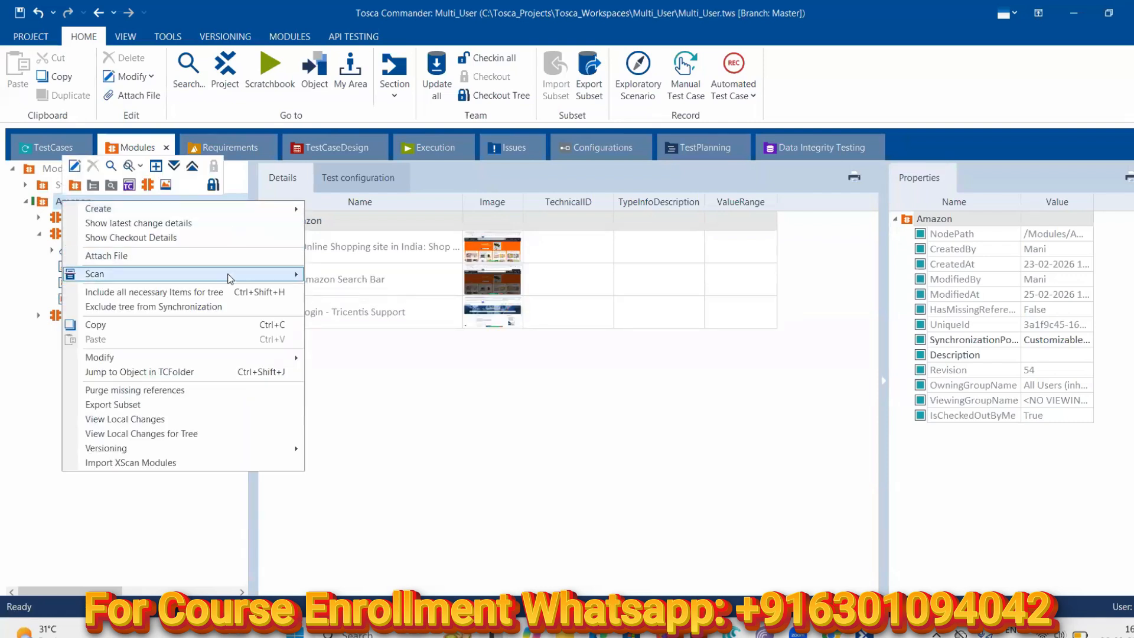
mouse_move(231, 279)
click(327, 275)
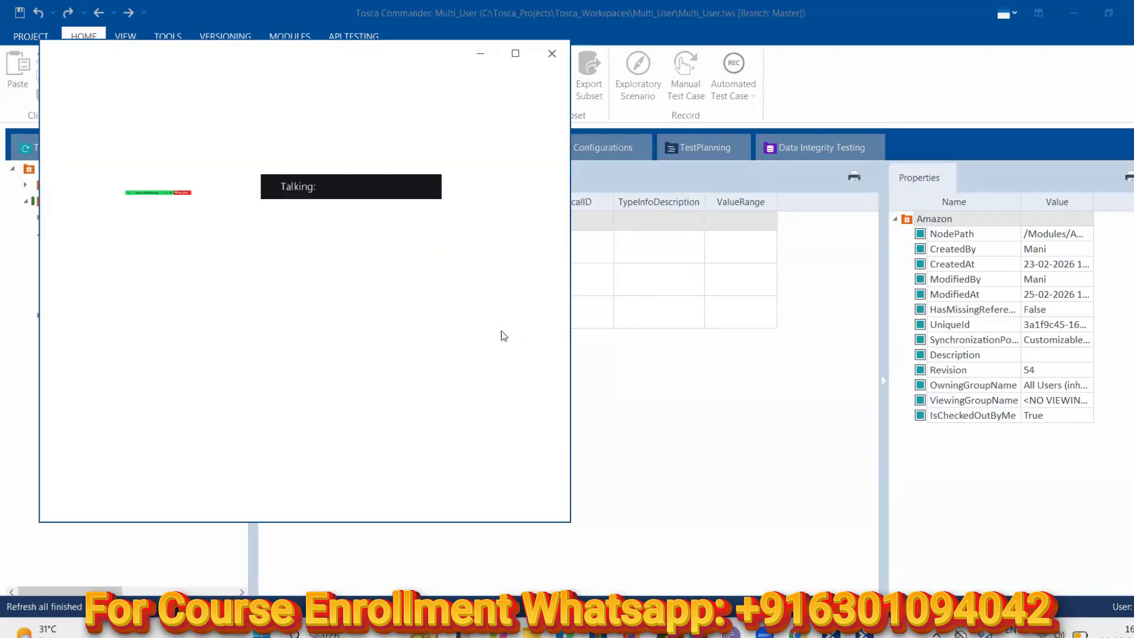
Scan the Amazon.in 'apple iphone' window, move XScan aside and enable Select on screen
click(184, 314)
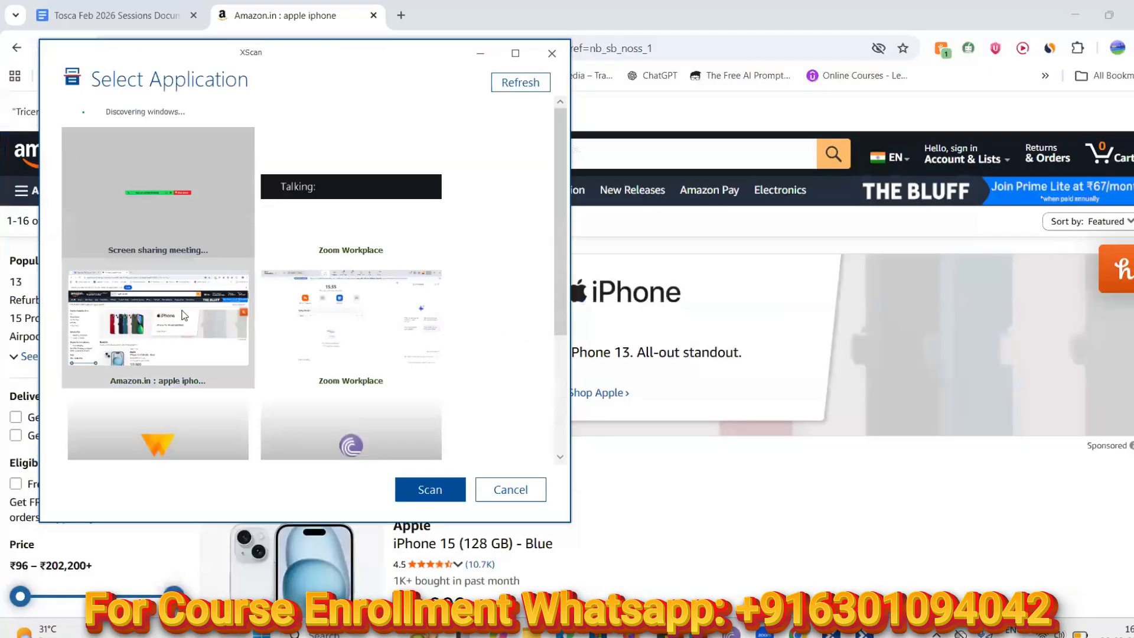
click(421, 490)
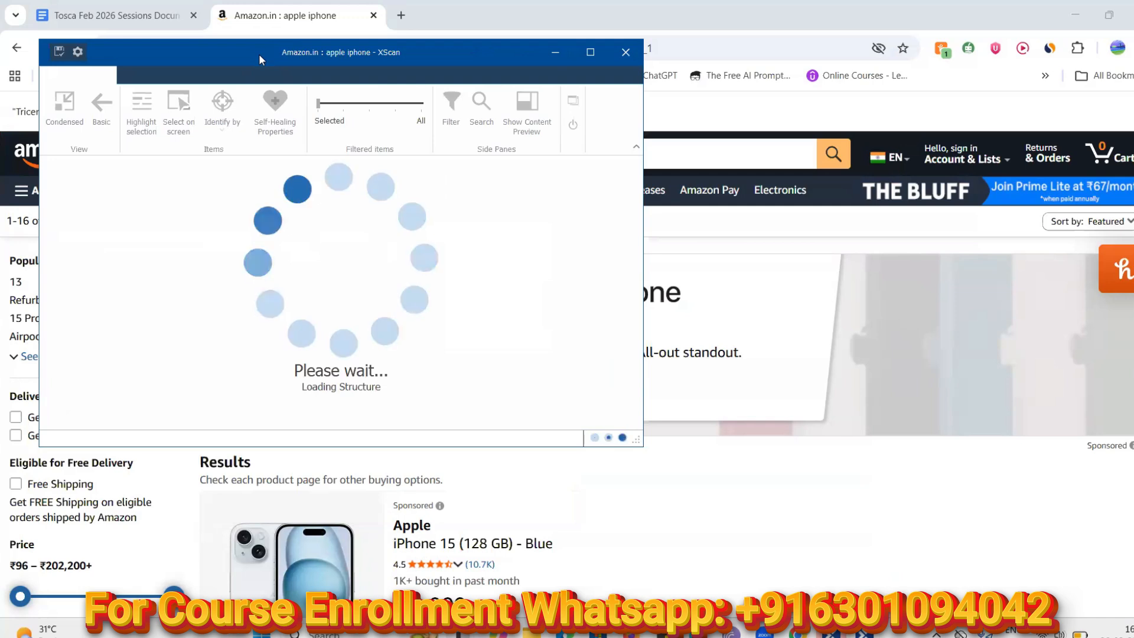
drag(259, 55, 668, 137)
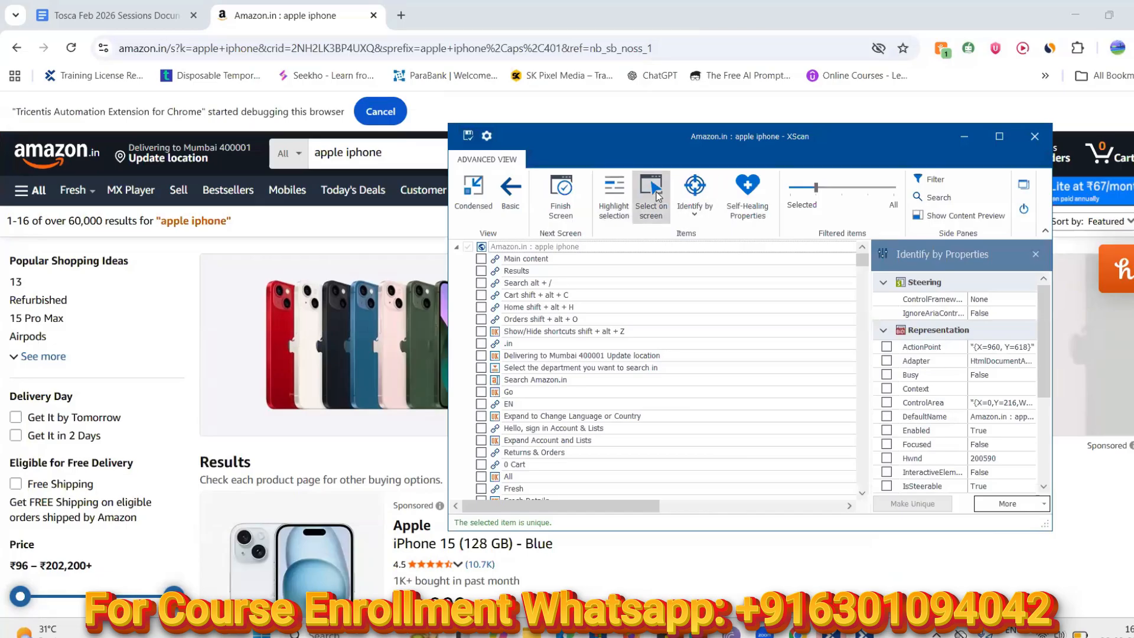
mouse_move(862, 261)
mouse_down()
mouse_move(867, 480)
mouse_move(878, 249)
mouse_up()
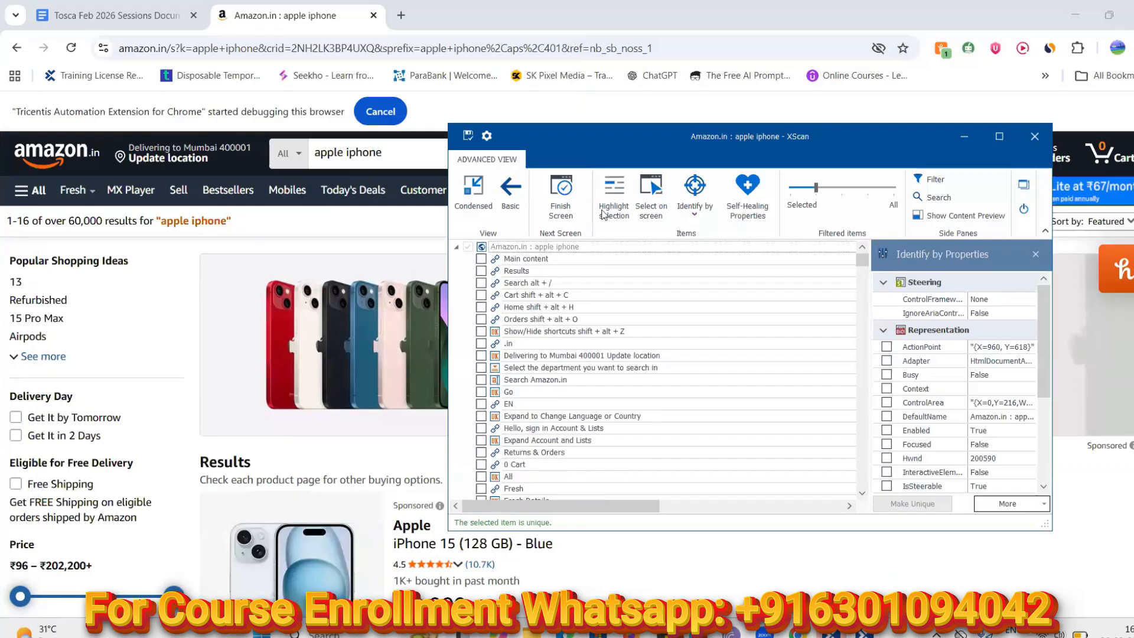
click(651, 202)
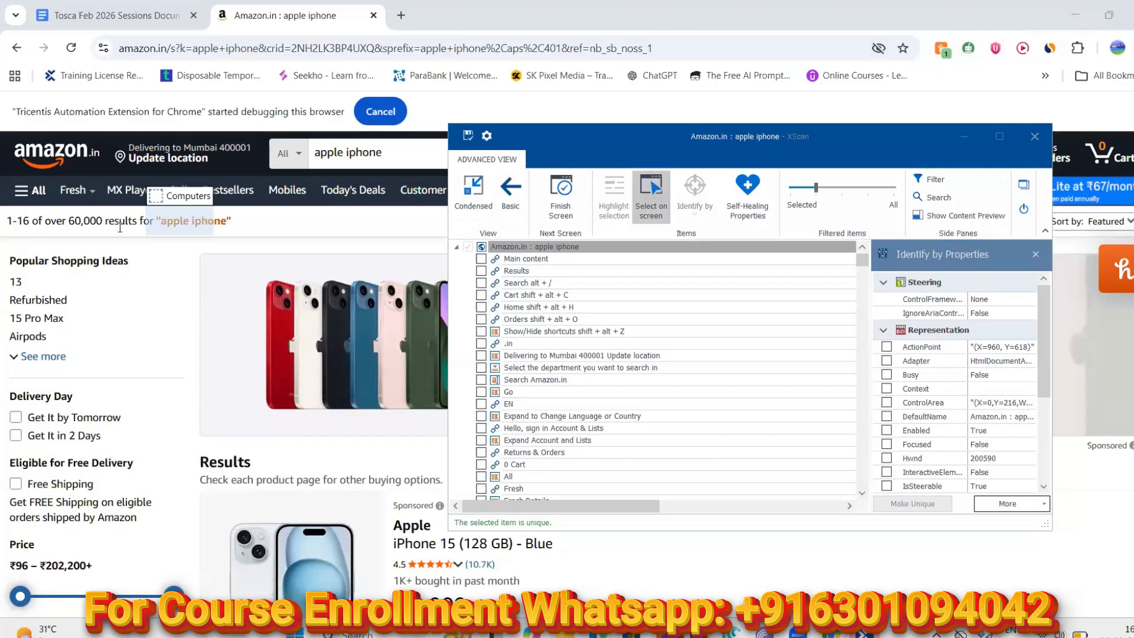
Pick the results-count label on the page and view its properties in the filtered tree
click(39, 221)
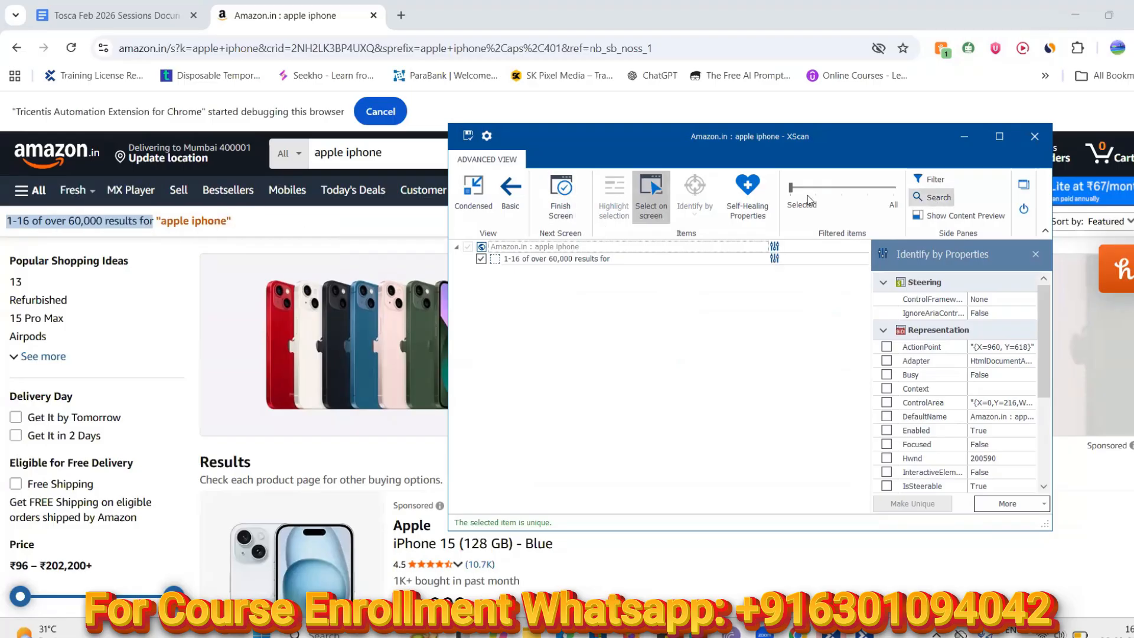
drag(797, 193, 881, 202)
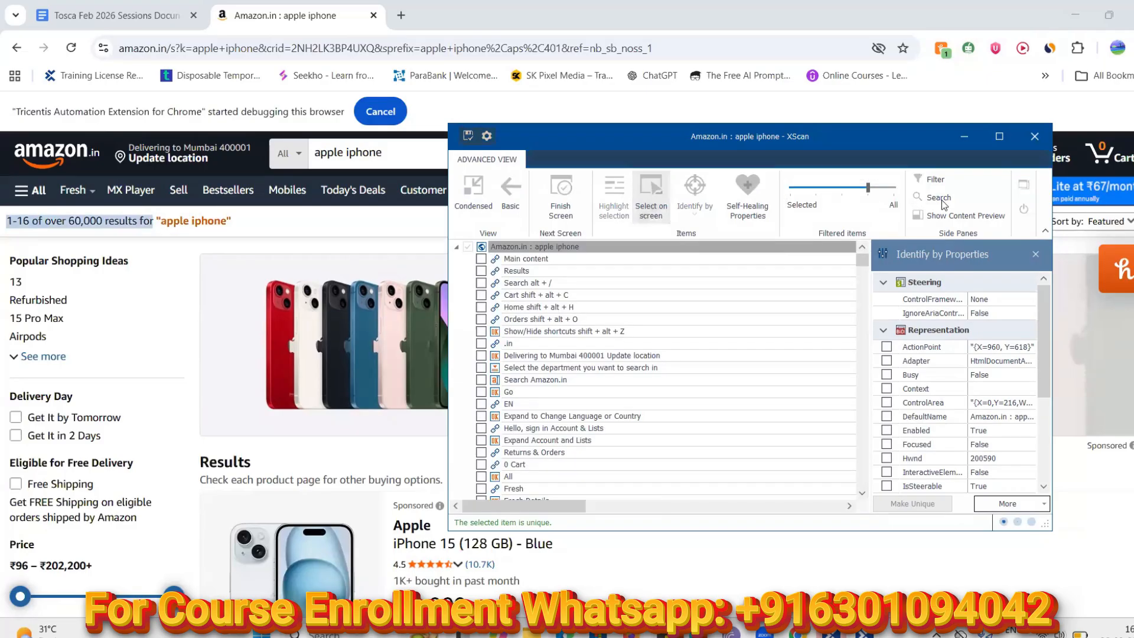
click(876, 193)
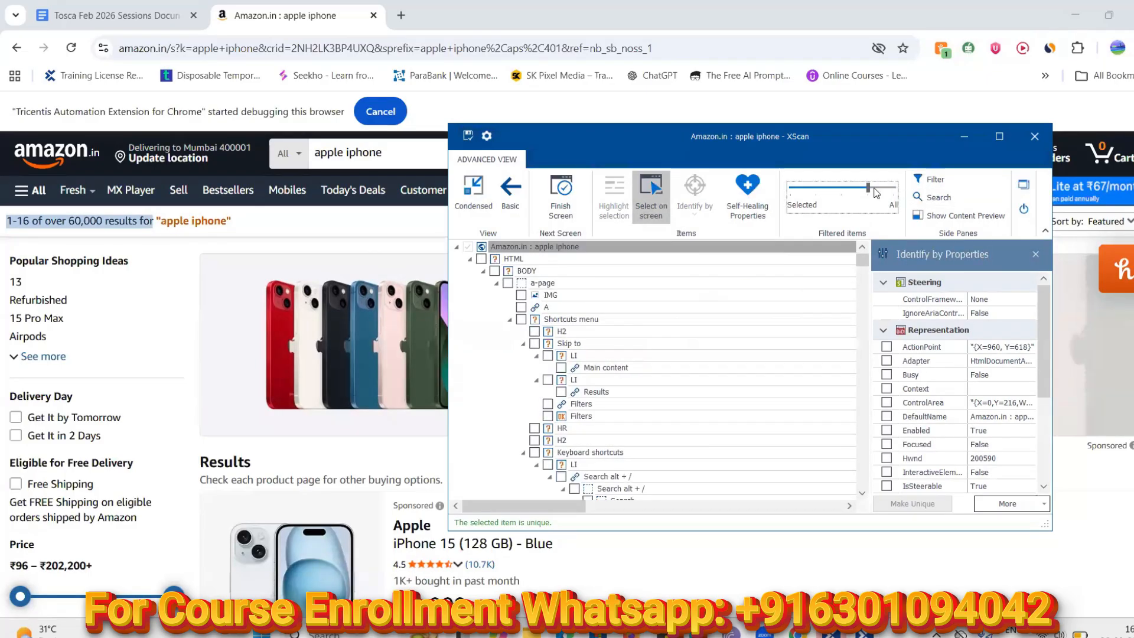
click(896, 193)
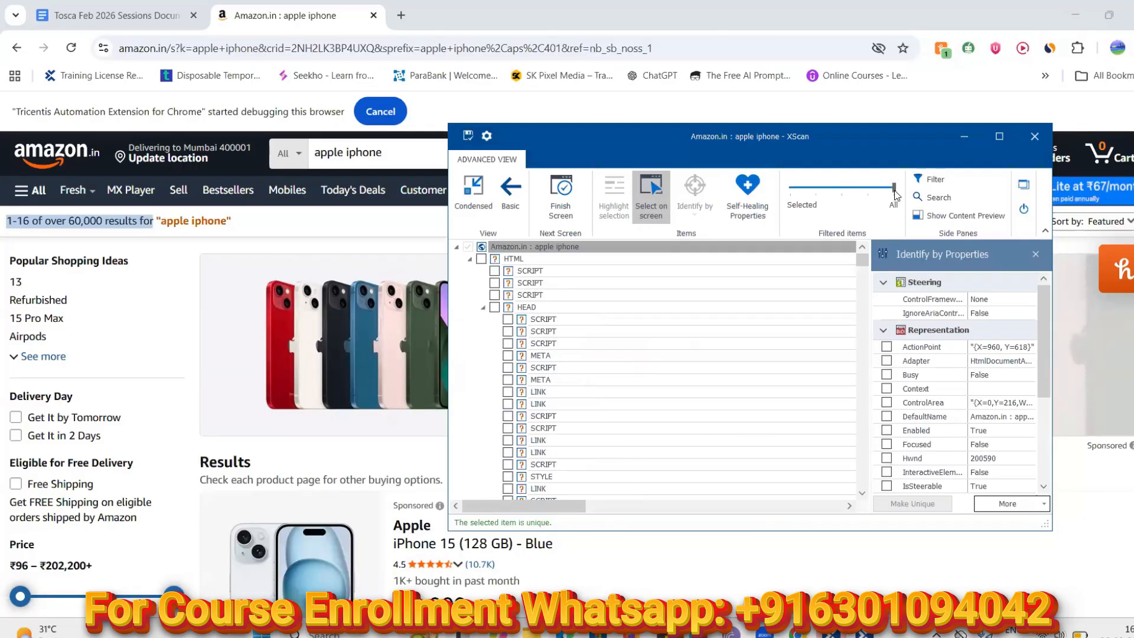
drag(894, 193, 869, 194)
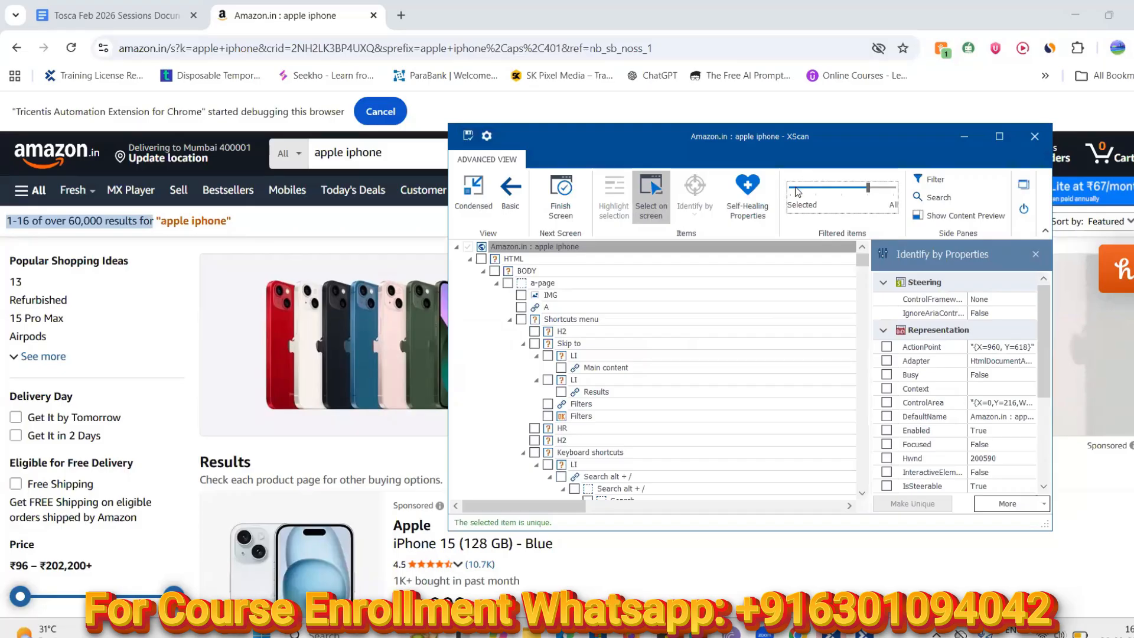
click(842, 188)
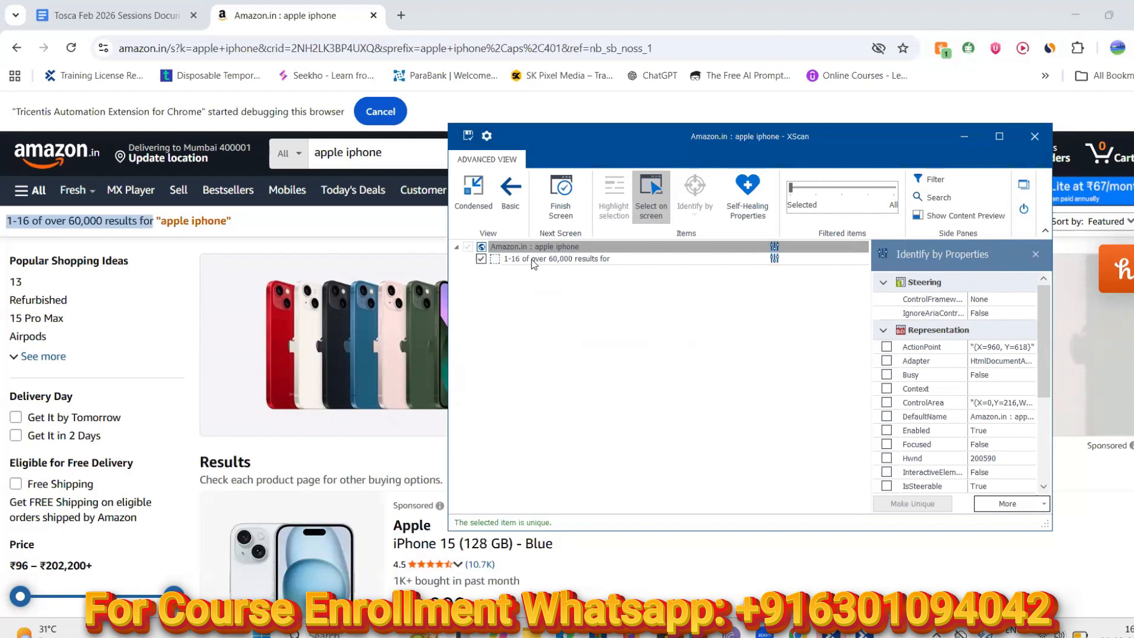
click(533, 259)
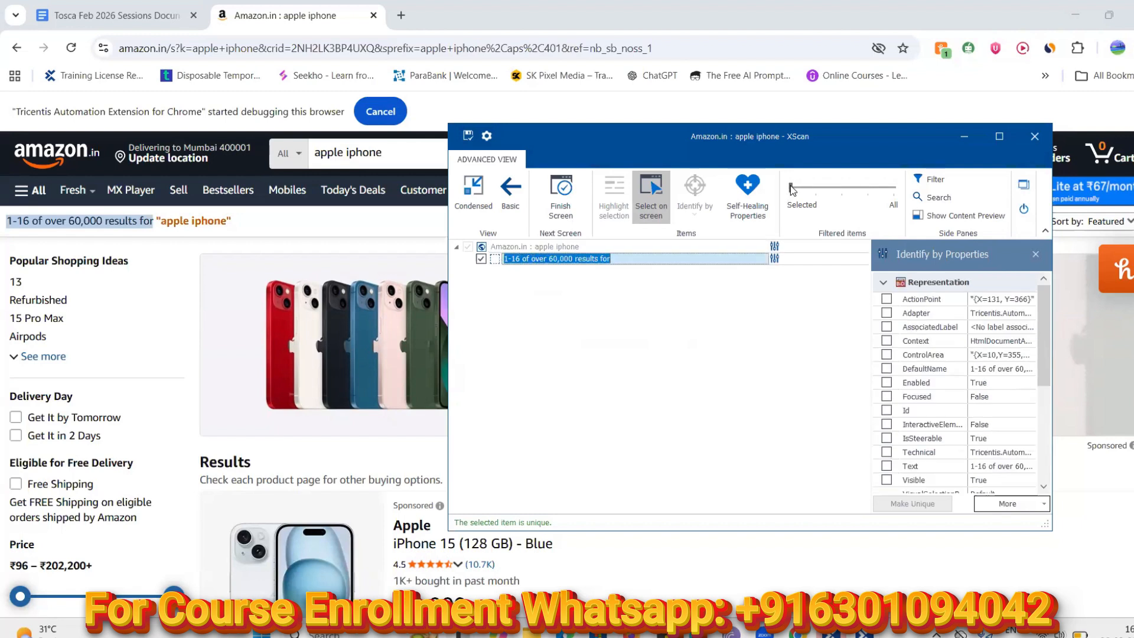
Set Filtered items to All and check the parent results-count heading
drag(795, 189, 867, 197)
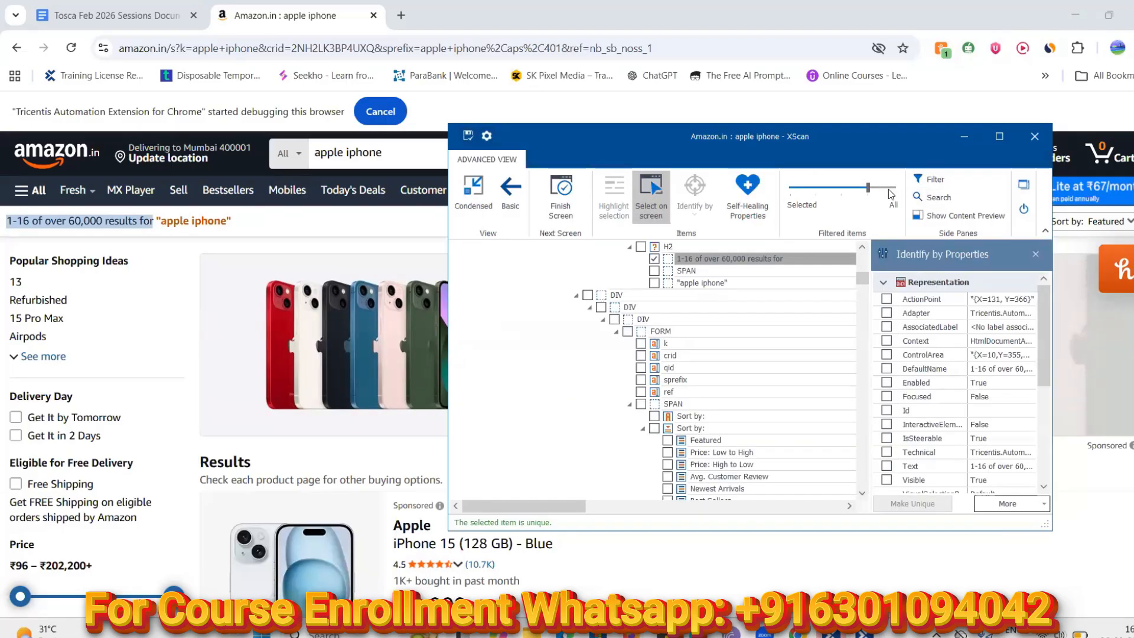
drag(869, 189, 887, 190)
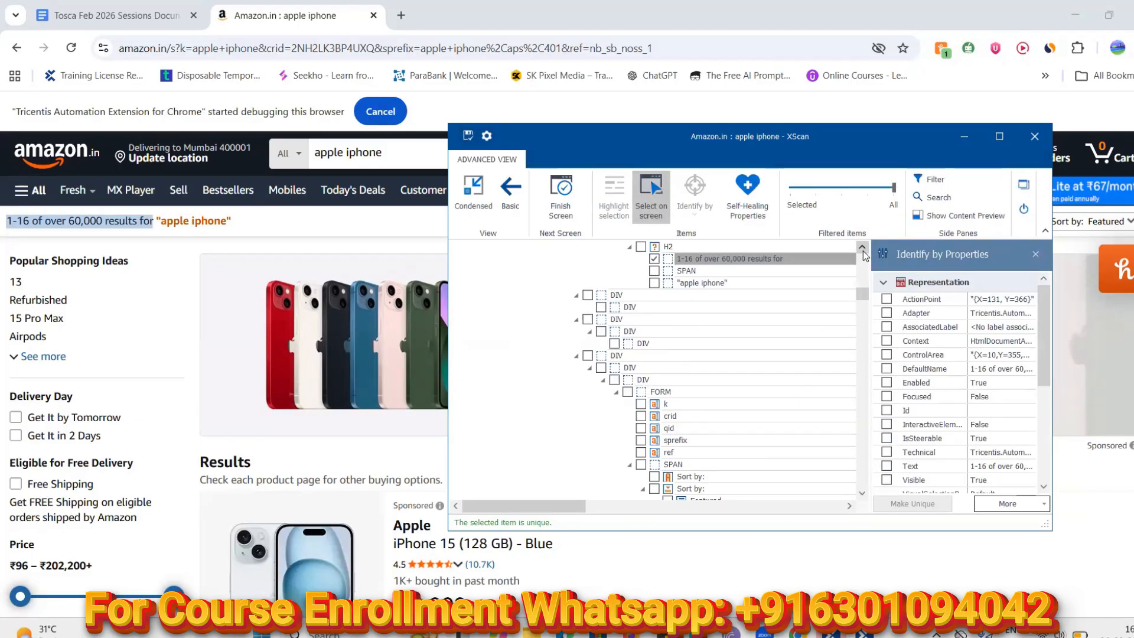
scroll(863, 250, up, 2)
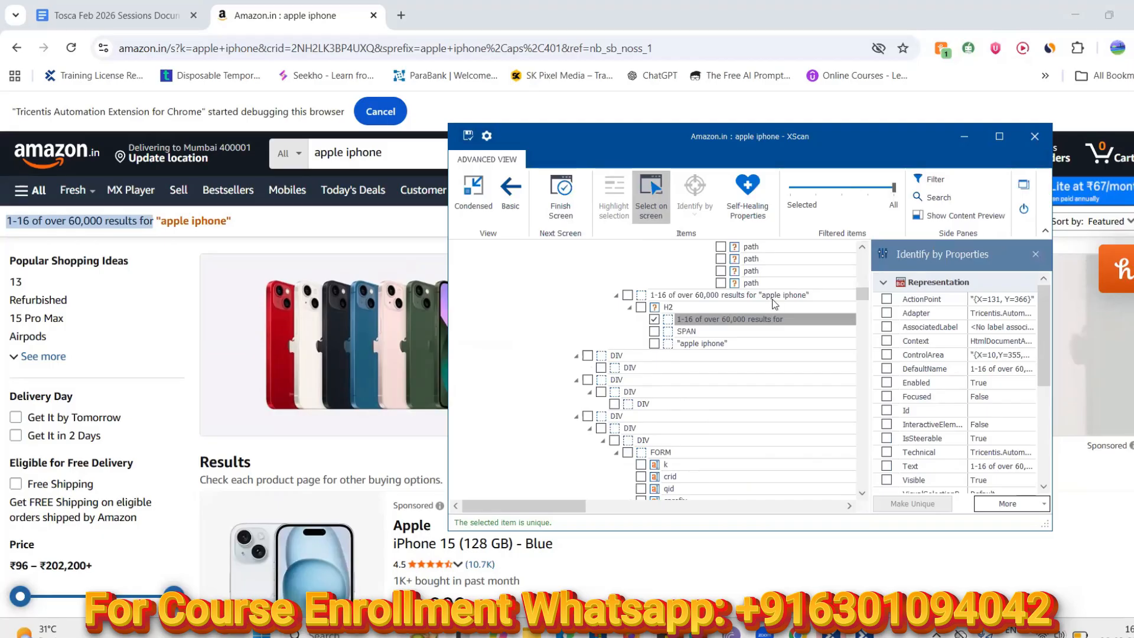
click(627, 295)
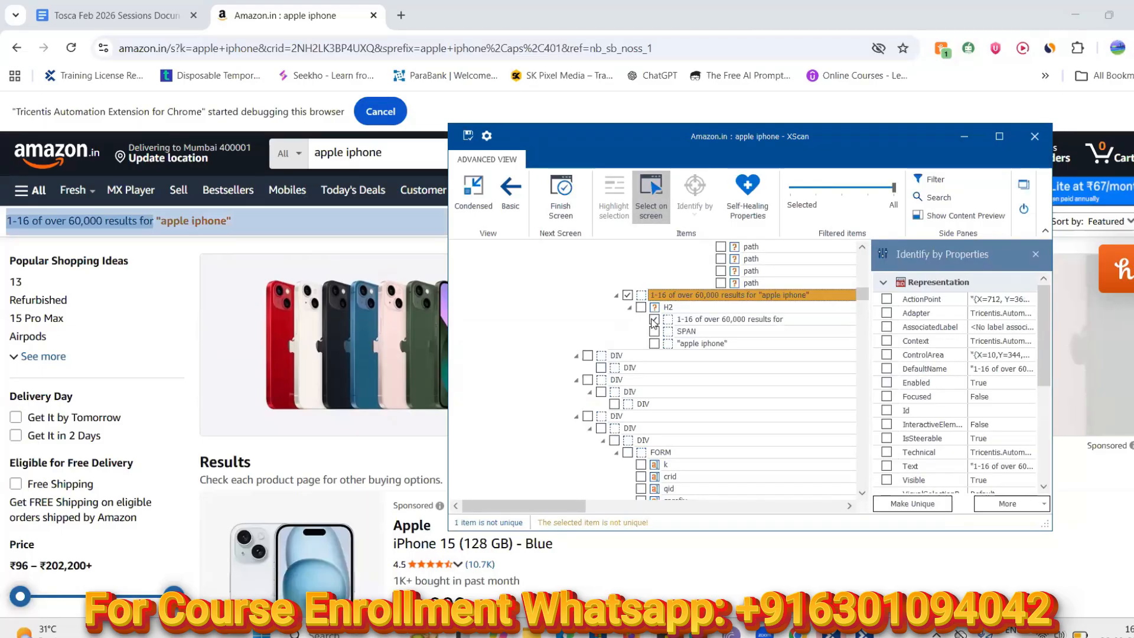
Uncheck the inner results text, make the heading unique and review its ClassName value
click(654, 321)
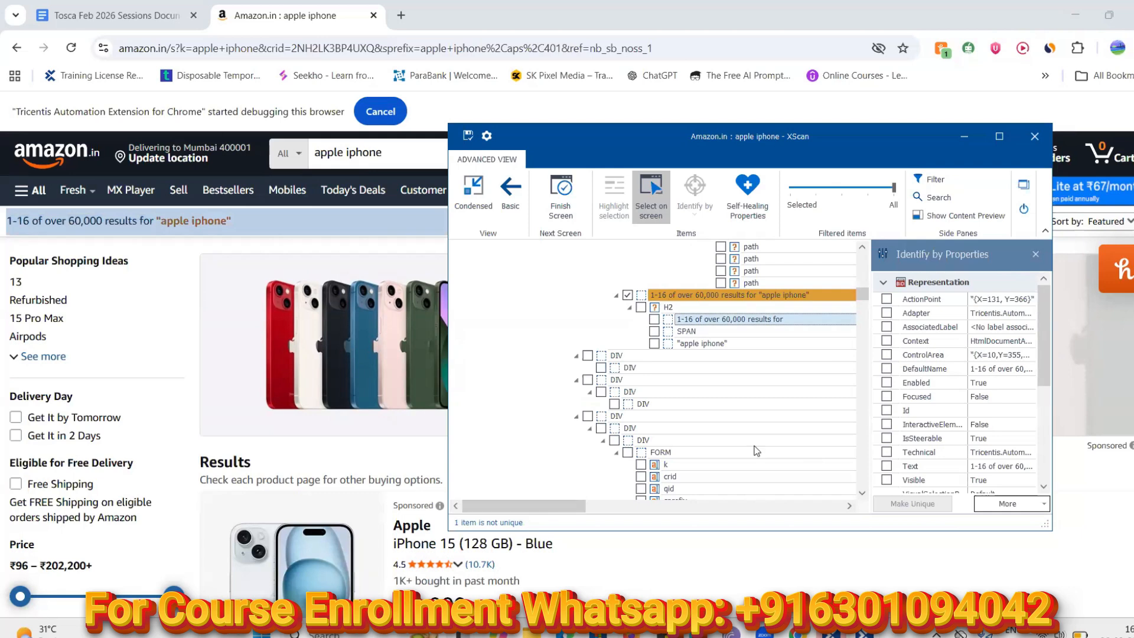
click(659, 299)
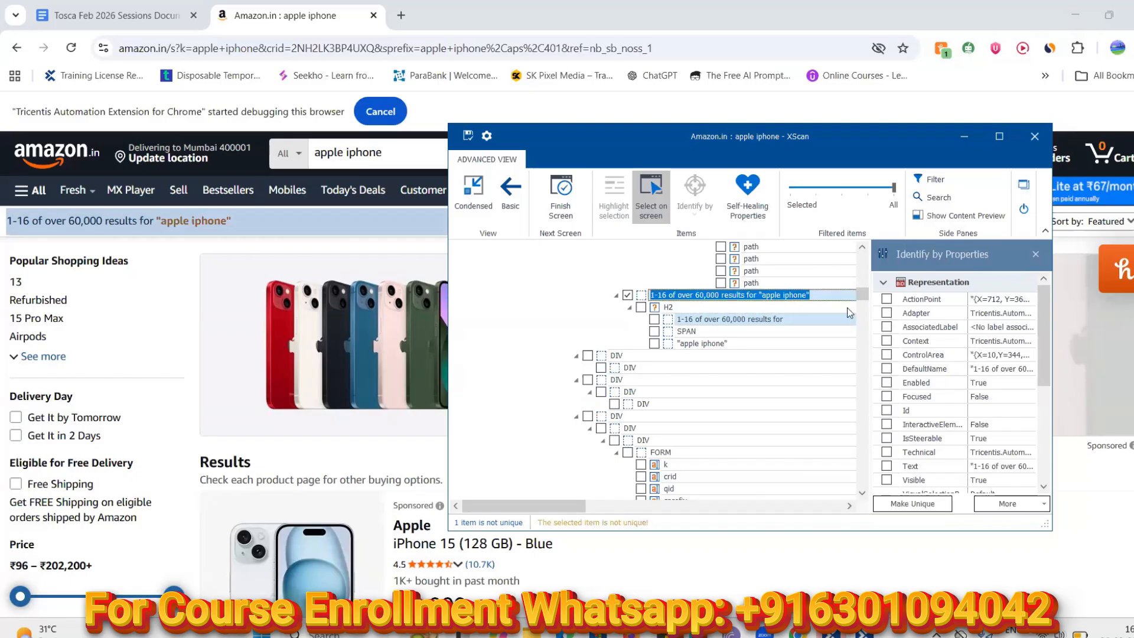
click(898, 505)
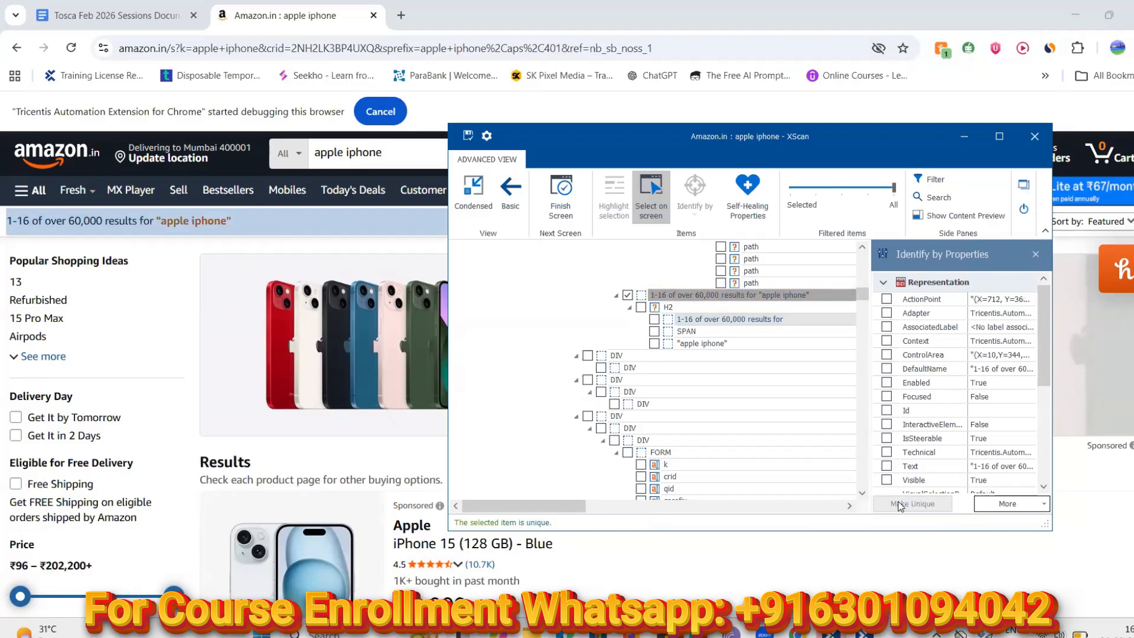
drag(1044, 373, 1048, 319)
mouse_move(1059, 426)
mouse_down()
mouse_move(1058, 442)
mouse_move(1008, 356)
mouse_move(1039, 368)
mouse_move(1051, 447)
mouse_up()
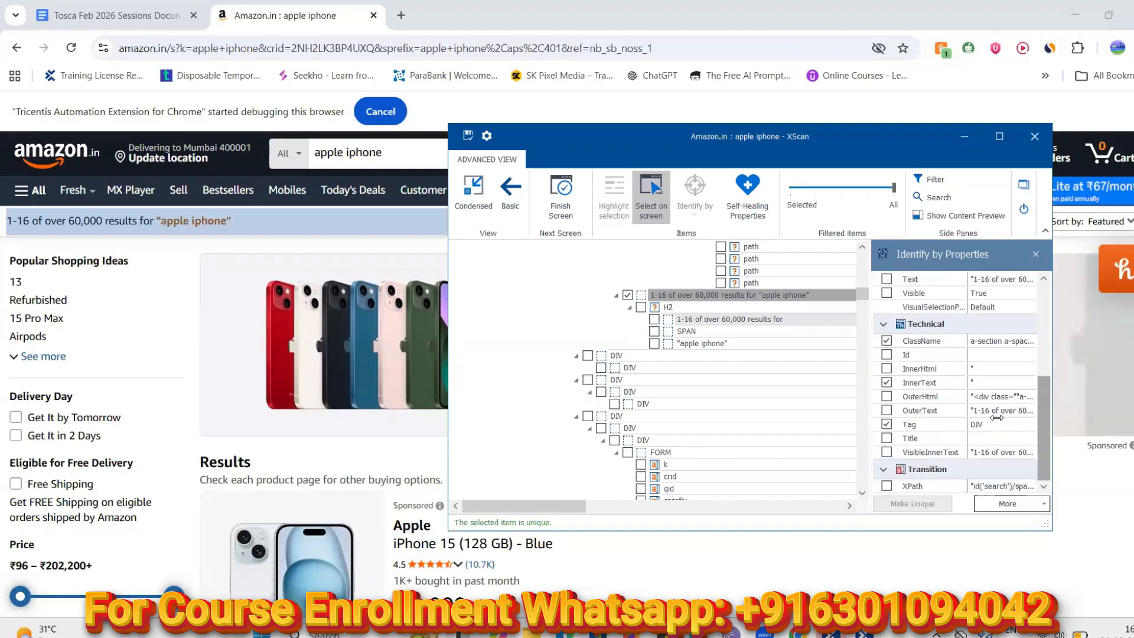
click(1007, 341)
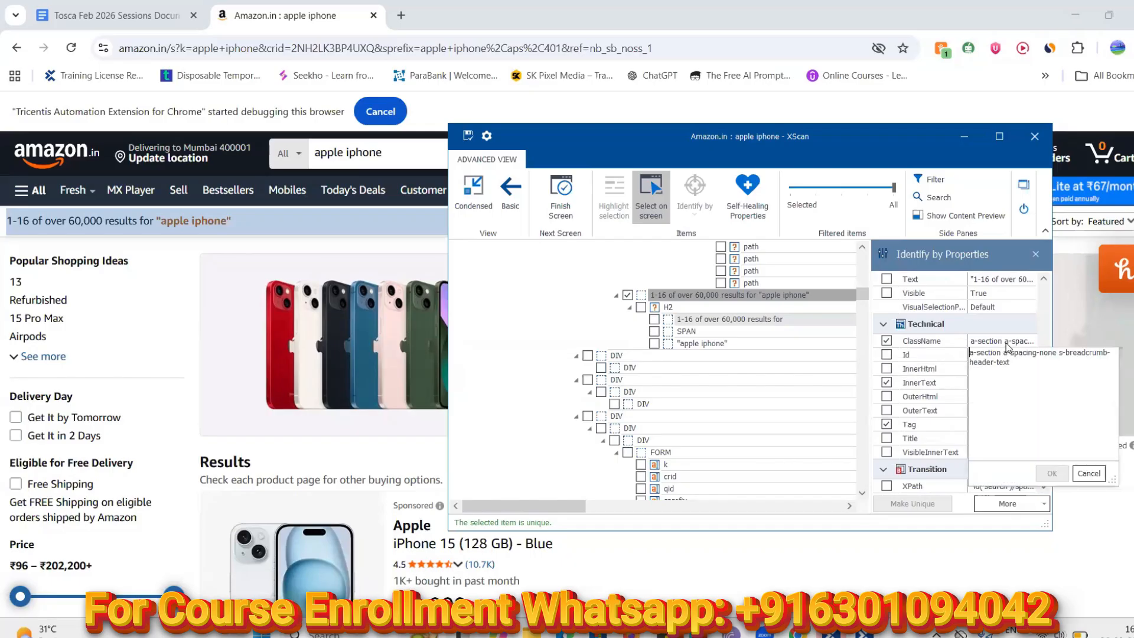
click(1041, 318)
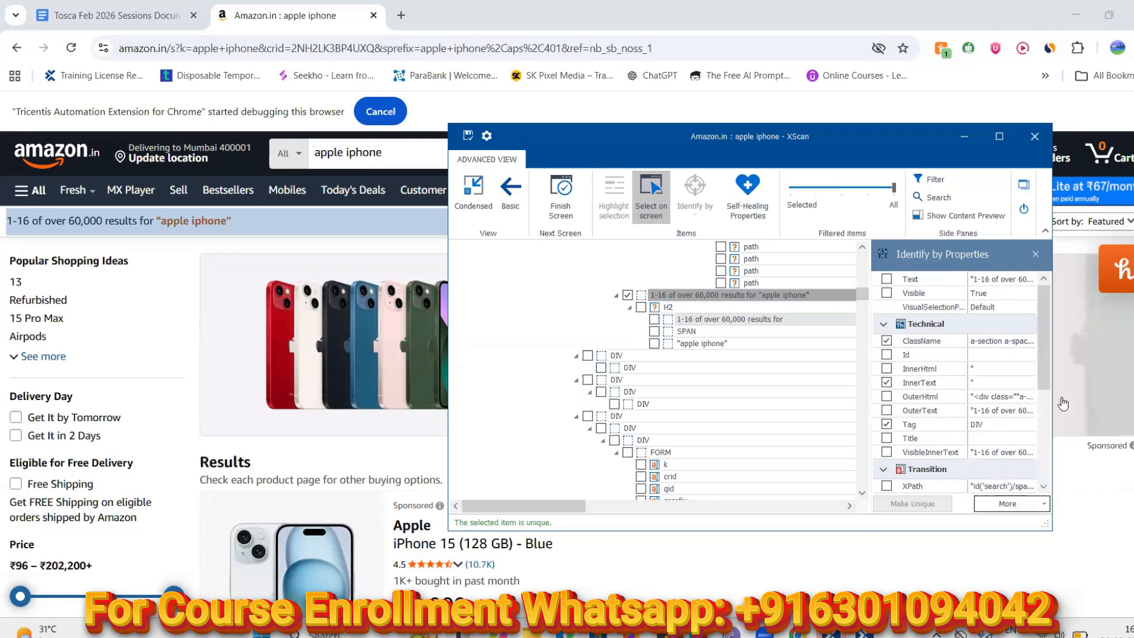
scroll(1014, 431, up, 5)
drag(1045, 364, 1038, 455)
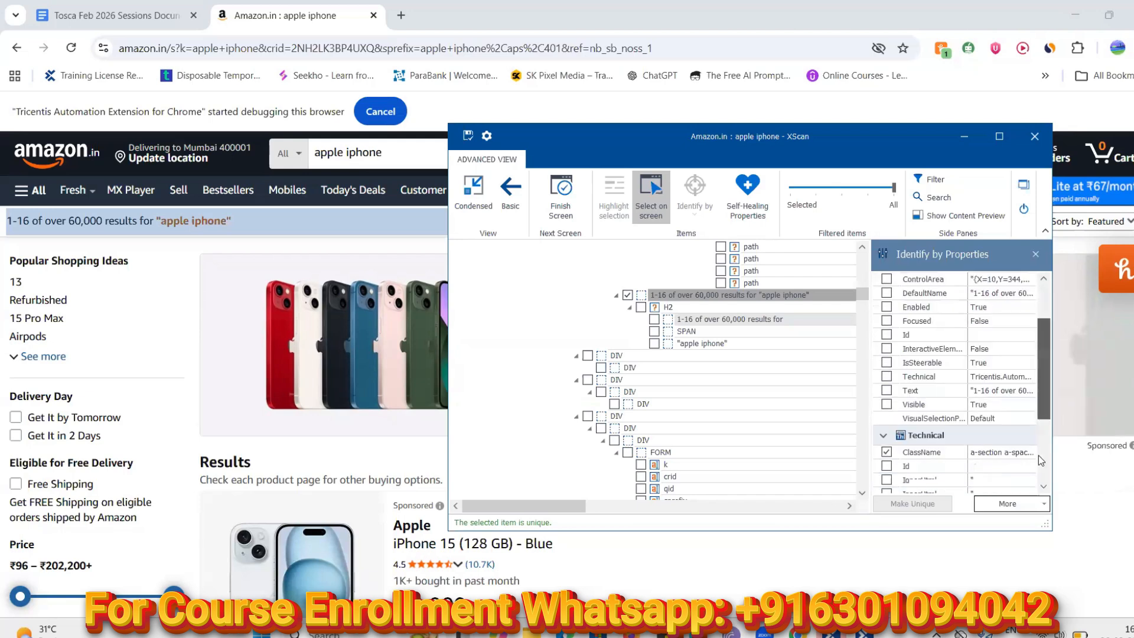
click(1023, 347)
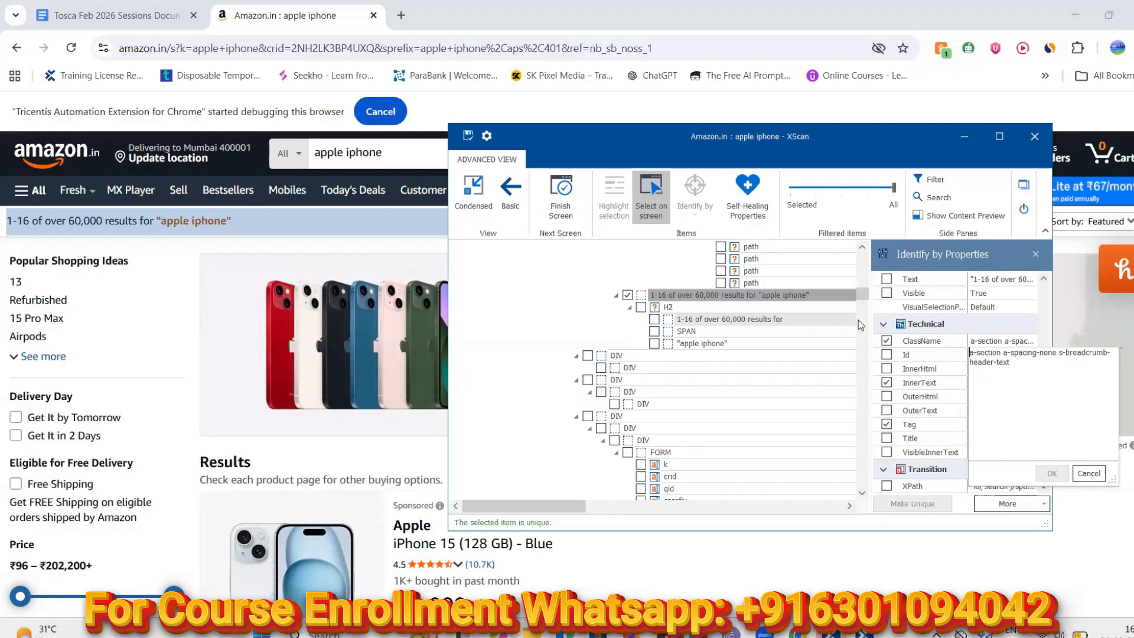
click(873, 308)
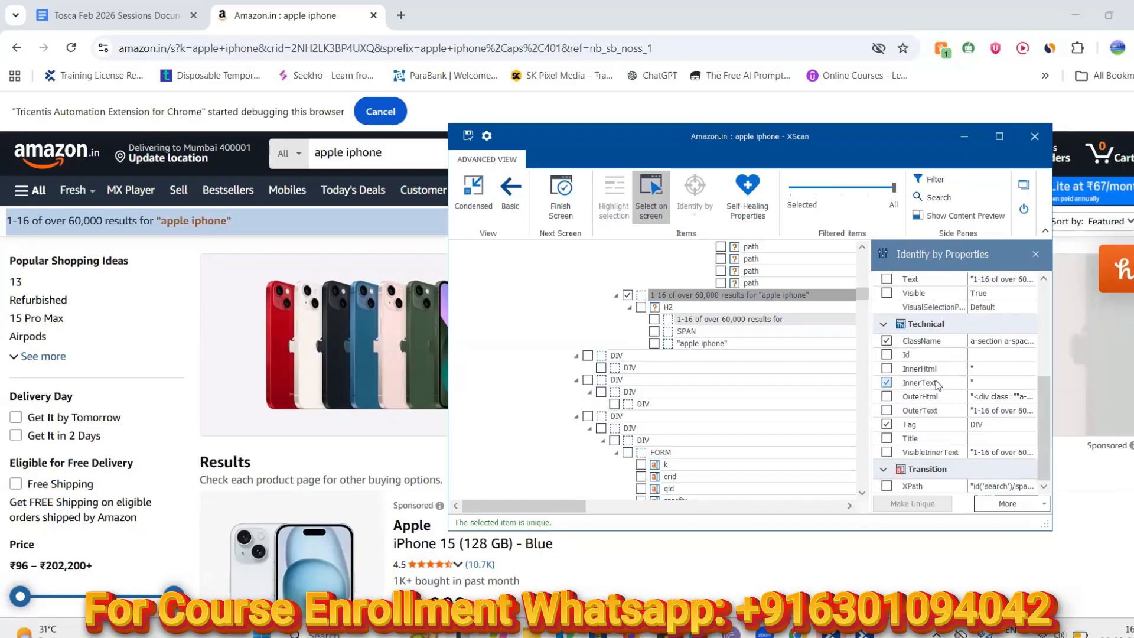
Stop identifying the heading by InnerText and review its DefaultName value
click(955, 378)
drag(1040, 390, 1044, 303)
scroll(1044, 302, up, 1)
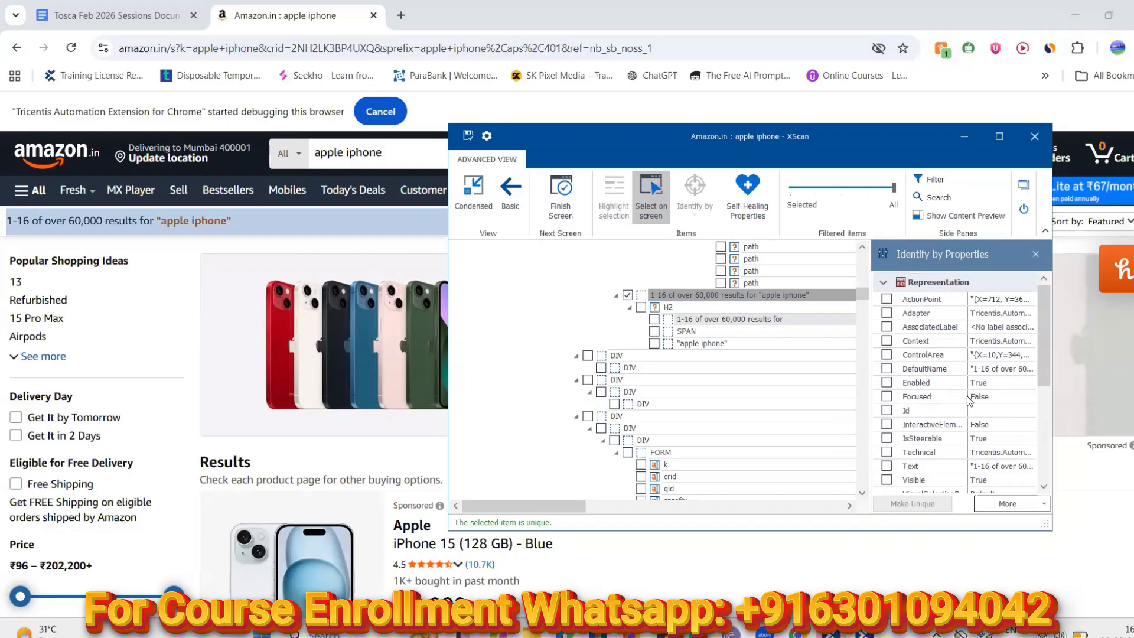
click(1018, 371)
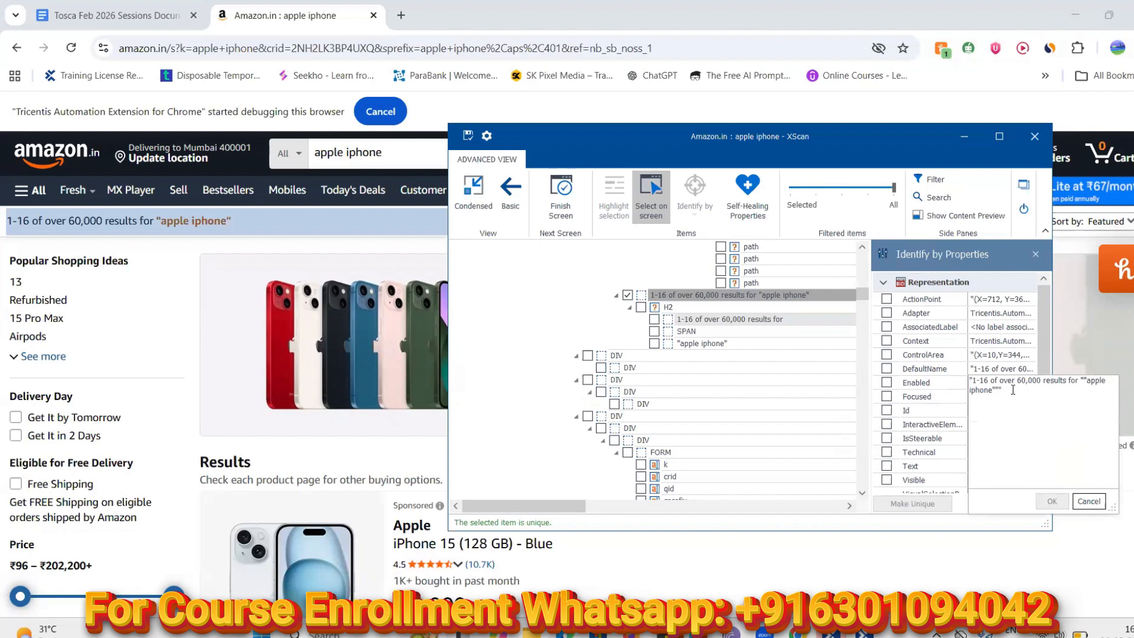
drag(1043, 341, 1038, 443)
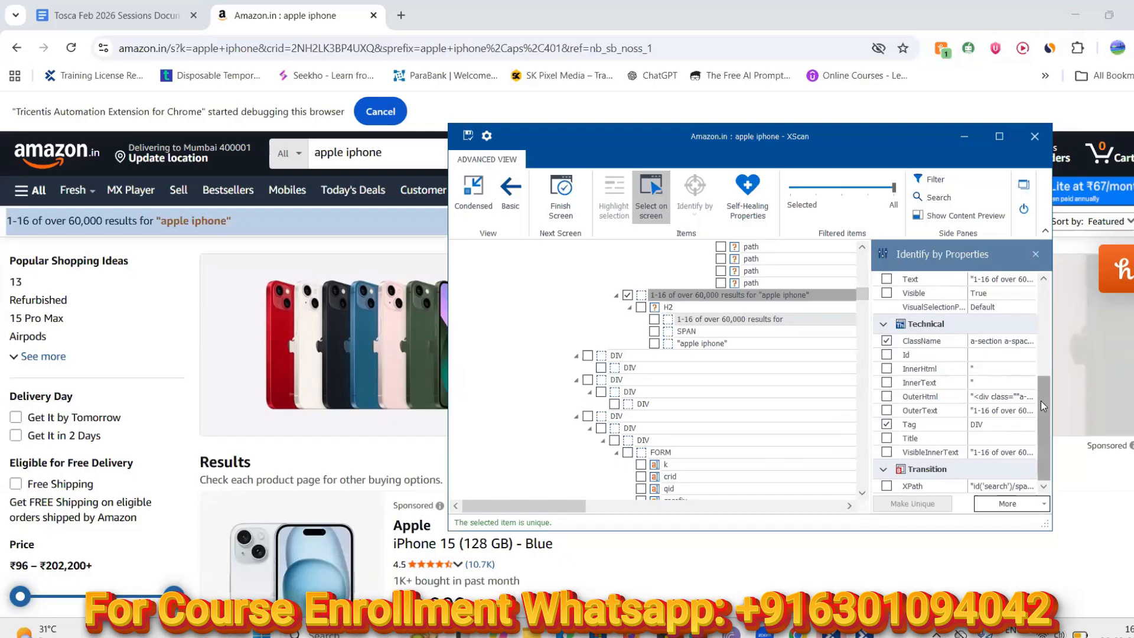
Save the 'Amazon.in : apple iphone' module and close XScan
click(771, 295)
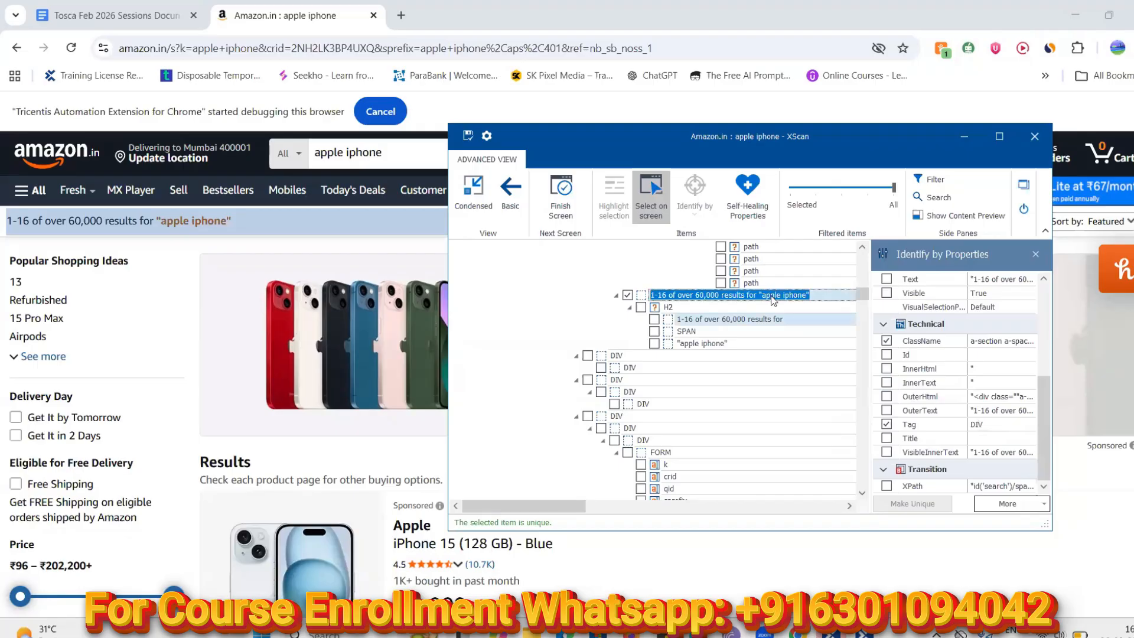
click(466, 136)
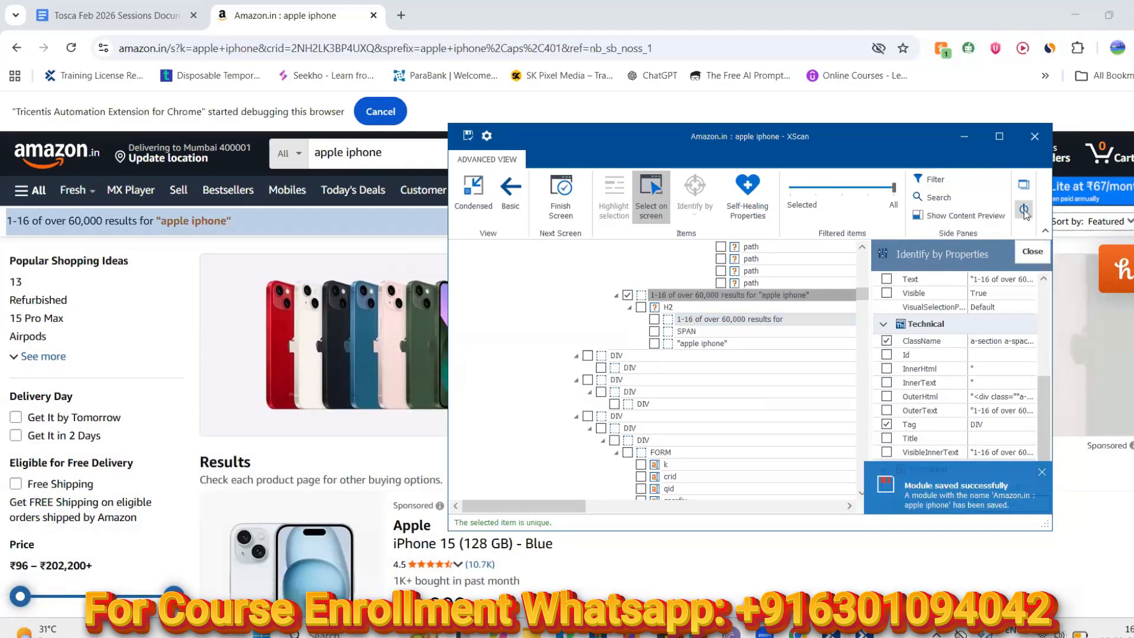
click(1023, 211)
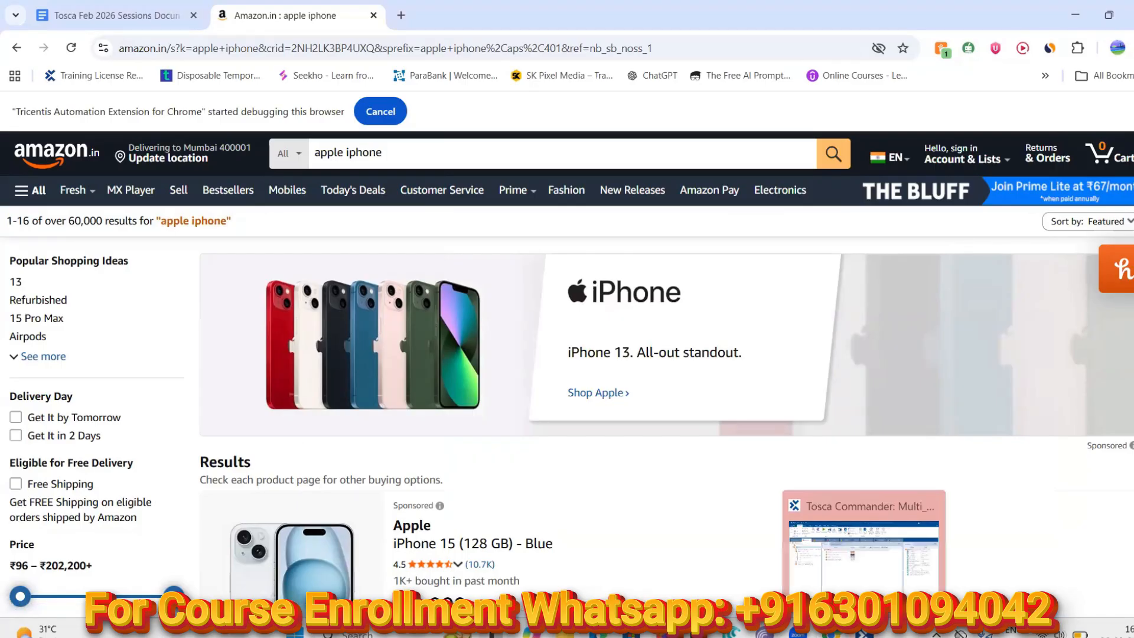
Check out the Amazon folder under TestCases and expand it
click(864, 630)
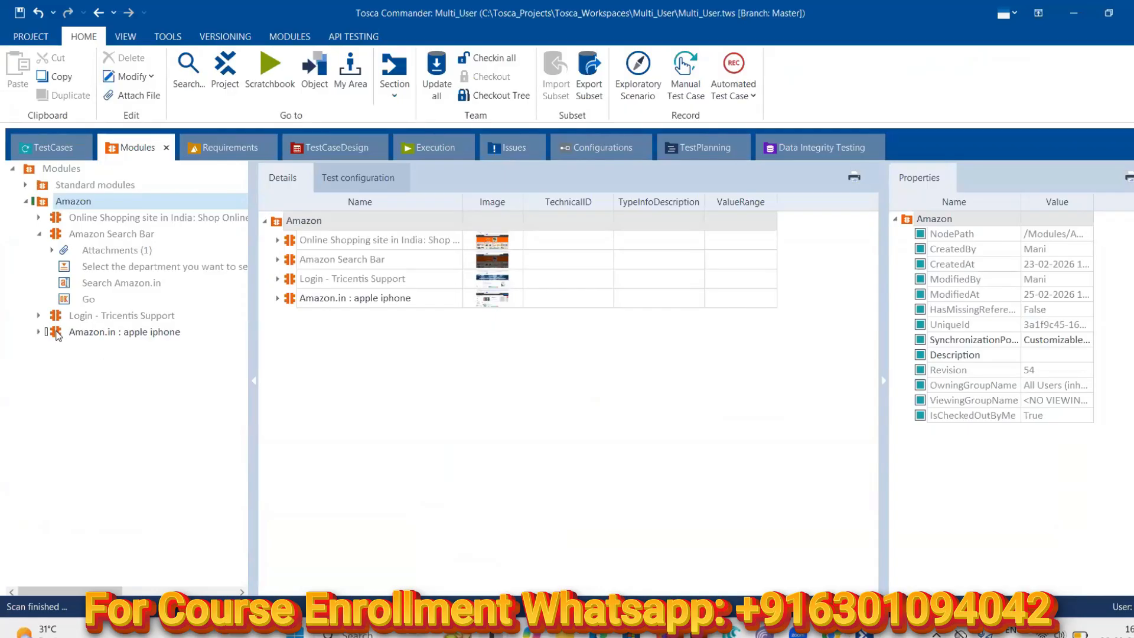
click(42, 155)
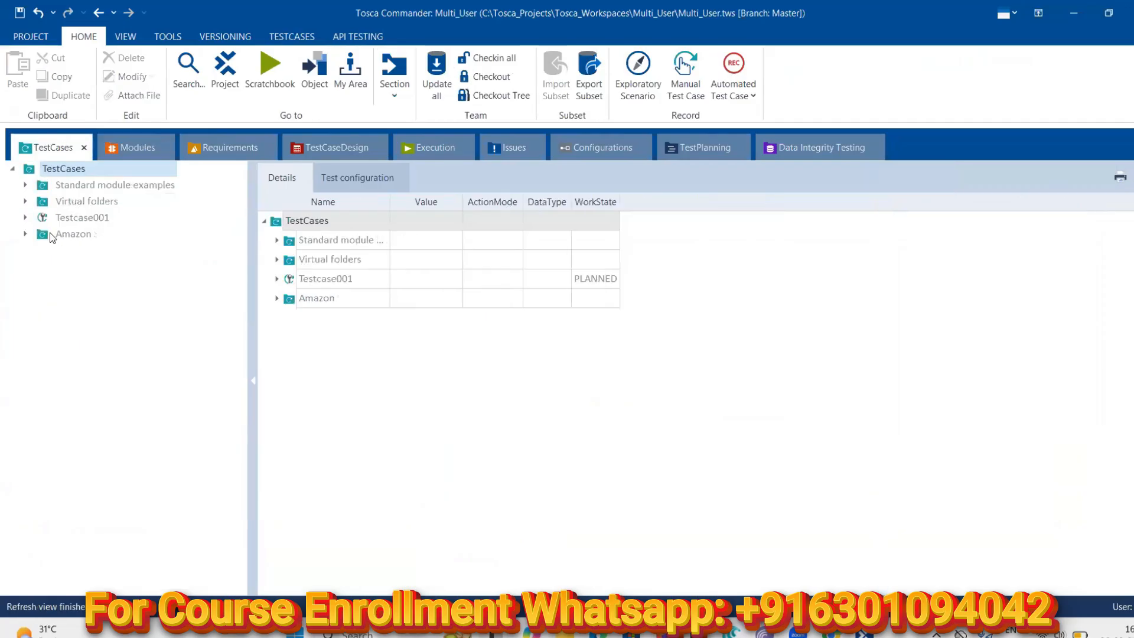
right_click(42, 234)
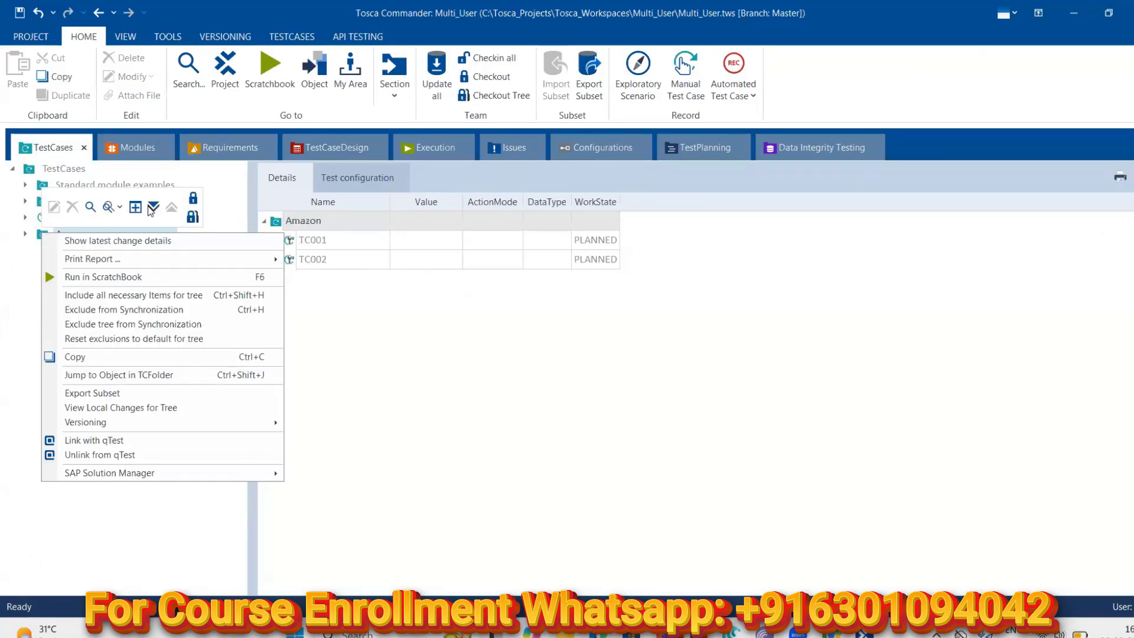
click(195, 197)
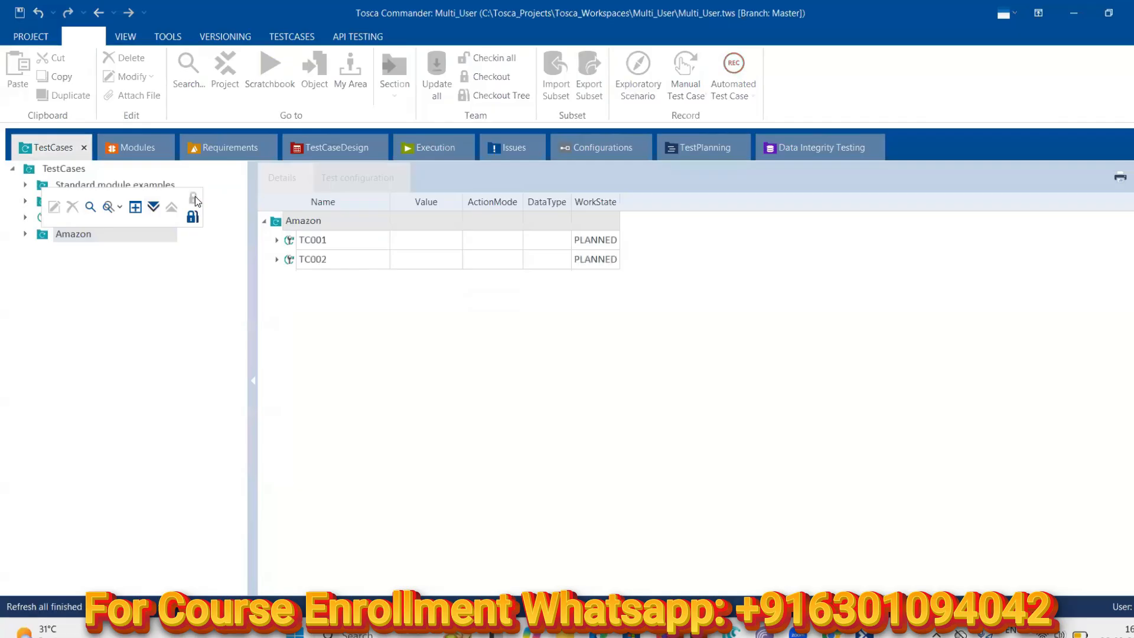
click(24, 235)
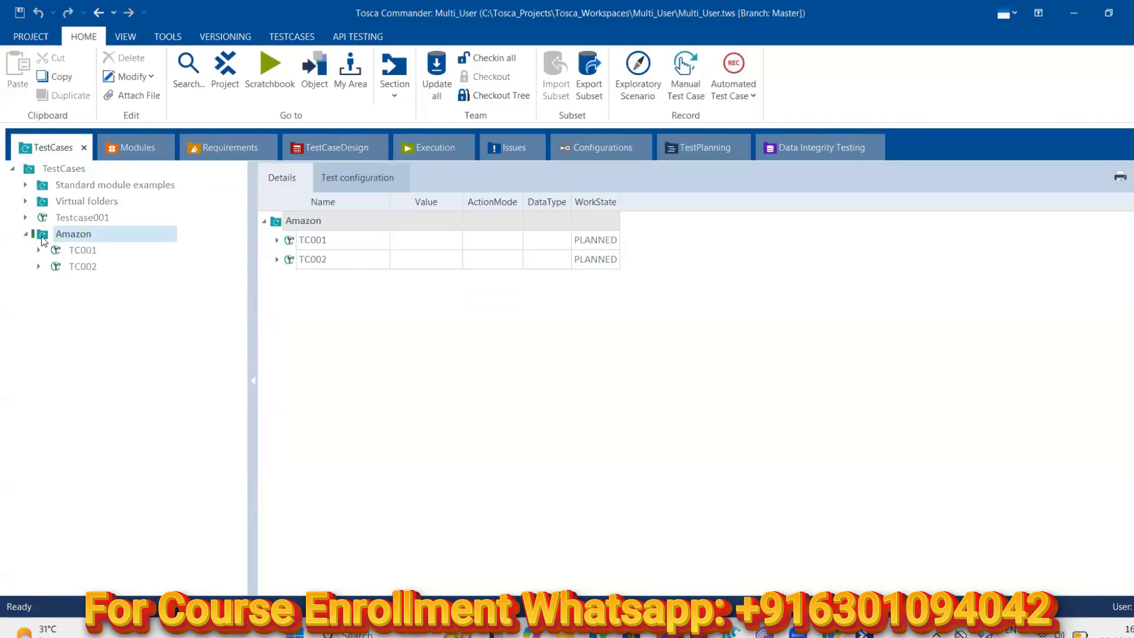
Create a new test case named TC003 in the Amazon folder
right_click(42, 236)
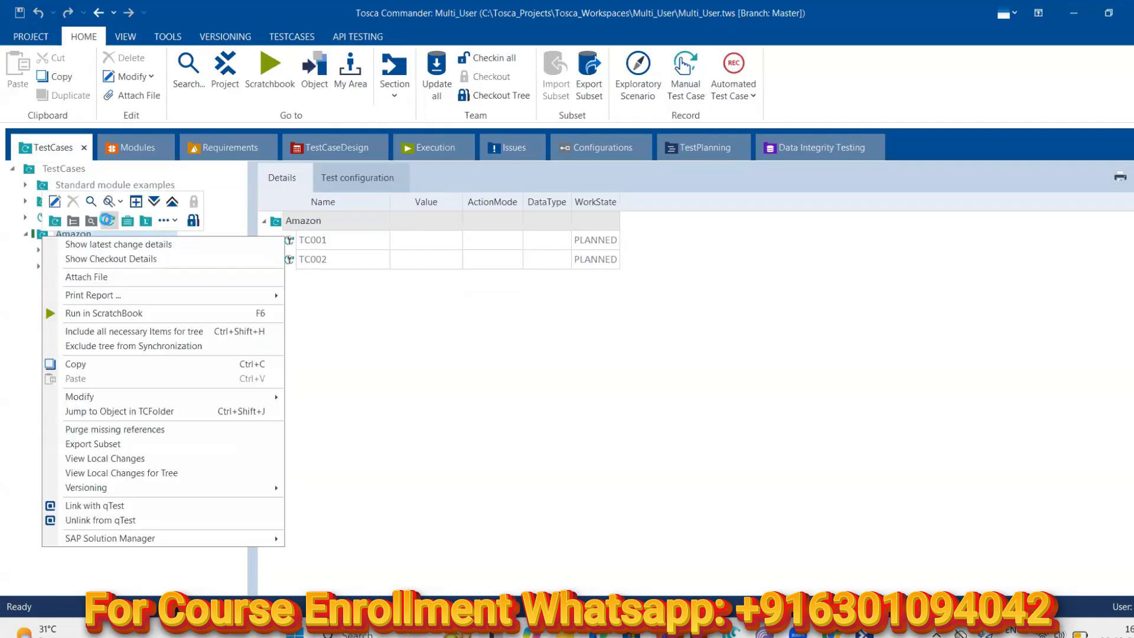
click(108, 221)
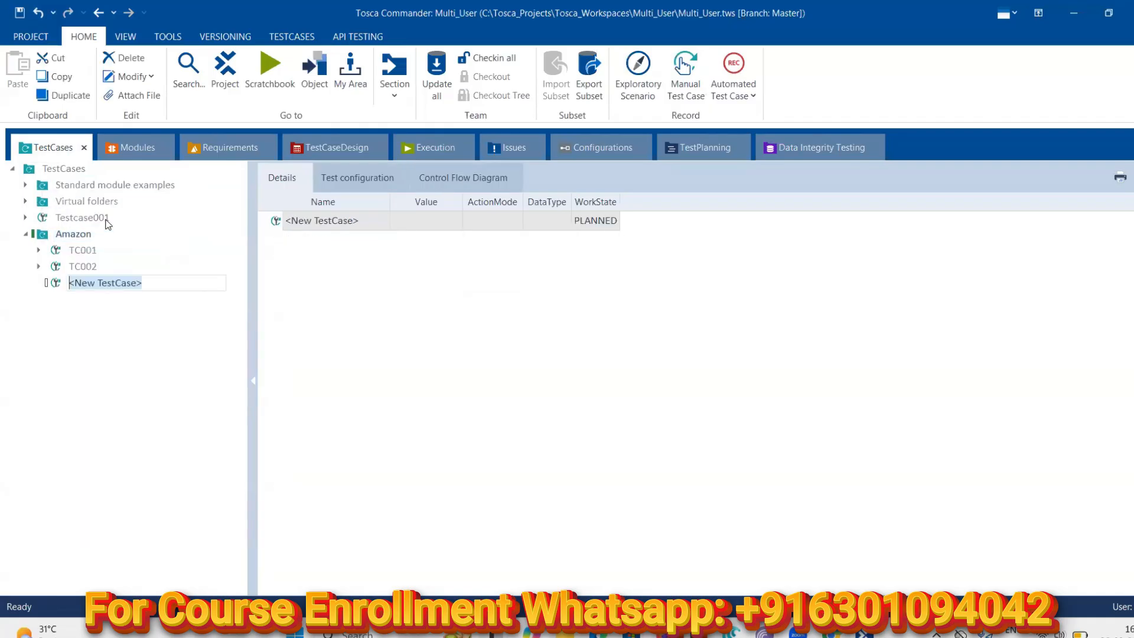
text(TC00)
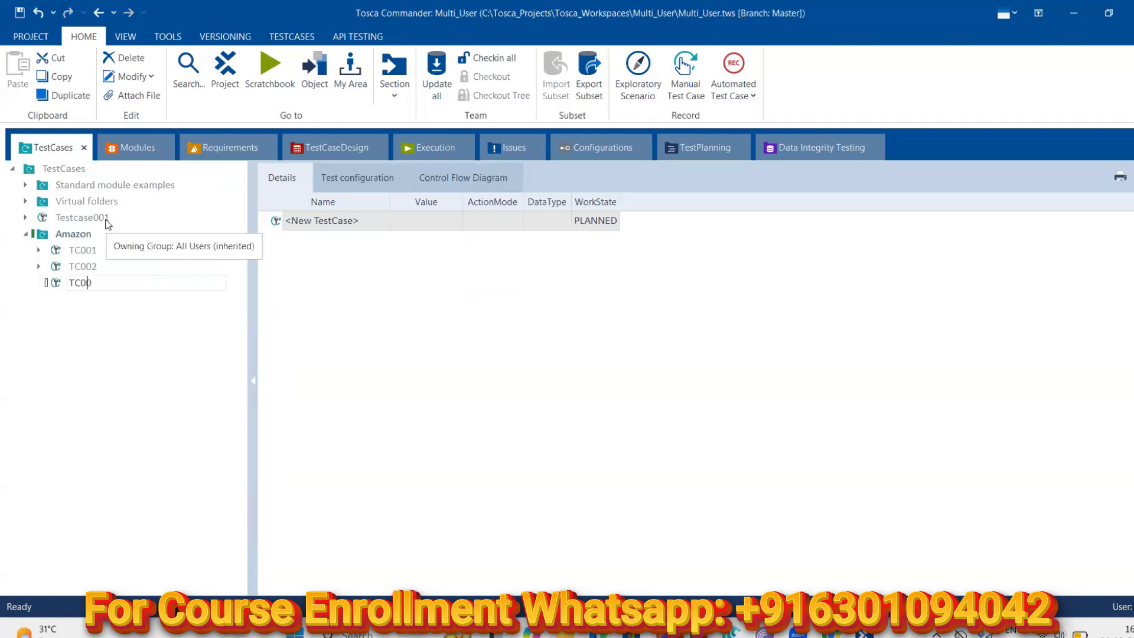
text(3)
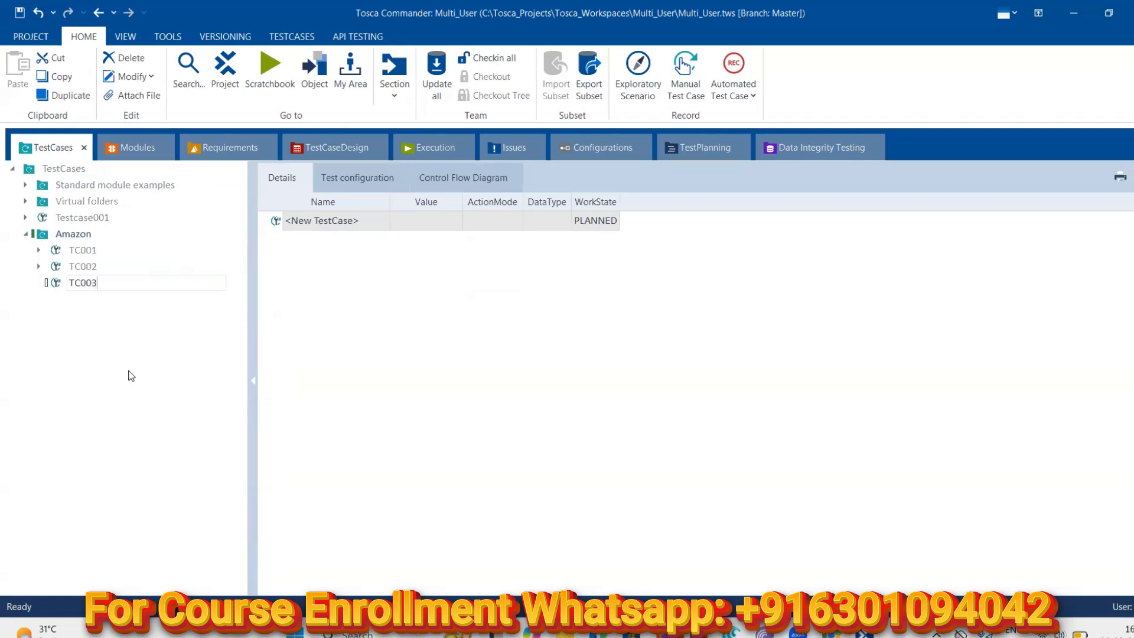
key(Return)
click(139, 149)
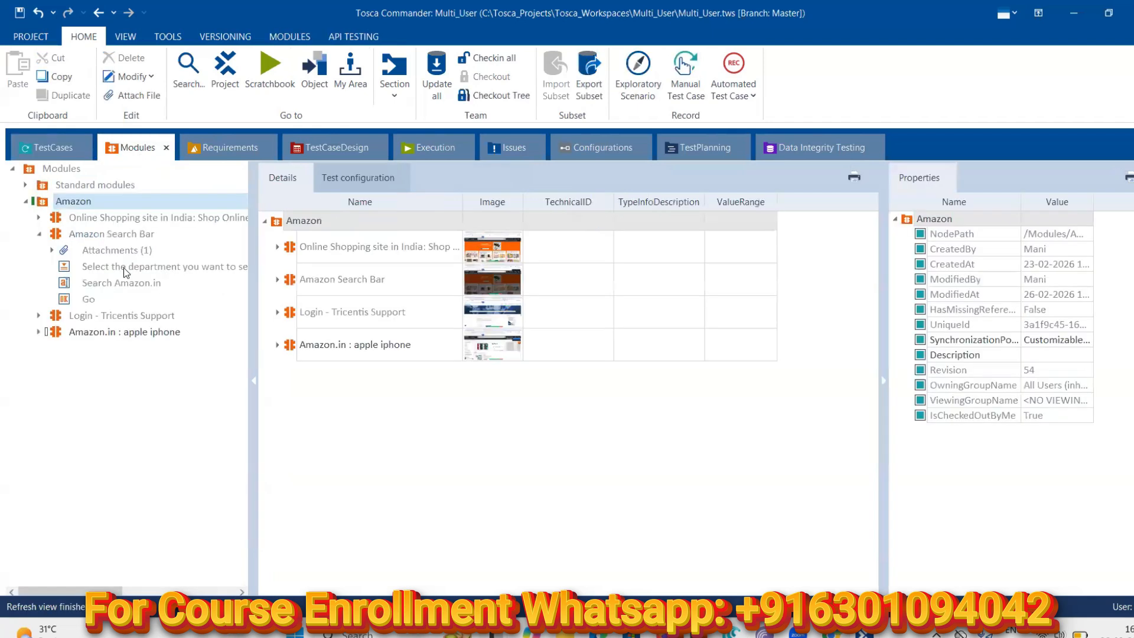
Drag 'Amazon.in : apple iphone' onto TC003, then Jump to Module and re-dock Modules
drag(58, 334, 57, 284)
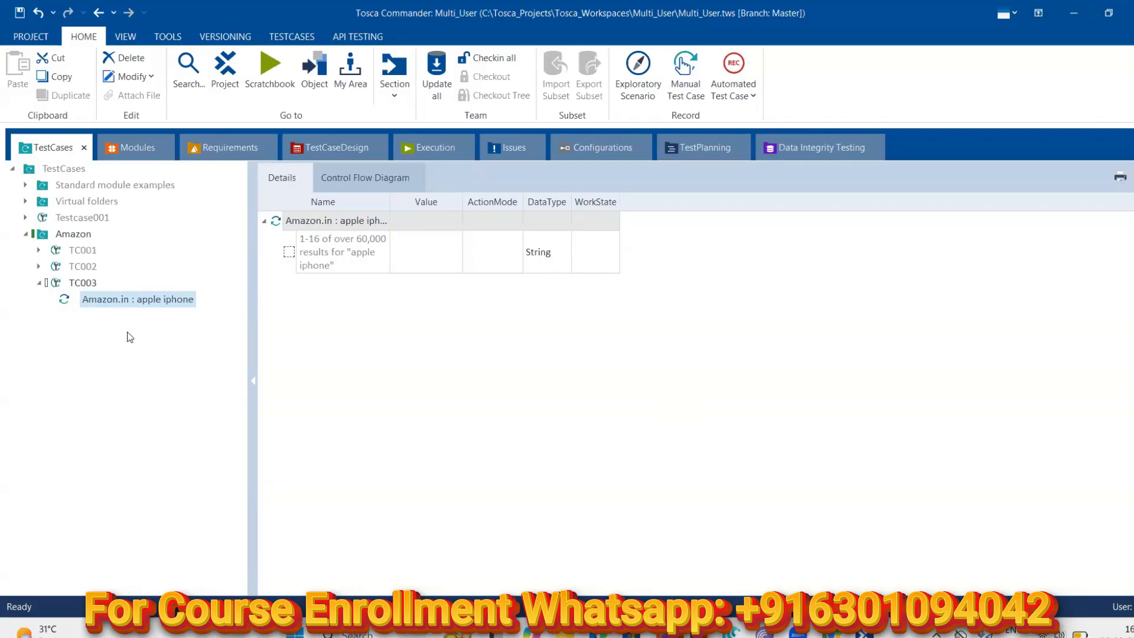
right_click(90, 301)
click(139, 148)
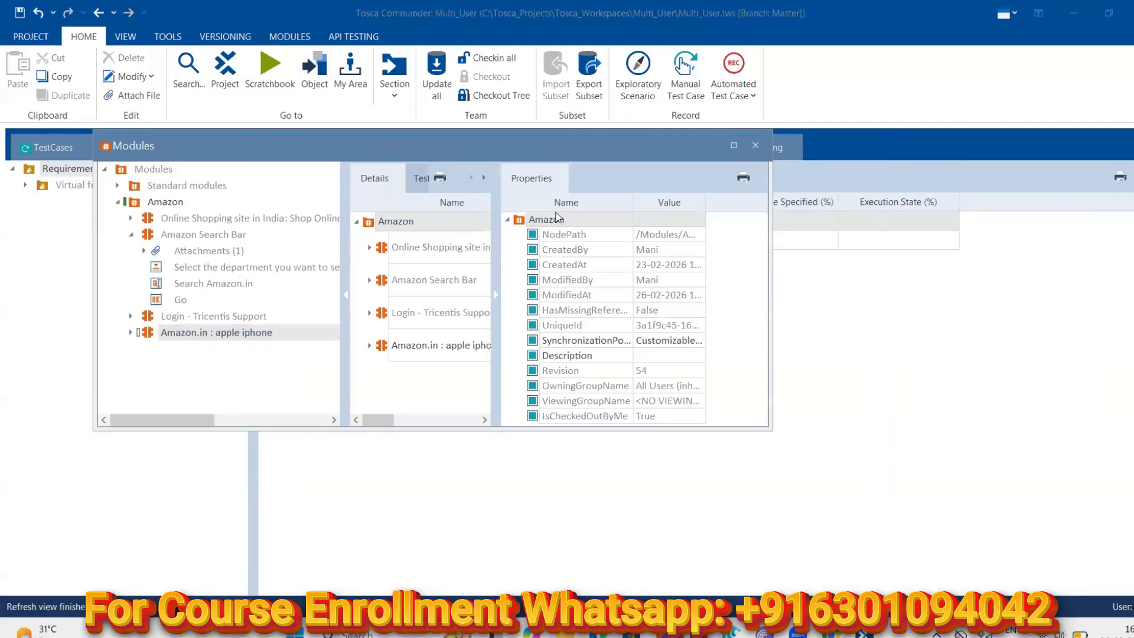
click(756, 145)
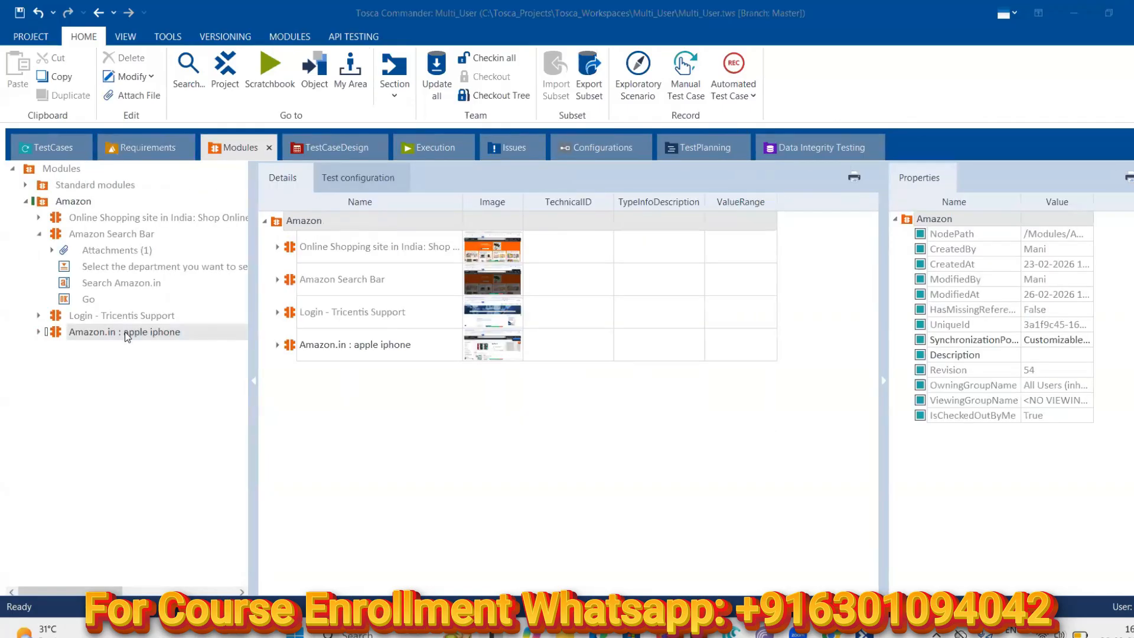
Rescan the 'Amazon.in : apple iphone' module and move the Rescan window aside
right_click(126, 332)
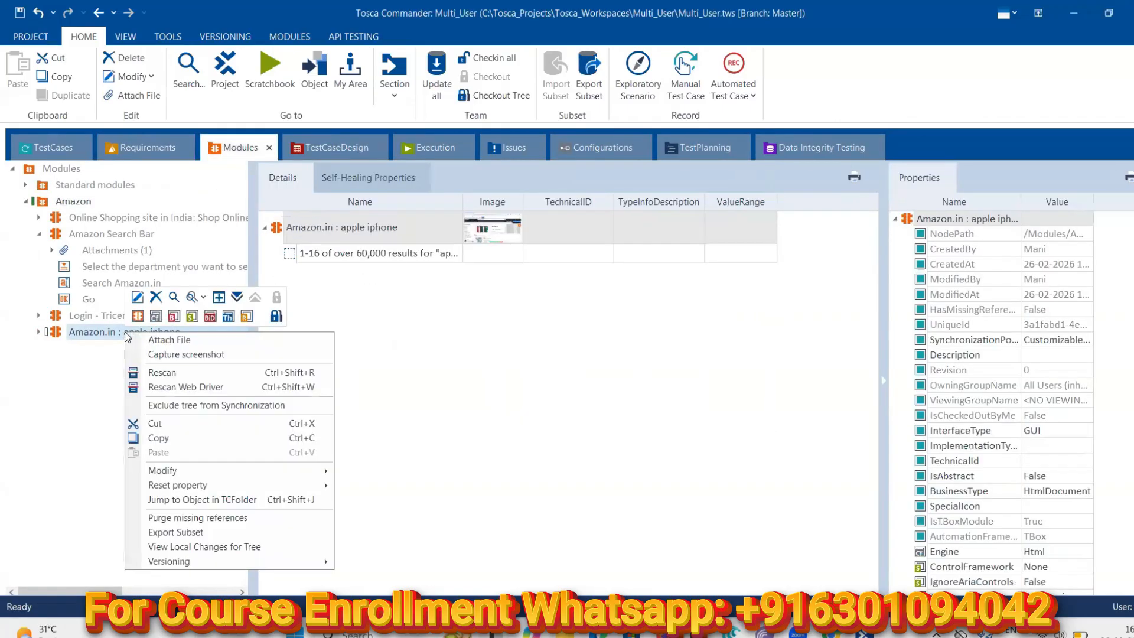
click(161, 372)
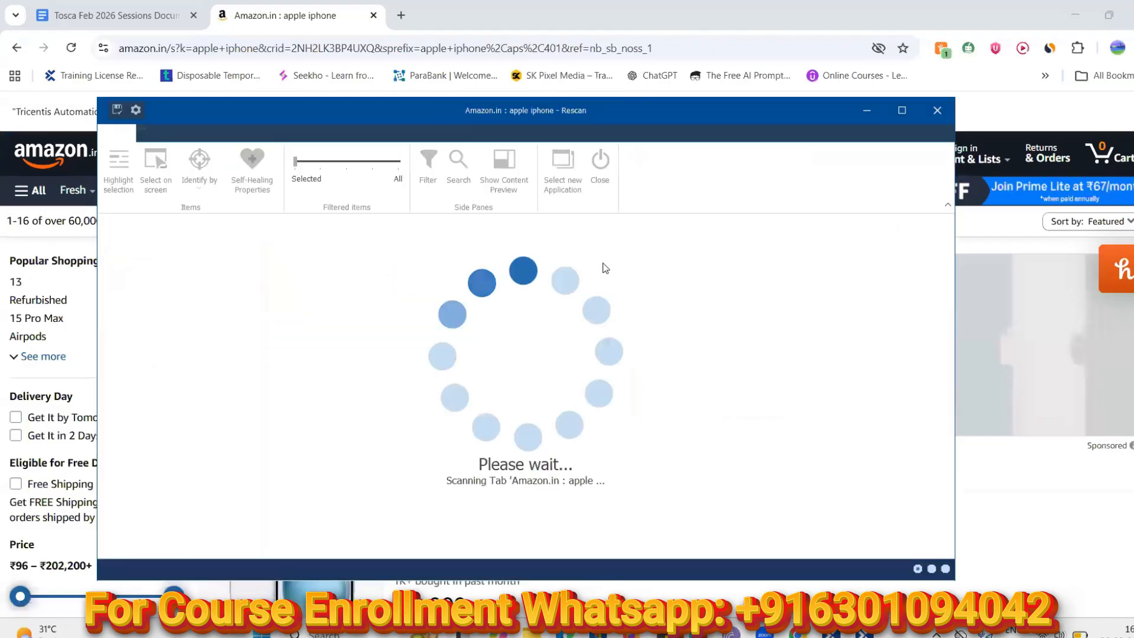
drag(428, 116, 457, 125)
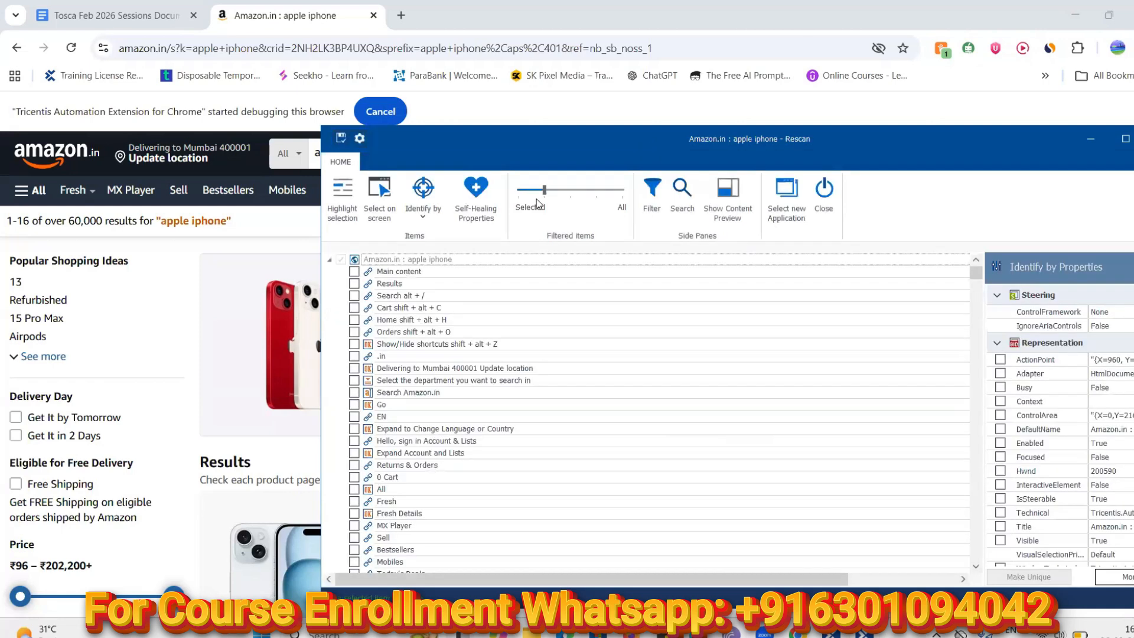
Show all scanned elements, select the results-count container and check its H2 child
drag(544, 194, 521, 194)
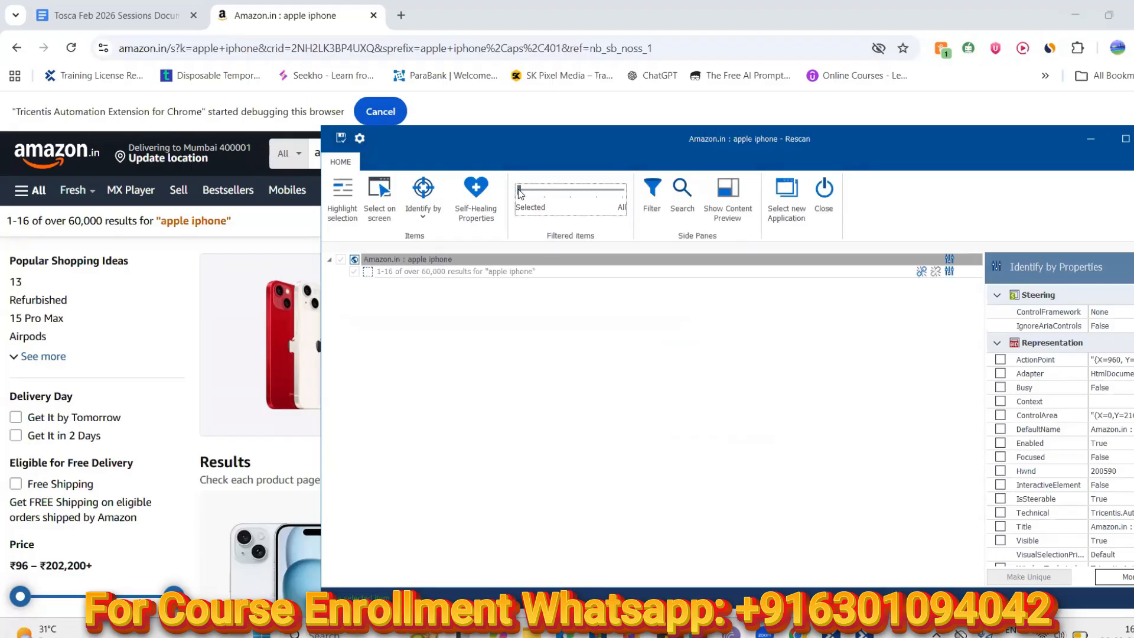
click(505, 273)
drag(519, 191, 637, 194)
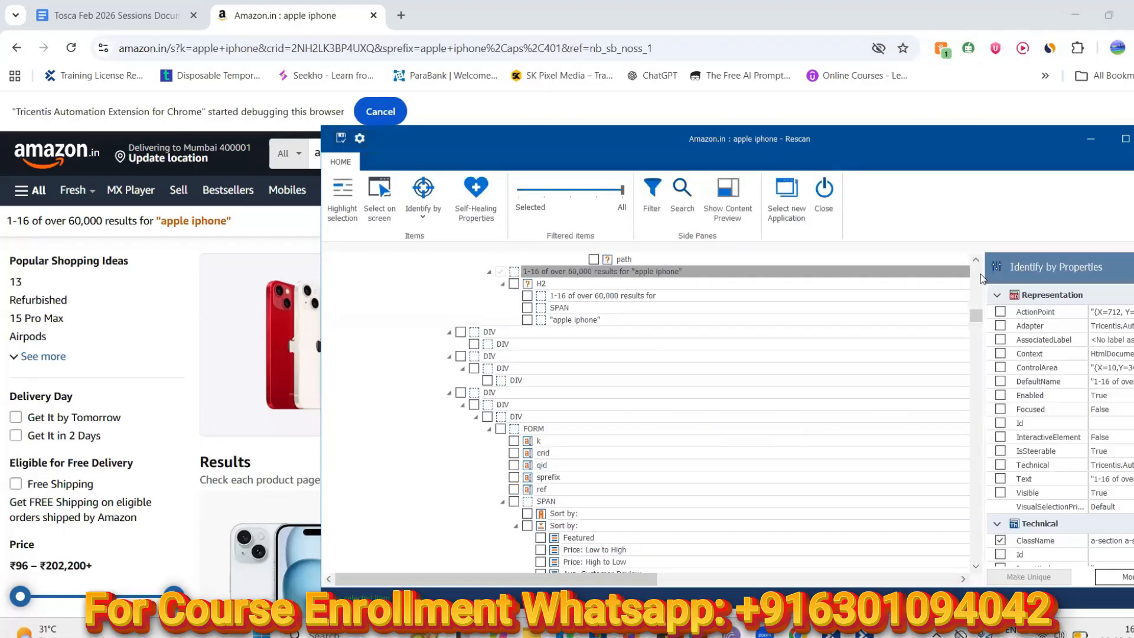
scroll(981, 262, up, 1)
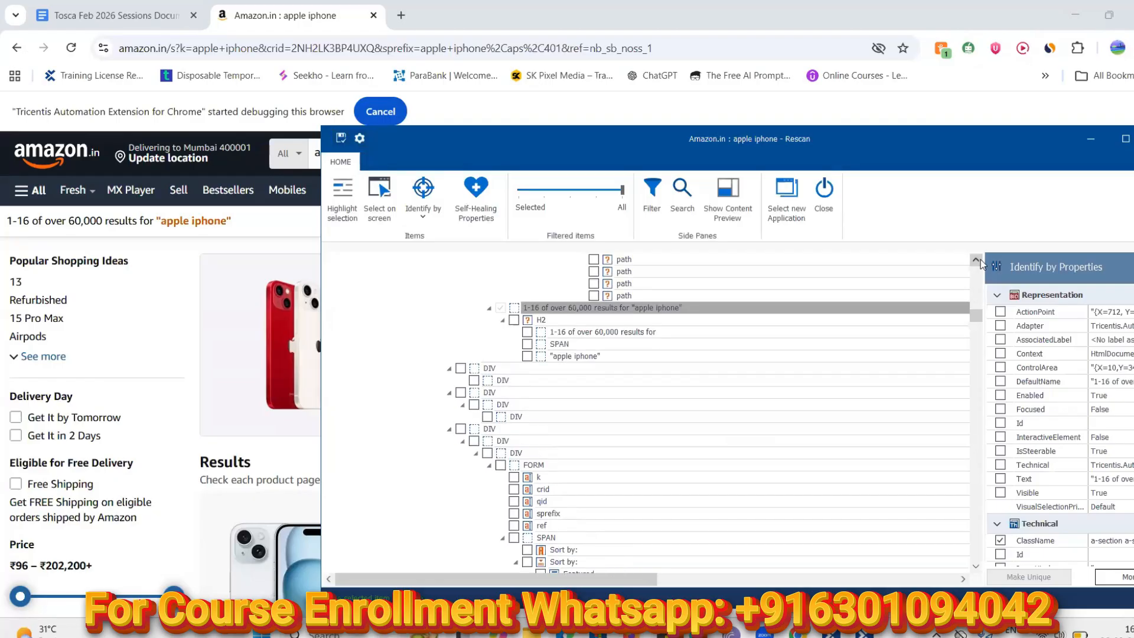
scroll(976, 264, up, 3)
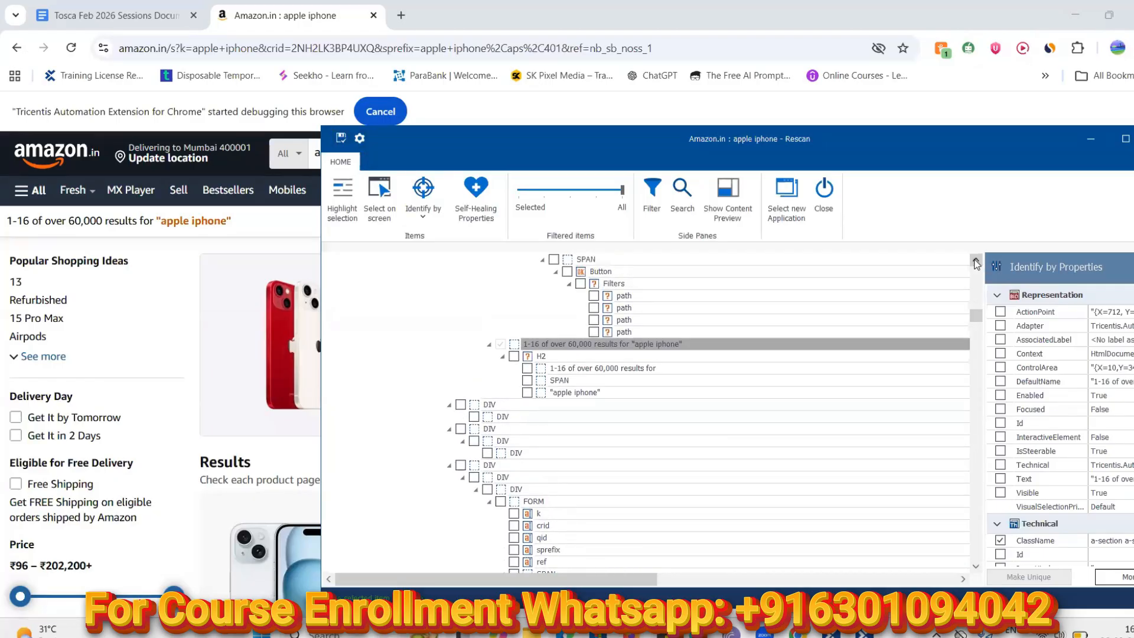
scroll(976, 264, up, 3)
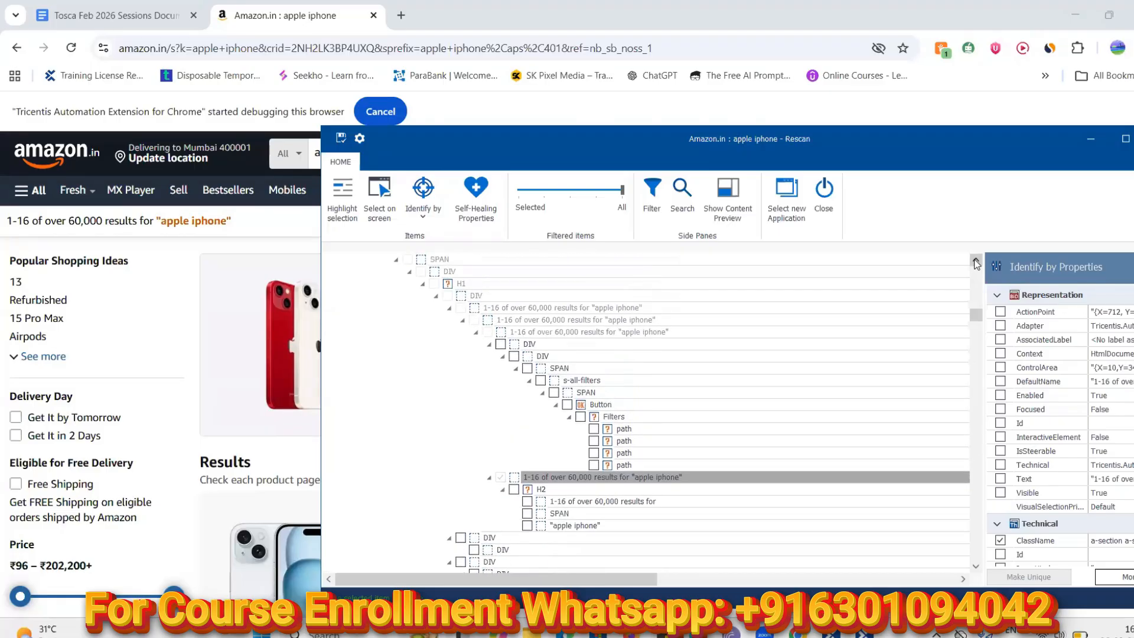
click(583, 476)
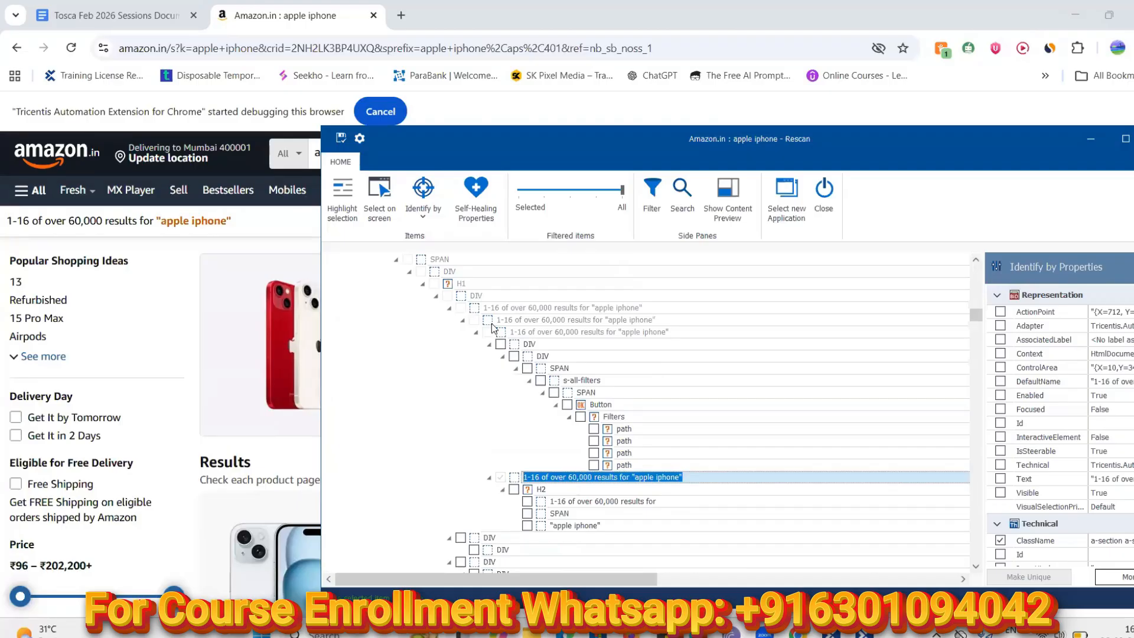
click(435, 284)
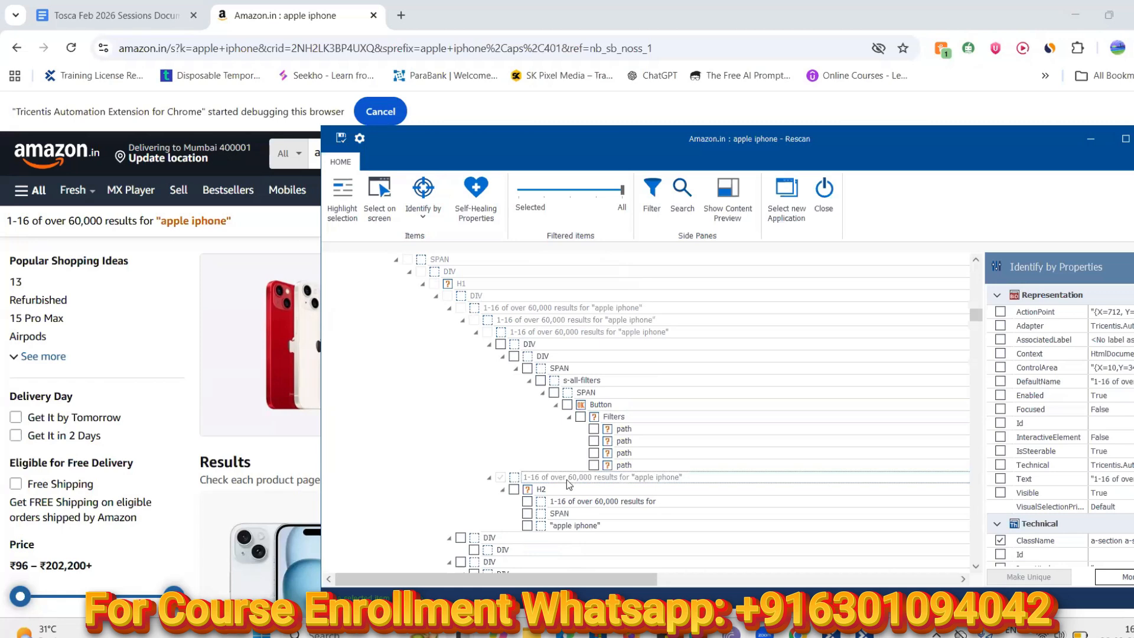
click(564, 477)
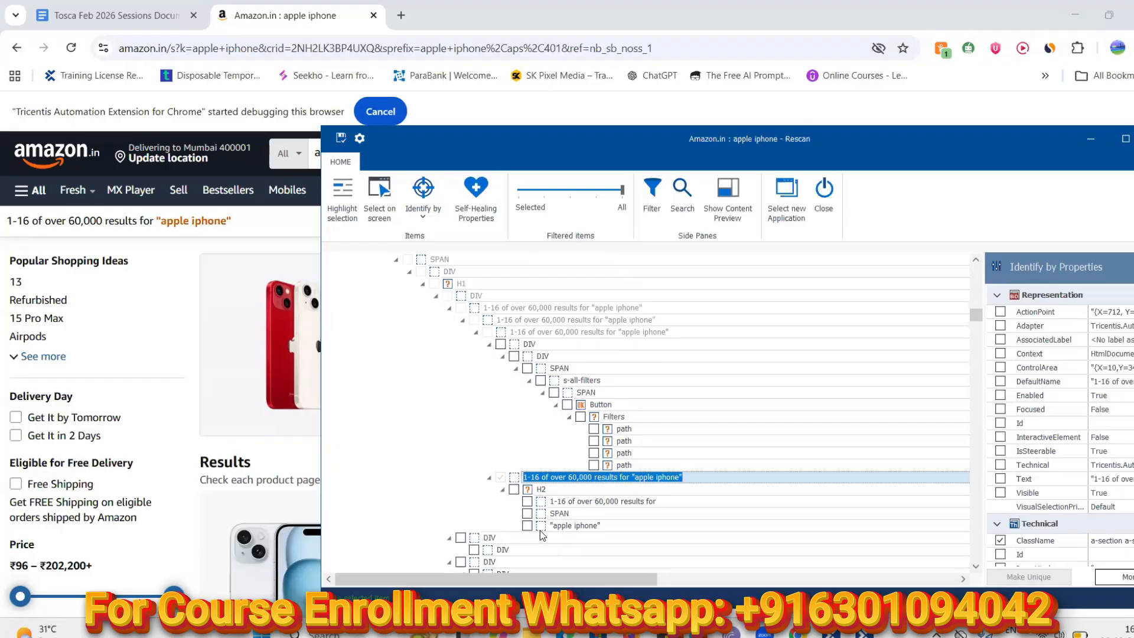
click(513, 490)
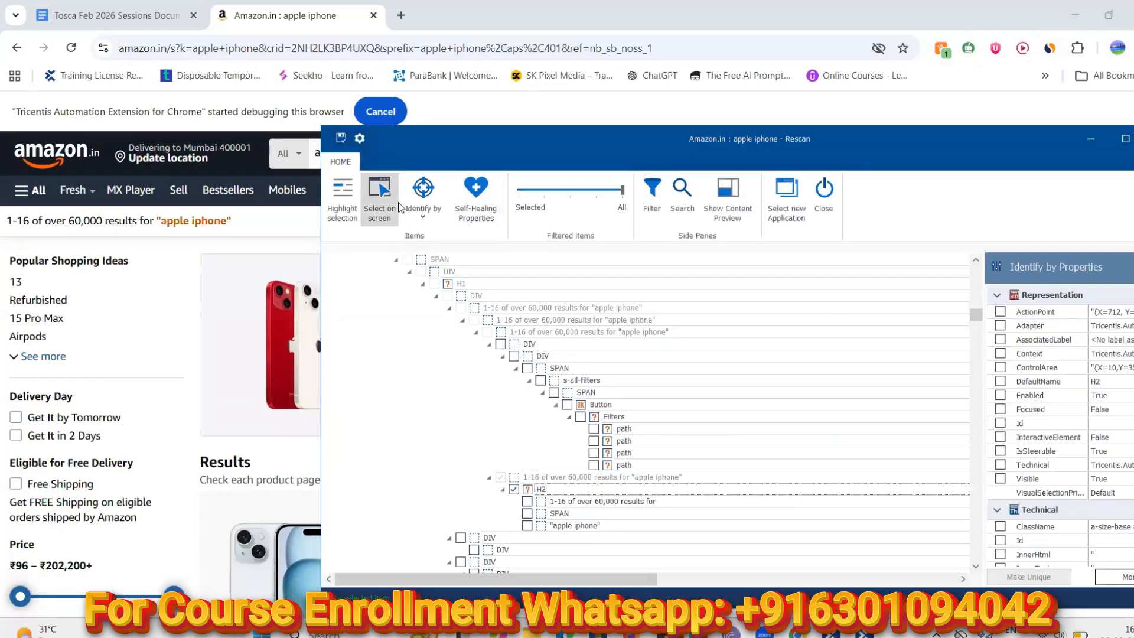
Highlight H2 on the page, review its full text value, then save and close the rescan
click(344, 203)
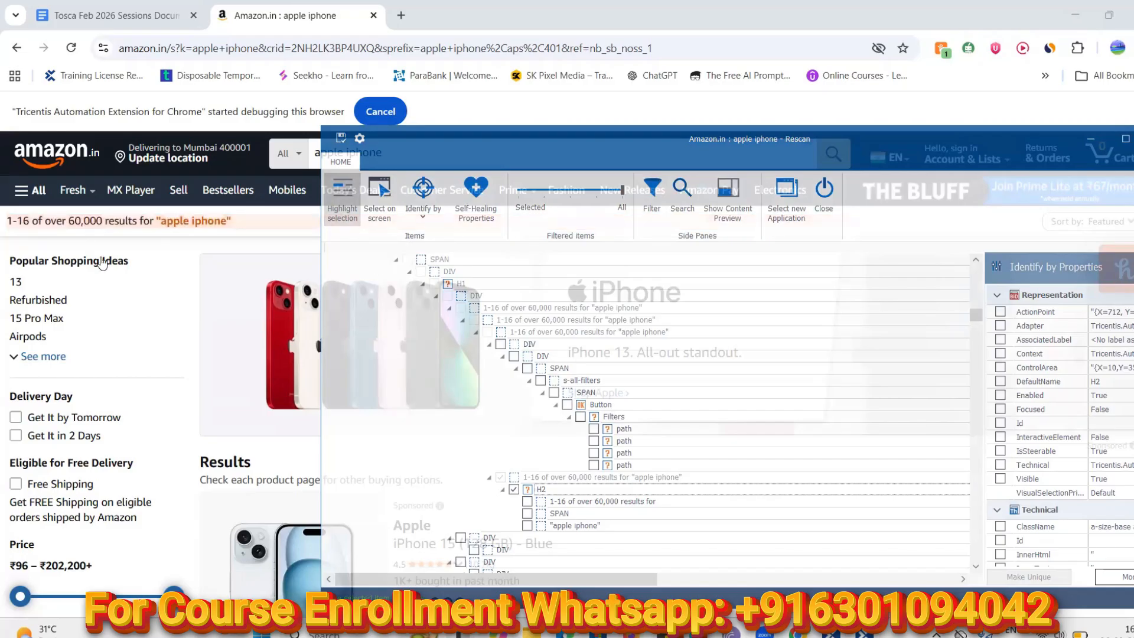
drag(645, 579, 700, 588)
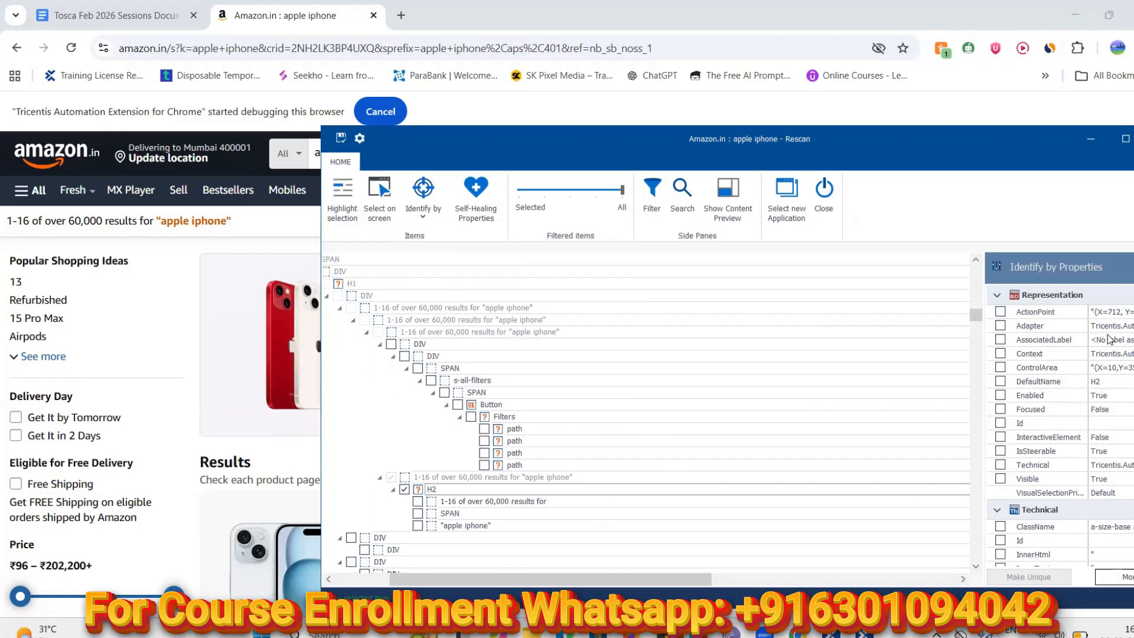
drag(1061, 145, 922, 147)
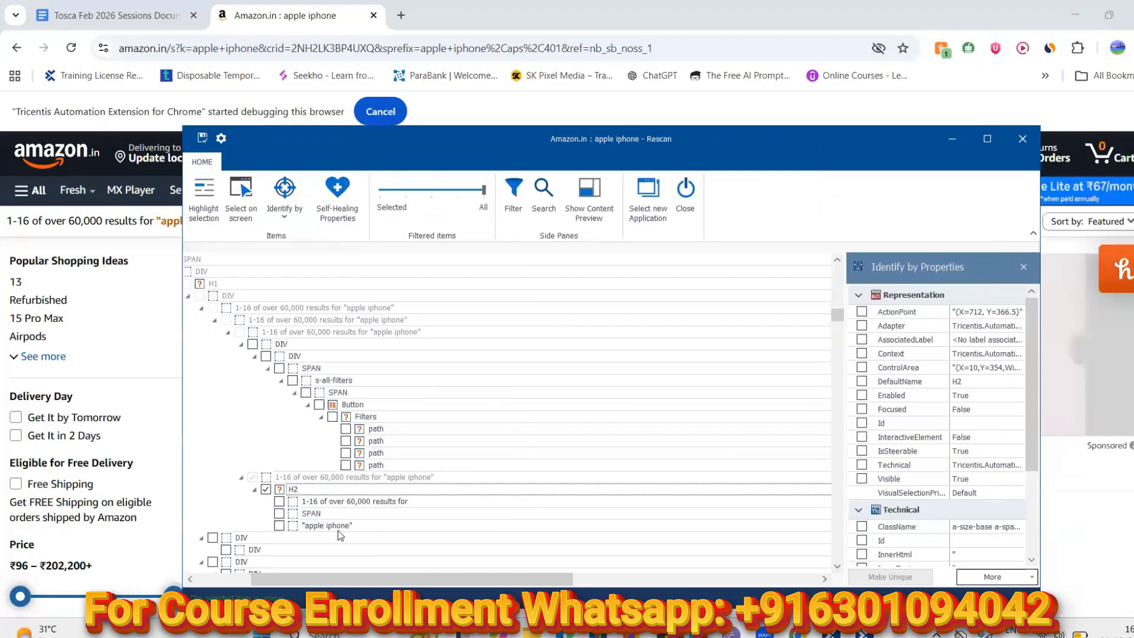
click(293, 490)
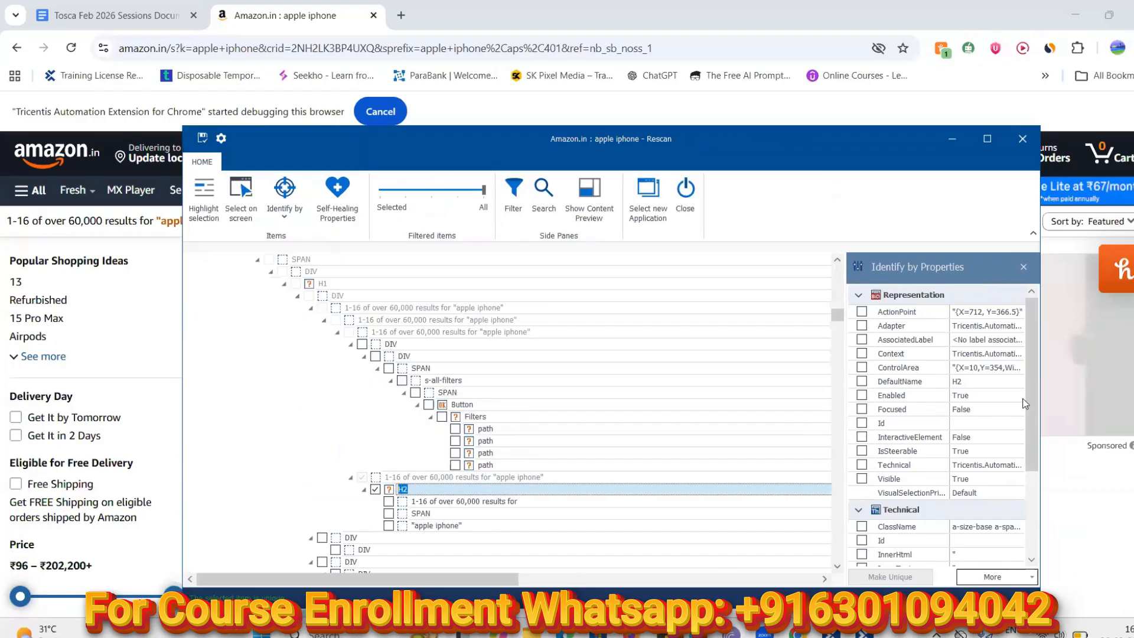
drag(1035, 443, 1038, 527)
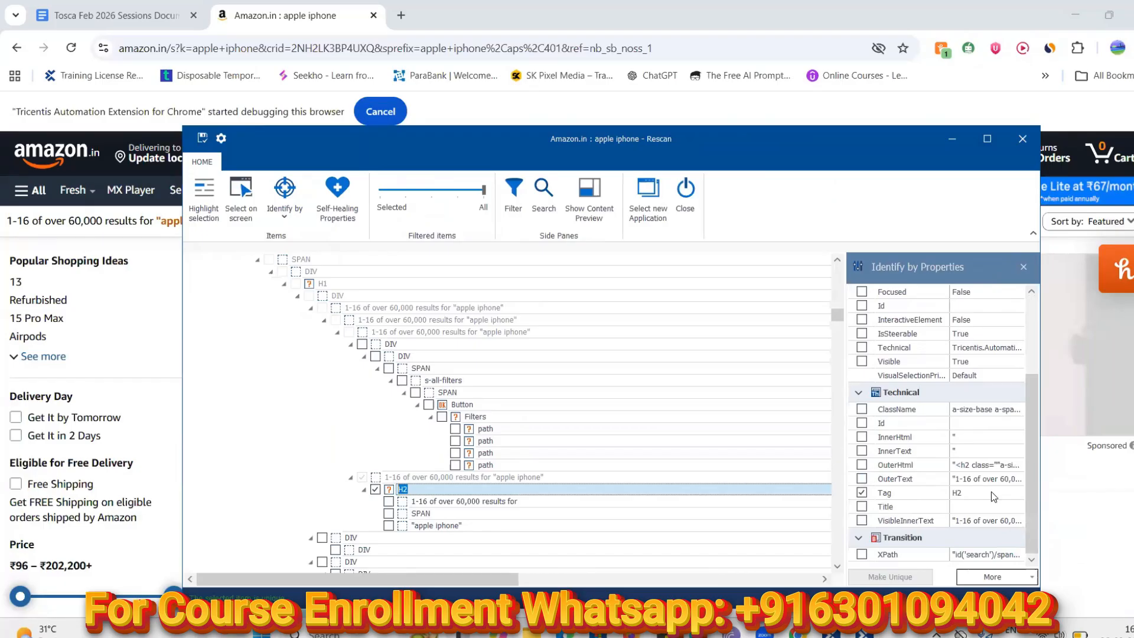
drag(1035, 466, 1034, 399)
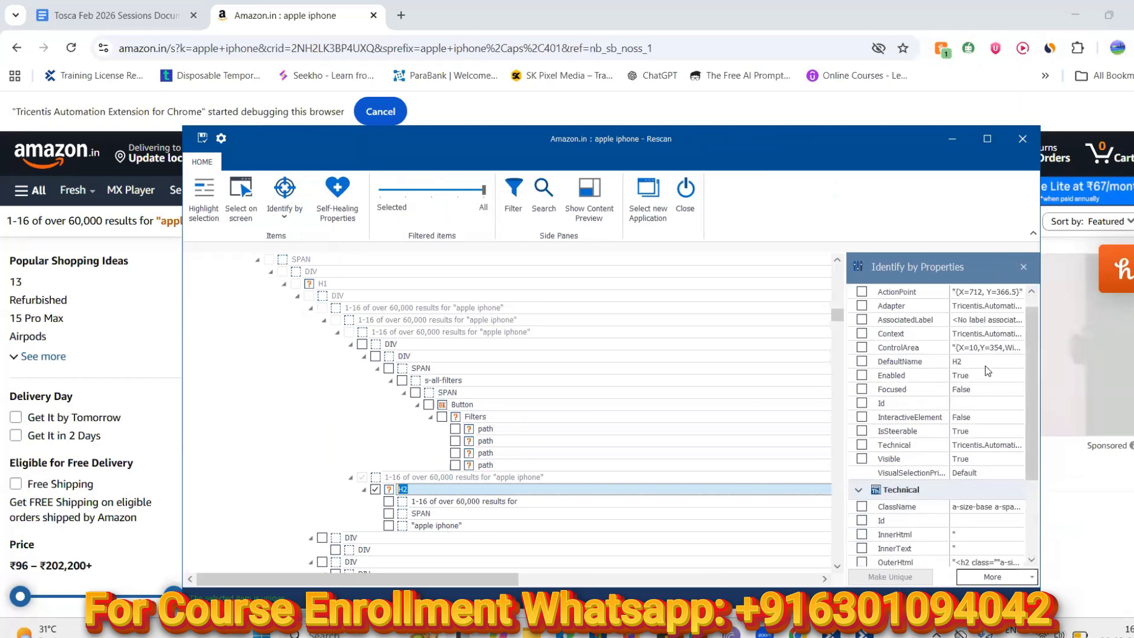
drag(1031, 393, 1045, 470)
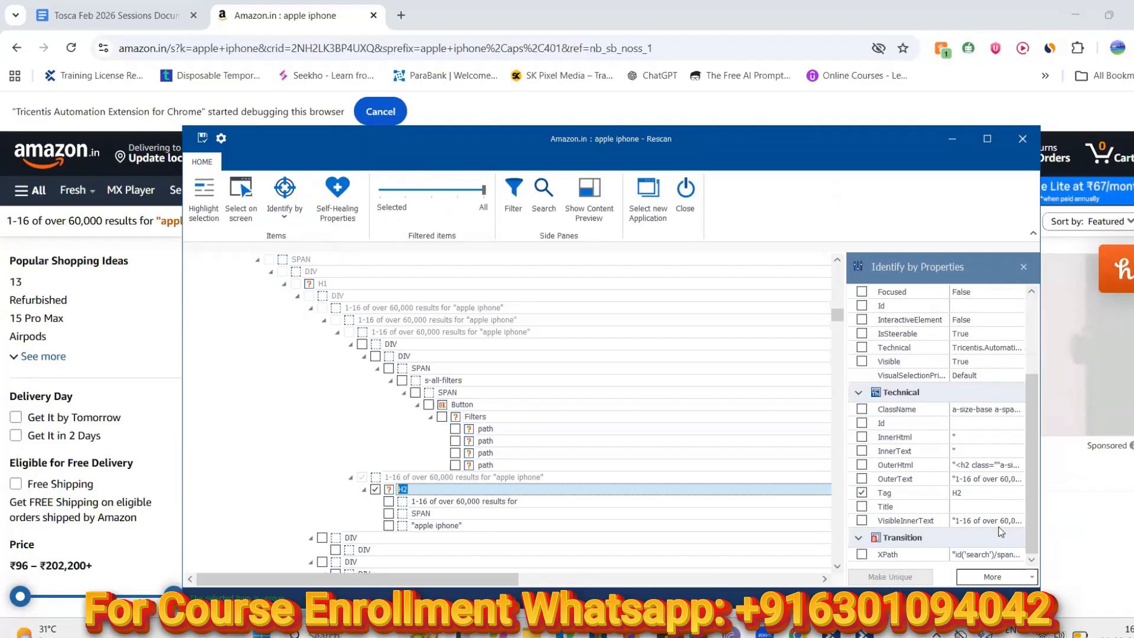
click(988, 453)
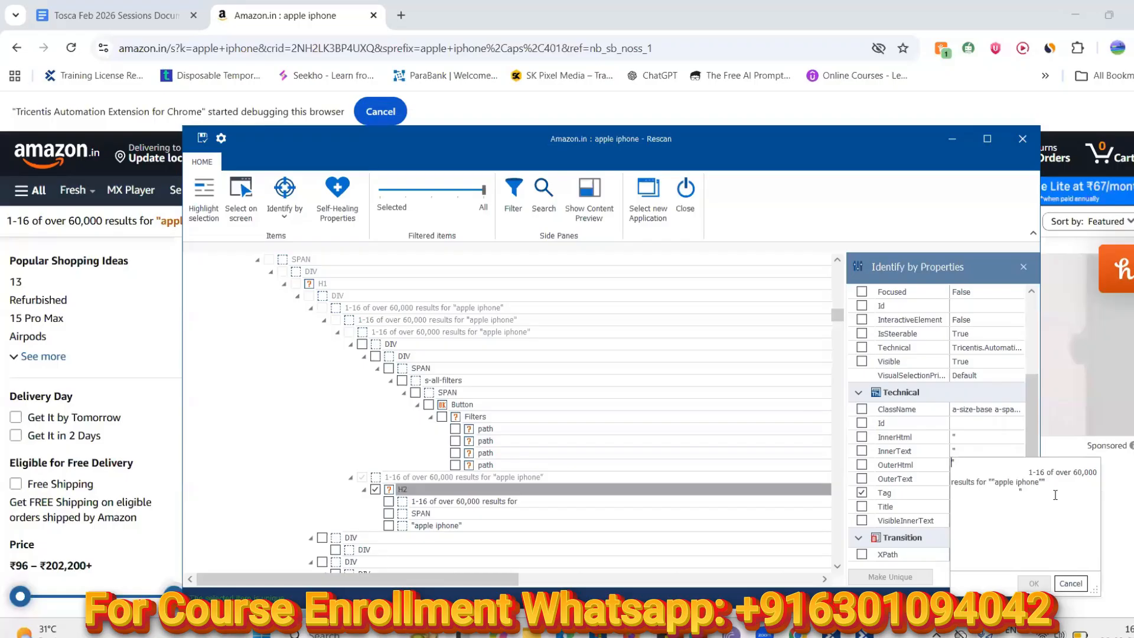
click(1074, 583)
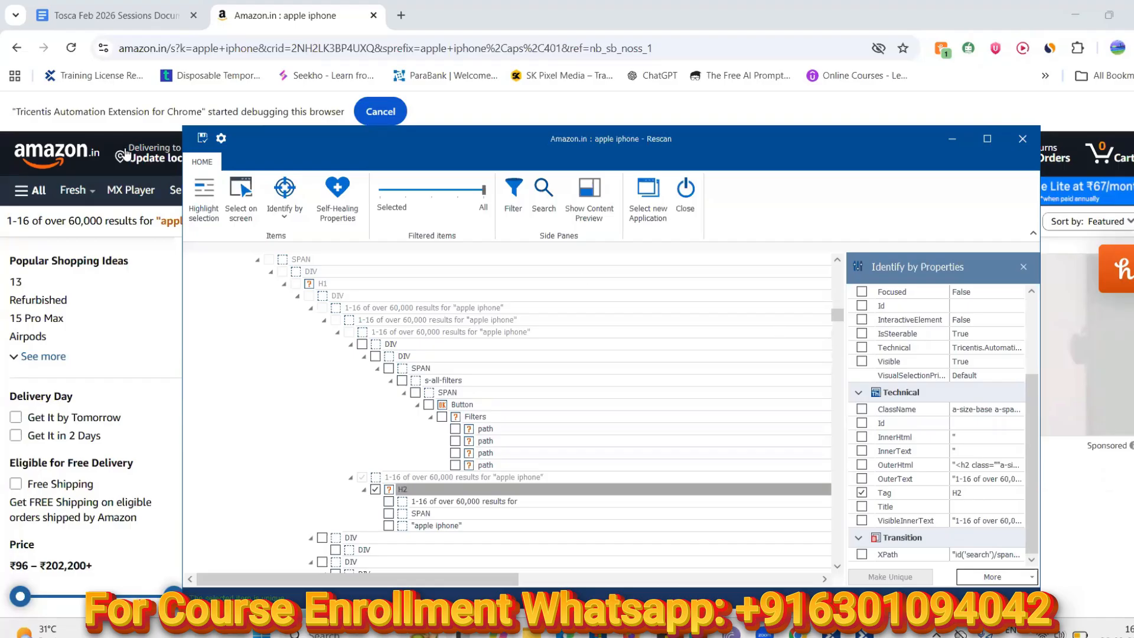
click(201, 139)
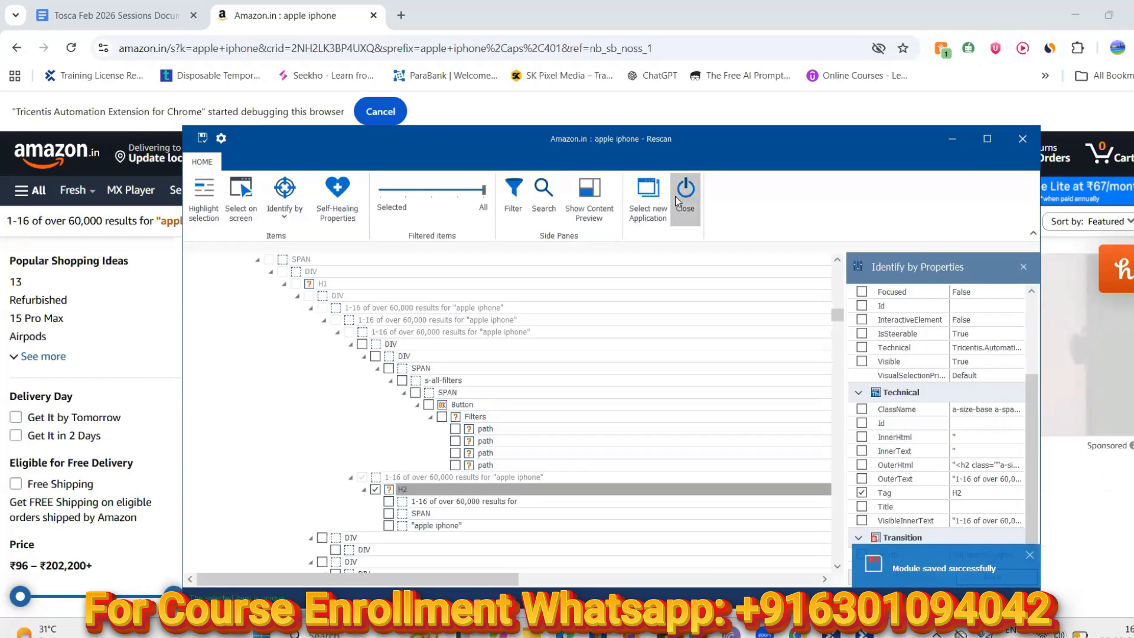
click(682, 195)
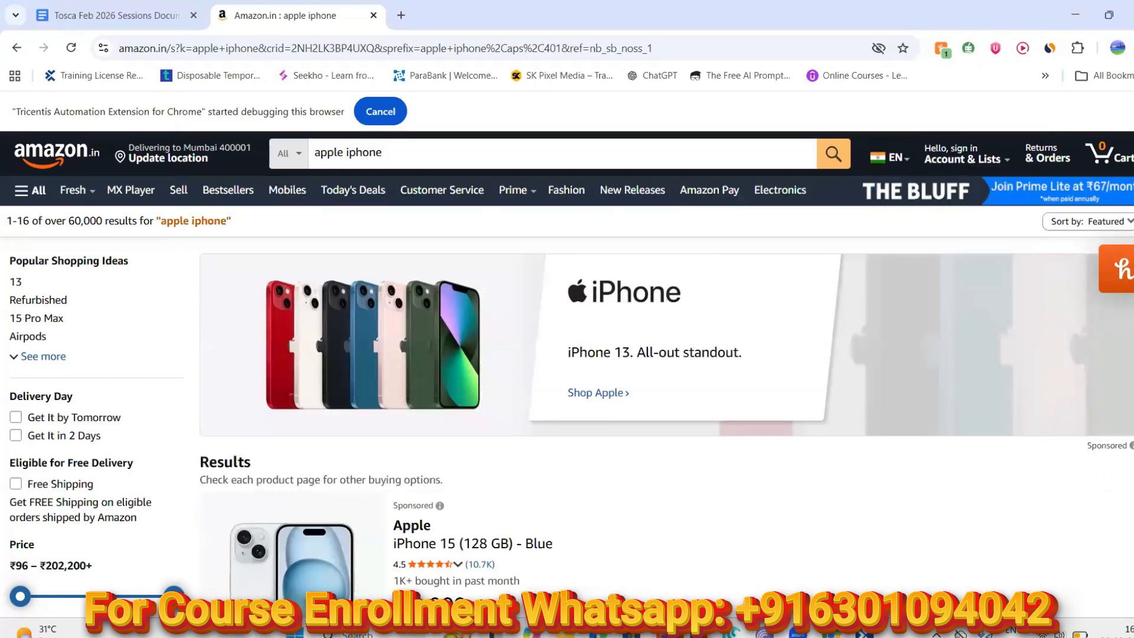
Drag H2 up onto the 'Amazon.in : apple iphone' row and delete the results container
click(862, 631)
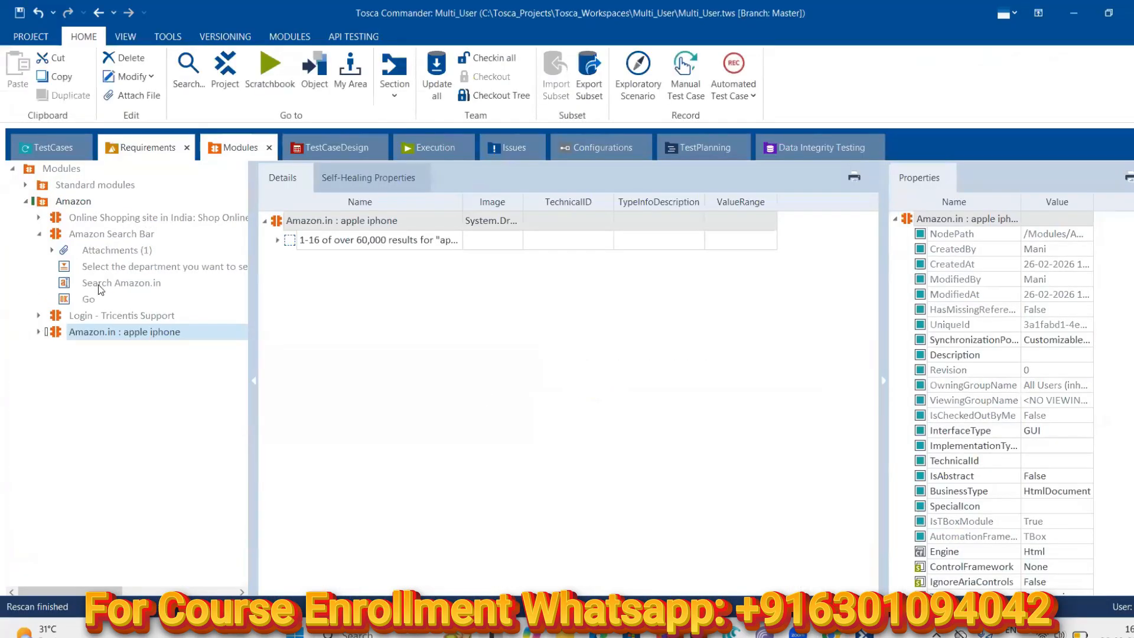
click(38, 333)
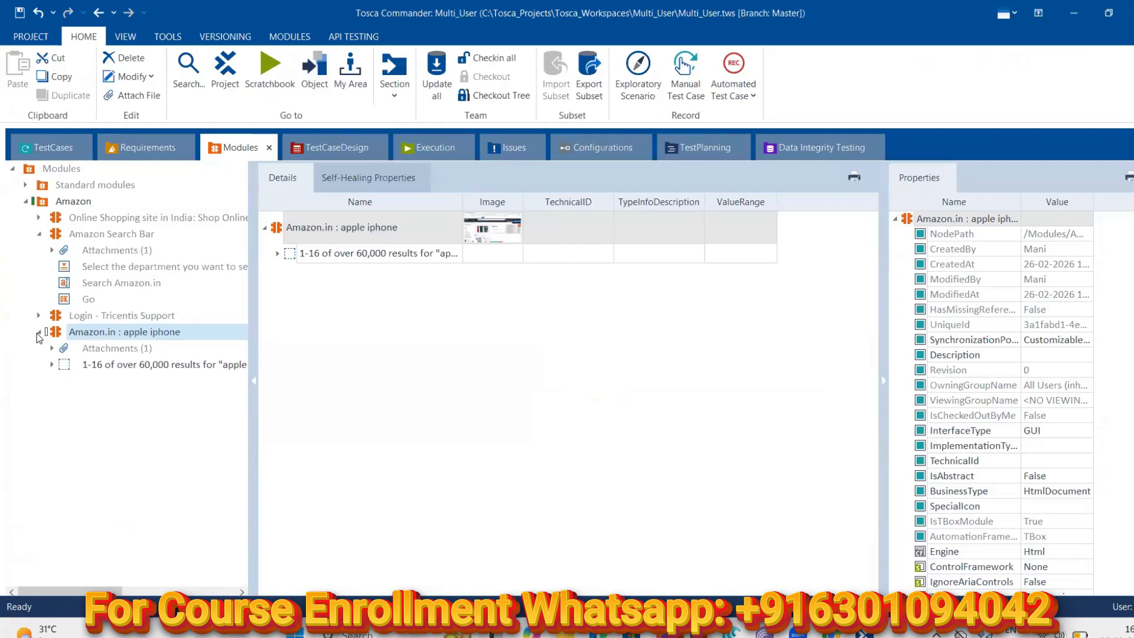
click(278, 254)
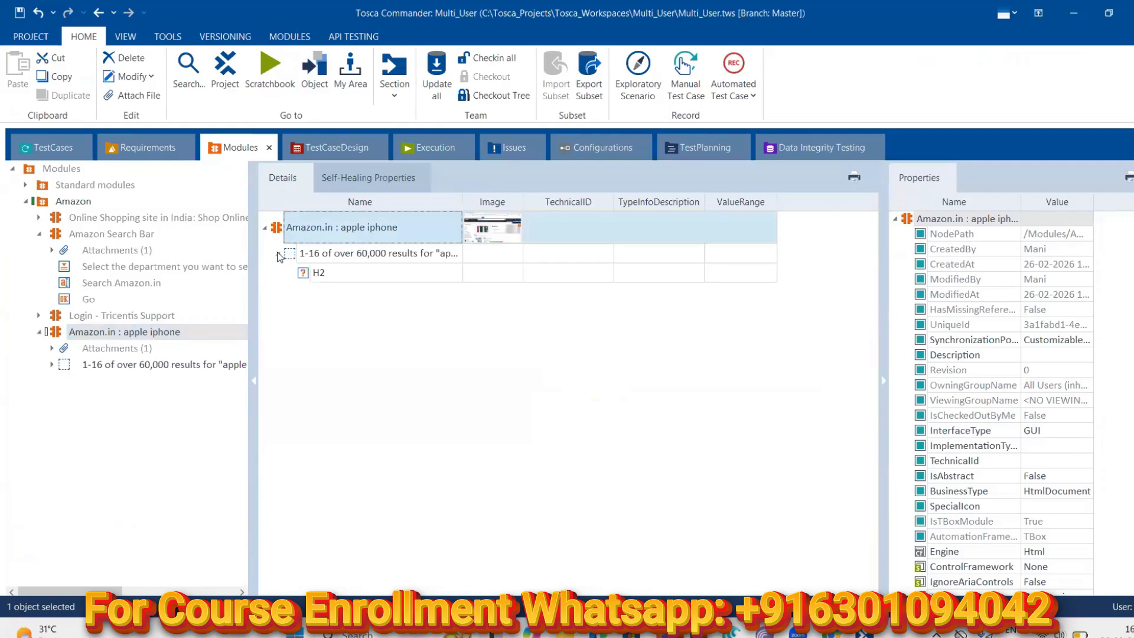
click(320, 273)
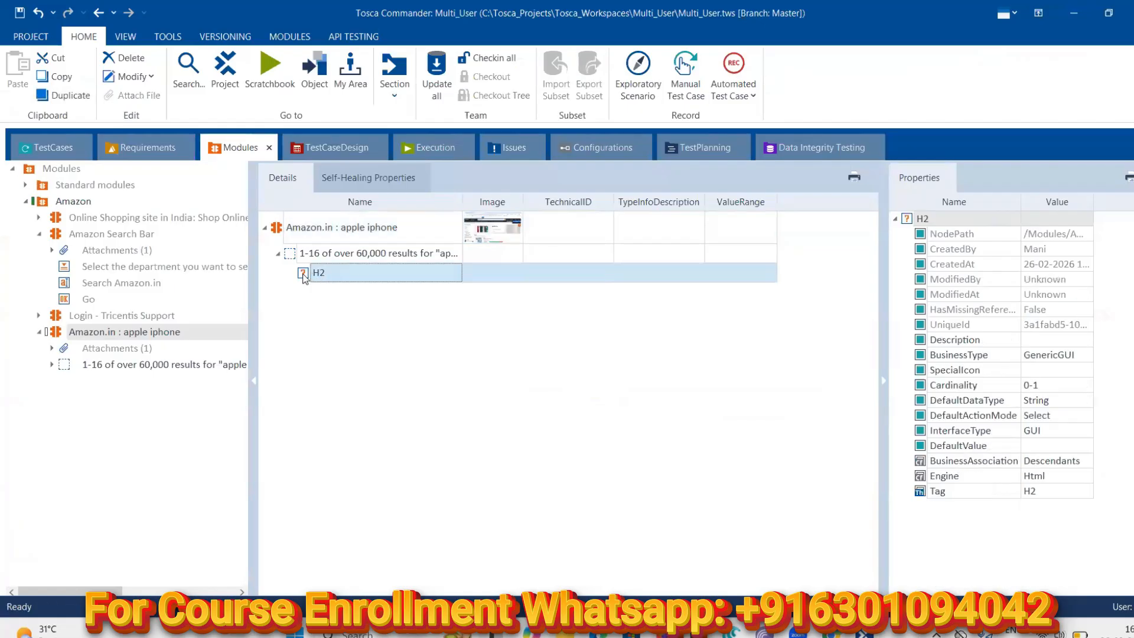
drag(303, 278, 308, 235)
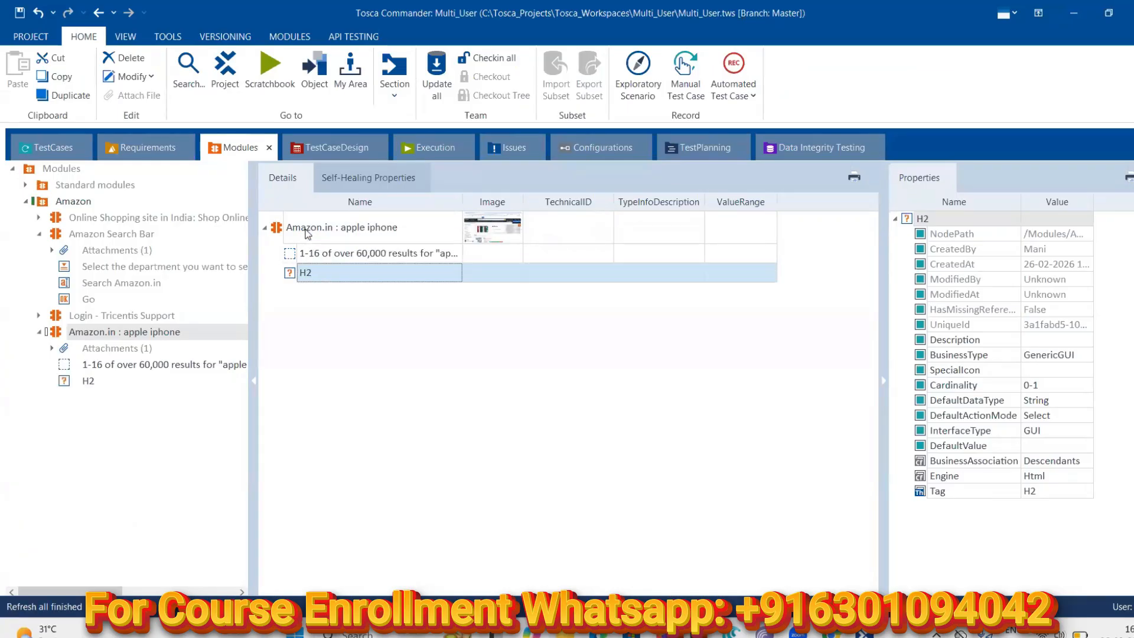
click(289, 257)
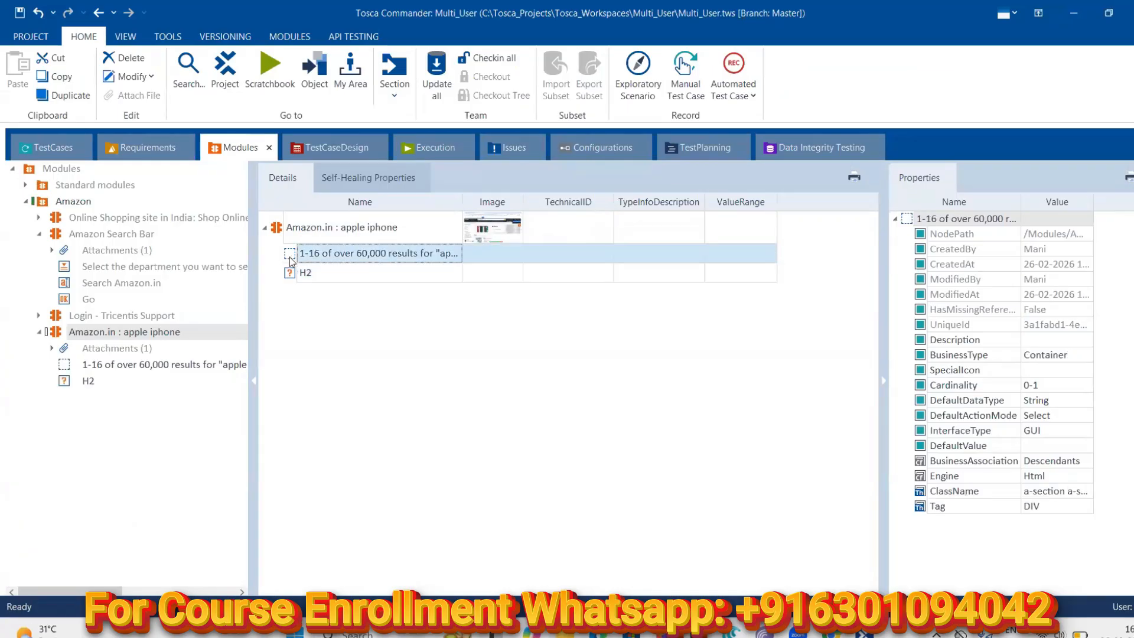
key(Delete)
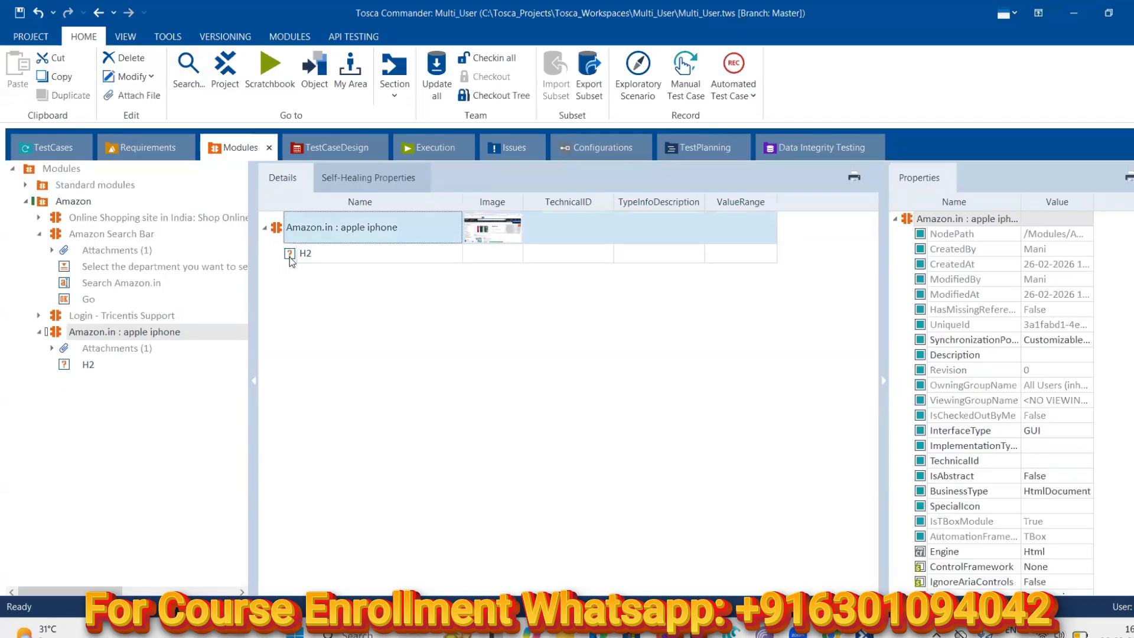
Give TC003's H2 step the value 'apple iphone' with ActionMode Verify
click(300, 256)
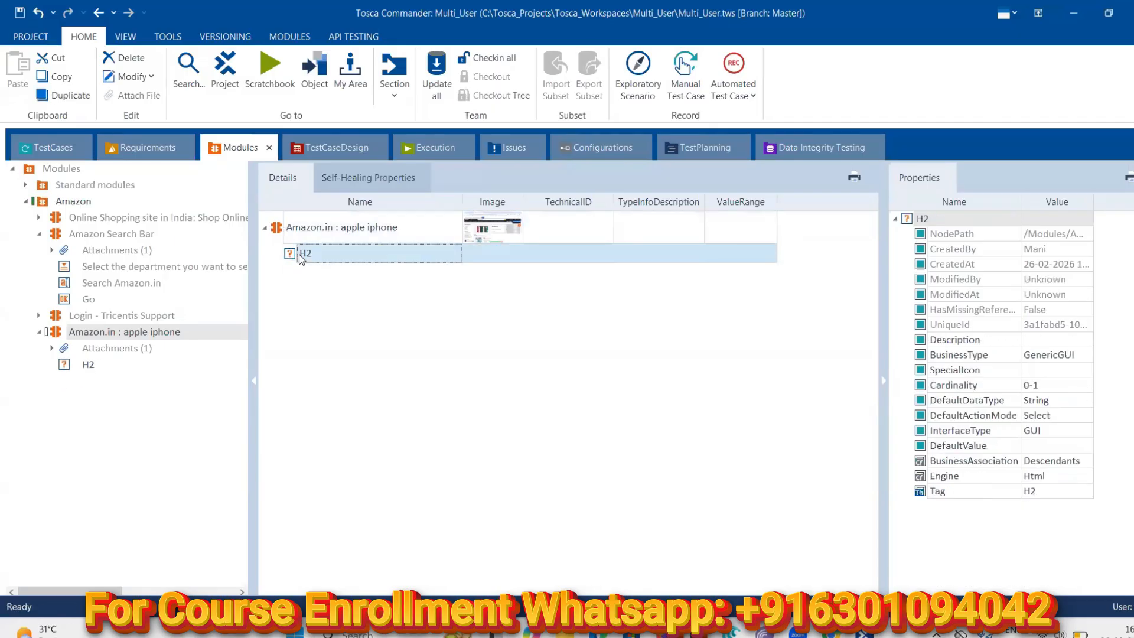
click(48, 147)
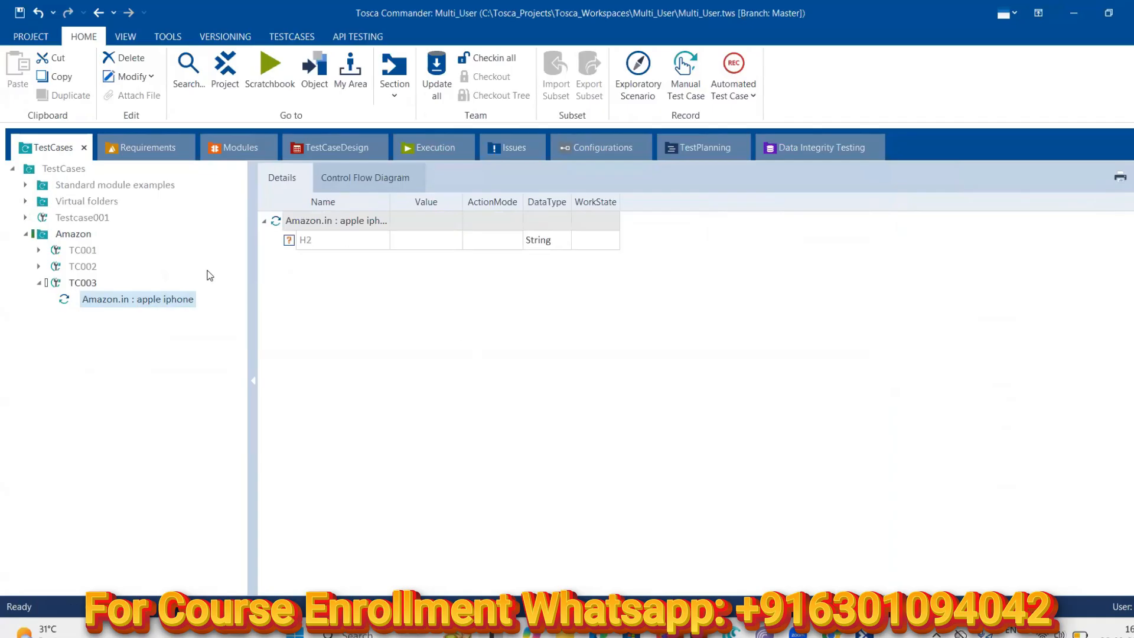
click(440, 238)
click(455, 246)
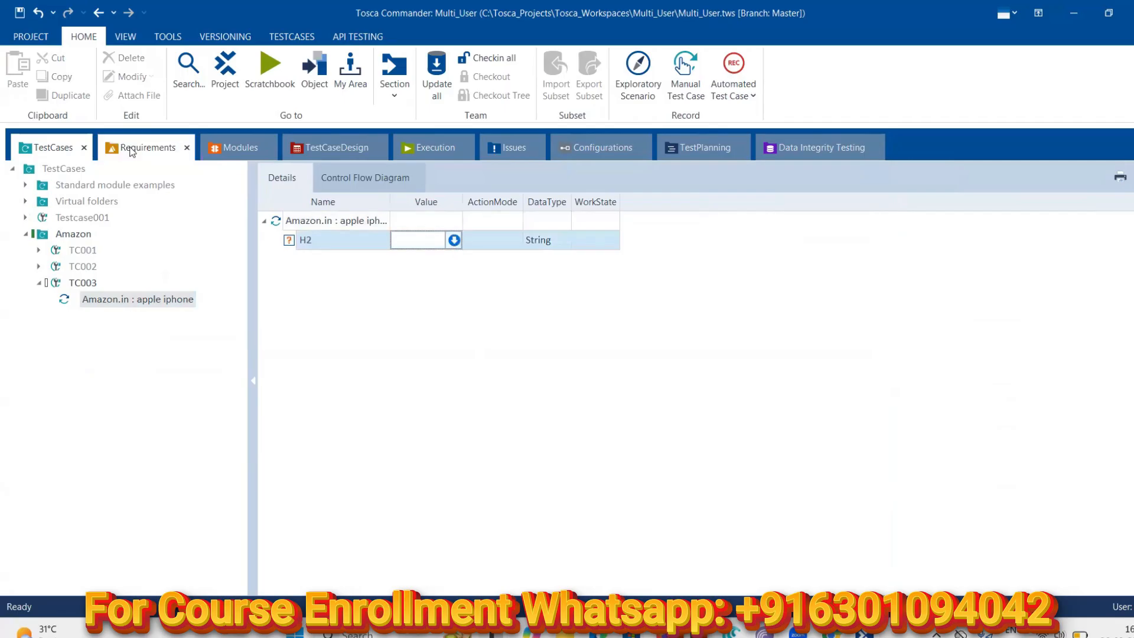
click(225, 149)
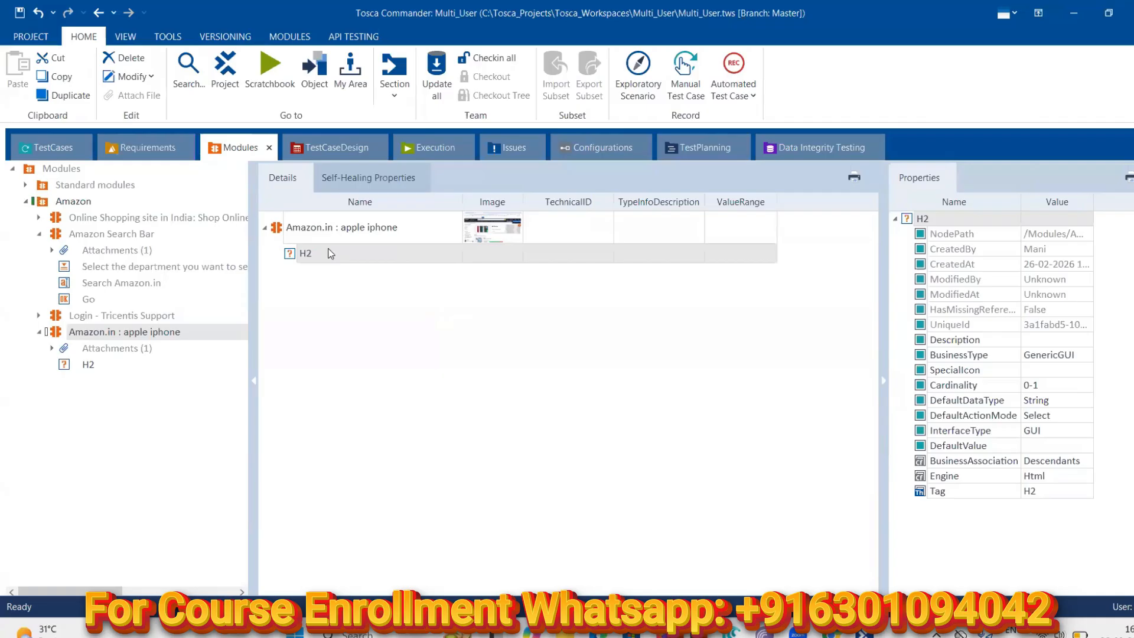
click(68, 149)
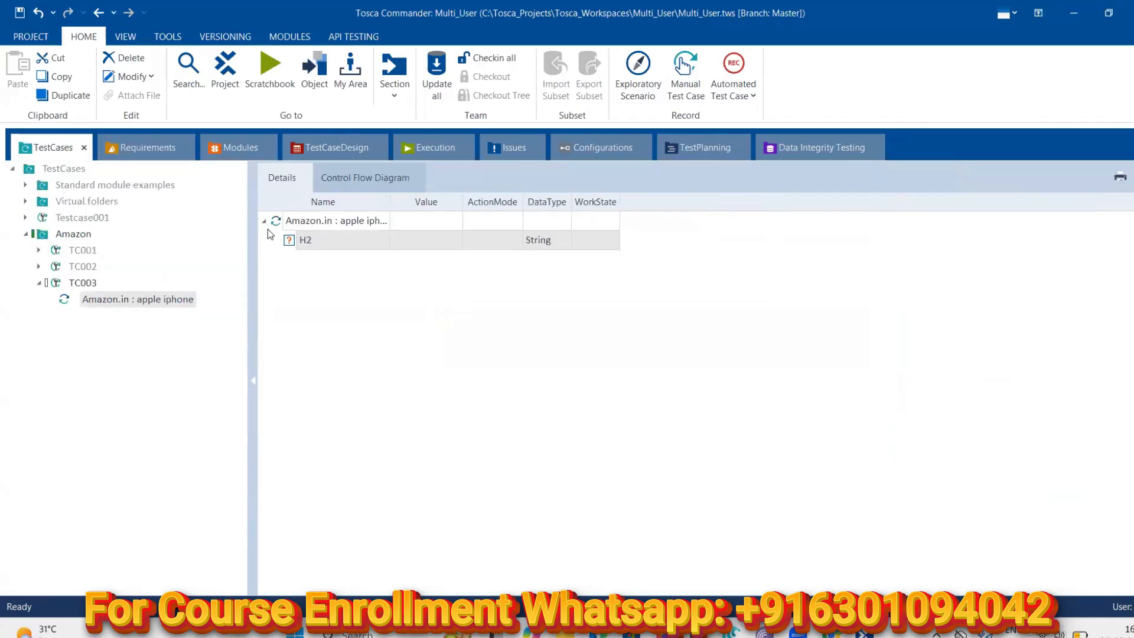
click(430, 241)
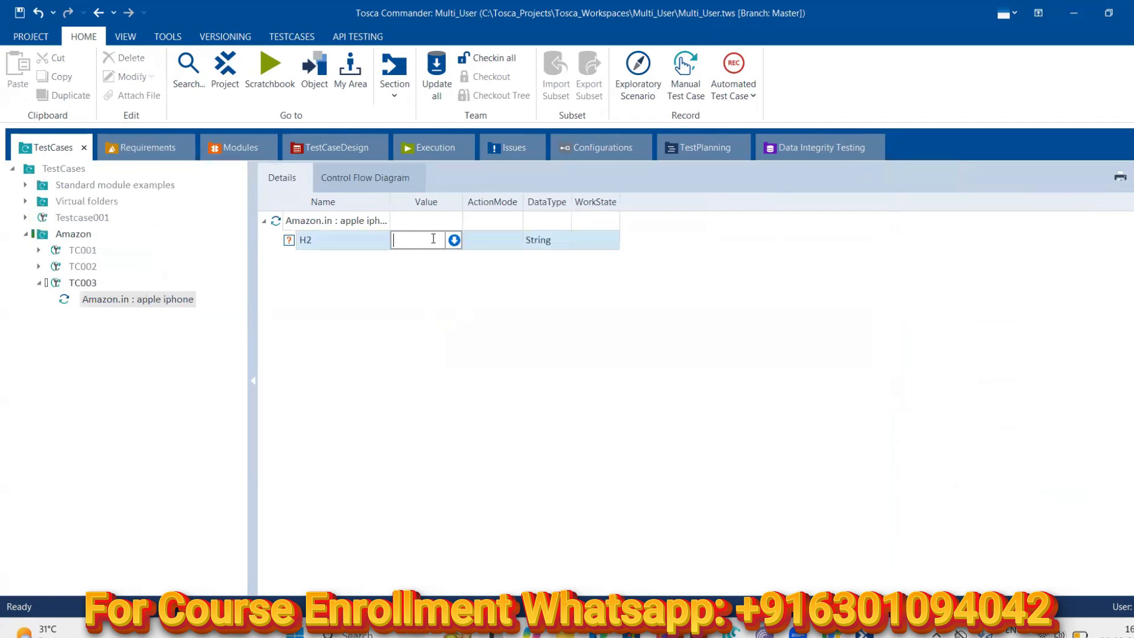
text(appl)
text(e ip)
text(hone)
click(495, 240)
click(514, 240)
click(486, 276)
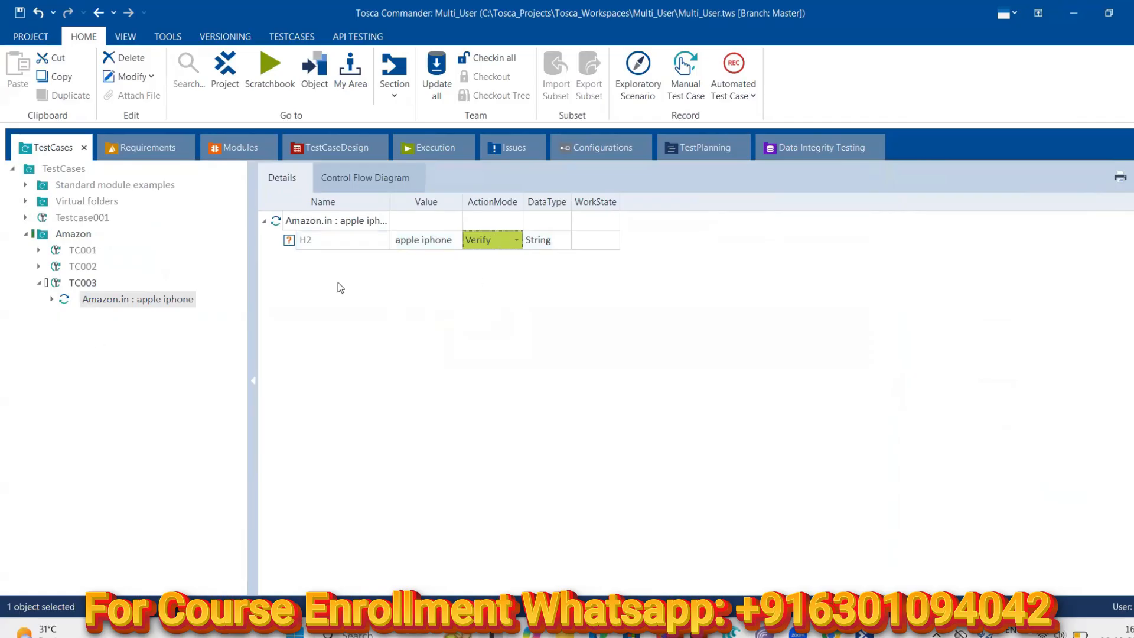
Run the Amazon.in : apple iphone step in ScratchBook, then close the cancelled run's results window
right_click(99, 298)
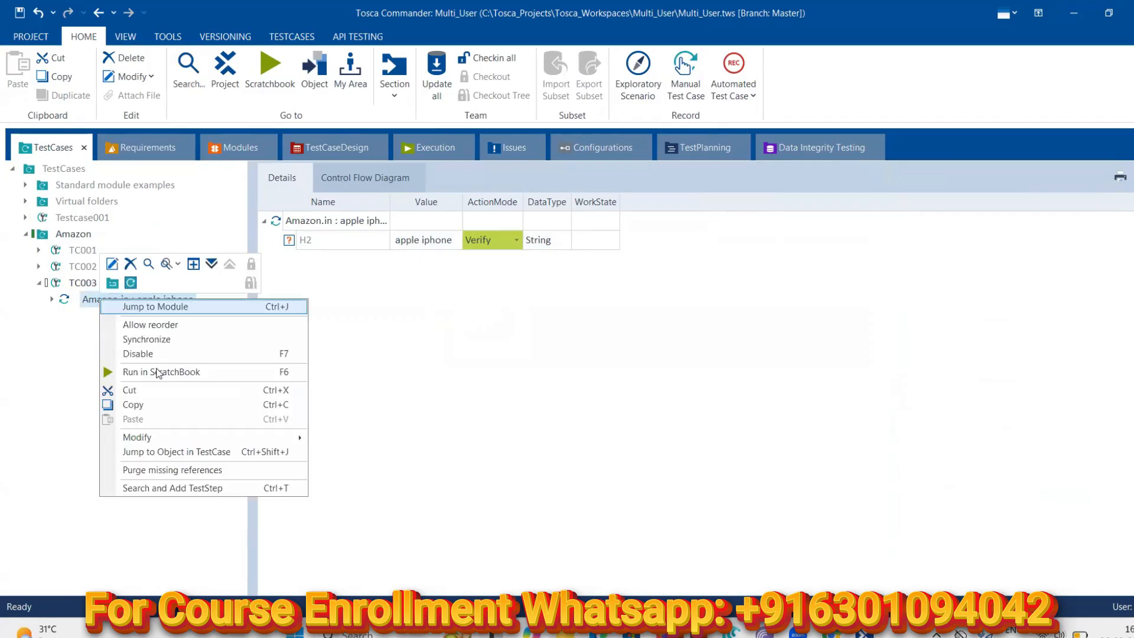
click(155, 372)
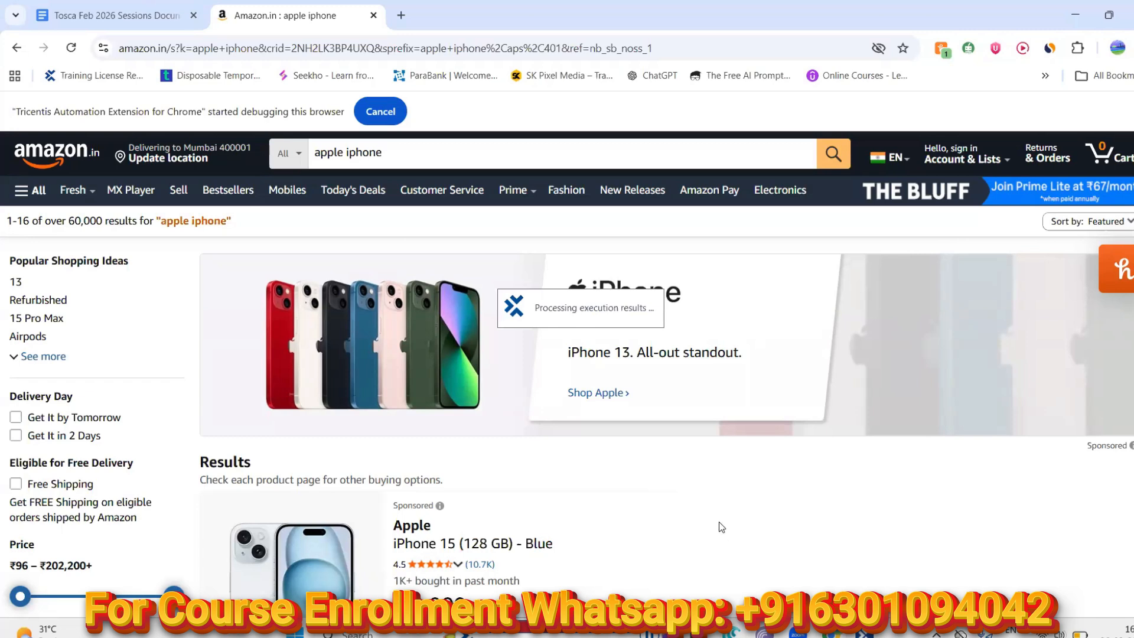
mouse_move(864, 633)
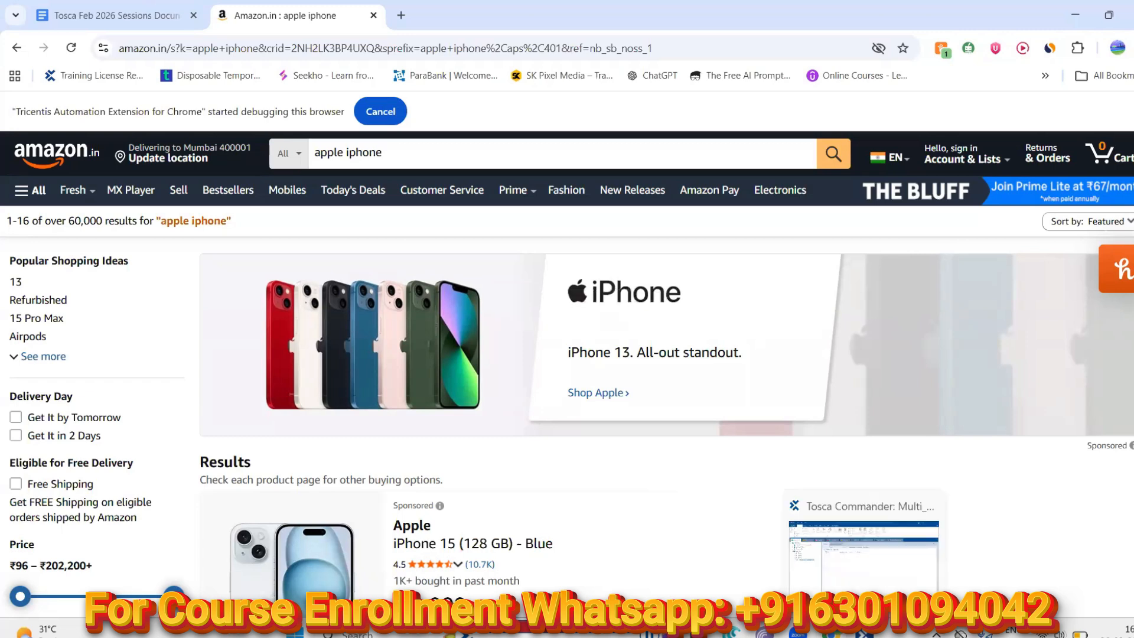
click(862, 634)
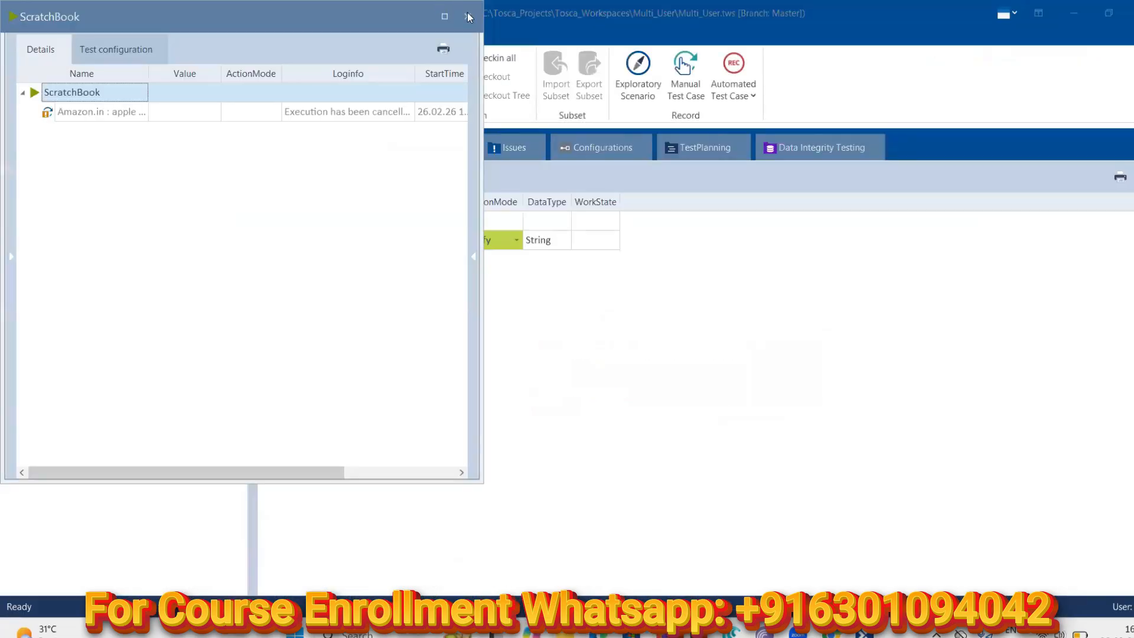
click(467, 16)
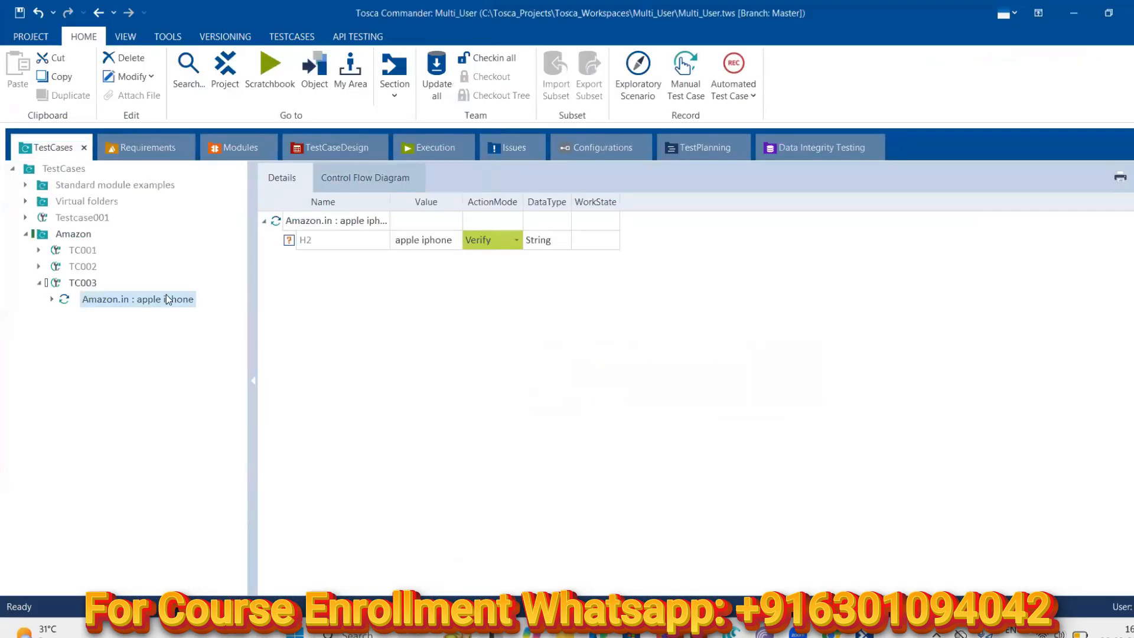
Add a Browser test configuration parameter with value Chrome to TC003
click(83, 283)
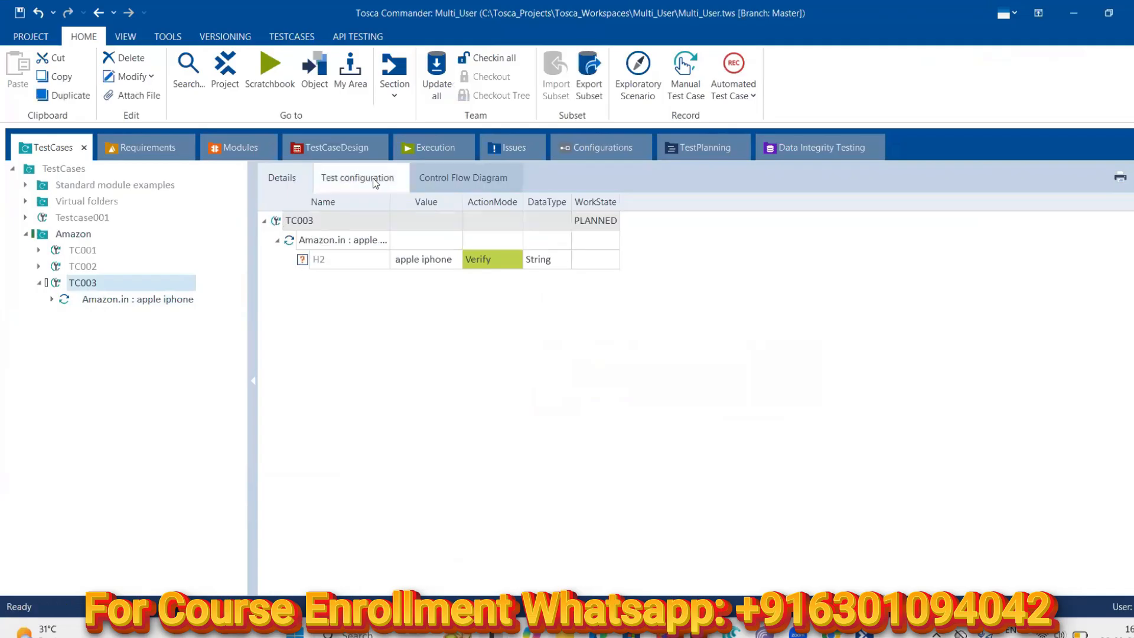
click(373, 178)
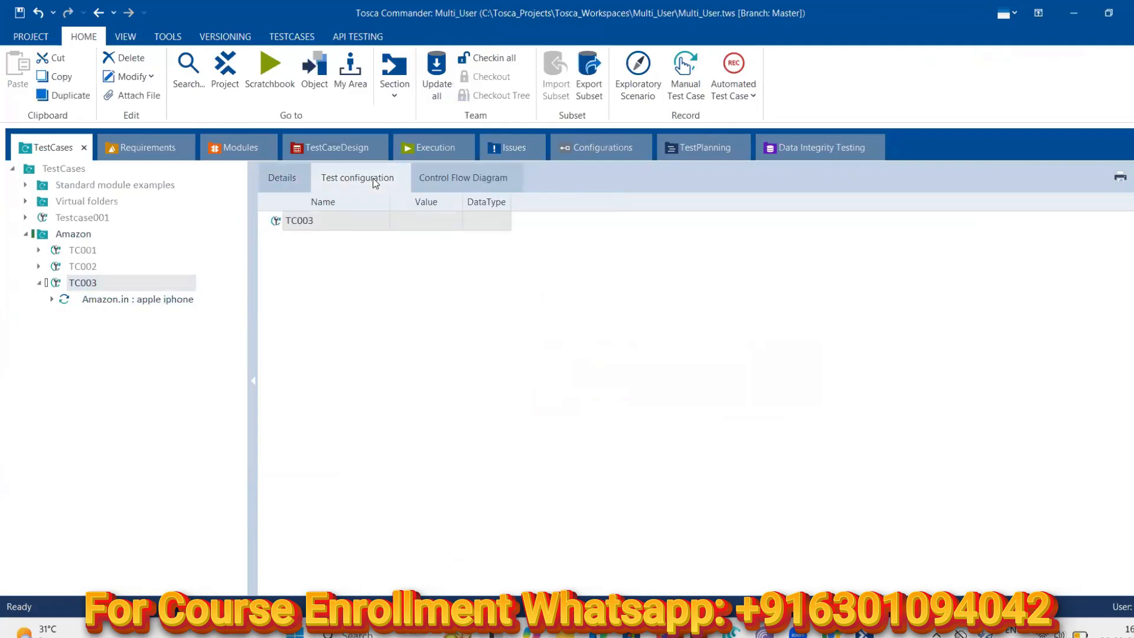
right_click(329, 221)
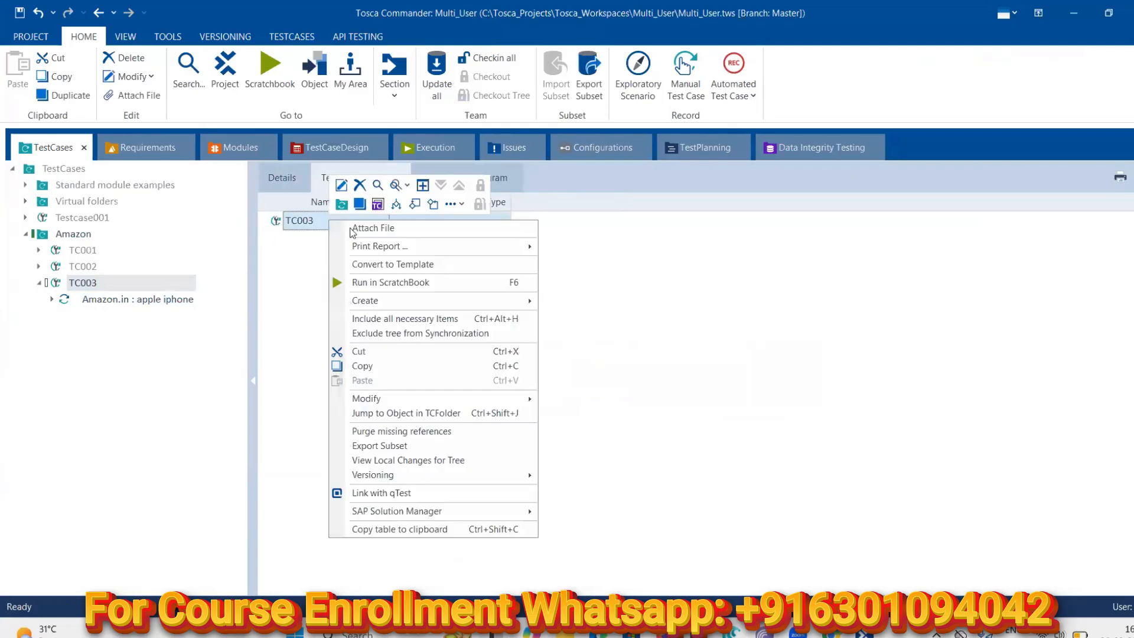
click(378, 203)
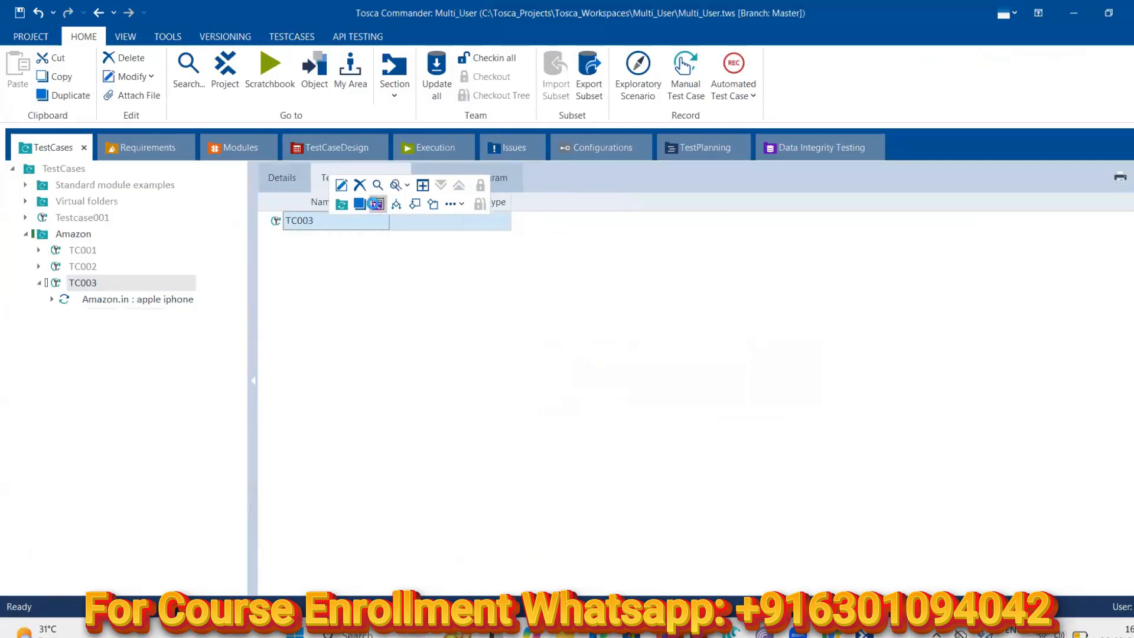
click(383, 238)
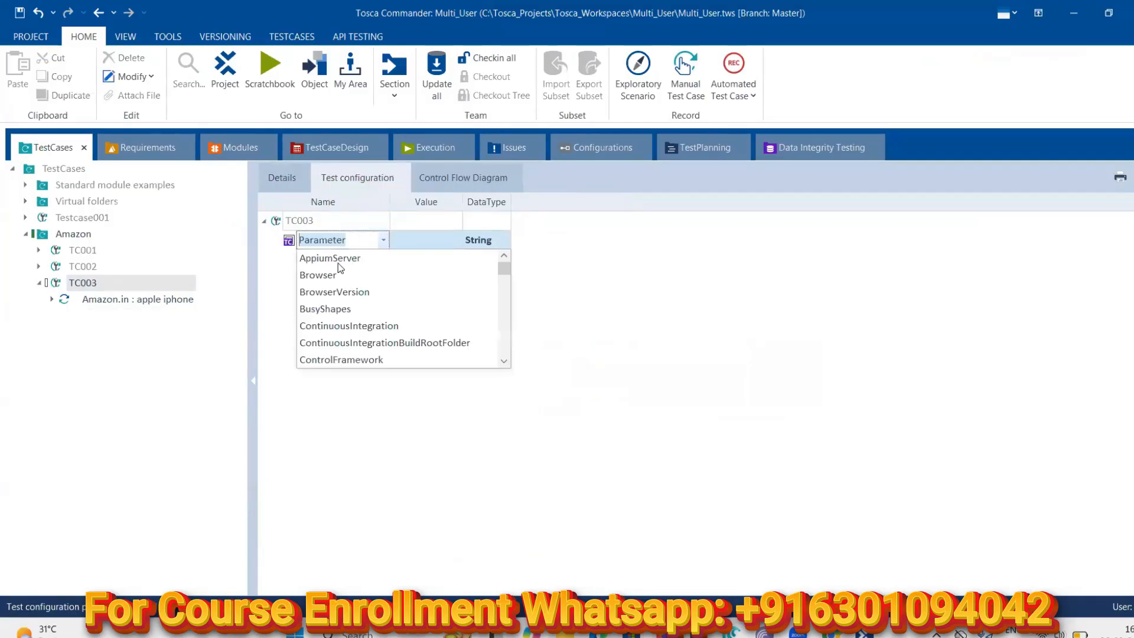
click(362, 271)
click(420, 240)
click(425, 239)
click(402, 256)
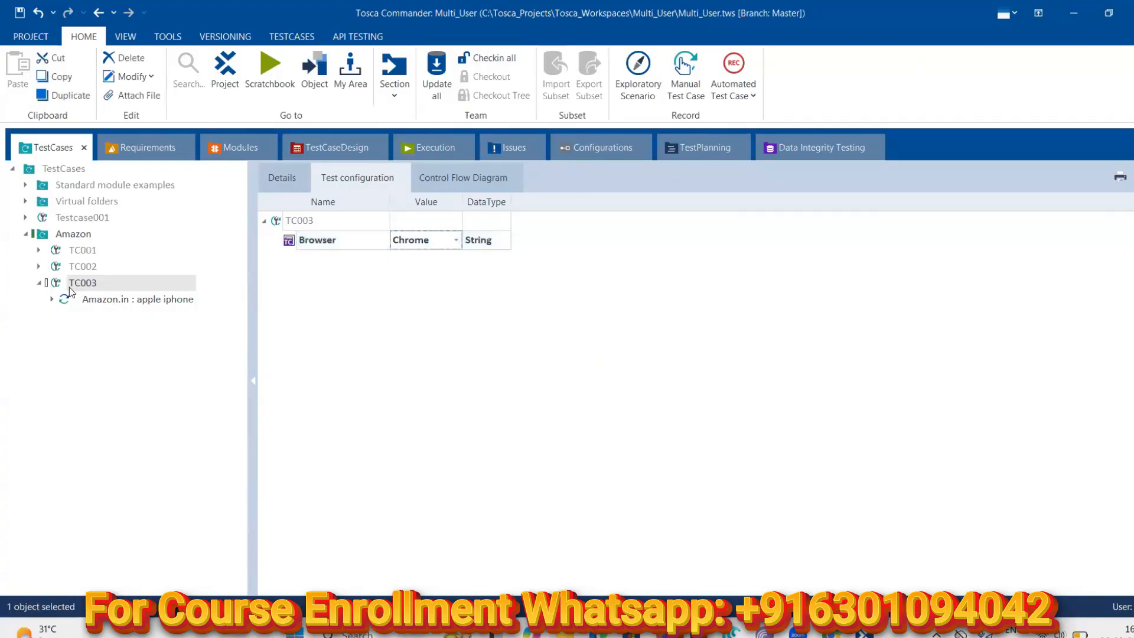
click(236, 147)
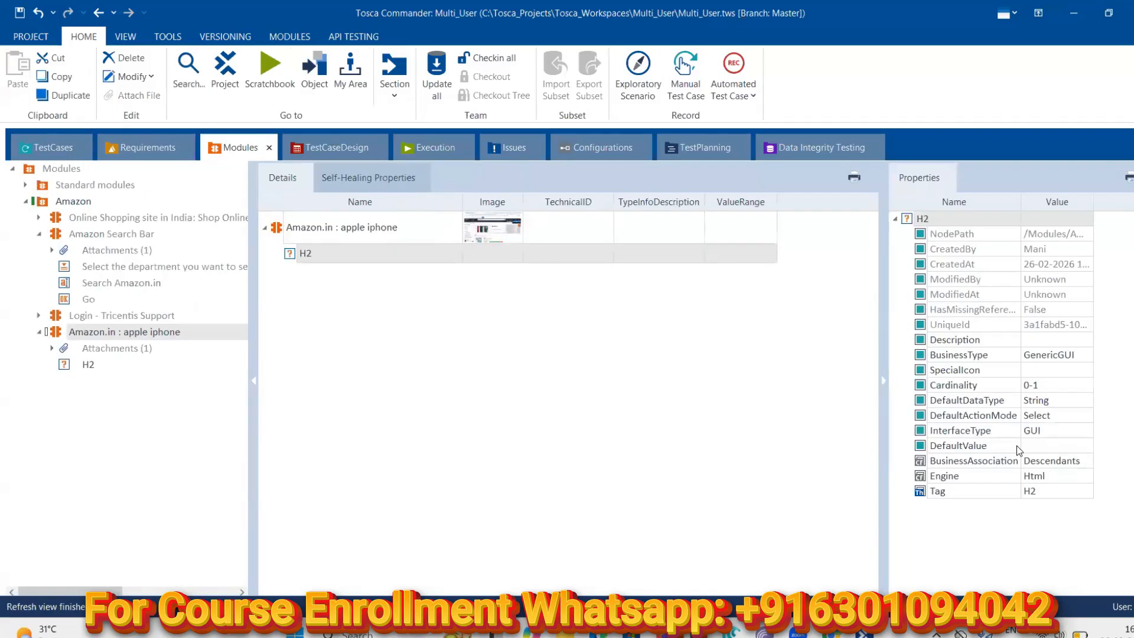
Edit the Amazon.in : apple iphone module's Title property to read 'Amazon.in : *'
click(108, 368)
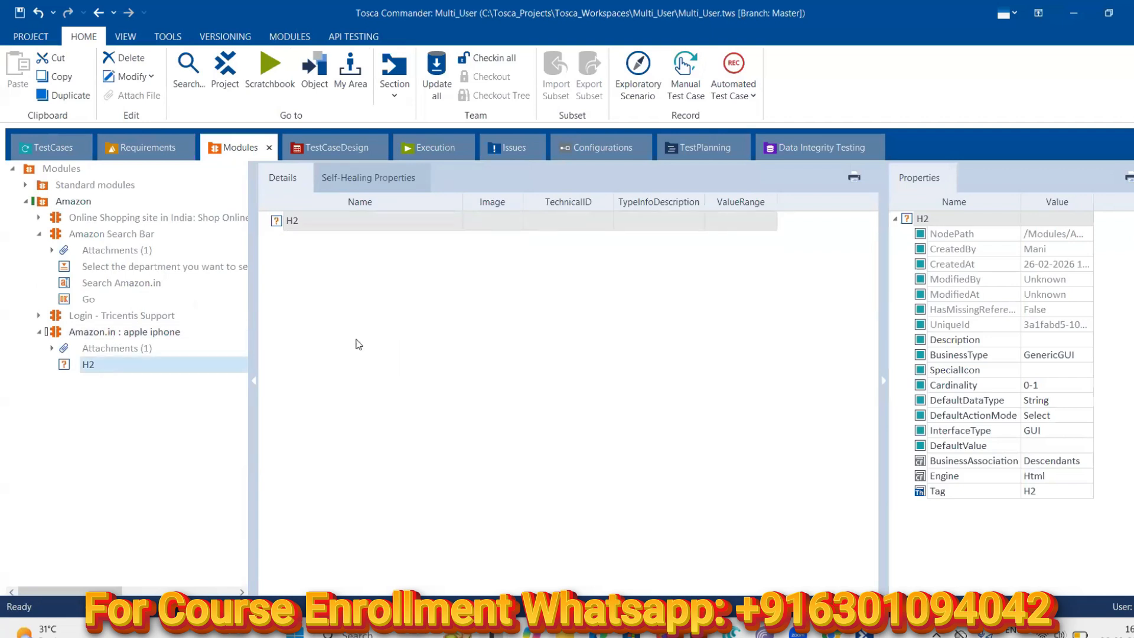
click(90, 335)
scroll(1091, 418, down, 1)
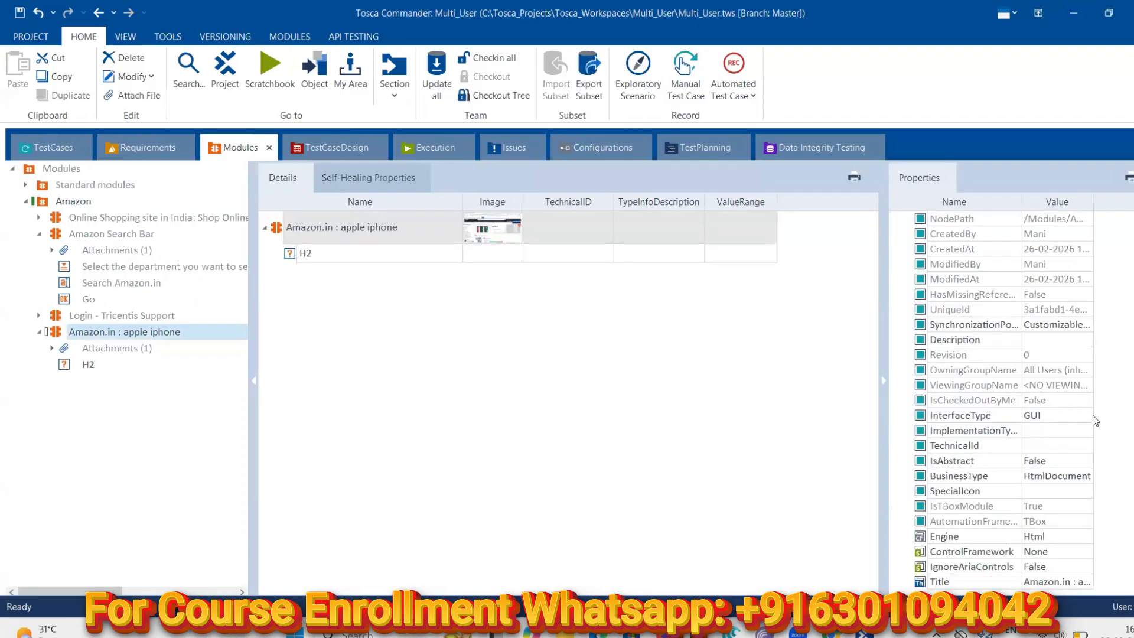
click(1077, 582)
click(1088, 582)
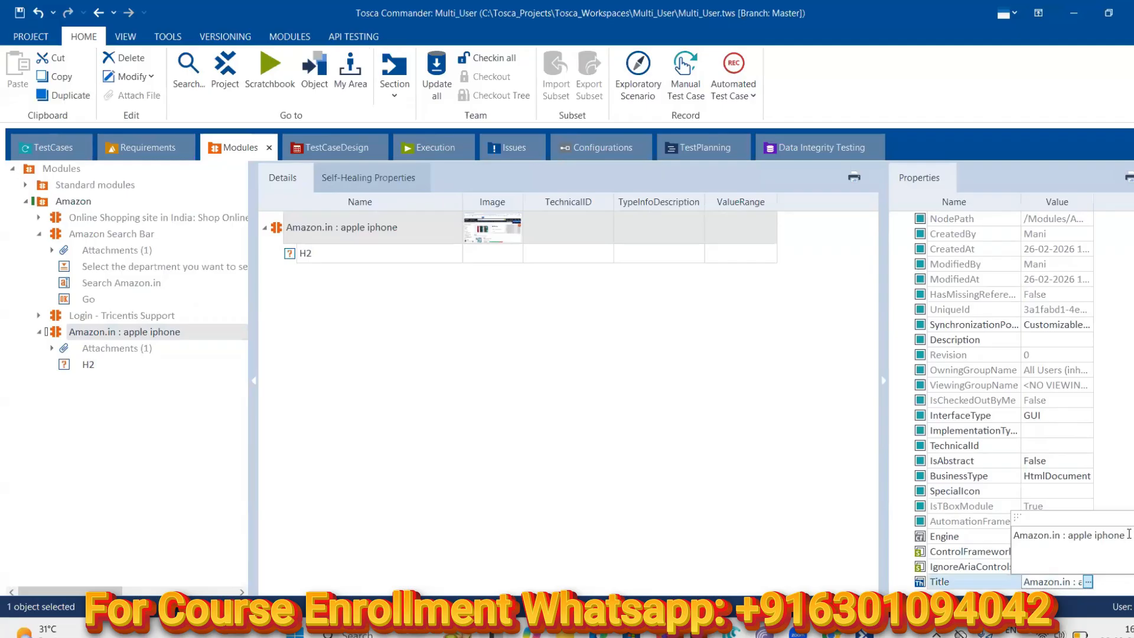
key(BackSpace)
key(BackSpace)
key(BackSpace)
key(BackSpace)
key(BackSpace)
key(BackSpace)
key(BackSpace)
key(BackSpace)
key(BackSpace)
key(BackSpace)
key(BackSpace)
text(*)
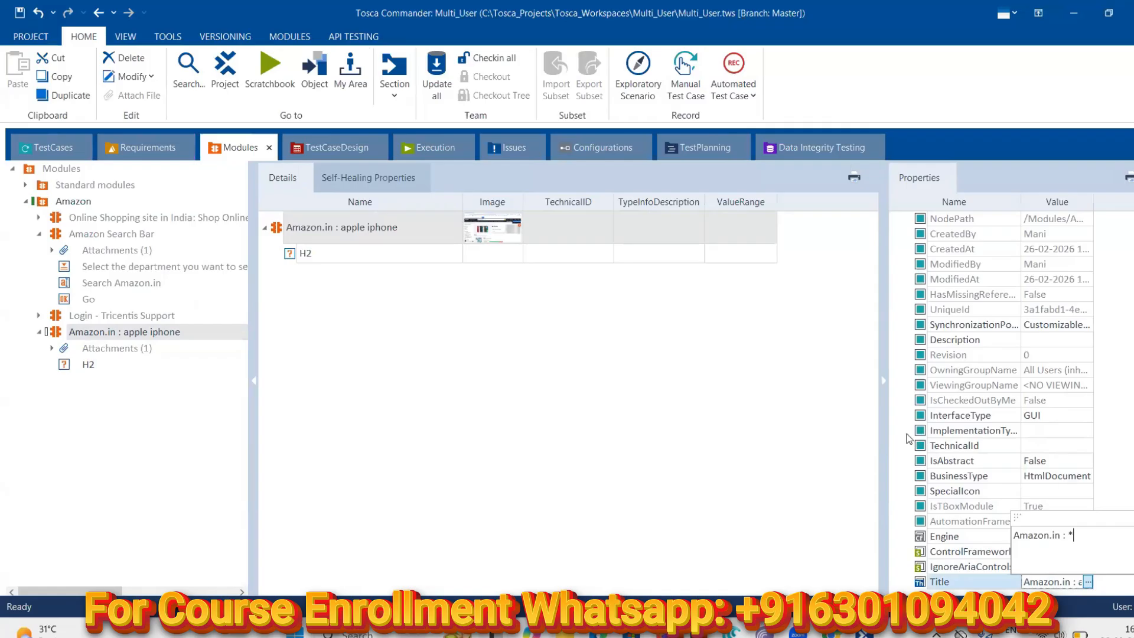
key(Return)
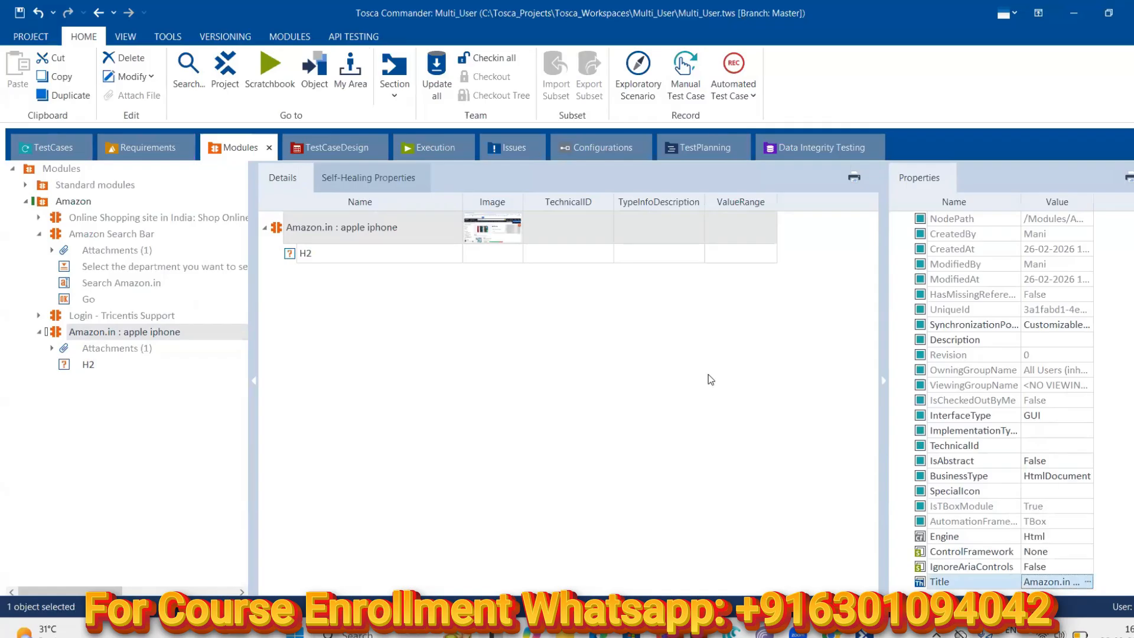
click(1087, 583)
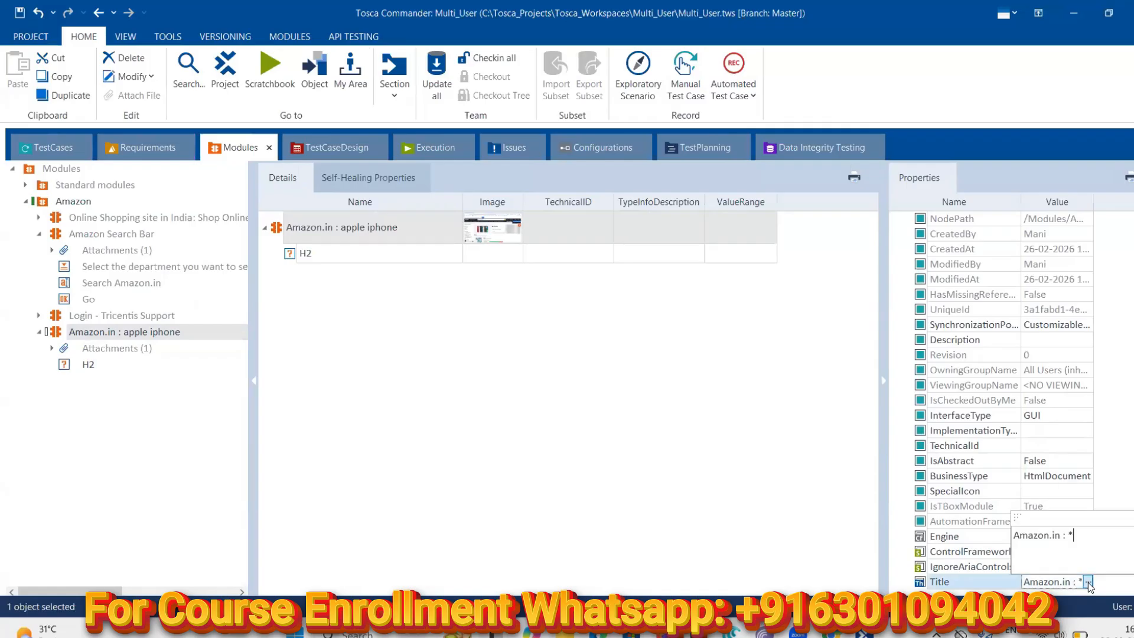
click(689, 358)
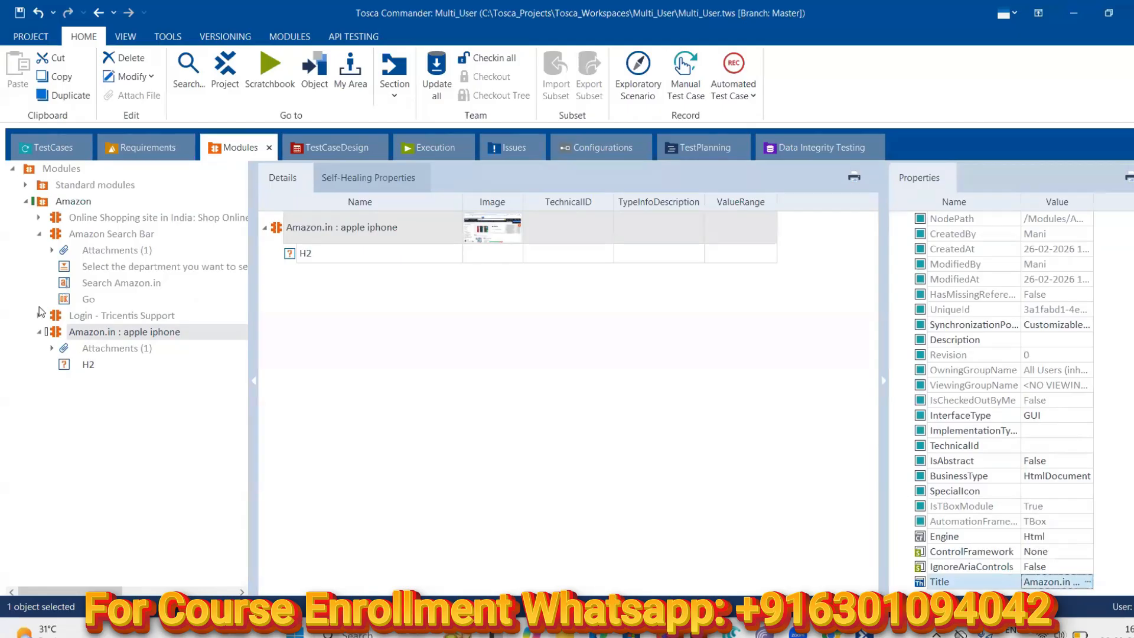
click(66, 147)
Rerun the step in ScratchBook and open H2's log showing 'More than one control found'
click(99, 299)
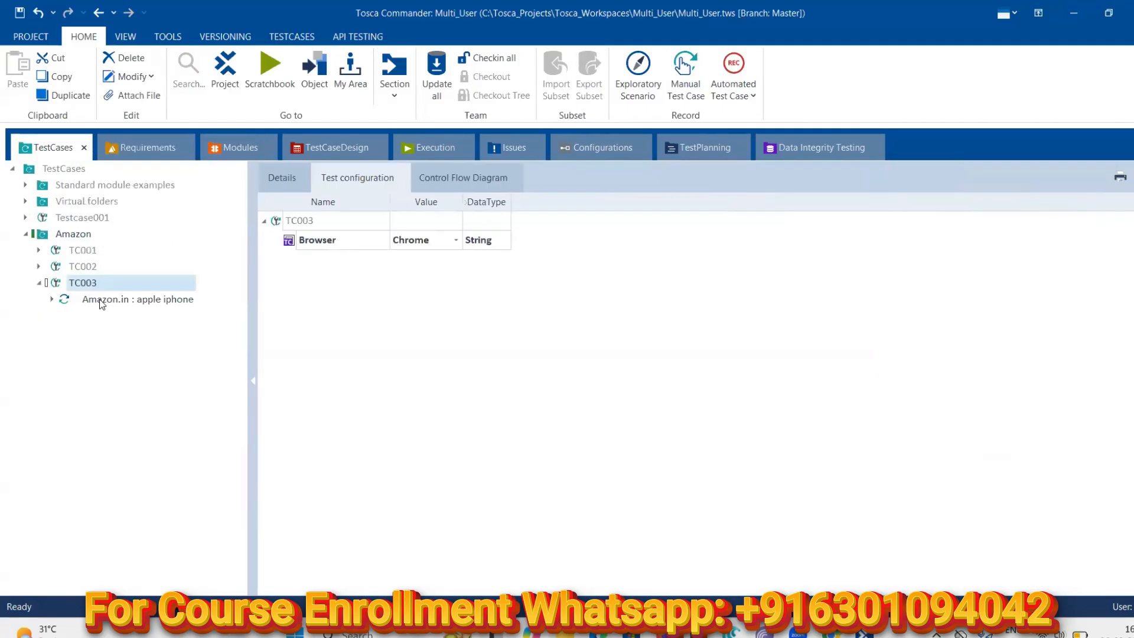
right_click(116, 307)
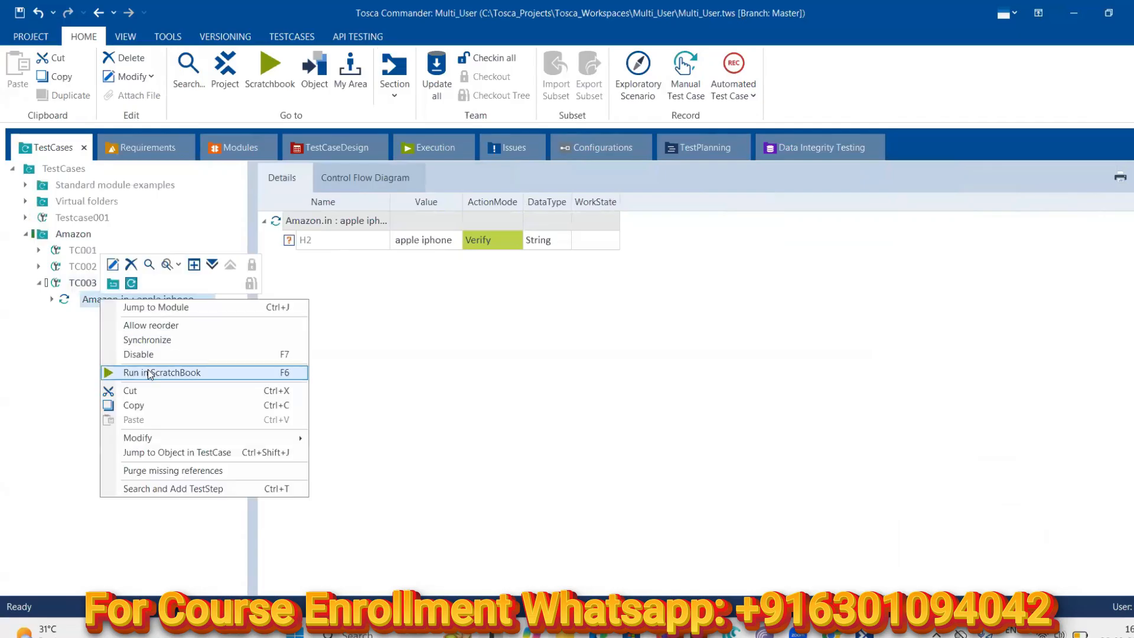
click(149, 372)
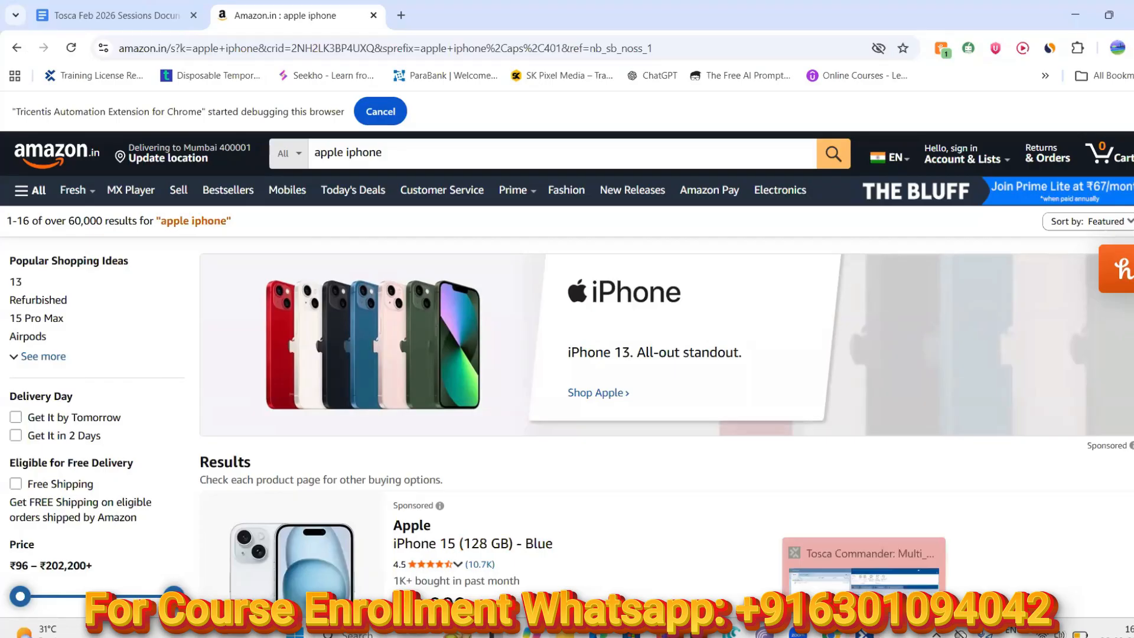
click(863, 634)
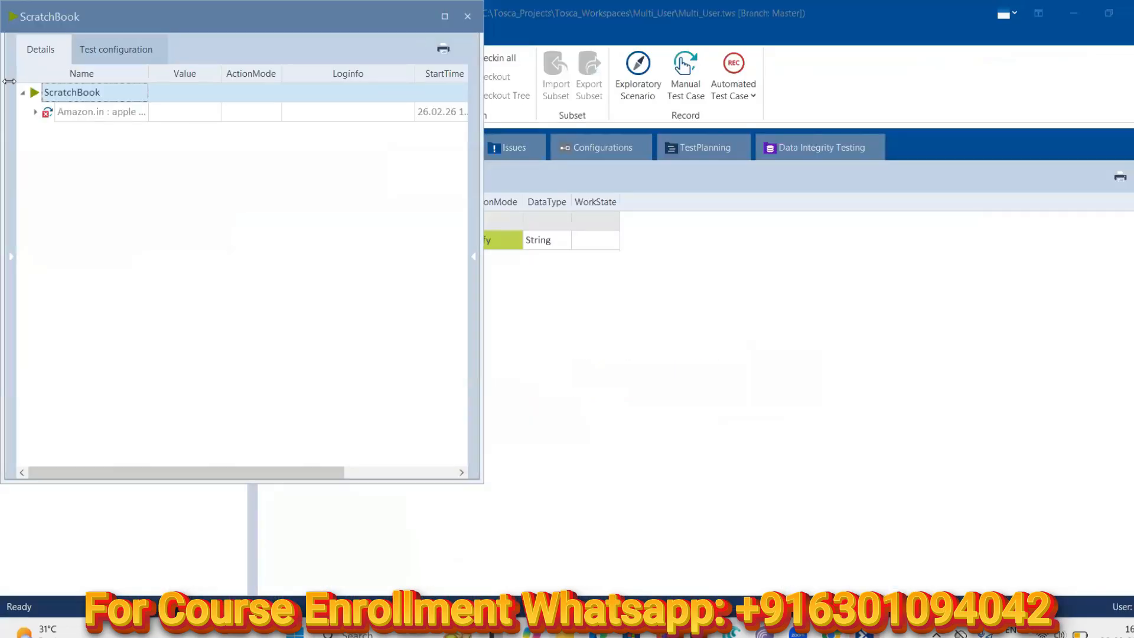
click(36, 114)
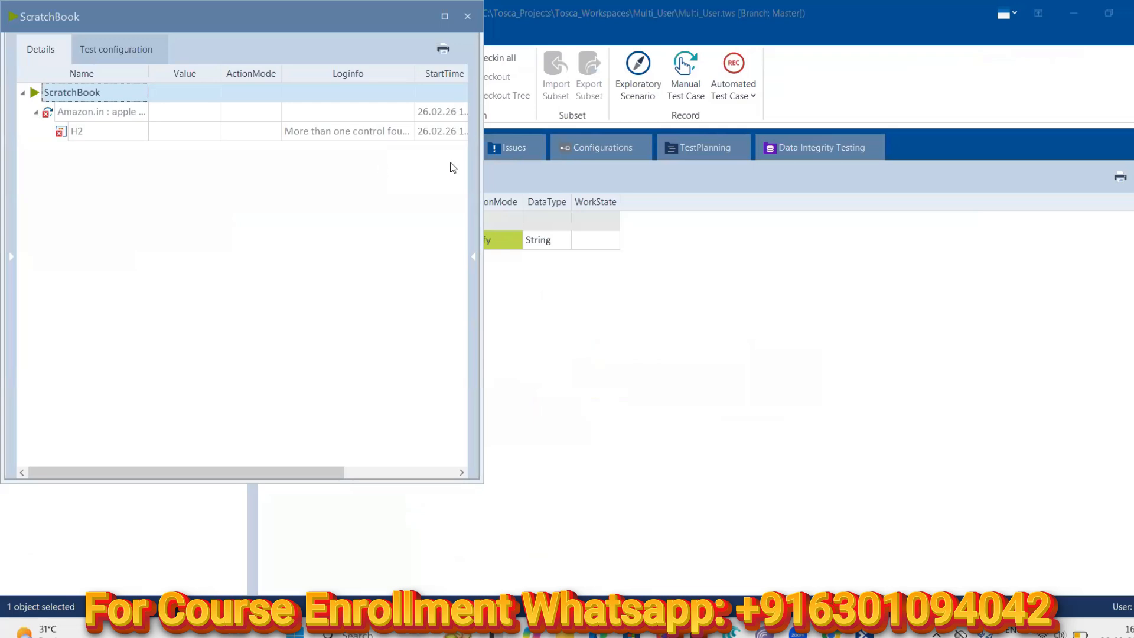
click(380, 138)
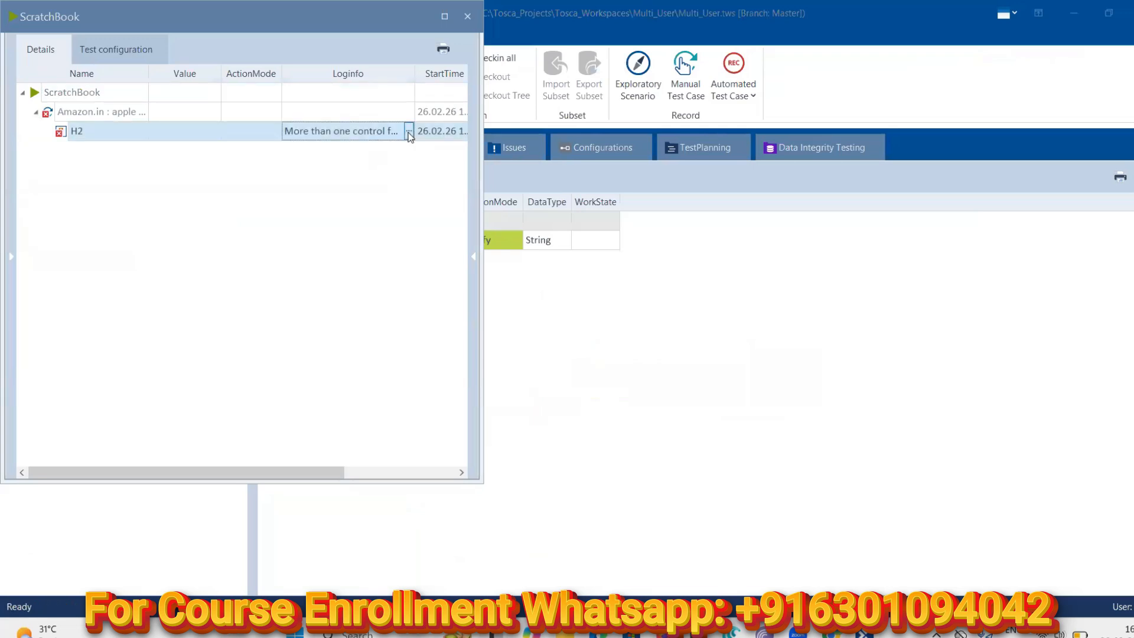
click(409, 132)
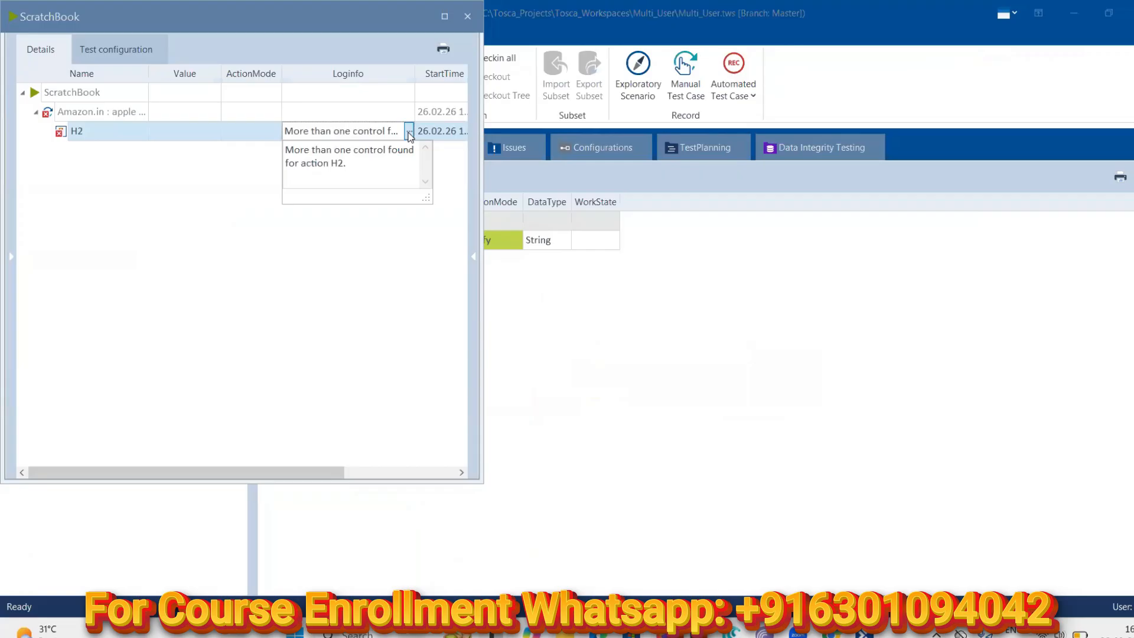
Check the Amazon results page, then close ScratchBook and return to Tosca Commander
click(833, 634)
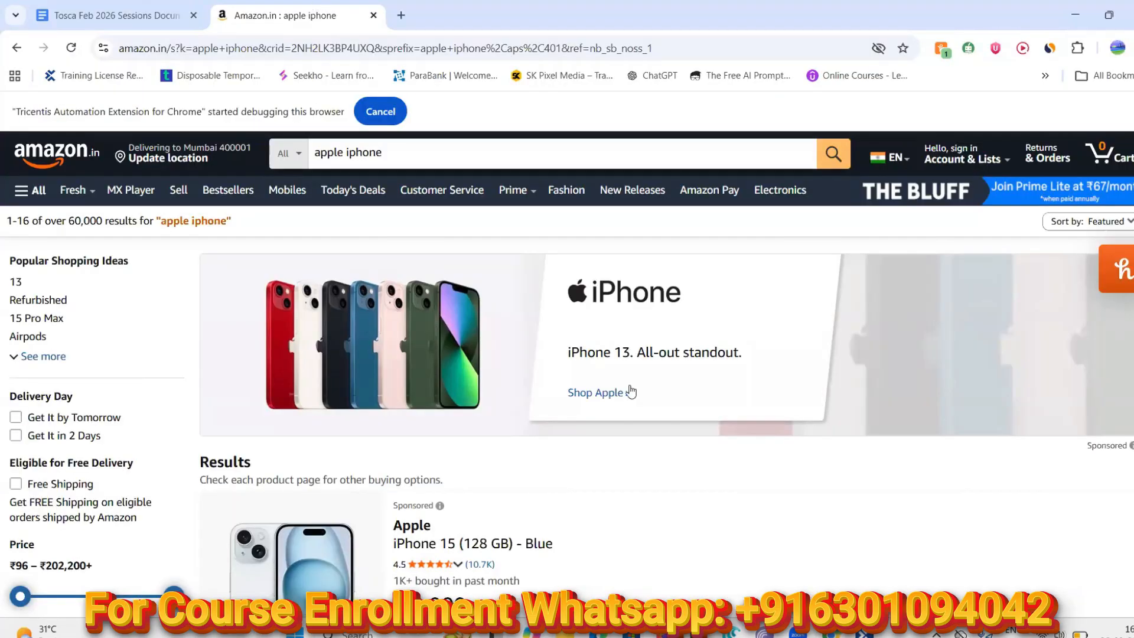
mouse_move(798, 633)
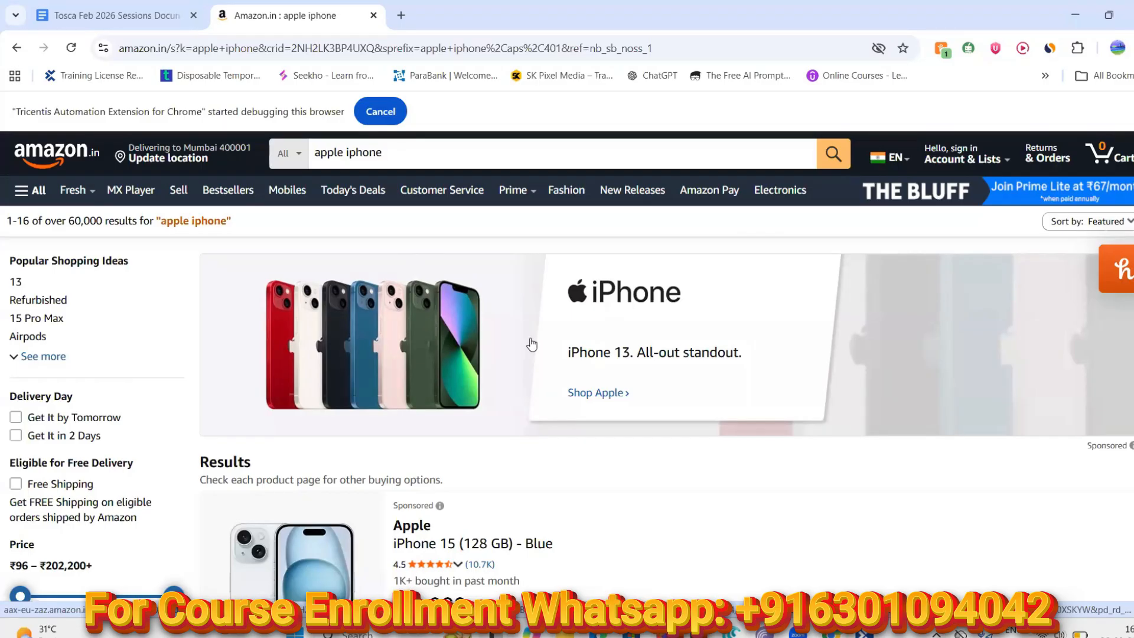
mouse_move(863, 633)
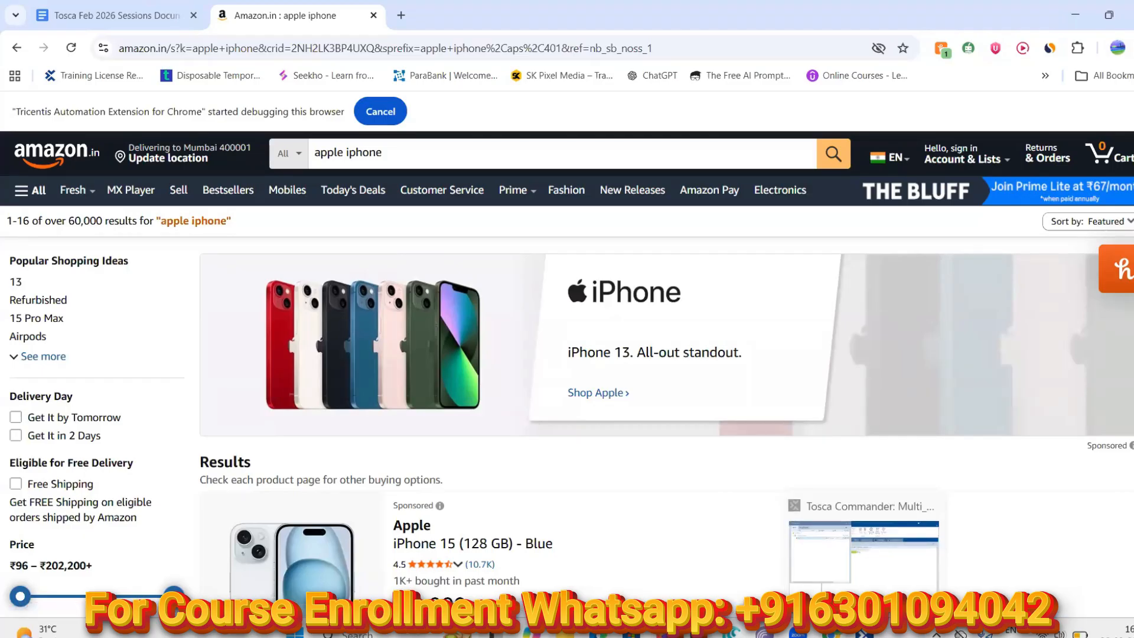
click(864, 633)
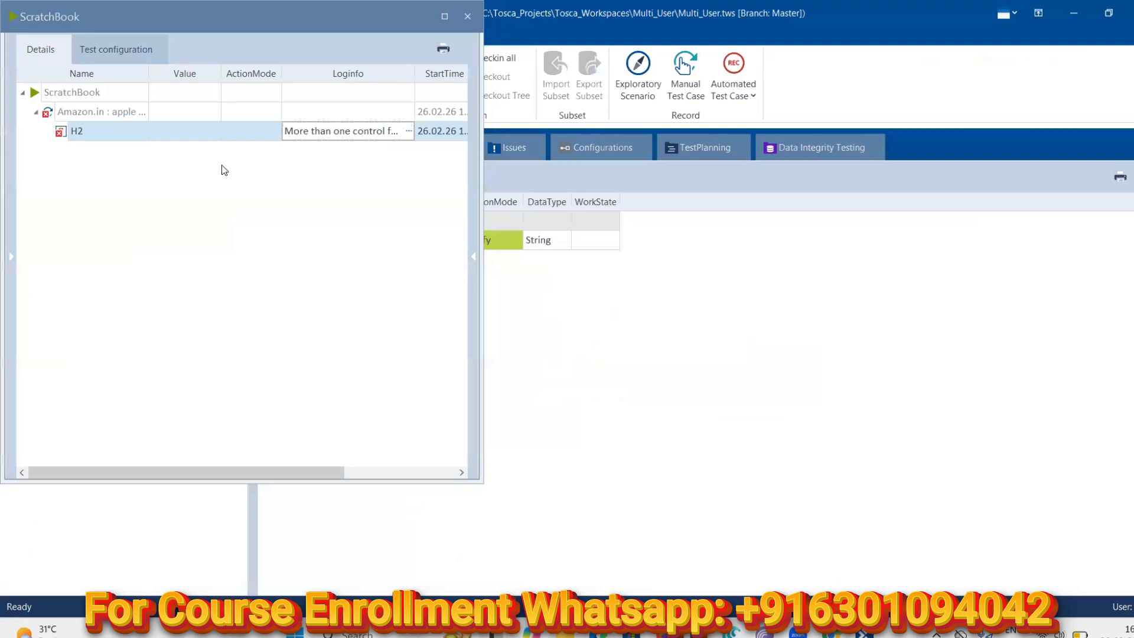
click(468, 17)
Launch an XScan Rescan of the Amazon.in : apple iphone module from Modules
click(251, 157)
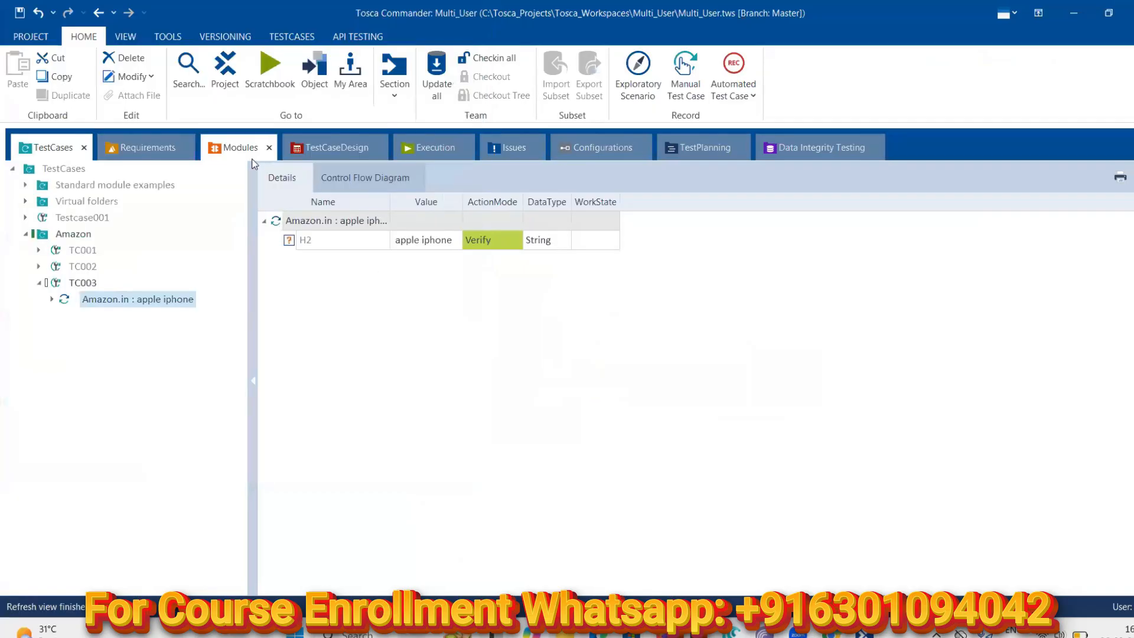
click(83, 366)
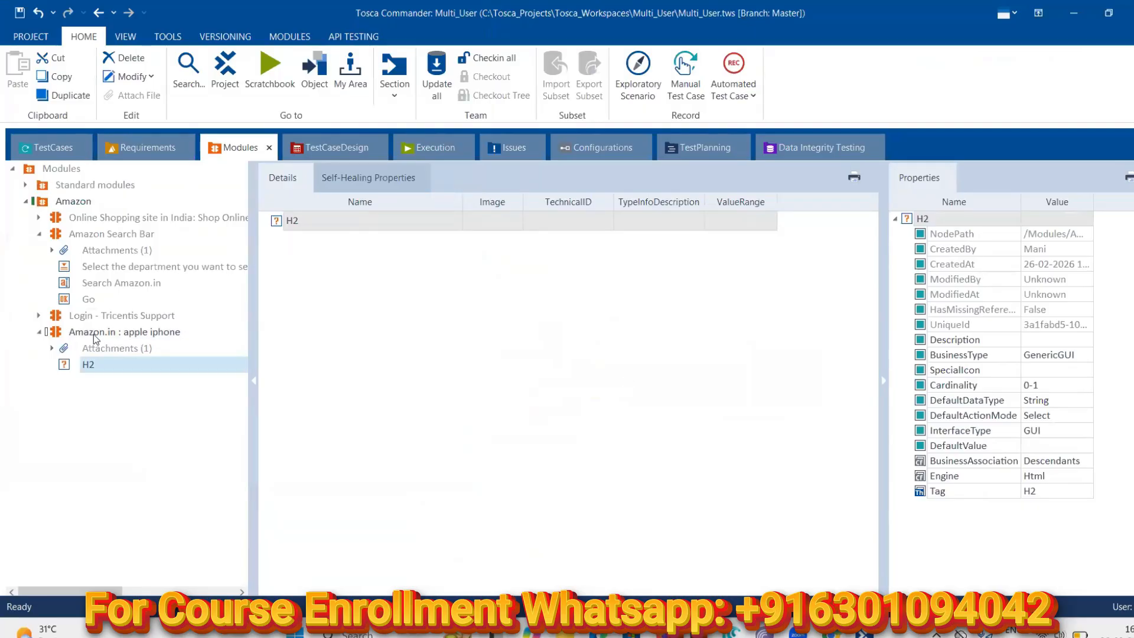
right_click(102, 364)
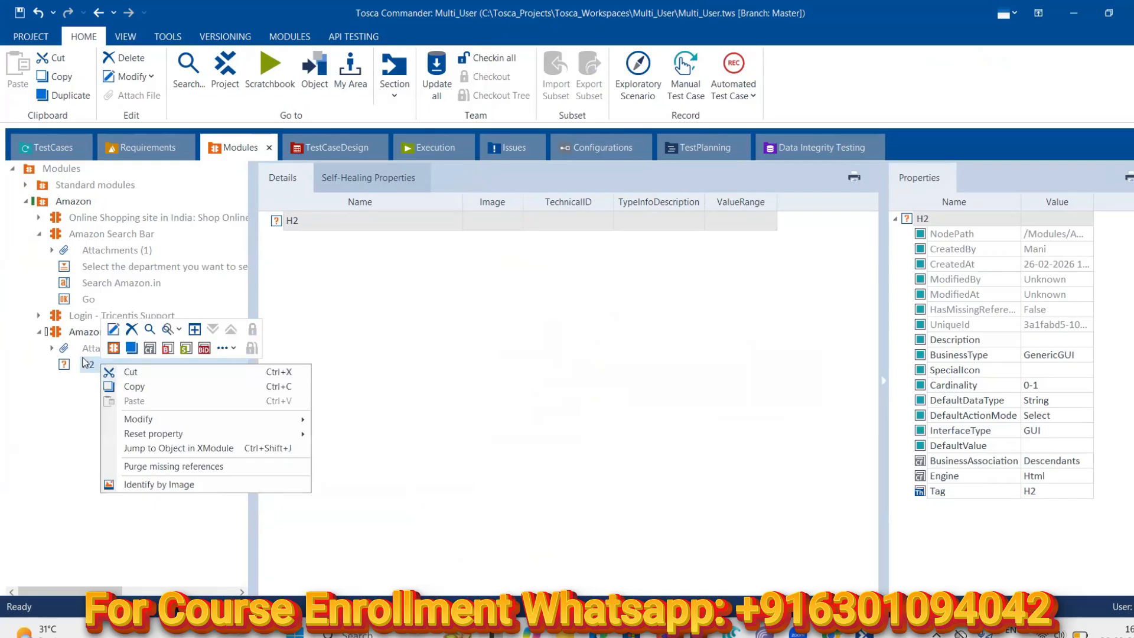
click(78, 332)
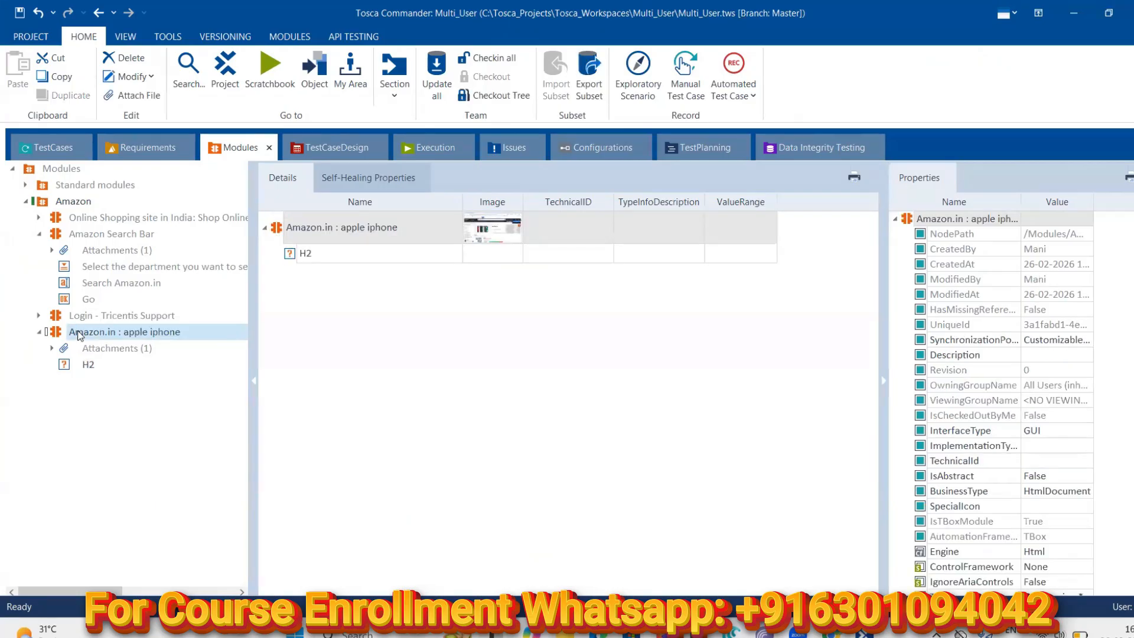
right_click(77, 331)
click(115, 371)
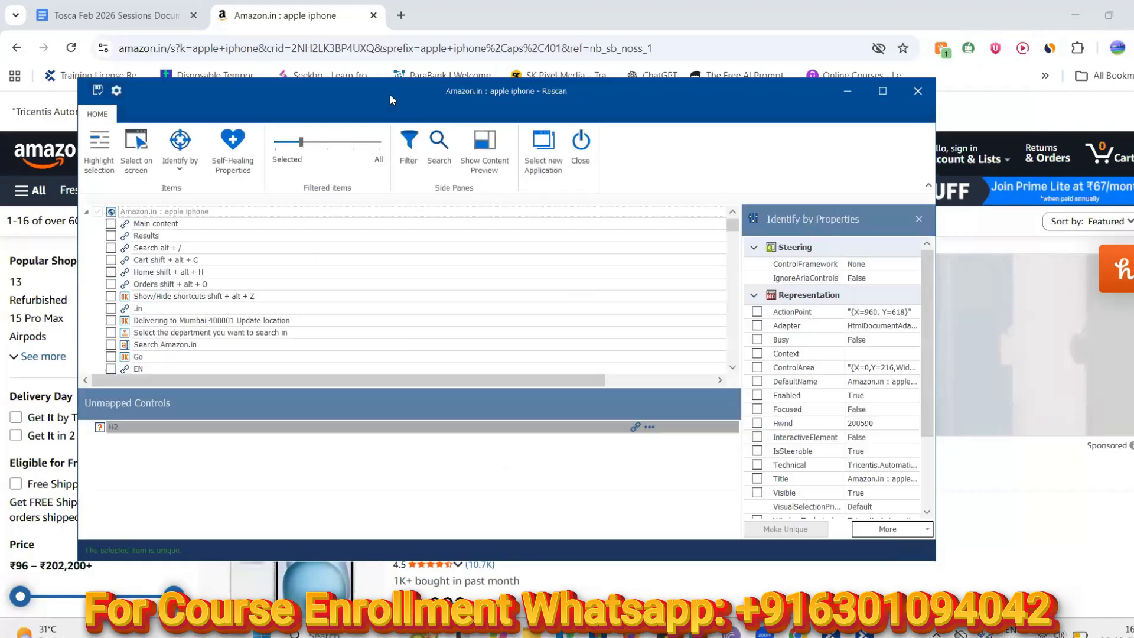
Begin mapping the H2 row listed under Unmapped Controls in the Rescan window
drag(394, 86, 536, 143)
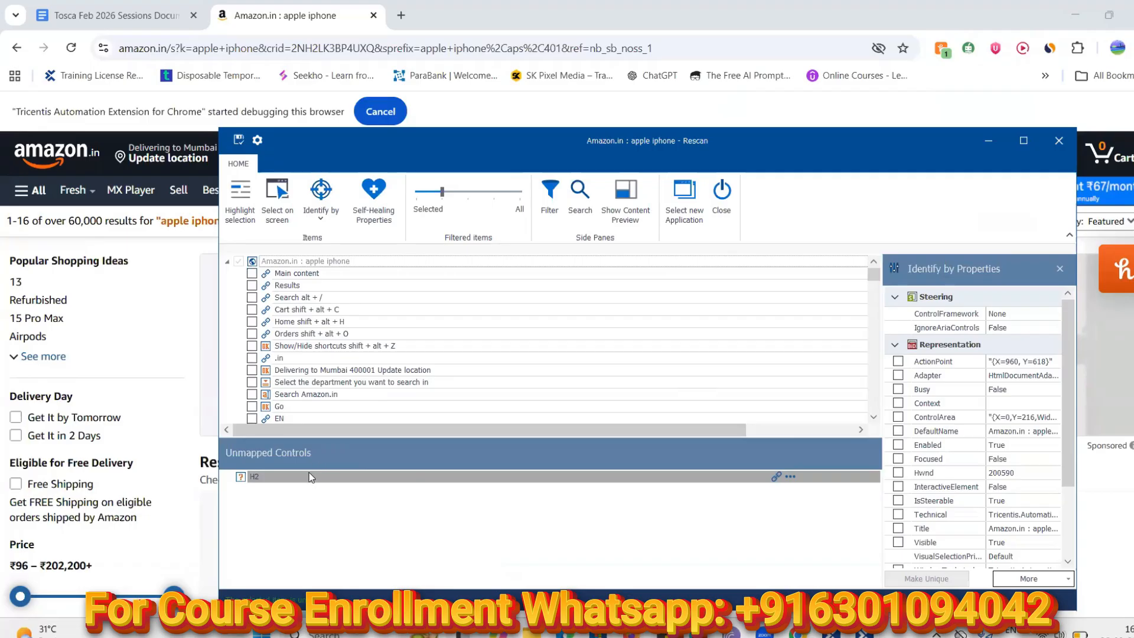
click(776, 476)
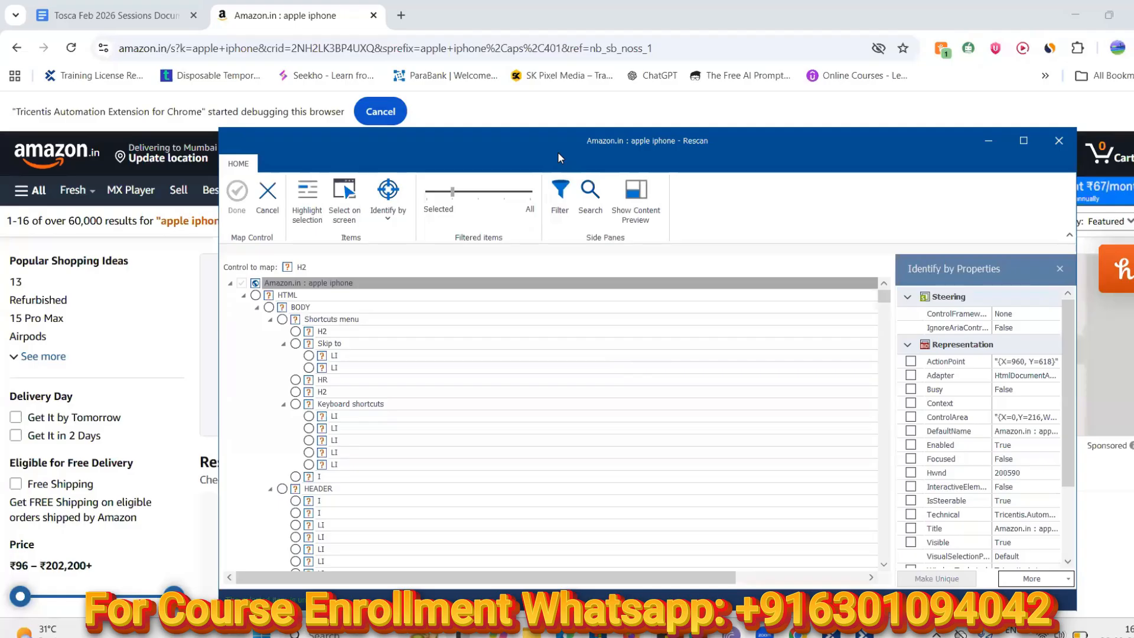
Activate Select on screen to pick H2's target element on the live Amazon page
drag(557, 152, 596, 240)
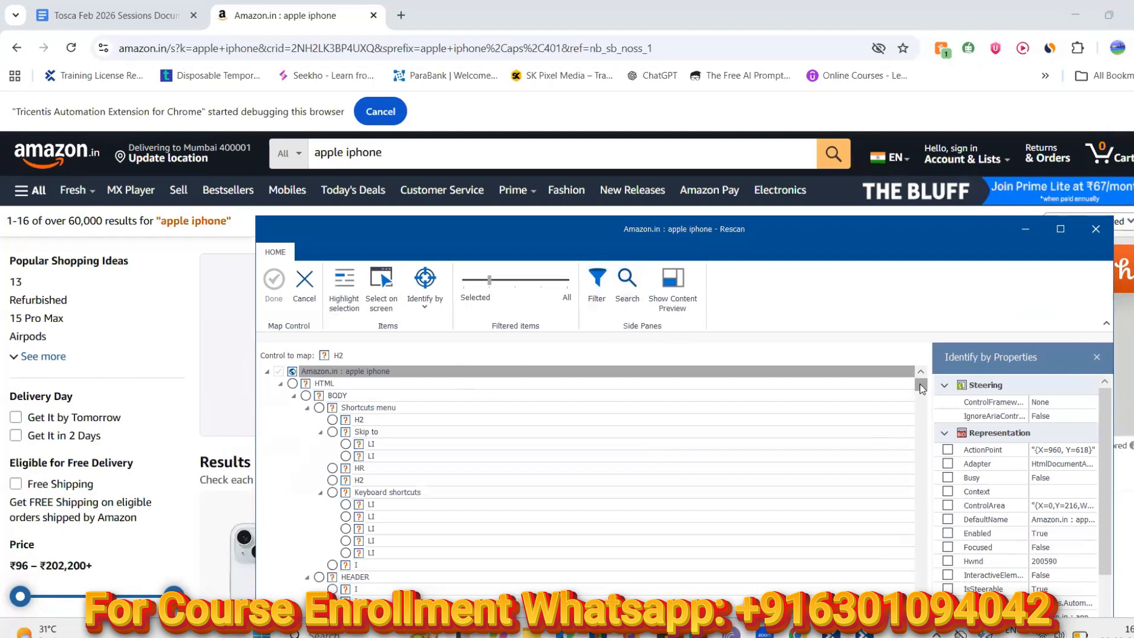
drag(920, 387, 392, 438)
click(383, 301)
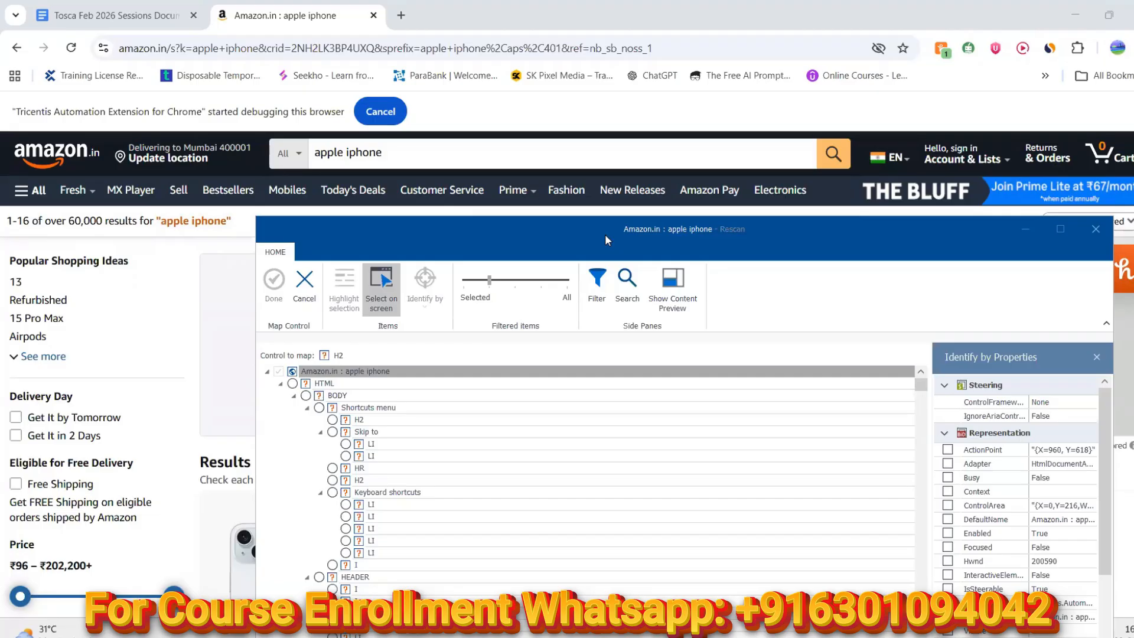
drag(604, 234, 601, 243)
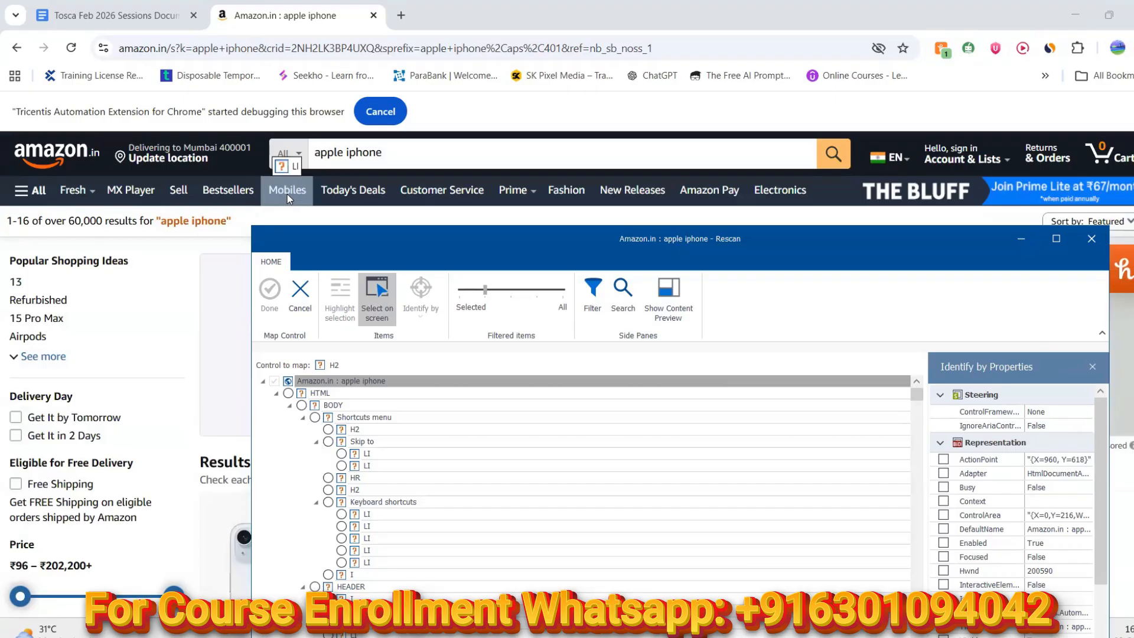
click(288, 196)
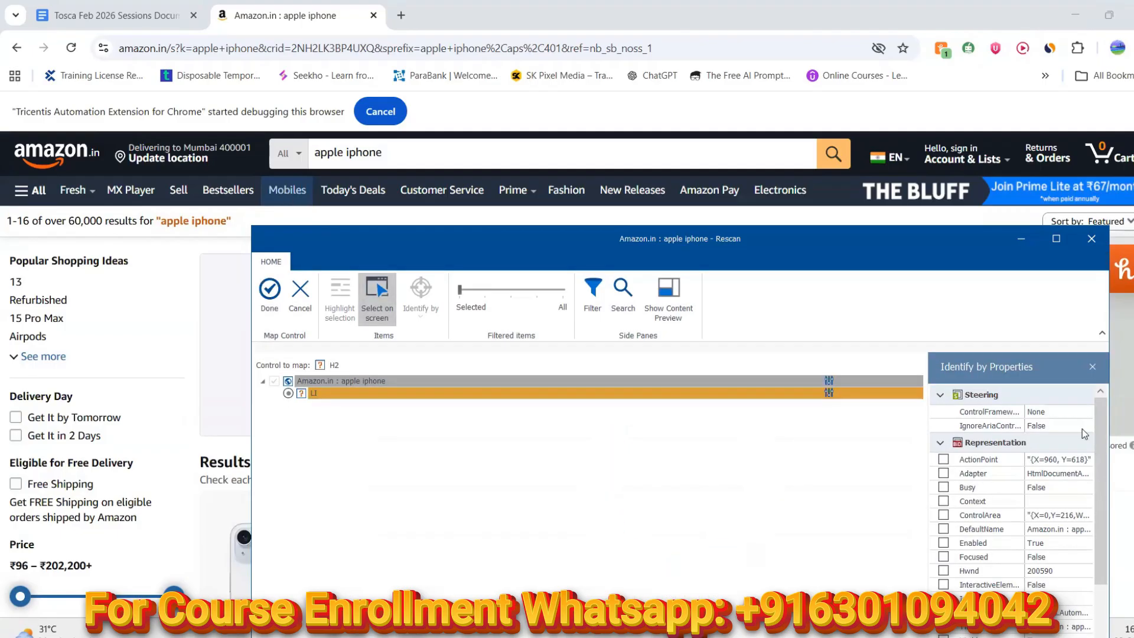
drag(1101, 433, 1104, 534)
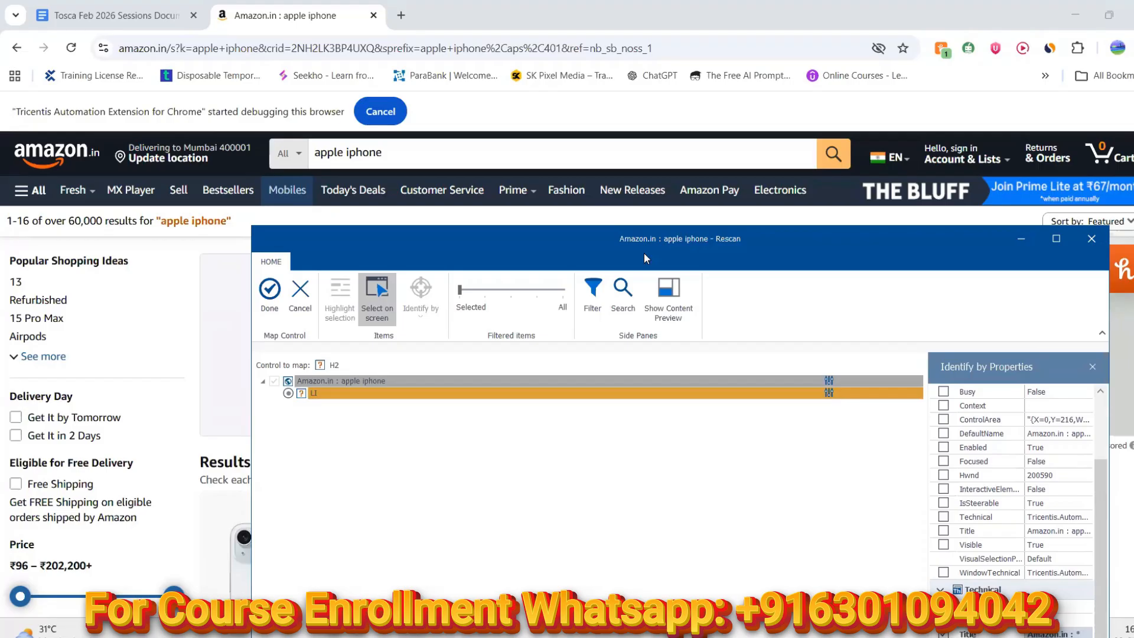
drag(654, 247, 636, 132)
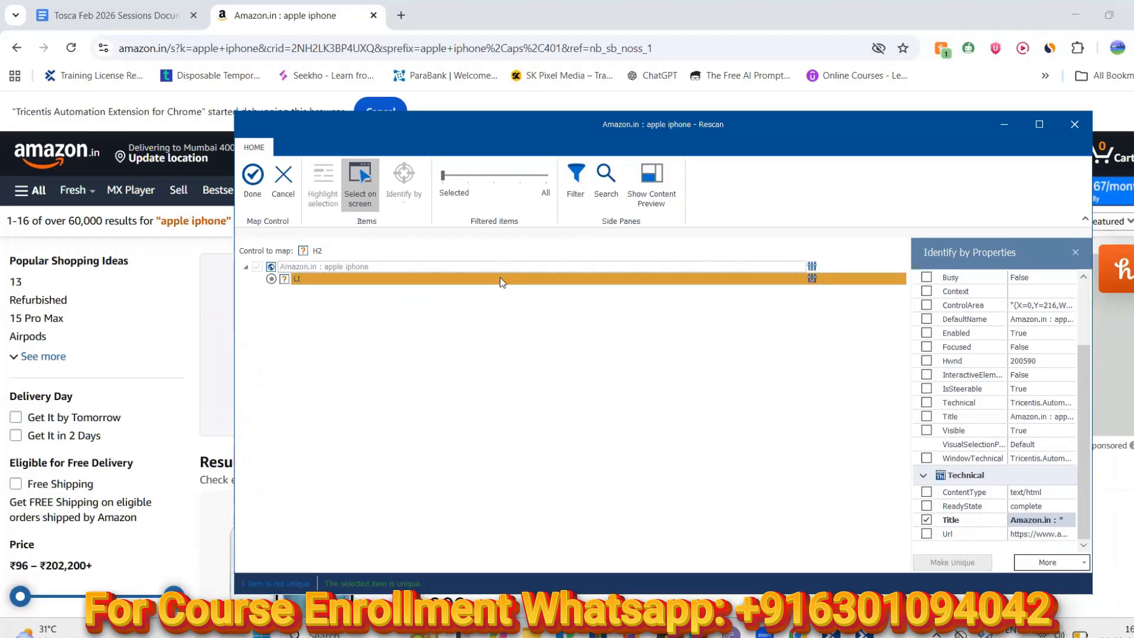
click(546, 277)
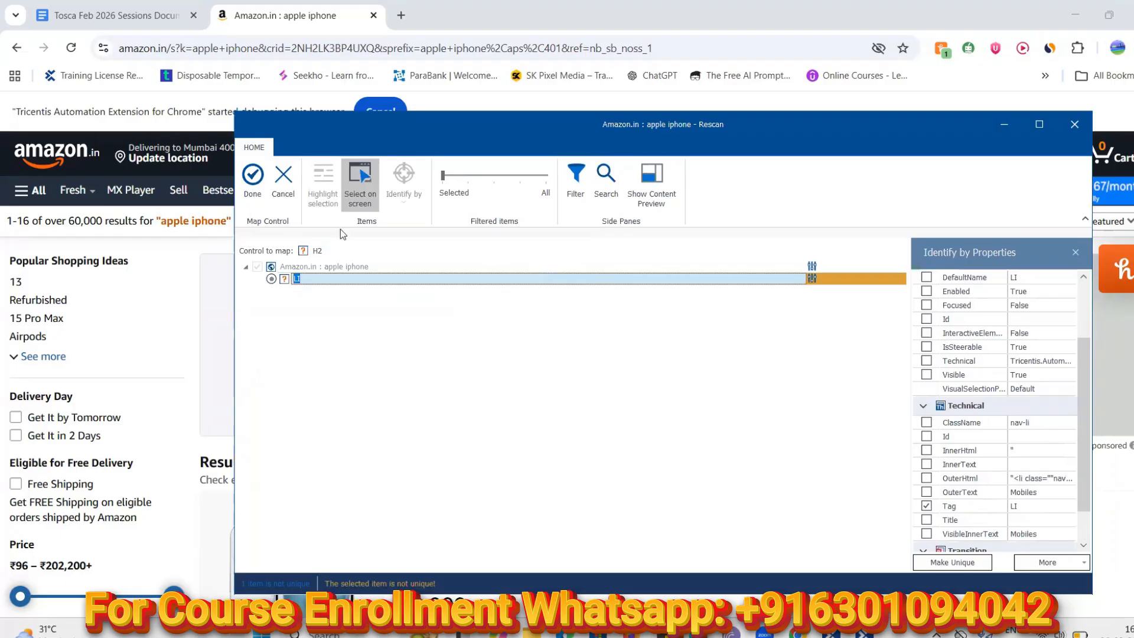
click(270, 279)
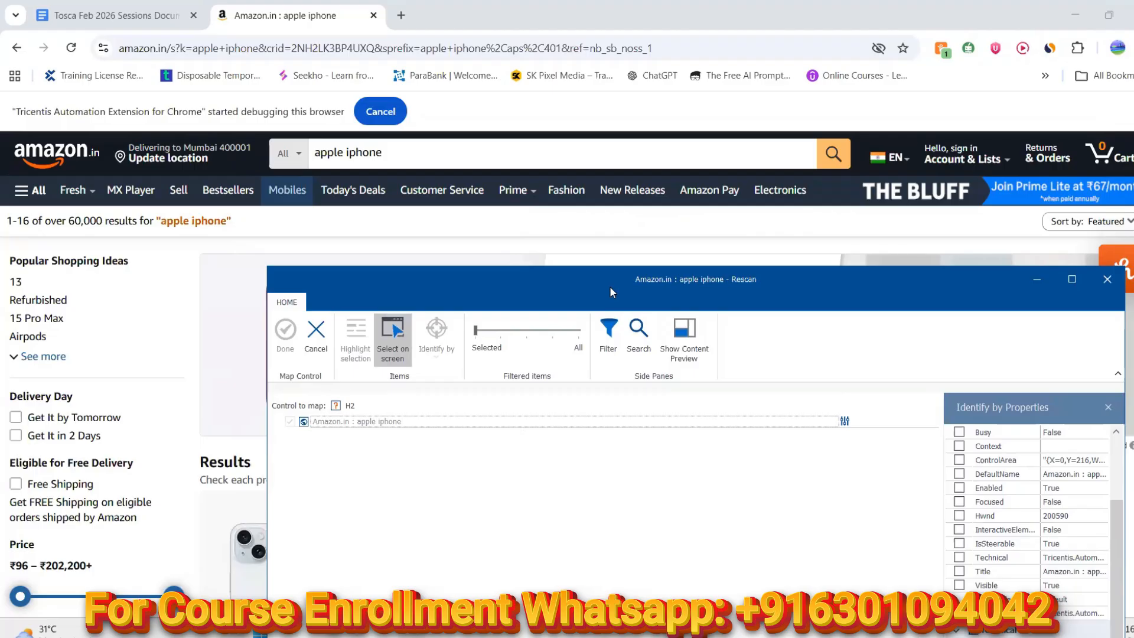
Capture the Amazon page header and review the HEADER node's Identify by Properties list
drag(610, 287, 644, 279)
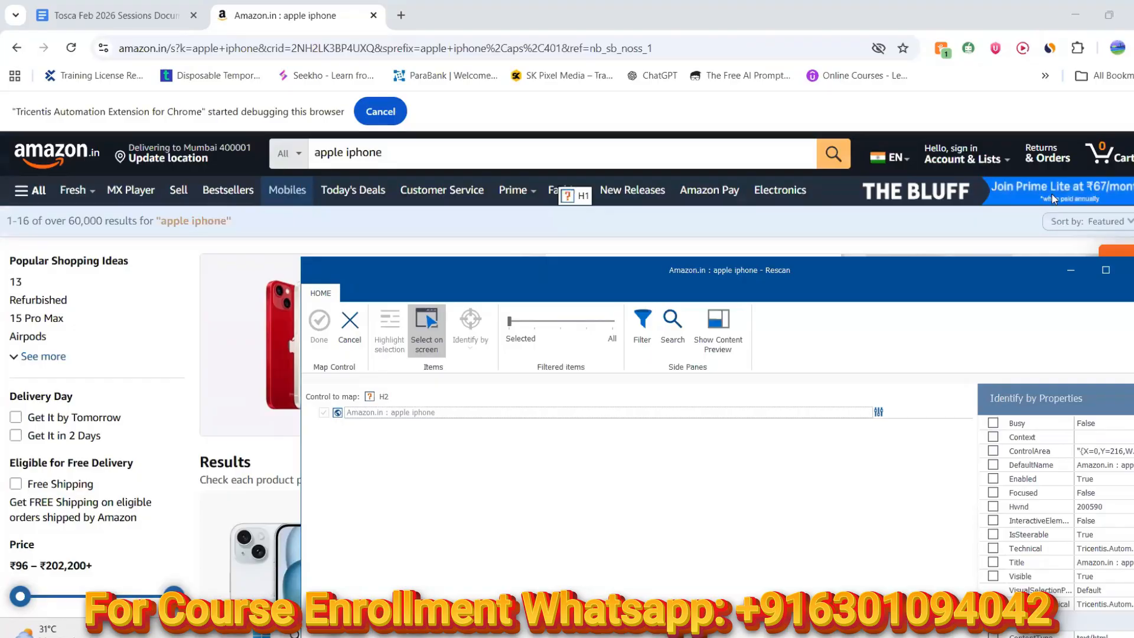
click(1005, 150)
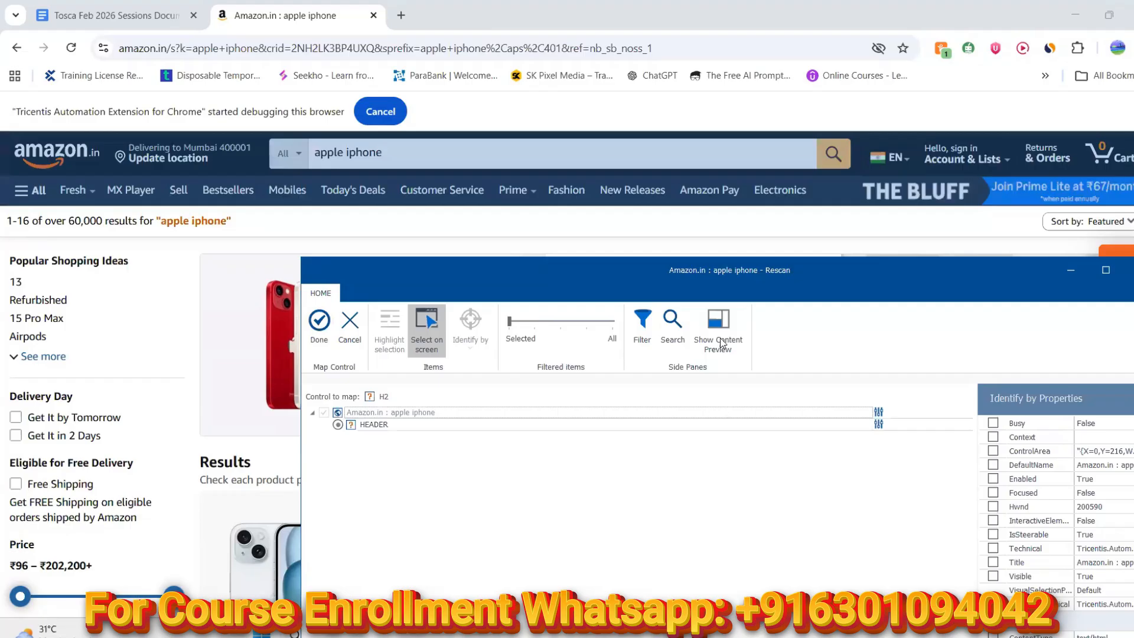
drag(728, 291, 692, 168)
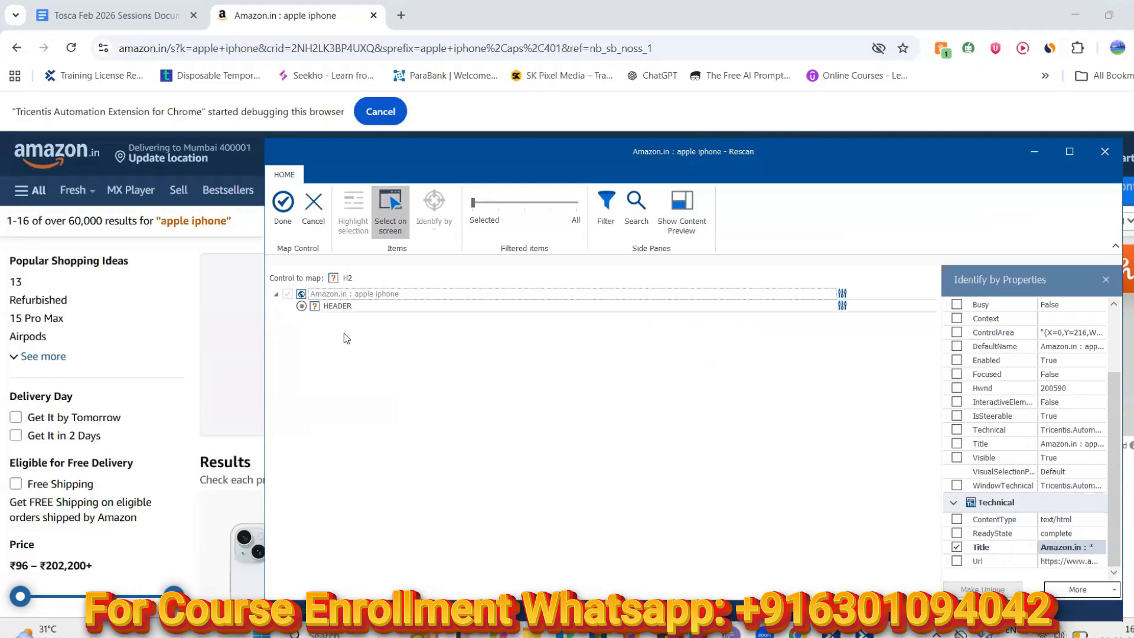
click(356, 305)
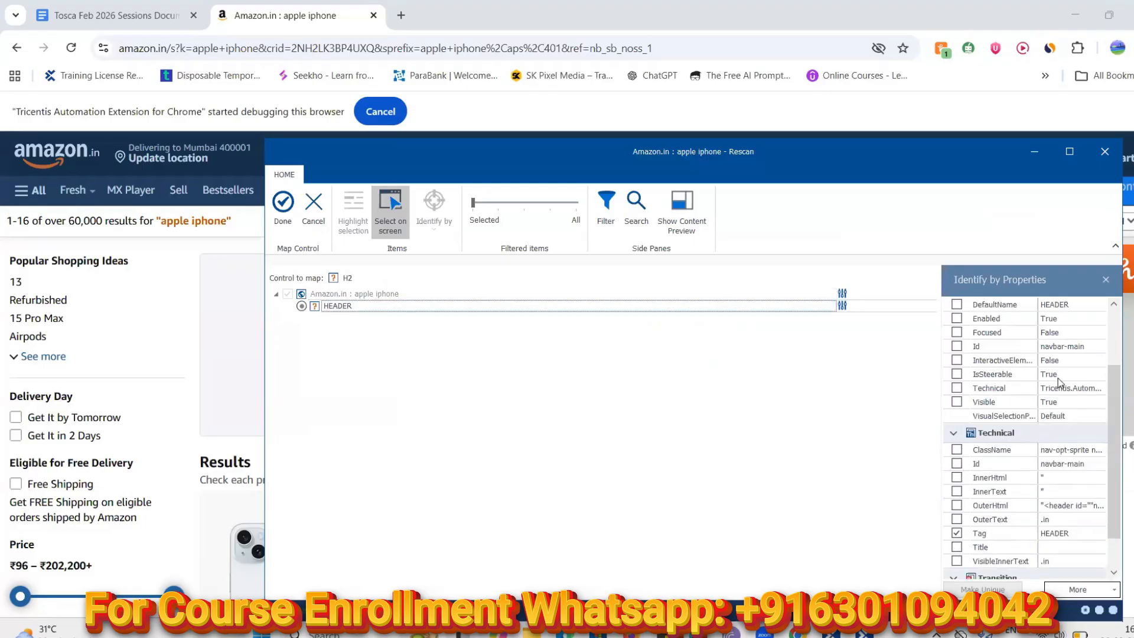
scroll(1116, 443, down, 1)
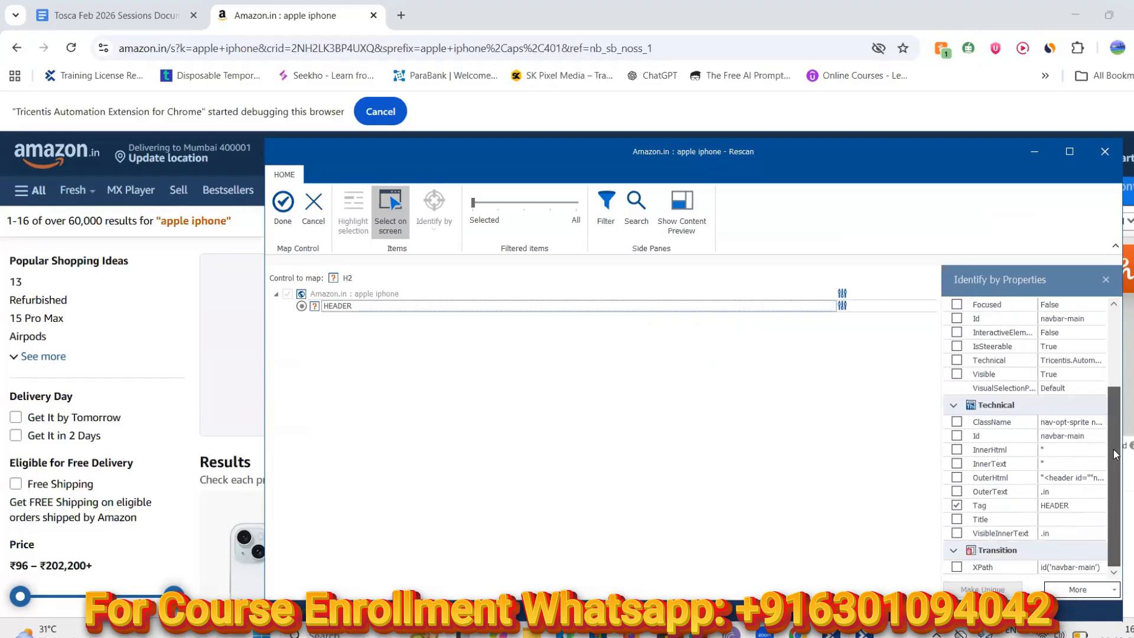
scroll(1116, 378, up, 3)
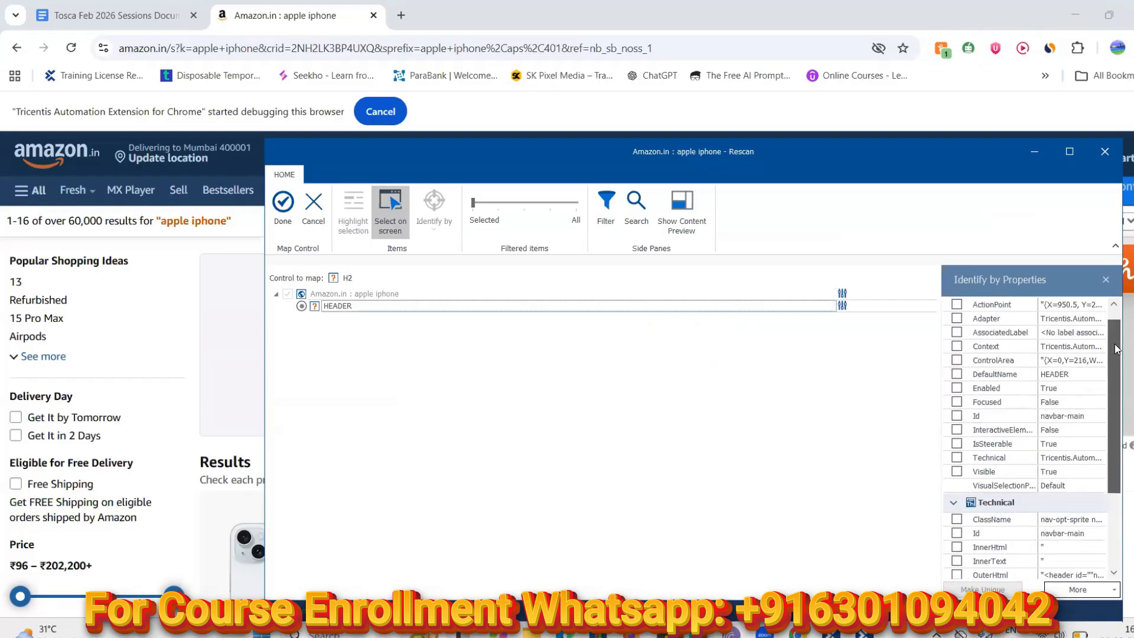
scroll(1116, 340, up, 2)
scroll(1119, 335, down, 3)
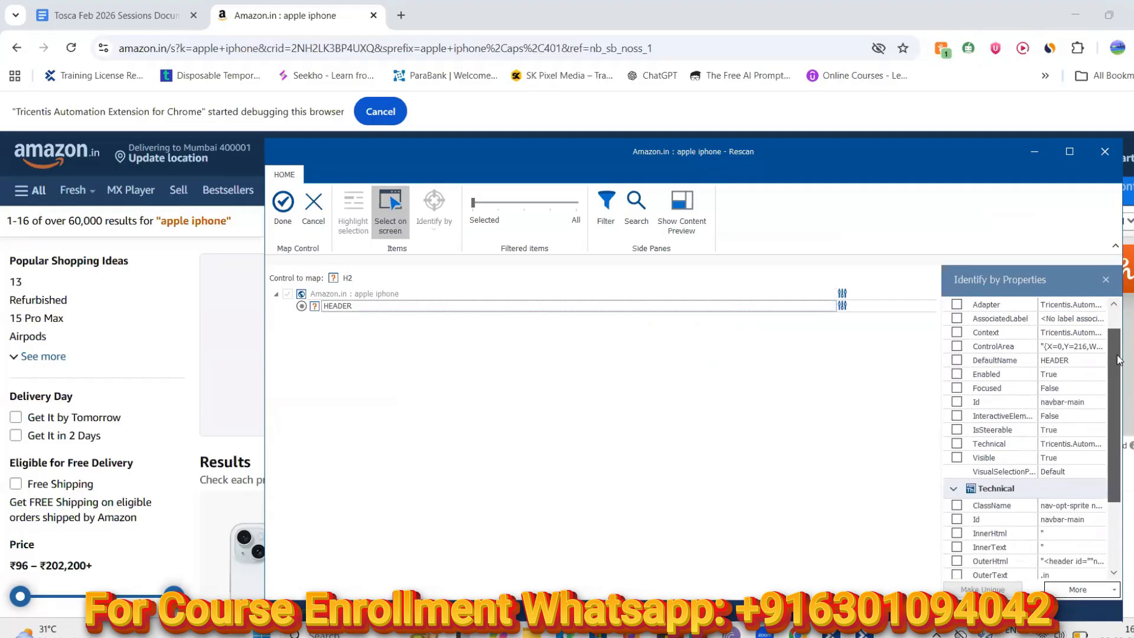
scroll(1119, 334, up, 1)
scroll(1030, 413, down, 3)
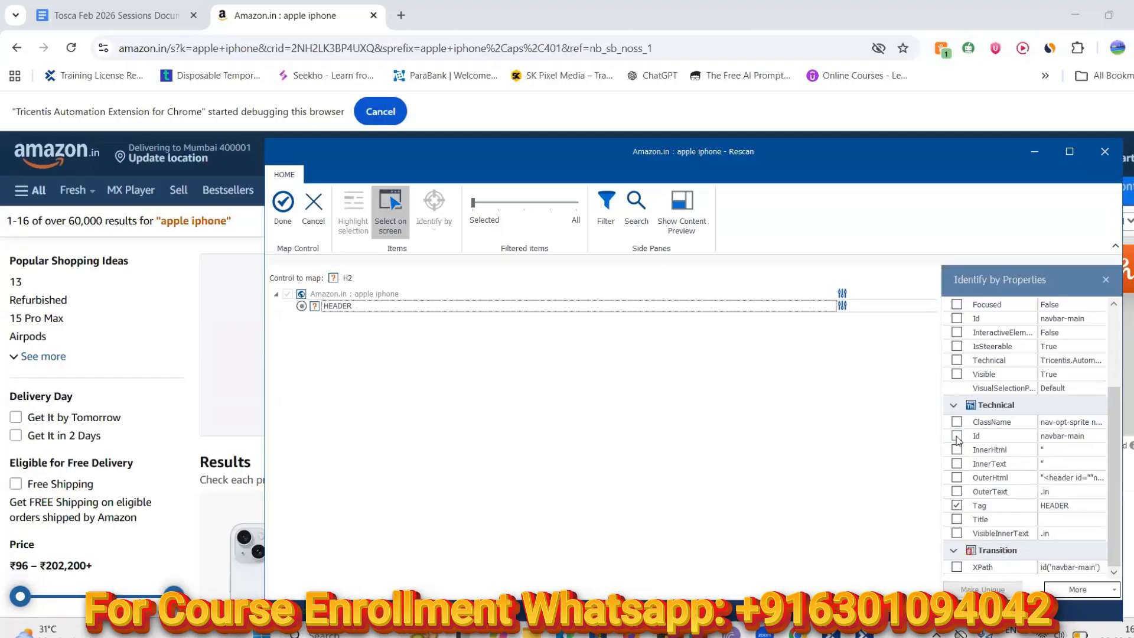
Map H2 to the HEADER element, identifying it by Id and ClassName
click(957, 437)
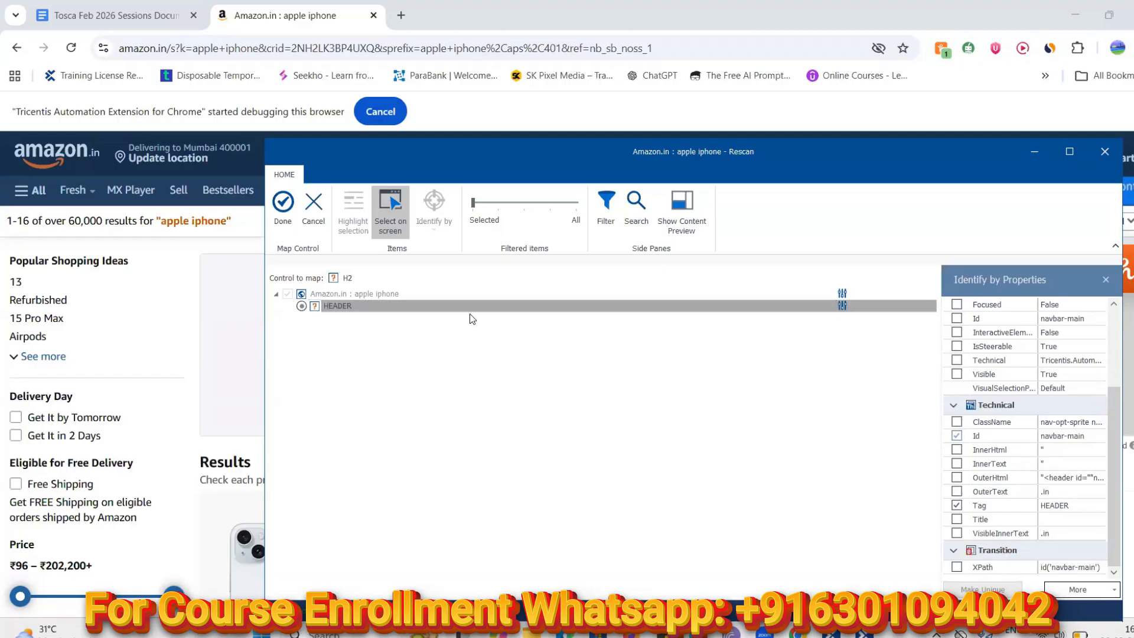
click(287, 207)
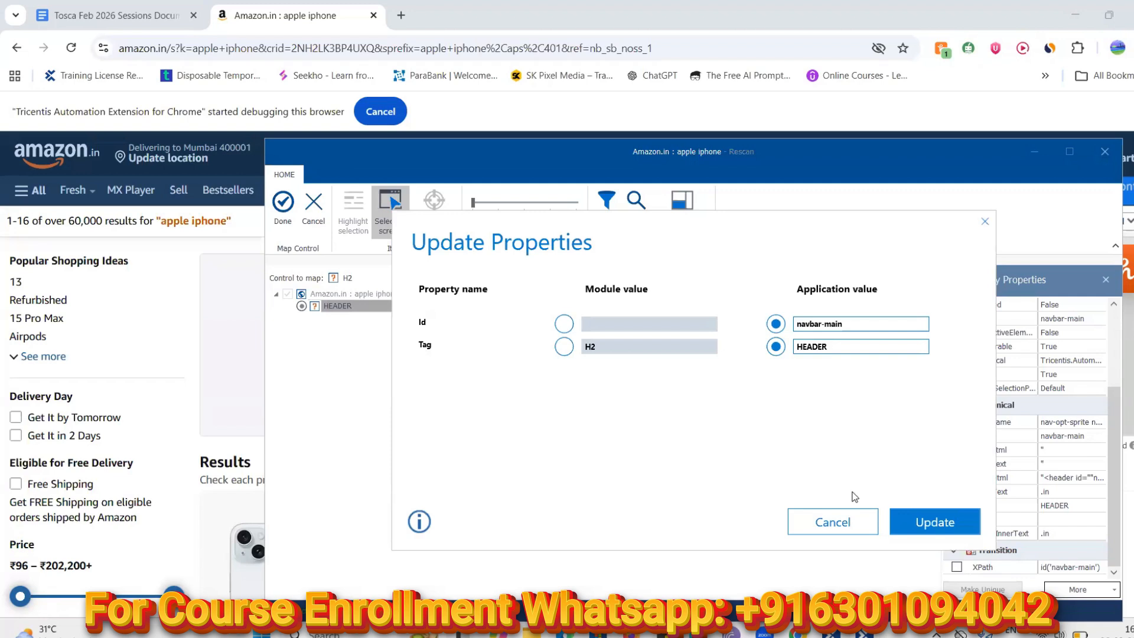
click(830, 525)
click(957, 422)
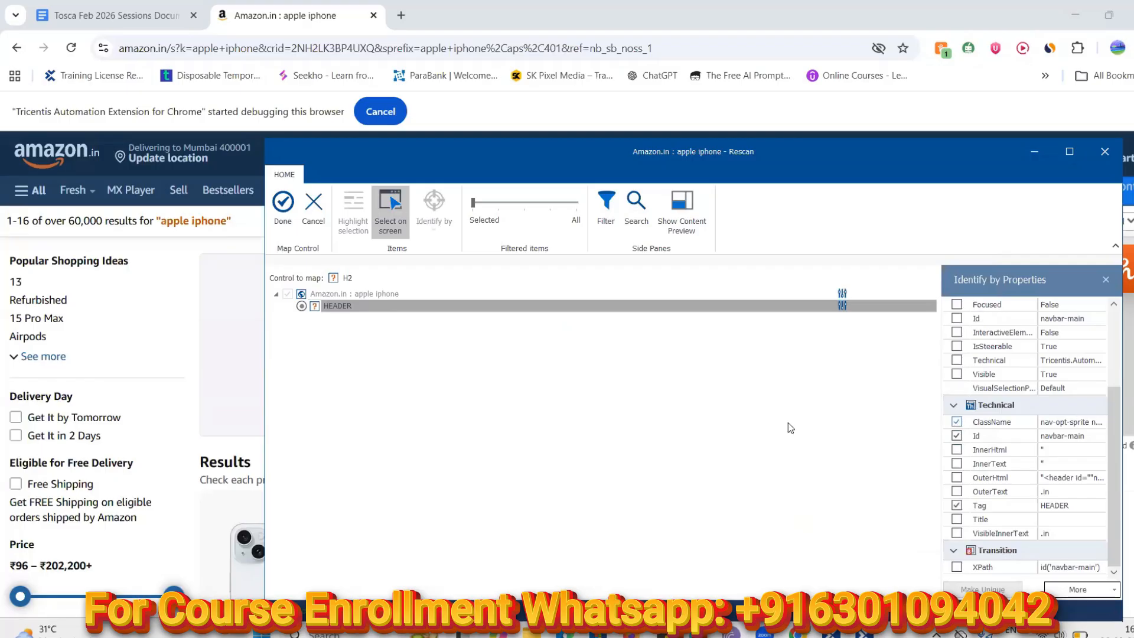
click(286, 215)
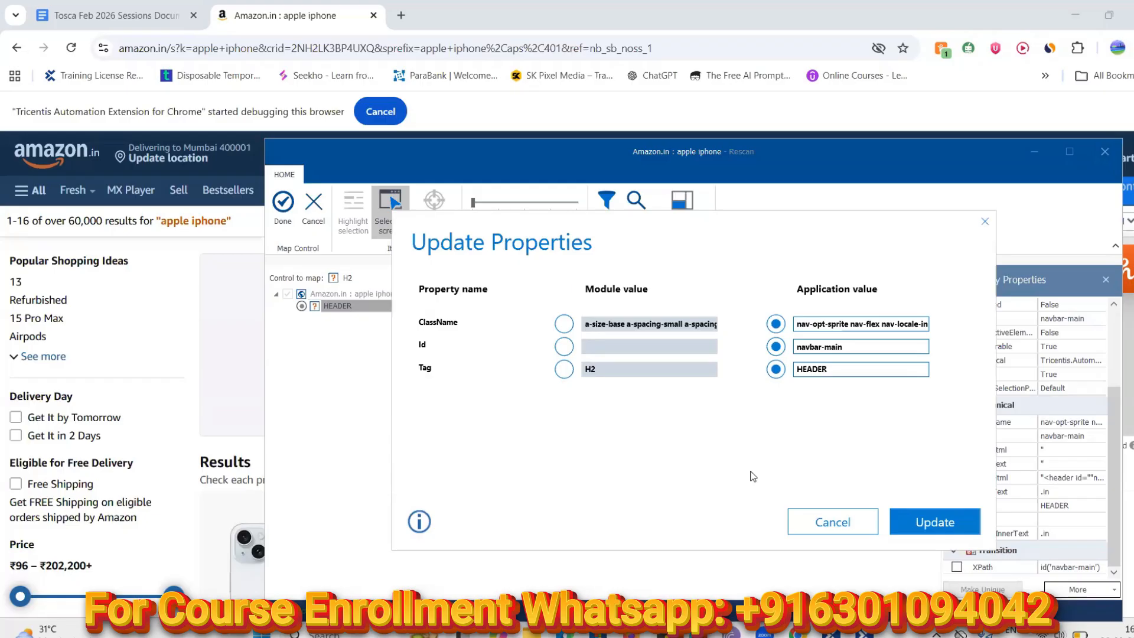
click(939, 525)
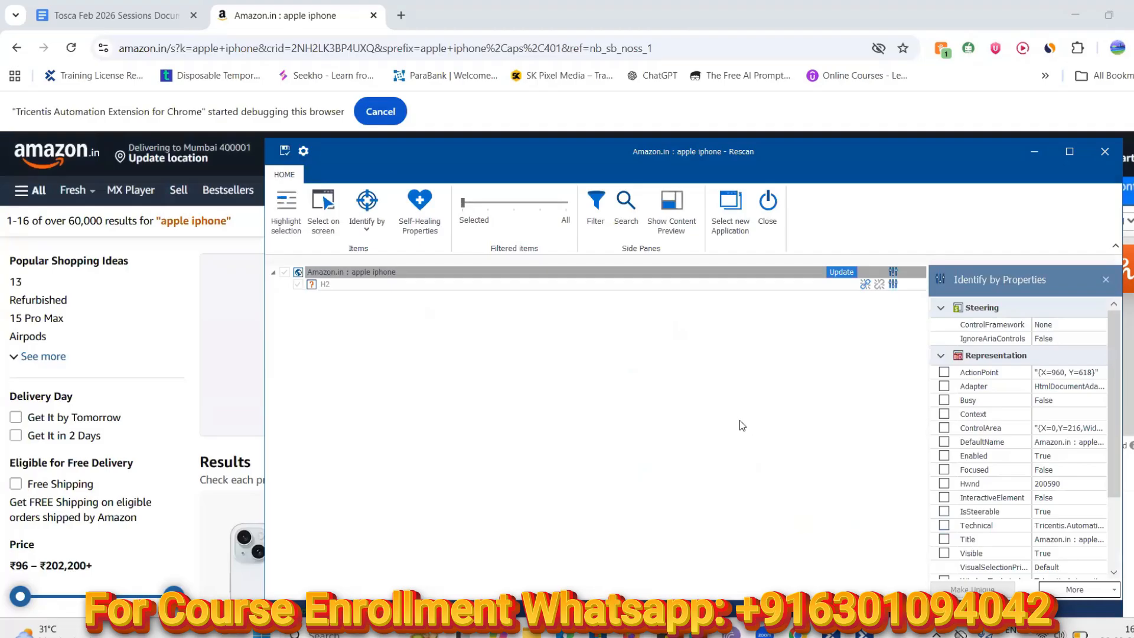
Save the updated module, close the Rescan window and return to Tosca Commander
click(285, 151)
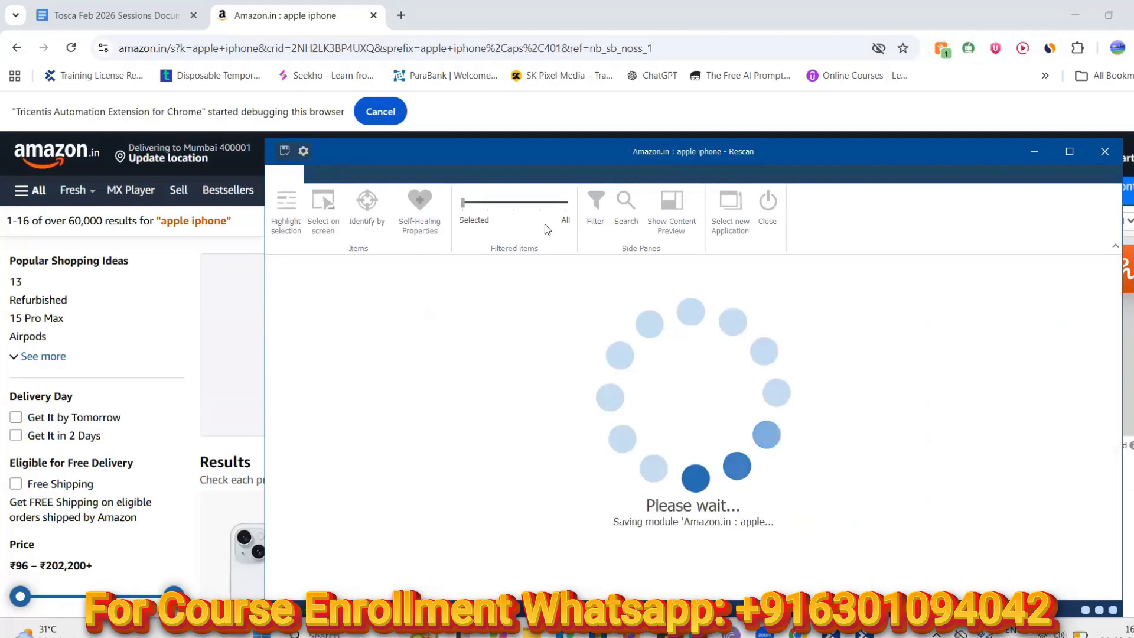
click(766, 215)
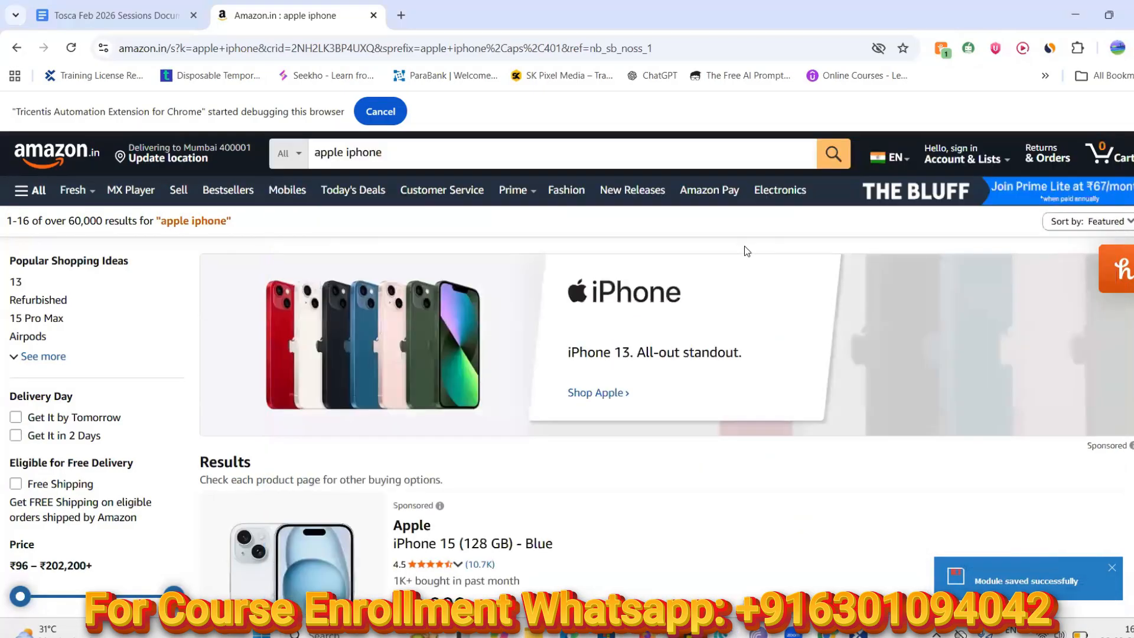
mouse_move(864, 631)
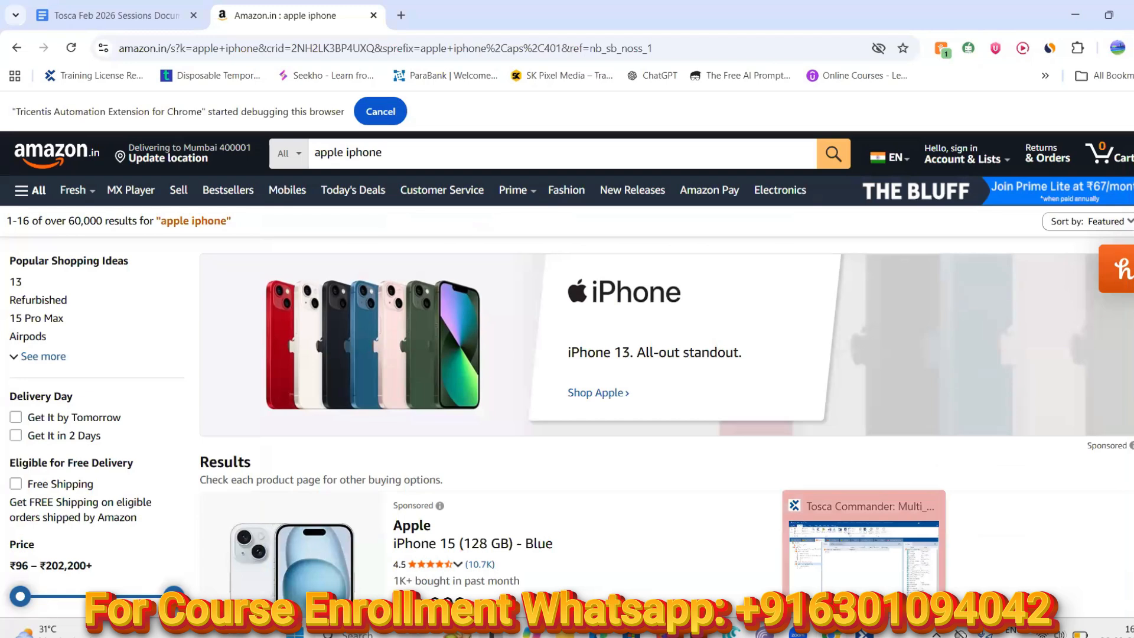
click(847, 531)
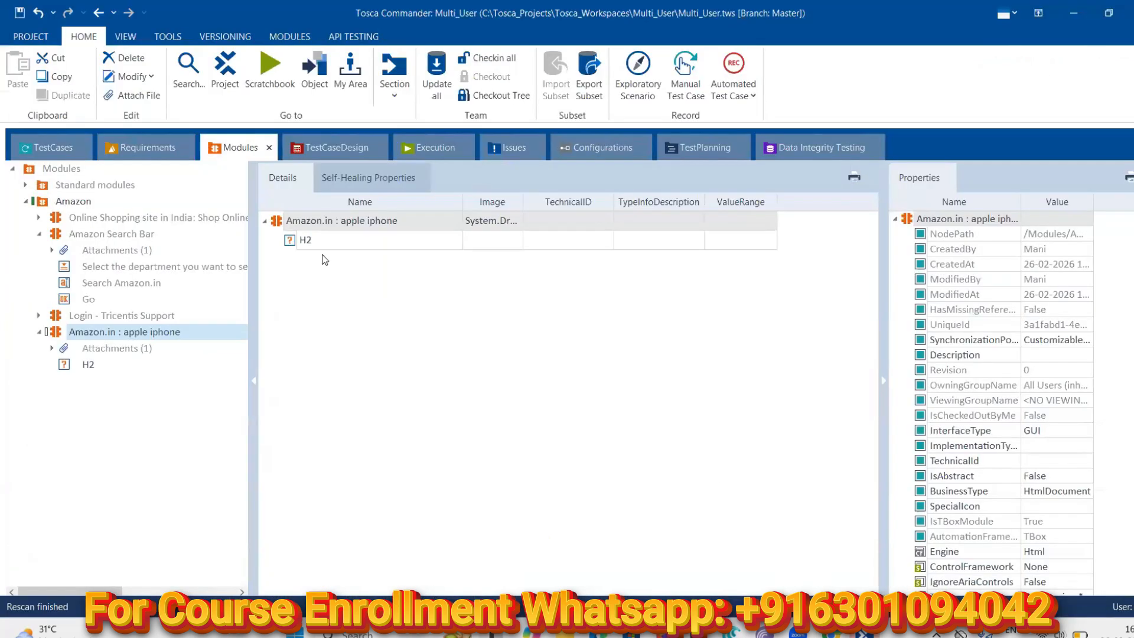
Run TC003's 'Amazon.in : apple iphone' step with its H2 verify in ScratchBook
click(335, 242)
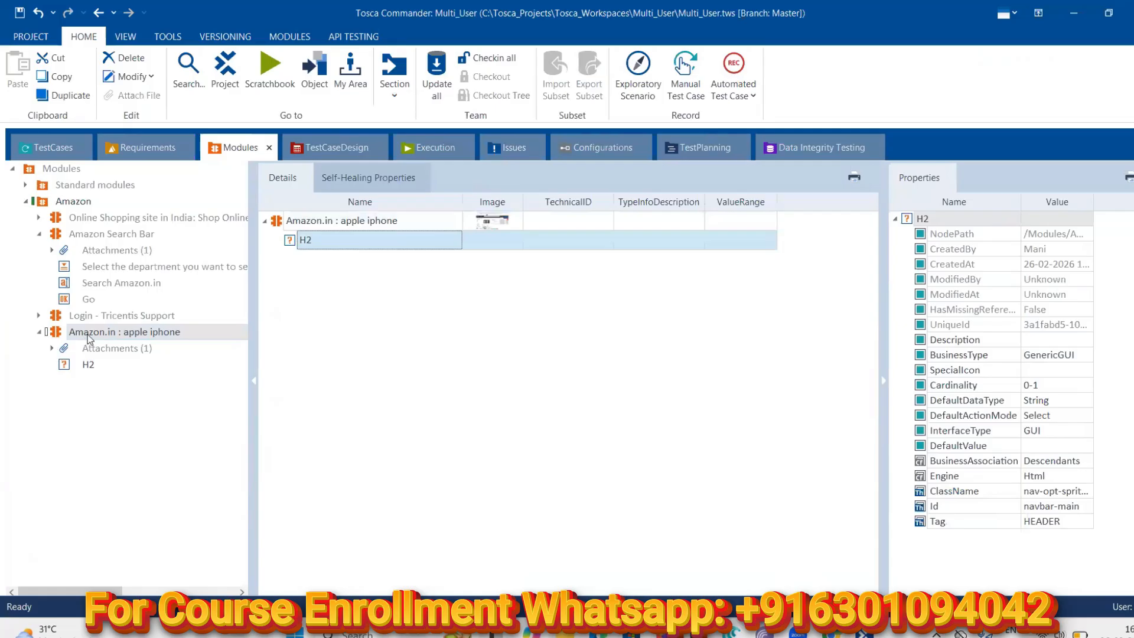
click(41, 153)
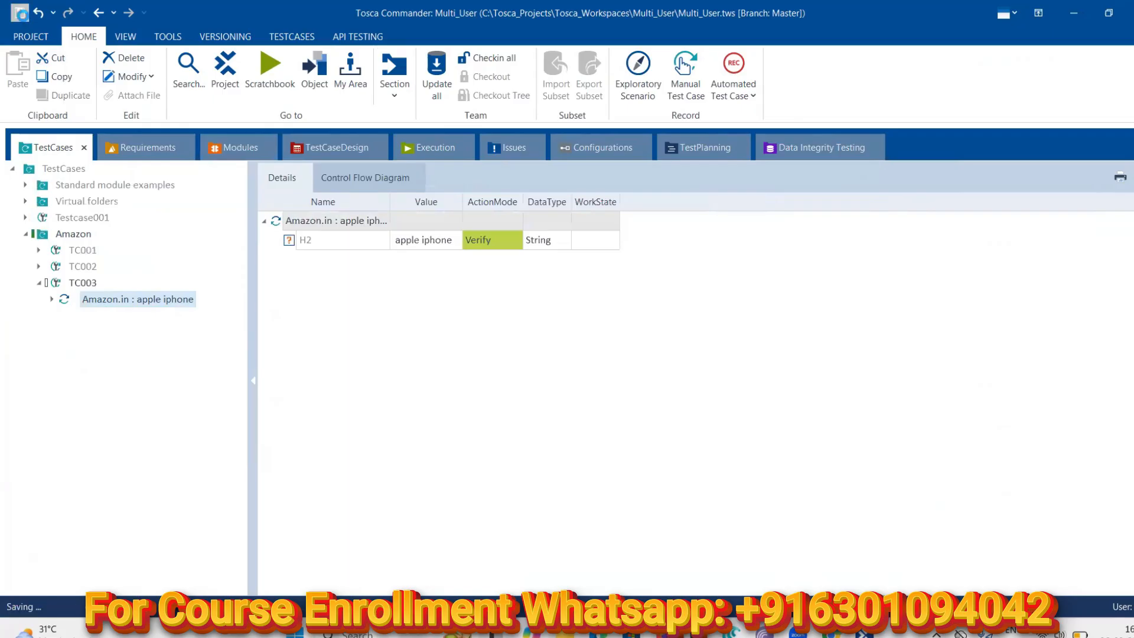
right_click(97, 301)
click(162, 375)
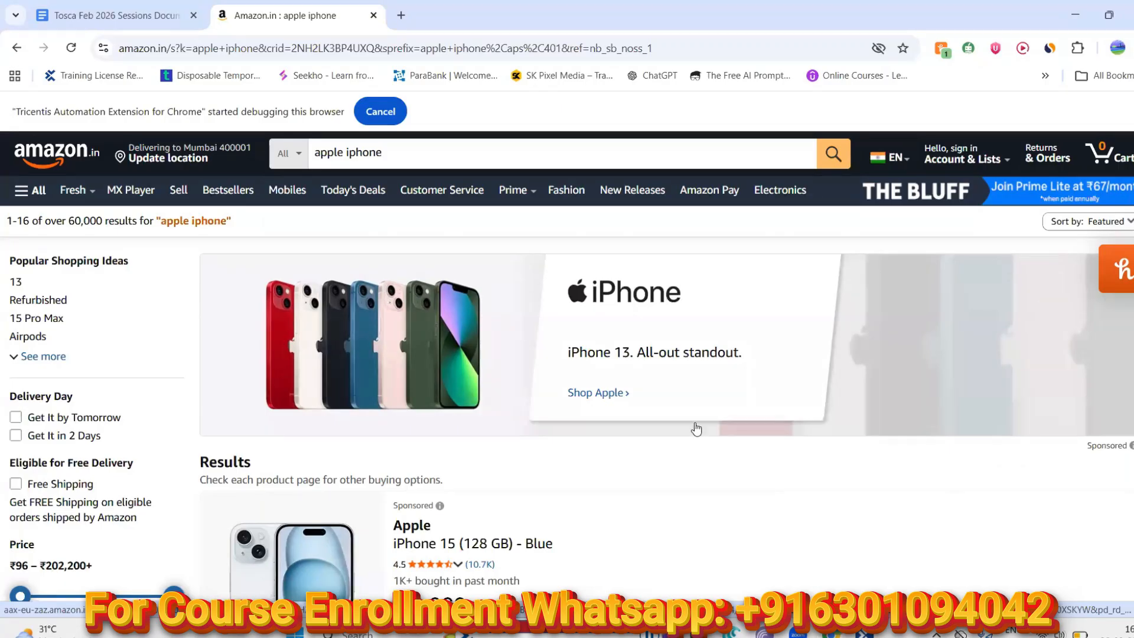
Read H2's log message 'GenericGUI has no default property to read from', then close the ScratchBook results
mouse_move(864, 632)
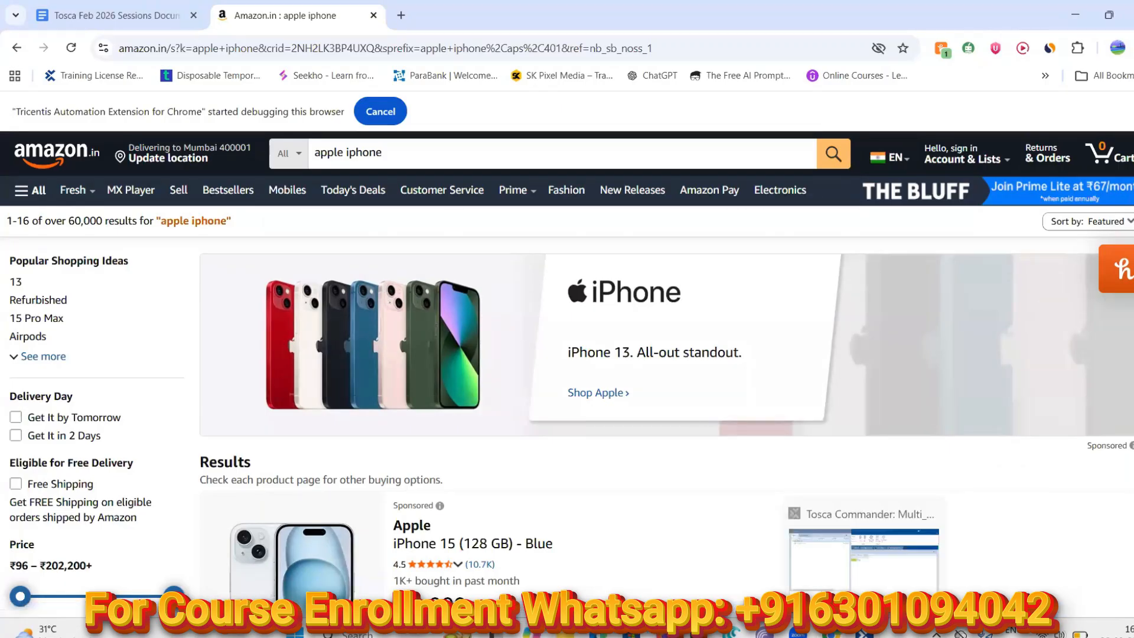
click(844, 538)
click(36, 113)
click(363, 137)
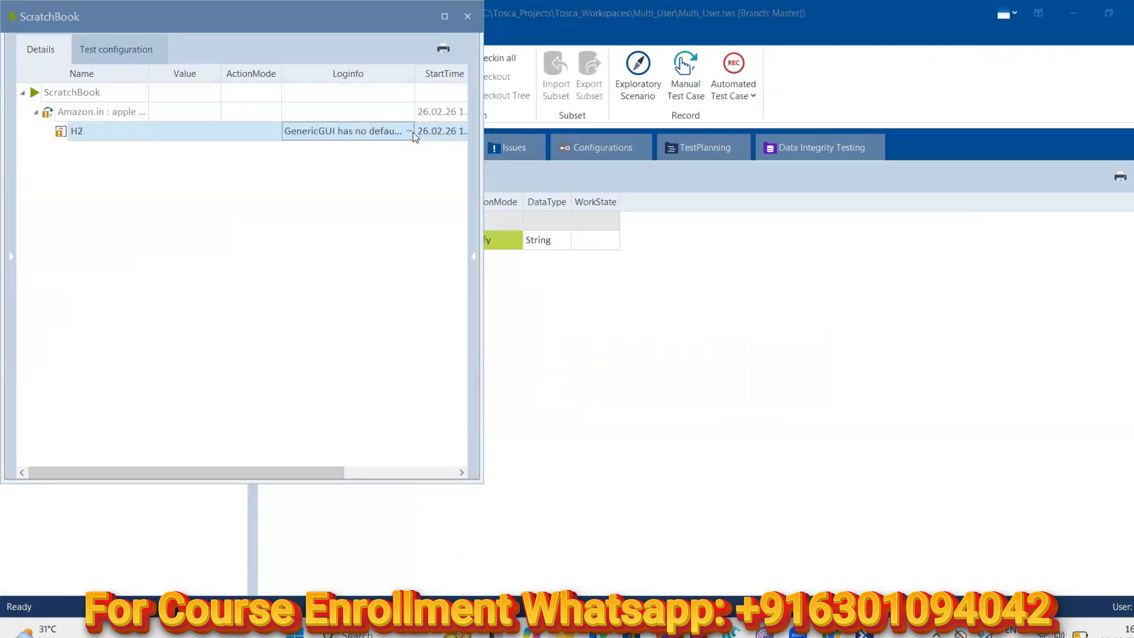
click(409, 130)
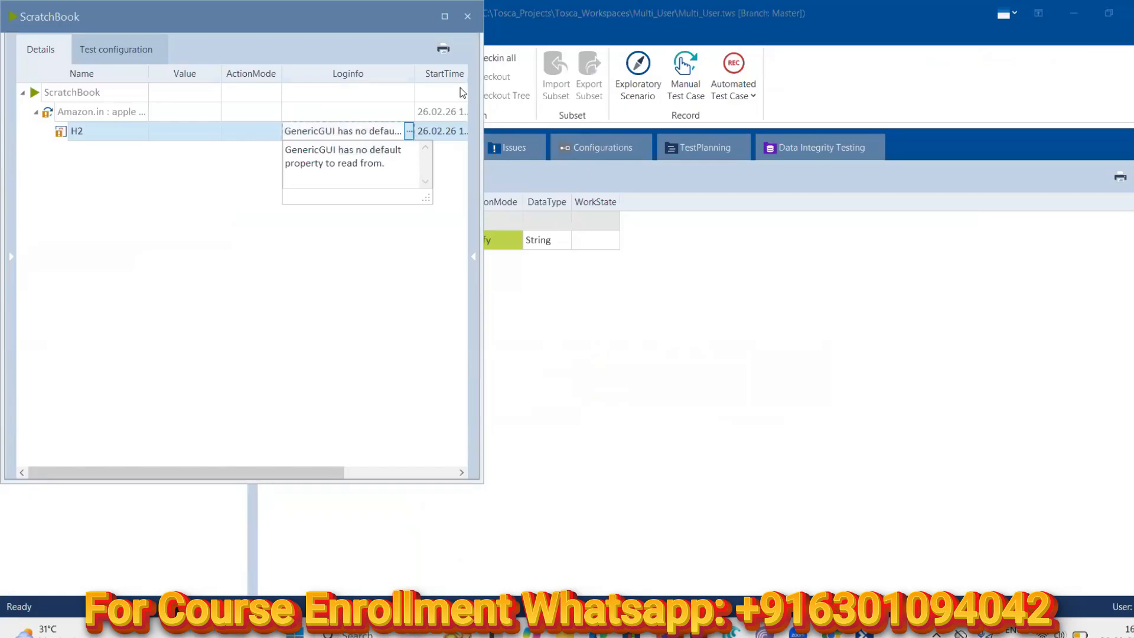
click(465, 17)
click(466, 18)
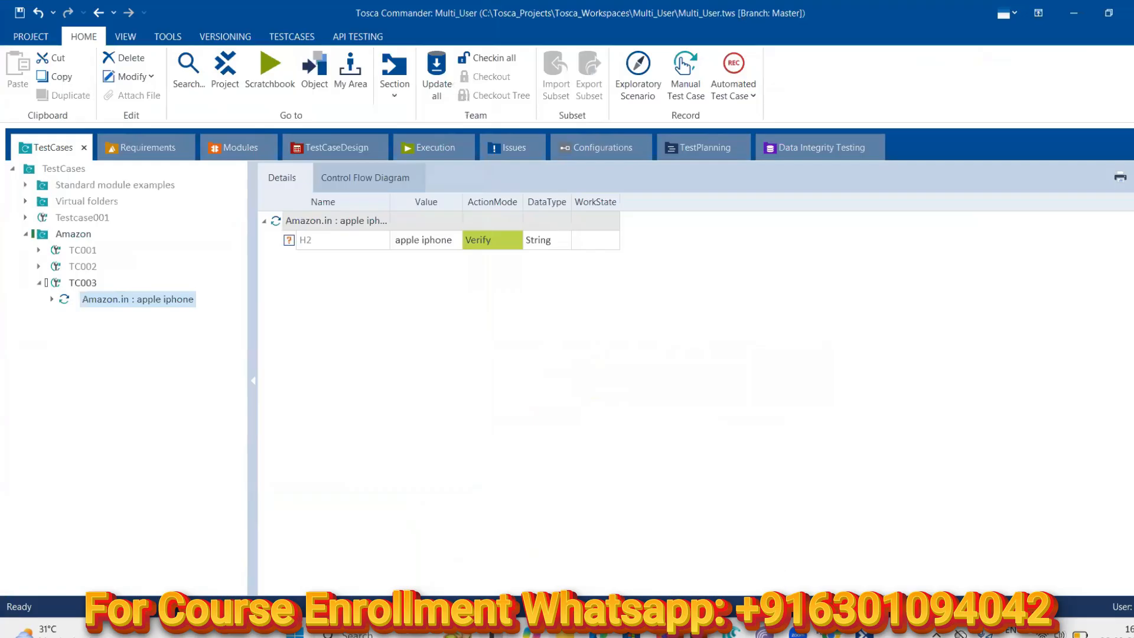
Expand the TC003 test step and show the H2 step's properties
click(832, 634)
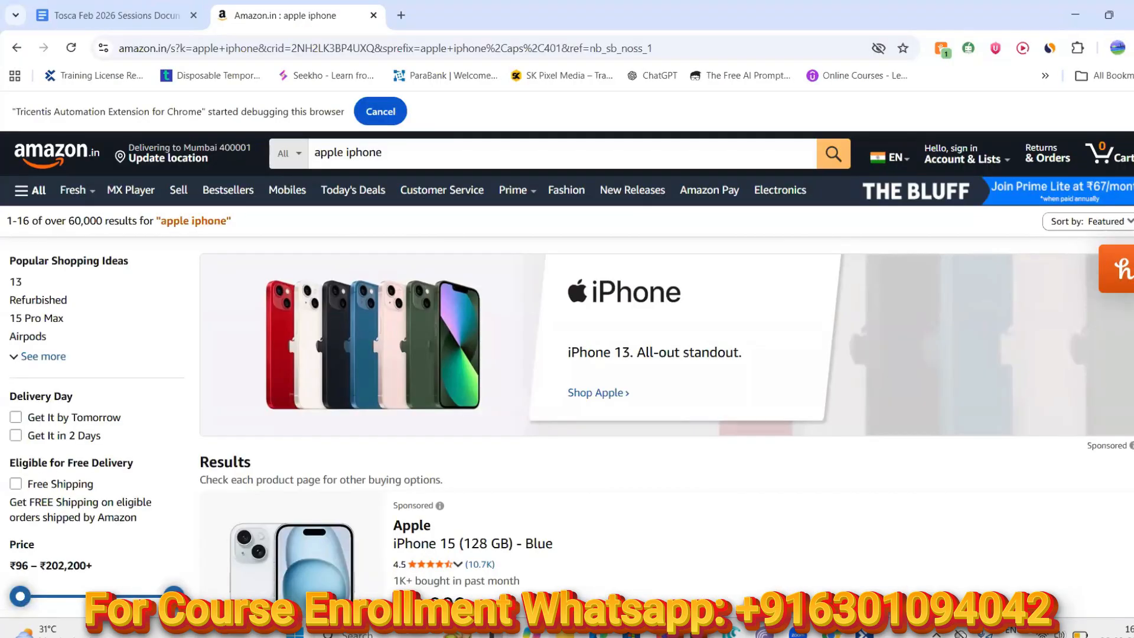
key(alt+Tab)
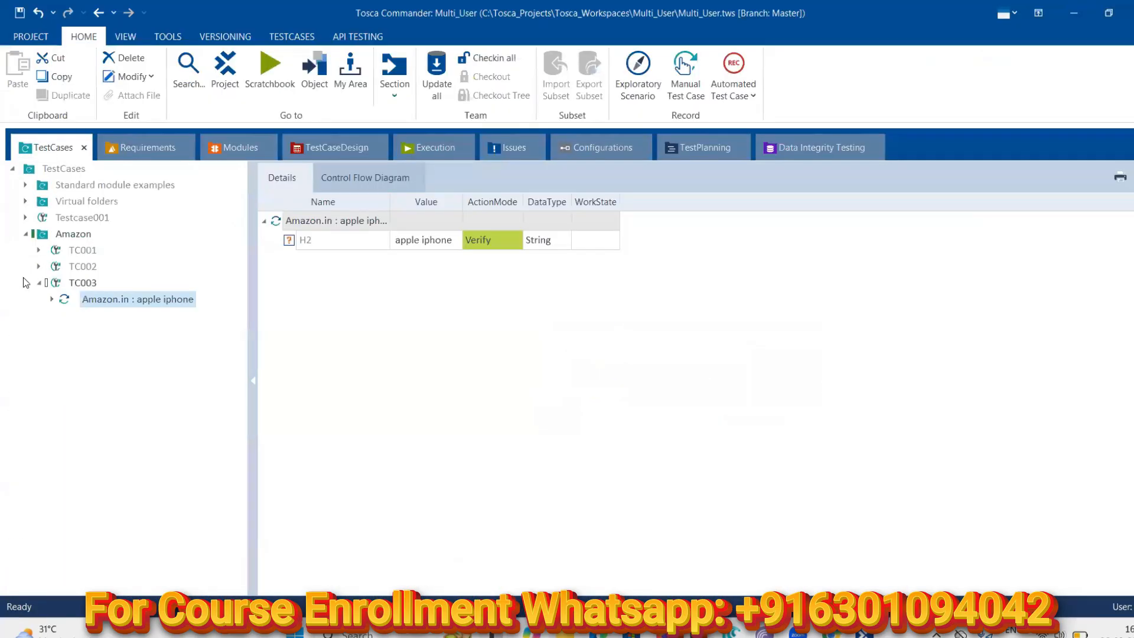
click(53, 300)
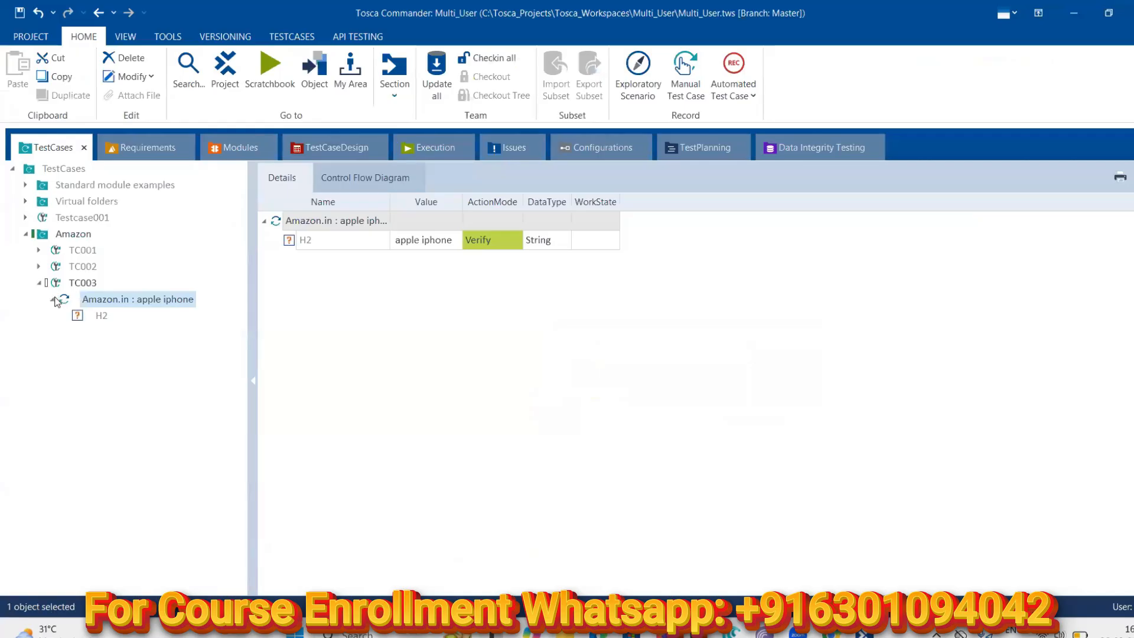
click(103, 318)
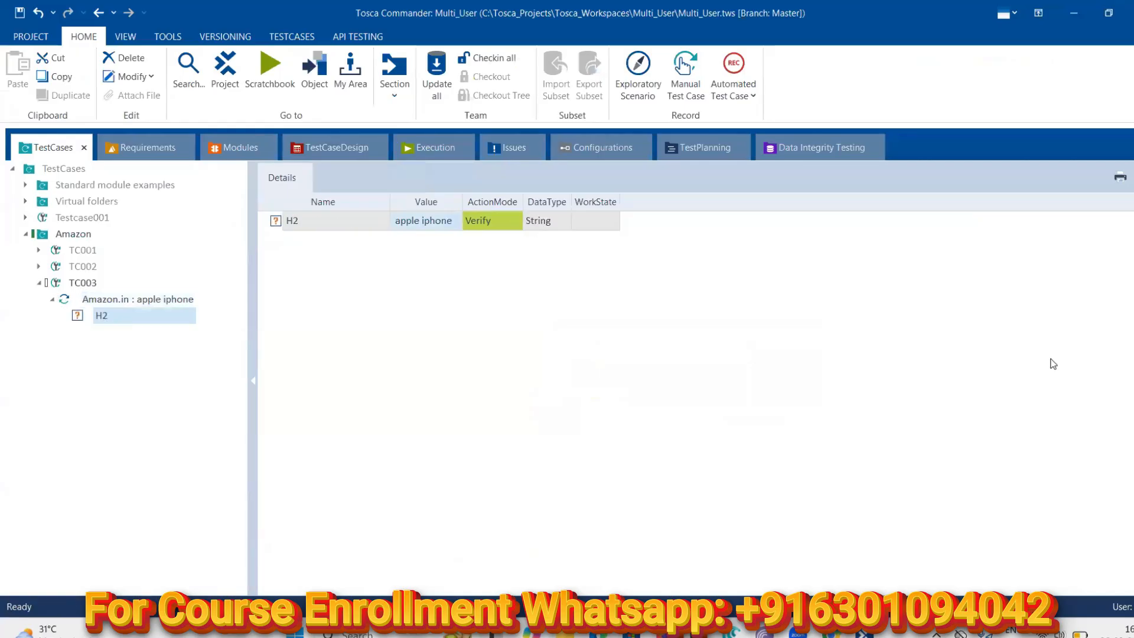
click(1133, 381)
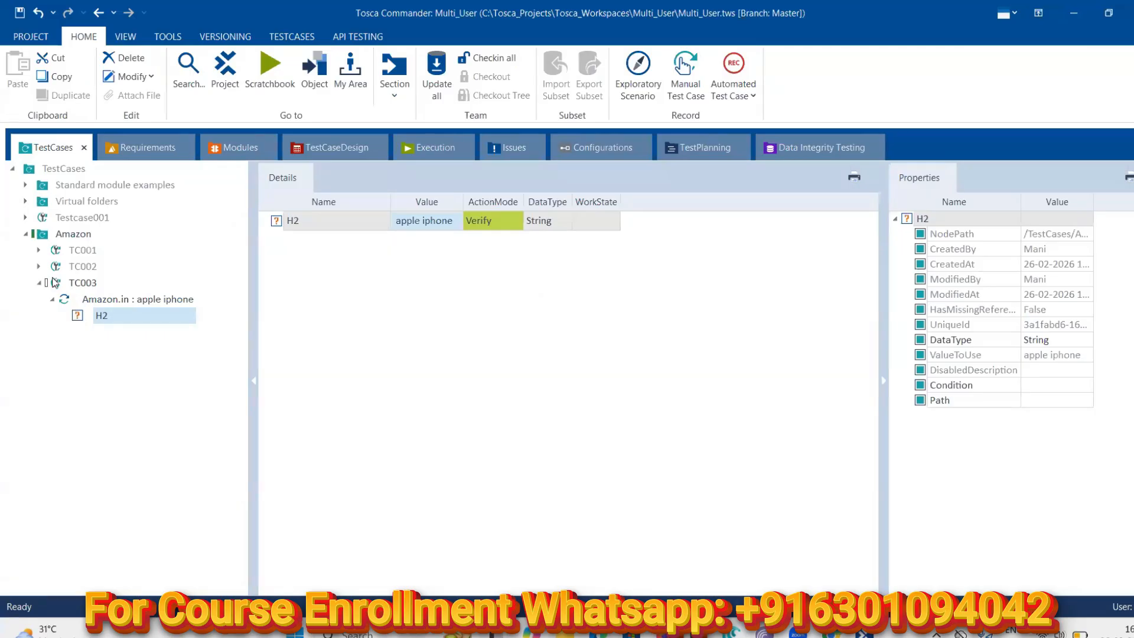
Check H2's module properties (Tag HEADER, Id navbar-main) against the Amazon results page
click(222, 148)
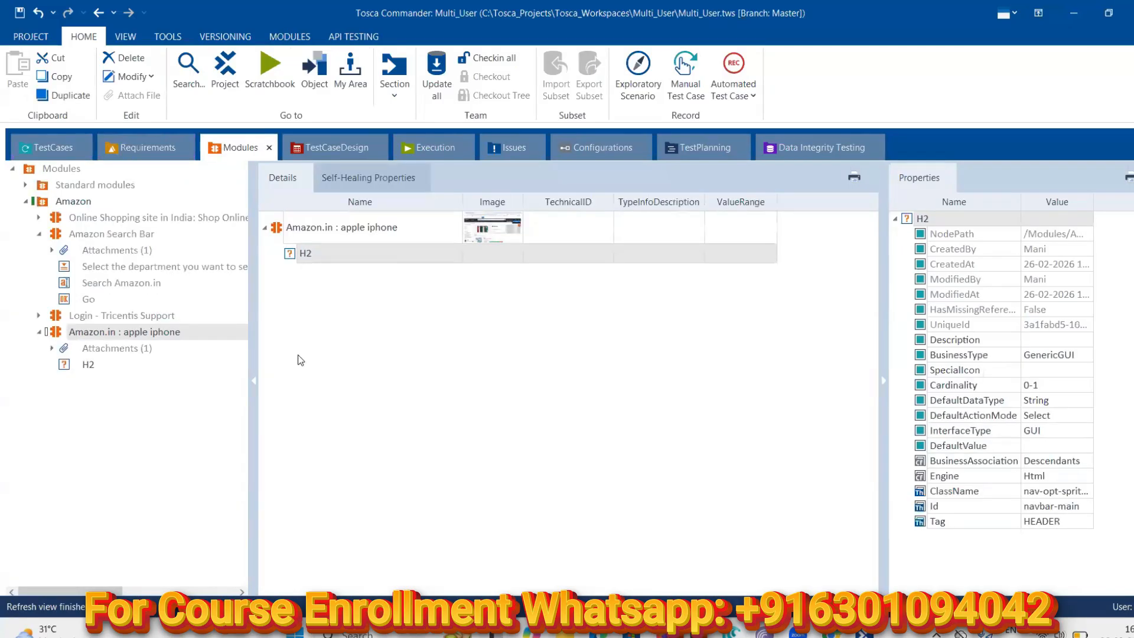
click(50, 348)
click(51, 348)
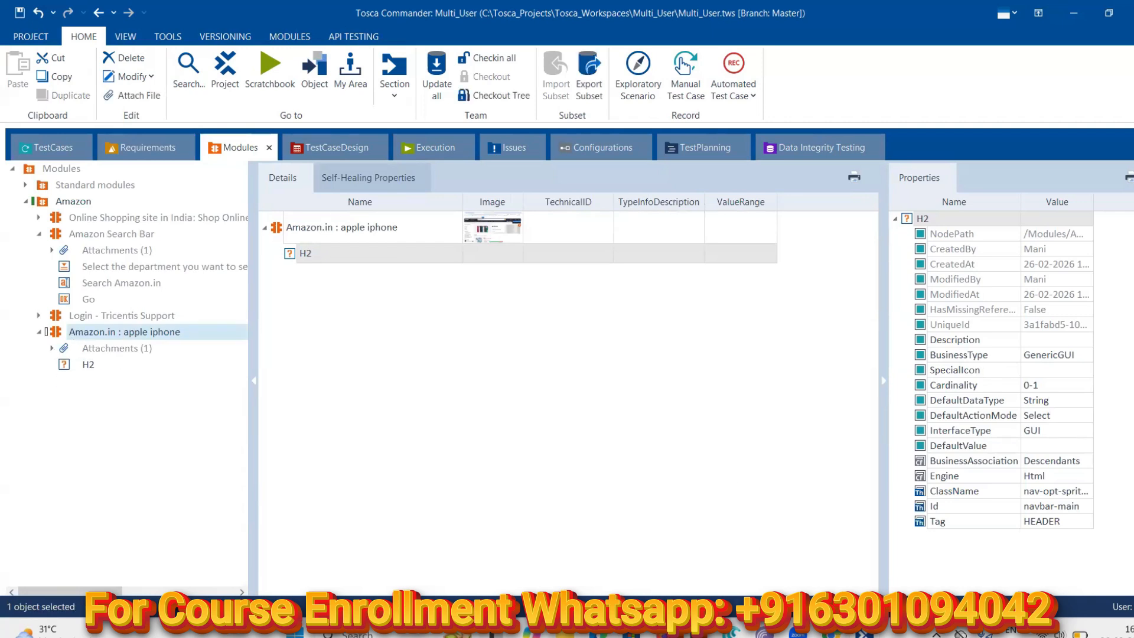
click(833, 634)
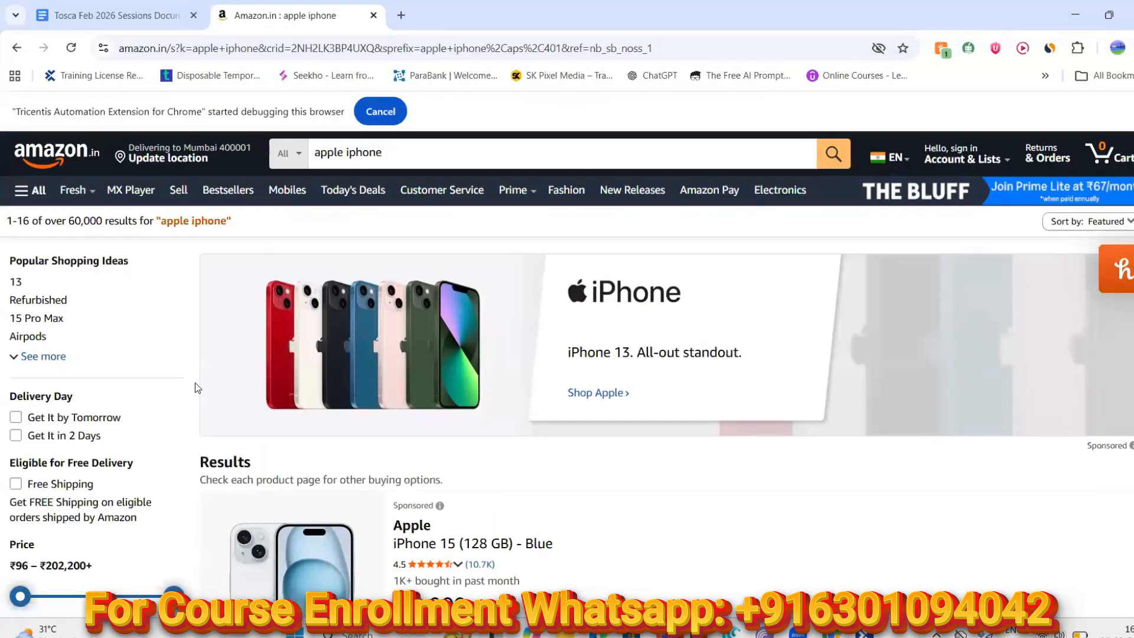
scroll(195, 382, down, 5)
scroll(195, 382, up, 4)
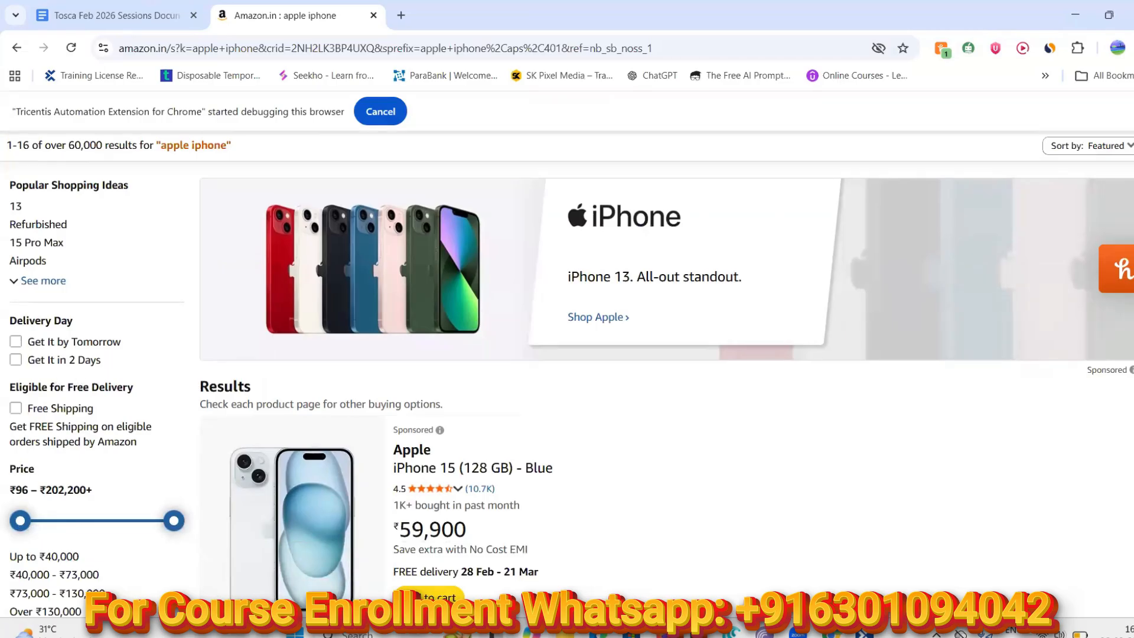
click(862, 634)
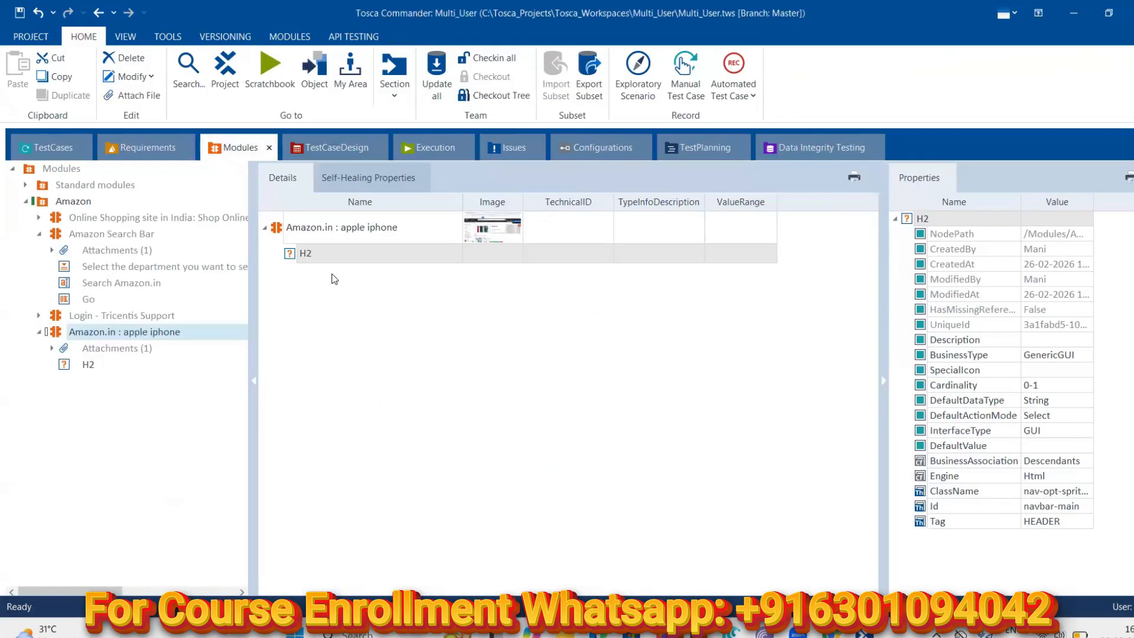
Rescan the 'Amazon.in : apple iphone' module in XScan
right_click(56, 333)
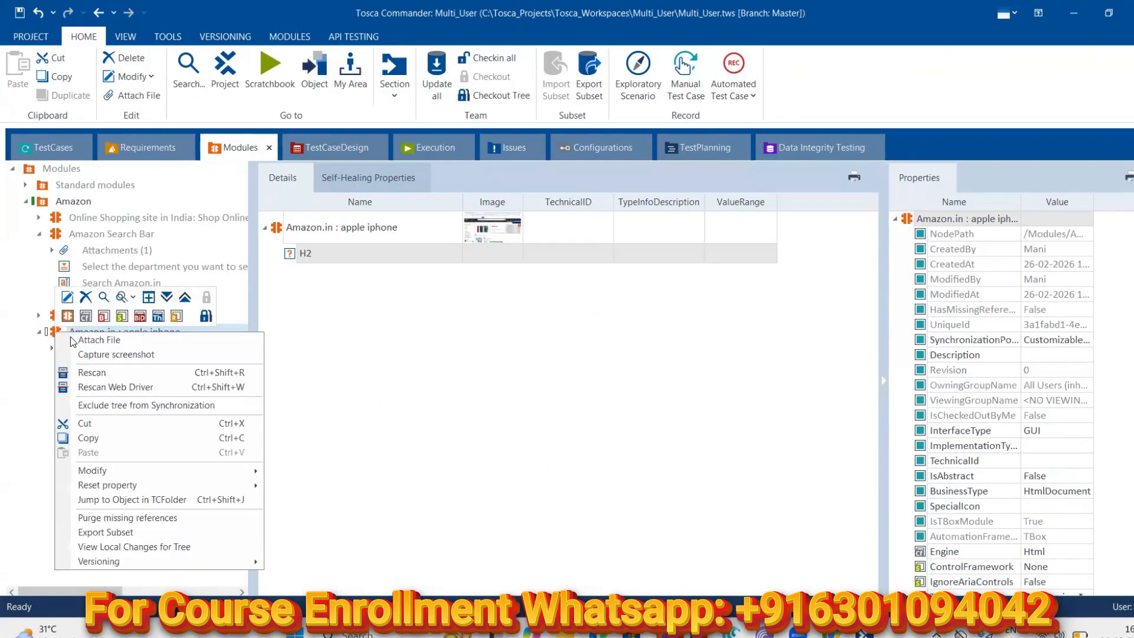
click(109, 373)
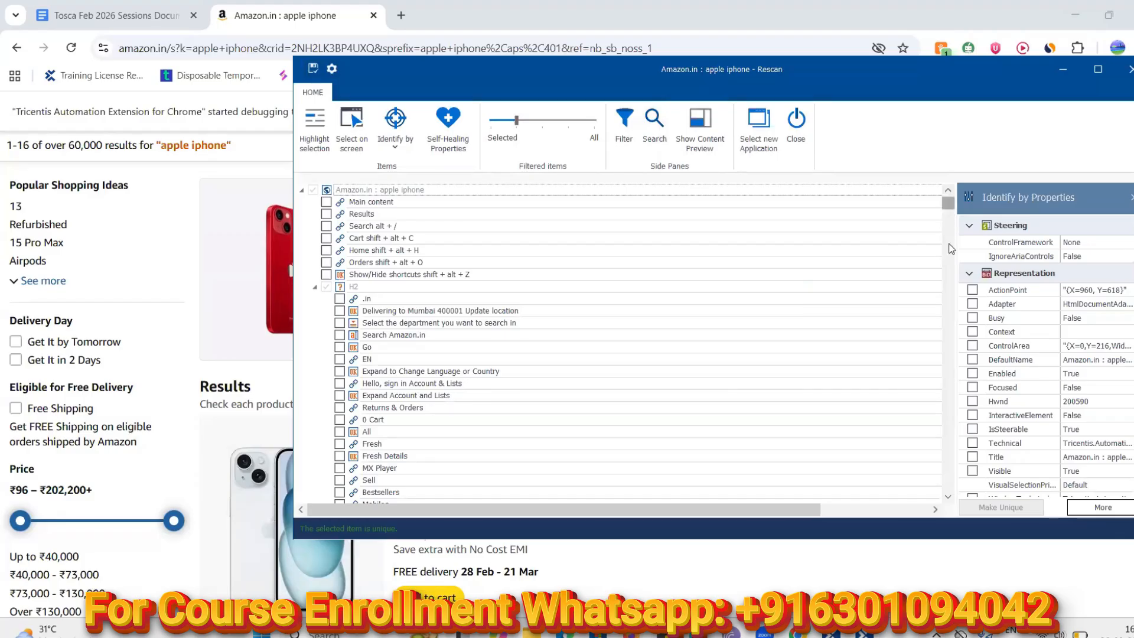
Filter the tree to Selected and review H2's identifying properties, including the full InnerText
scroll(952, 230, down, 10)
scroll(952, 195, up, 10)
drag(515, 121, 492, 124)
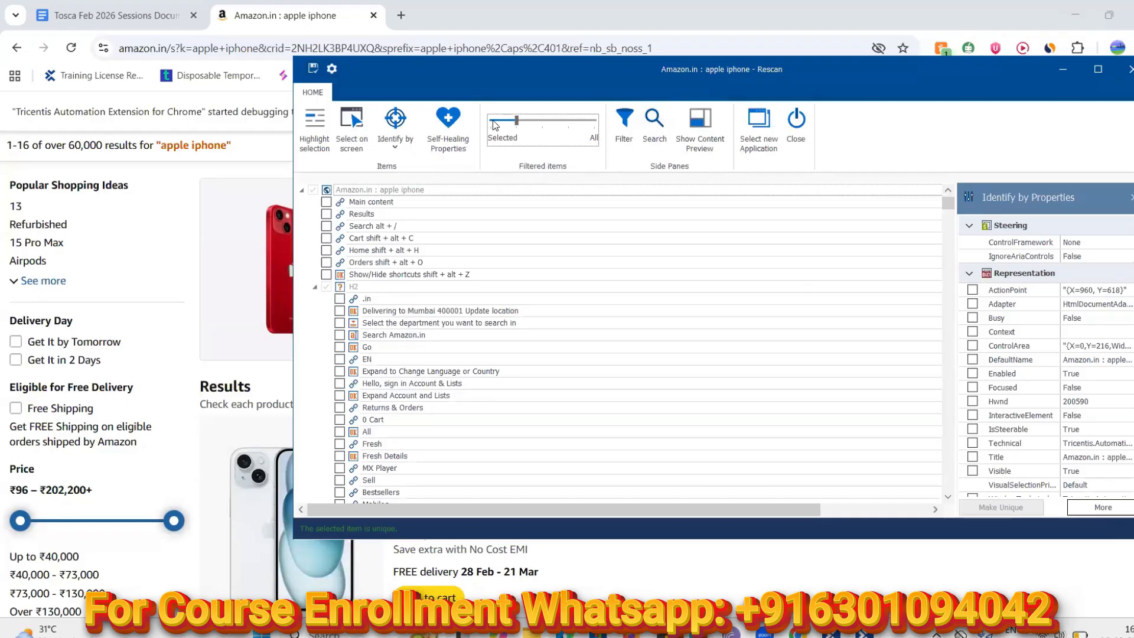
click(412, 201)
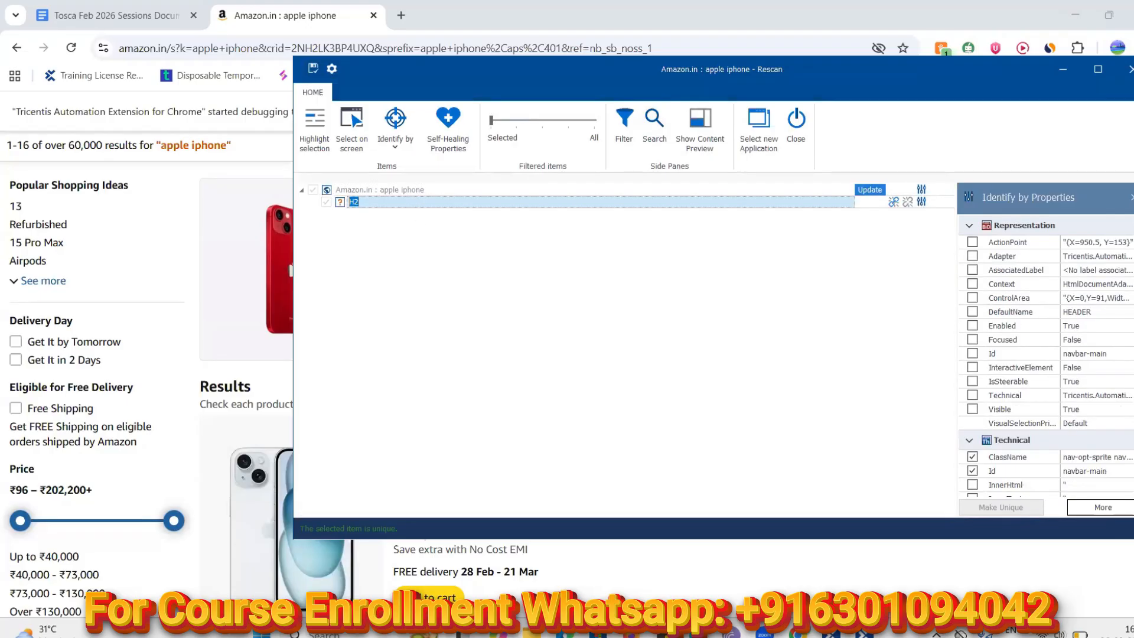
scroll(1045, 366, down, 3)
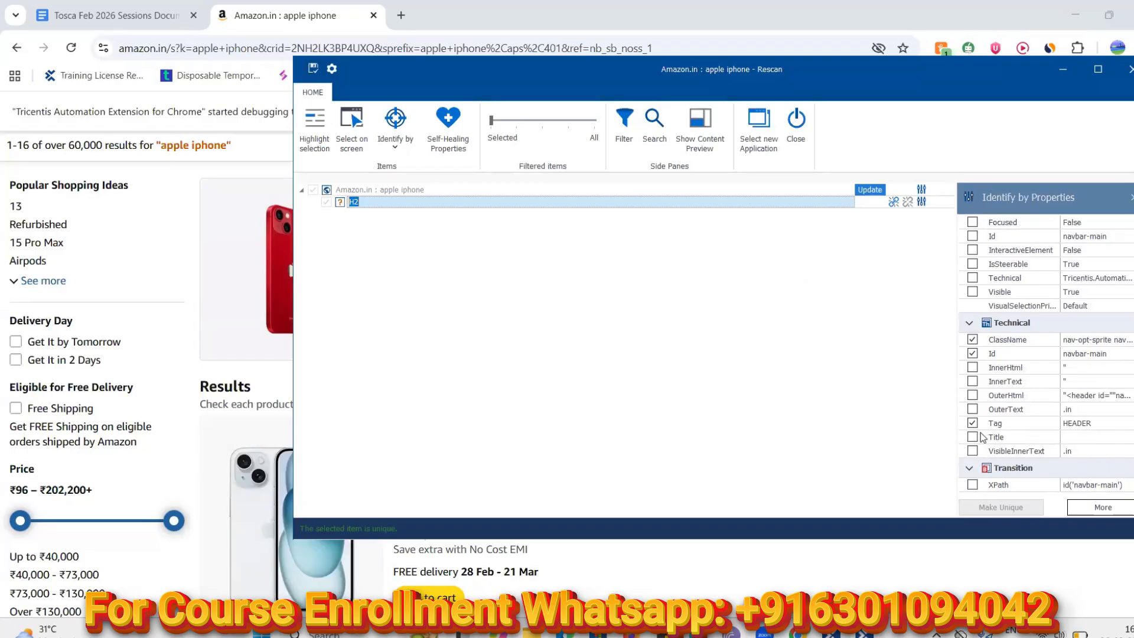
click(1090, 381)
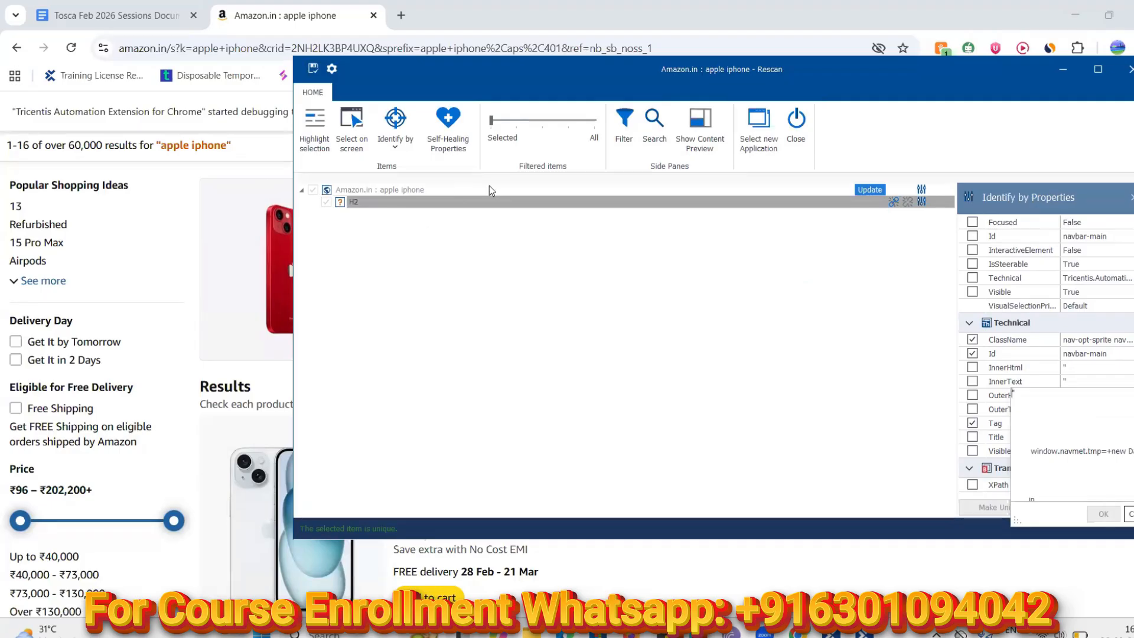
Cancel the Title property update and close XScan without saving changes
click(870, 189)
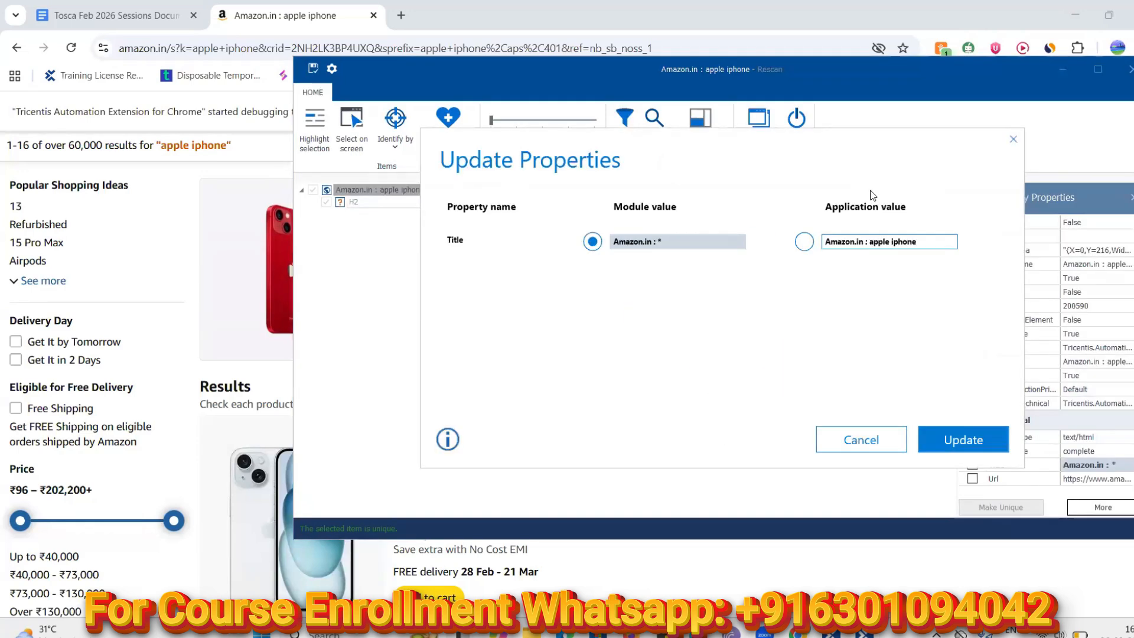
click(883, 440)
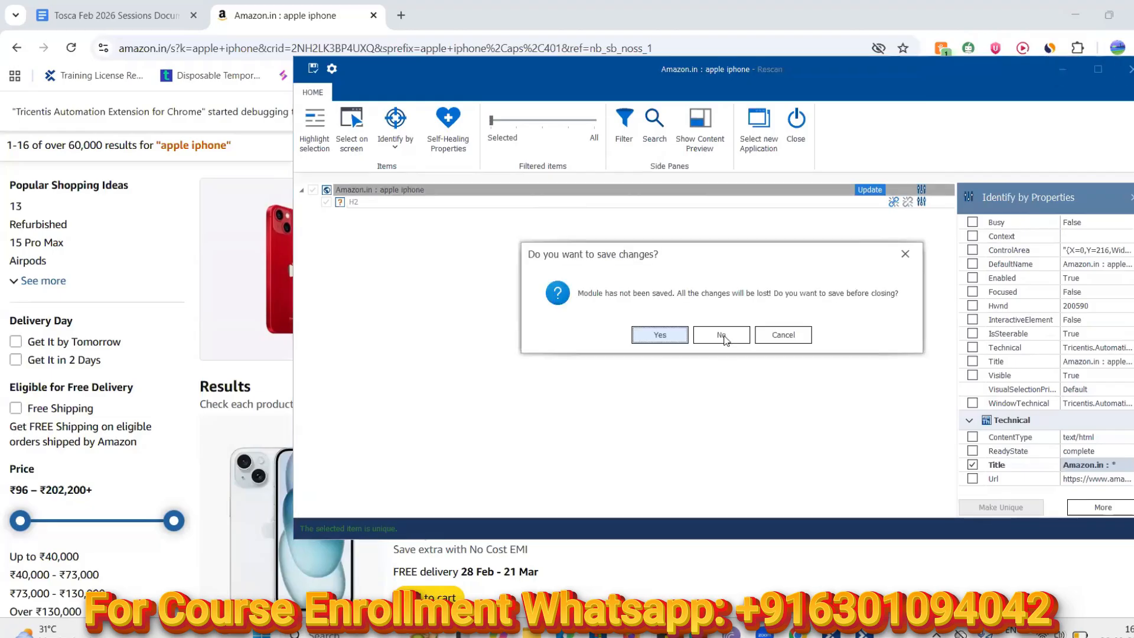
click(724, 337)
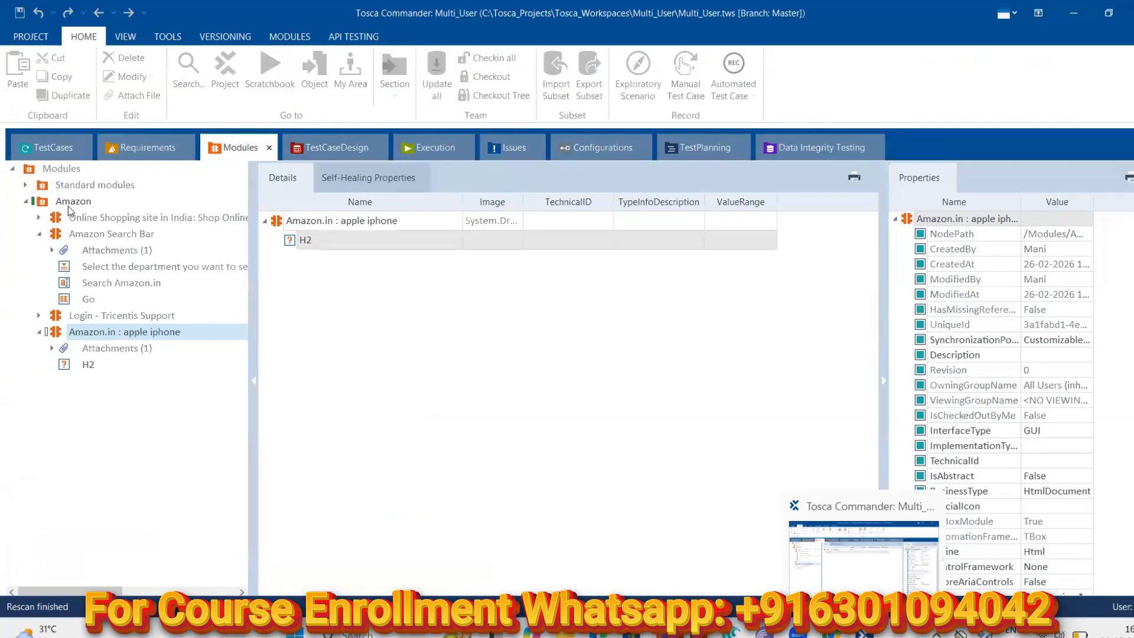
Delete the 'Amazon.in : apple iphone' module
right_click(55, 330)
click(86, 298)
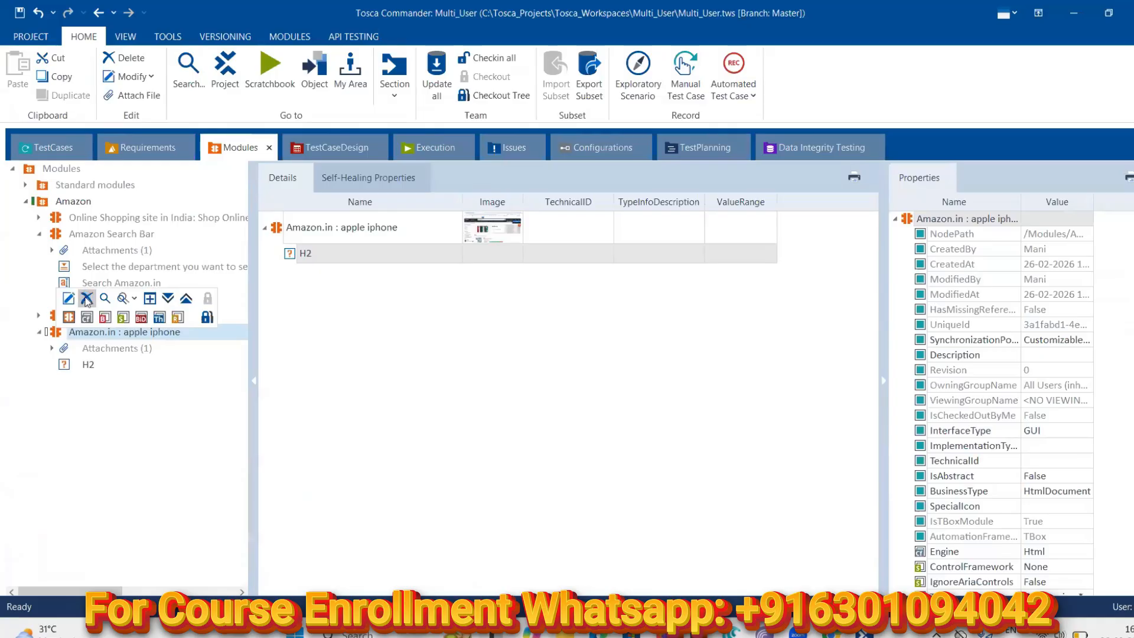
click(551, 358)
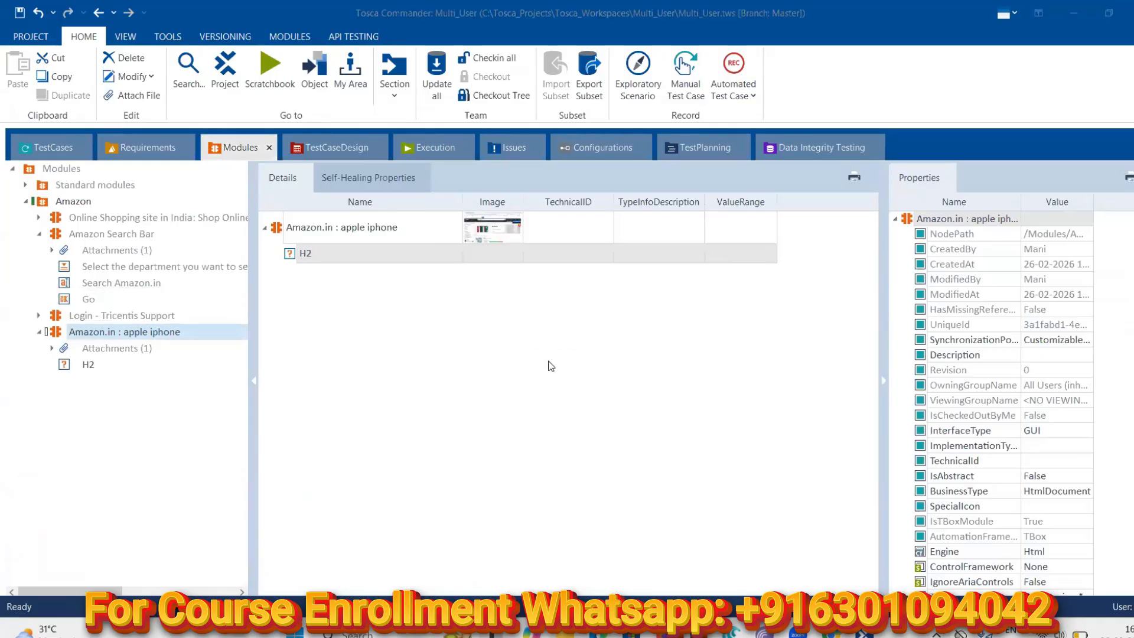
Start a new Scan > Application in the Amazon folder
right_click(59, 205)
mouse_move(142, 277)
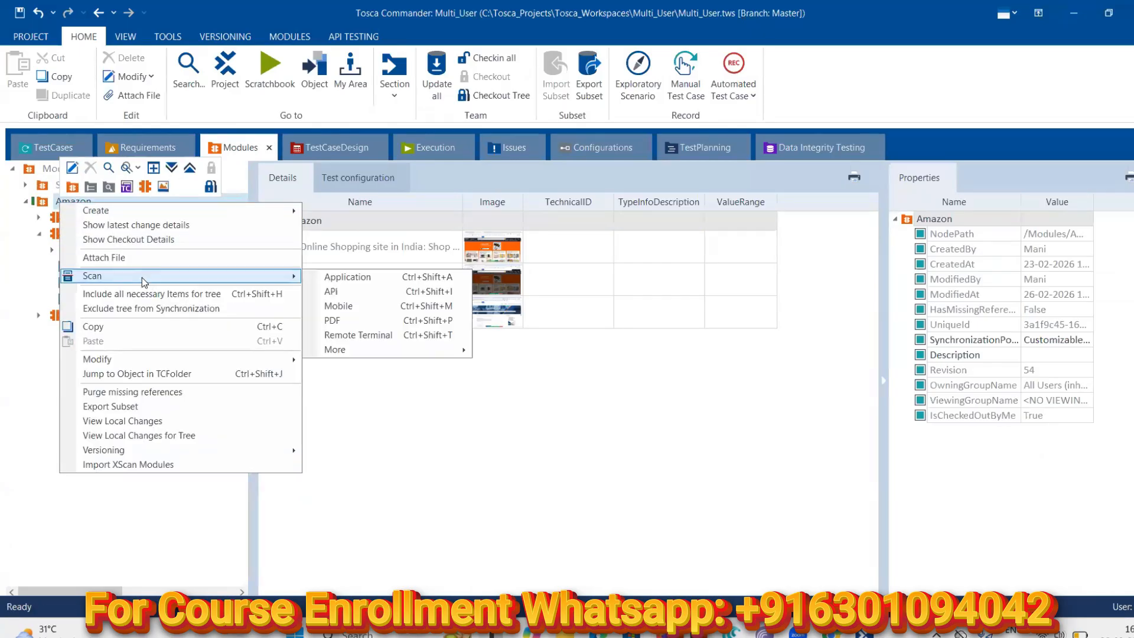
click(317, 276)
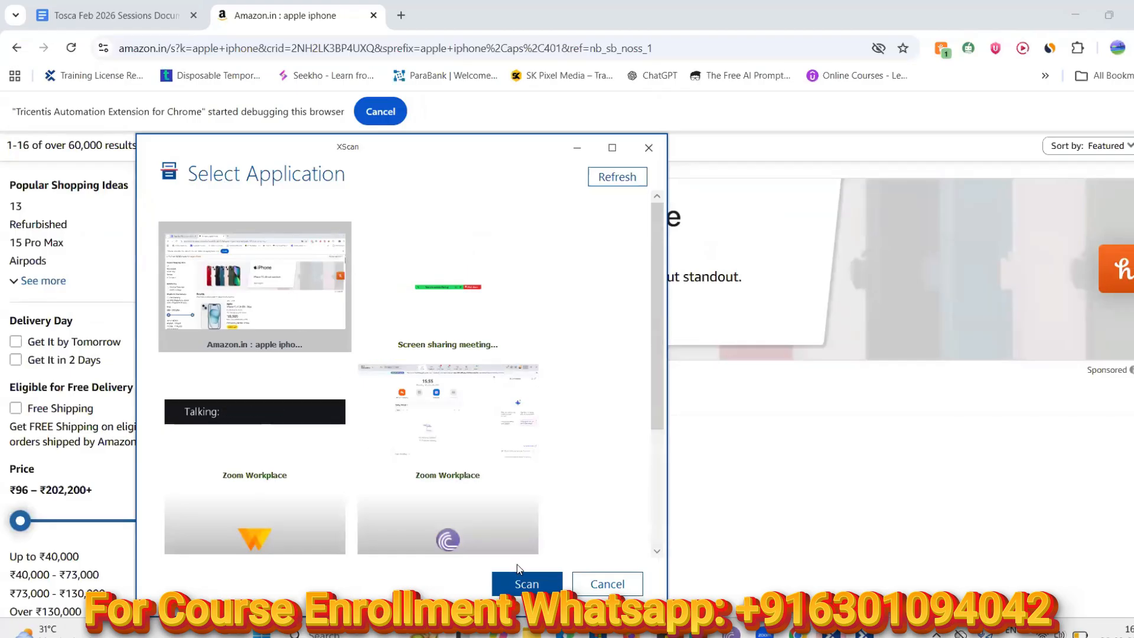
Scan the Amazon 'apple iphone' browser page and start Select on screen
click(526, 583)
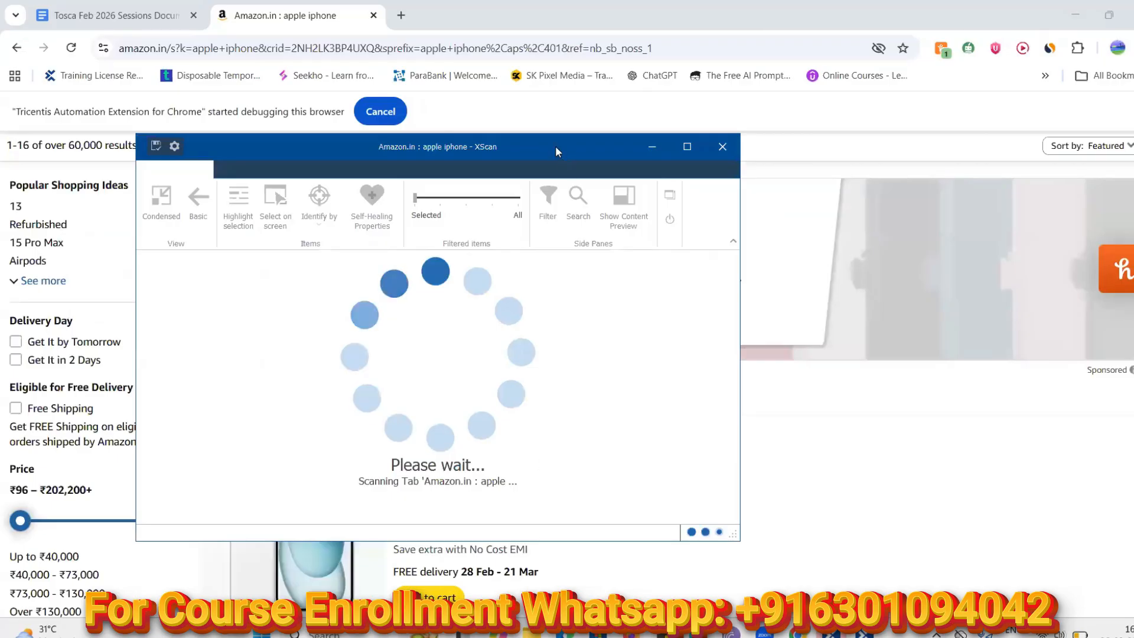
drag(555, 146, 884, 154)
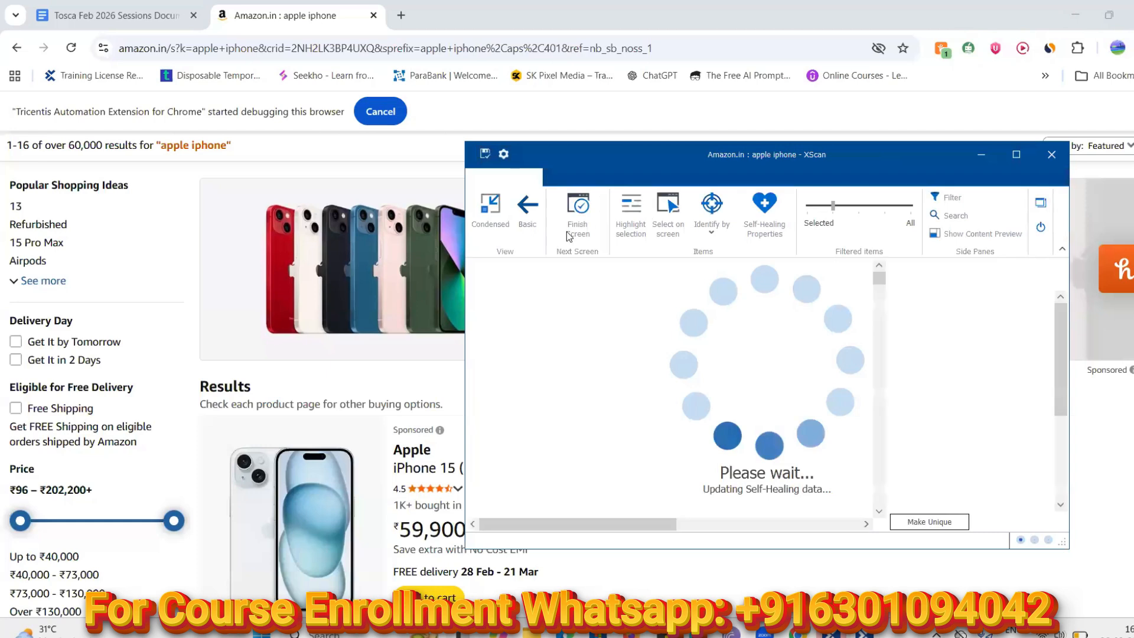
click(661, 210)
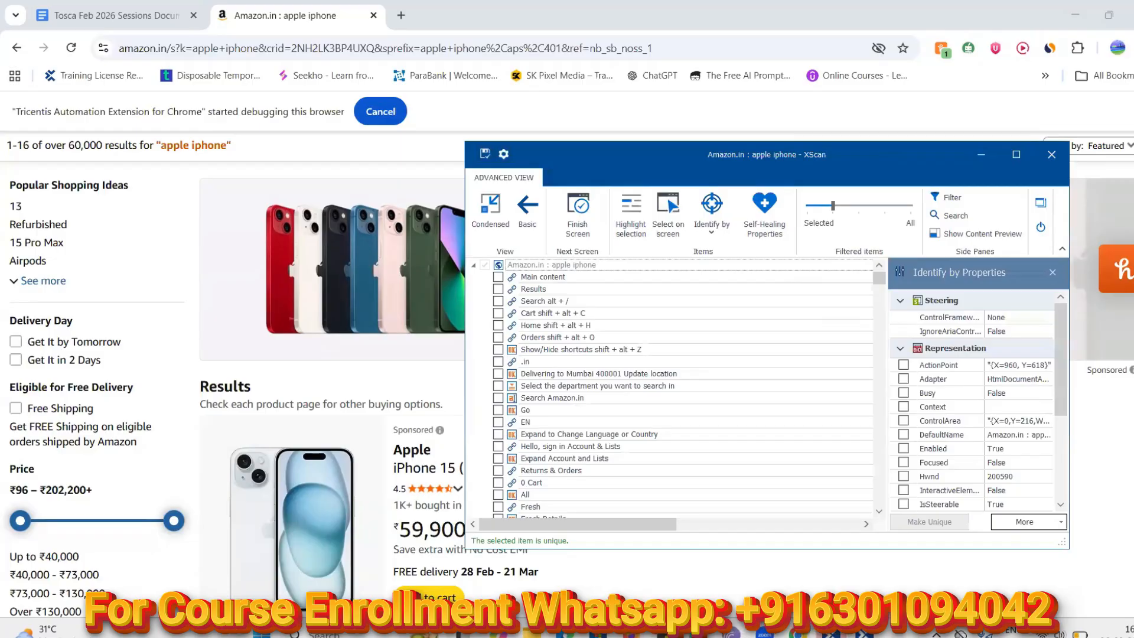
Recover the browser's debugging connection via the Tosca extension and resume on-screen picking
click(1131, 111)
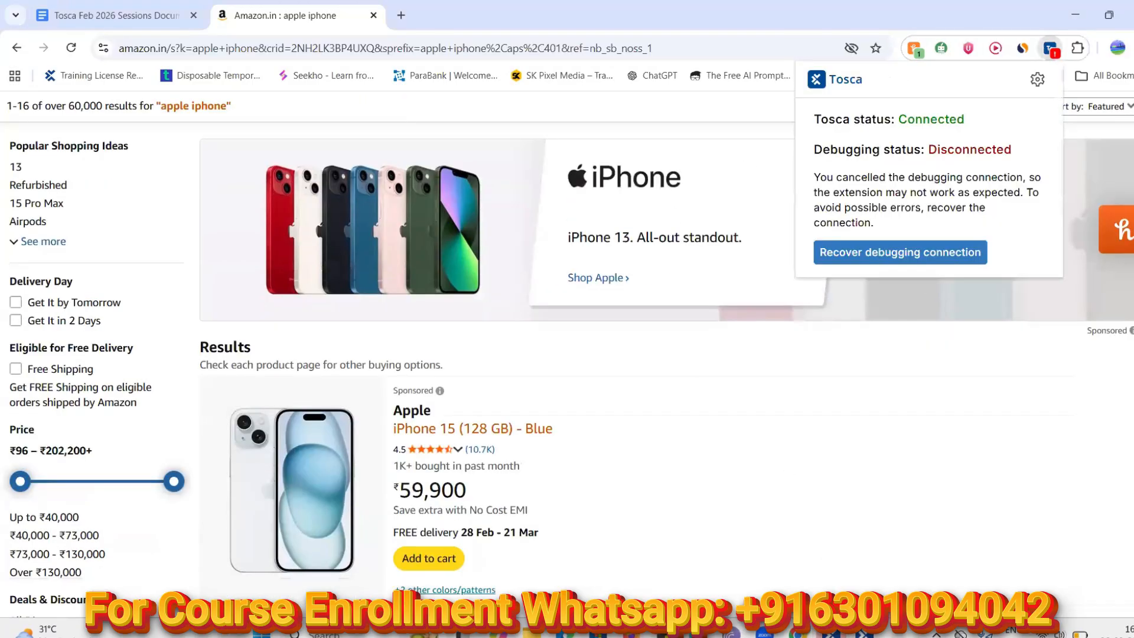
click(933, 257)
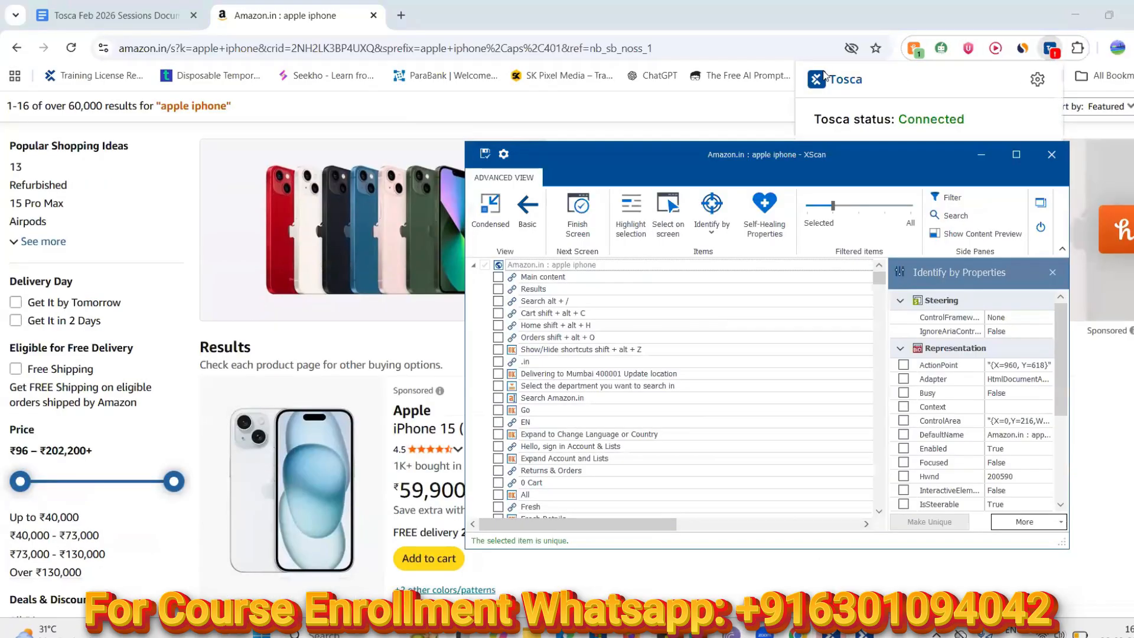
click(776, 108)
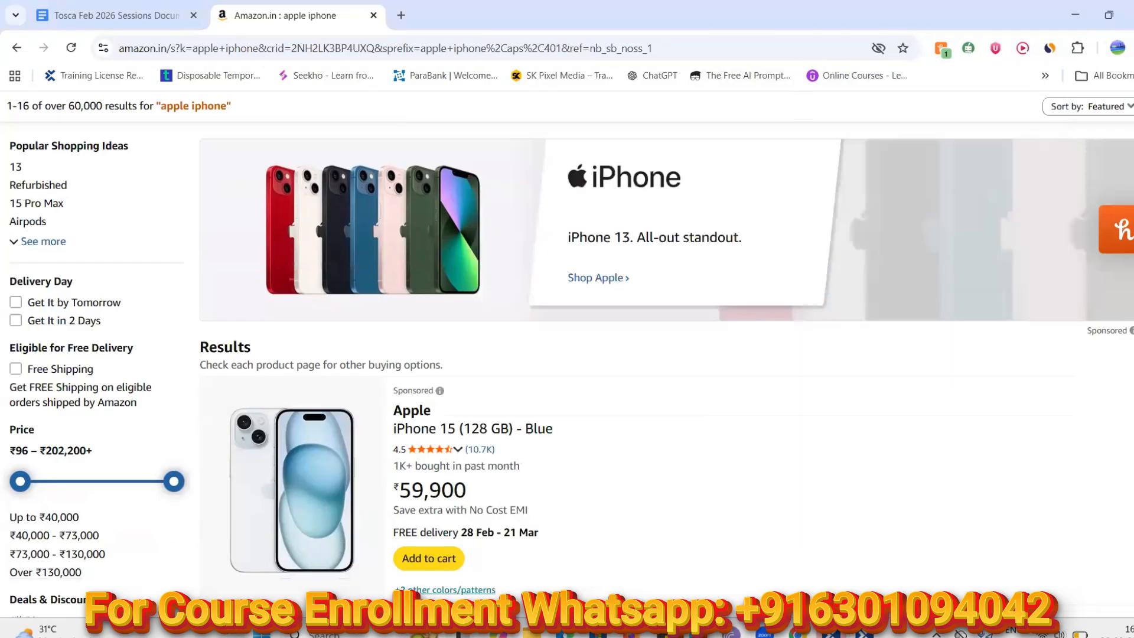
click(670, 224)
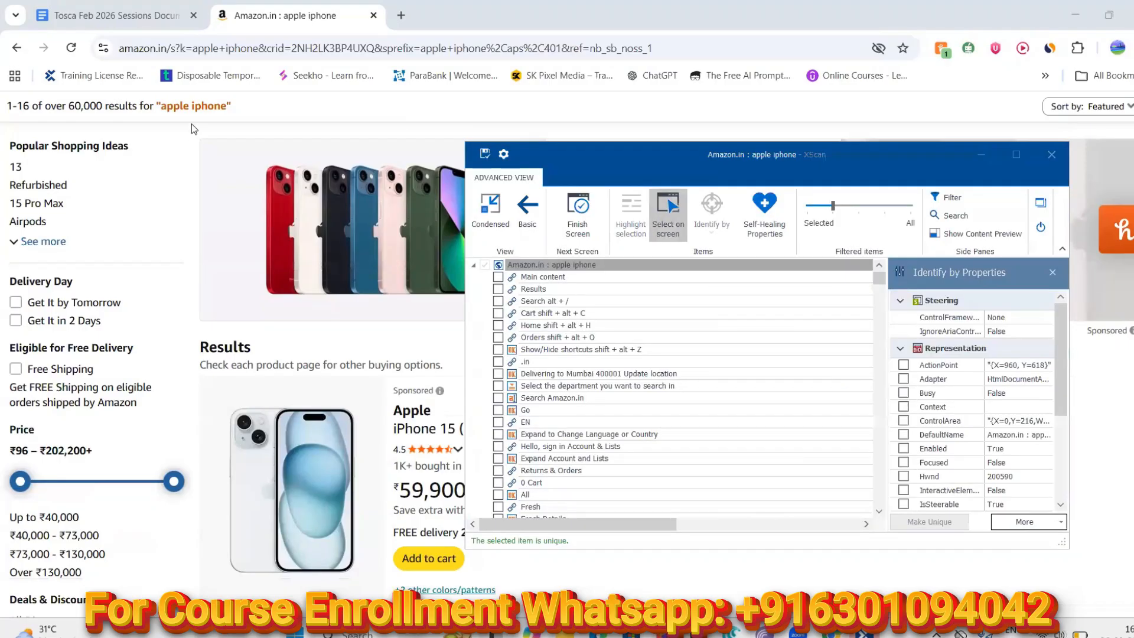
Capture the '1-16 of over 60,000 results for' text from the Amazon page
click(83, 107)
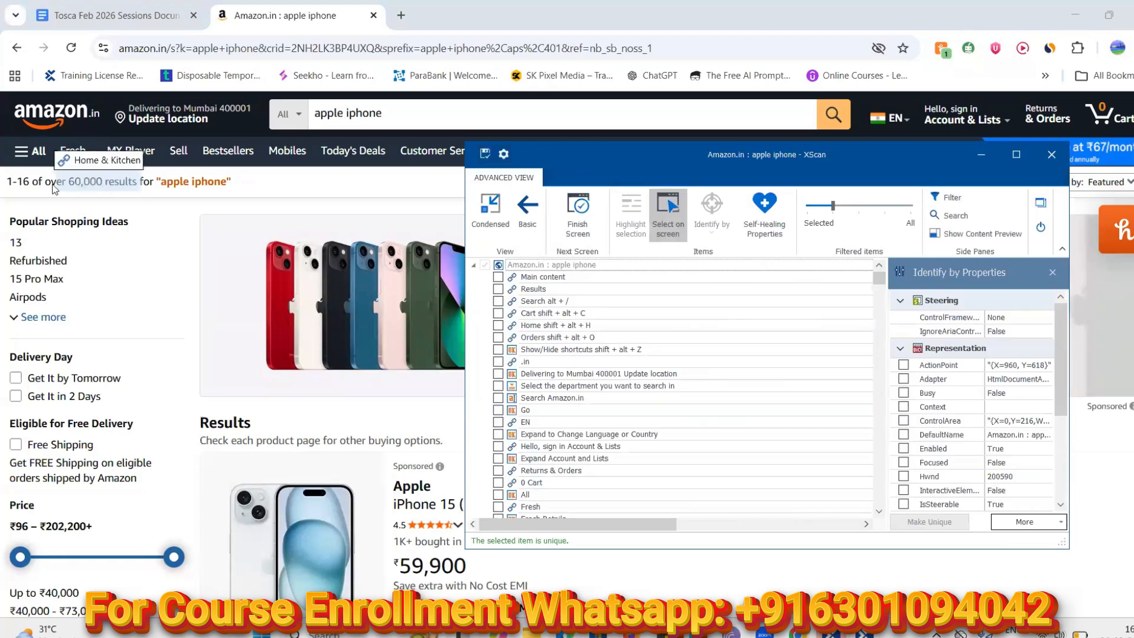
click(52, 188)
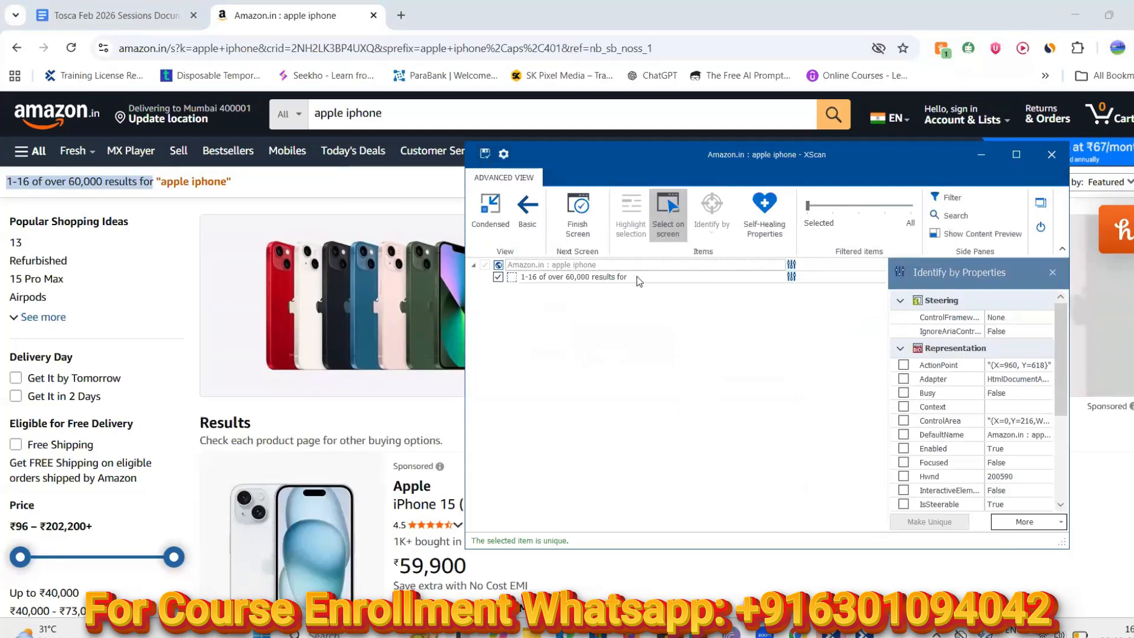
click(636, 276)
Set the Filtered items slider to All and tick the H2 heading row
drag(809, 207, 833, 207)
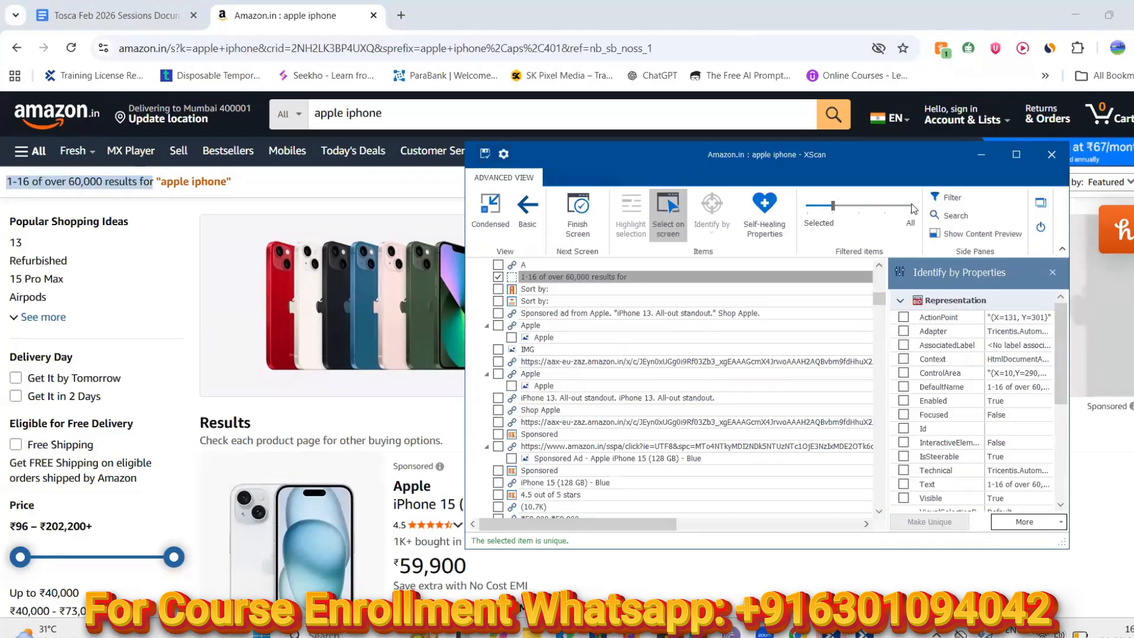
drag(833, 206, 911, 206)
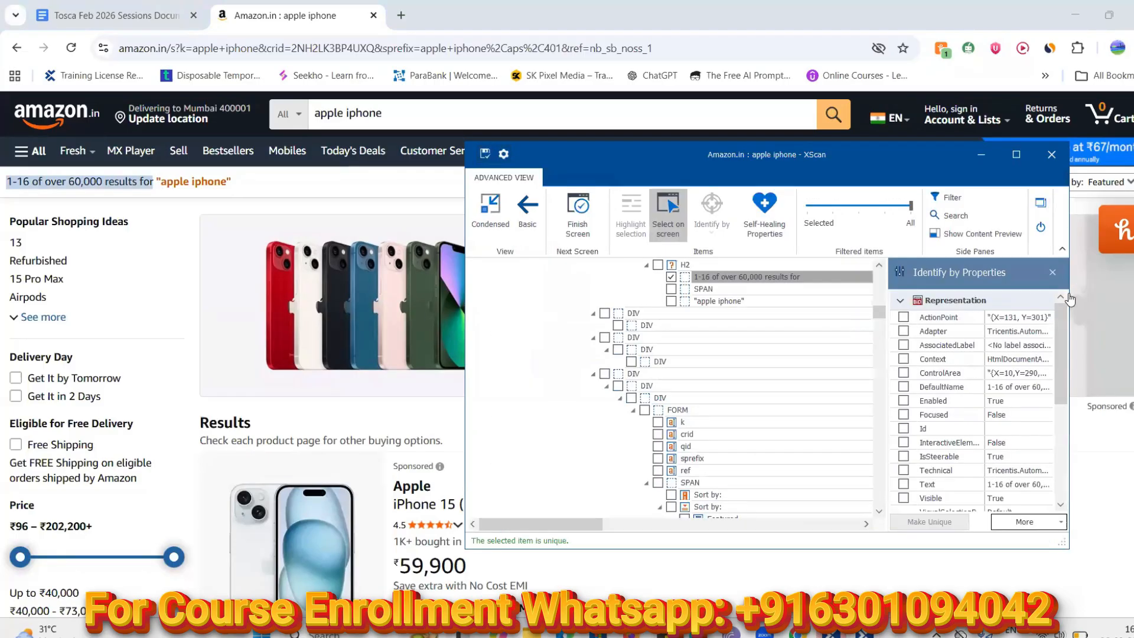
scroll(882, 269, up, 2)
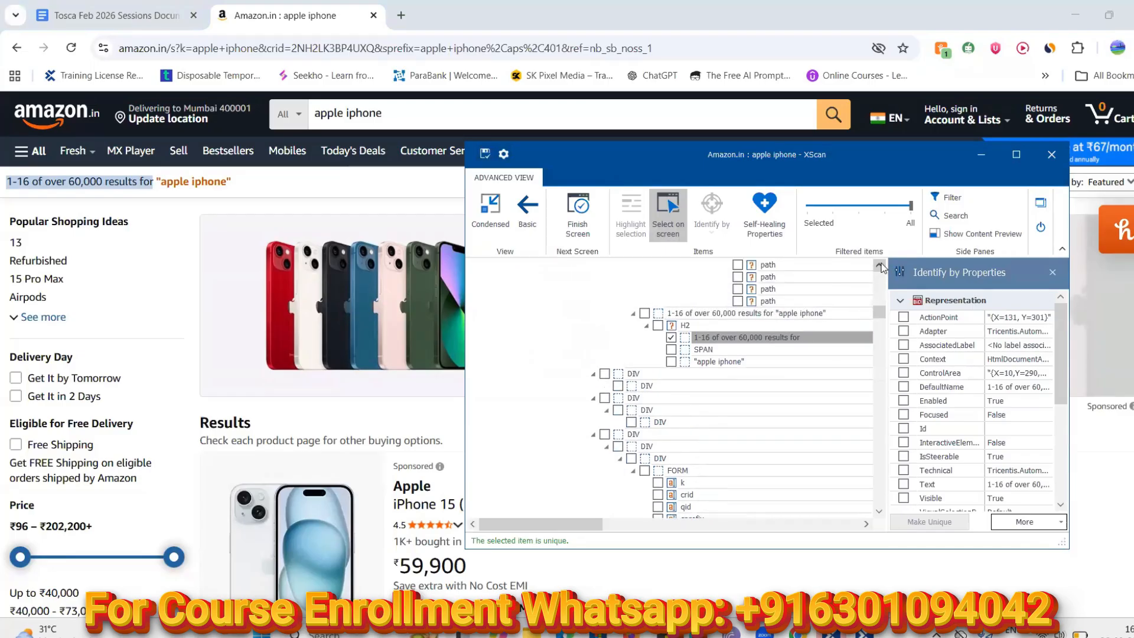
scroll(882, 266, up, 3)
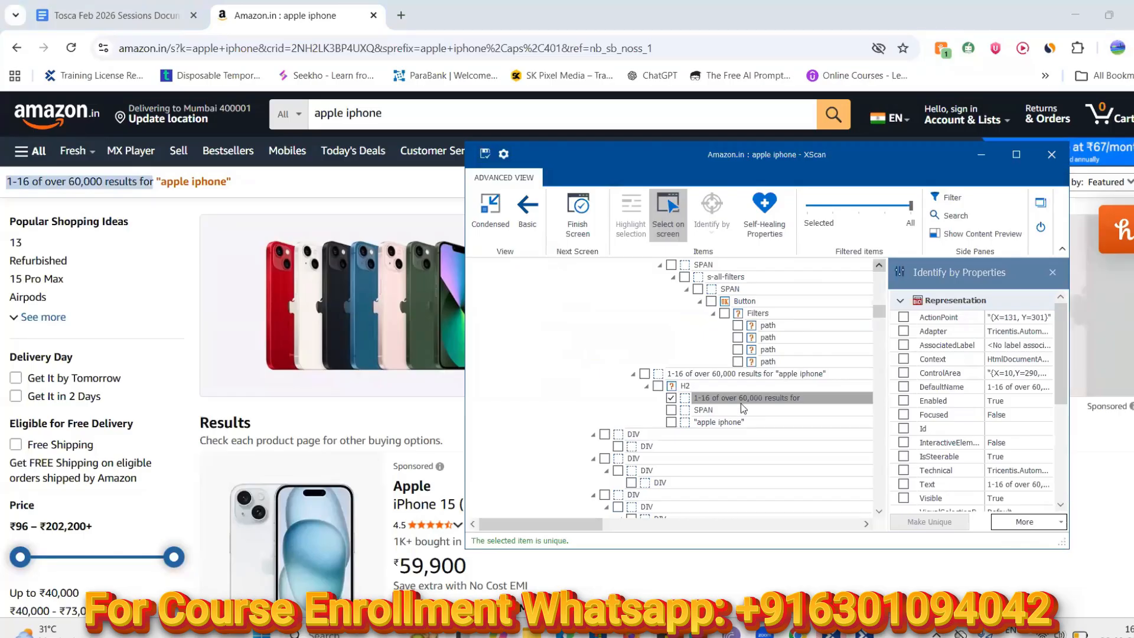
click(658, 386)
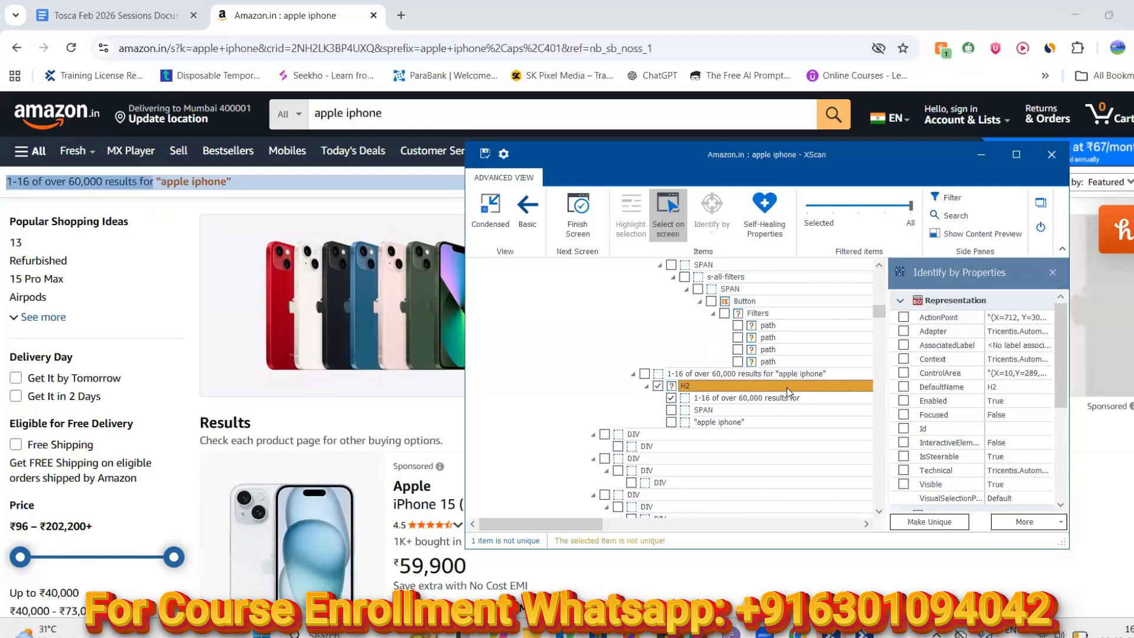
Untick the results-count text and container rows, keeping only H2 checked, and select H2
click(671, 398)
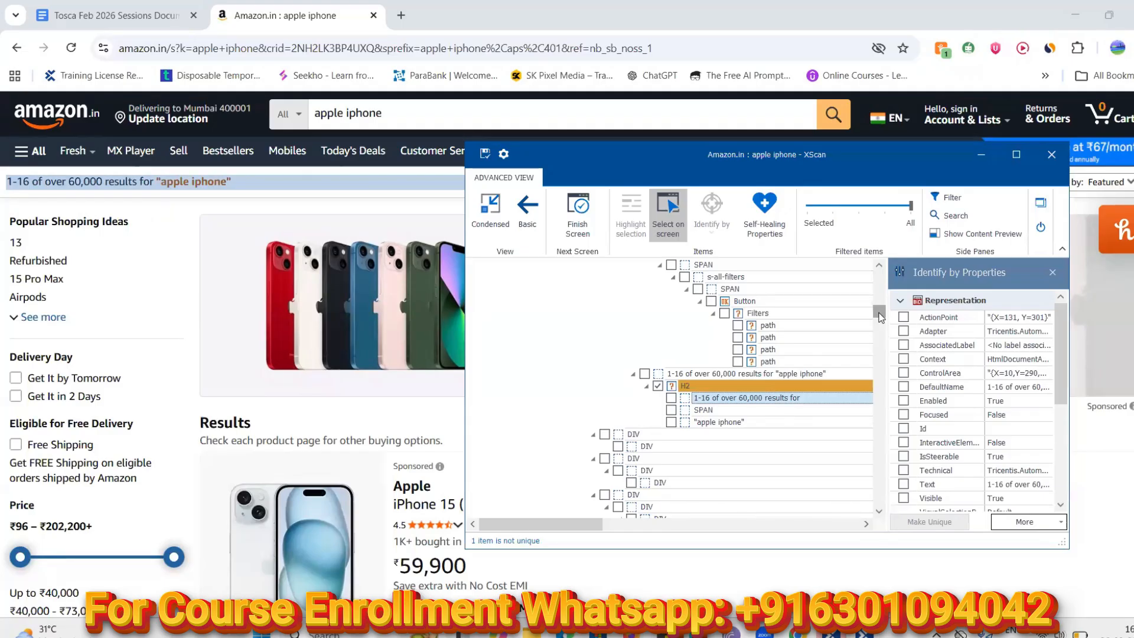
click(644, 373)
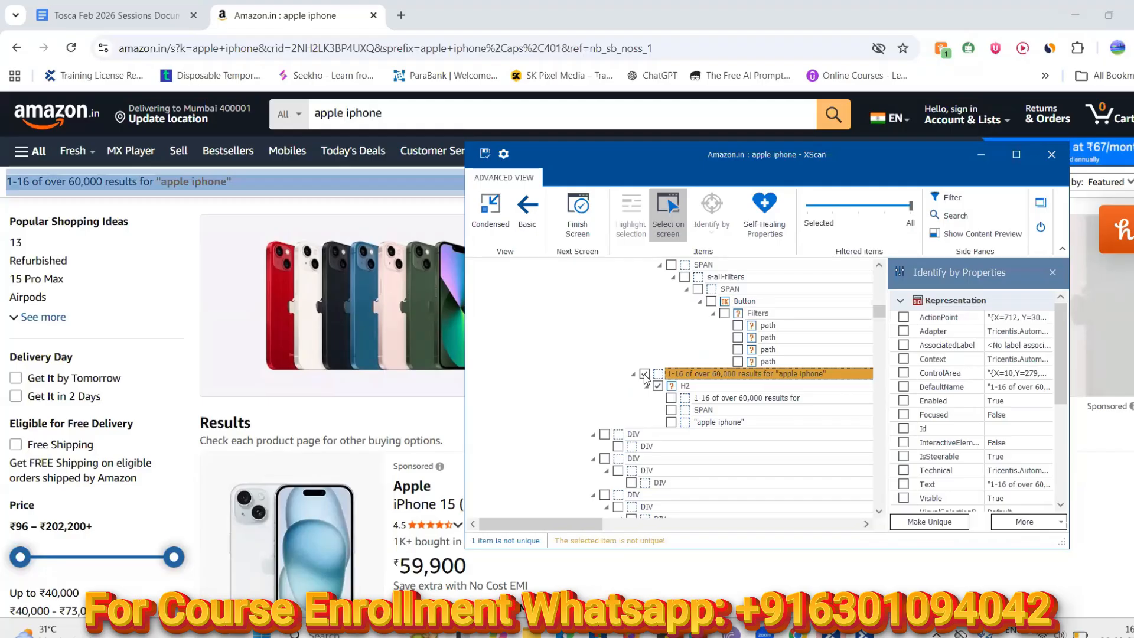
click(644, 373)
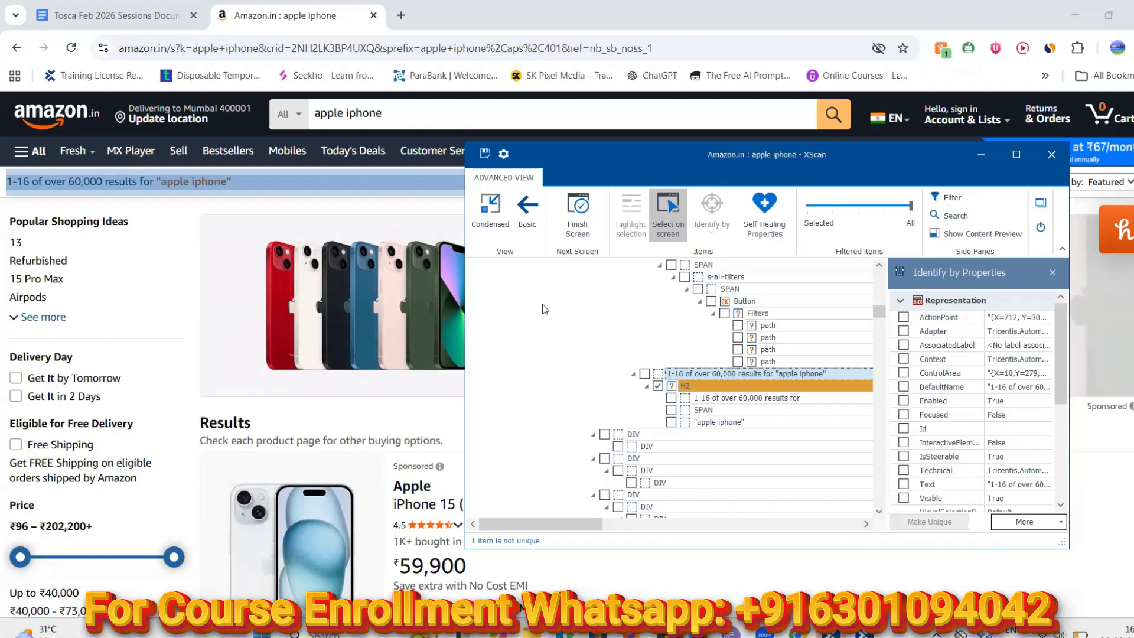
click(707, 385)
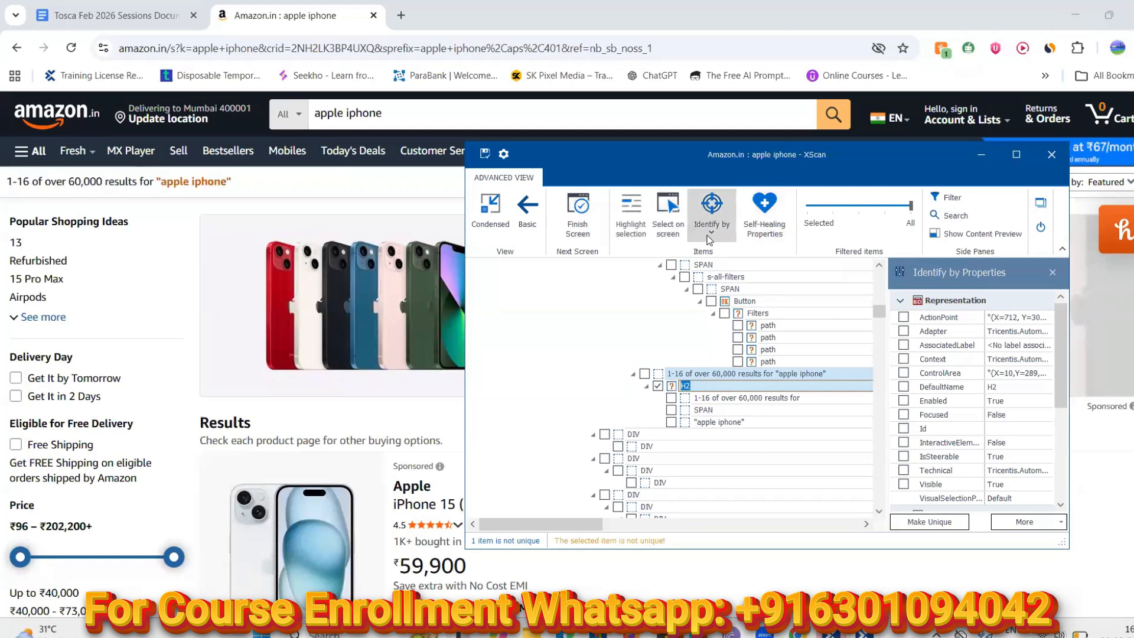
Set H2's Identify by to Anchor and pick the Price label as its anchor
click(712, 229)
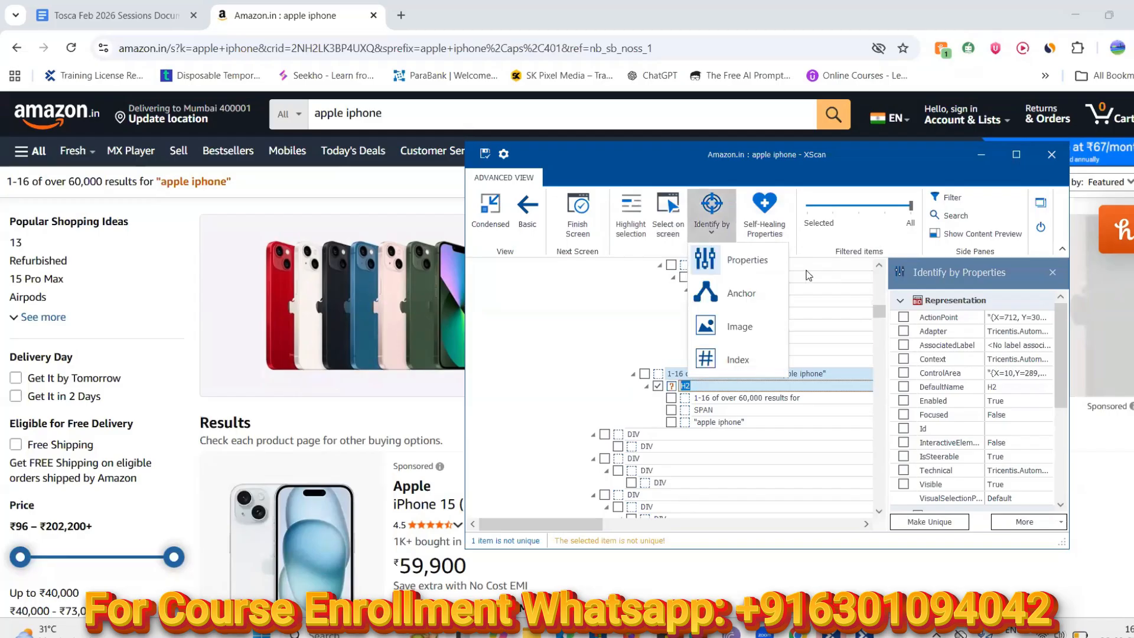
click(738, 298)
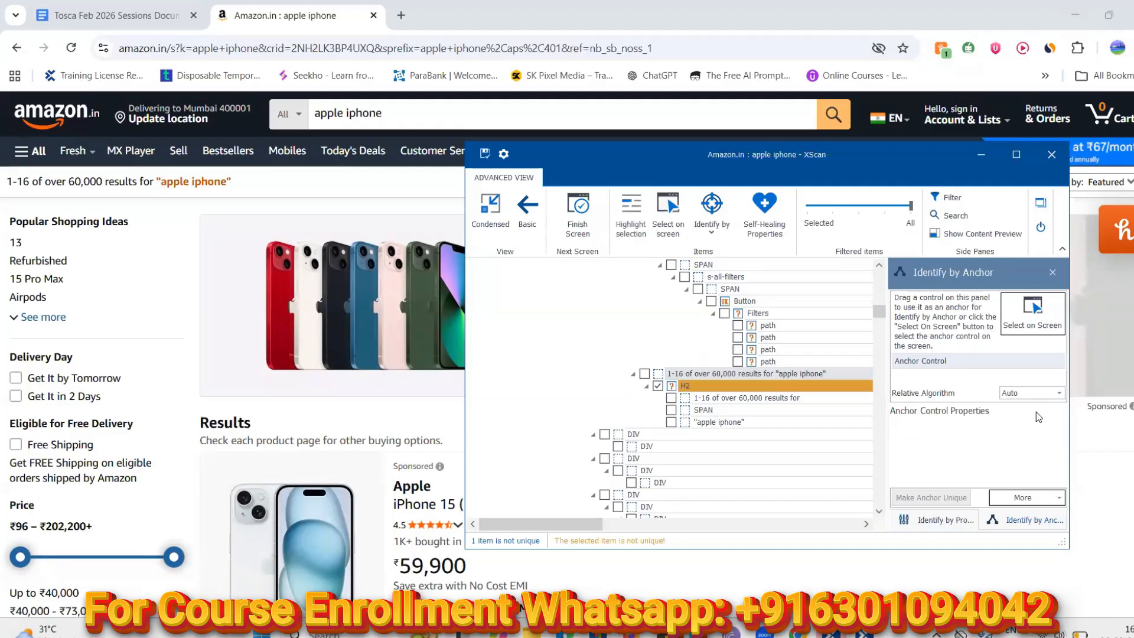
click(1028, 326)
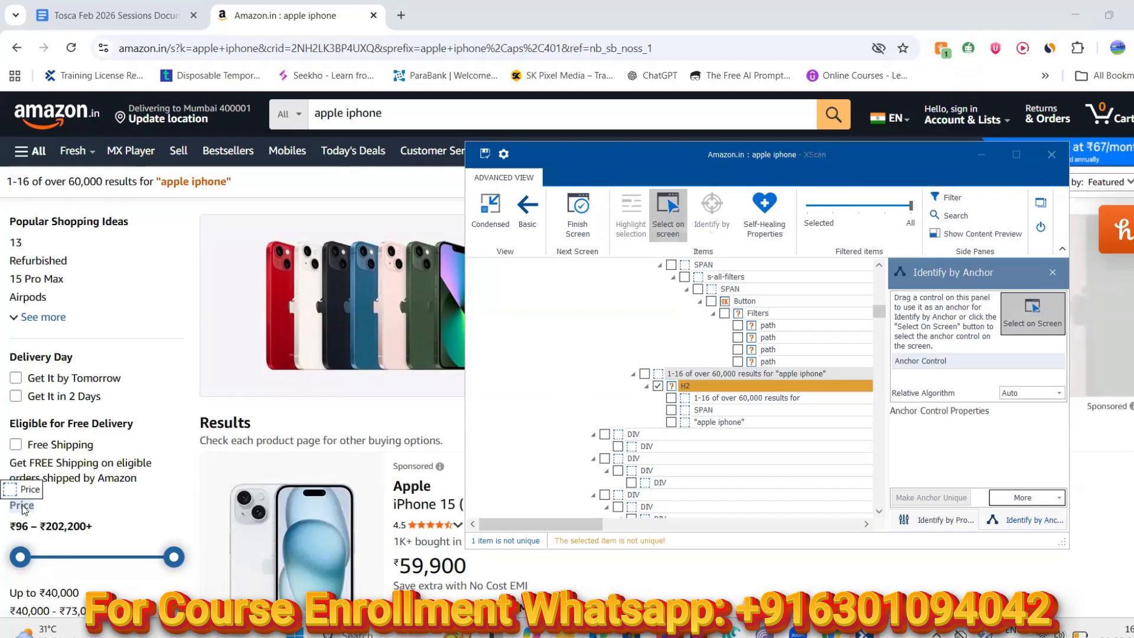
click(22, 509)
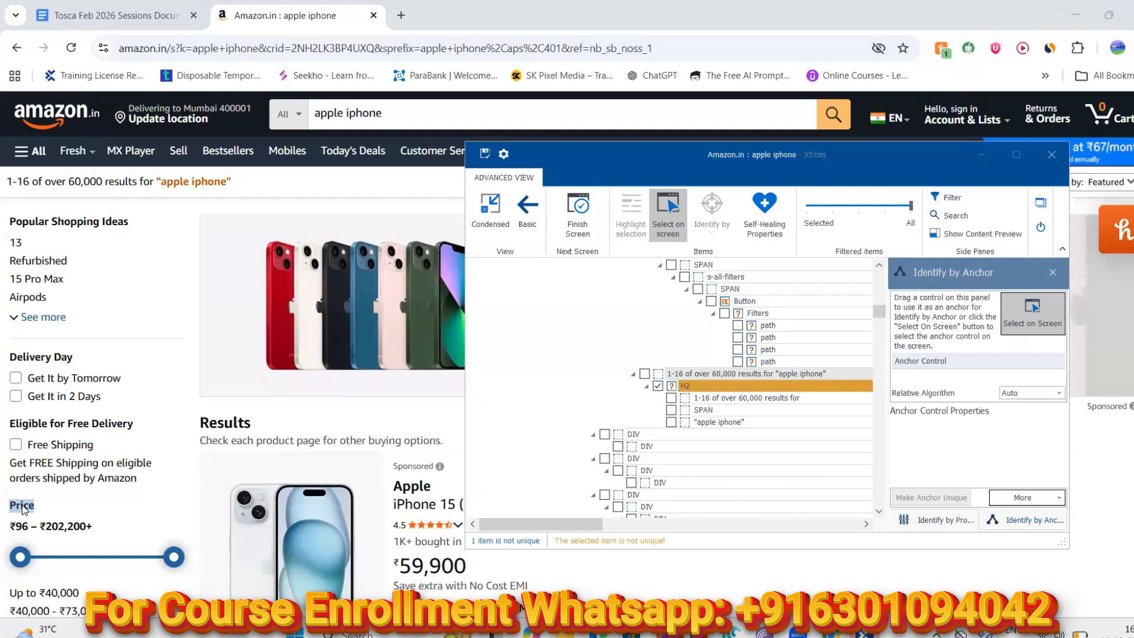
click(1020, 319)
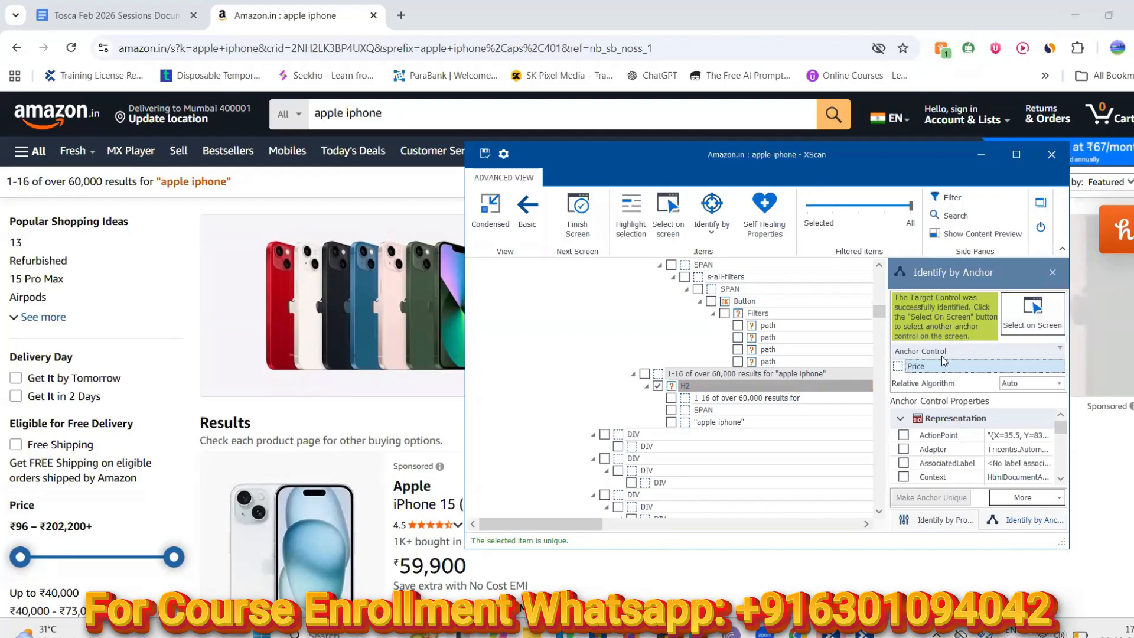
Remove the Price anchor and pick the Price label again
right_click(941, 362)
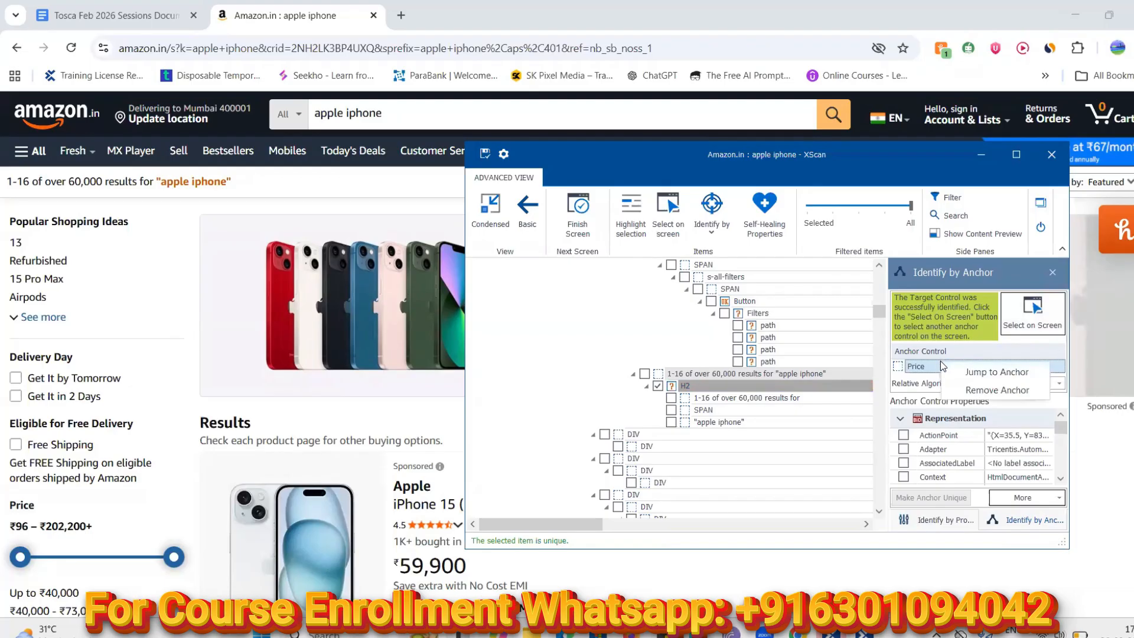
click(975, 391)
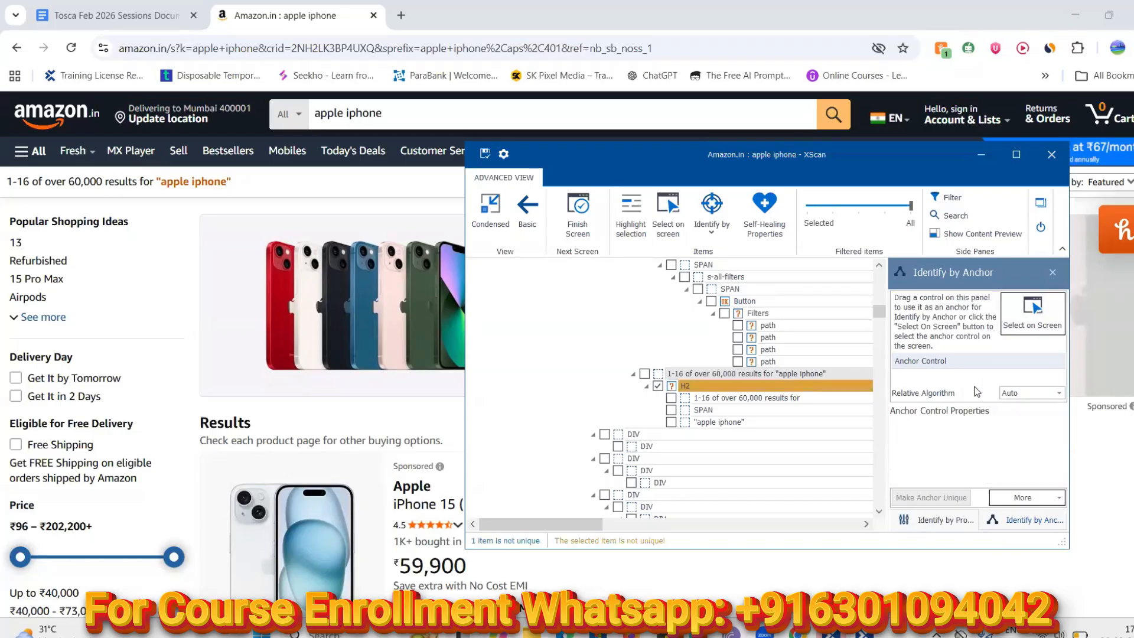
click(1027, 325)
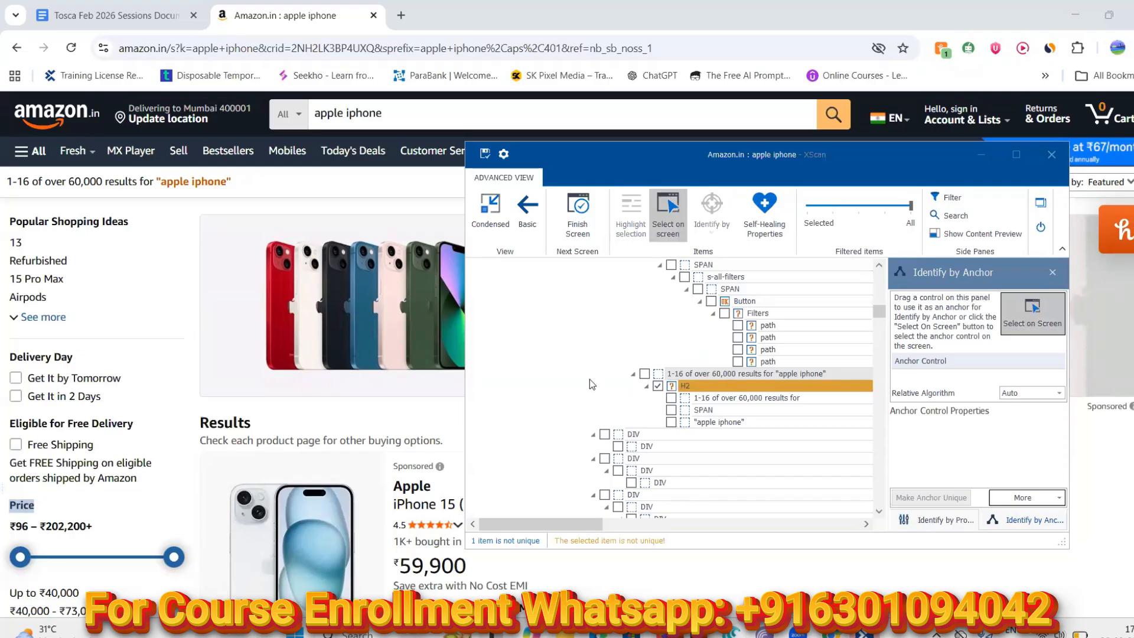
click(1031, 320)
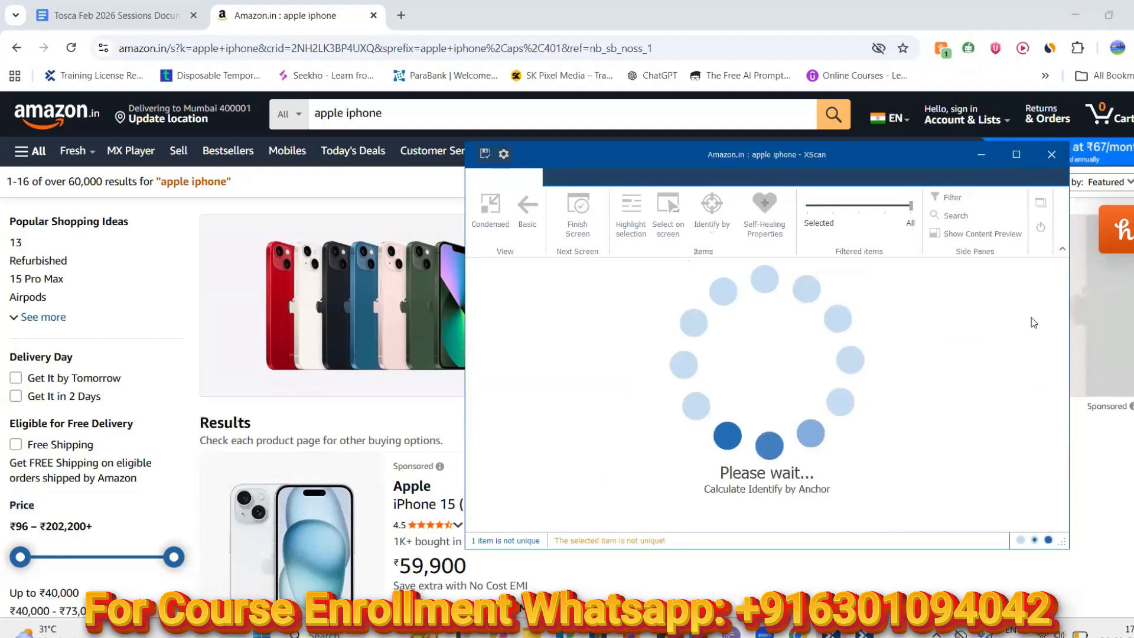
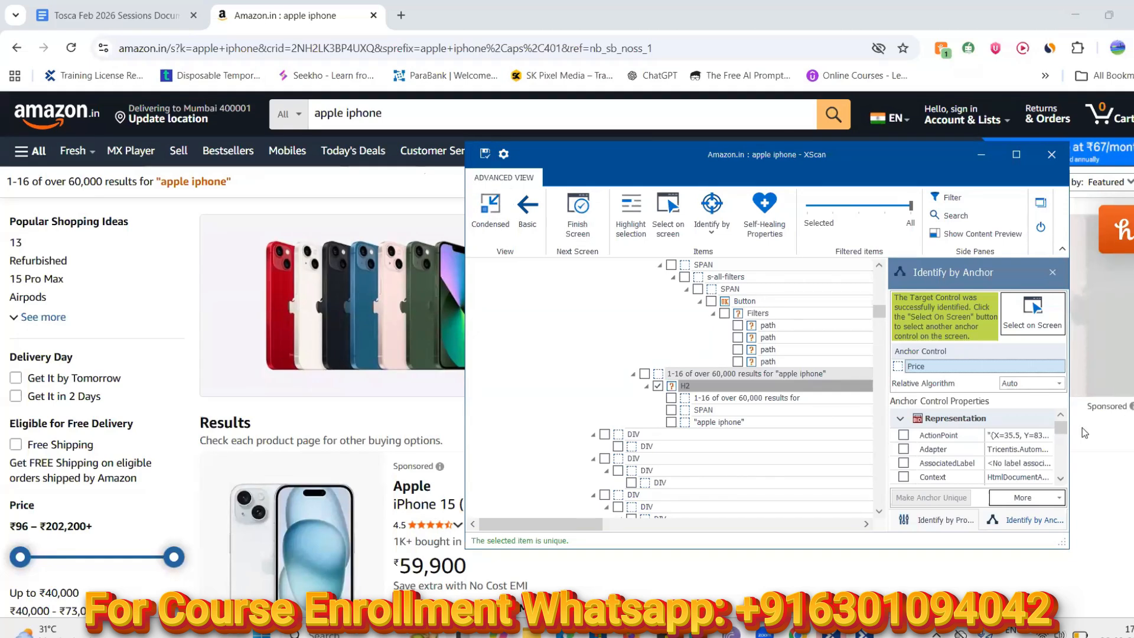
Maximize XScan and include InnerText in H2's anchor identification
click(686, 386)
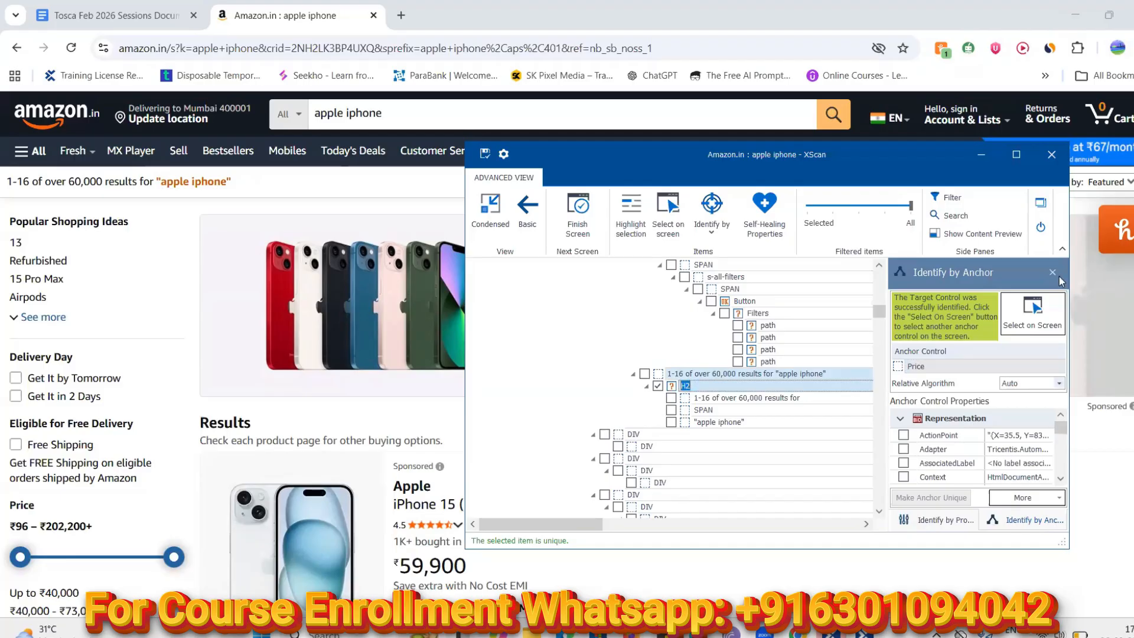
click(1017, 154)
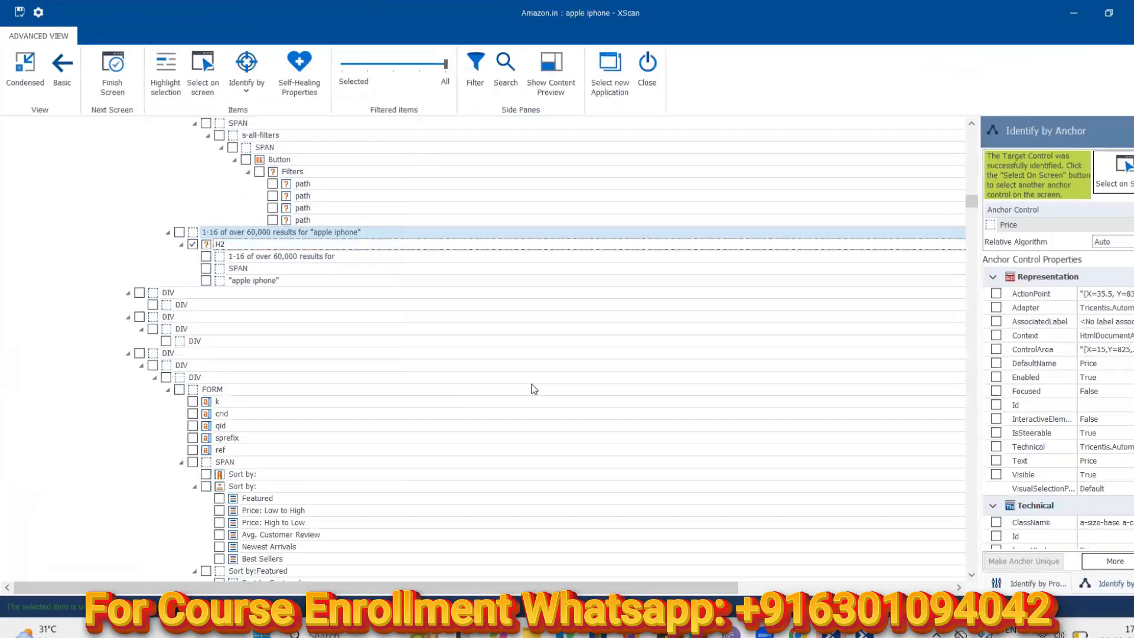
click(240, 244)
scroll(1057, 407, down, 3)
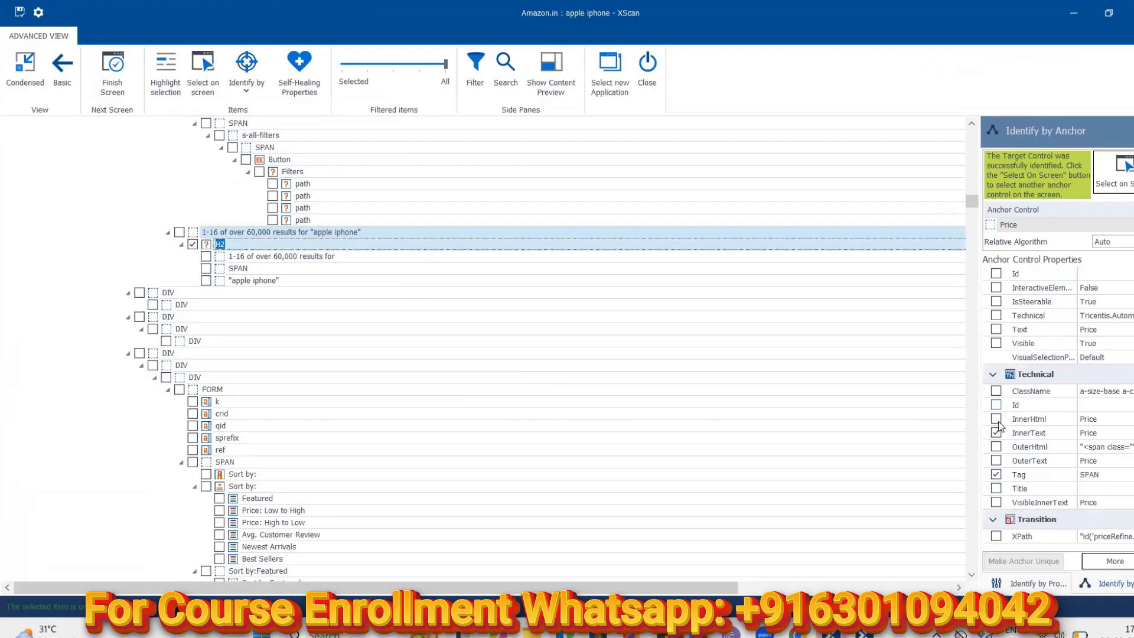
click(1053, 430)
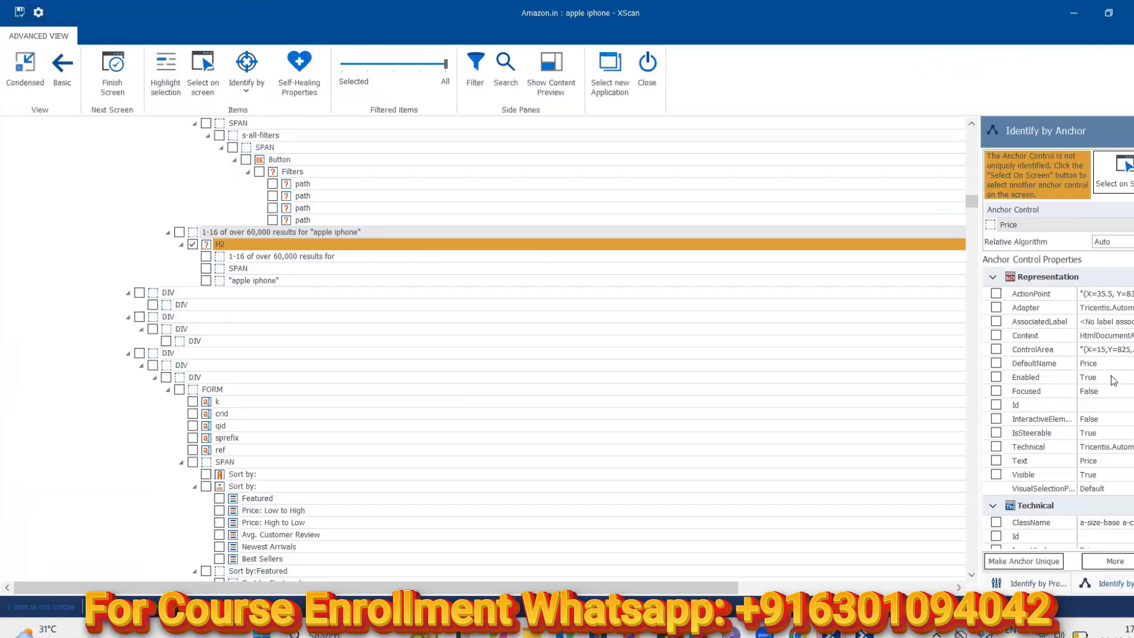
scroll(1111, 374, down, 2)
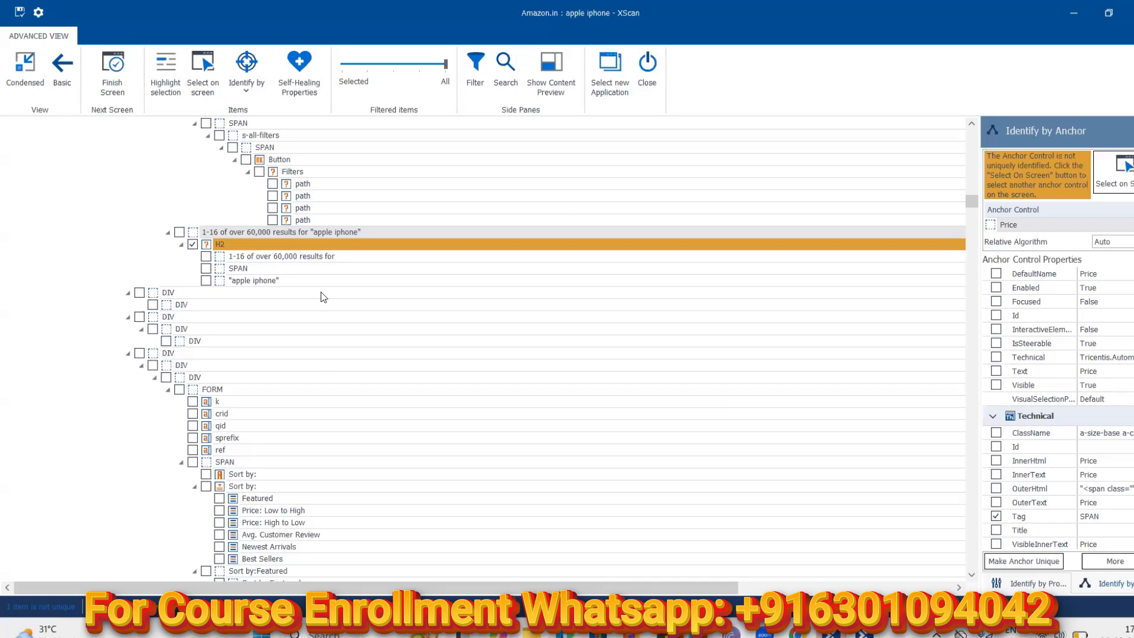
Reselect H2 and view the full InnerText value of its anchor
click(230, 245)
scroll(1058, 409, down, 1)
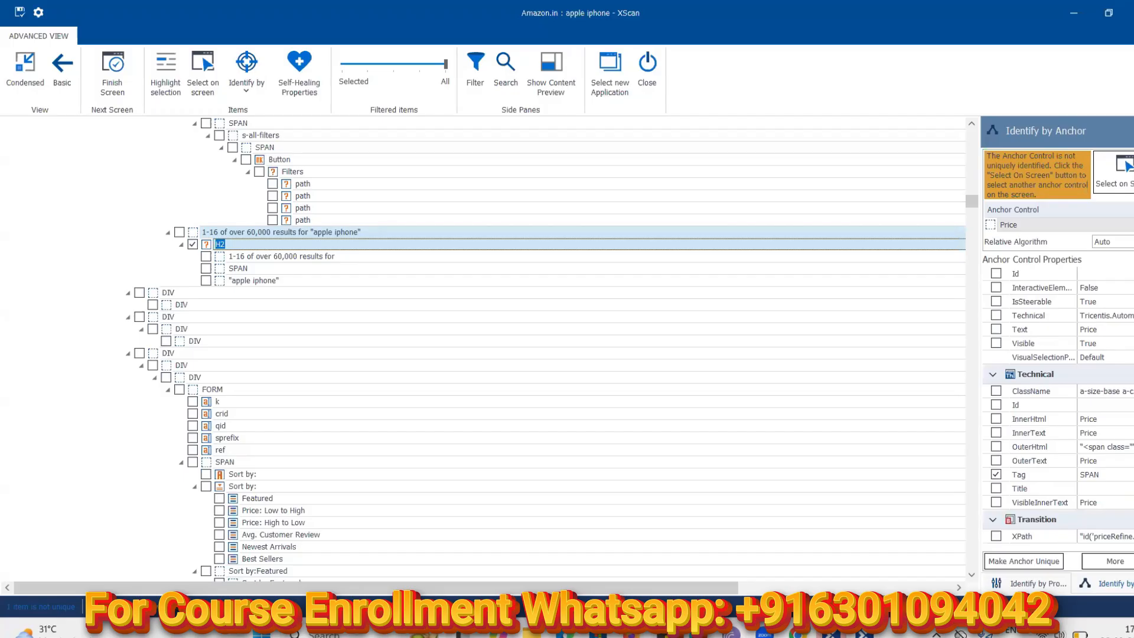
scroll(1126, 368, up, 3)
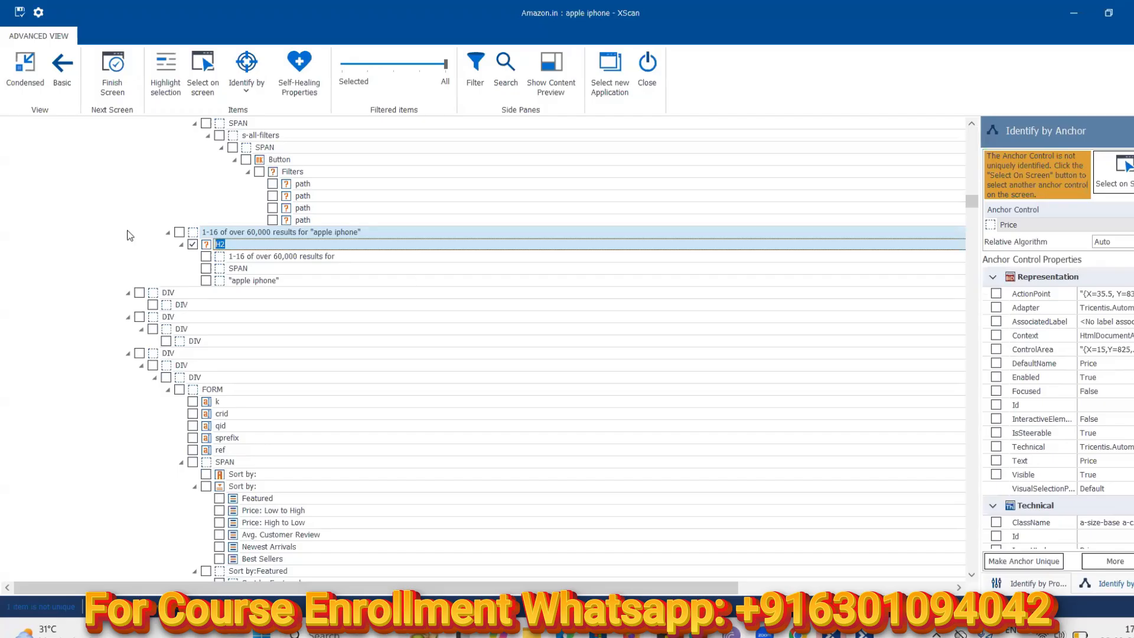
click(181, 245)
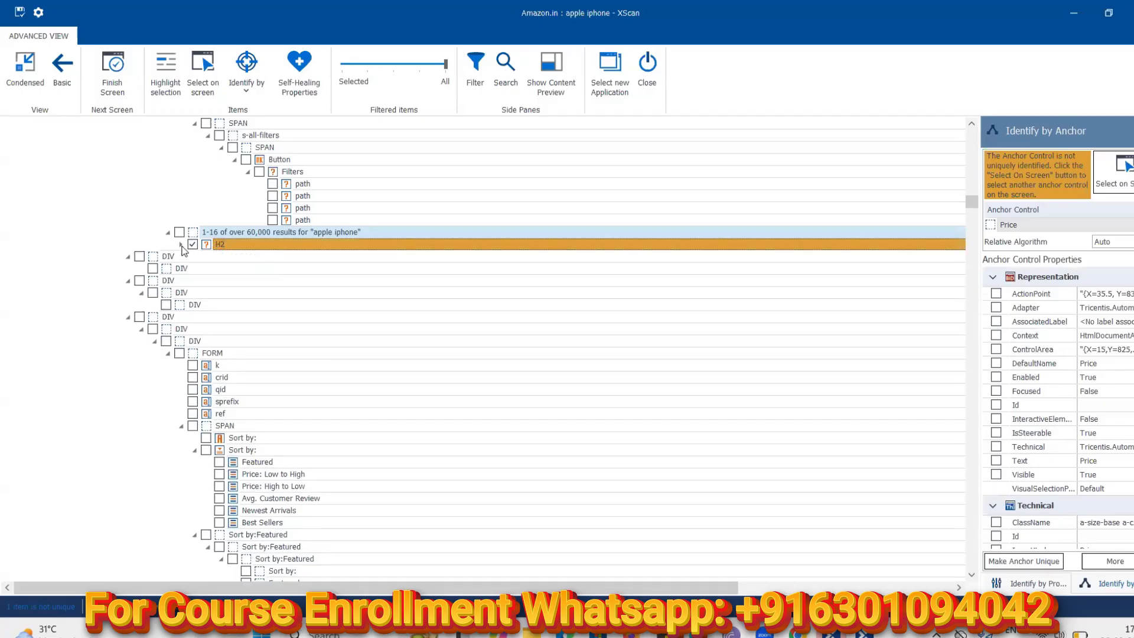
click(181, 244)
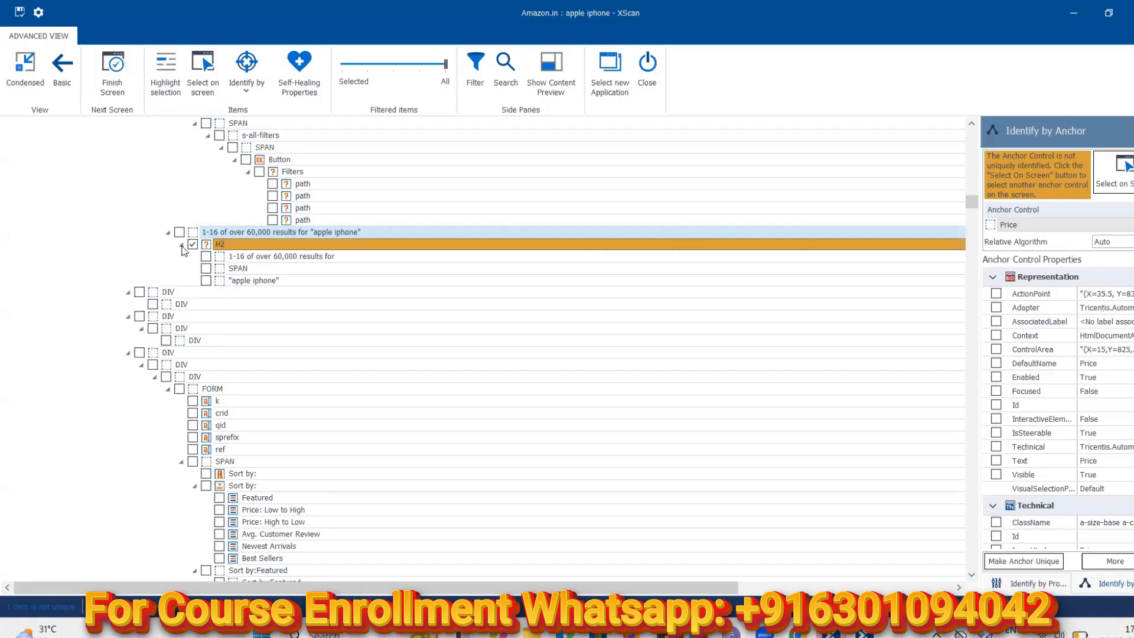
click(247, 247)
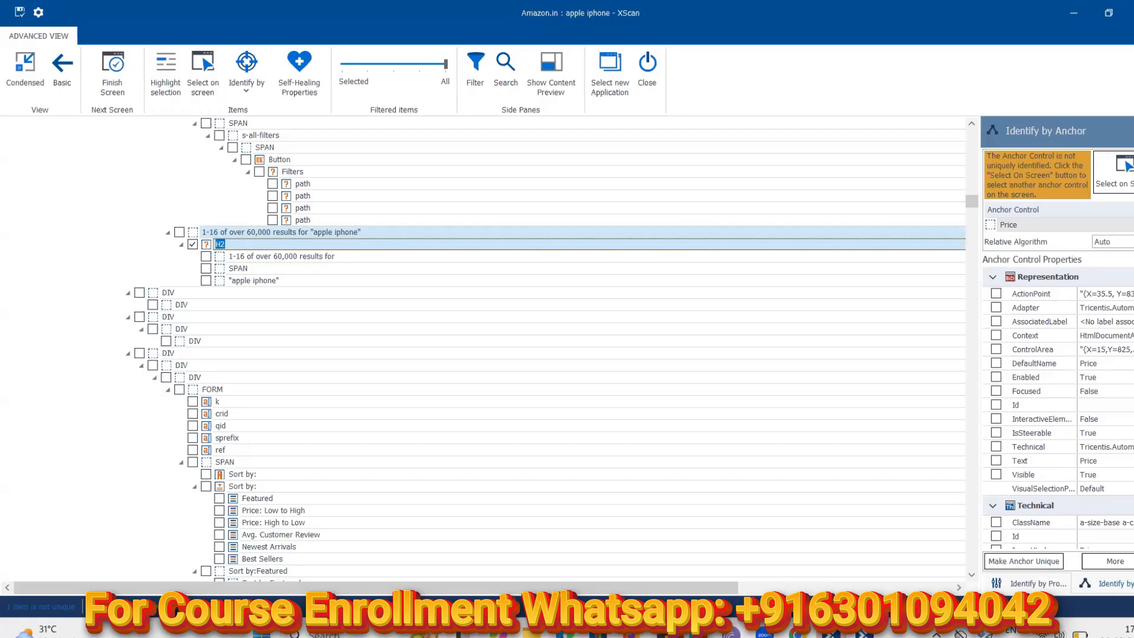
scroll(1058, 407, down, 3)
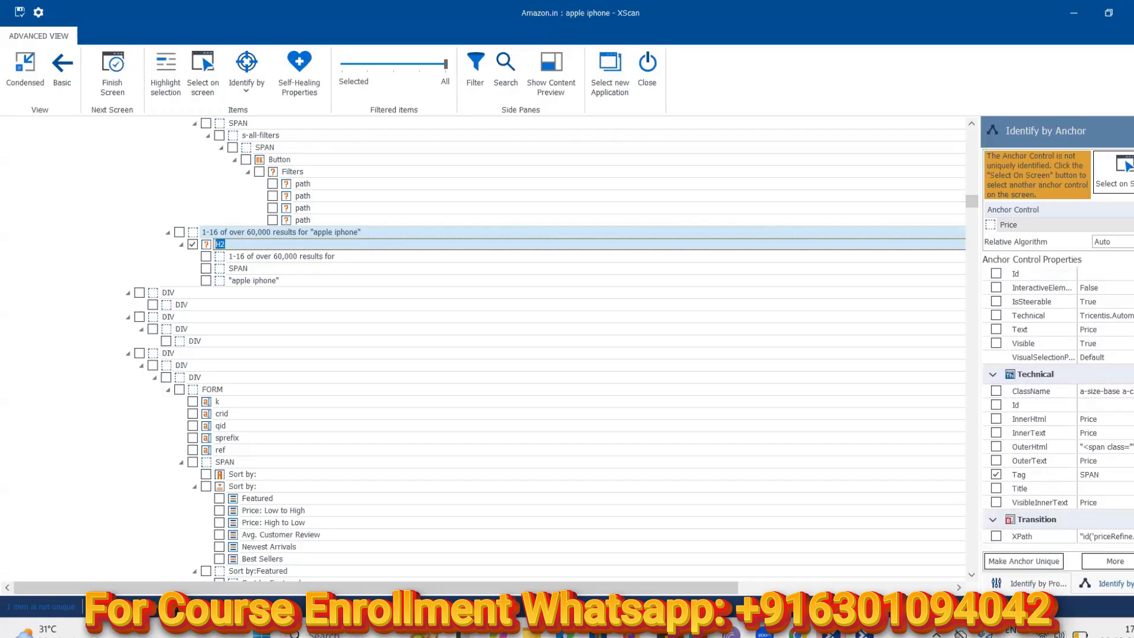
click(1131, 440)
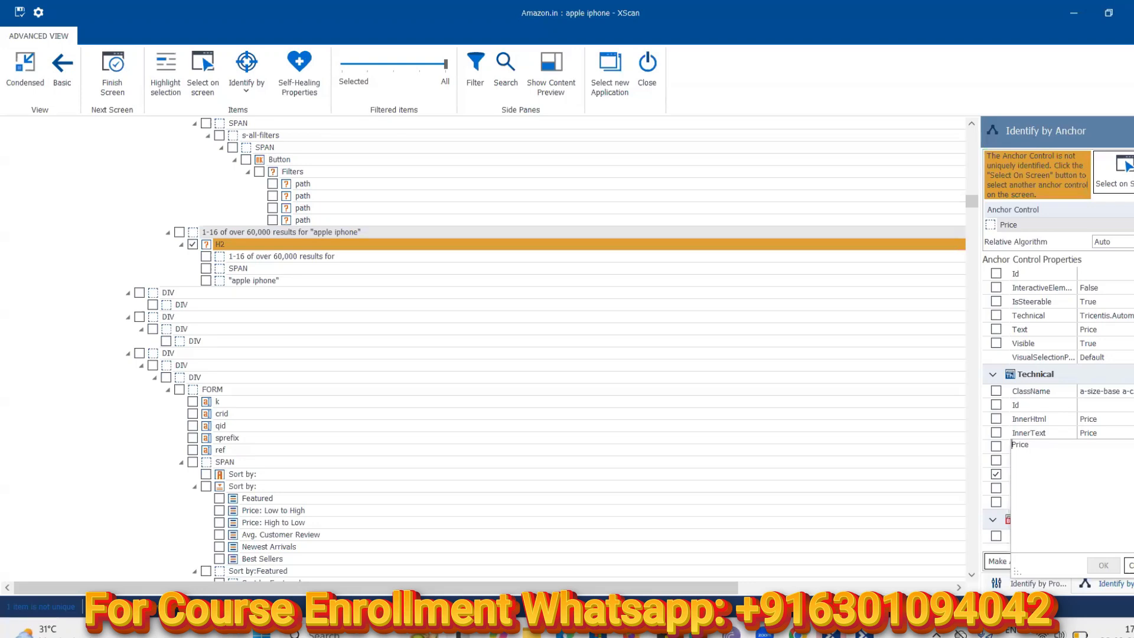
key(Escape)
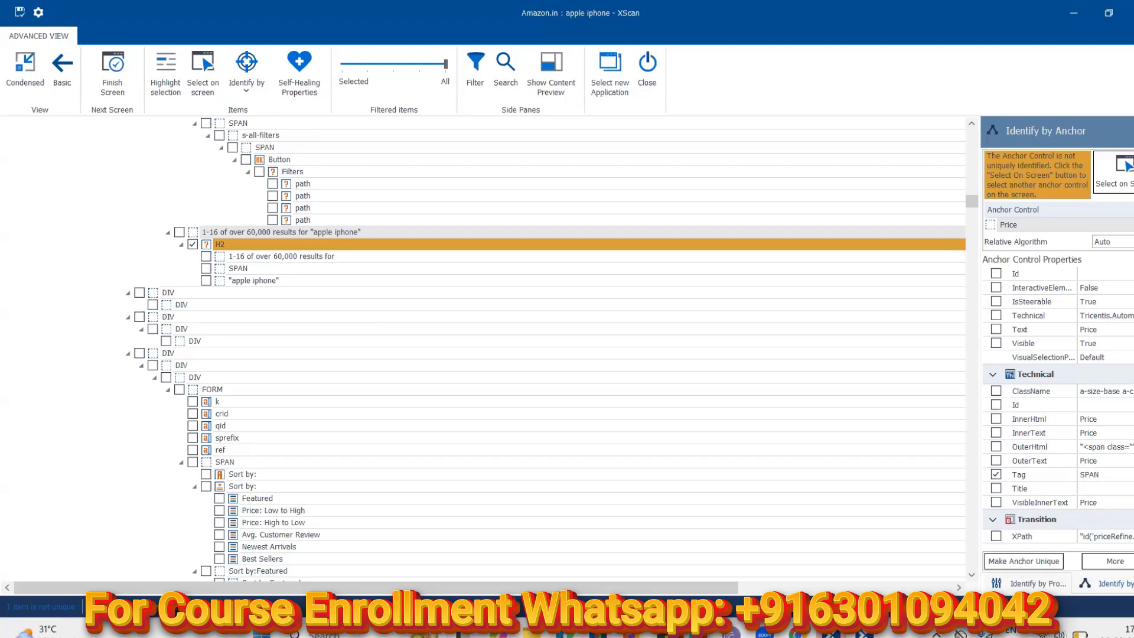
Tick the '1-16 of over 60,000 results for "apple iphone"' node for scanning
scroll(1057, 407, up, 3)
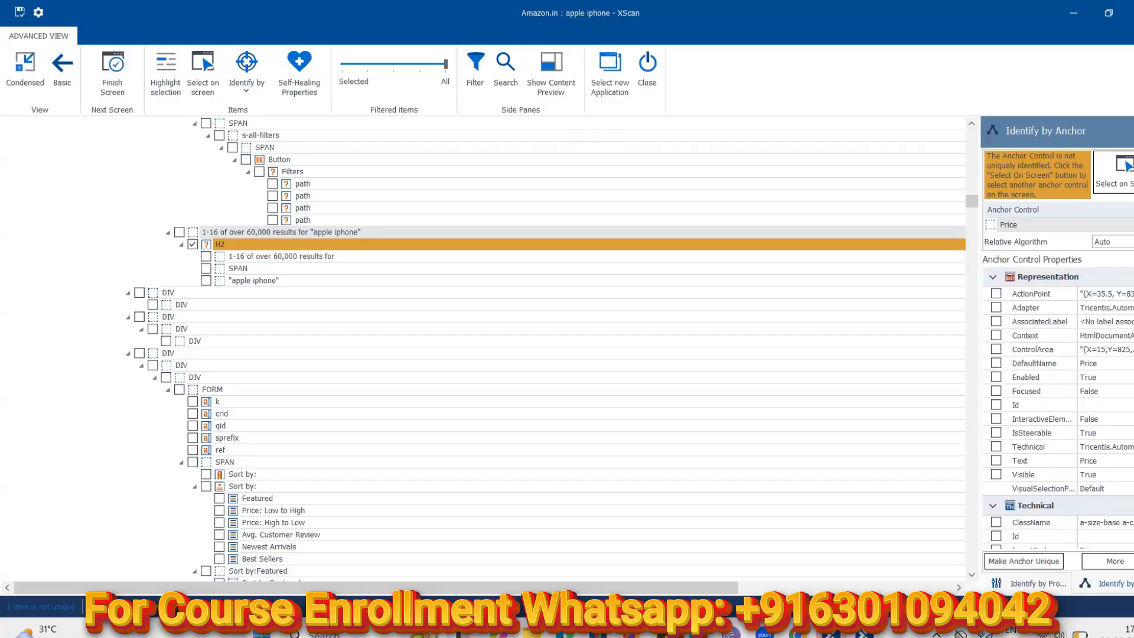
scroll(1025, 398, down, 3)
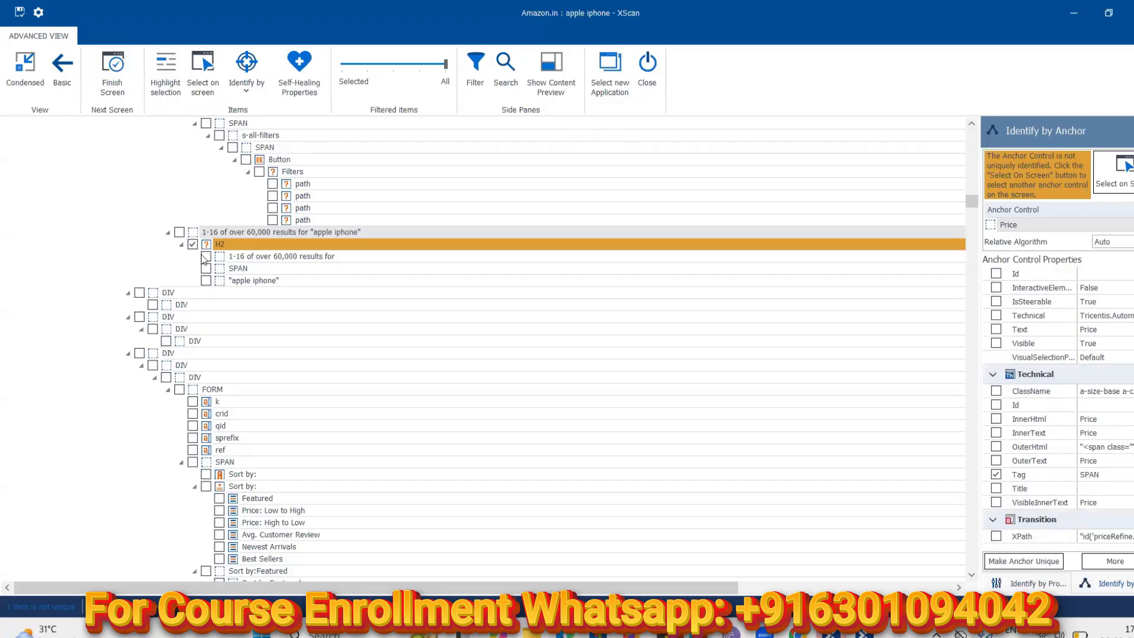
click(179, 232)
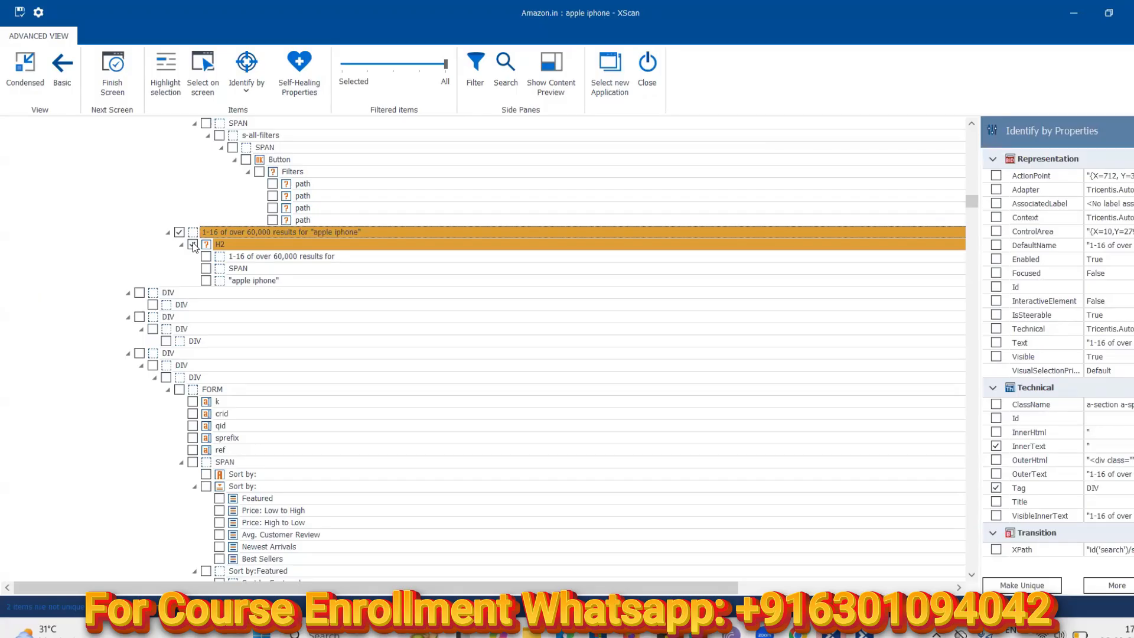
Untick H2, restore the XScan window, and switch the results-count element to Identify by Anchor
click(192, 245)
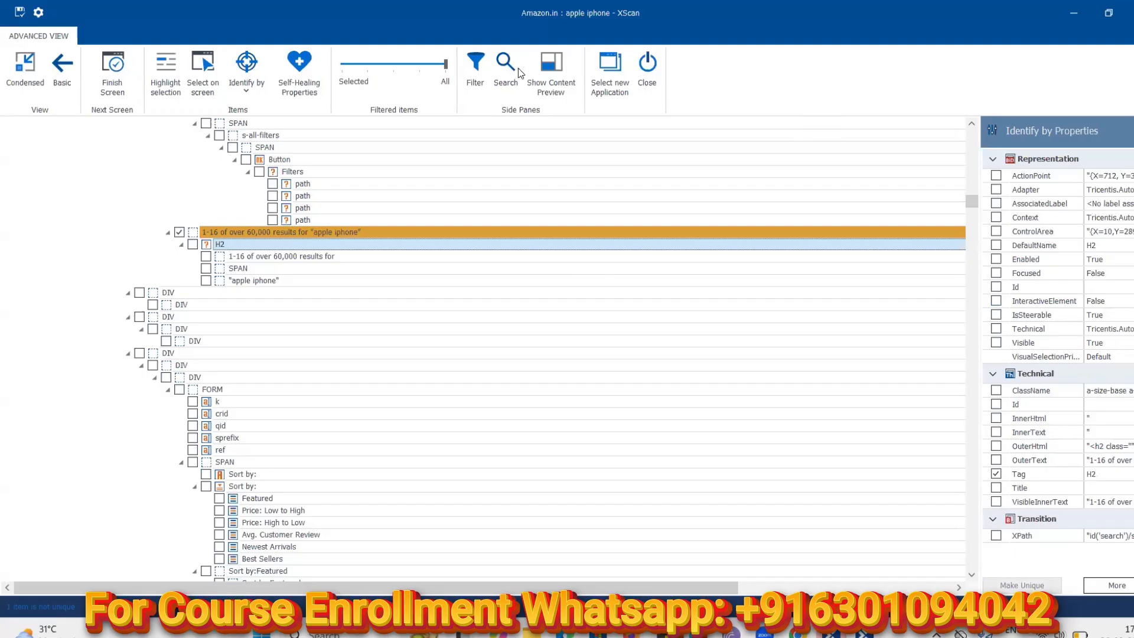
click(1111, 13)
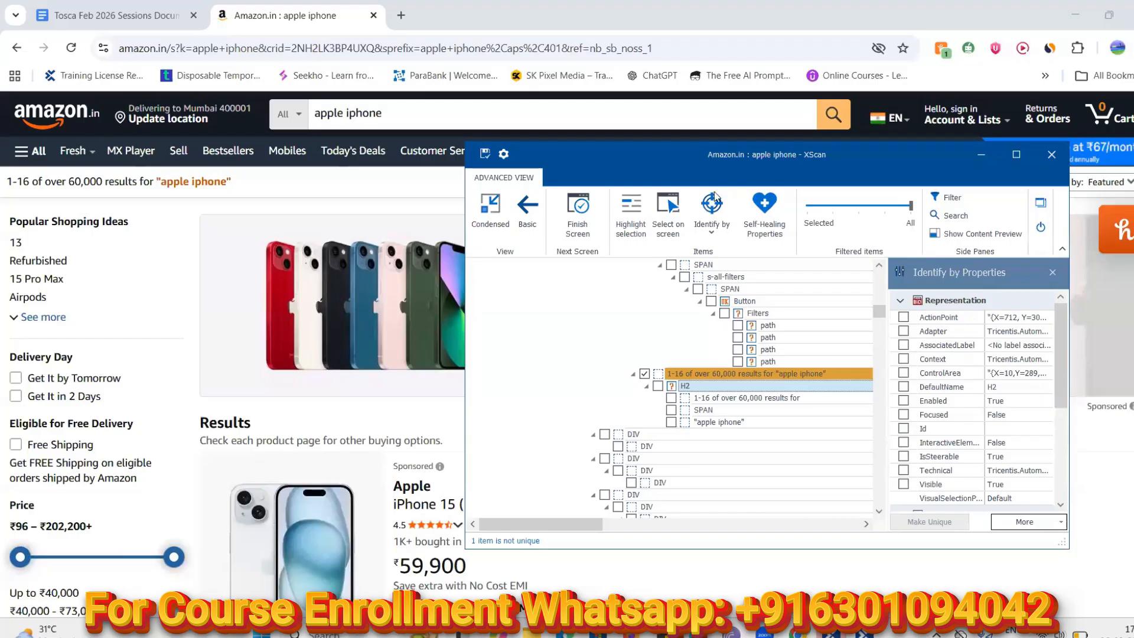
click(711, 233)
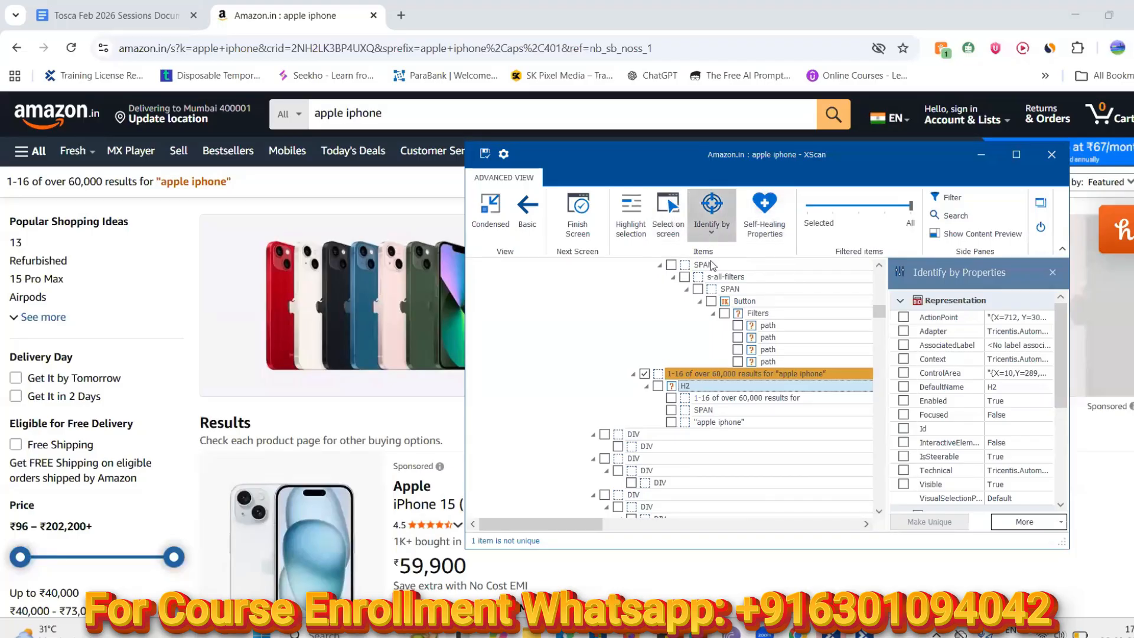
click(734, 292)
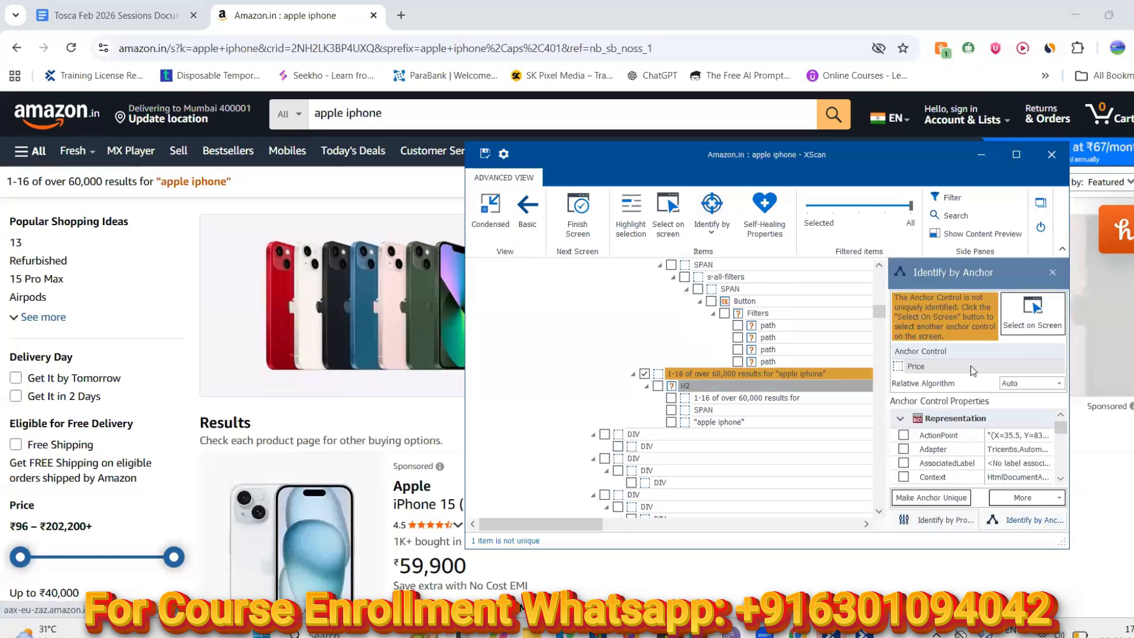
click(1030, 320)
Identify the results-count element by Anchor, picking the Price label on the page
click(707, 376)
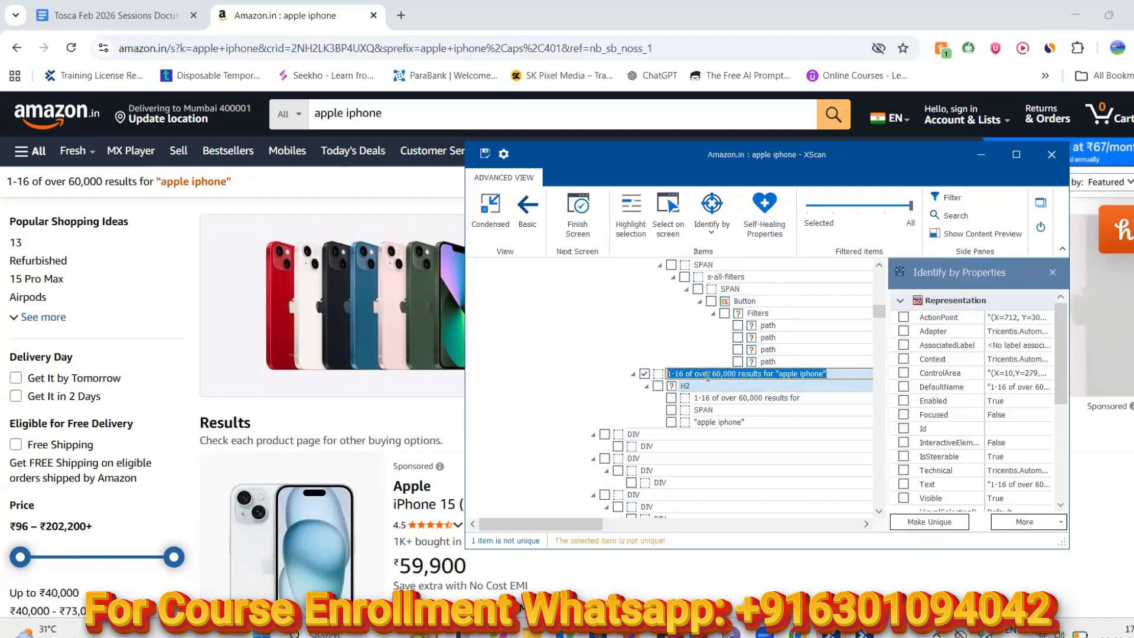
click(711, 219)
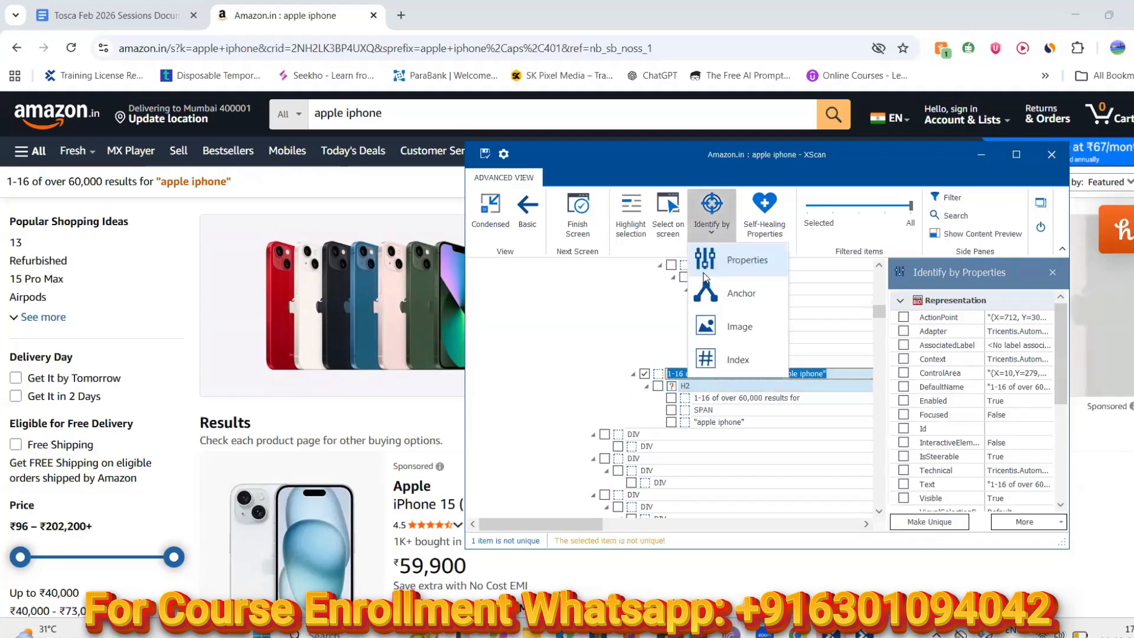
click(717, 295)
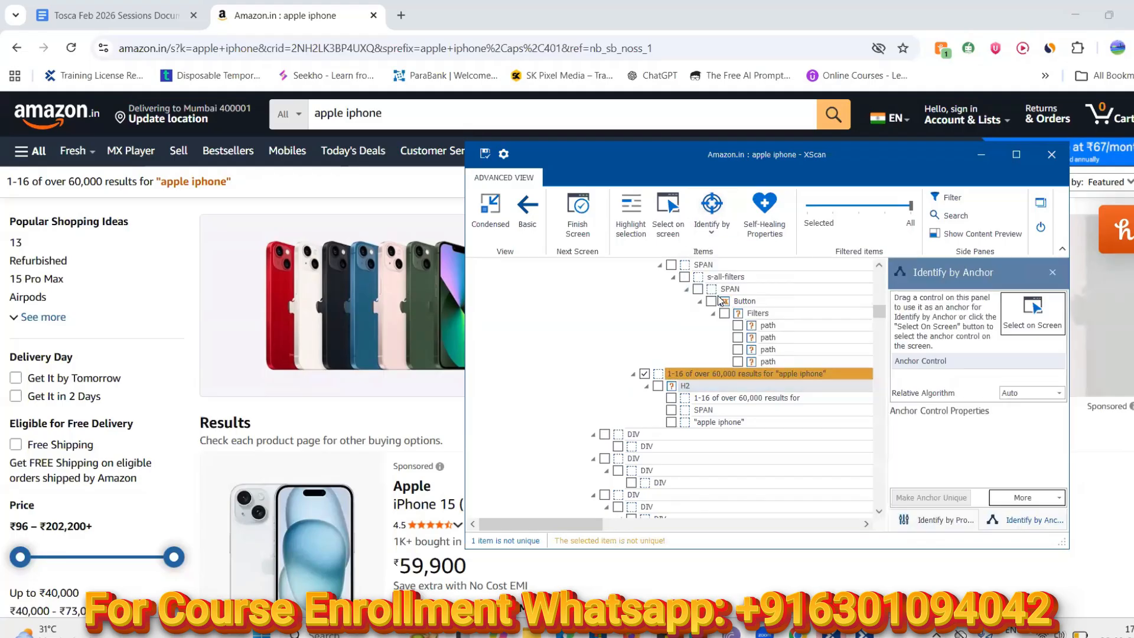
click(1030, 320)
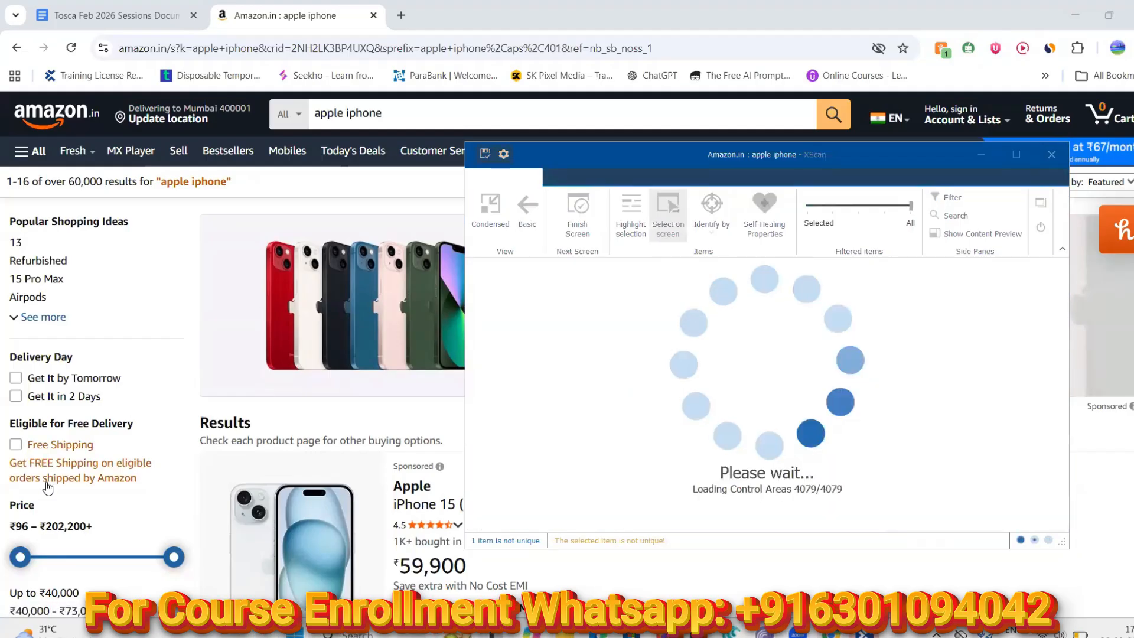
click(28, 507)
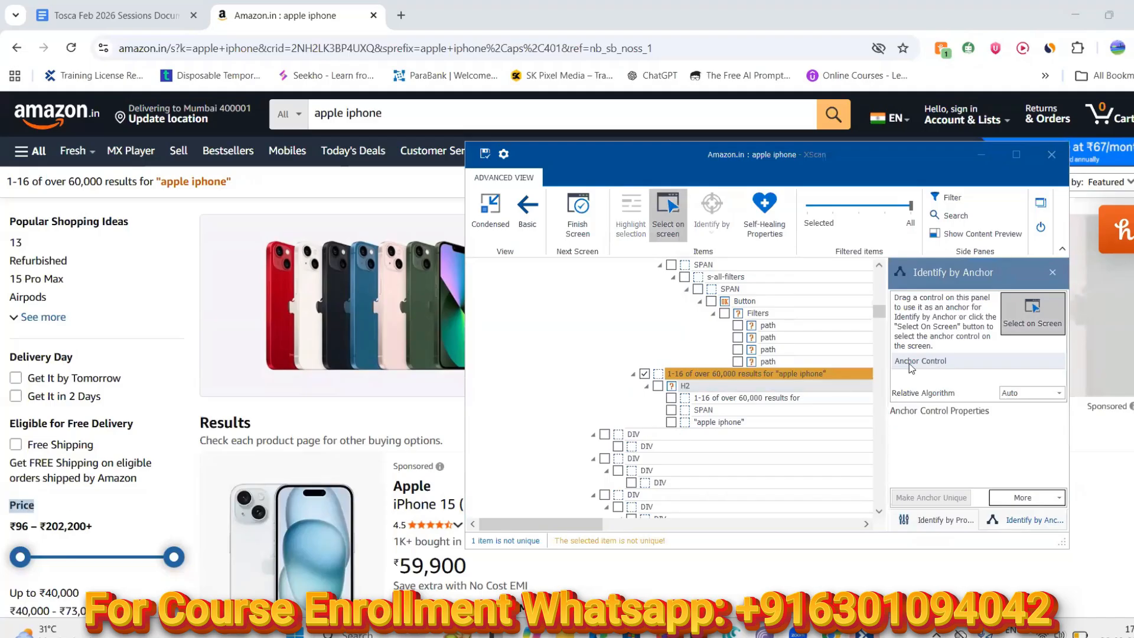
click(1018, 316)
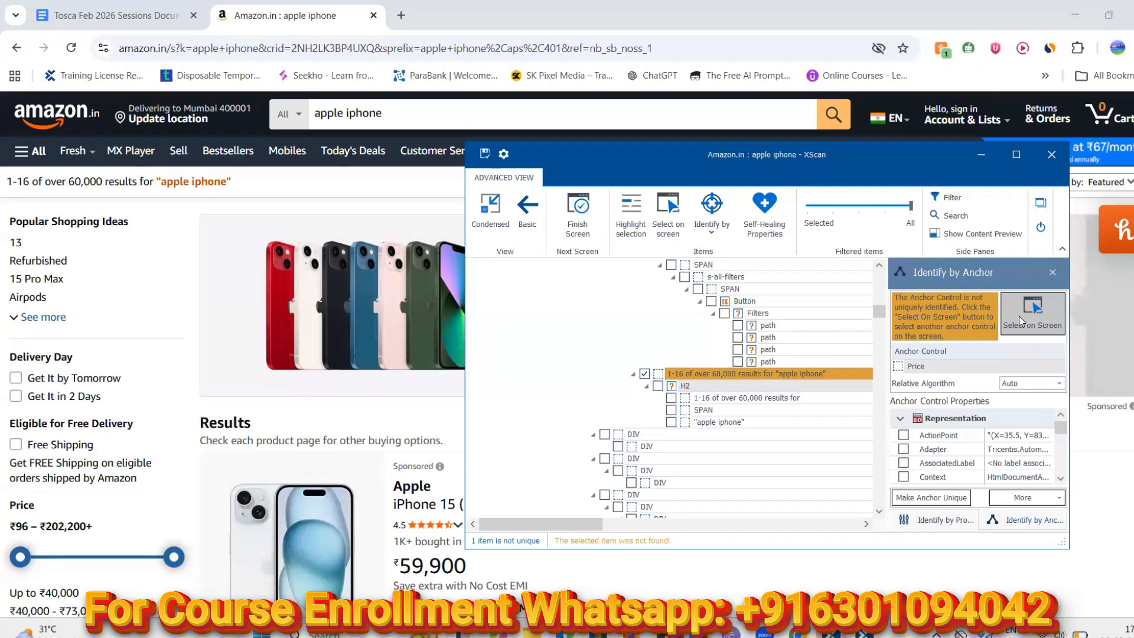
Remove the Price anchor and start picking a different anchor on the page
click(1019, 316)
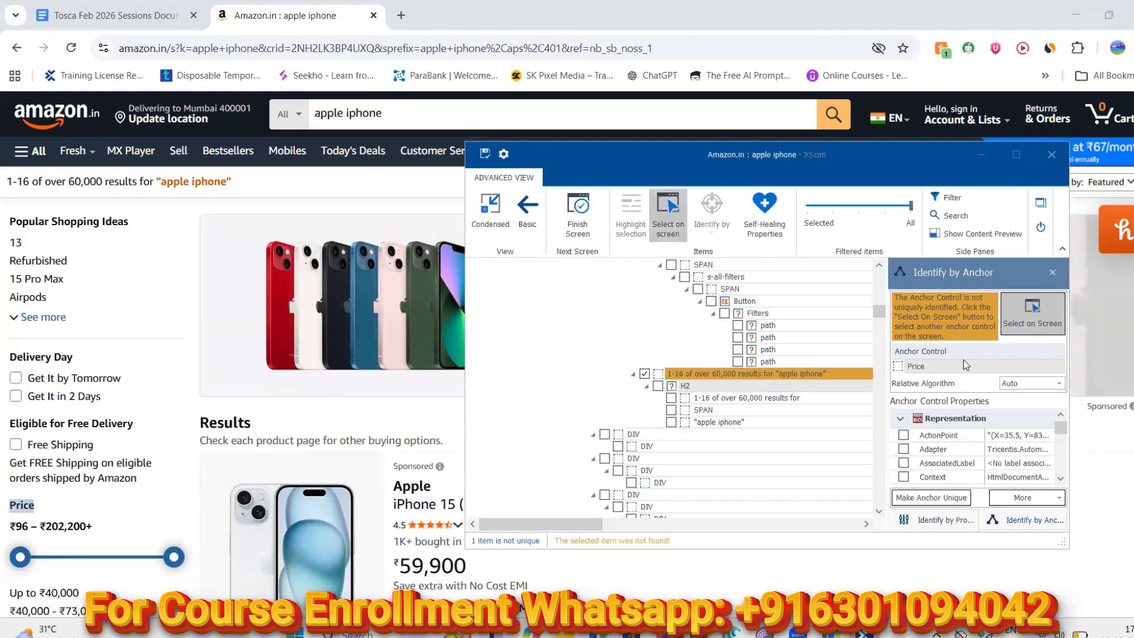
right_click(961, 367)
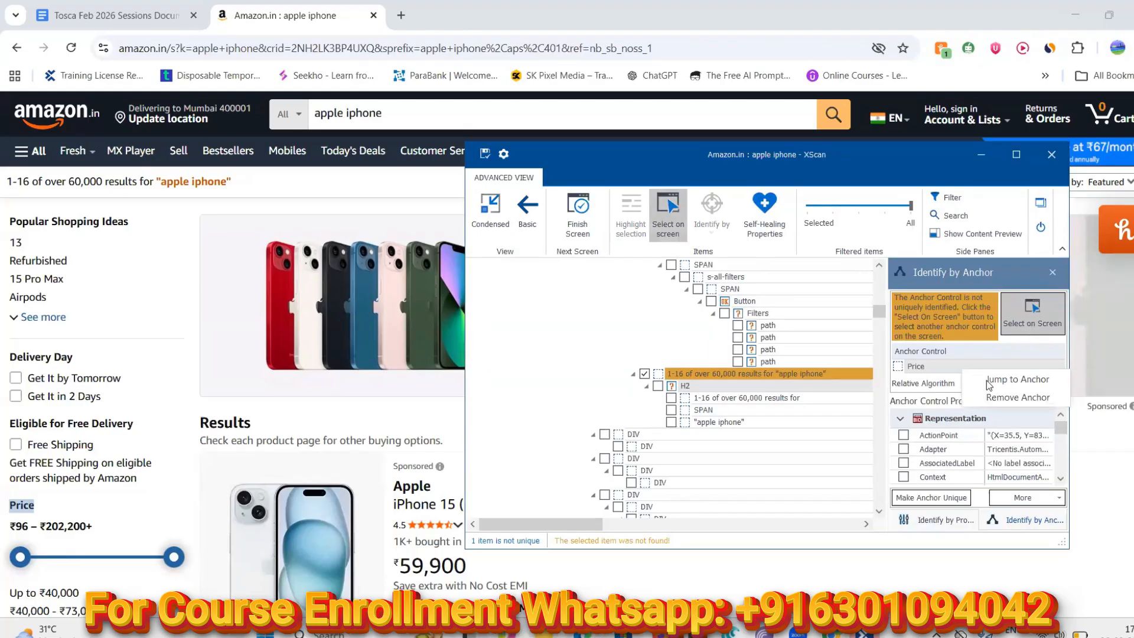
click(997, 398)
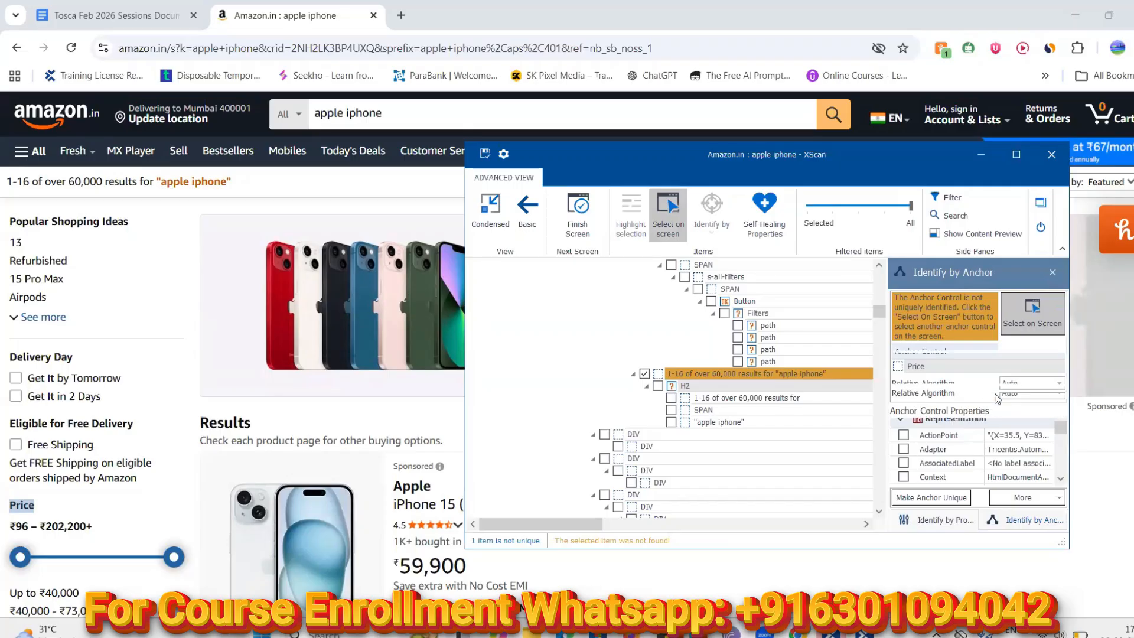
click(742, 373)
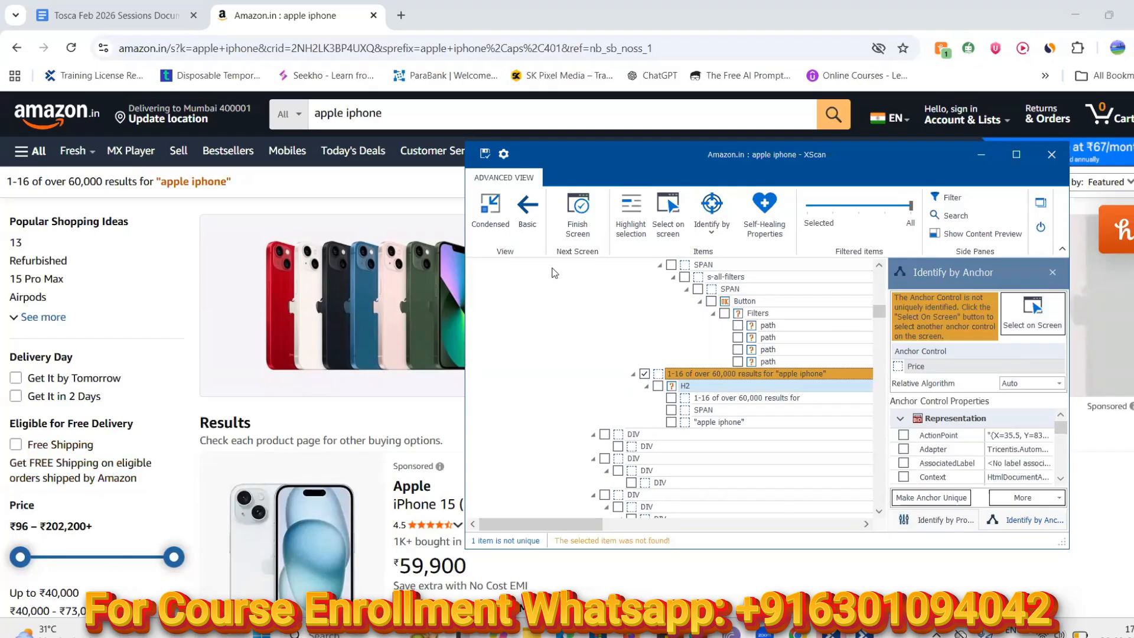
click(1015, 307)
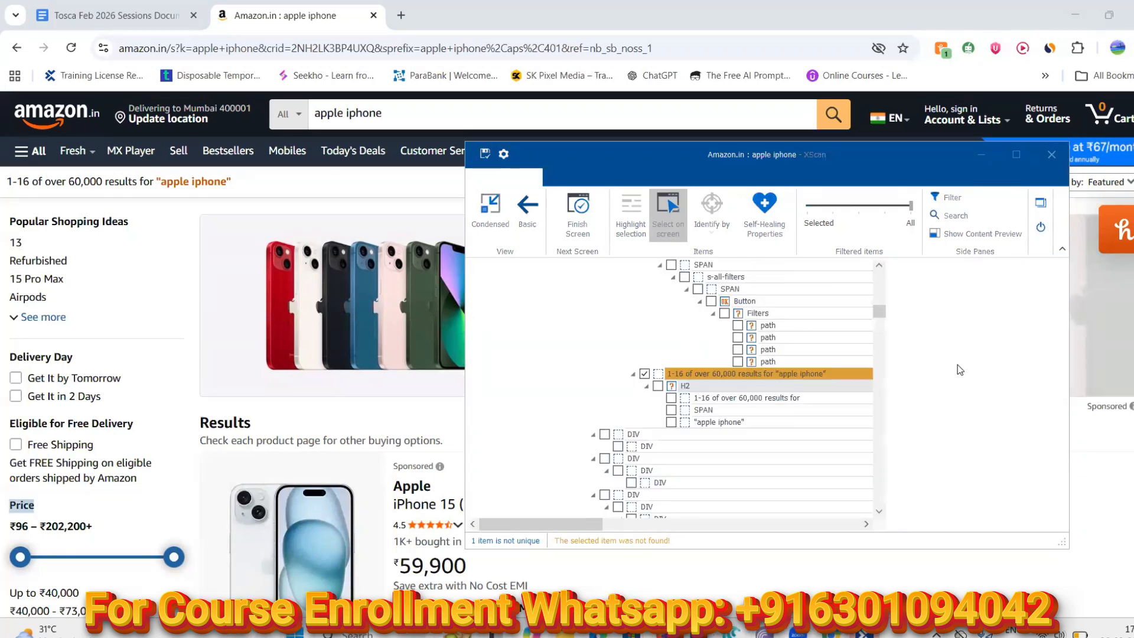
Remove the Price anchor and switch the results heading back to Identify by Properties
right_click(949, 369)
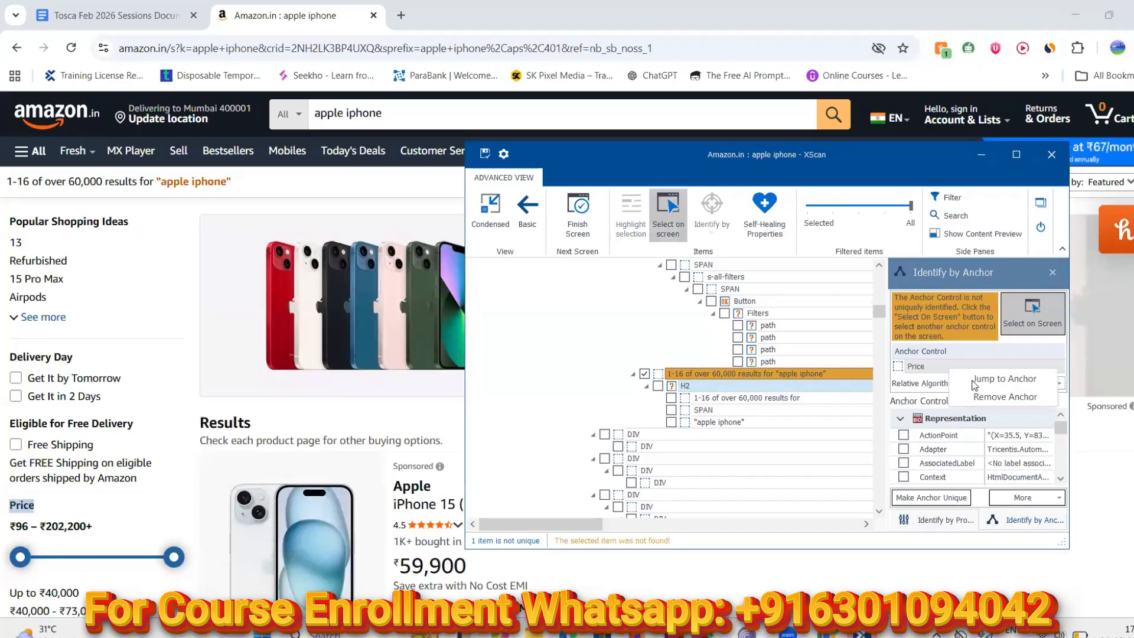
click(983, 395)
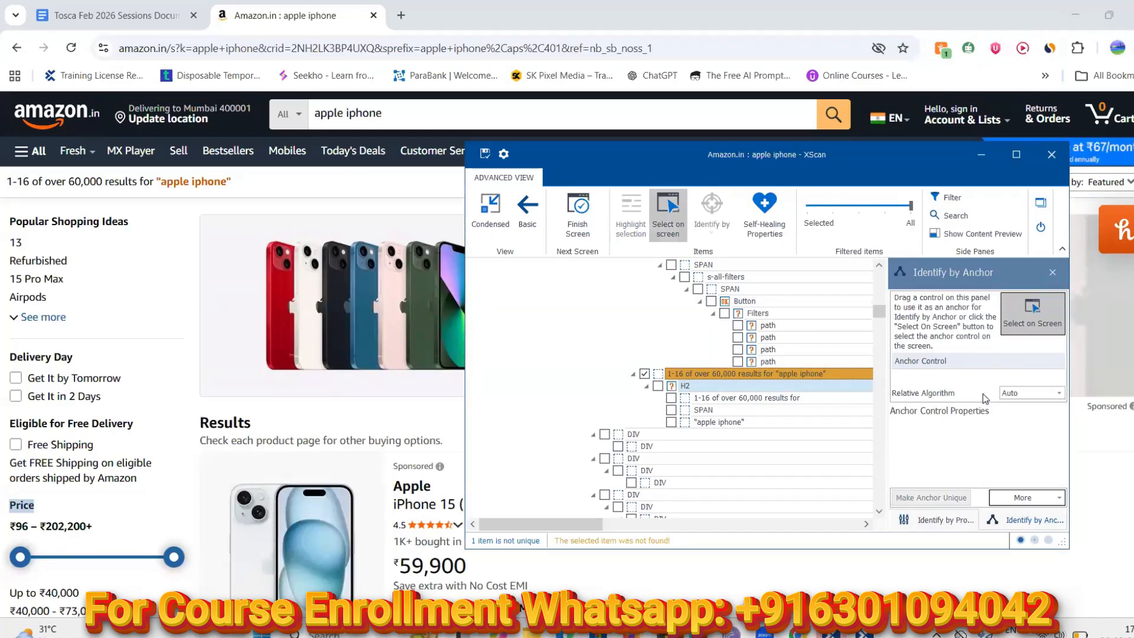
click(697, 371)
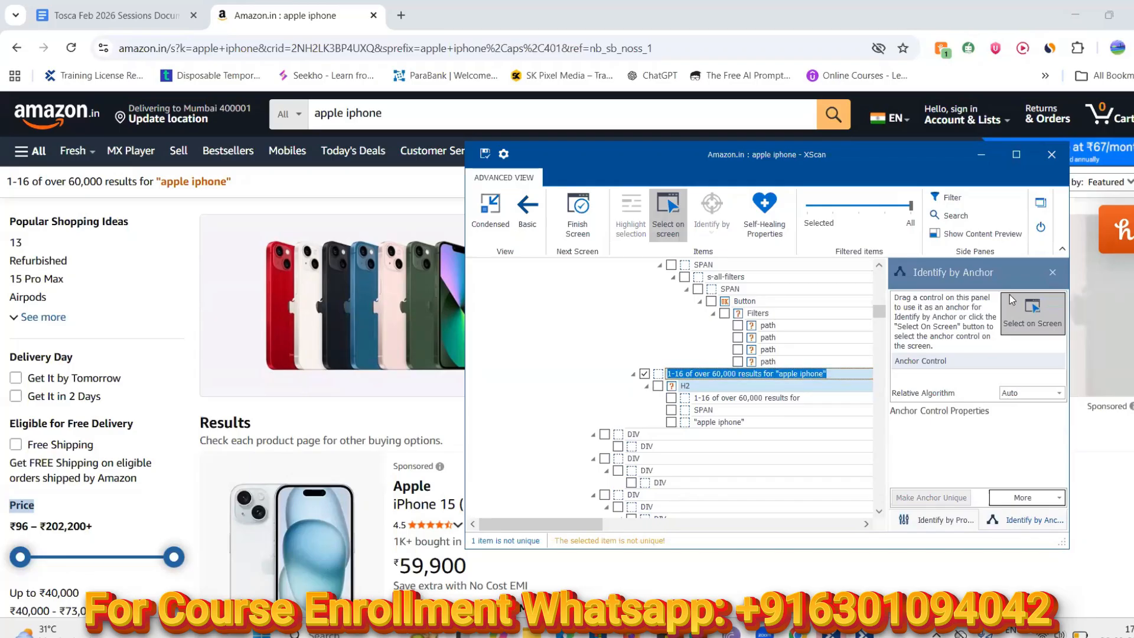
click(1051, 273)
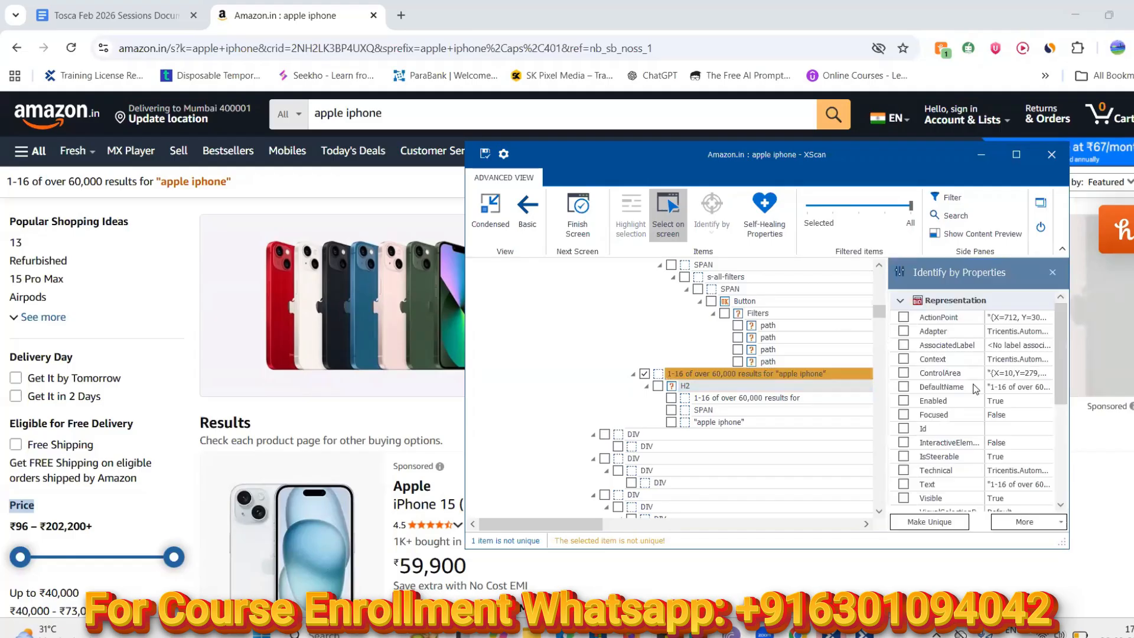
Add DefaultName and ClassName to the heading's identifying properties and check the ClassName value
drag(1057, 348, 1061, 449)
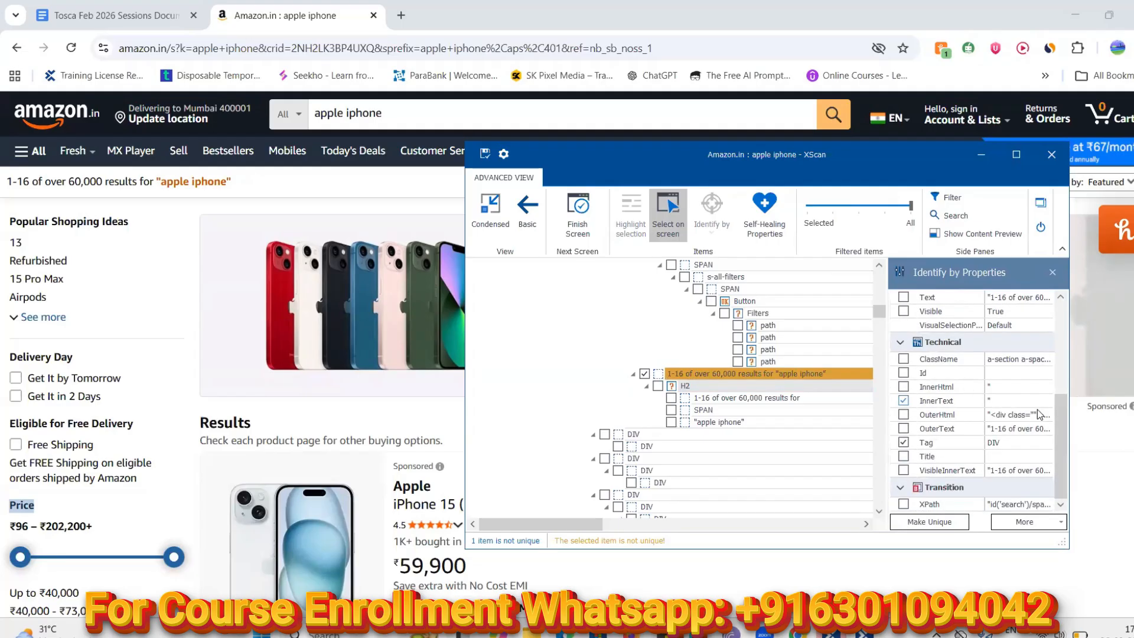
drag(1057, 423, 1059, 359)
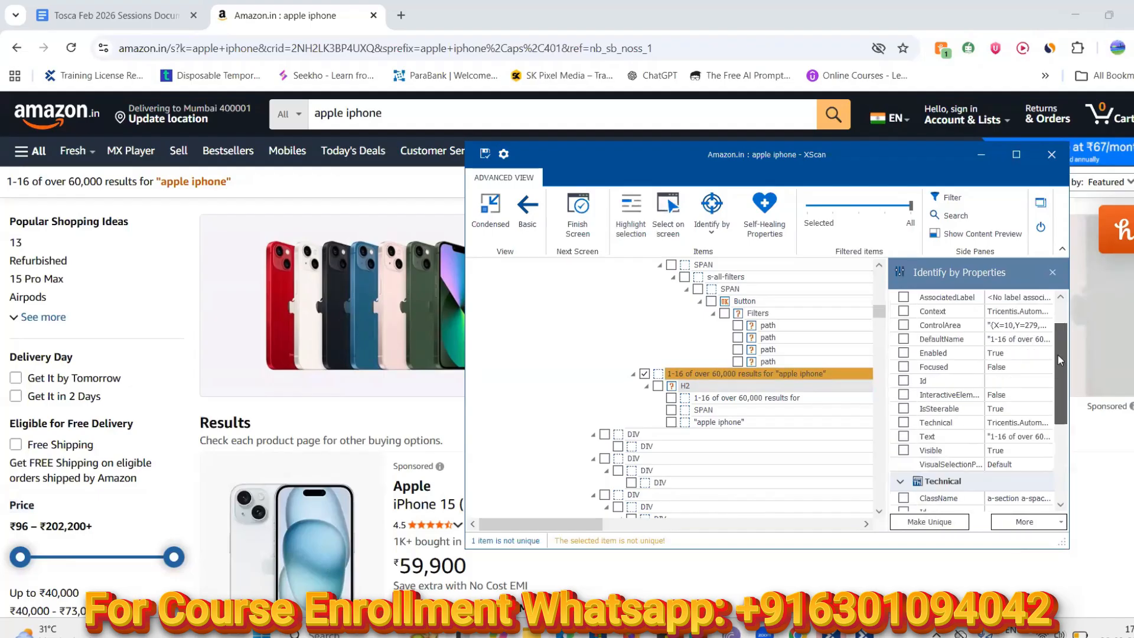
click(904, 341)
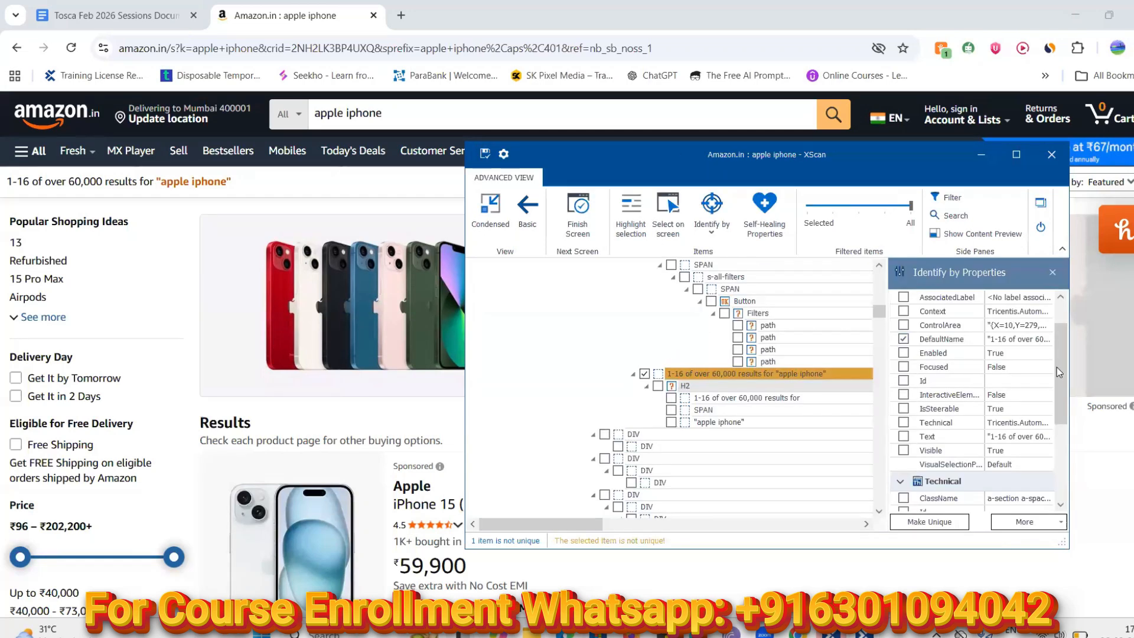
drag(1060, 367, 1058, 443)
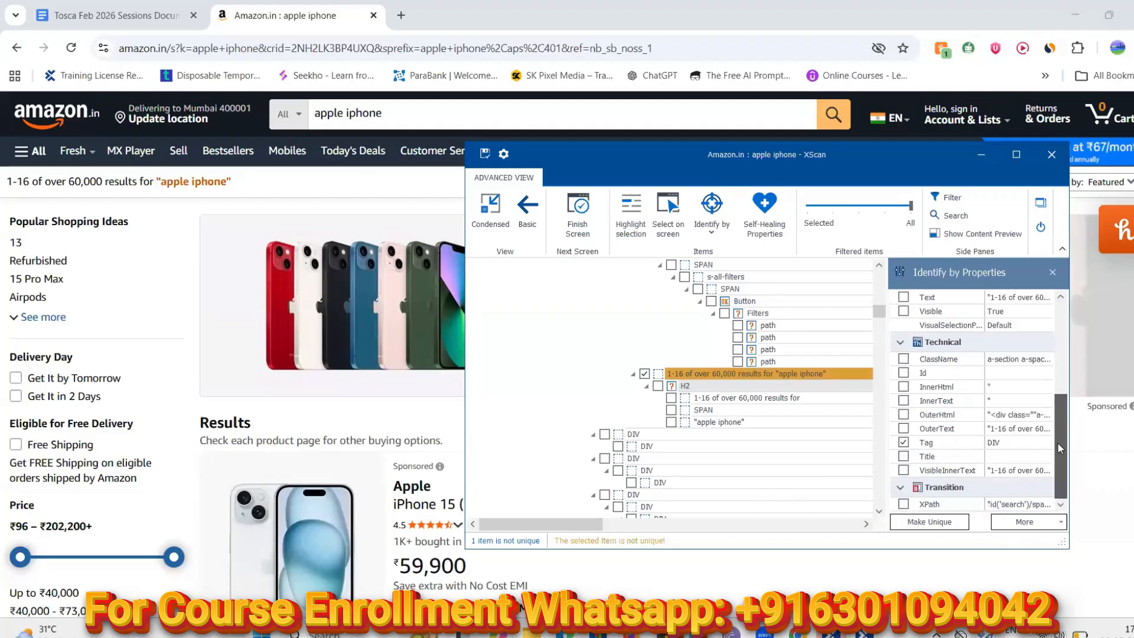
click(903, 359)
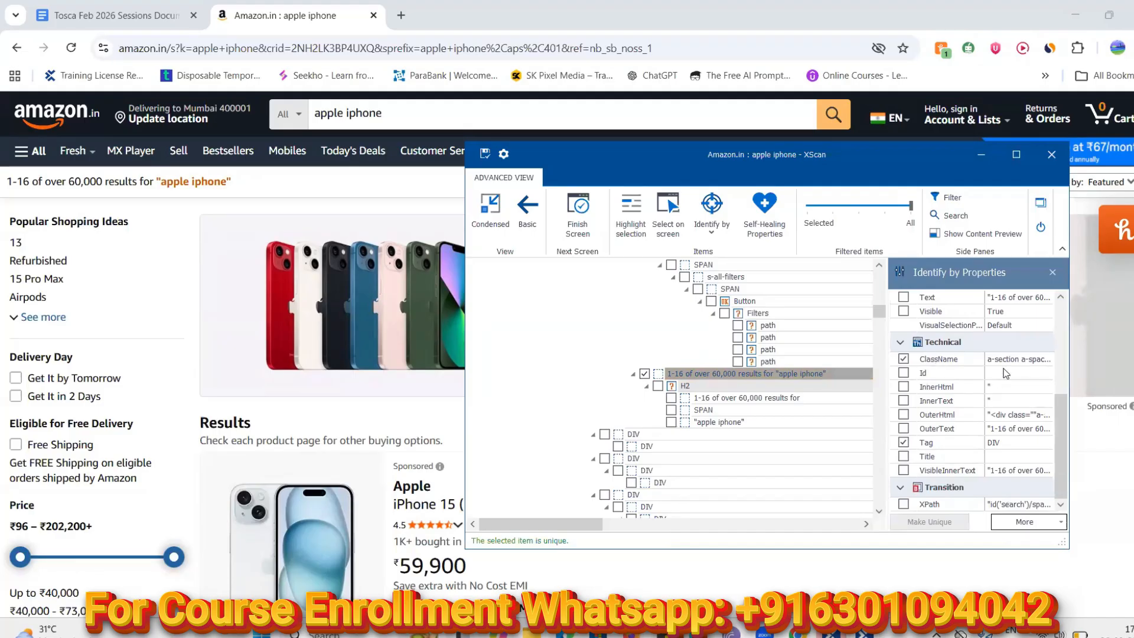
click(1022, 363)
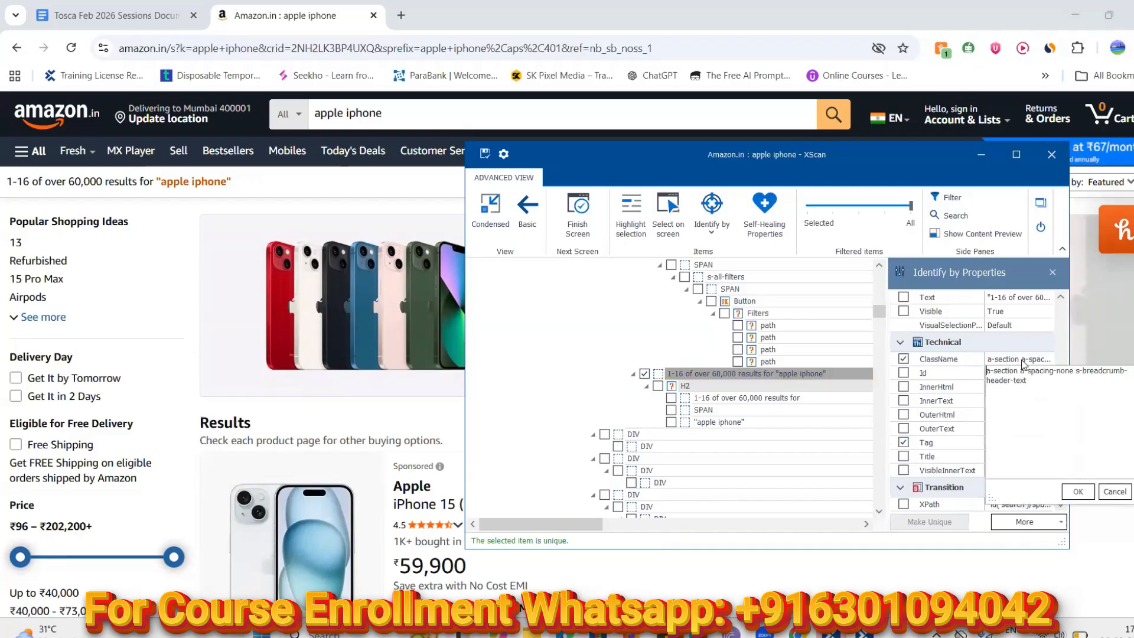
click(960, 387)
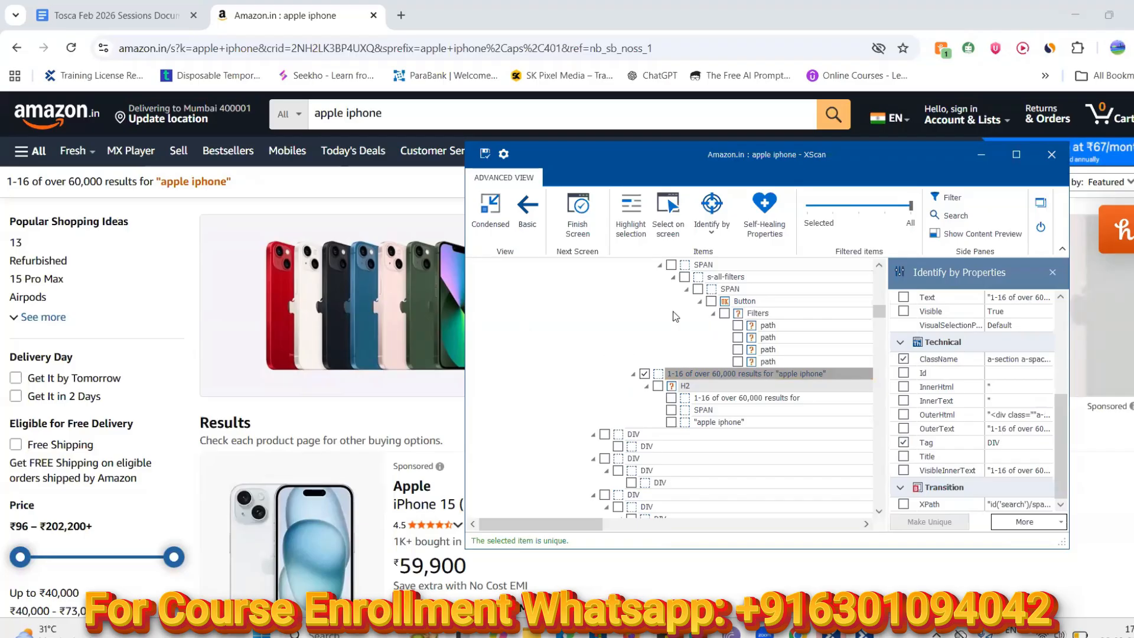
Save and close XScan, then delete TC003's unlinked step and old apple iphone step
click(484, 155)
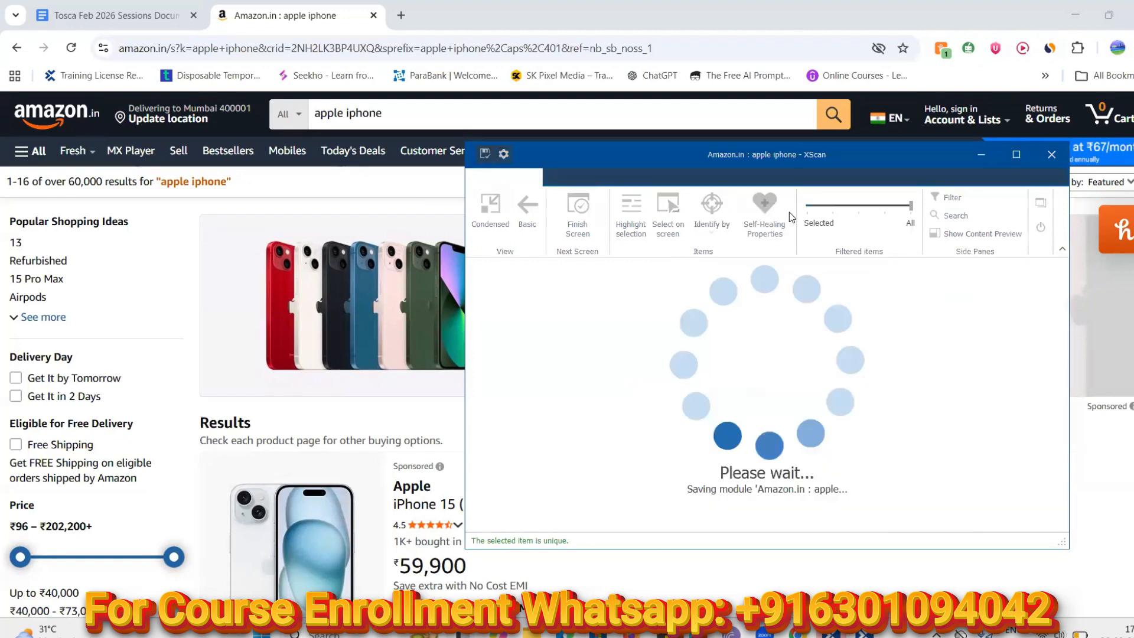
click(1038, 228)
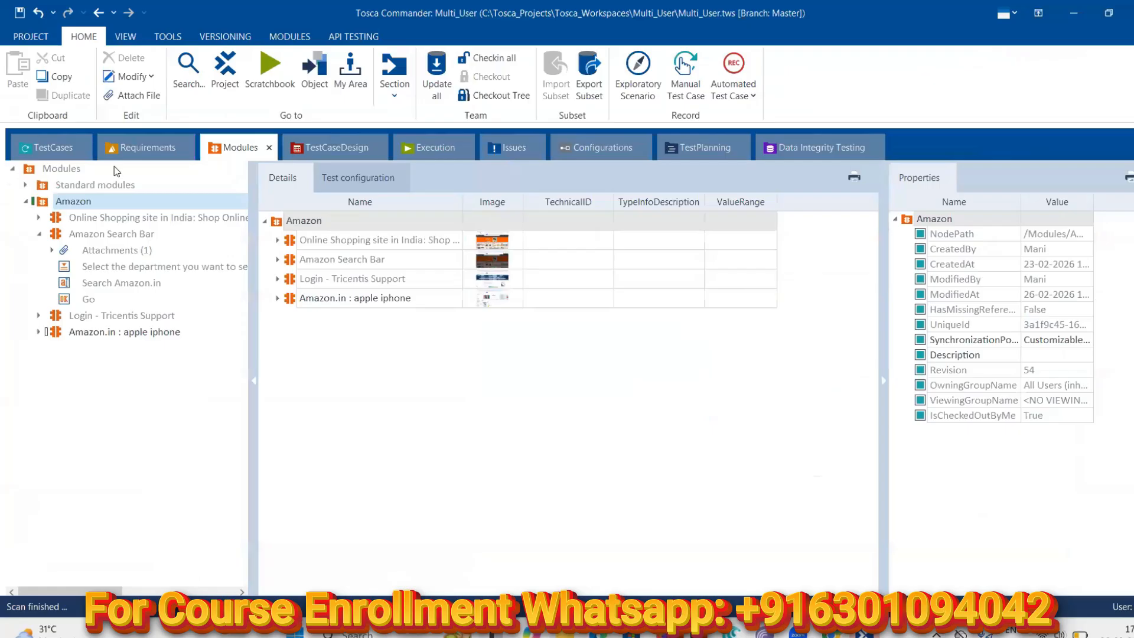
click(42, 146)
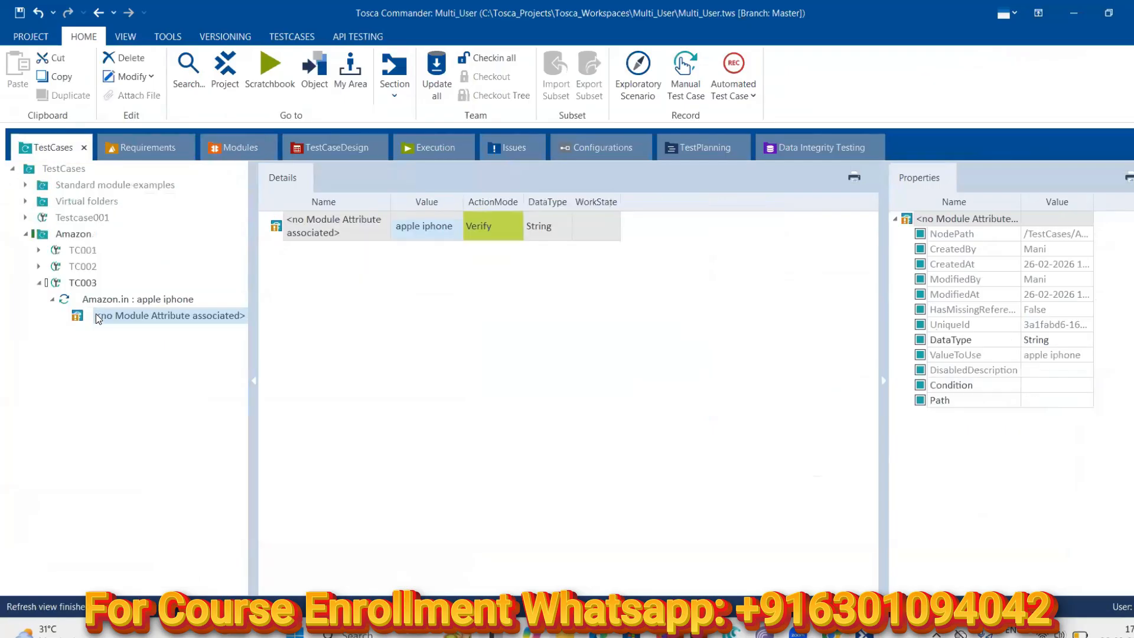
right_click(98, 318)
click(132, 281)
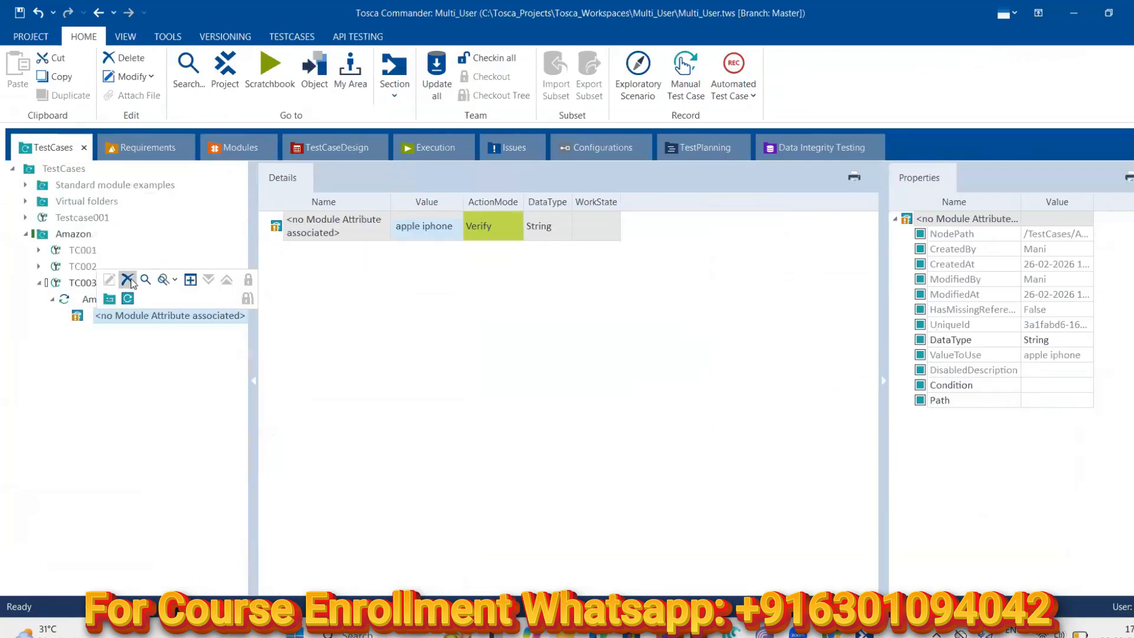
right_click(92, 299)
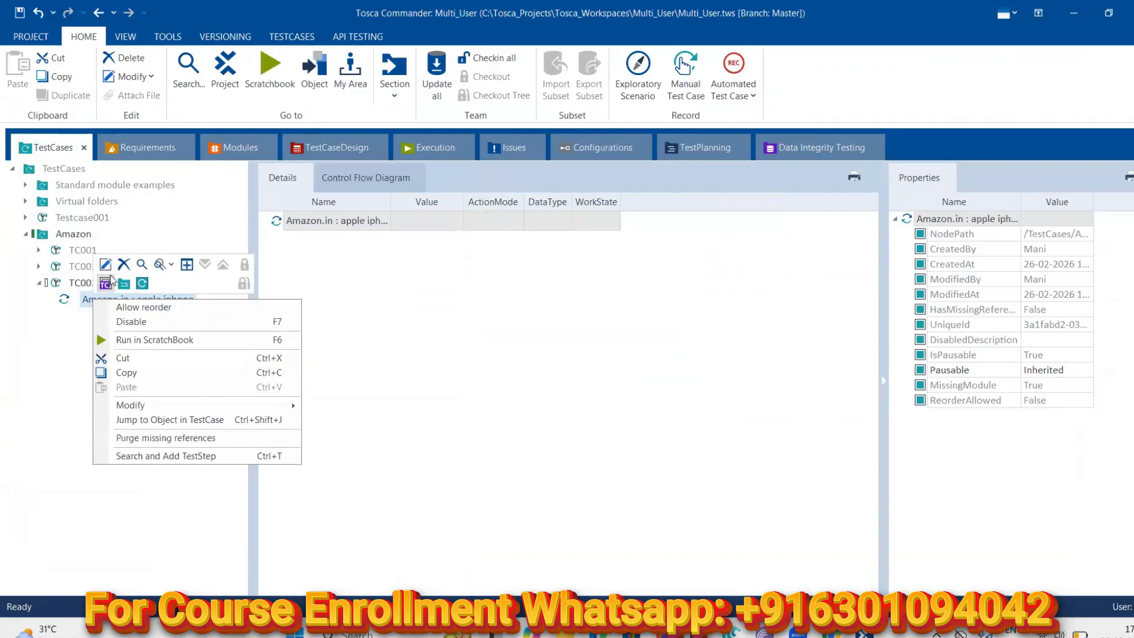
click(123, 265)
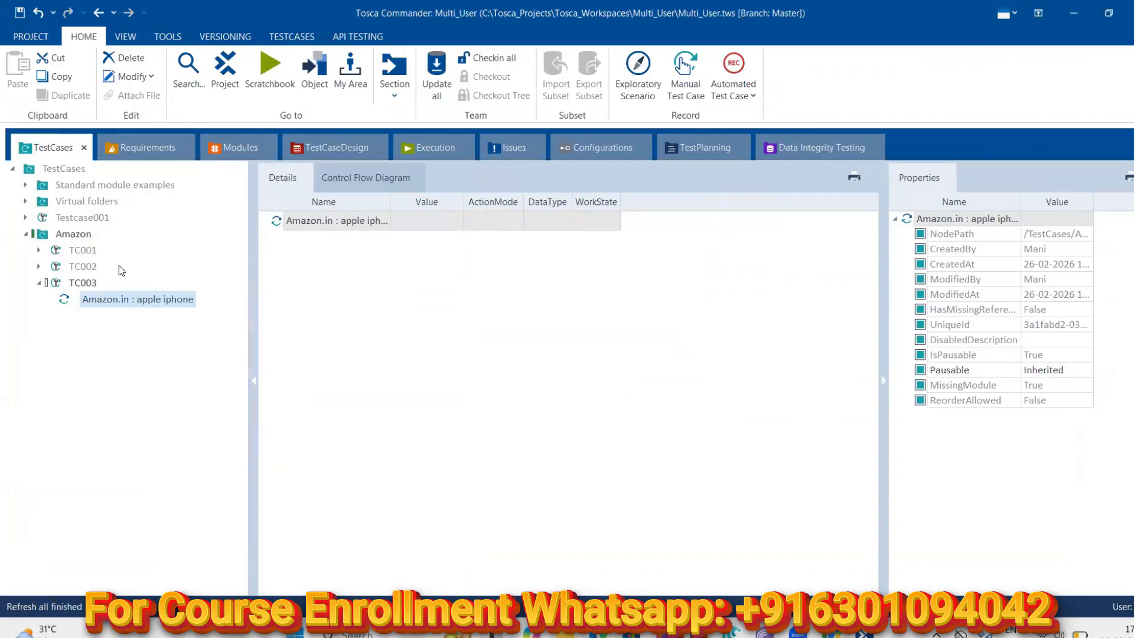
Drag the Amazon.in : apple iphone module into TC003 as a new step
click(237, 147)
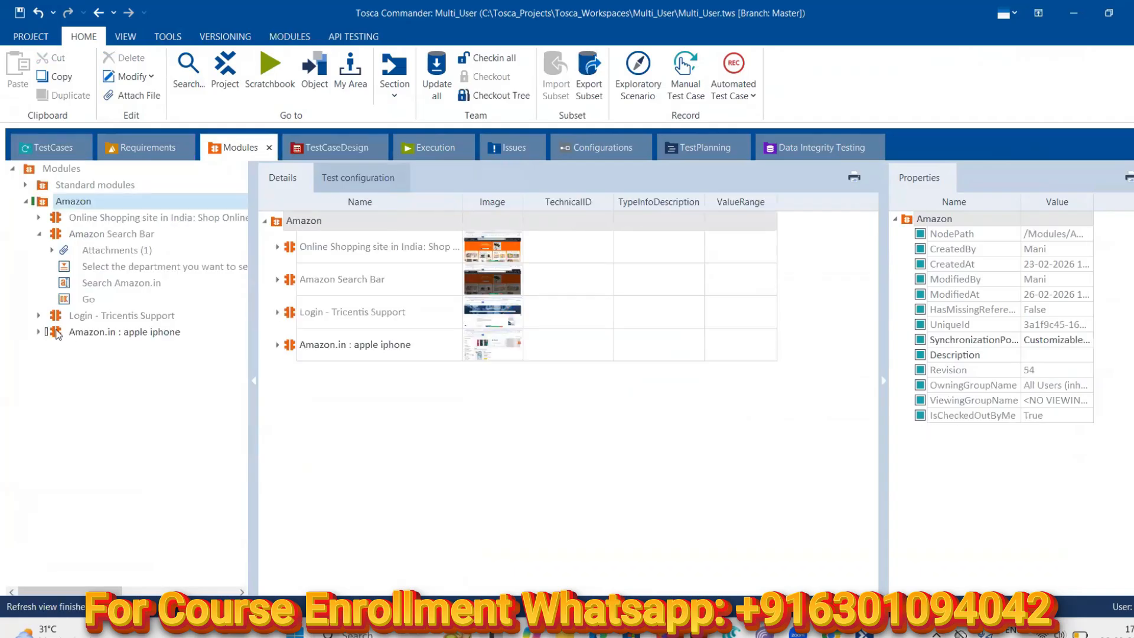
drag(57, 335, 59, 289)
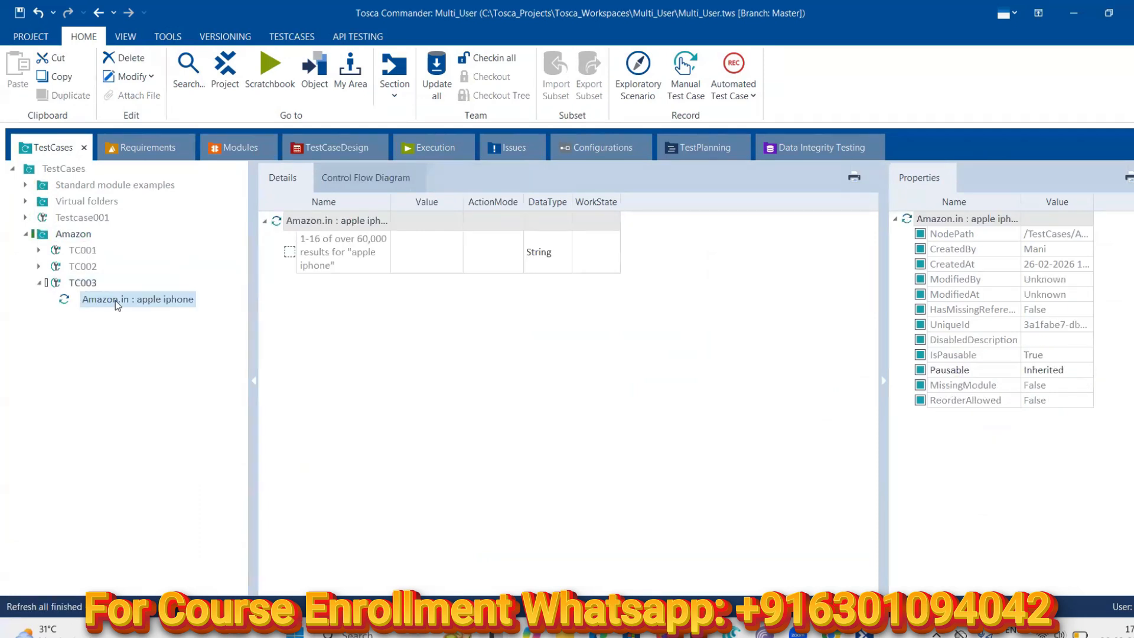
click(234, 153)
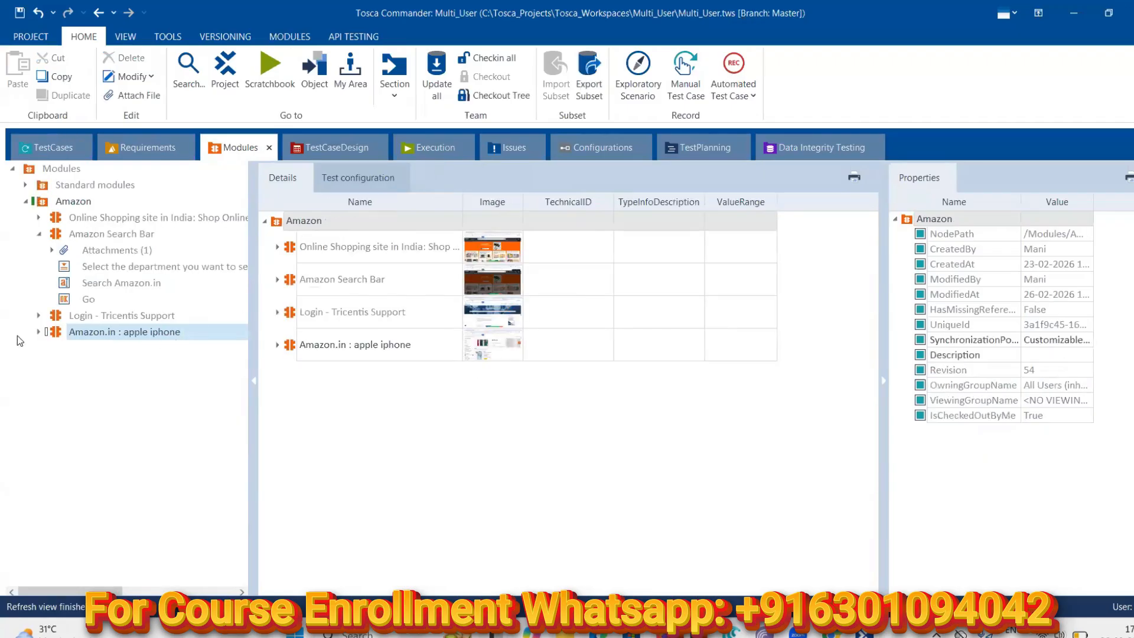
Change the apple iphone module's Title to 'Amazon.in : *', save, and return to TestCases
click(38, 331)
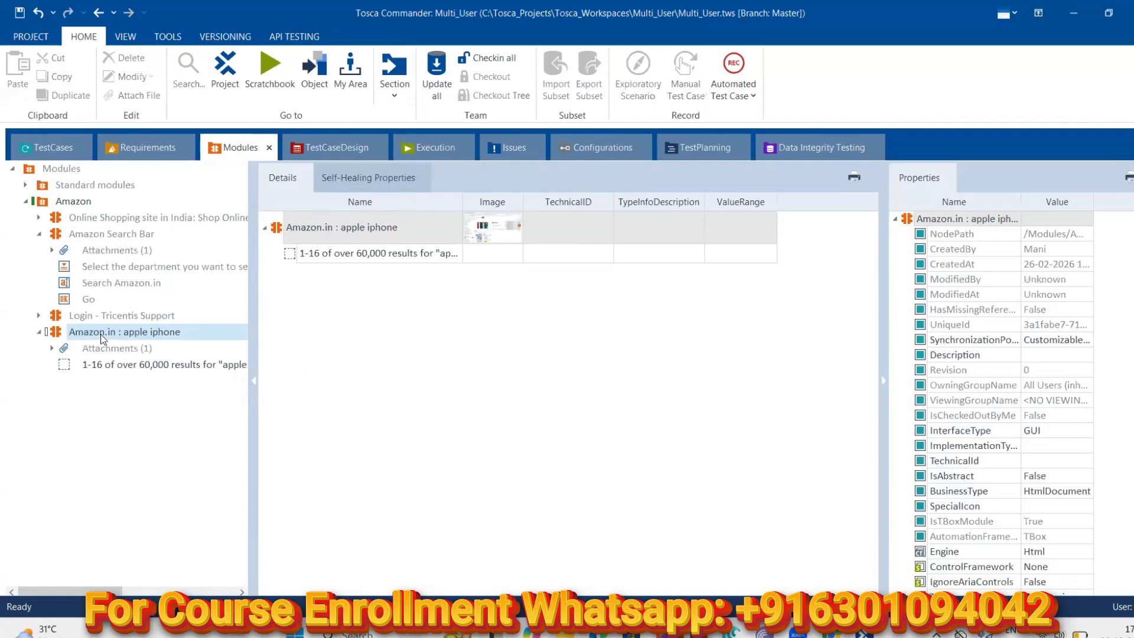
click(101, 333)
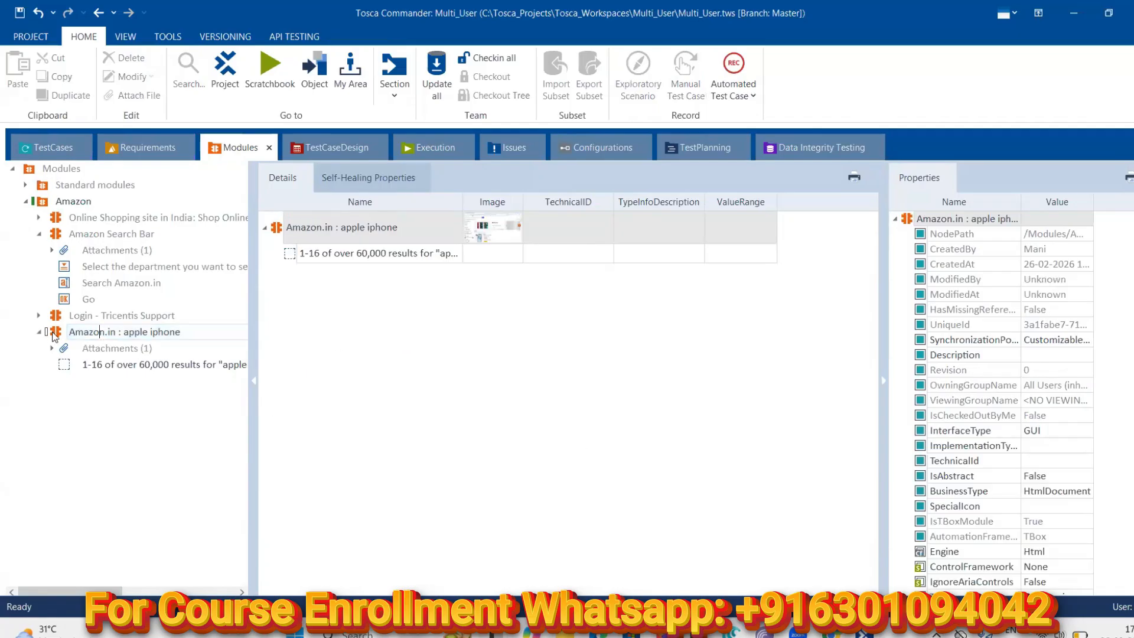
key(Escape)
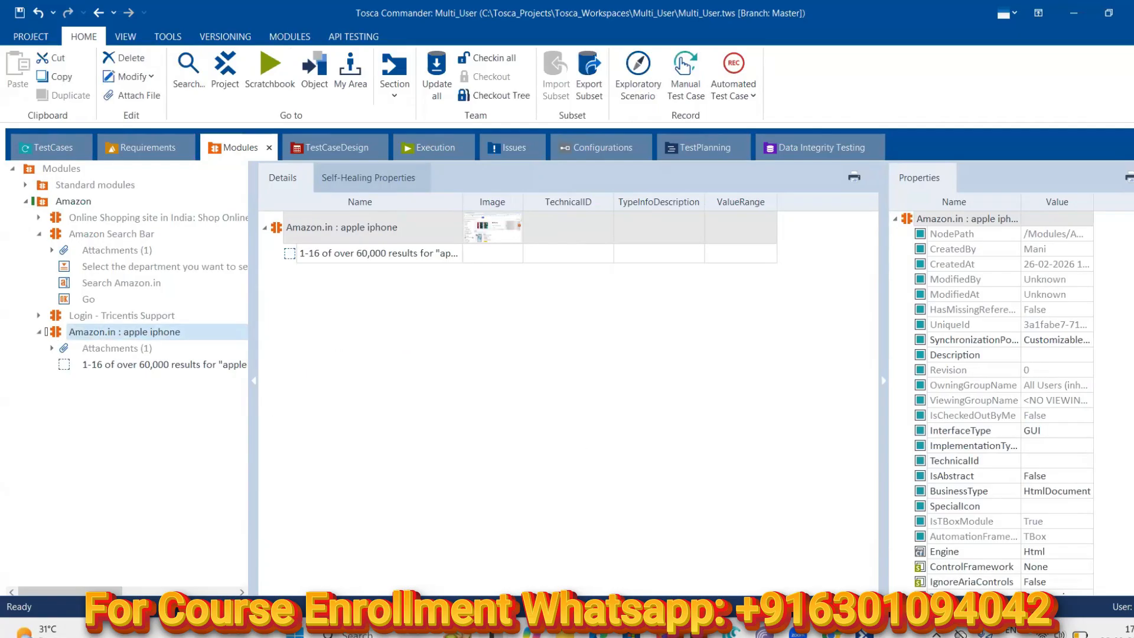
scroll(997, 399, down, 1)
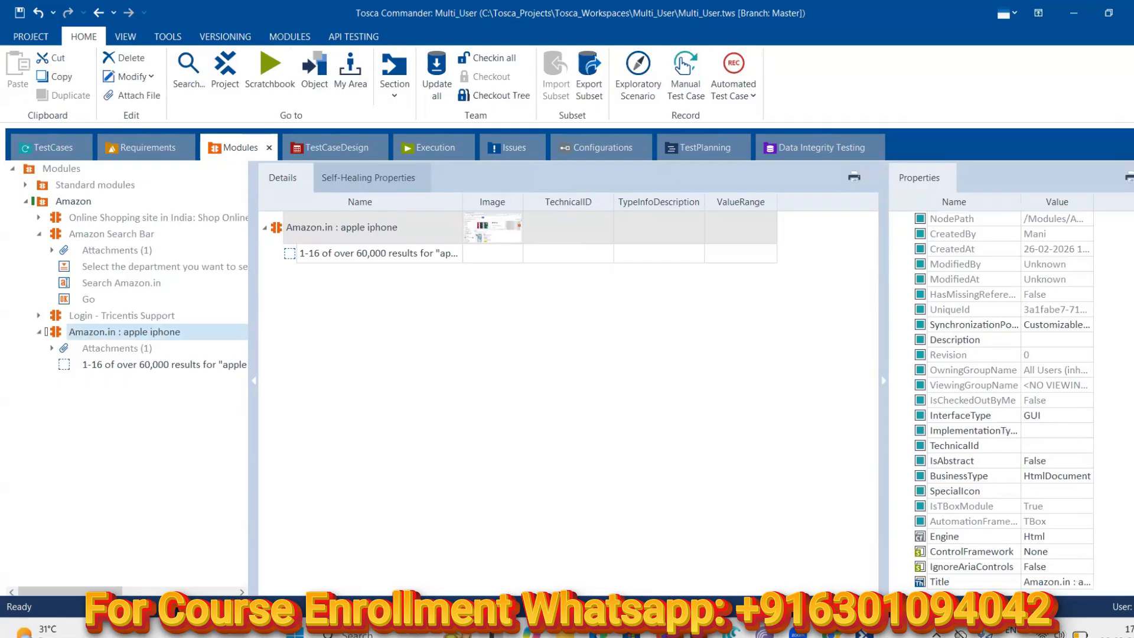
click(1080, 585)
click(1081, 585)
click(1088, 582)
key(BackSpace)
key(BackSpace)
key(BackSpace)
key(BackSpace)
key(BackSpace)
key(BackSpace)
key(BackSpace)
key(BackSpace)
key(BackSpace)
key(BackSpace)
key(BackSpace)
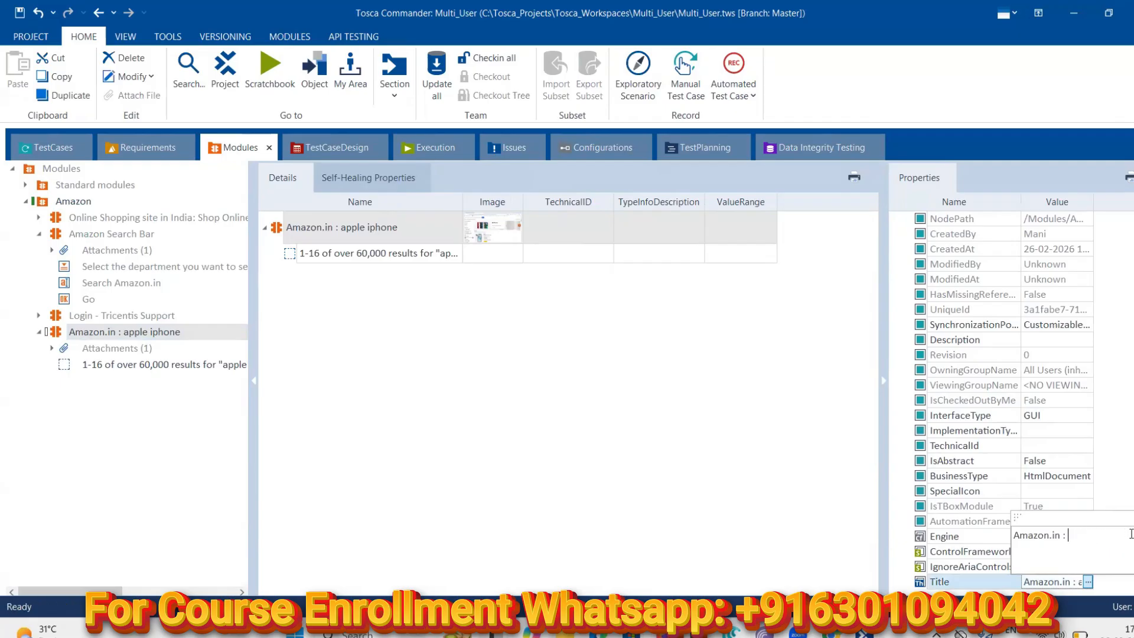
text(*)
click(994, 546)
click(992, 542)
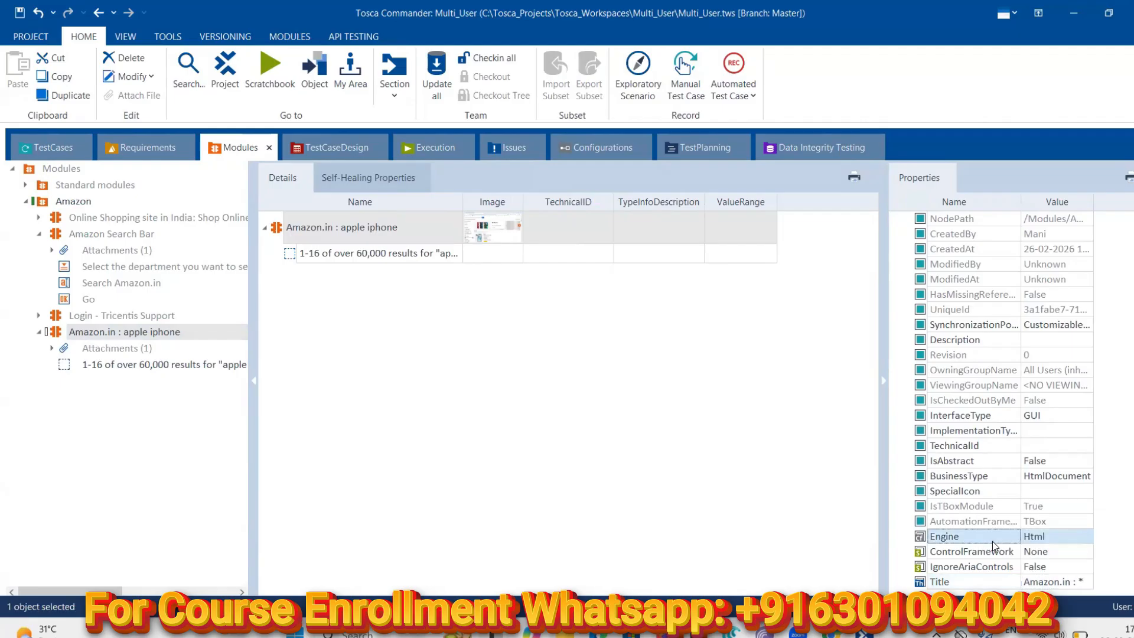
click(19, 12)
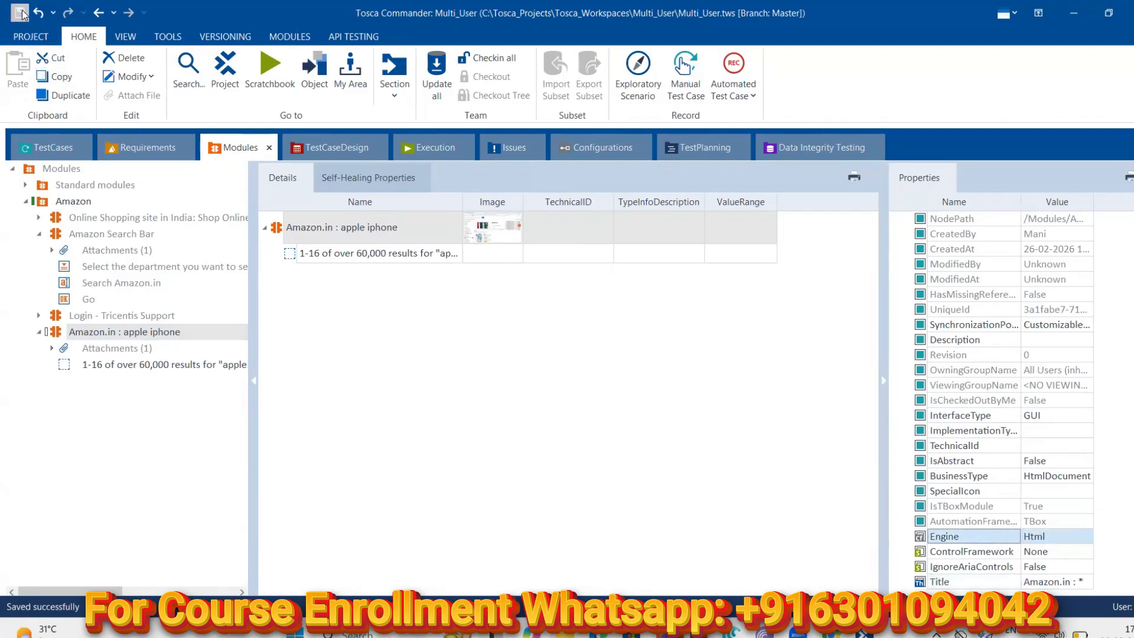
click(65, 151)
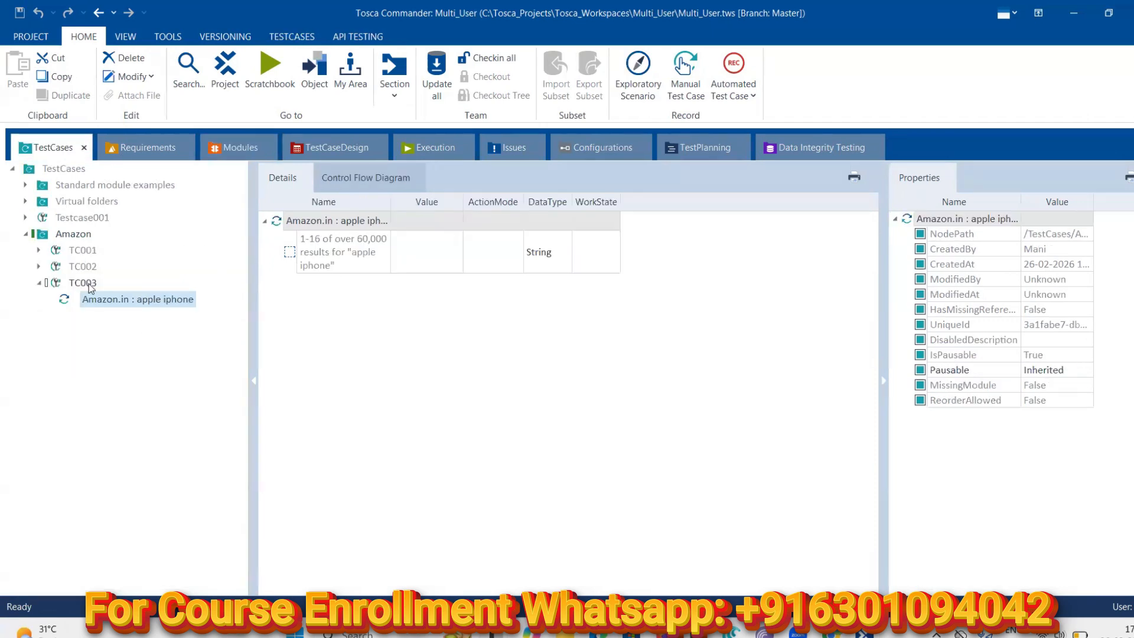
Begin editing the heading step's Value and check the Amazon results heading in the browser
click(427, 252)
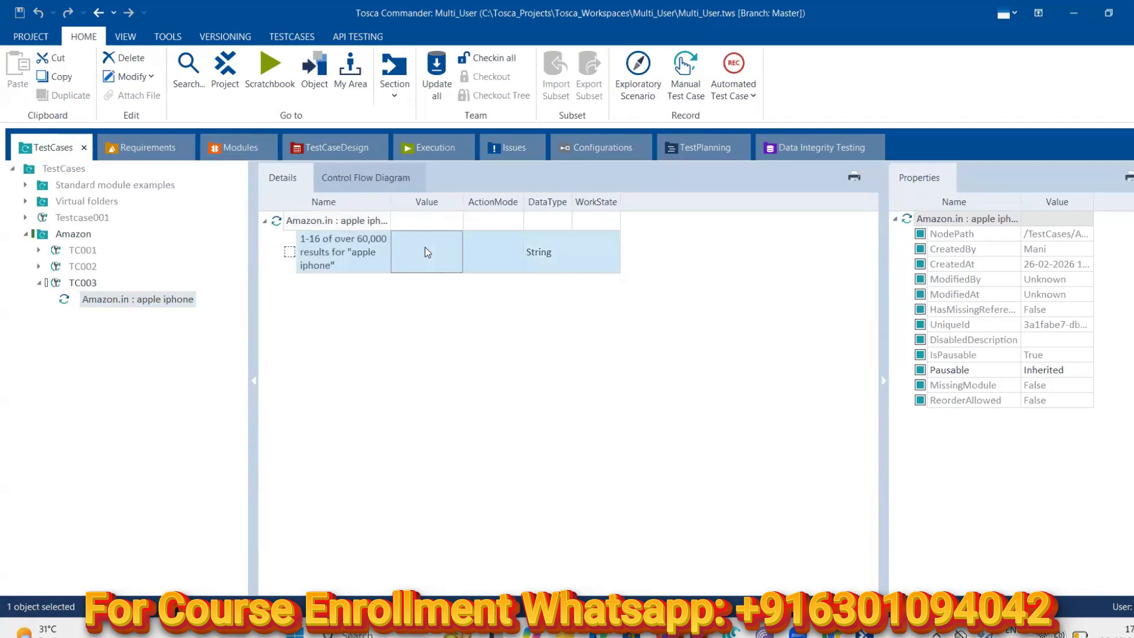
click(427, 253)
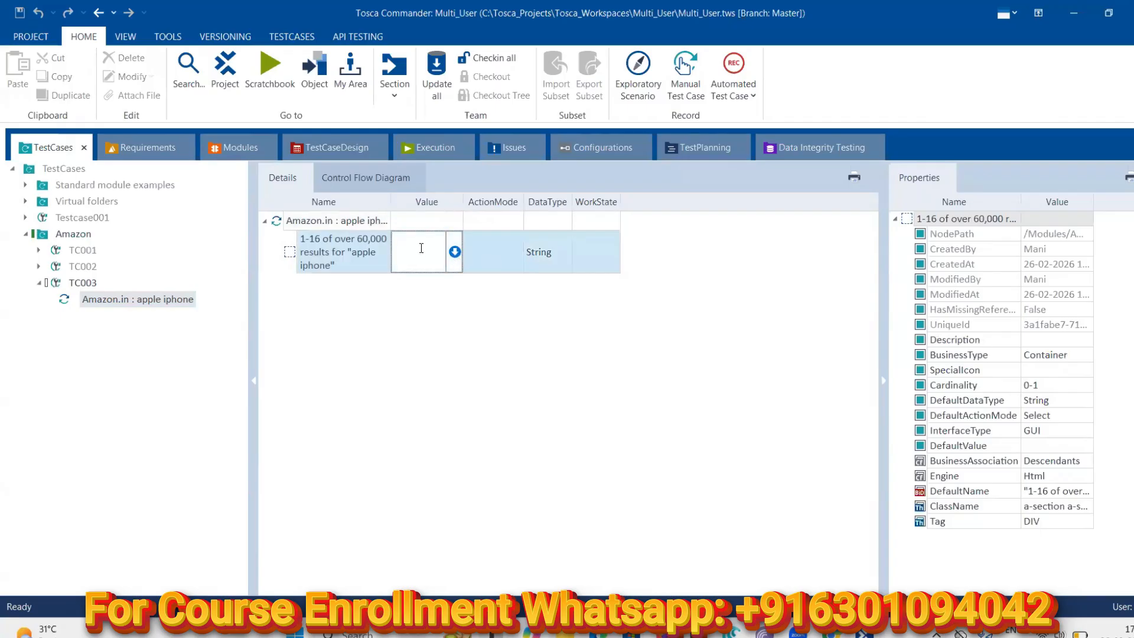
text(ple)
key(BackSpace)
key(BackSpace)
key(BackSpace)
key(BackSpace)
key(BackSpace)
click(492, 258)
click(444, 254)
click(438, 255)
click(454, 252)
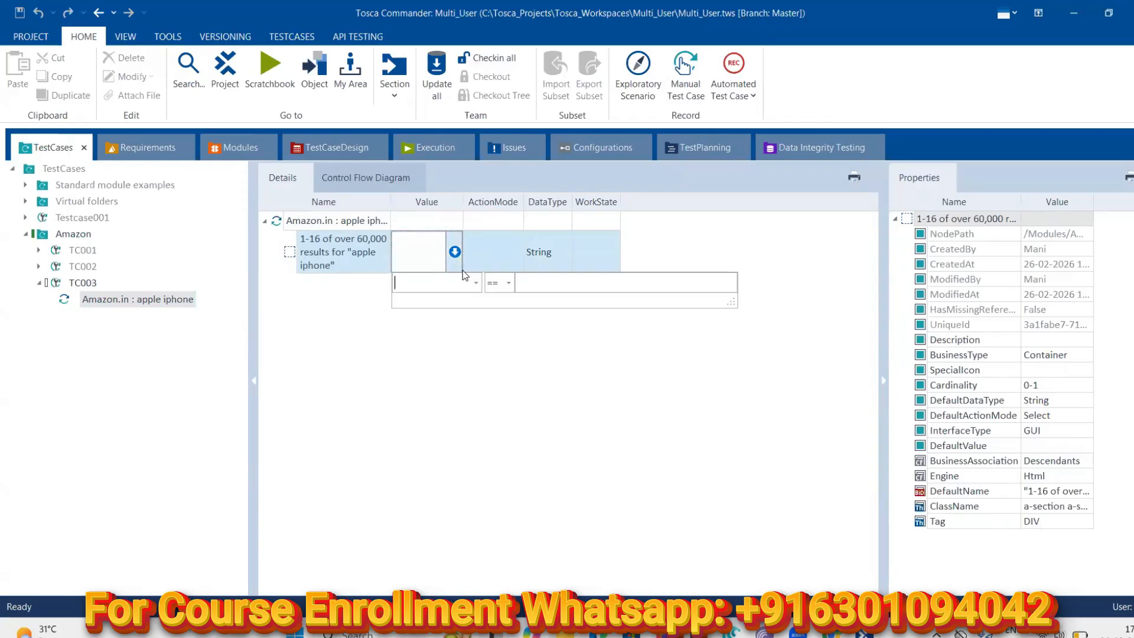
click(833, 633)
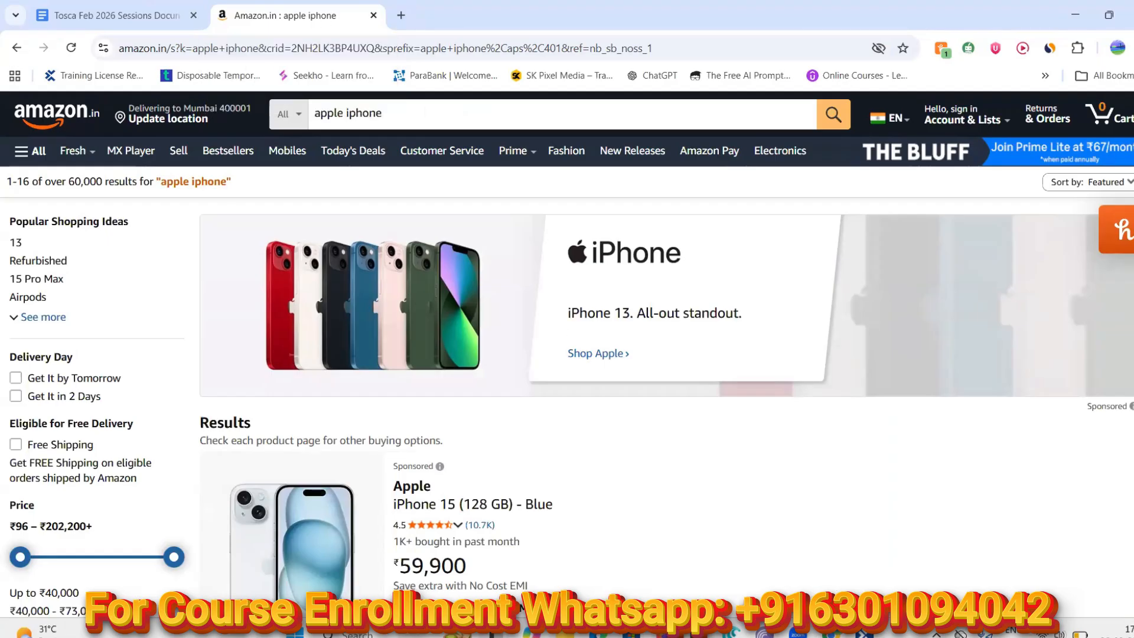
key(alt+Tab)
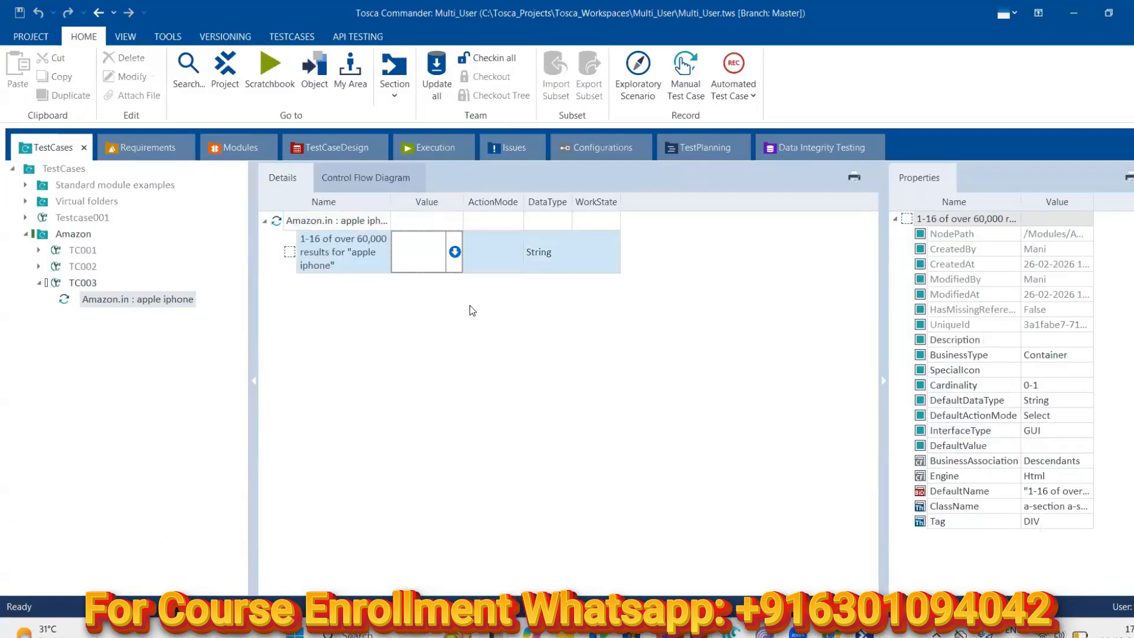
Set the step's condition to InnerText == apple iphone with ActionMode Verify
click(453, 259)
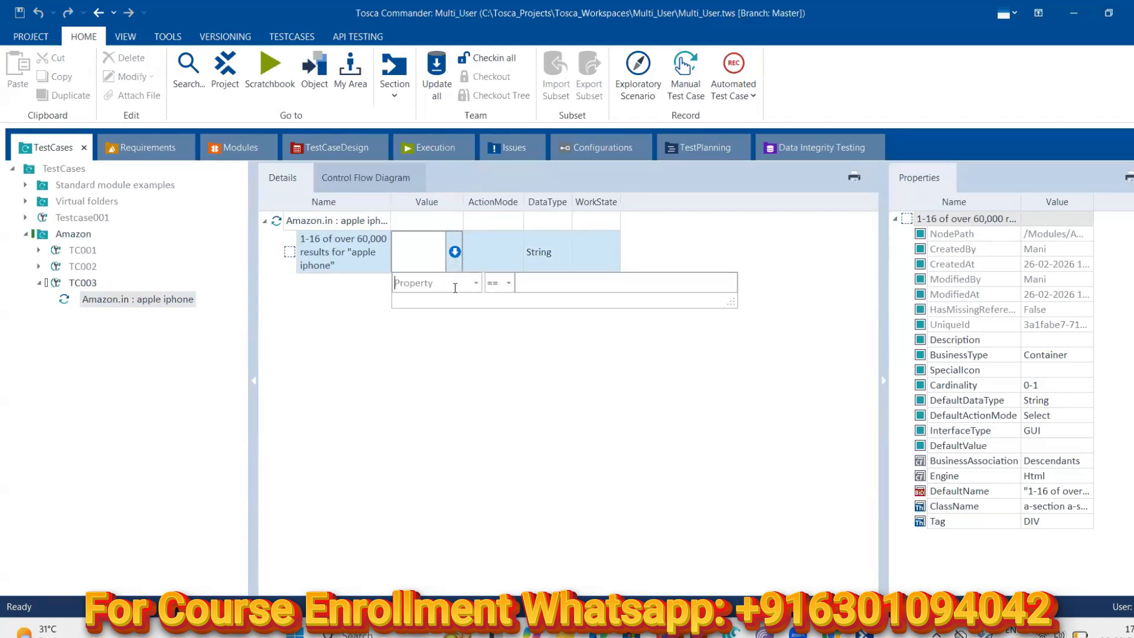
click(476, 283)
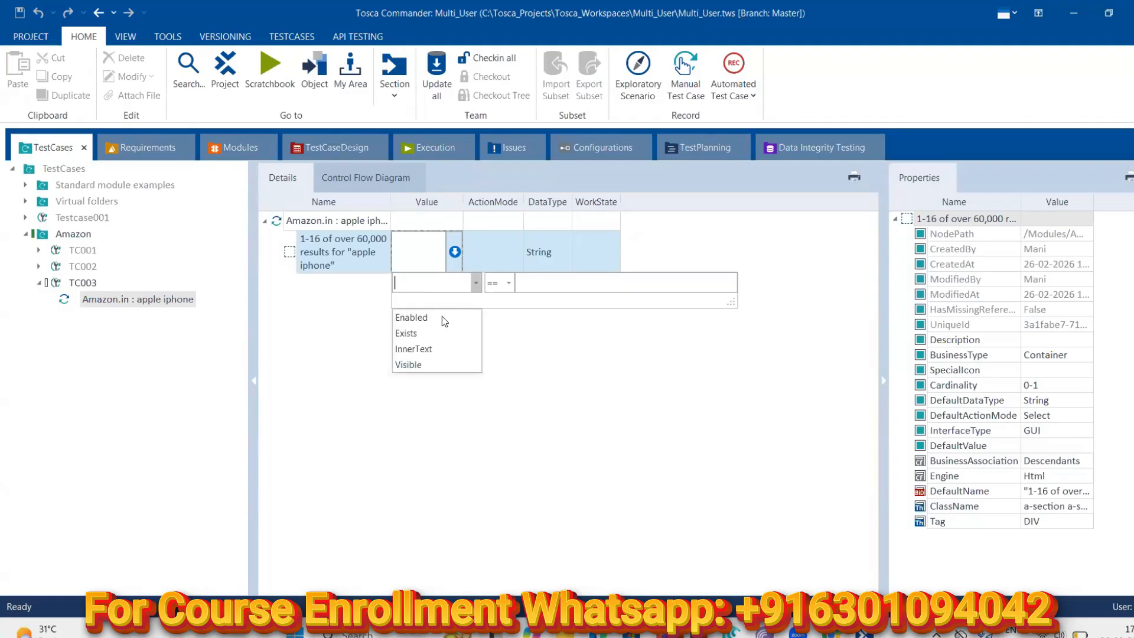
click(458, 349)
click(541, 284)
text(Apple)
key(BackSpace)
key(BackSpace)
key(BackSpace)
key(BackSpace)
key(BackSpace)
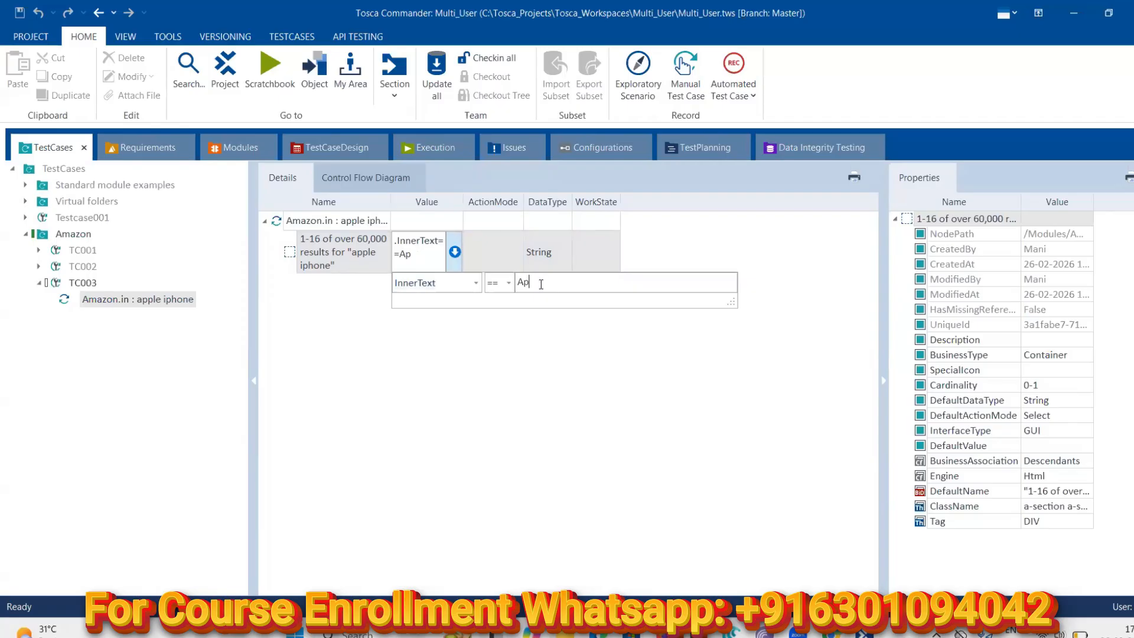
text(apple iphone)
click(495, 244)
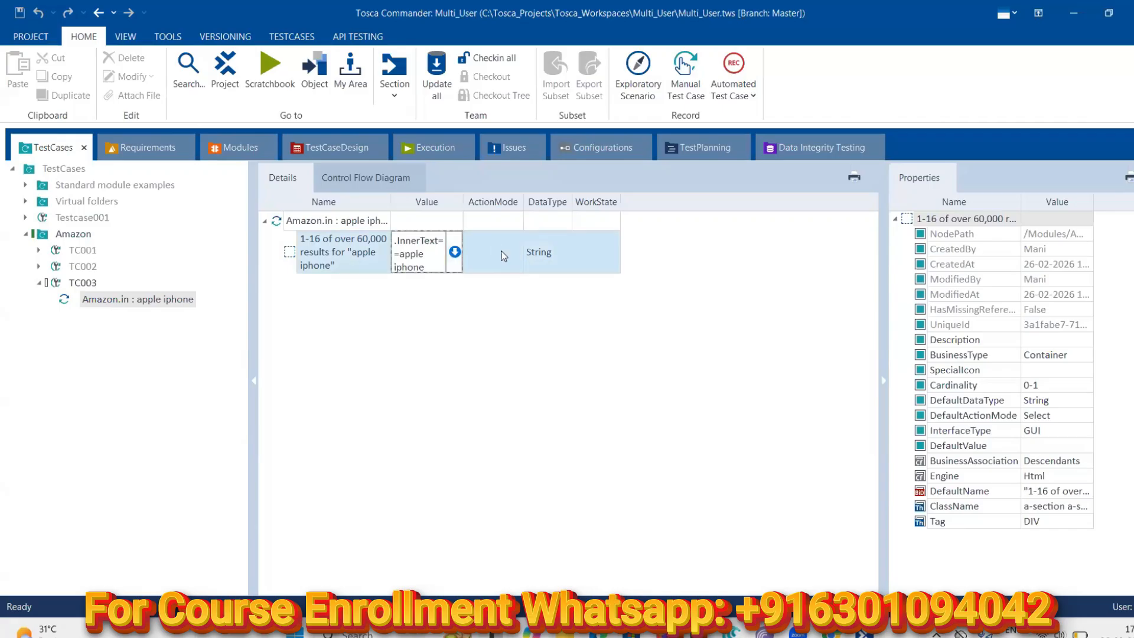
click(486, 297)
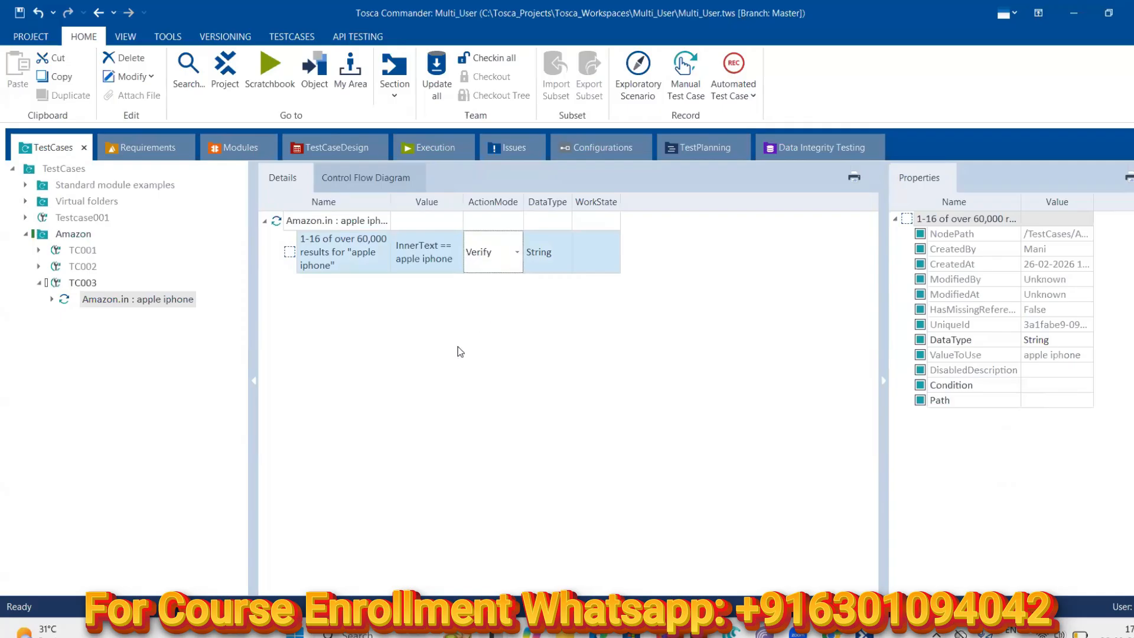
Run the Amazon.in apple iphone step in ScratchBook and open the verification failure message
right_click(108, 299)
click(165, 370)
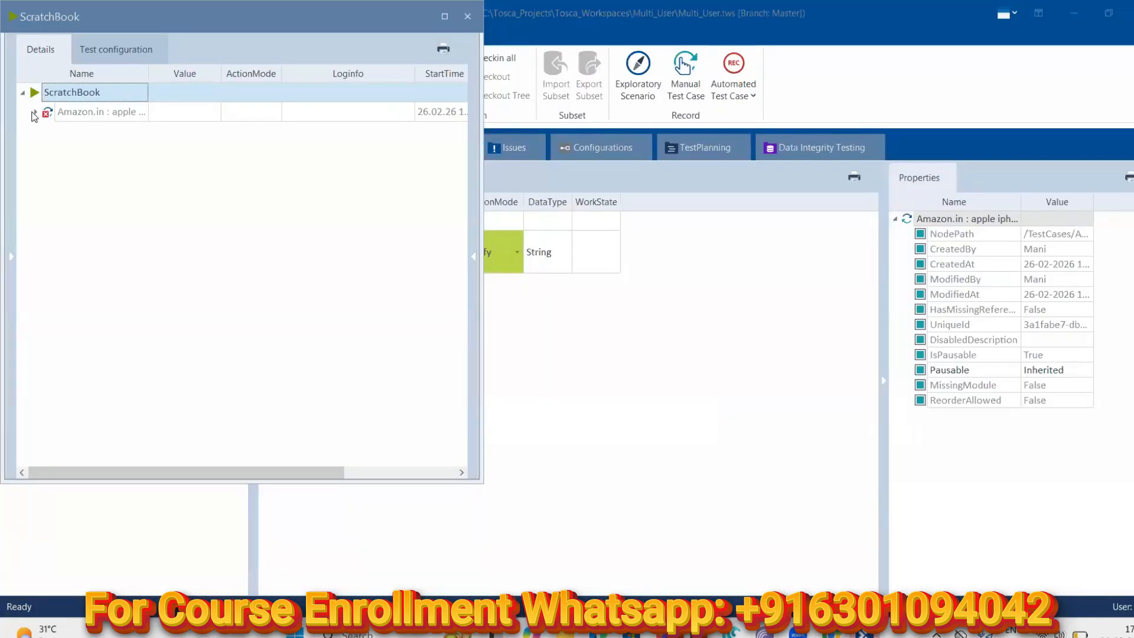
click(34, 113)
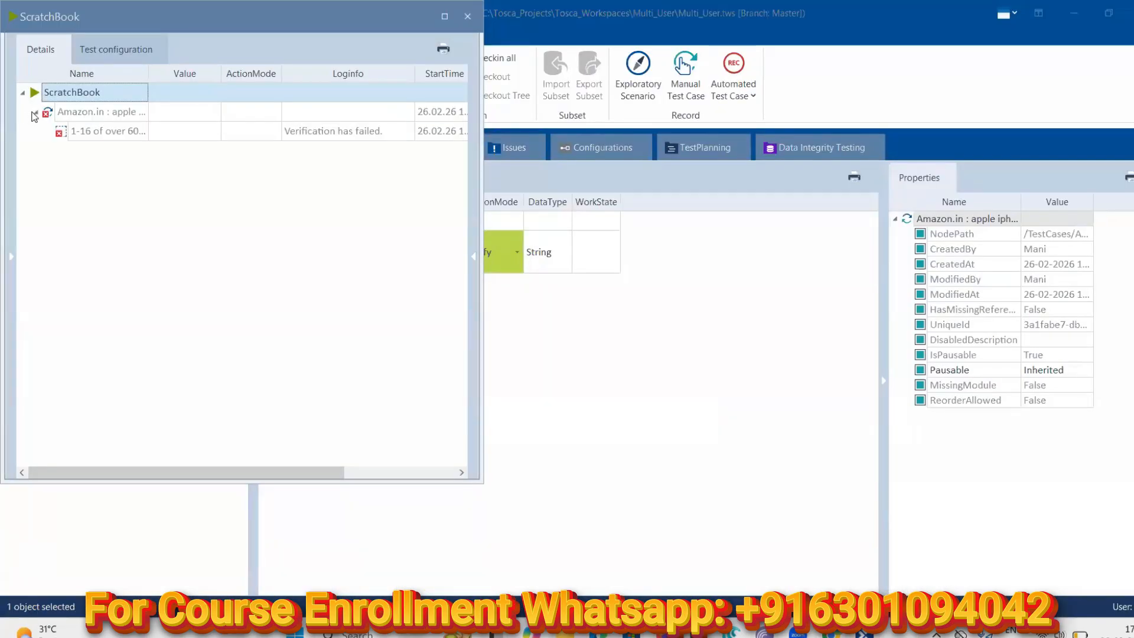
click(339, 126)
click(408, 132)
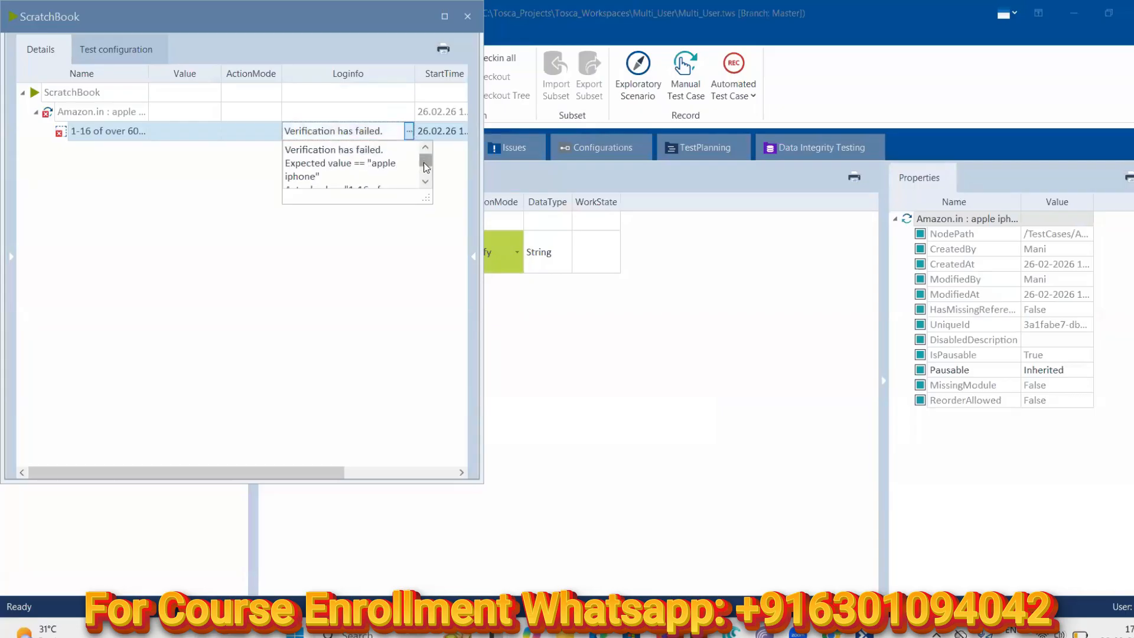
Select the actual heading text from the log, close ScratchBook, and reselect the step
scroll(425, 166, down, 1)
drag(425, 167, 425, 179)
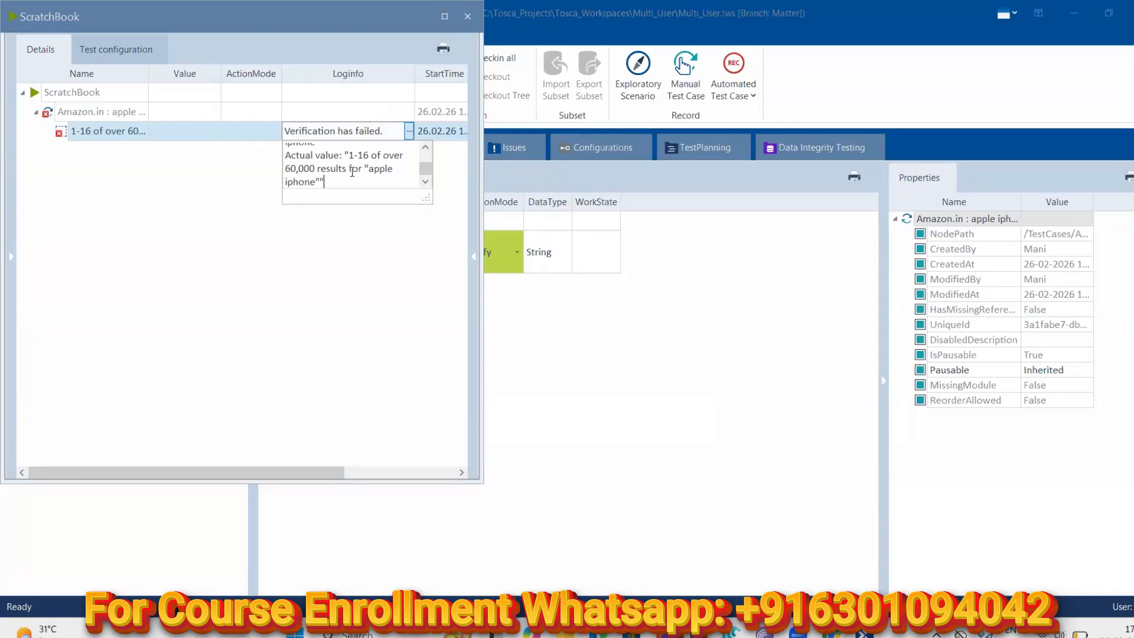
drag(345, 154, 362, 184)
key(ctrl+c)
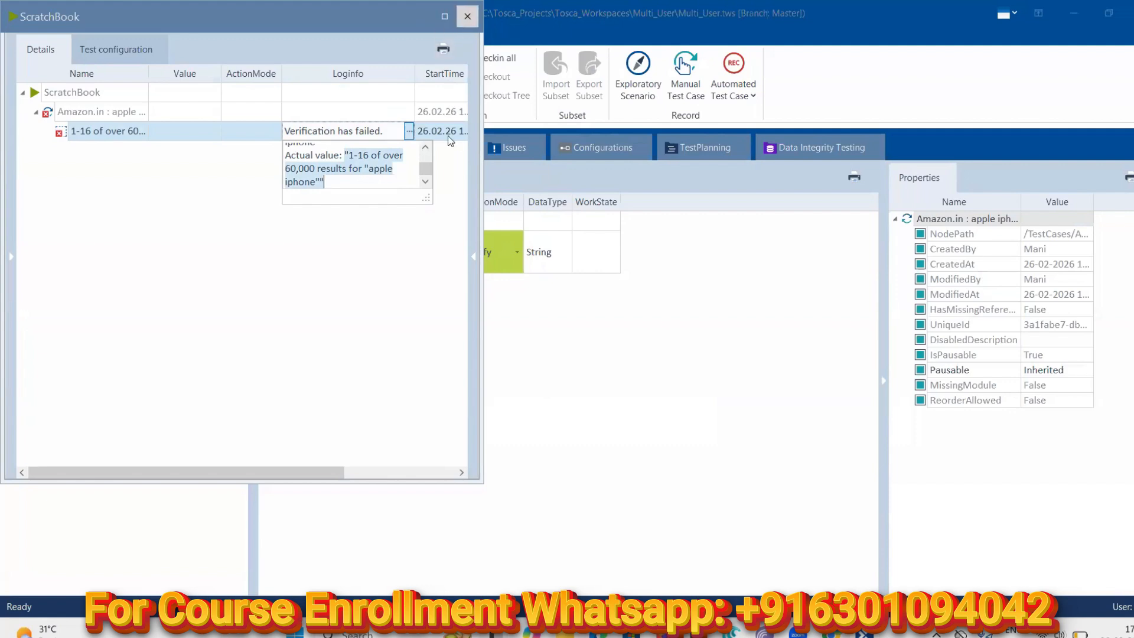
click(463, 21)
click(448, 261)
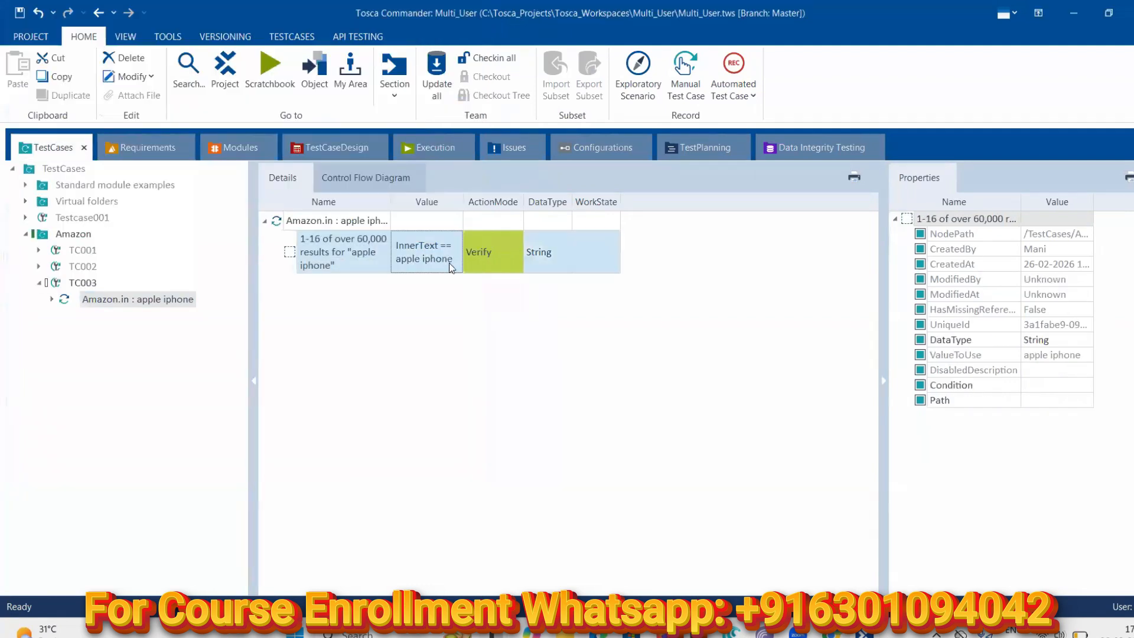
Replace the expected value 'apple iphone' with the pasted full results heading text
click(450, 259)
click(454, 252)
click(583, 281)
key(BackSpace)
key(BackSpace)
key(BackSpace)
key(BackSpace)
key(BackSpace)
key(BackSpace)
key(BackSpace)
key(BackSpace)
key(BackSpace)
key(BackSpace)
key(BackSpace)
key(BackSpace)
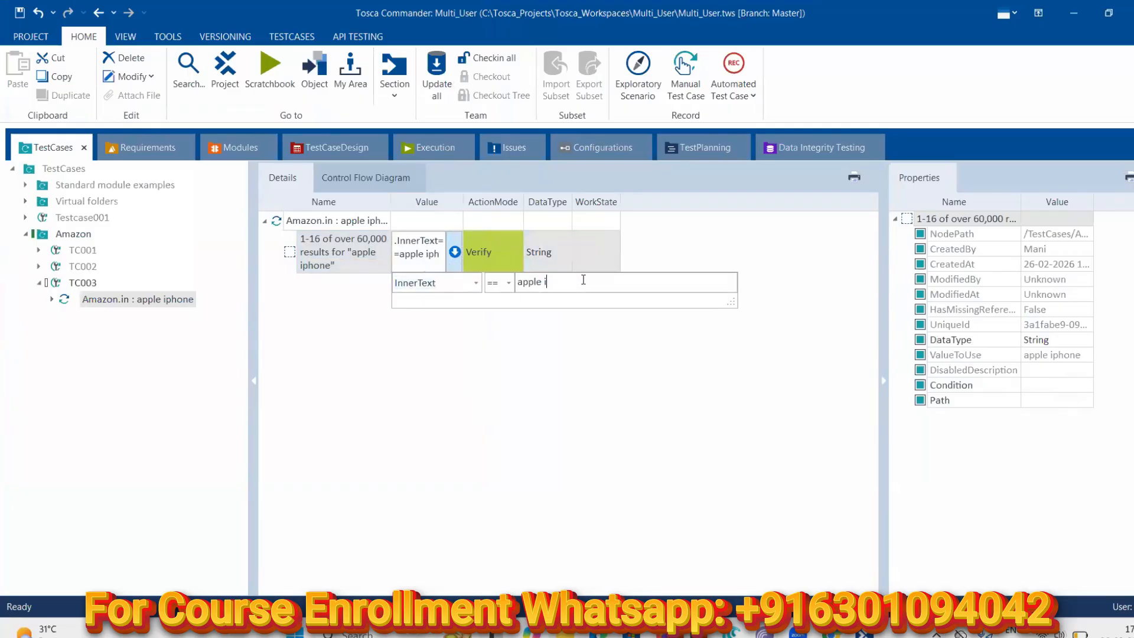
key(ctrl+v)
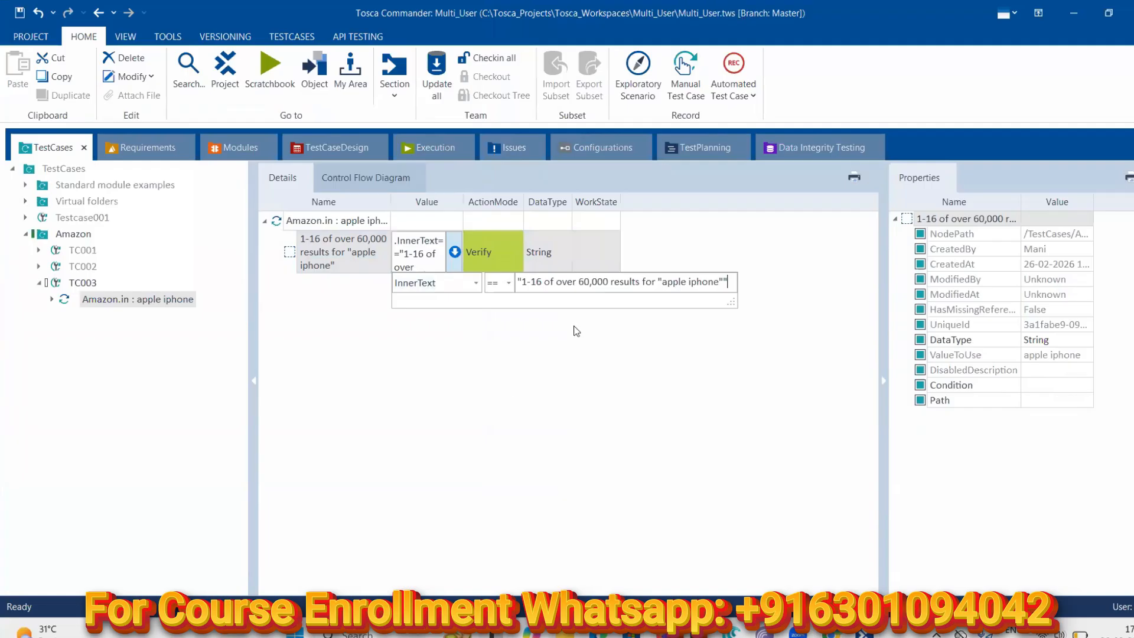
click(514, 391)
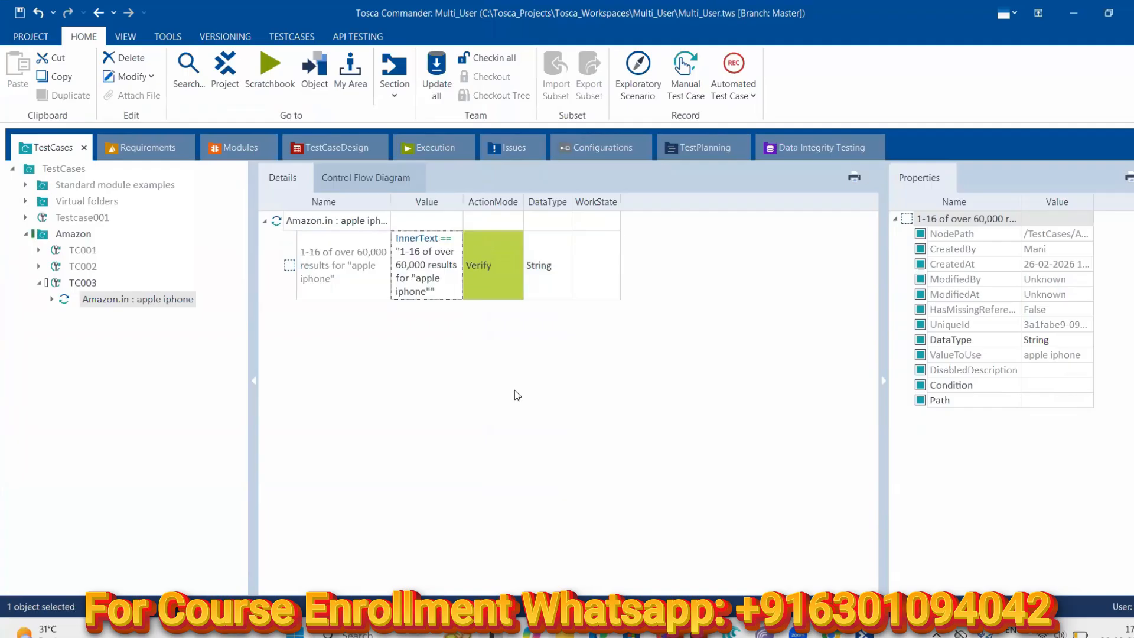
Rerun the step in ScratchBook and enlarge the log message to compare expected and actual
right_click(113, 302)
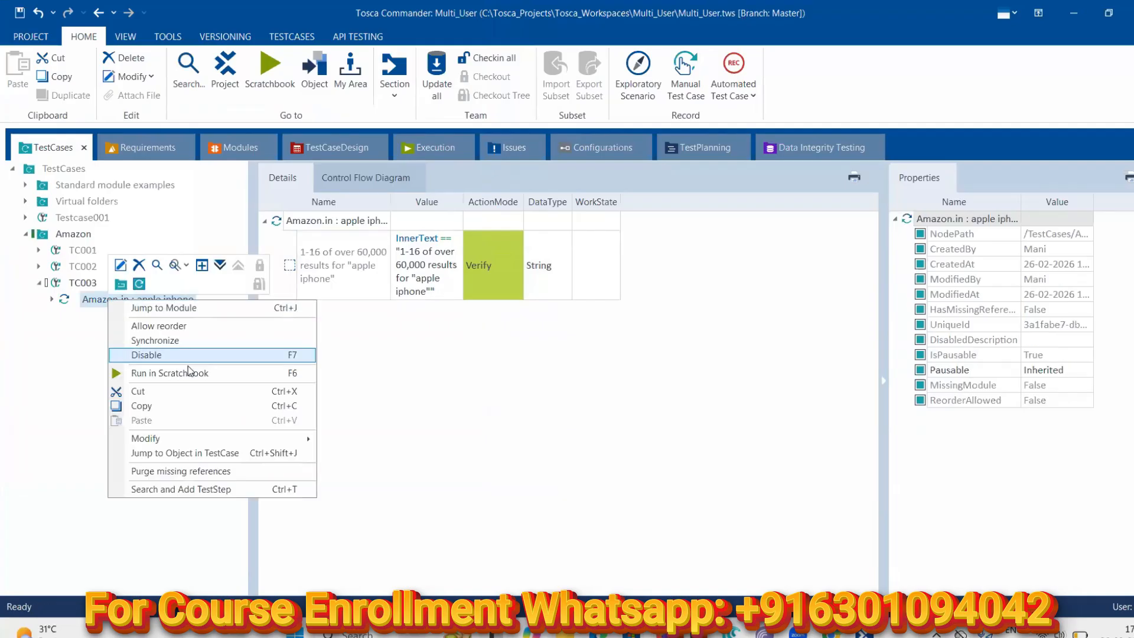
click(169, 372)
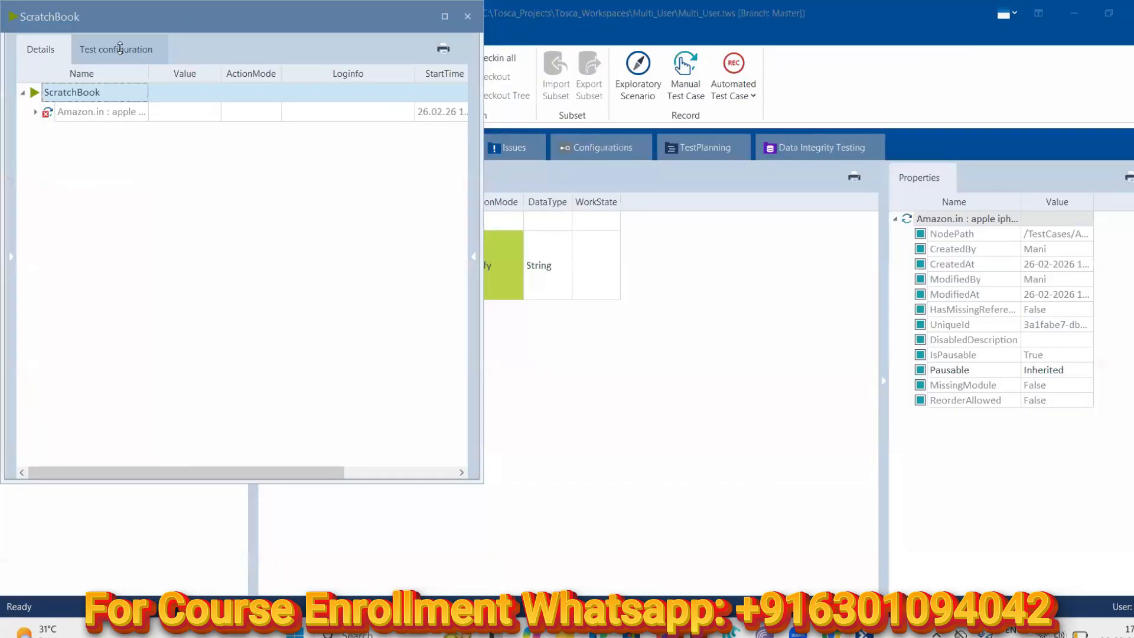
click(35, 111)
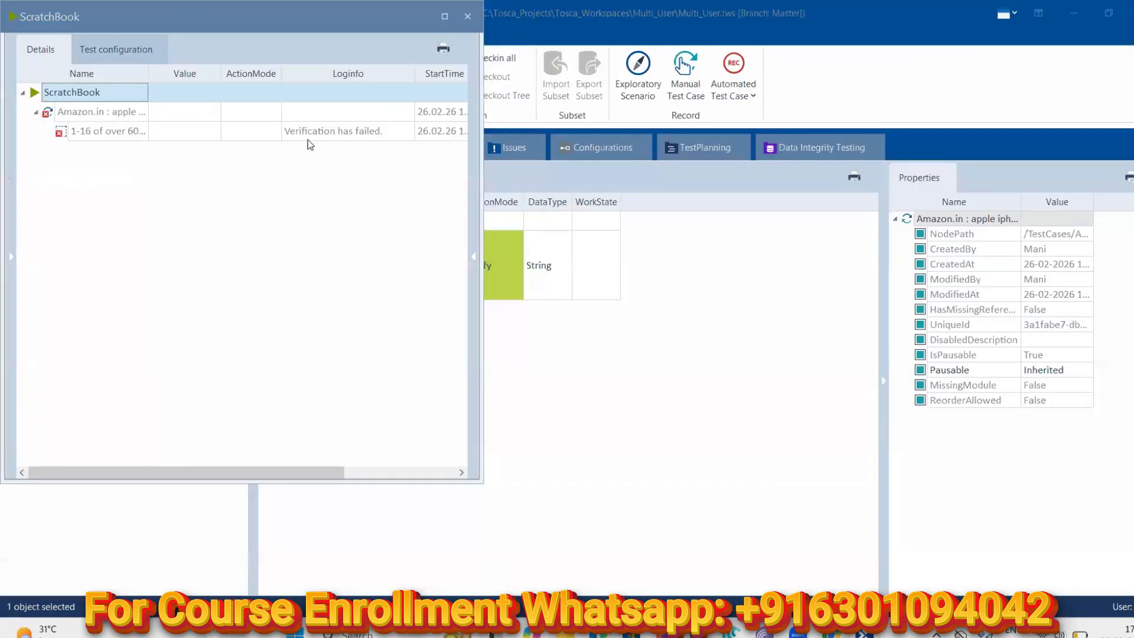
click(361, 132)
click(408, 132)
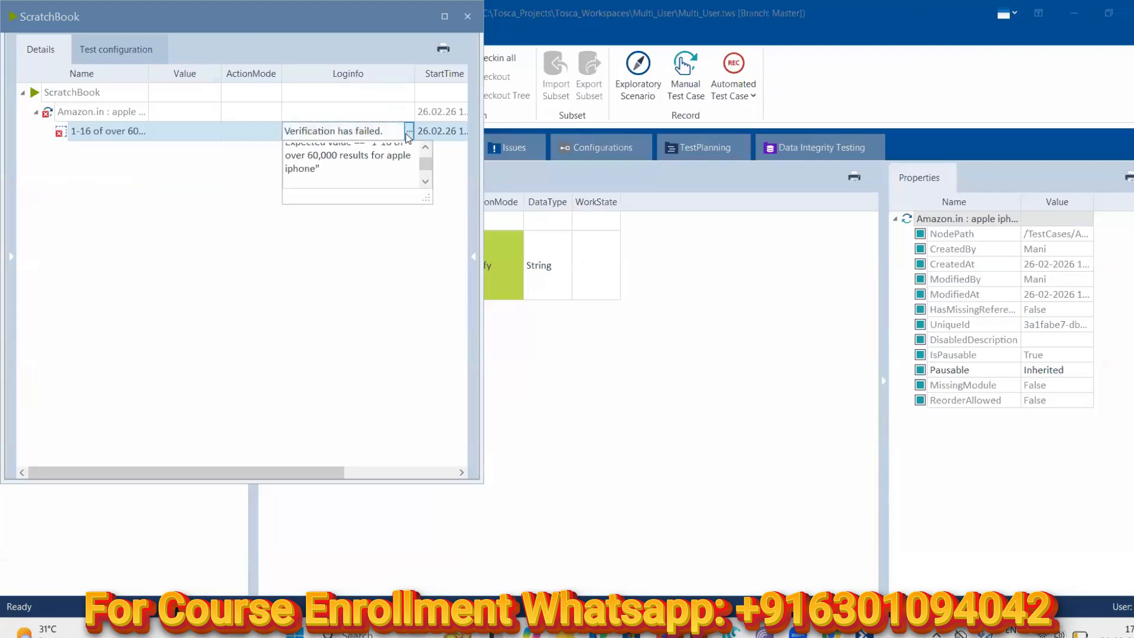
scroll(420, 143, up, 3)
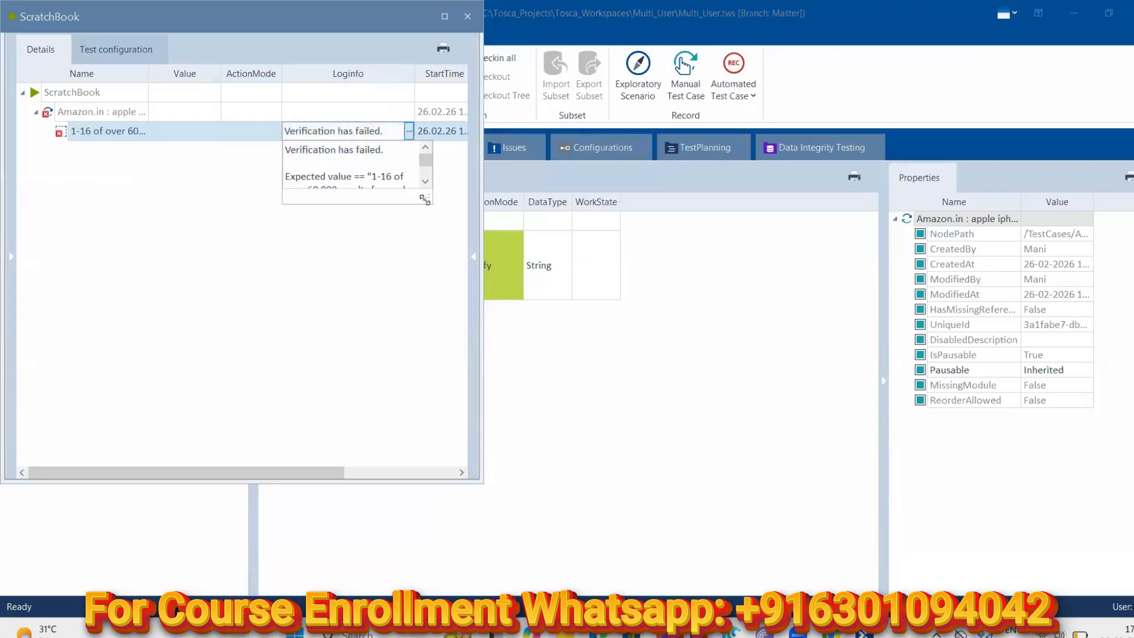
drag(443, 220, 606, 377)
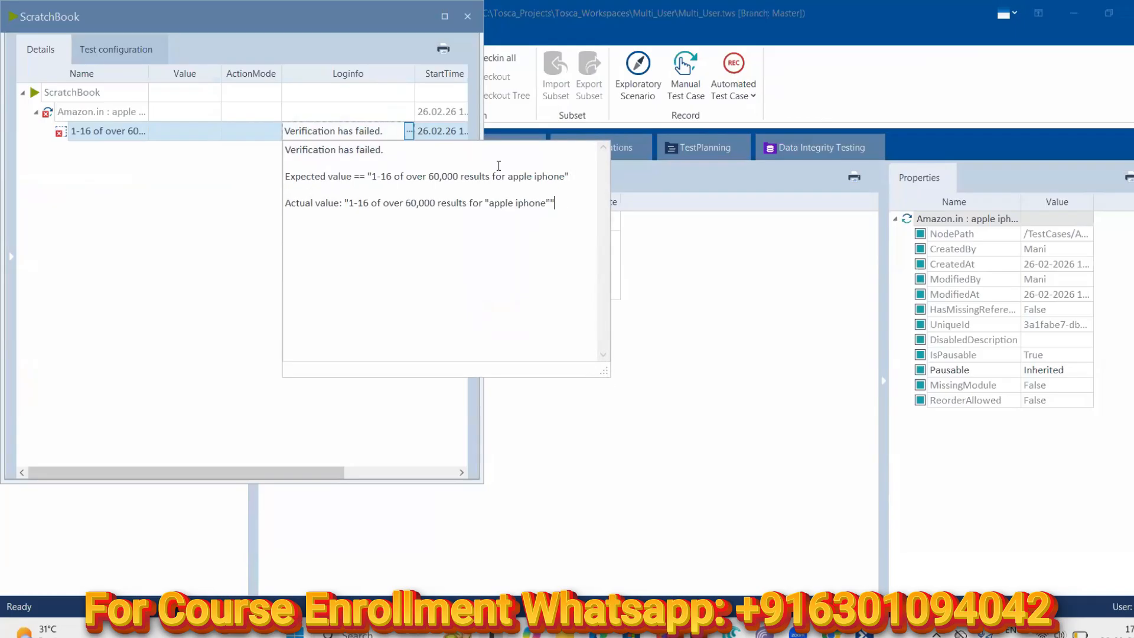
click(724, 338)
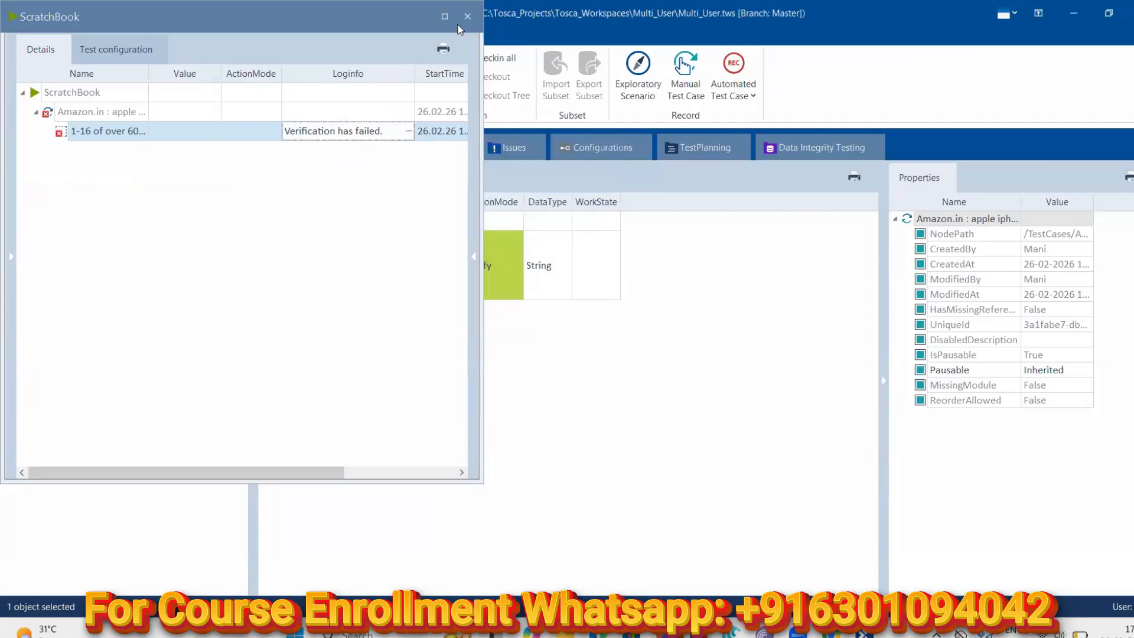
Close ScratchBook, re-confirm the expected heading condition, and save the workspace
click(467, 16)
click(451, 265)
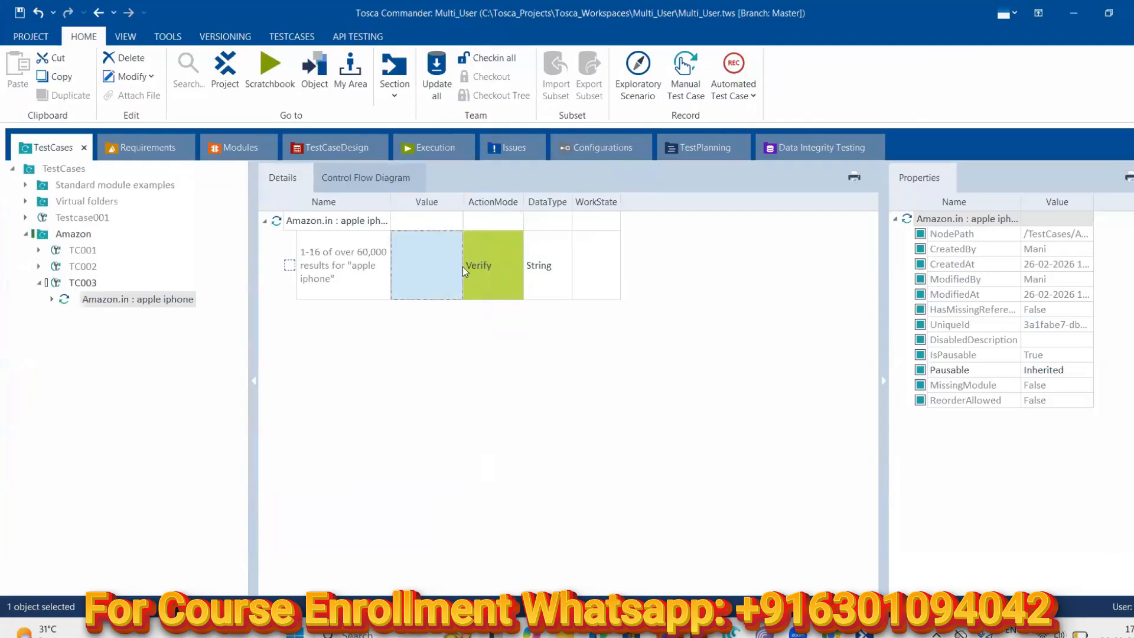
click(454, 265)
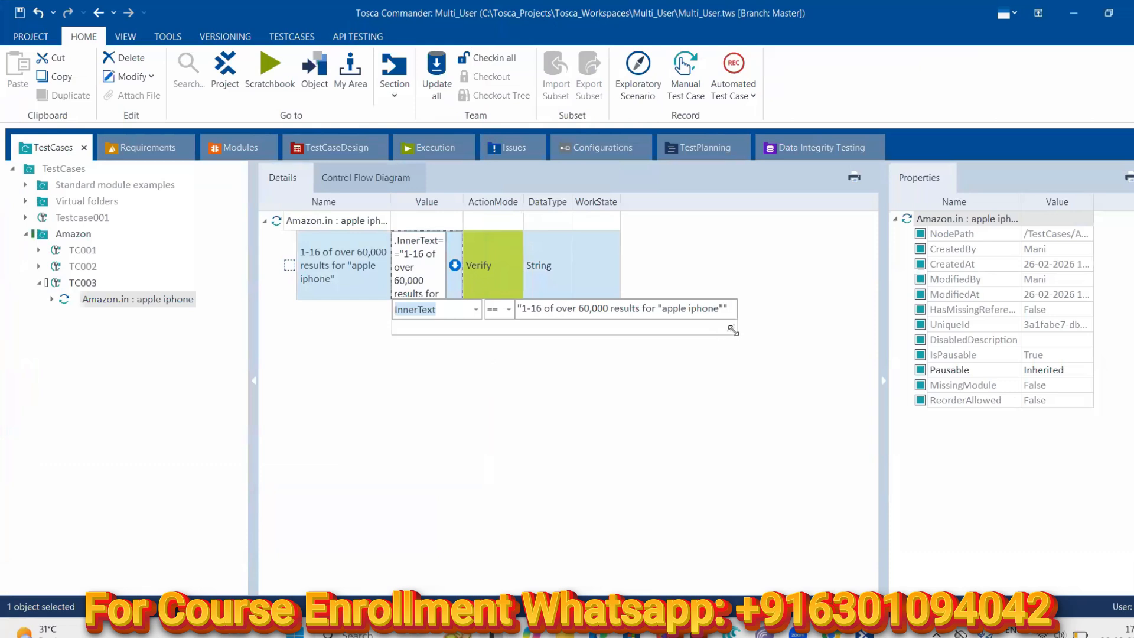
click(731, 309)
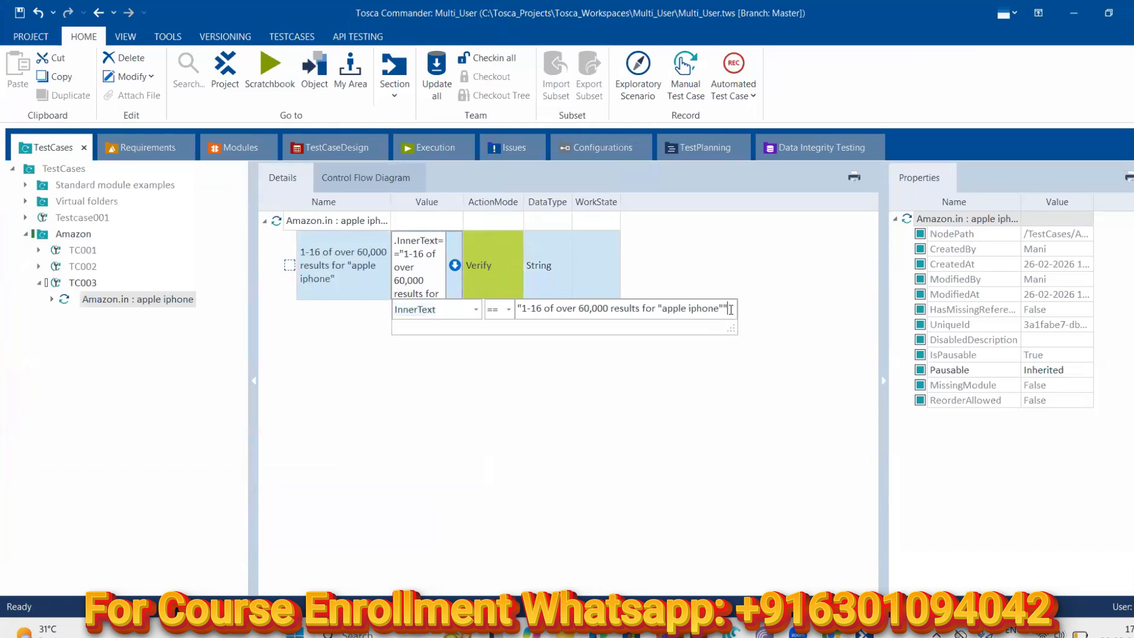
click(569, 374)
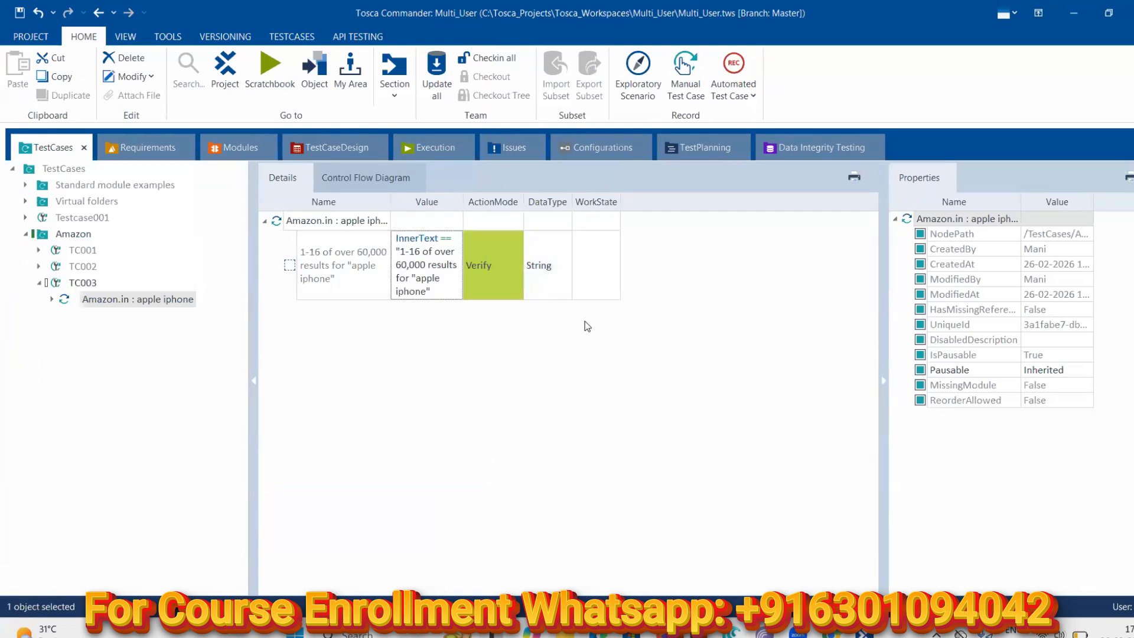
right_click(93, 299)
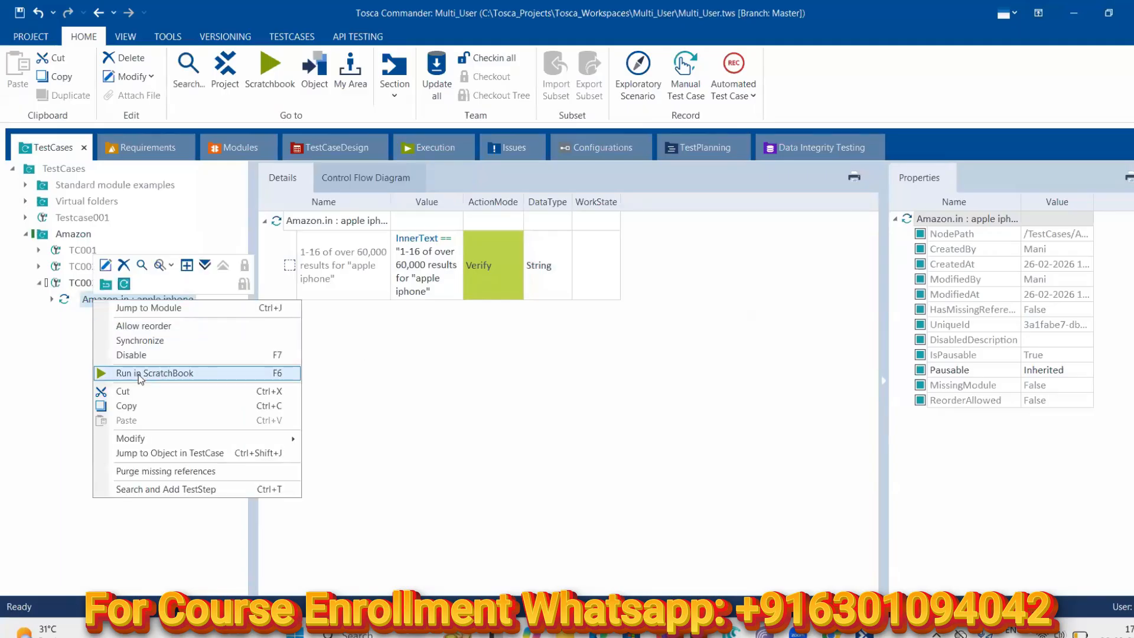
click(19, 13)
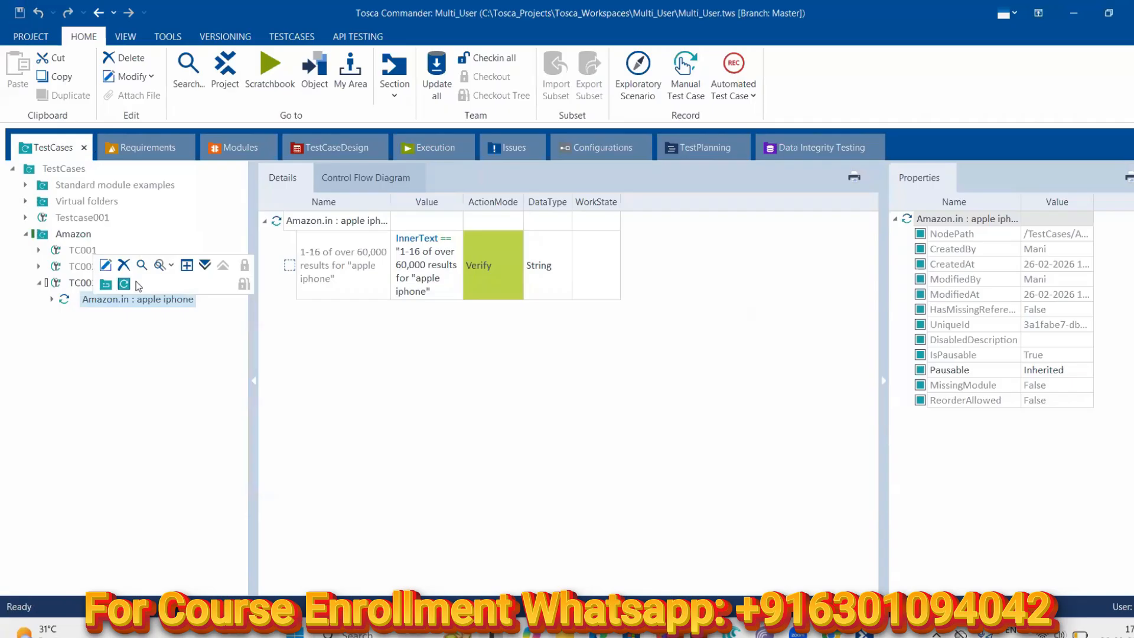
Rerun the Amazon.in : apple iphone step in ScratchBook and read its expression-parse error
right_click(129, 303)
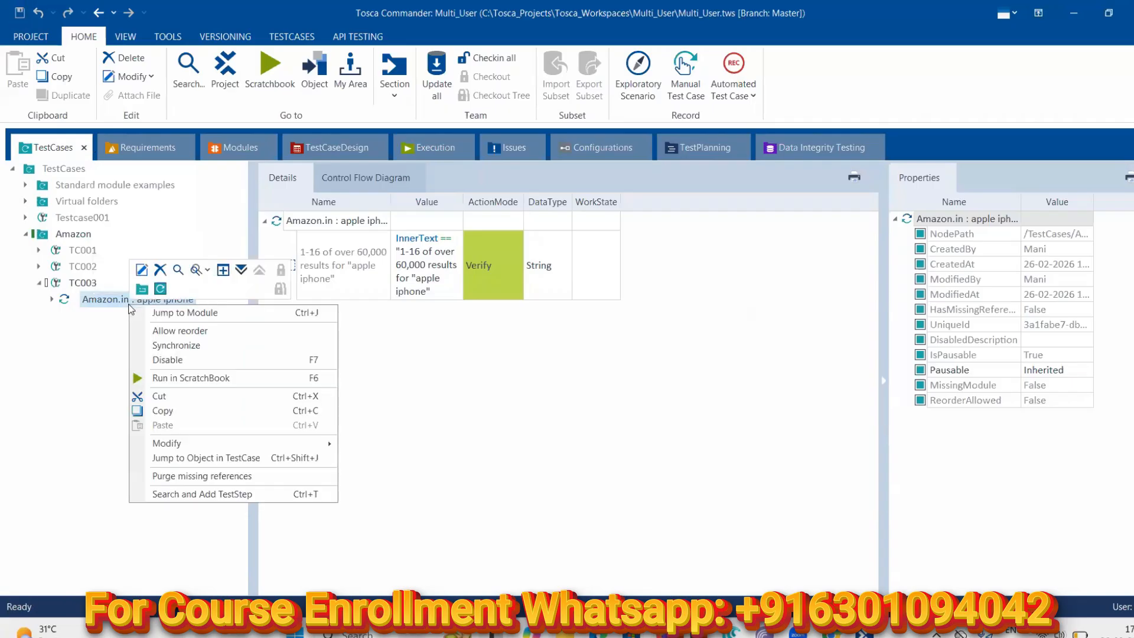
click(166, 377)
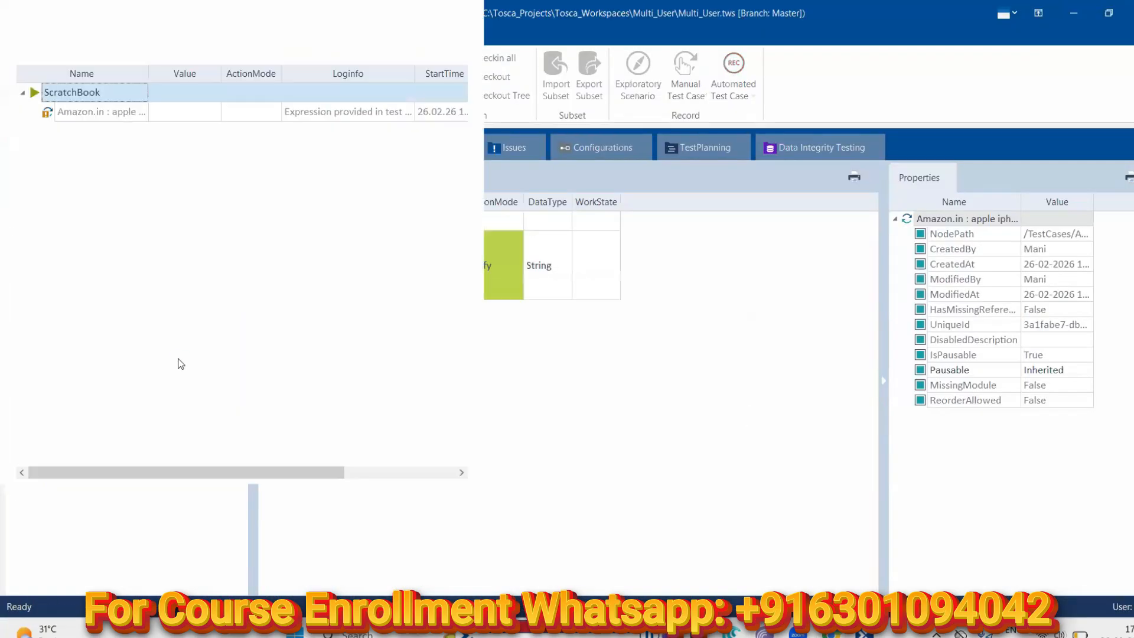
click(357, 112)
click(409, 112)
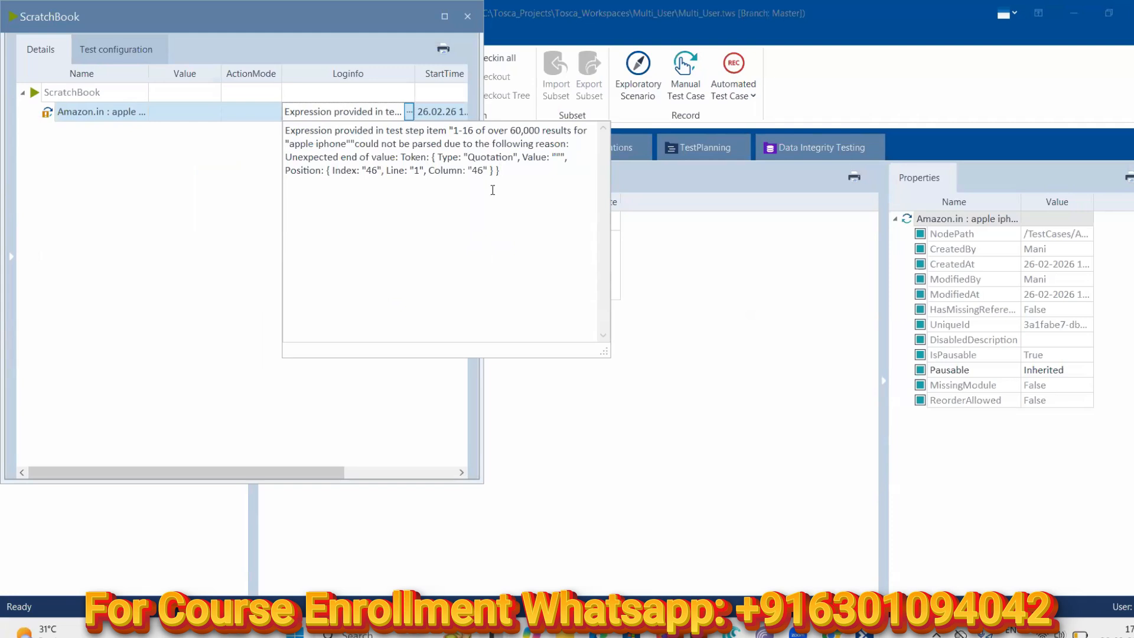
click(467, 17)
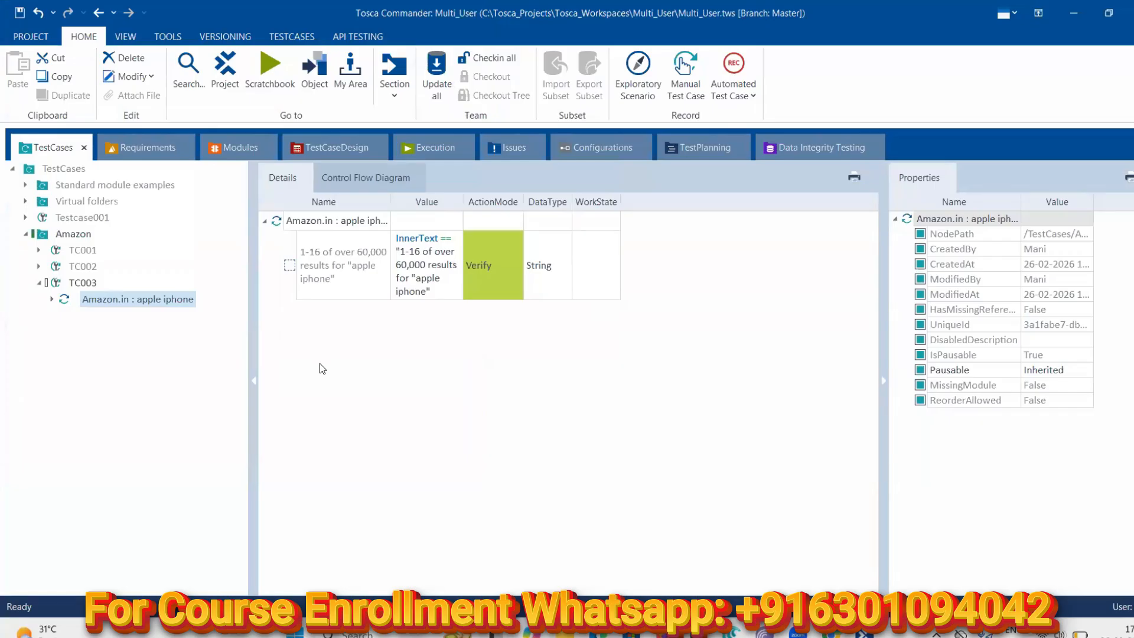
mouse_move(830, 631)
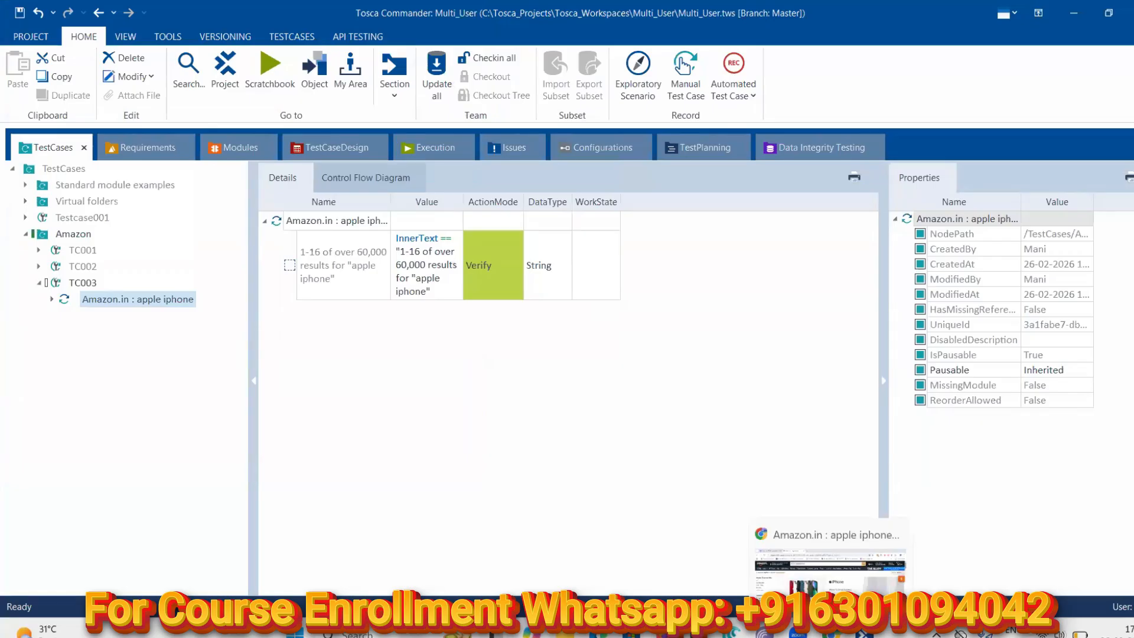
click(862, 634)
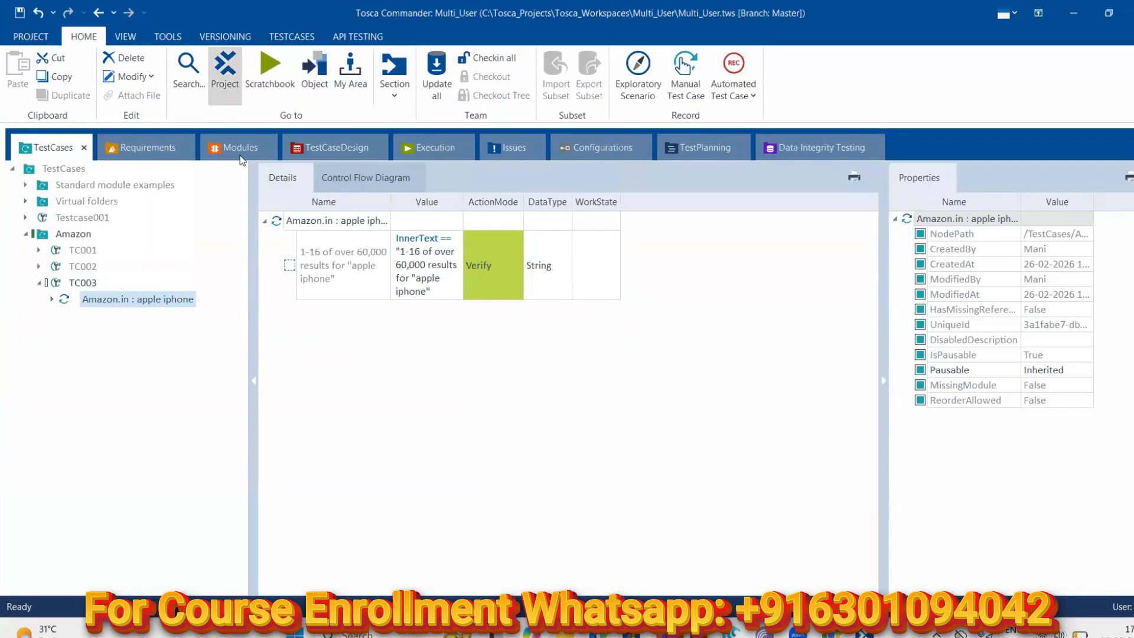
click(239, 155)
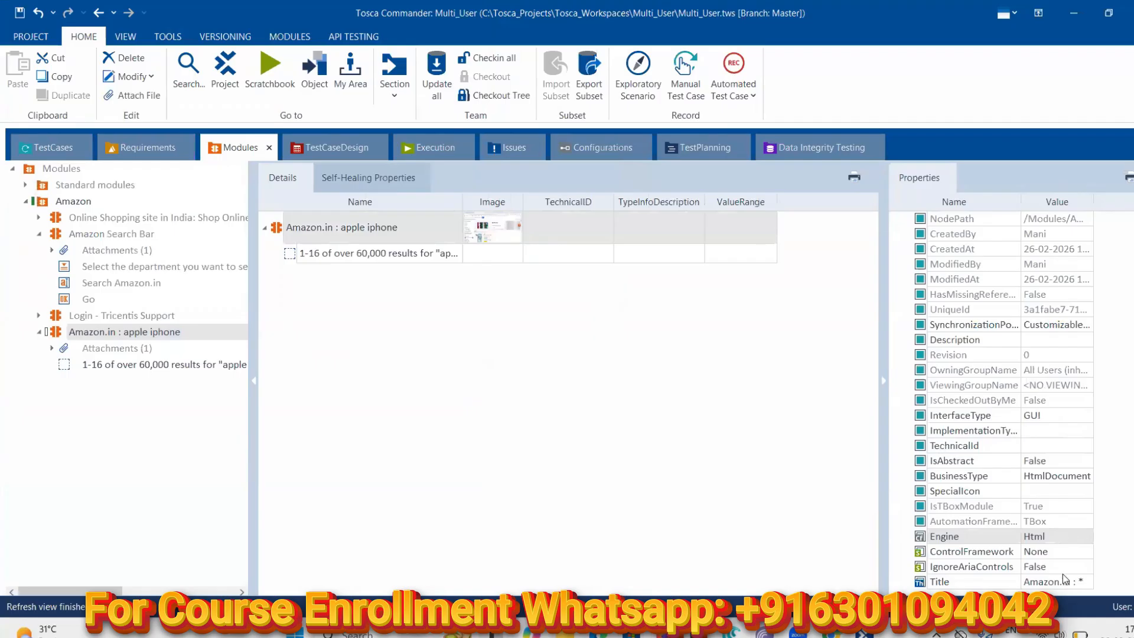
click(139, 364)
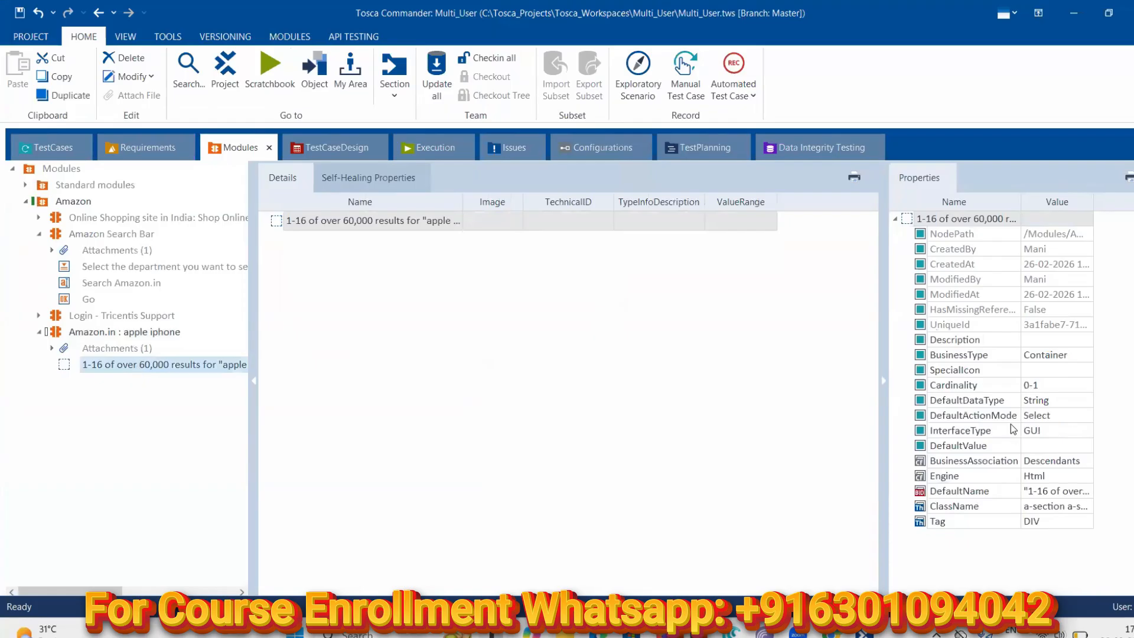
click(1087, 492)
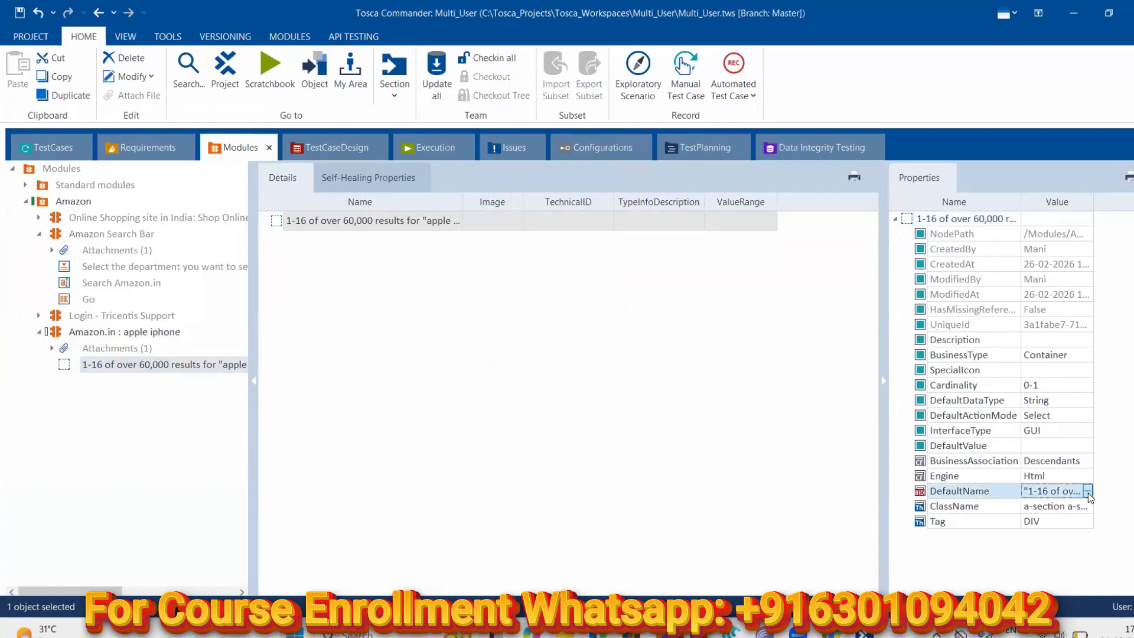
click(1088, 492)
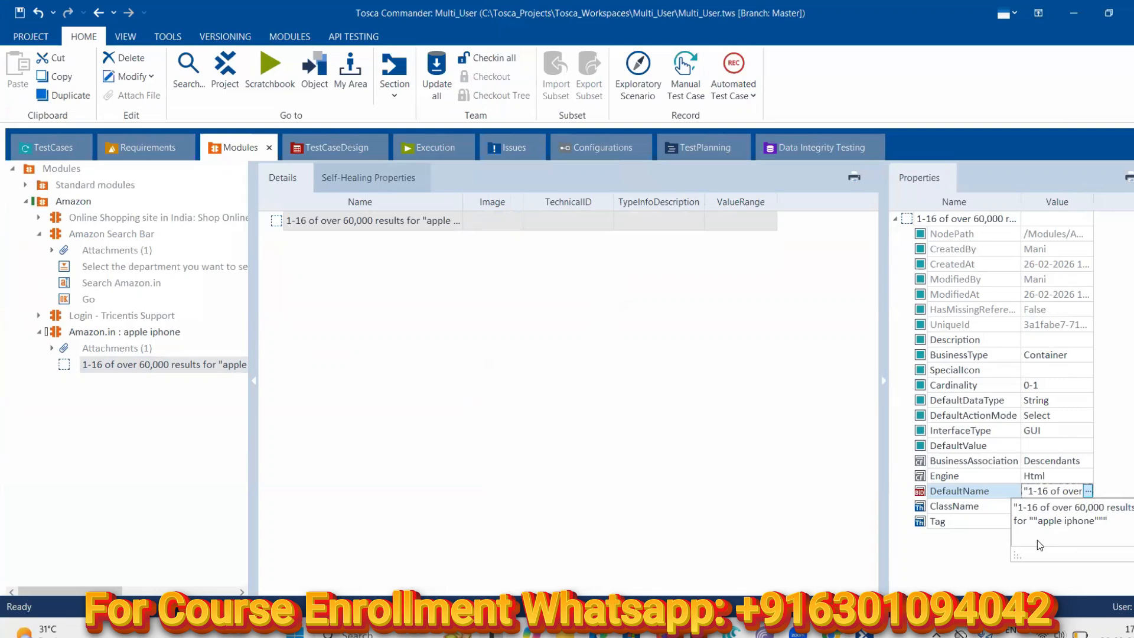
click(1011, 537)
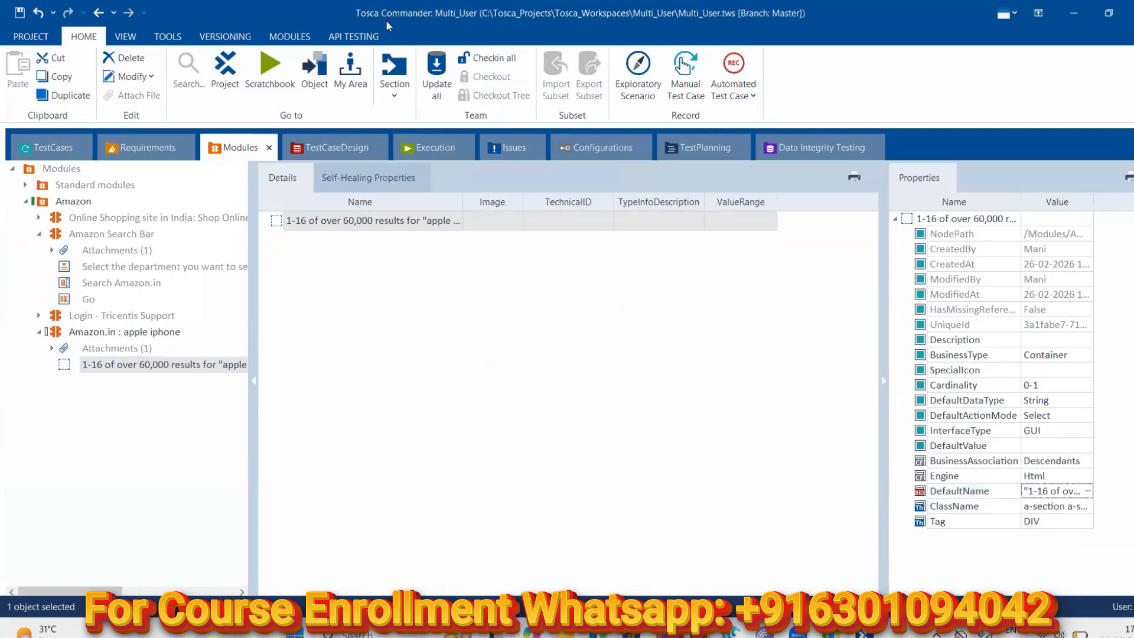
click(52, 147)
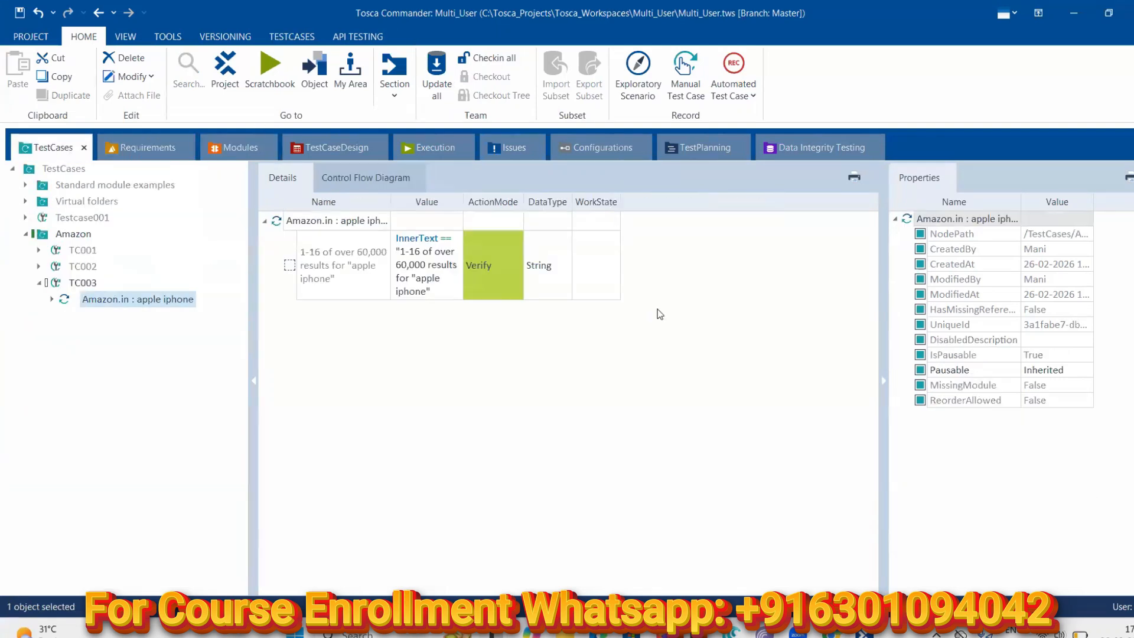
Duplicate TC003's verify step by copying it and pasting it under the Amazon.in : apple iphone module
click(320, 256)
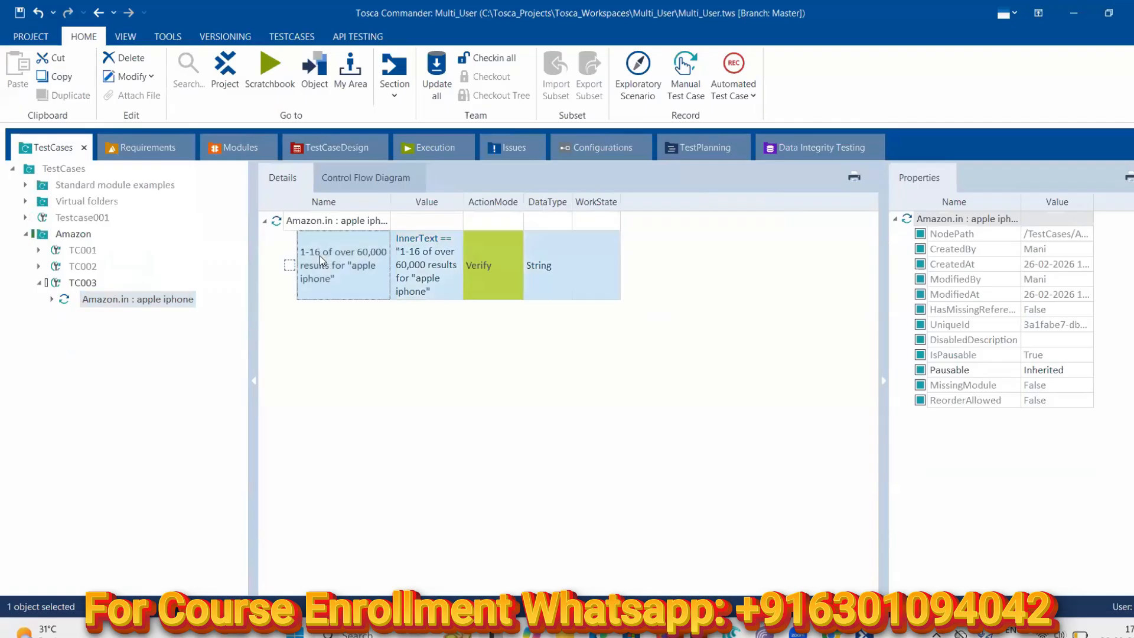
key(ctrl+c)
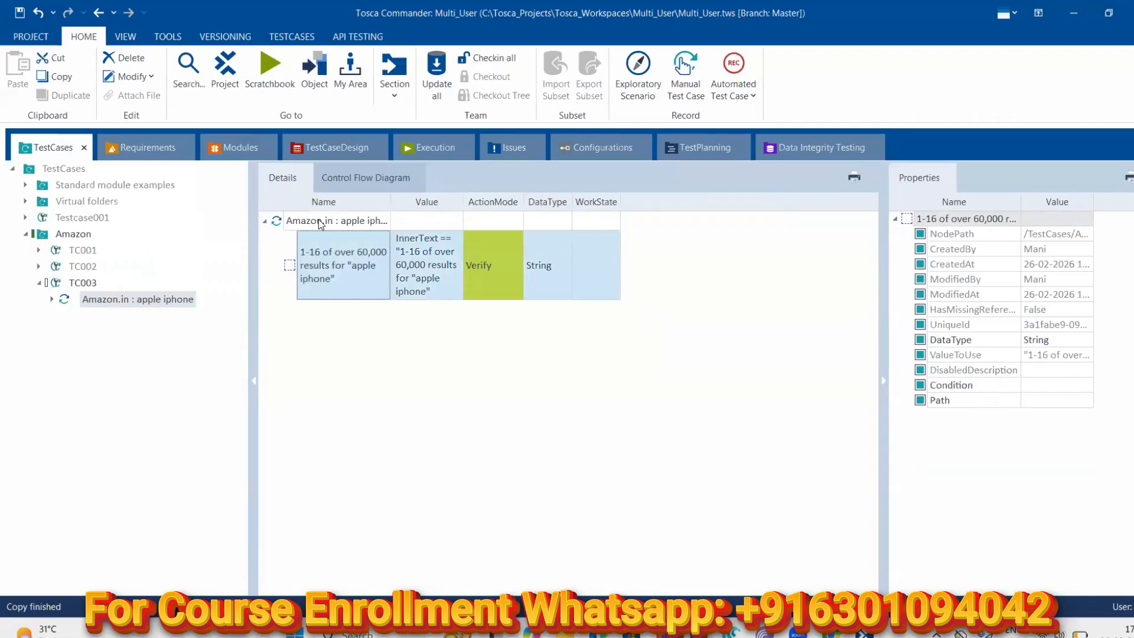
key(ctrl+v)
click(320, 256)
click(306, 324)
click(299, 267)
click(289, 272)
key(ctrl+c)
click(294, 223)
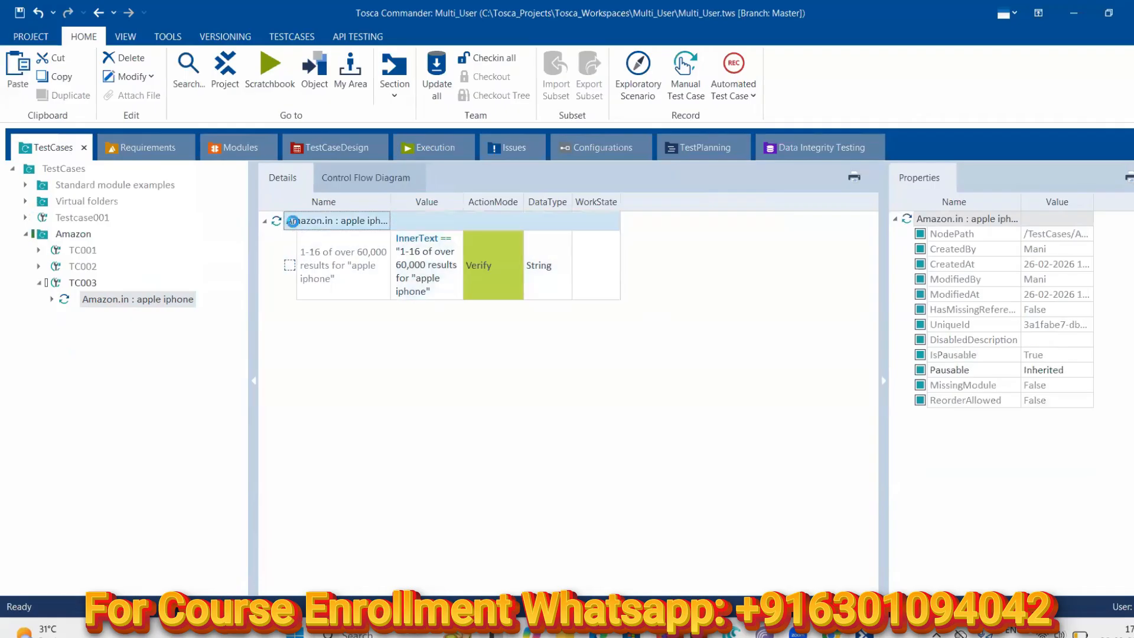
key(ctrl+v)
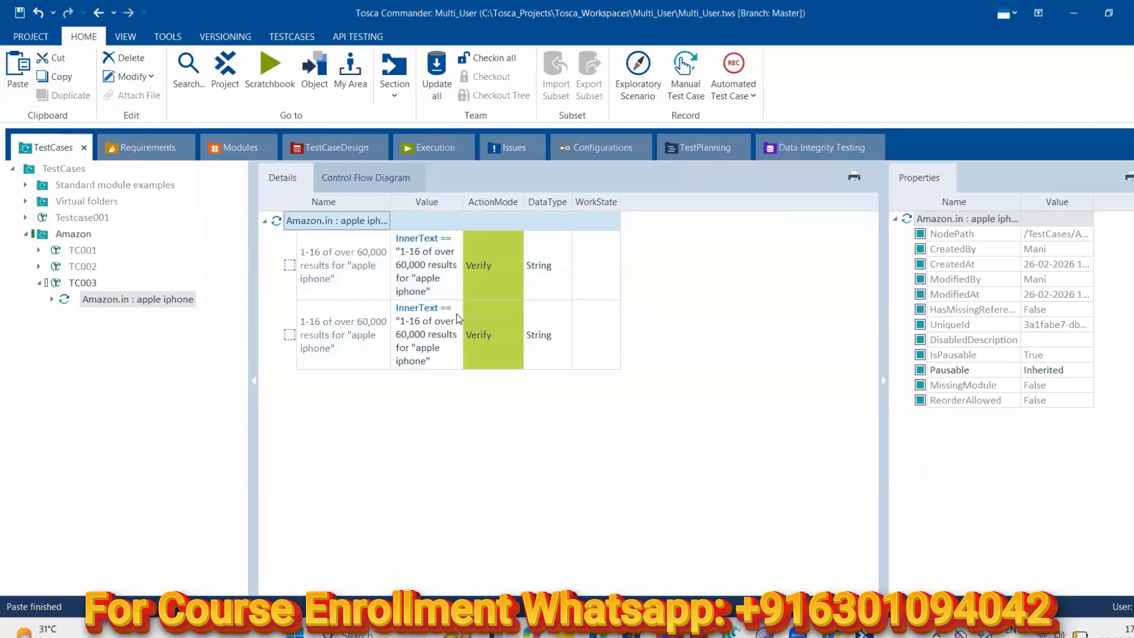
Set the first copy's ActionMode to Buffer and change its value to 'apple iphone'
click(512, 271)
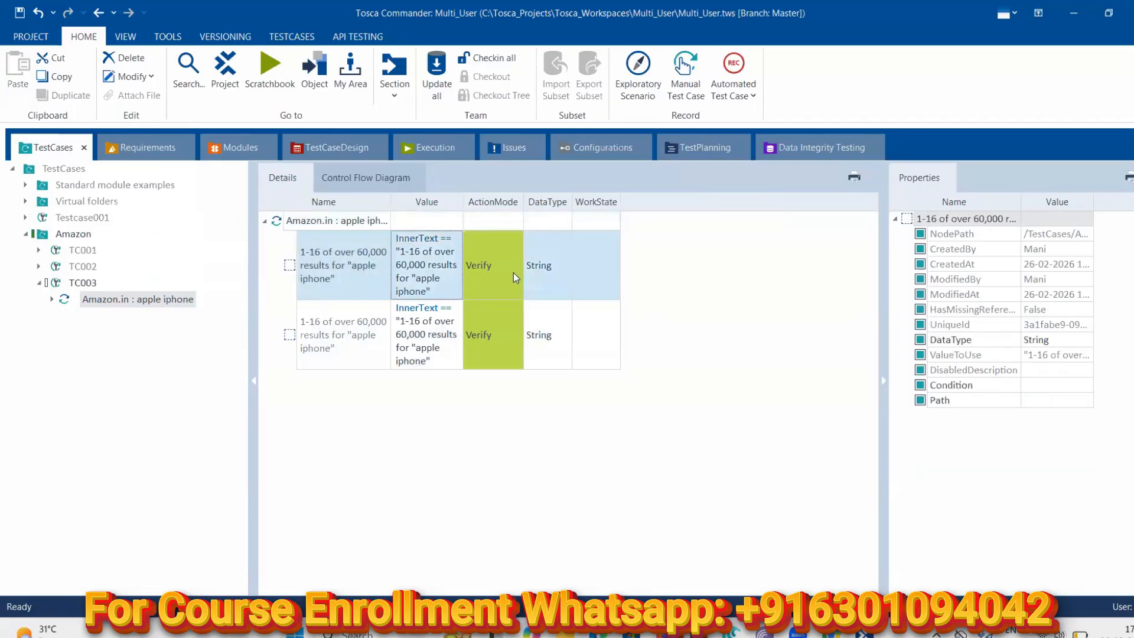
click(499, 274)
click(516, 274)
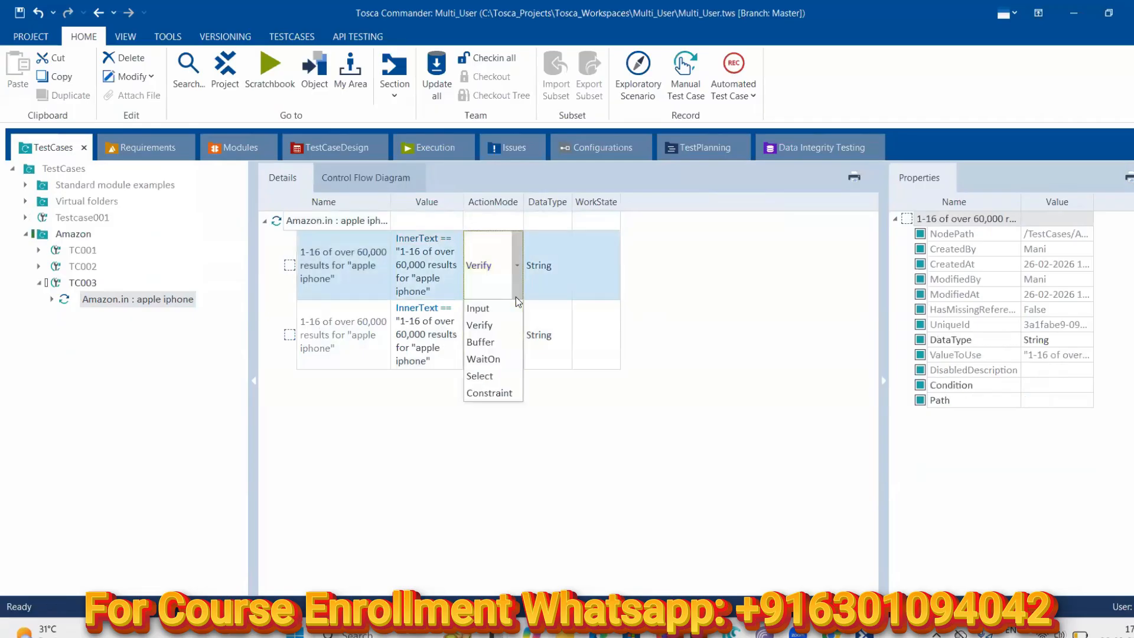
click(489, 342)
click(446, 274)
click(454, 265)
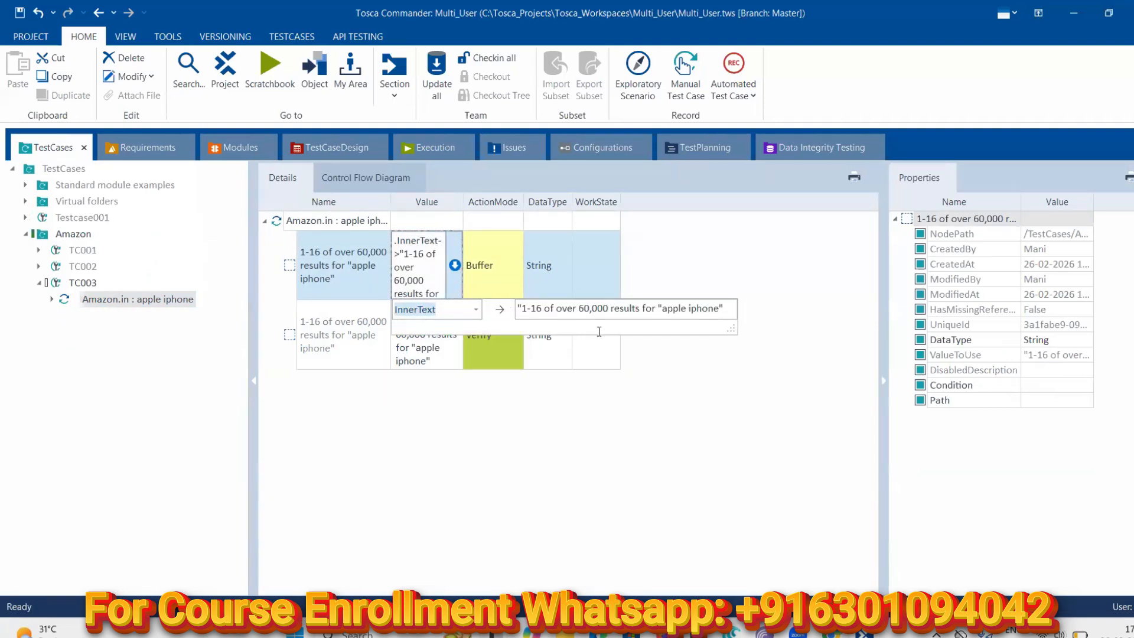
click(723, 309)
key(BackSpace)
key(BackSpace)
key(BackSpace)
key(BackSpace)
key(BackSpace)
key(BackSpace)
key(BackSpace)
key(BackSpace)
key(BackSpace)
key(BackSpace)
key(BackSpace)
key(BackSpace)
key(BackSpace)
key(BackSpace)
key(BackSpace)
key(BackSpace)
key(BackSpace)
key(BackSpace)
key(BackSpace)
key(BackSpace)
key(BackSpace)
key(BackSpace)
key(BackSpace)
key(BackSpace)
key(BackSpace)
text(apple iphone)
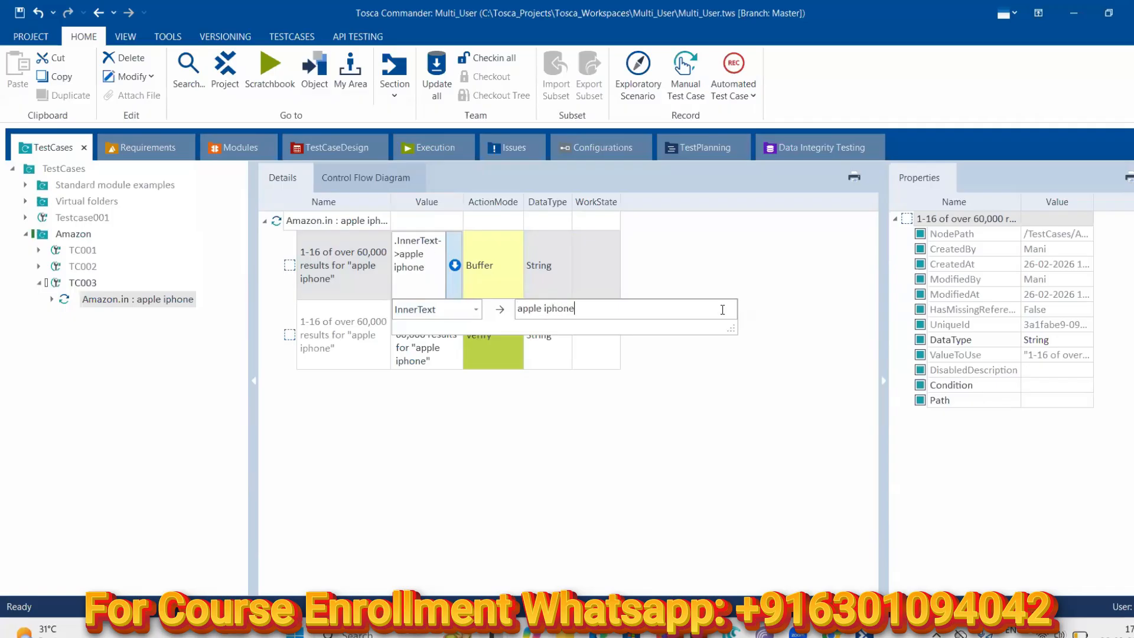
click(437, 451)
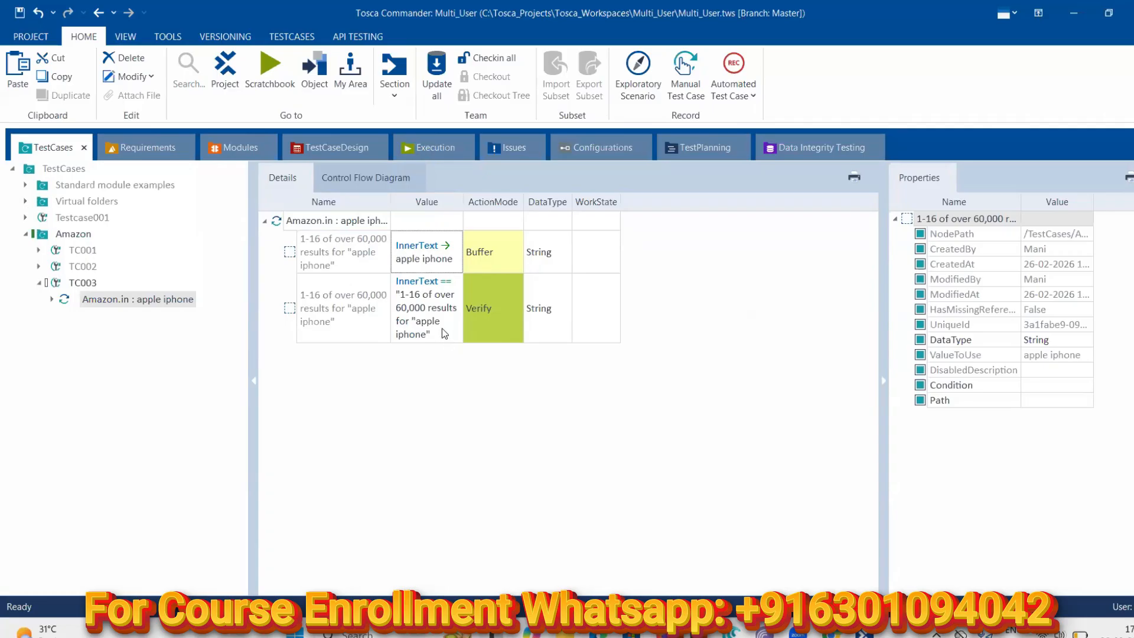
Rerun the Amazon.in : apple iphone step in ScratchBook and read the expression-parse error in Loginfo
right_click(104, 303)
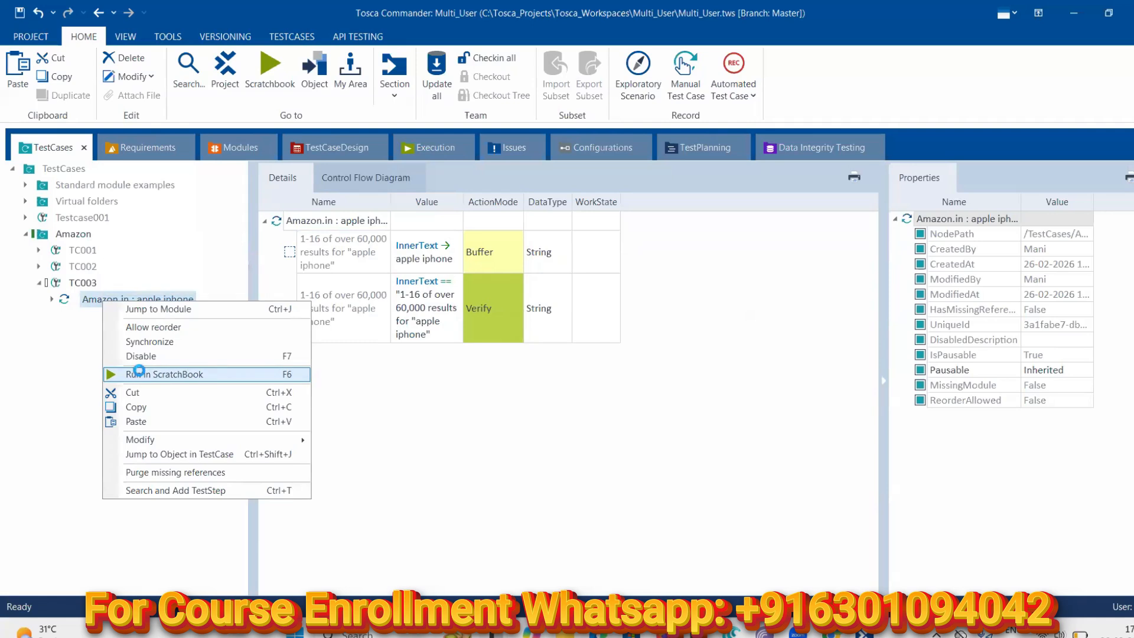
click(139, 370)
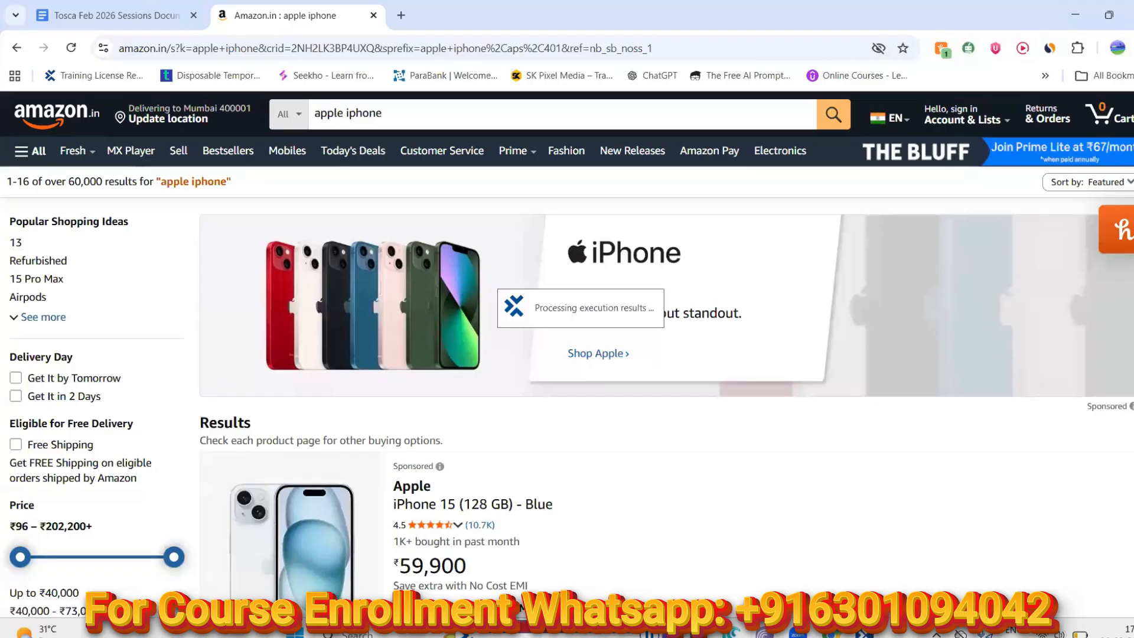
click(863, 634)
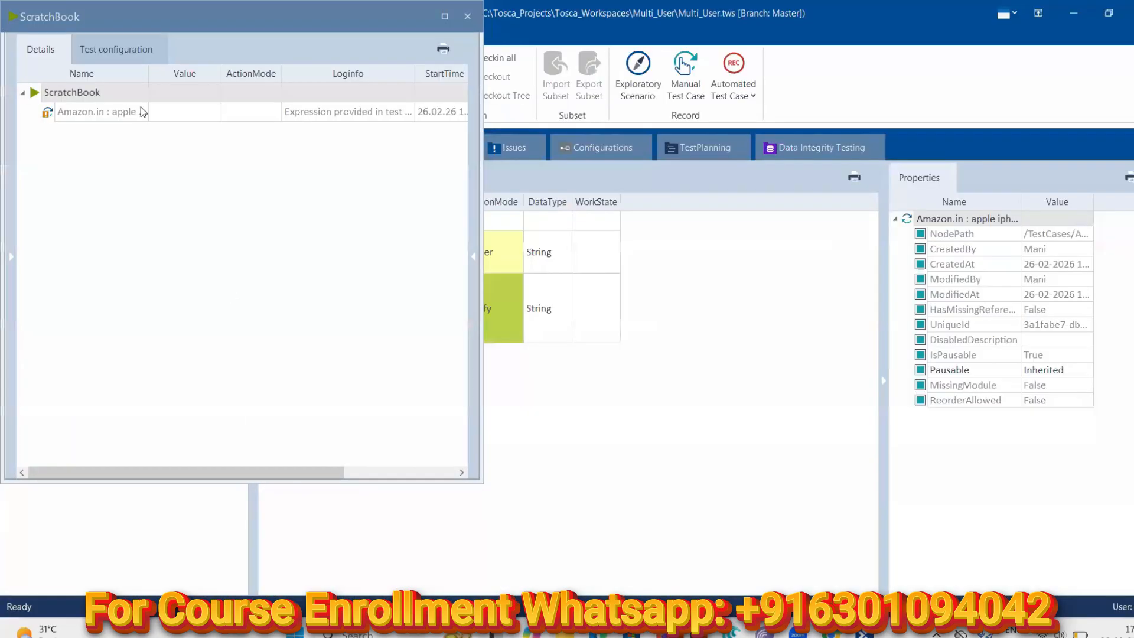
click(401, 112)
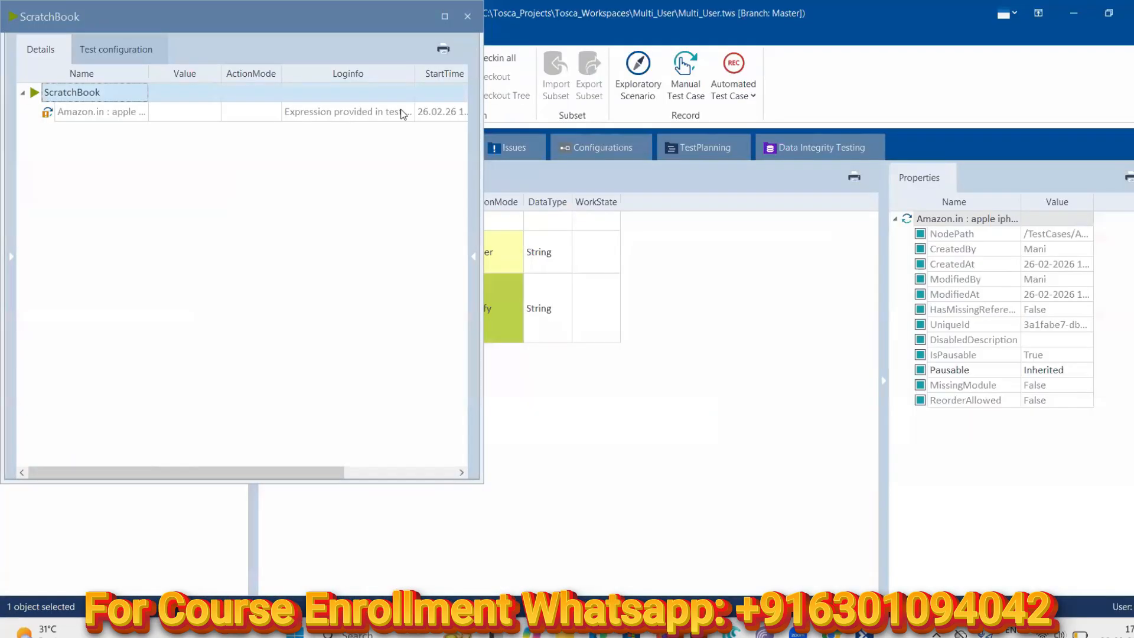
click(408, 113)
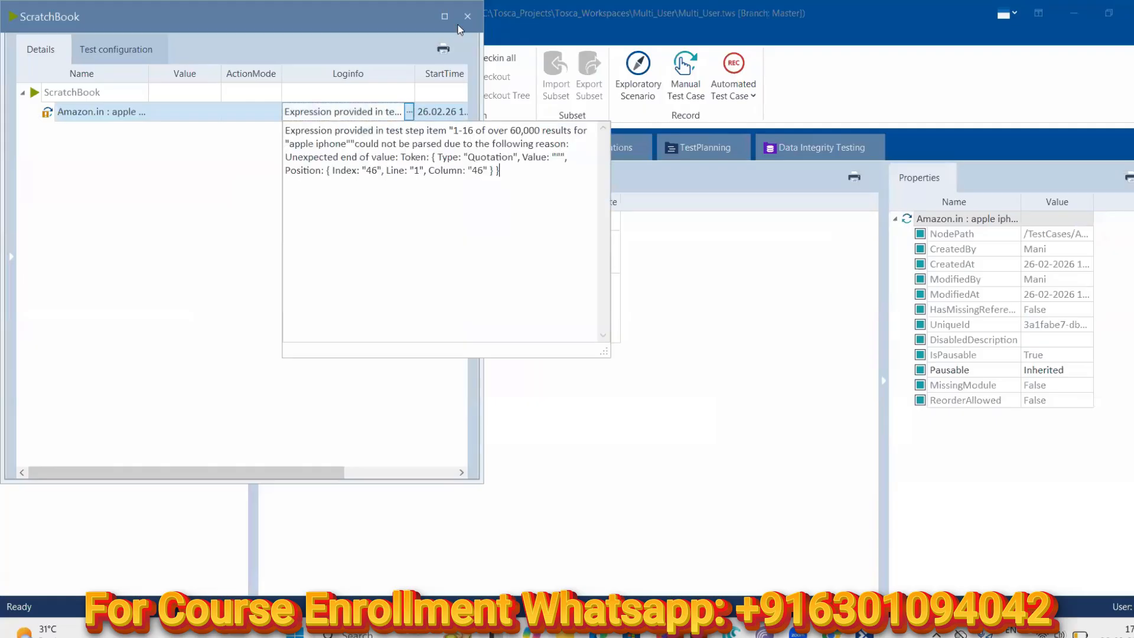
click(515, 385)
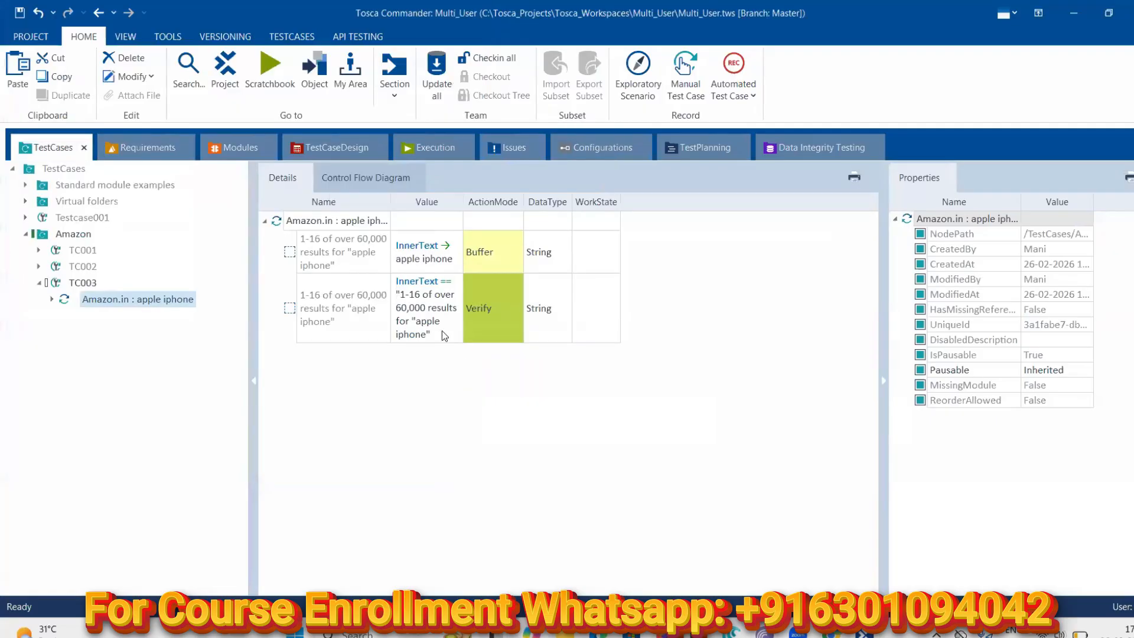
Replace the Verify step's full results text with the expected InnerText 'apple iphone'
click(434, 259)
key(ctrl+v)
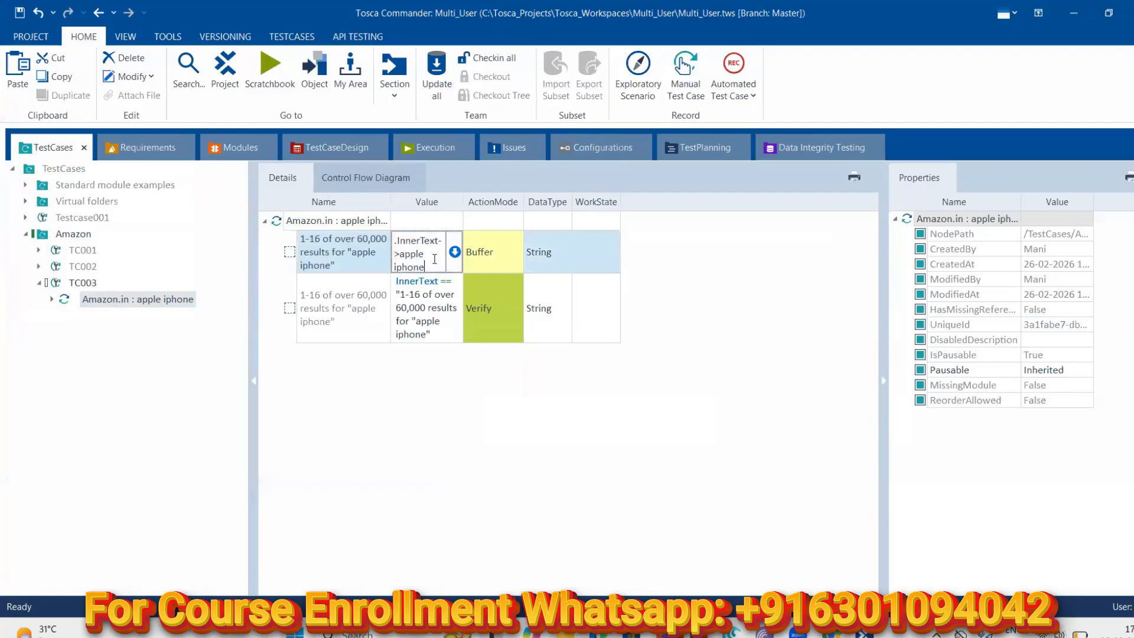
click(444, 332)
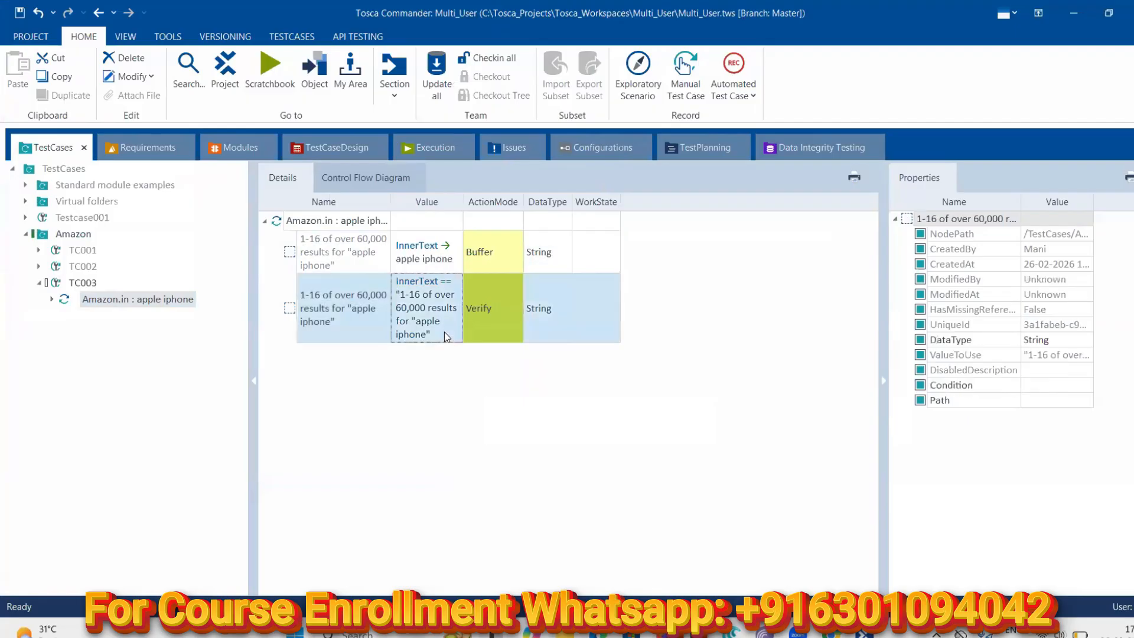
click(450, 331)
click(454, 308)
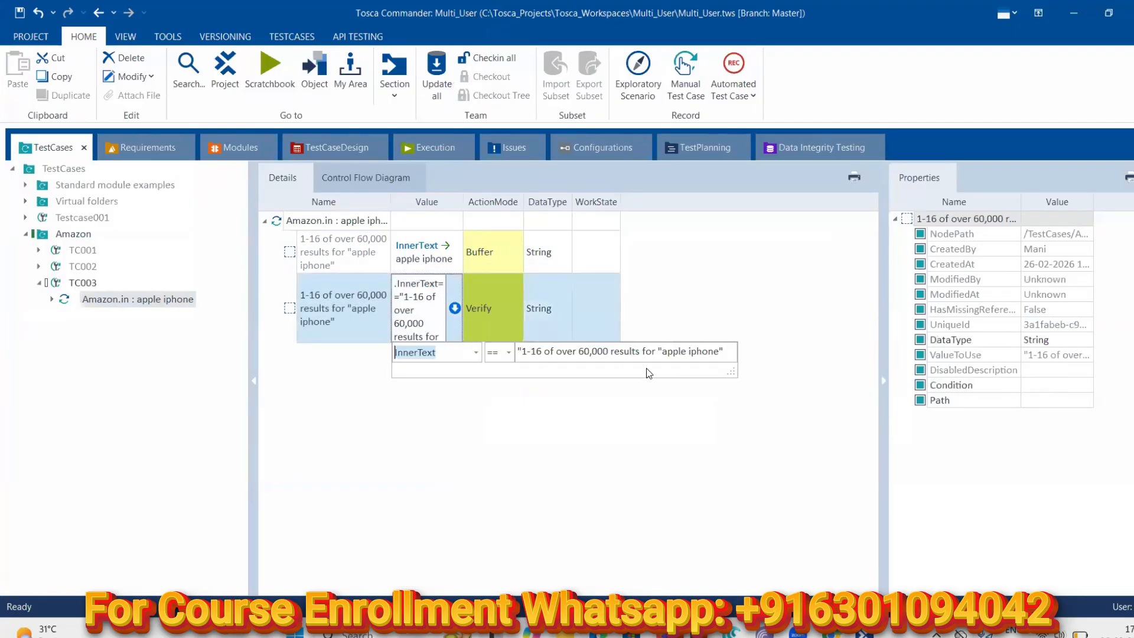
click(724, 351)
key(BackSpace)
key(BackSpace)
key(BackSpace)
key(BackSpace)
key(BackSpace)
key(BackSpace)
key(BackSpace)
key(BackSpace)
key(BackSpace)
key(BackSpace)
key(BackSpace)
key(BackSpace)
key(BackSpace)
key(BackSpace)
key(BackSpace)
key(BackSpace)
key(BackSpace)
key(BackSpace)
key(BackSpace)
key(BackSpace)
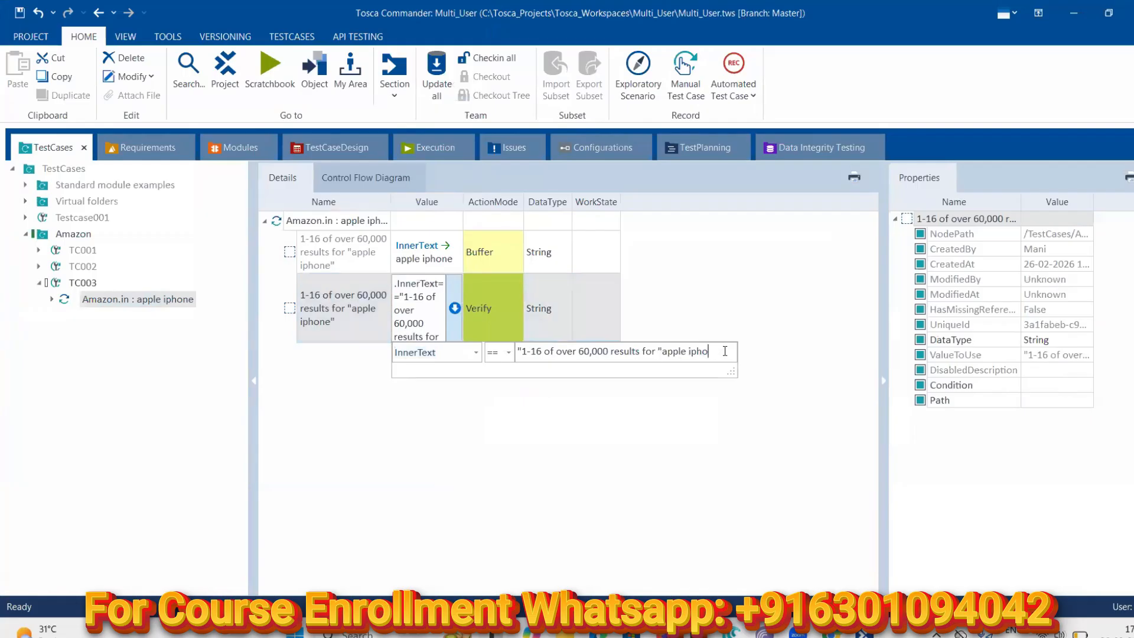
text(apple ipho)
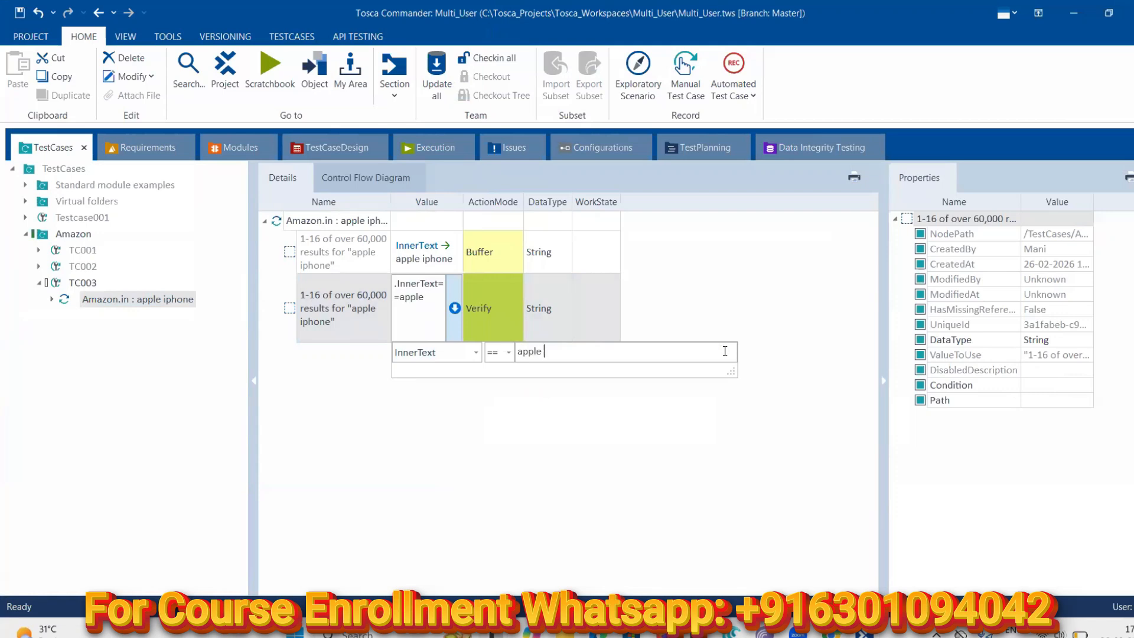
text(ne)
click(484, 430)
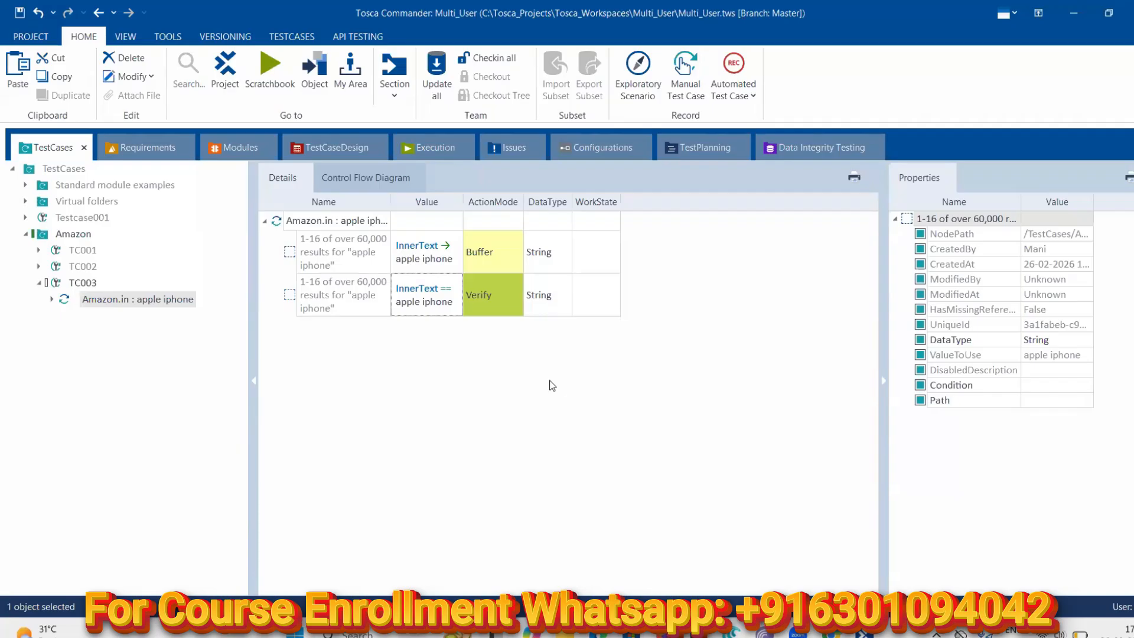
click(492, 311)
click(451, 304)
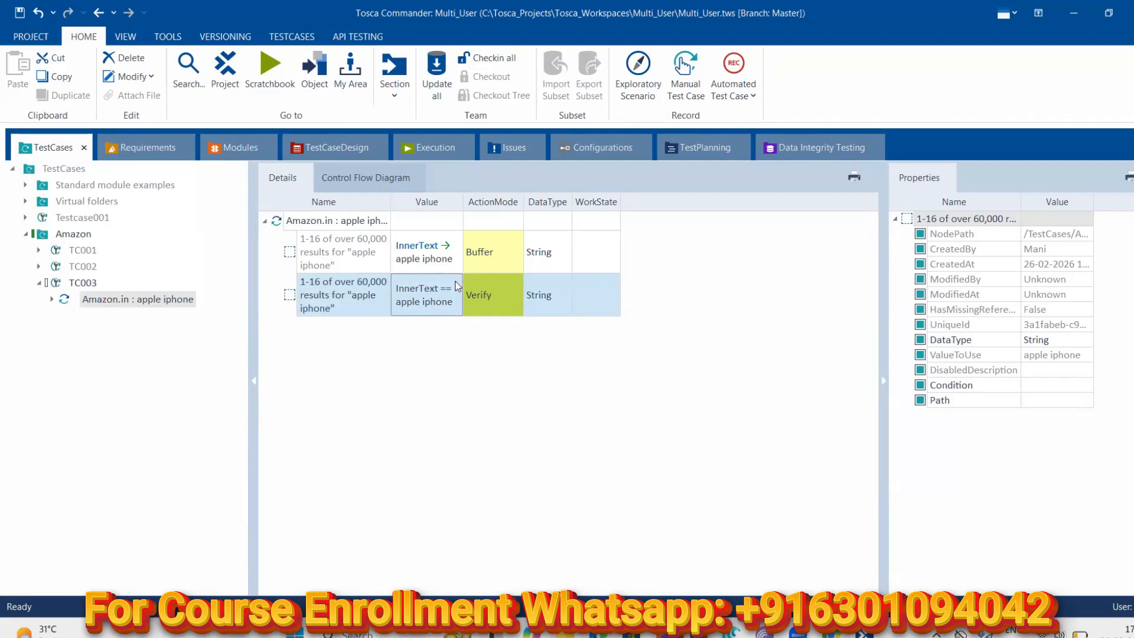
Wrap the Verify value as {XB[apple iphone]} so it reads the buffered text
click(434, 306)
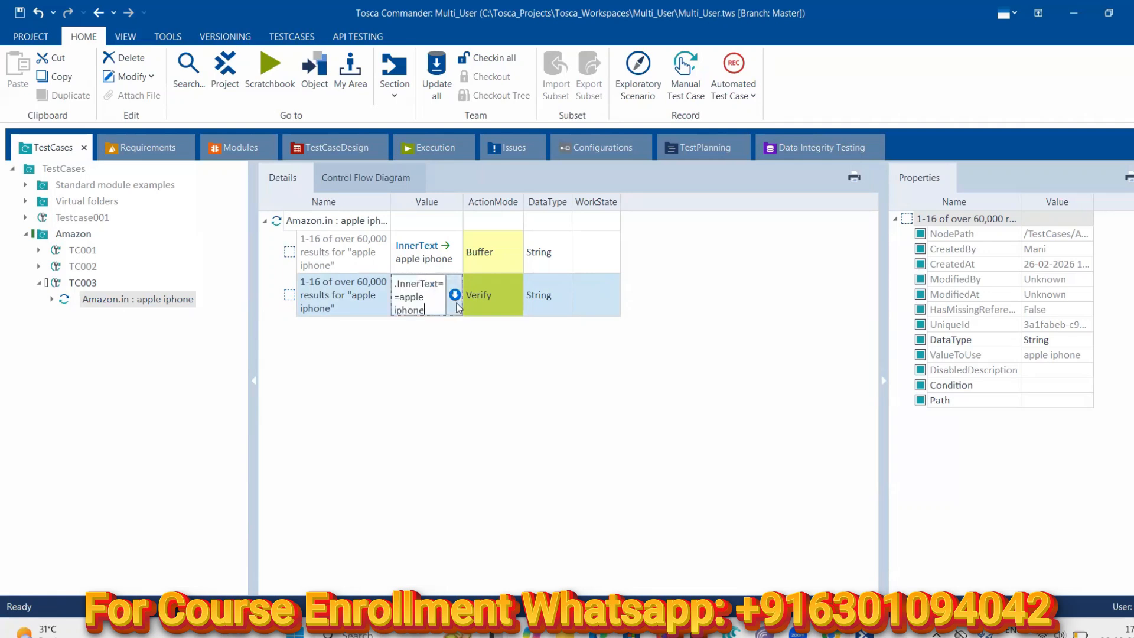
click(455, 298)
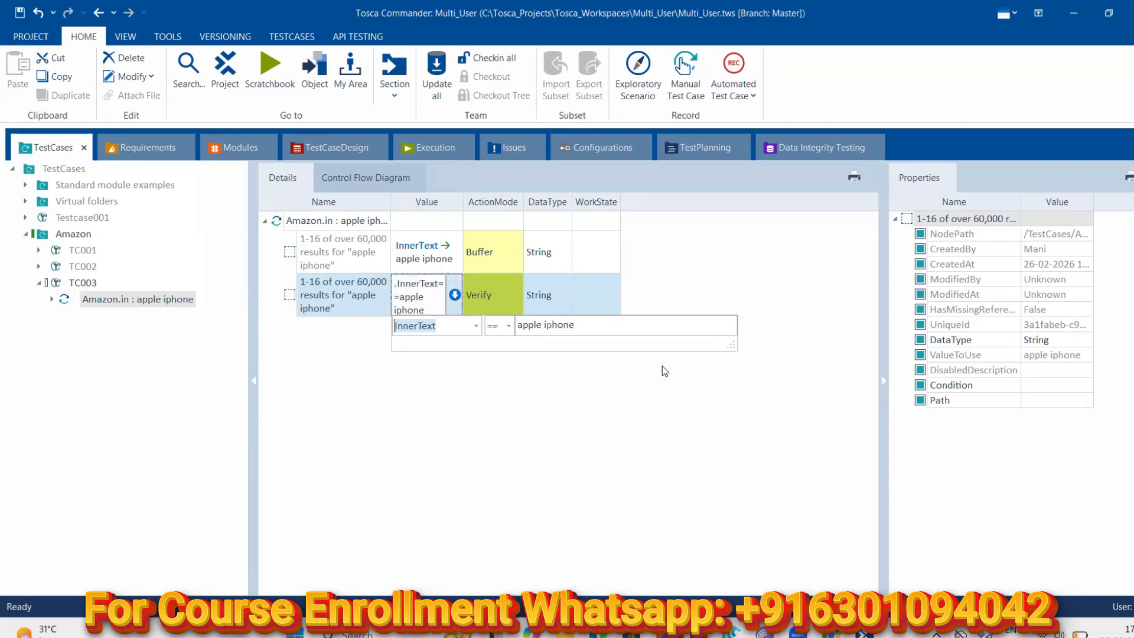
click(519, 325)
text({)
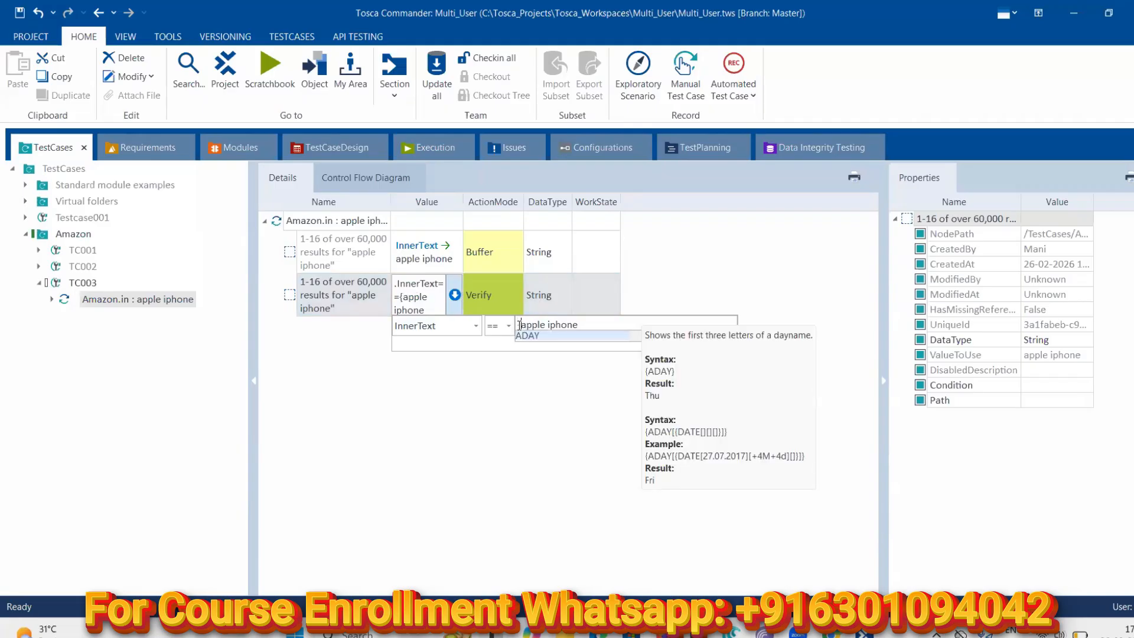
text(XB)
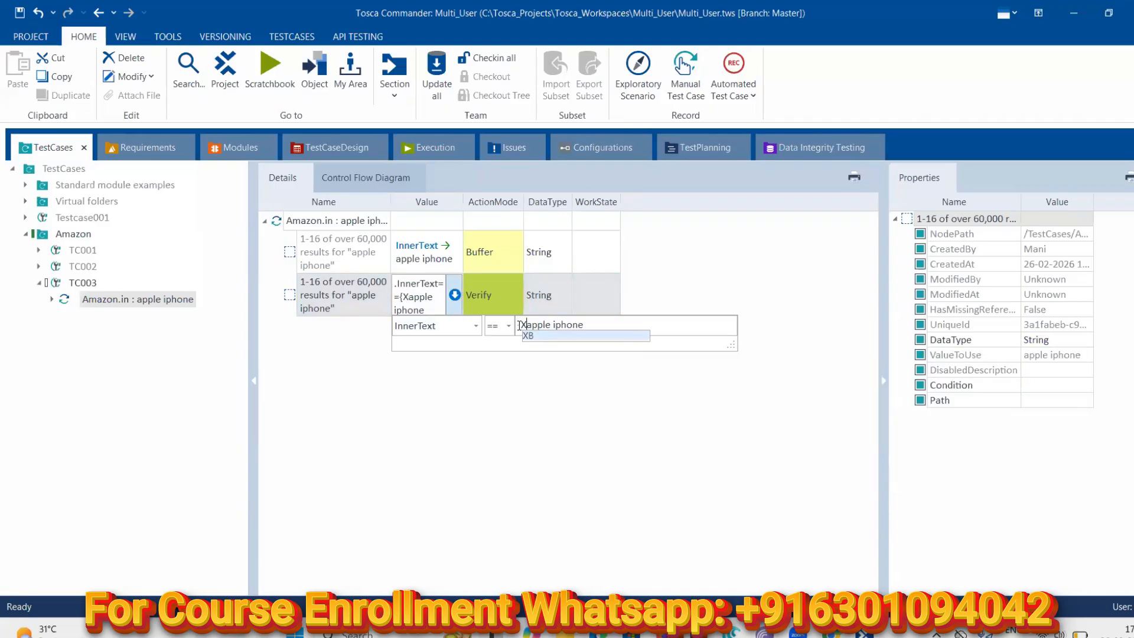
text([)
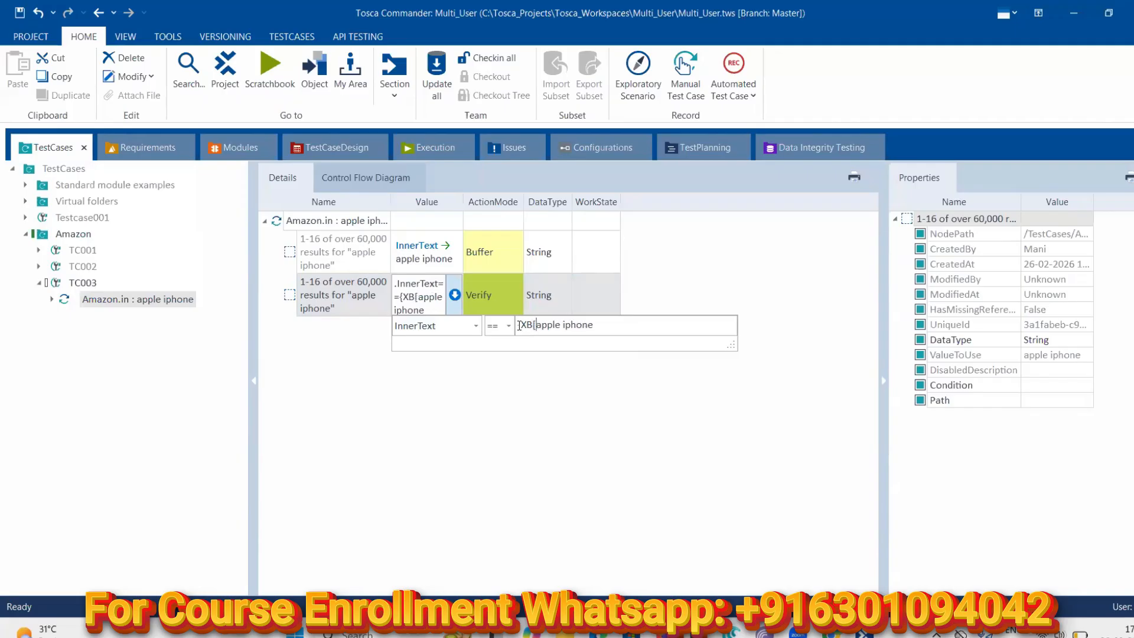
key(Right)
key(Right)
key(Right)
key(Right)
key(Right)
key(Right)
key(Right)
key(Right)
key(Right)
text(]})
key(Return)
click(128, 336)
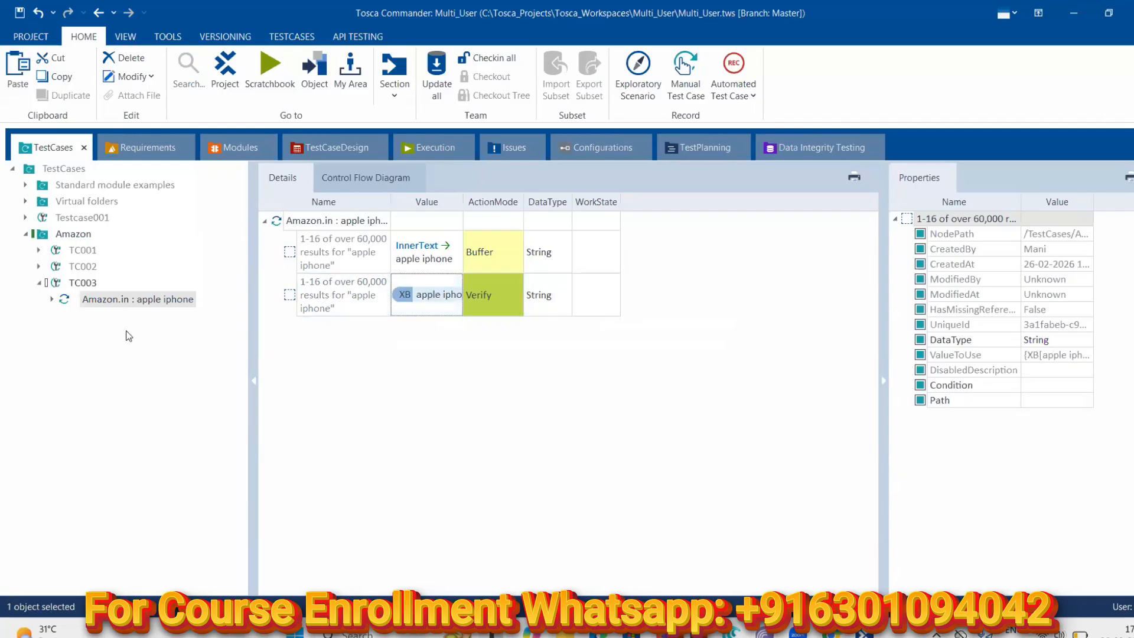
Run the test case in ScratchBook and check that the Buffer step stored the results text
right_click(91, 306)
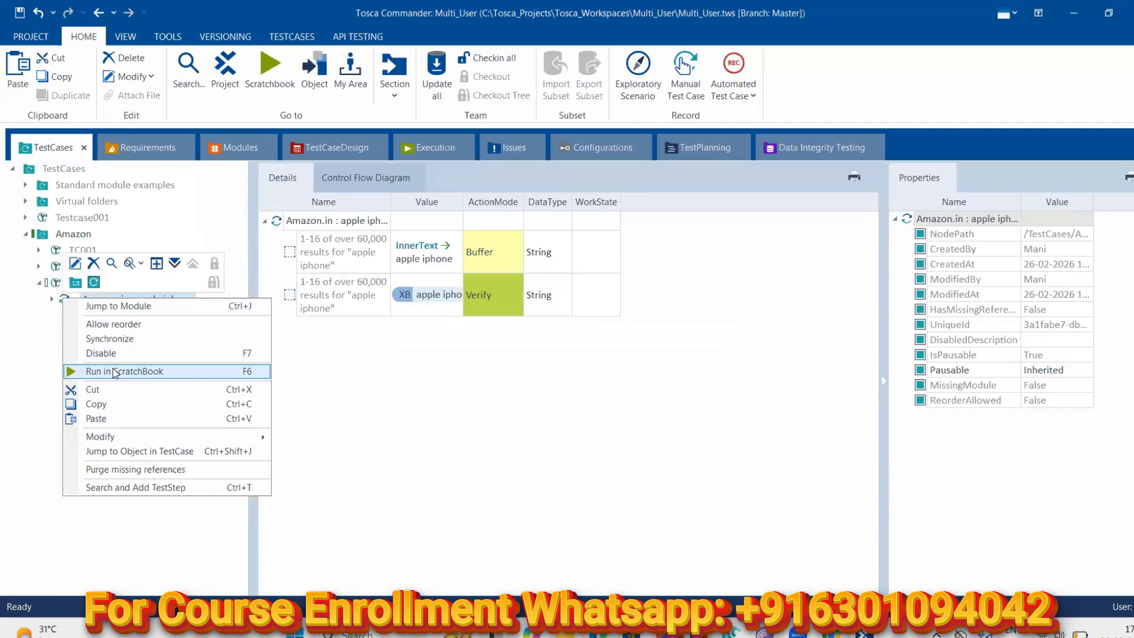
click(114, 372)
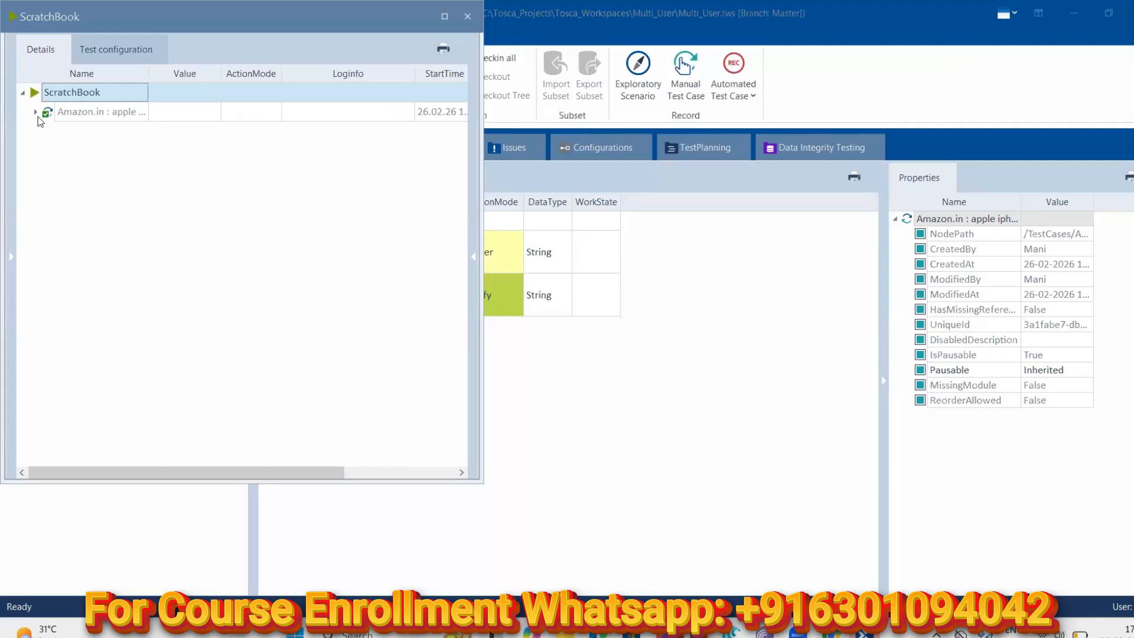
click(34, 112)
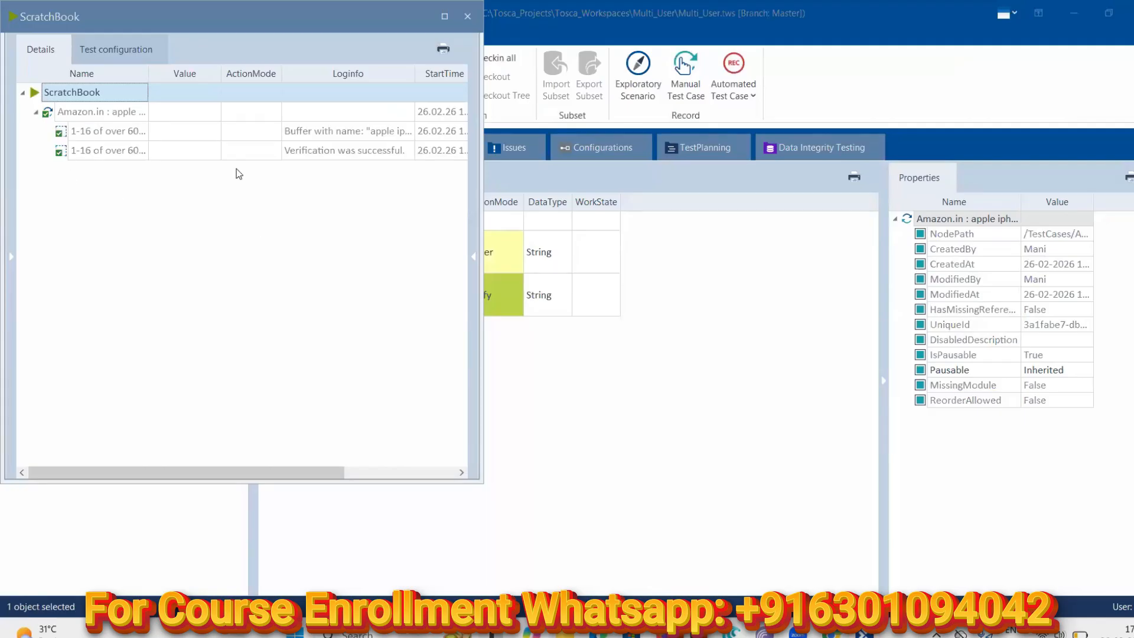
click(385, 132)
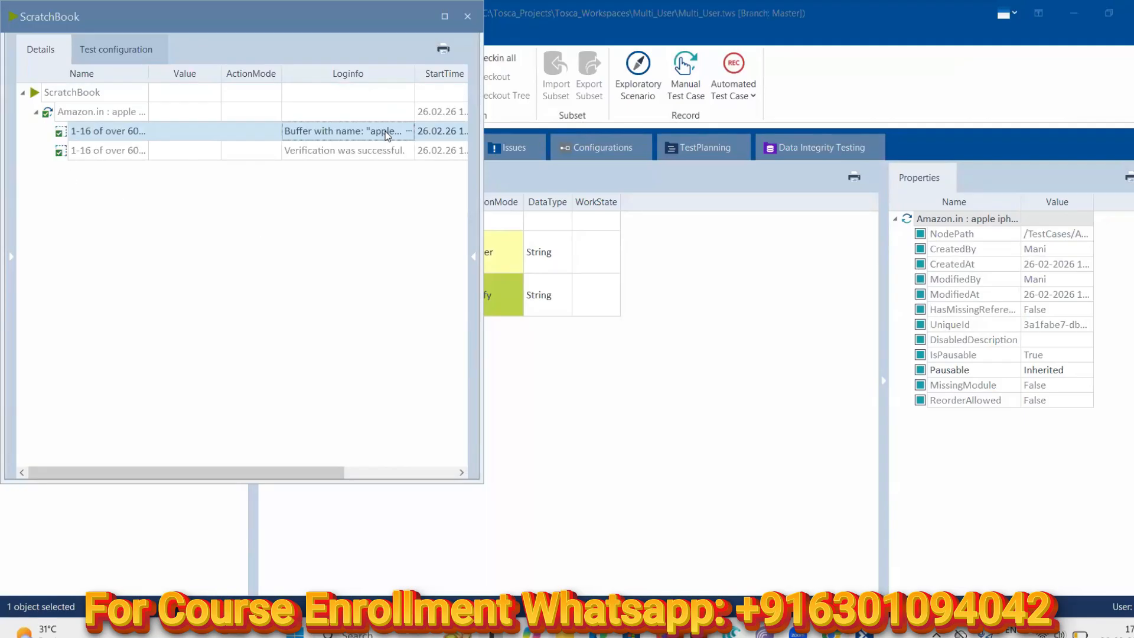
click(407, 133)
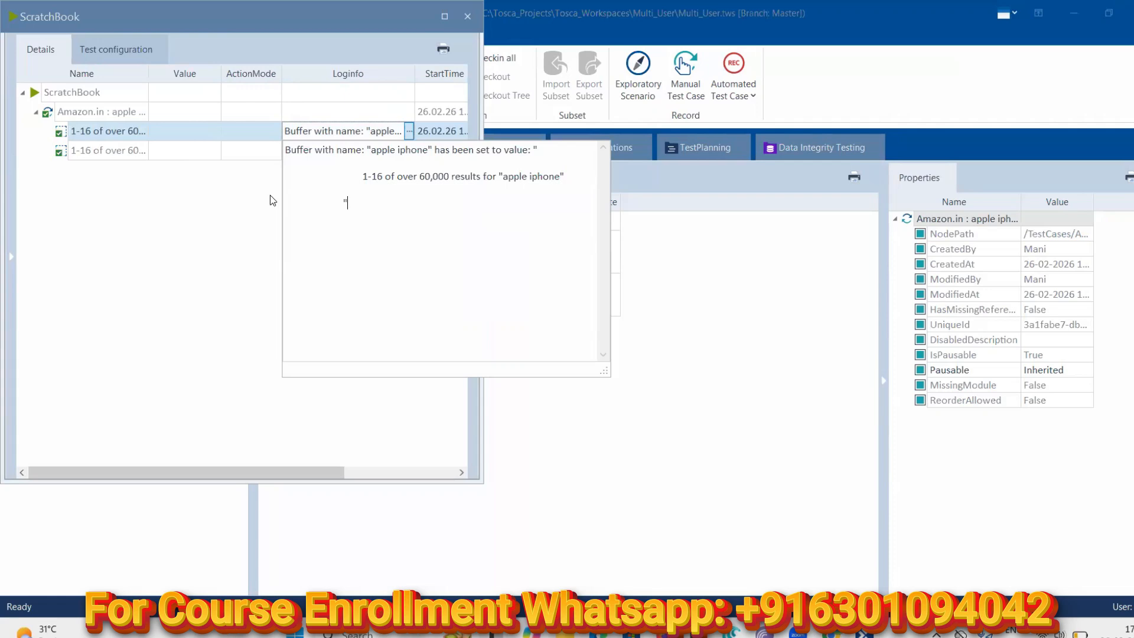
click(186, 203)
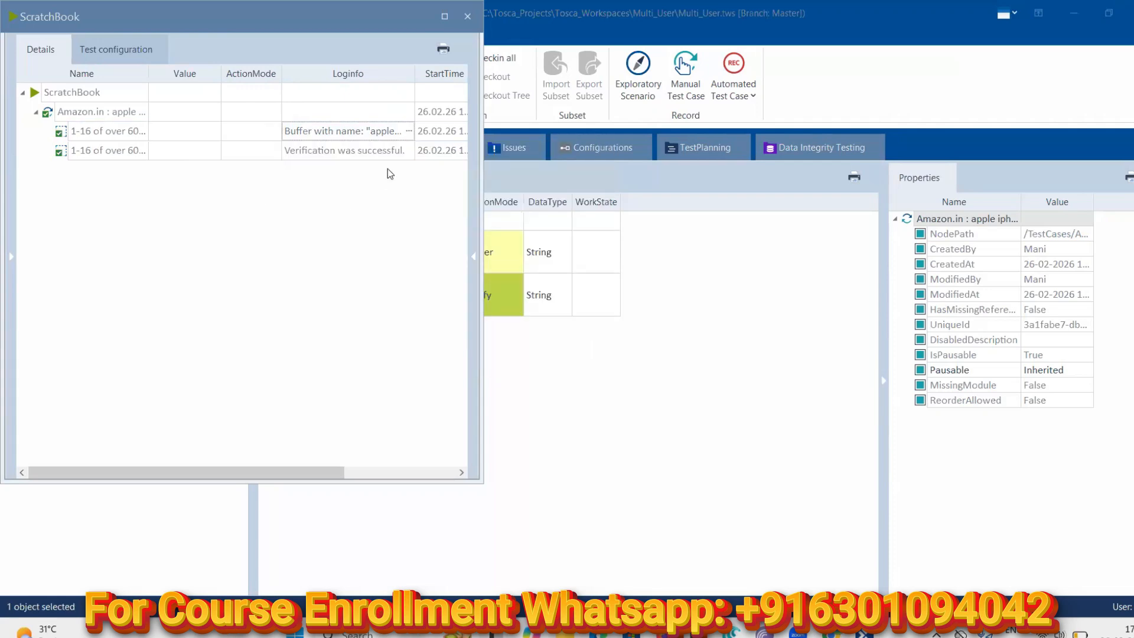
Confirm the {XB[apple iphone]} verification succeeded in its log, then recheck the buffer log
click(410, 154)
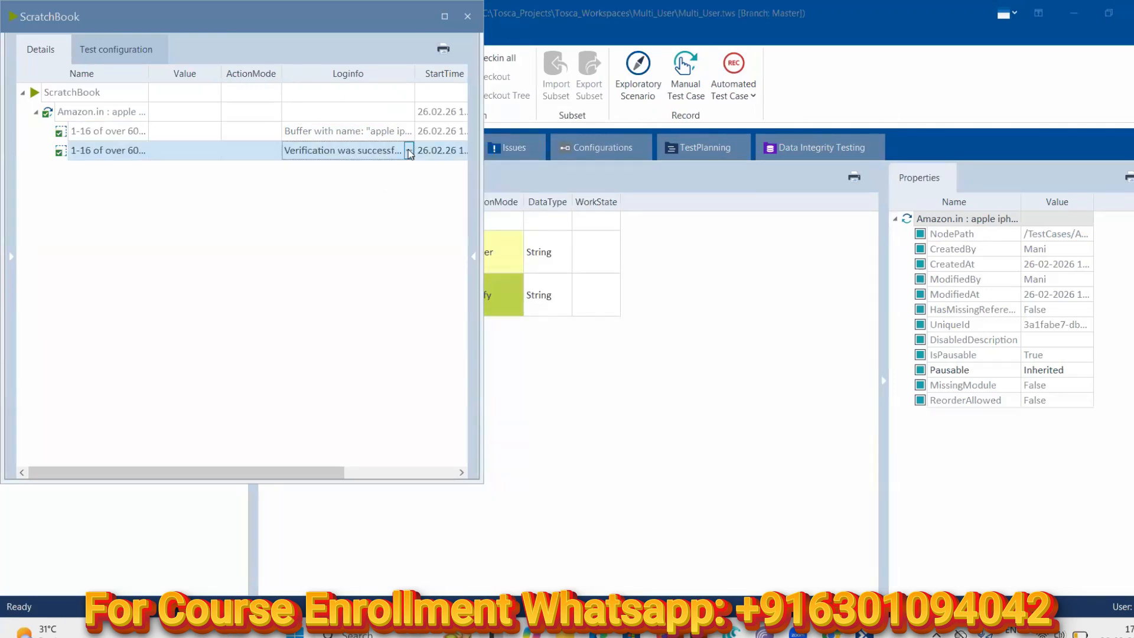
click(409, 152)
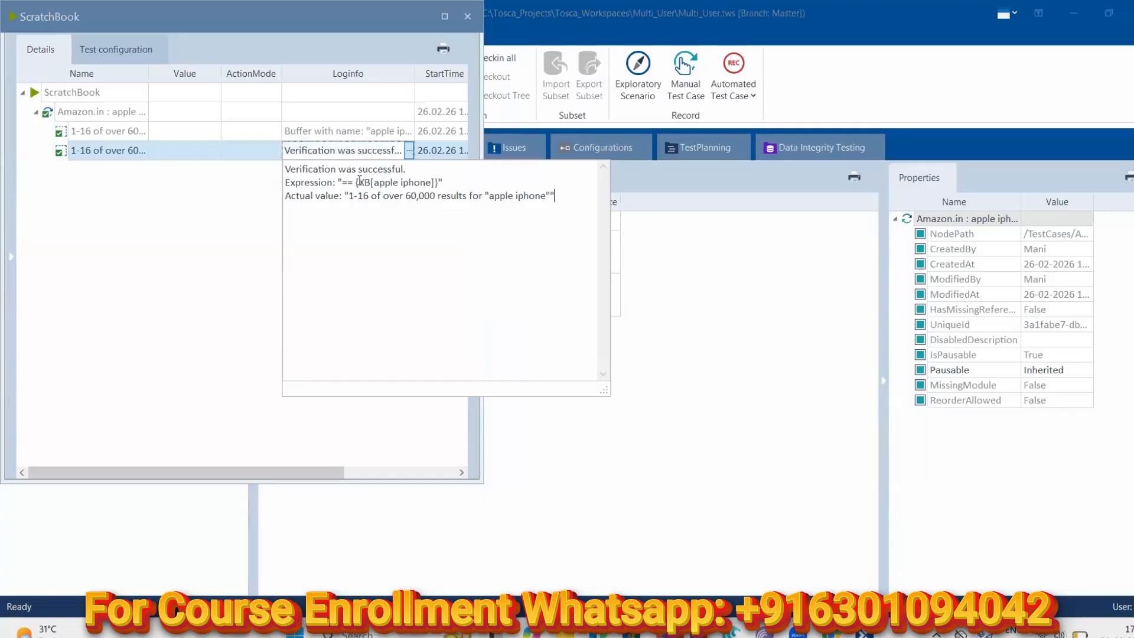
drag(442, 182, 352, 182)
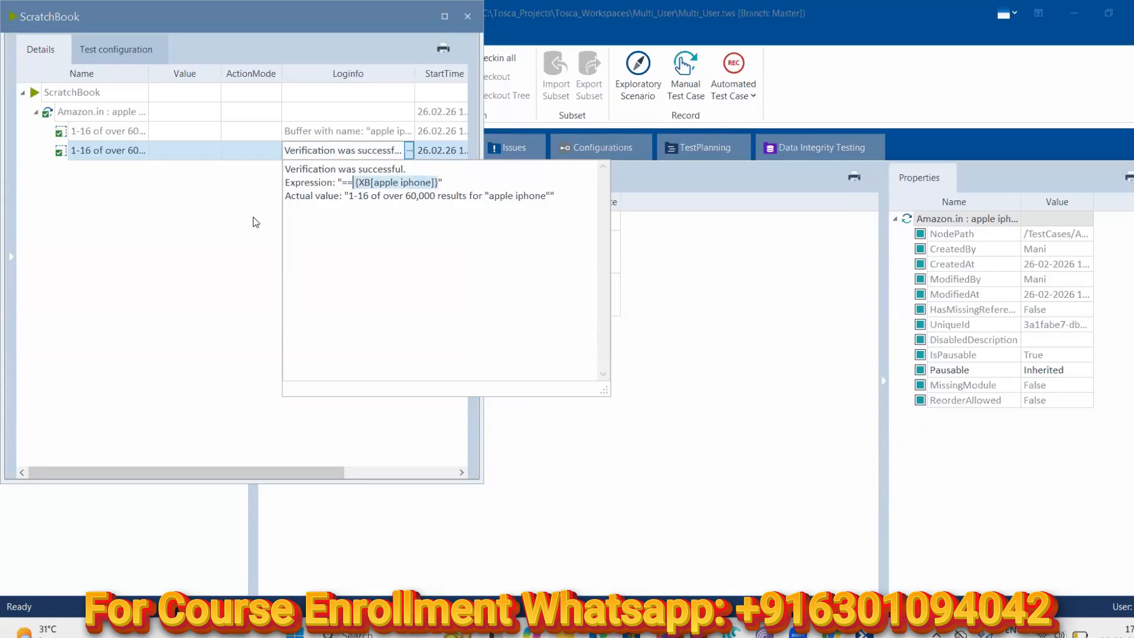
click(309, 153)
click(367, 133)
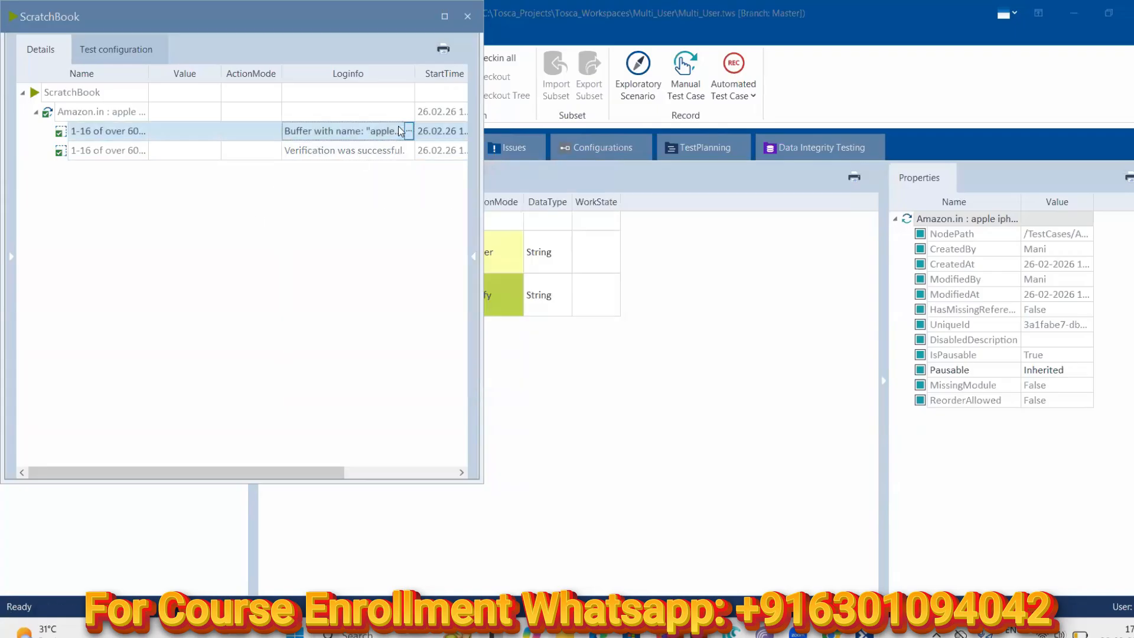
click(409, 131)
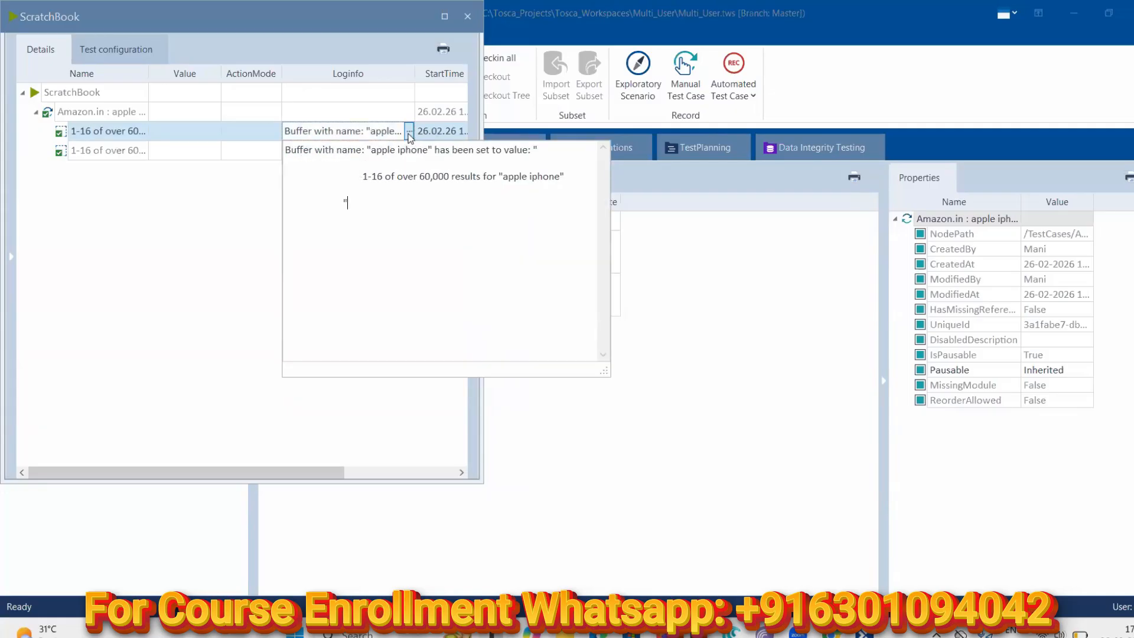
click(188, 242)
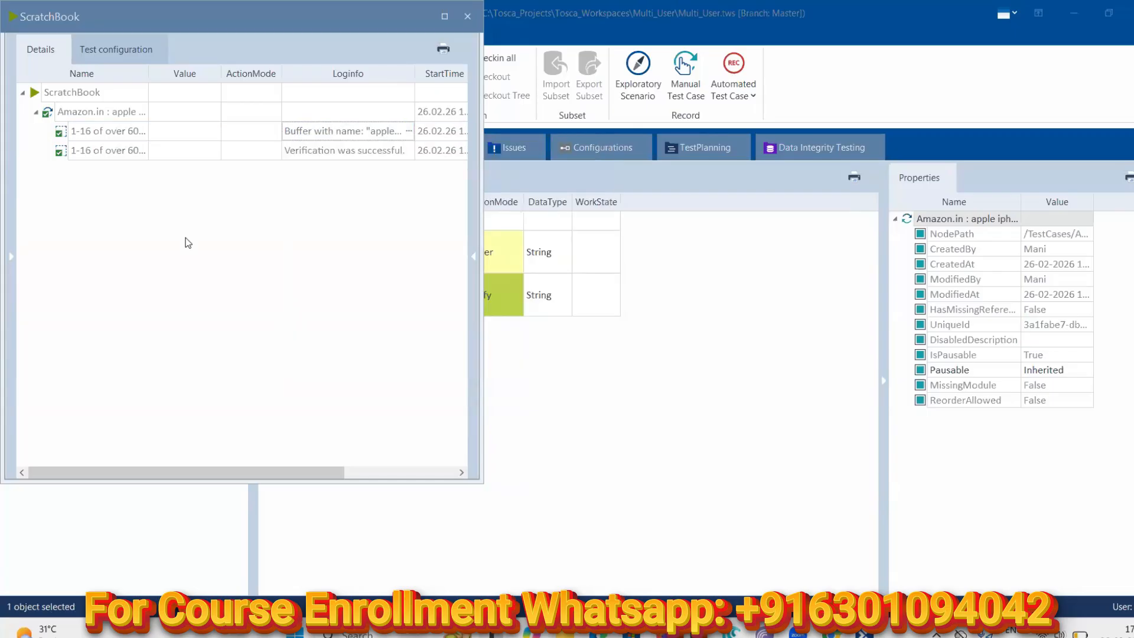
Close ScratchBook, save and check in all changes, then close the Multi_User workspace
click(467, 18)
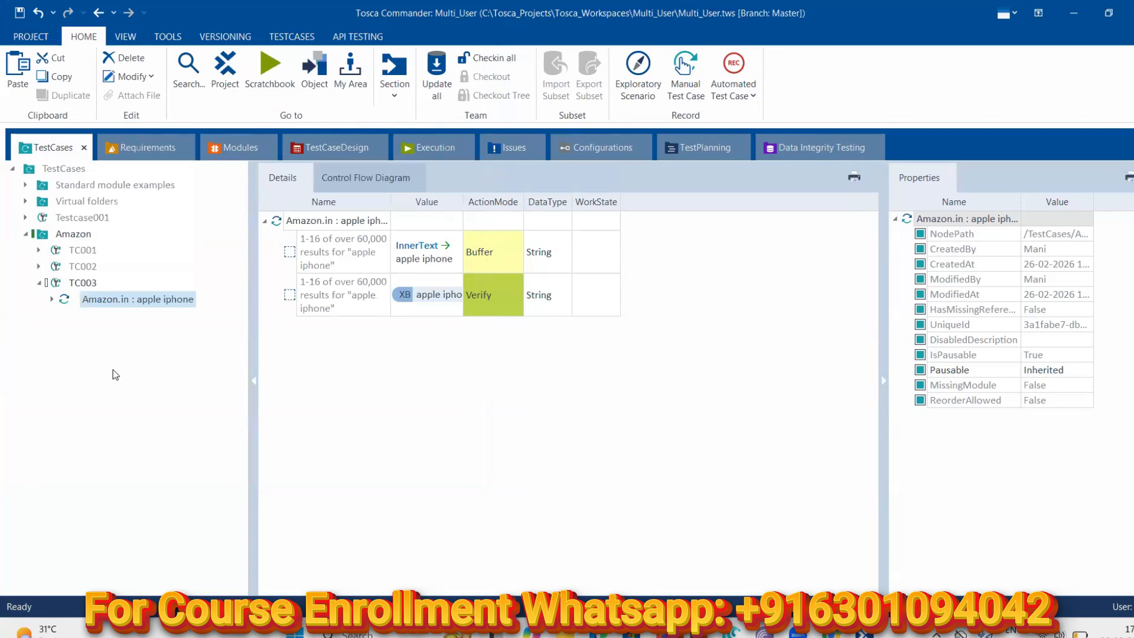
click(19, 11)
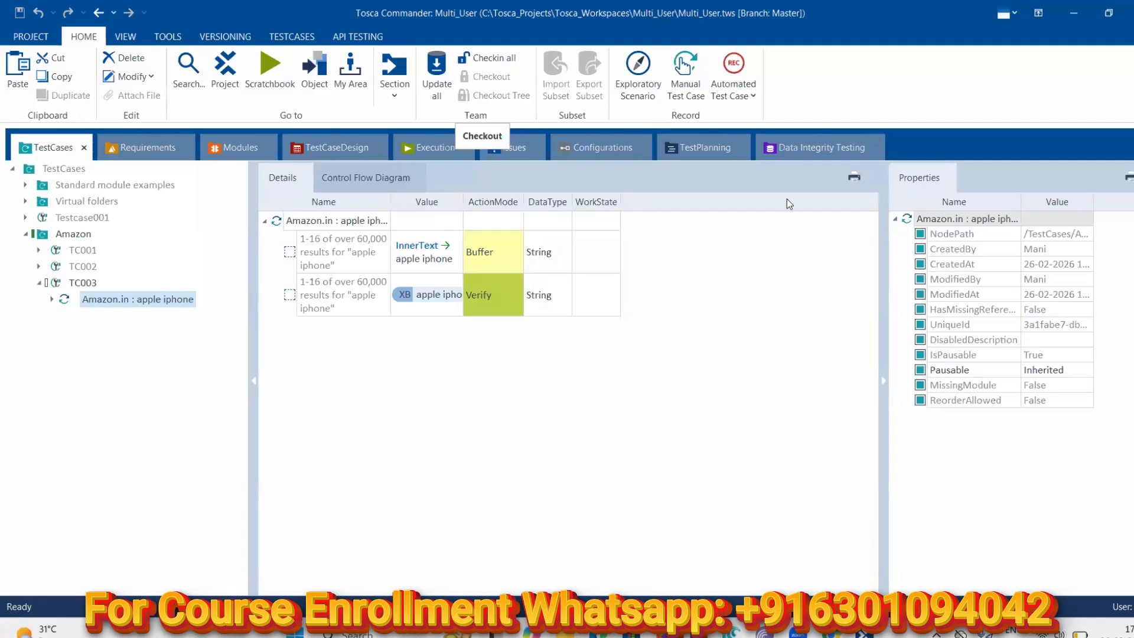
click(478, 59)
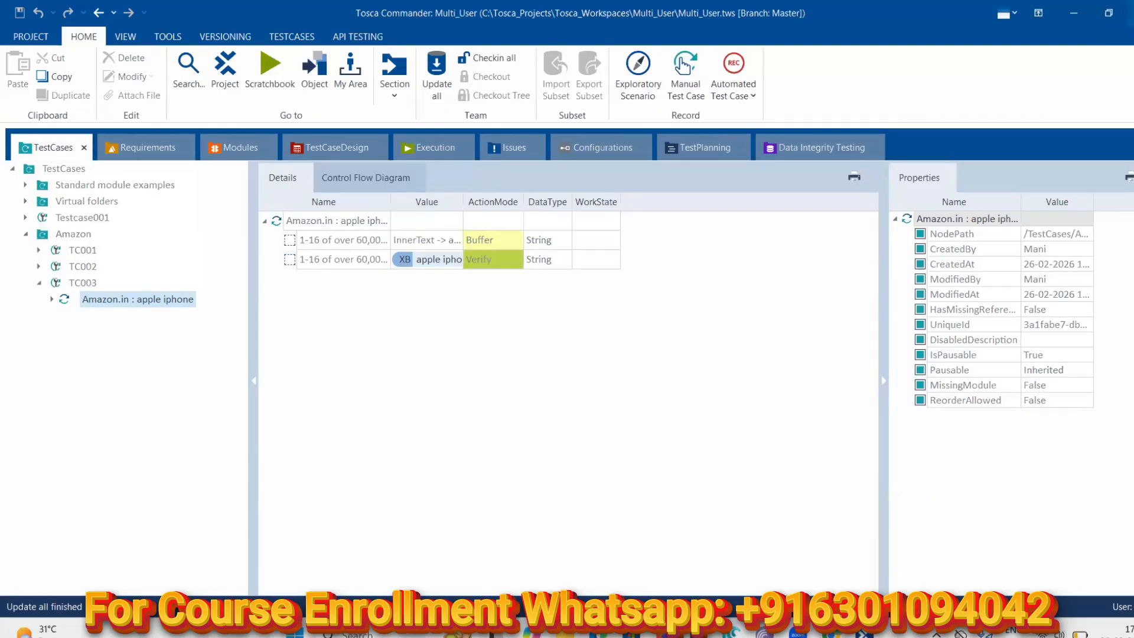
click(1132, 13)
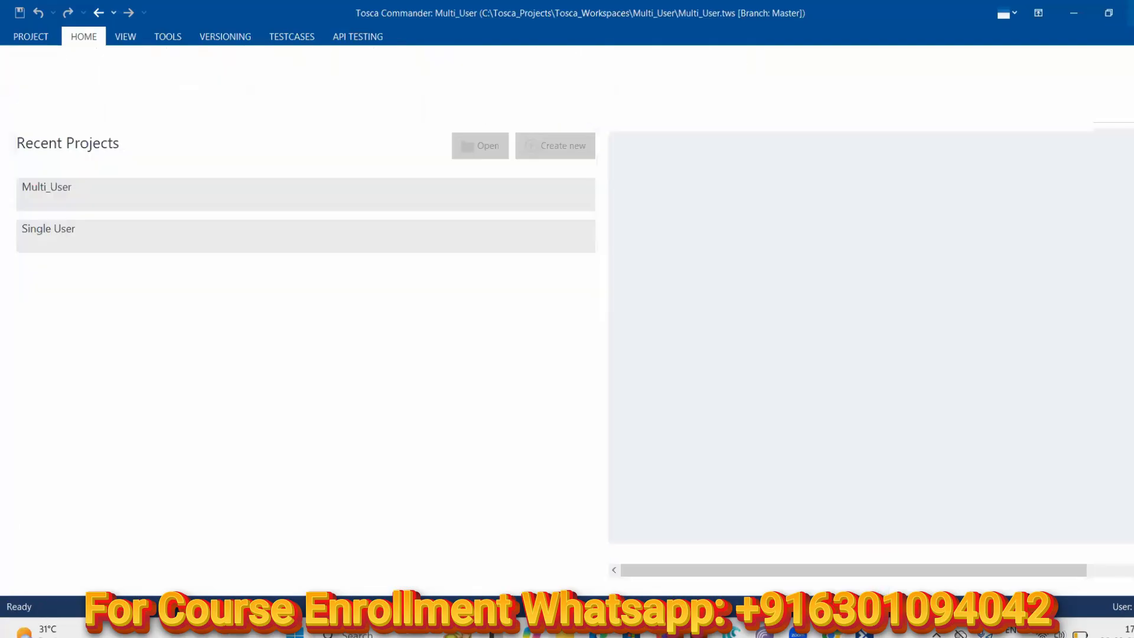